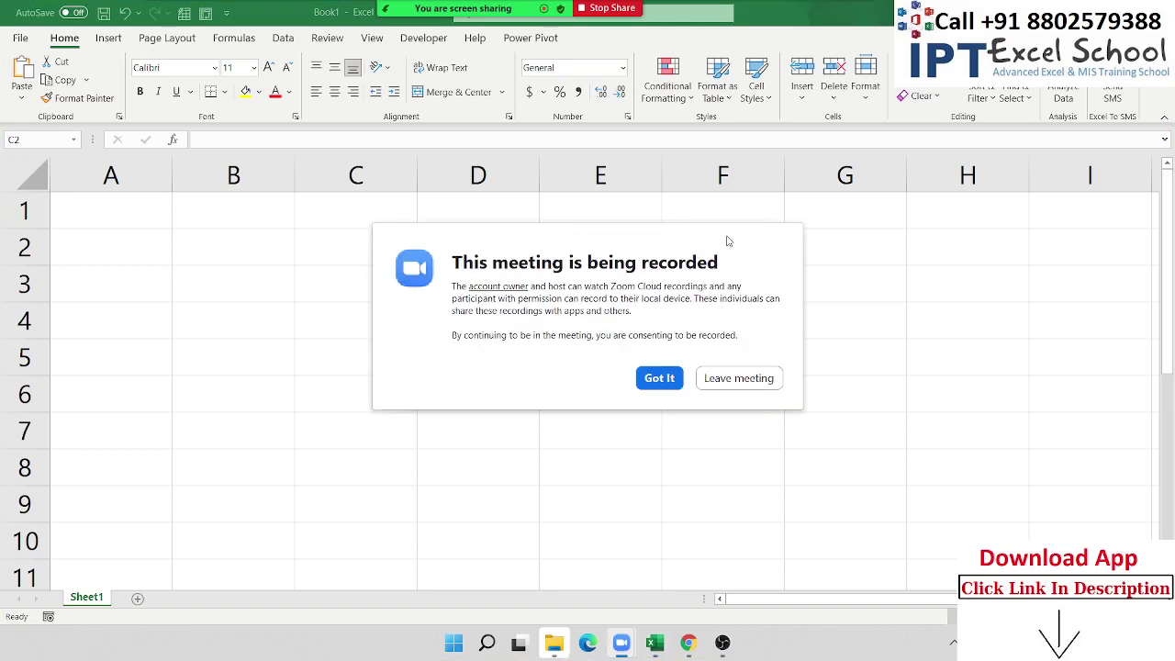
Dismiss the Zoom recording notice and enter 12365 in cell A1
click(675, 384)
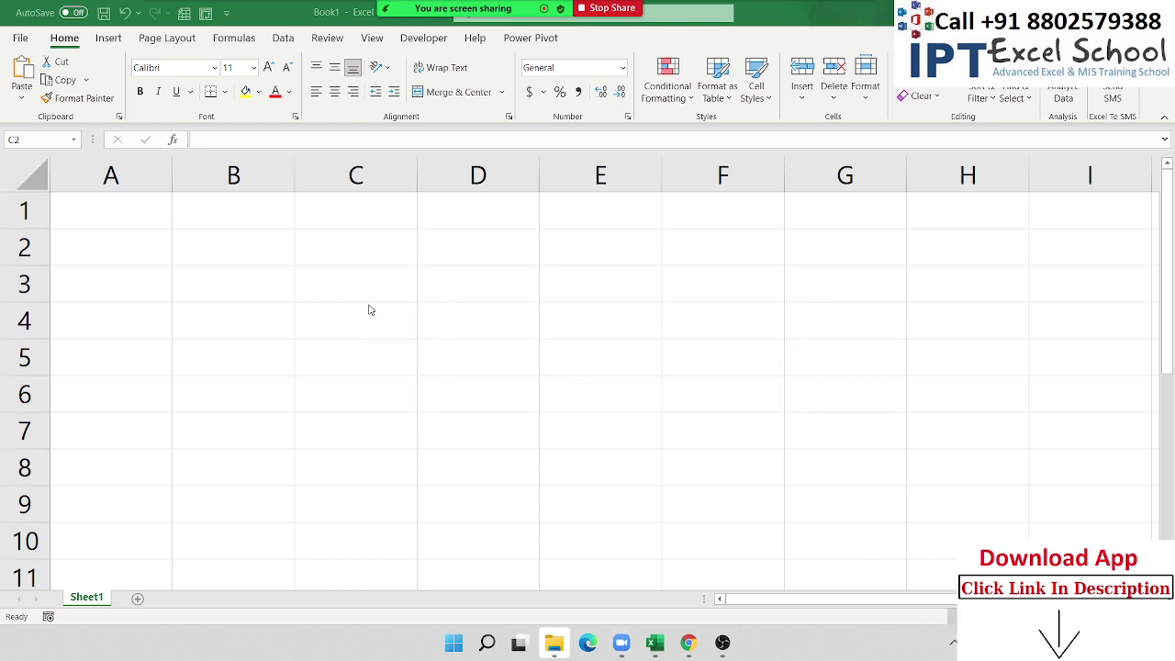
click(145, 205)
ctrl+scroll(202, 275, up, 1)
ctrl+scroll(202, 275, up, 1)
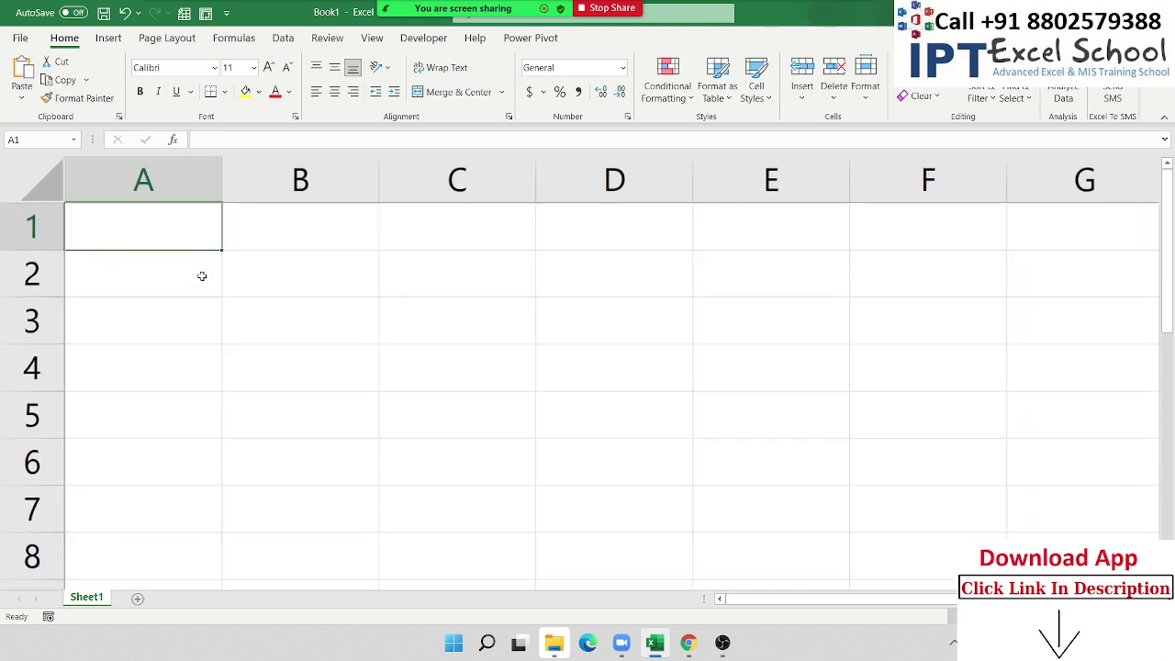
text(1)
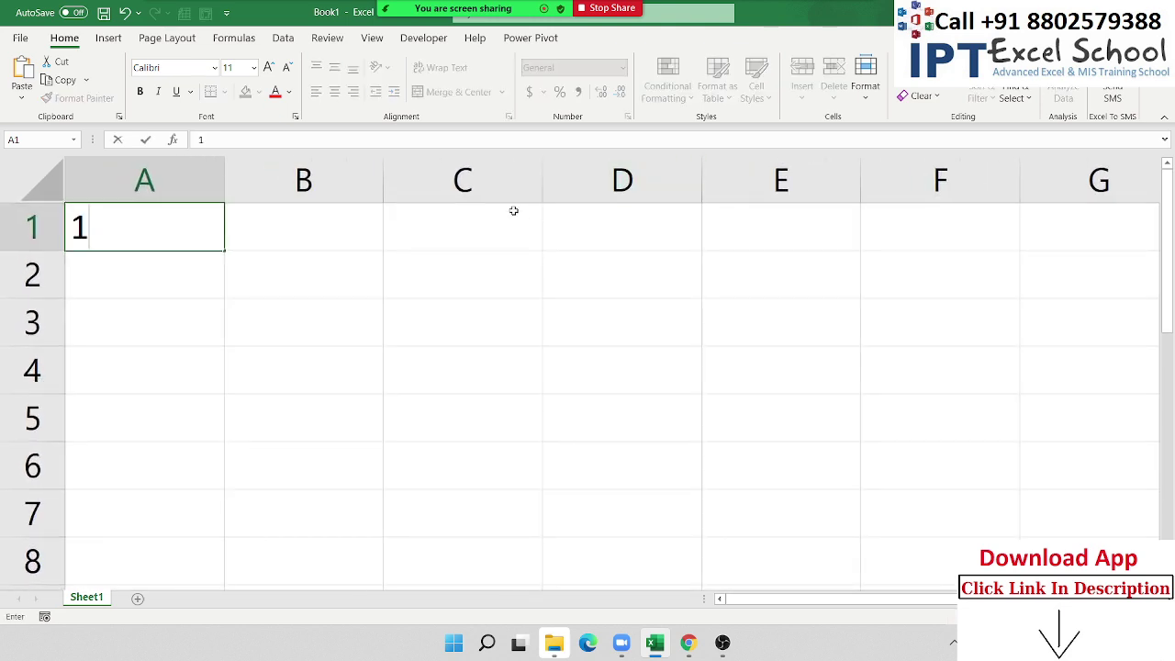
text(2365)
key(Return)
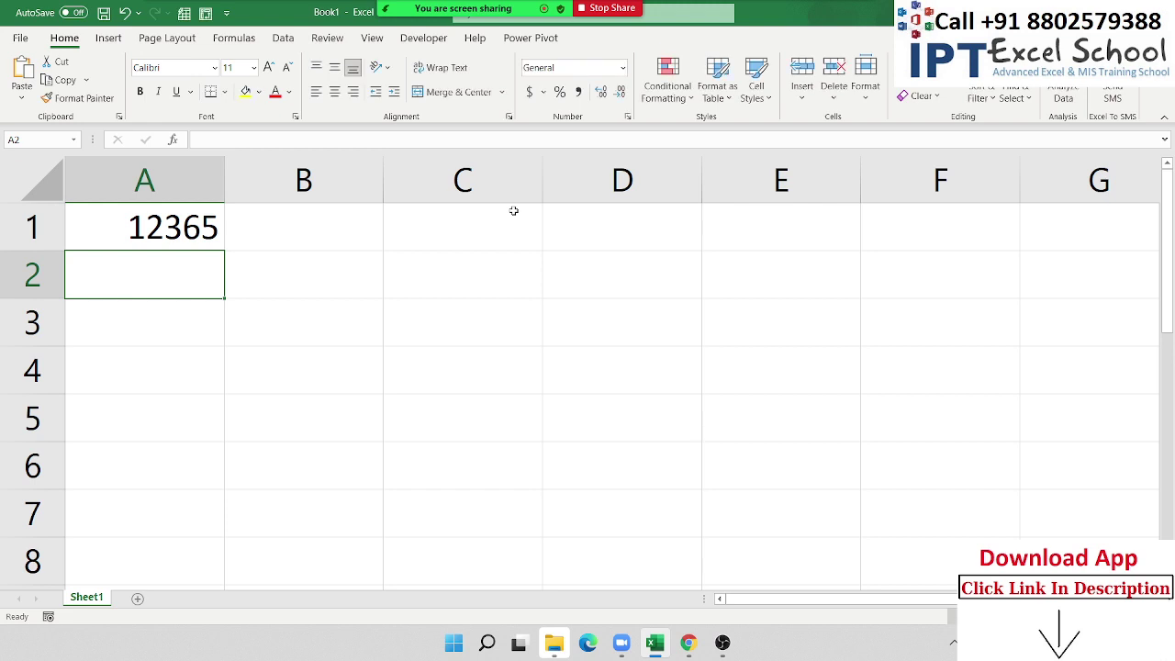
key(Up)
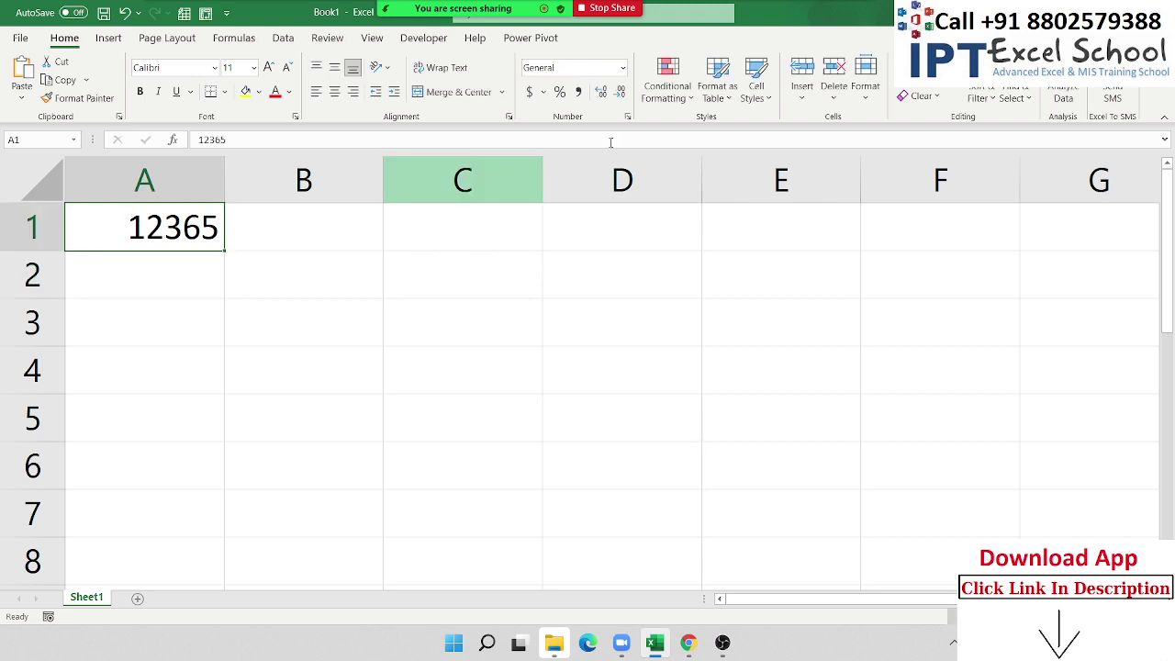
click(628, 116)
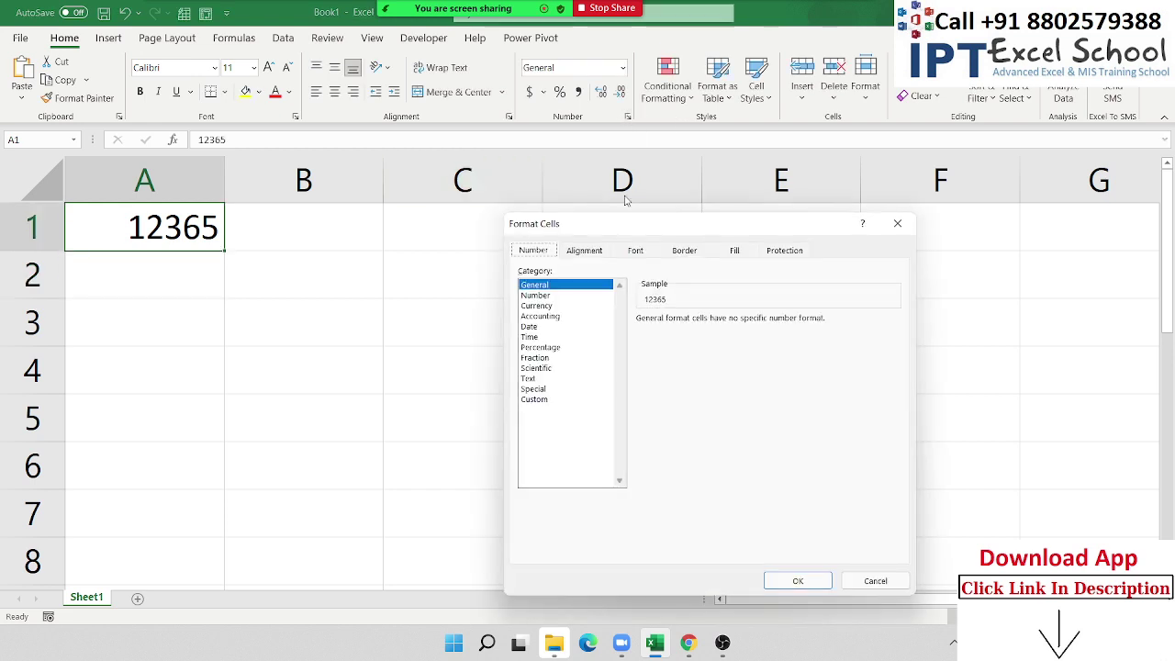
drag(615, 232, 610, 97)
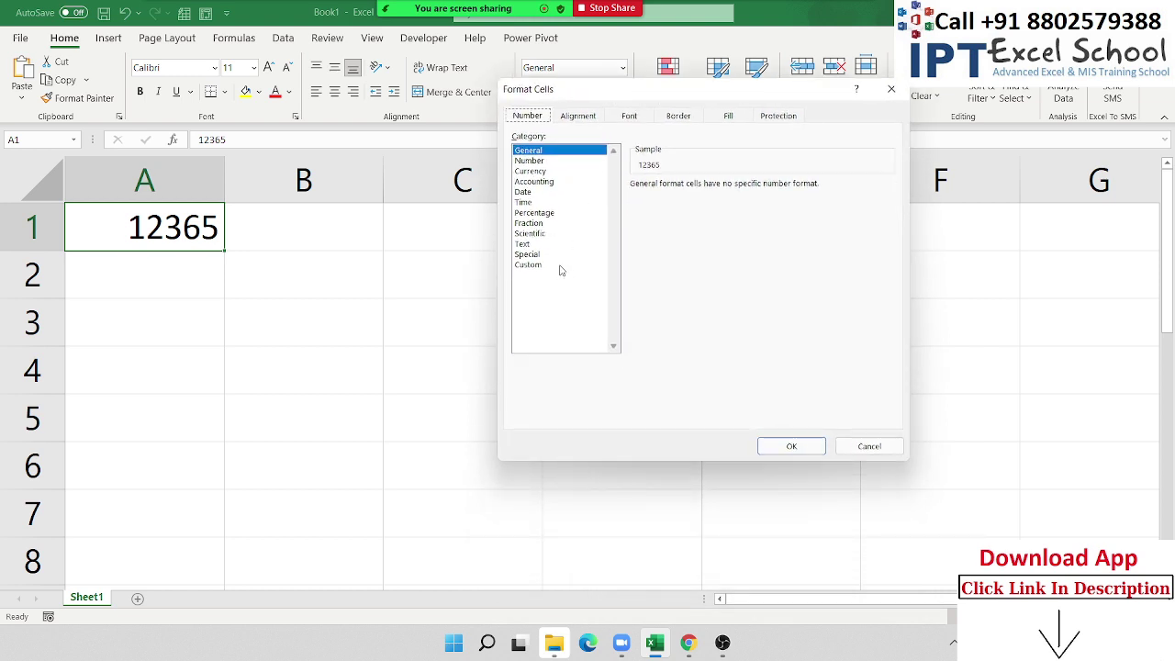
click(533, 163)
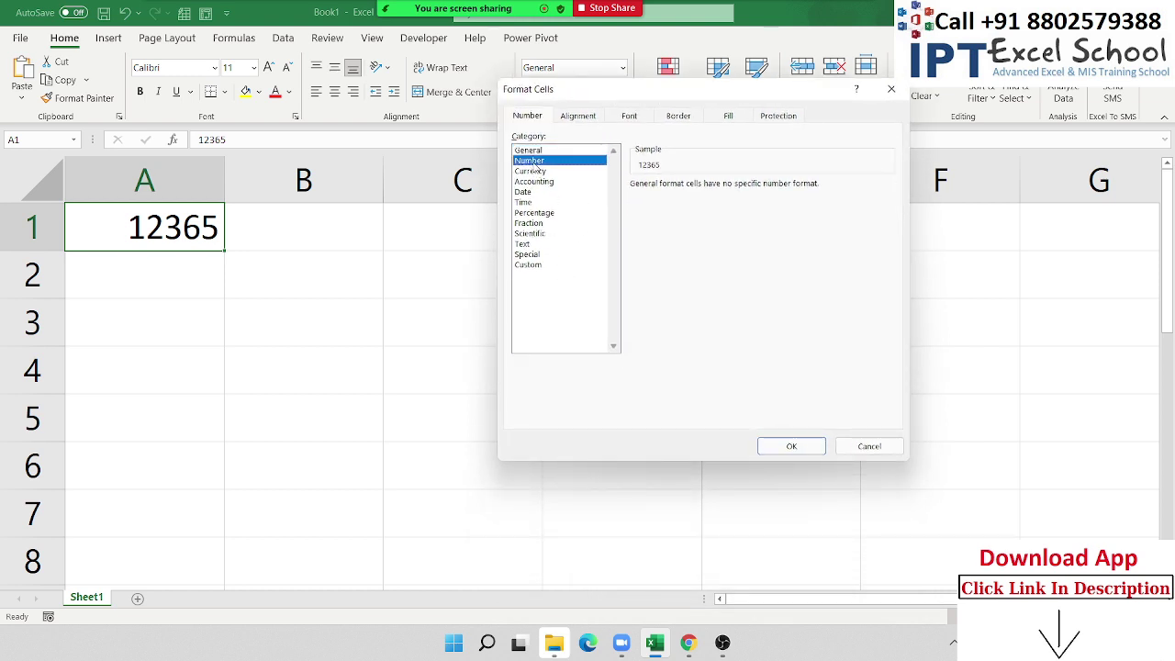
click(532, 152)
click(533, 162)
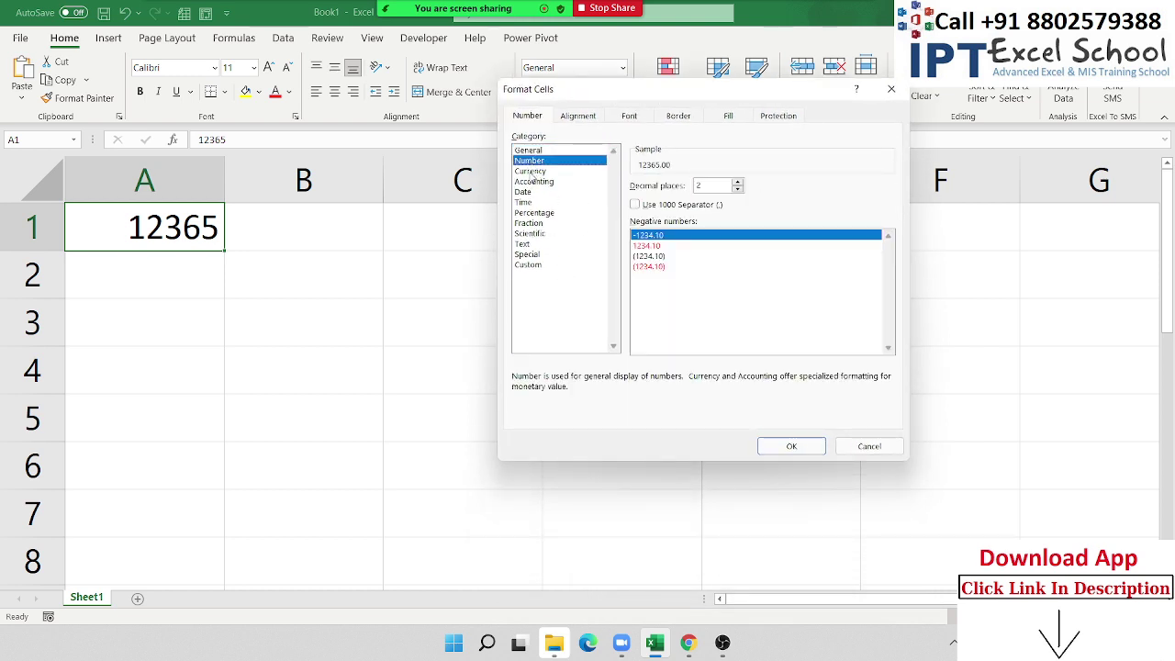
click(530, 171)
click(533, 181)
click(522, 191)
click(528, 223)
click(521, 243)
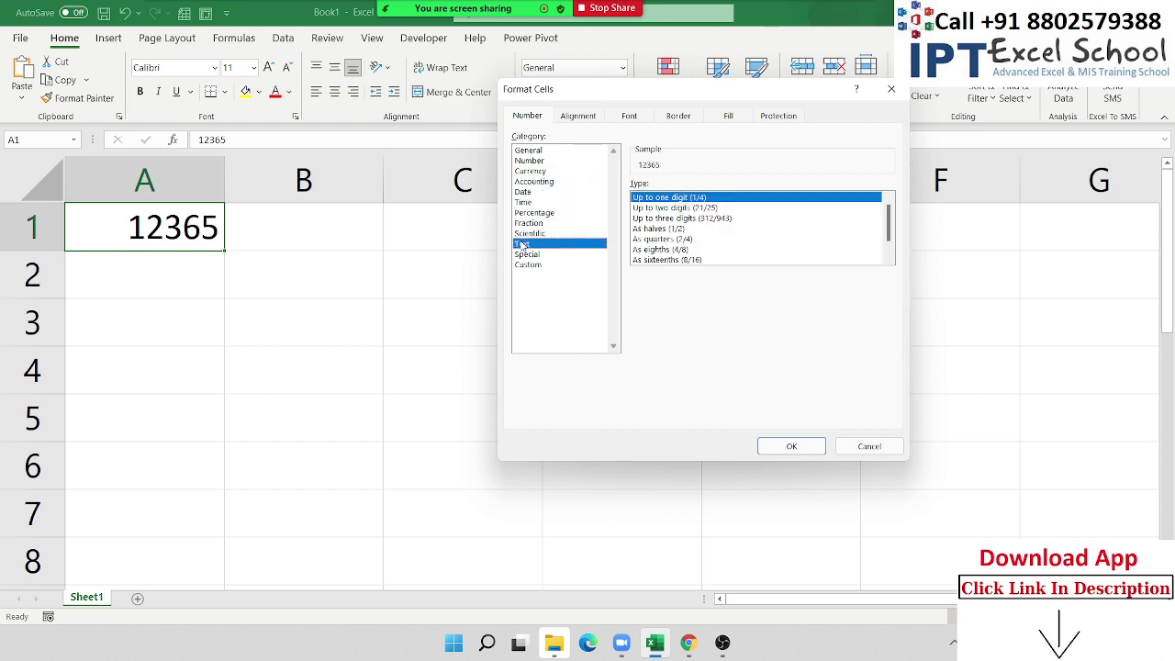
click(525, 253)
click(528, 264)
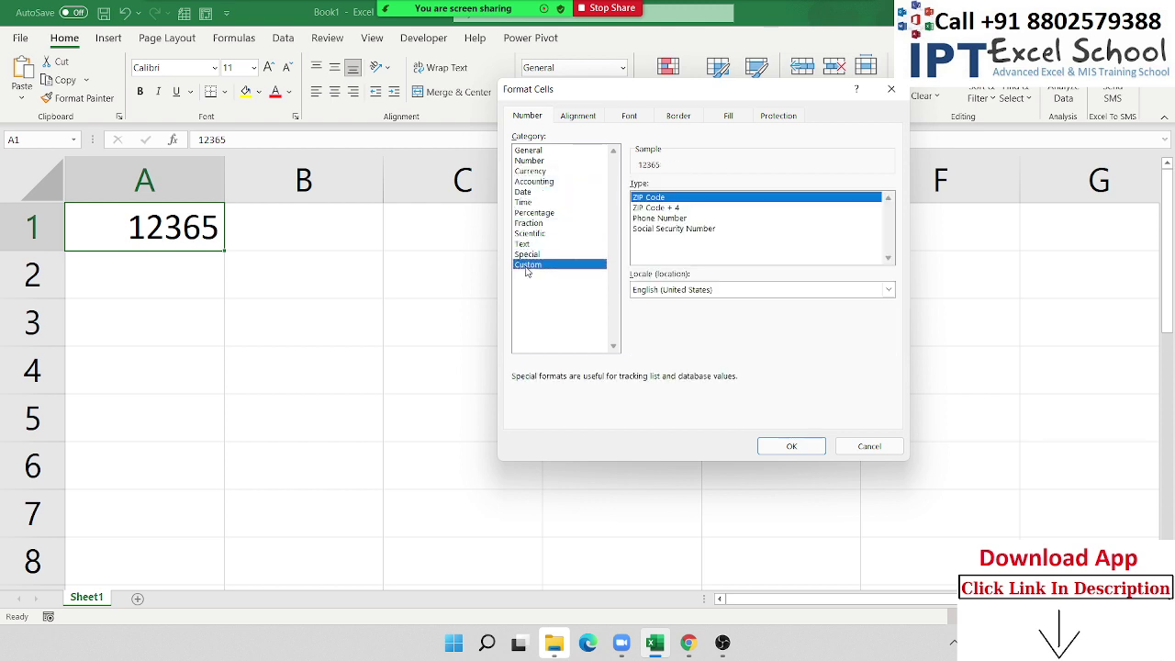
click(536, 151)
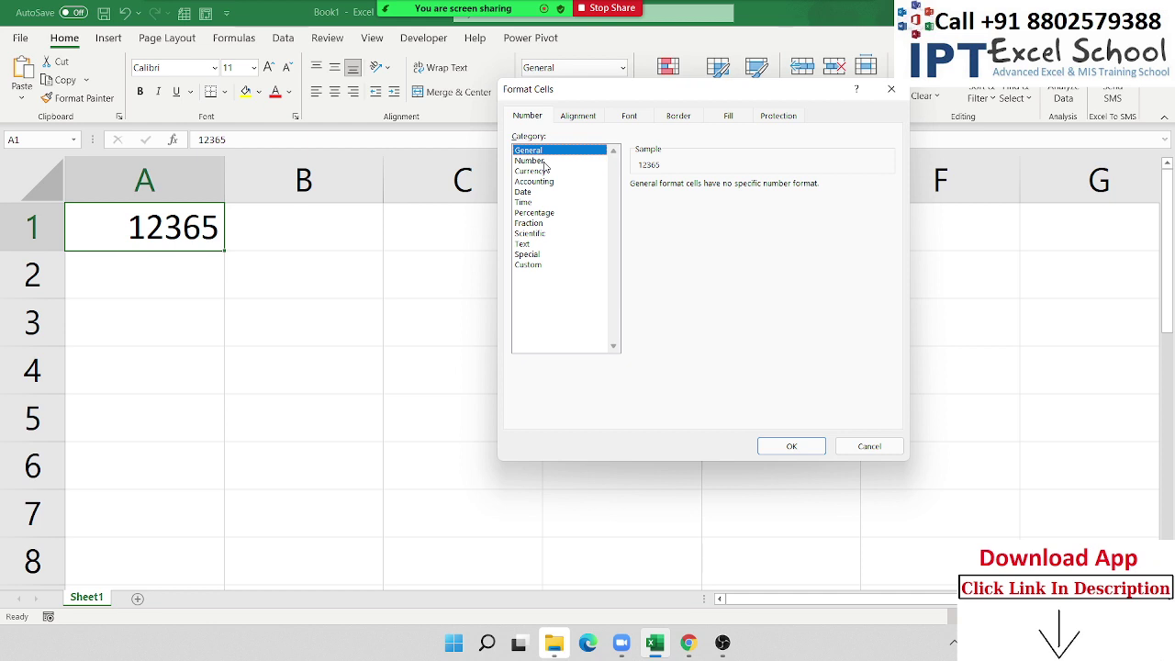
click(545, 164)
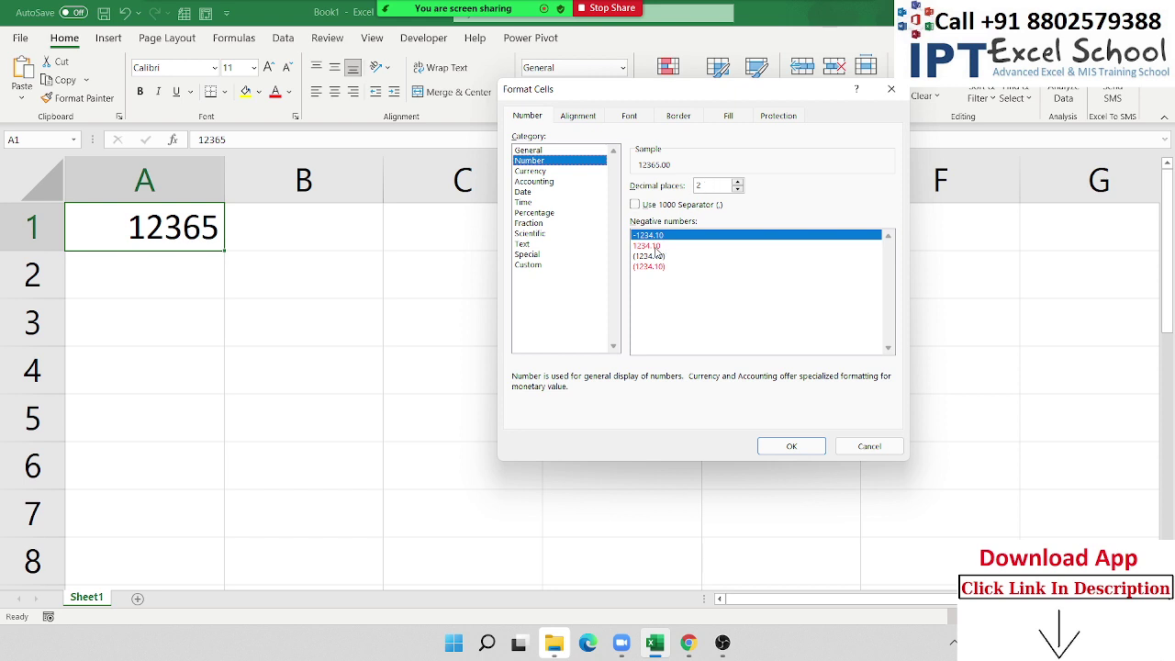
click(650, 246)
click(647, 256)
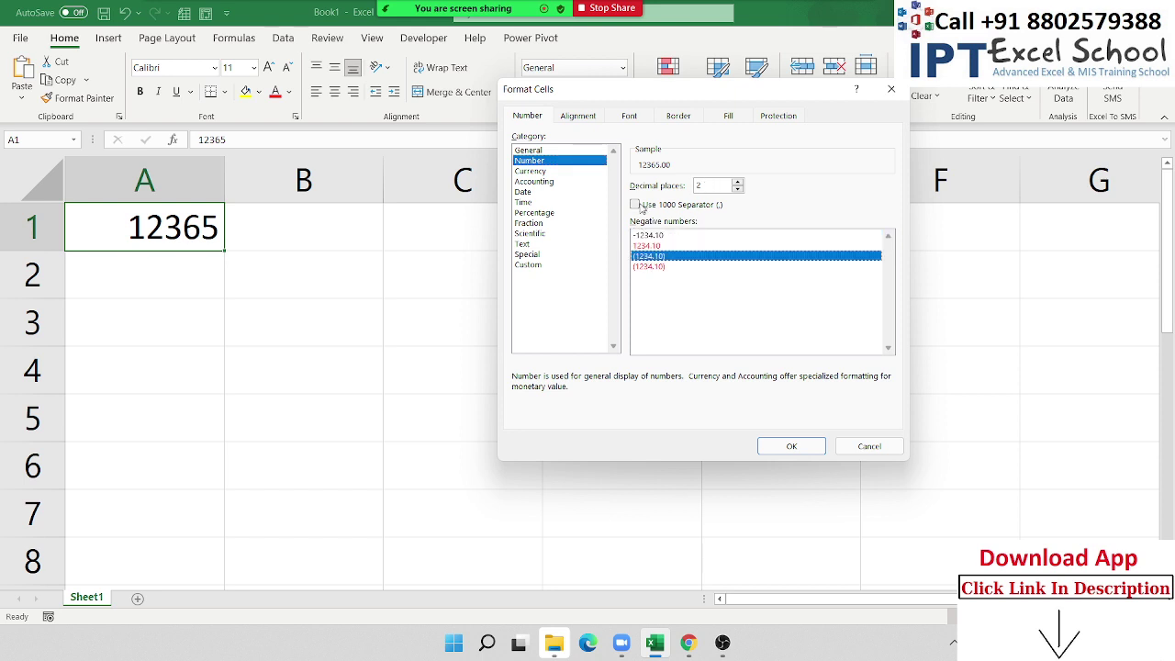
click(527, 171)
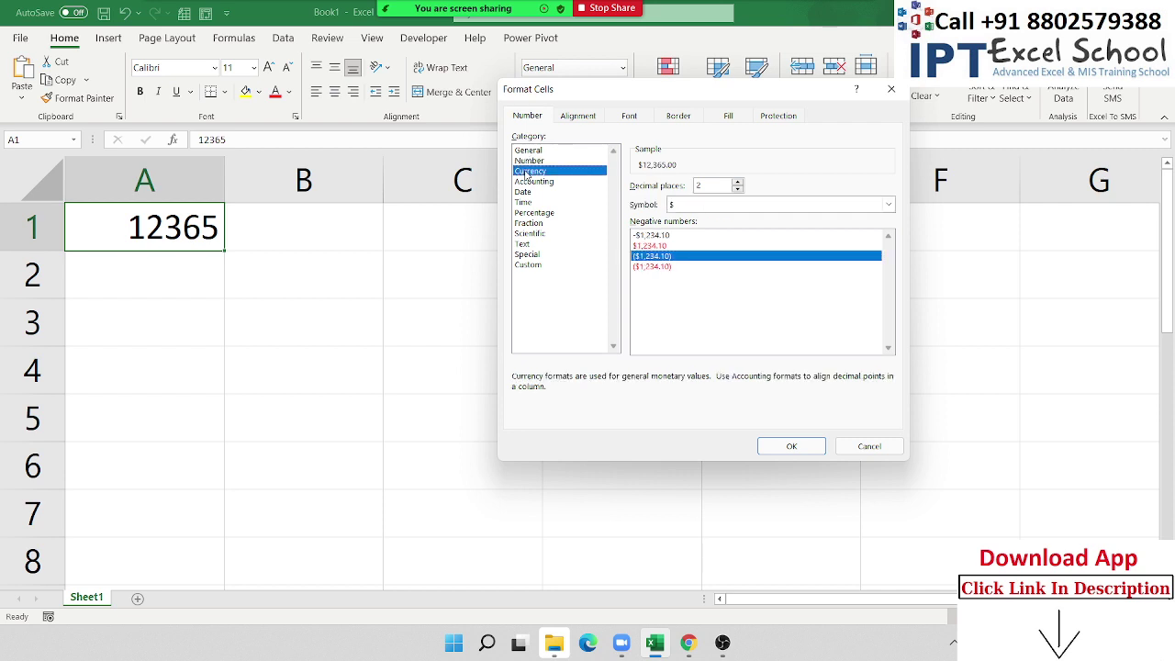
click(679, 208)
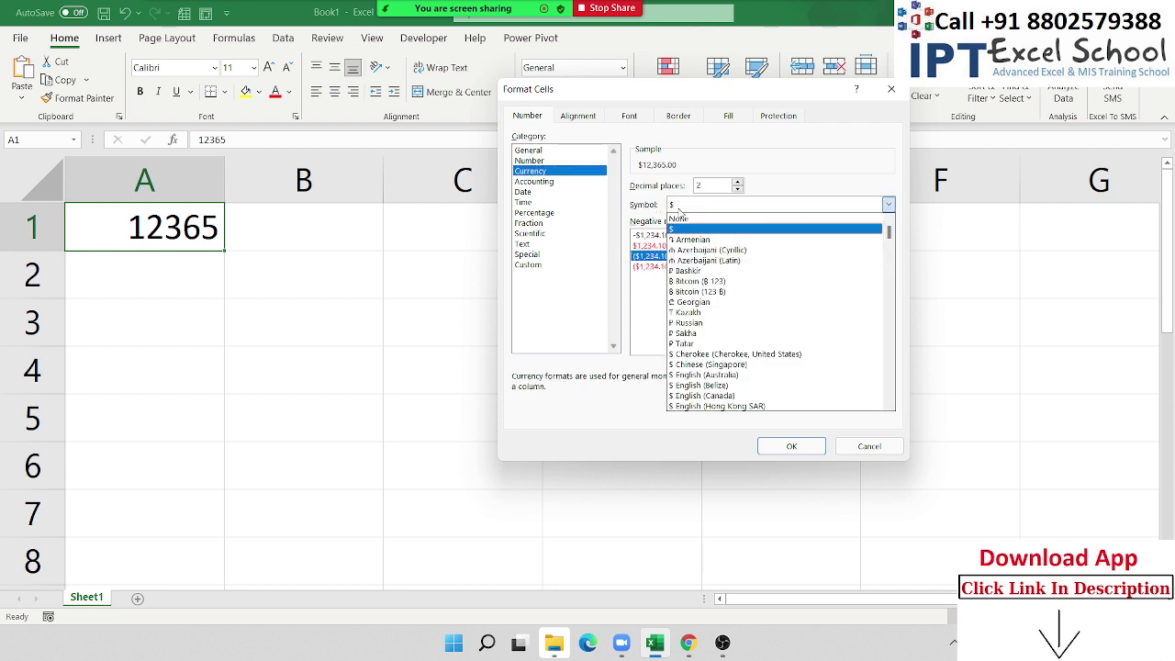
scroll(698, 303, down, 4)
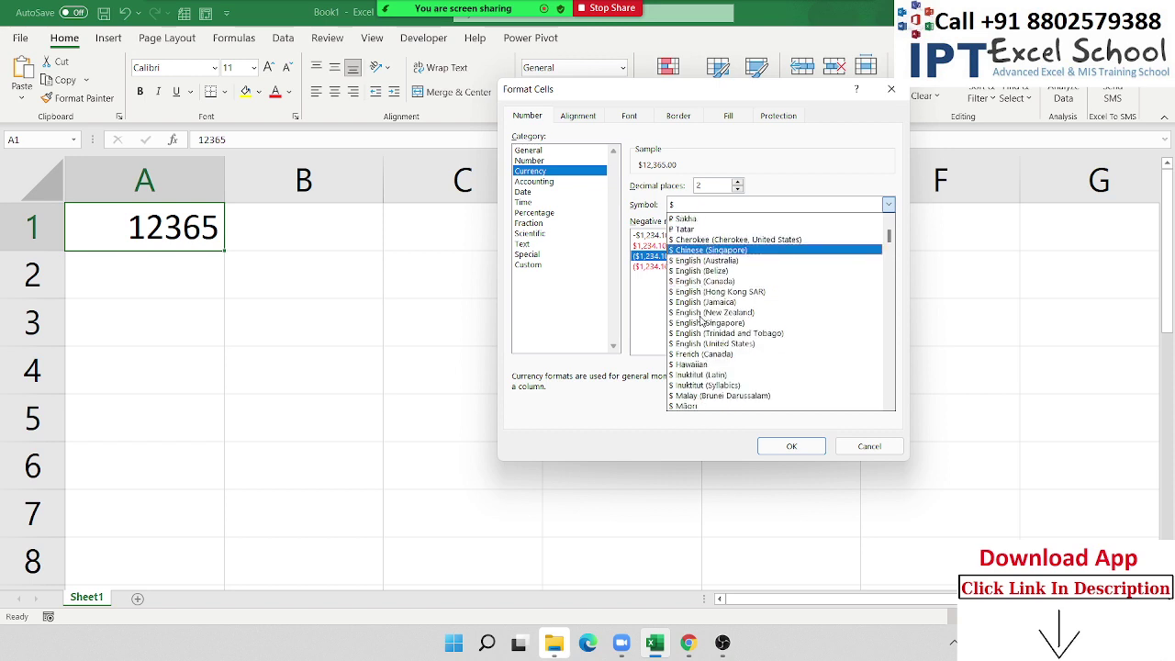
scroll(700, 312, down, 3)
scroll(702, 319, down, 2)
scroll(702, 320, up, 1)
click(605, 286)
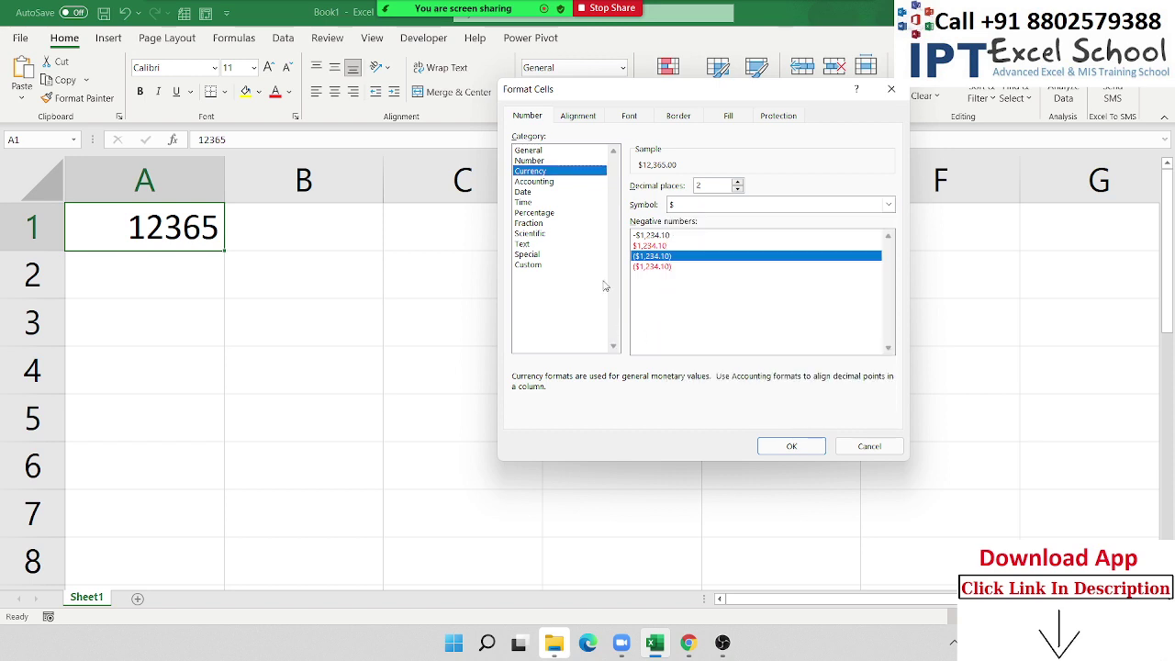
click(532, 182)
click(691, 208)
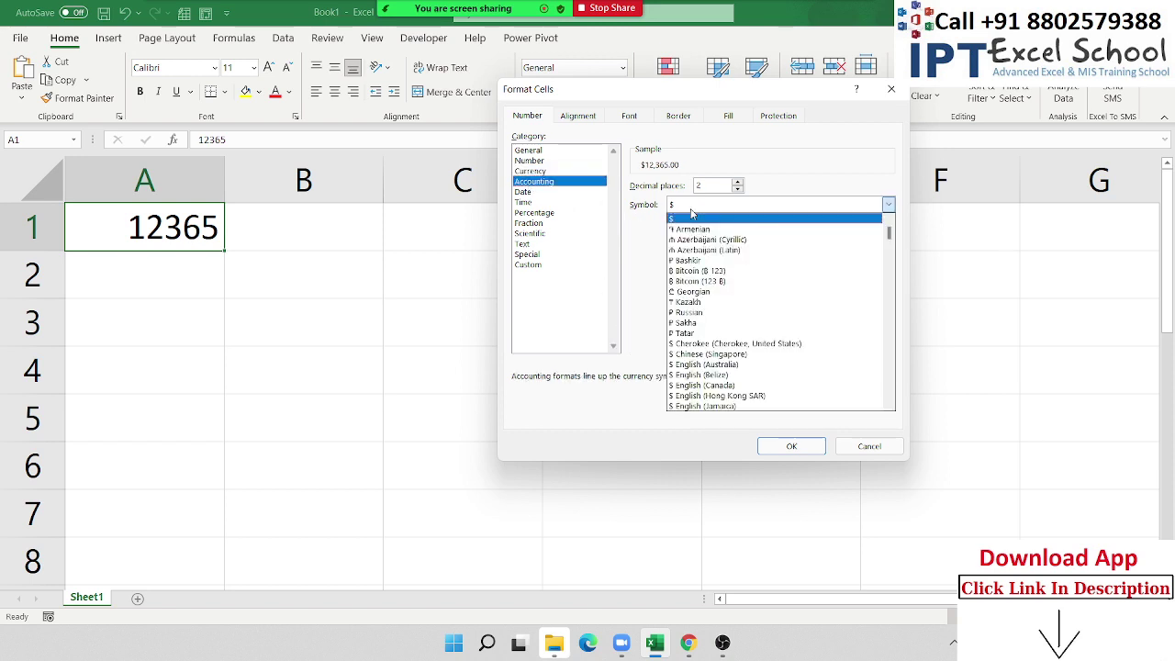
click(691, 216)
key(Escape)
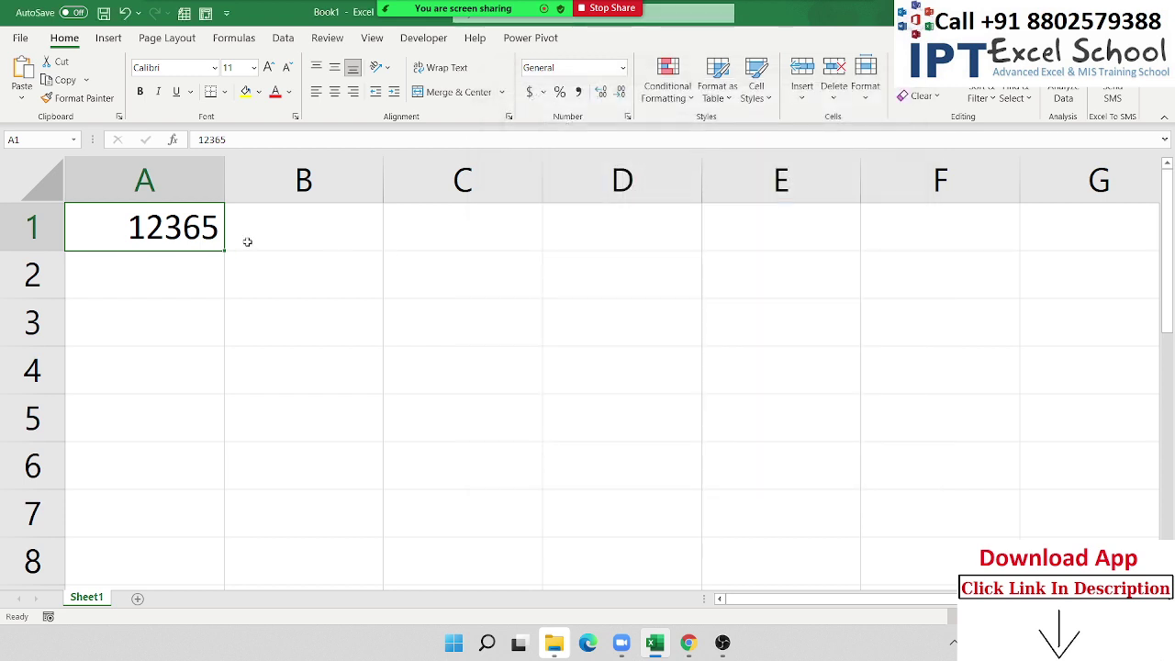
Replace A1's value with the formula =RANDBETWEEN(10,90)
scroll(248, 241, down, 1)
scroll(248, 241, down, 1)
scroll(248, 240, down, 1)
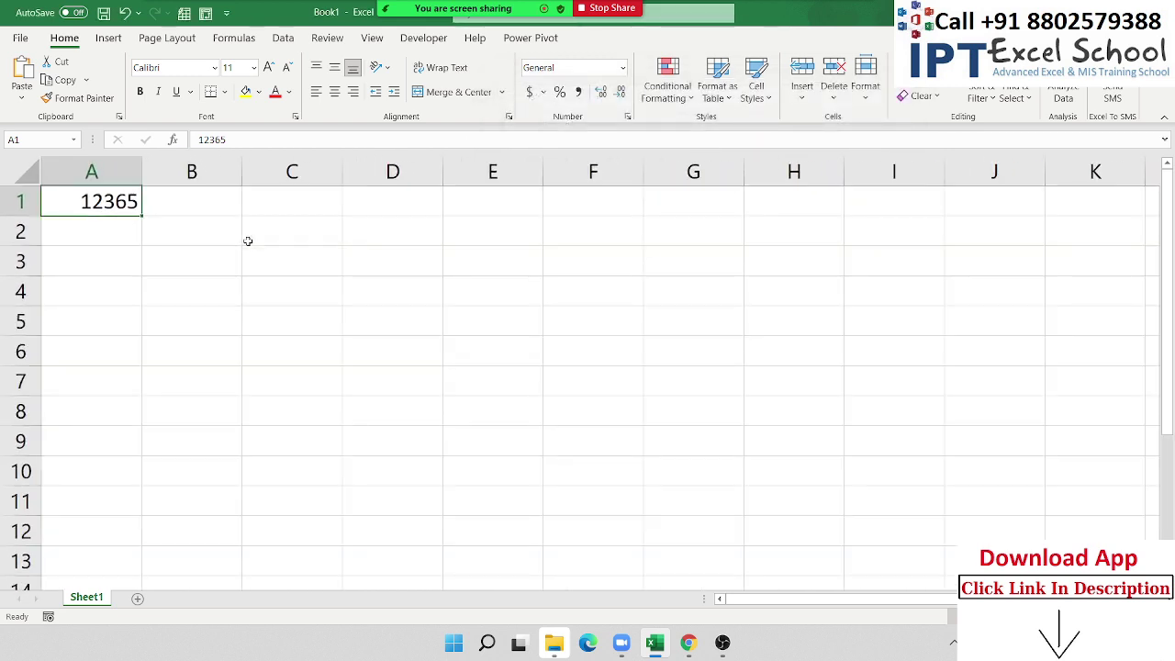
key(Delete)
text(=ra)
key(Down)
key(Down)
key(Down)
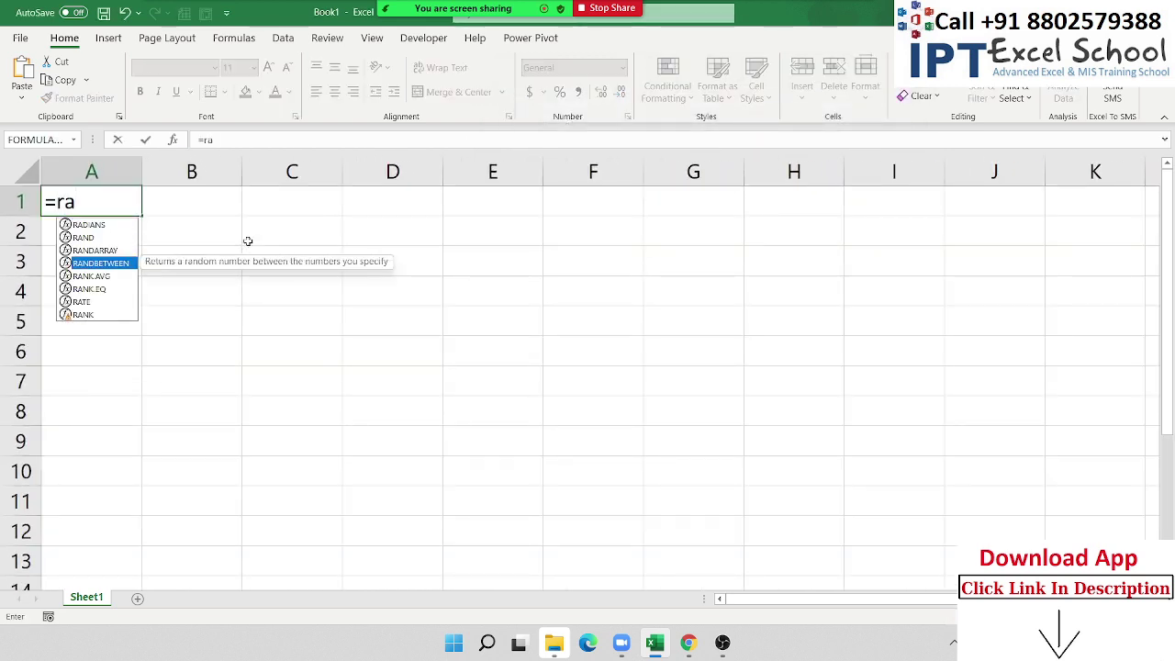
key(Tab)
text(10)
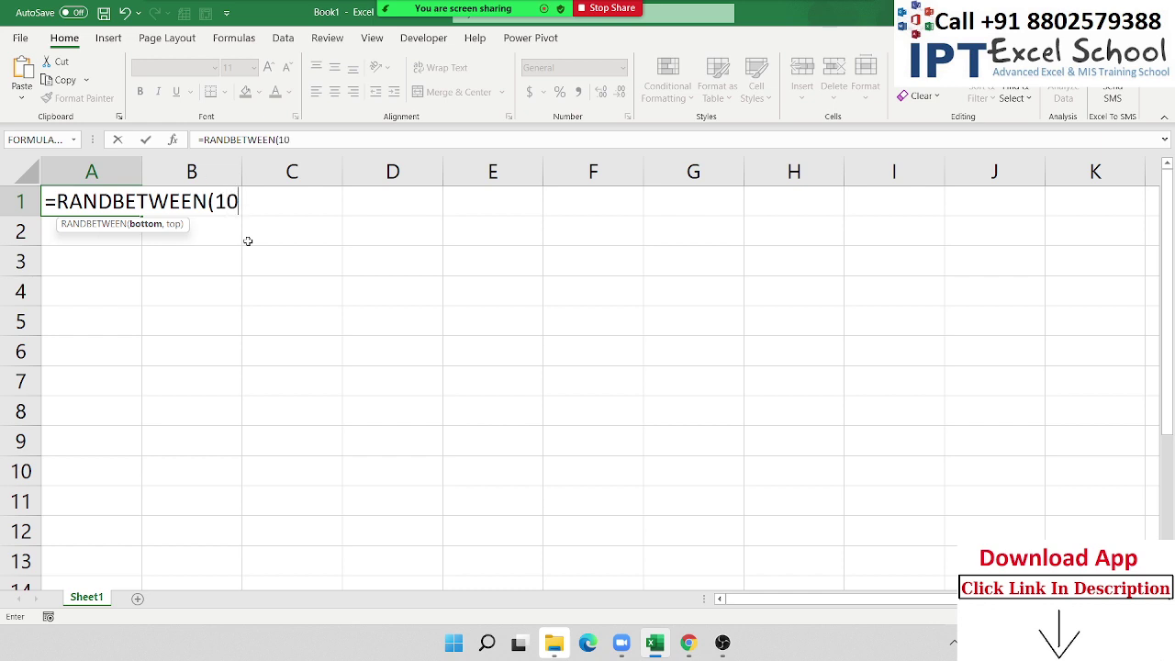
text(,90)
key(Return)
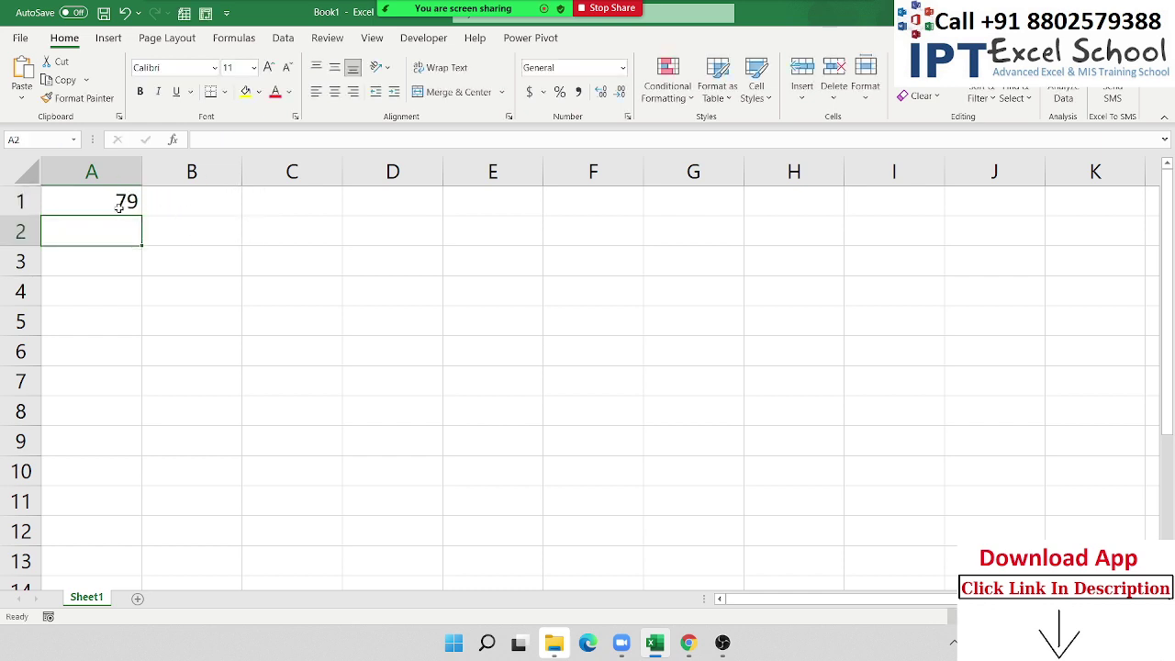
Fill the formula across A1:H11 and paste the results back as fixed values
drag(119, 208, 828, 489)
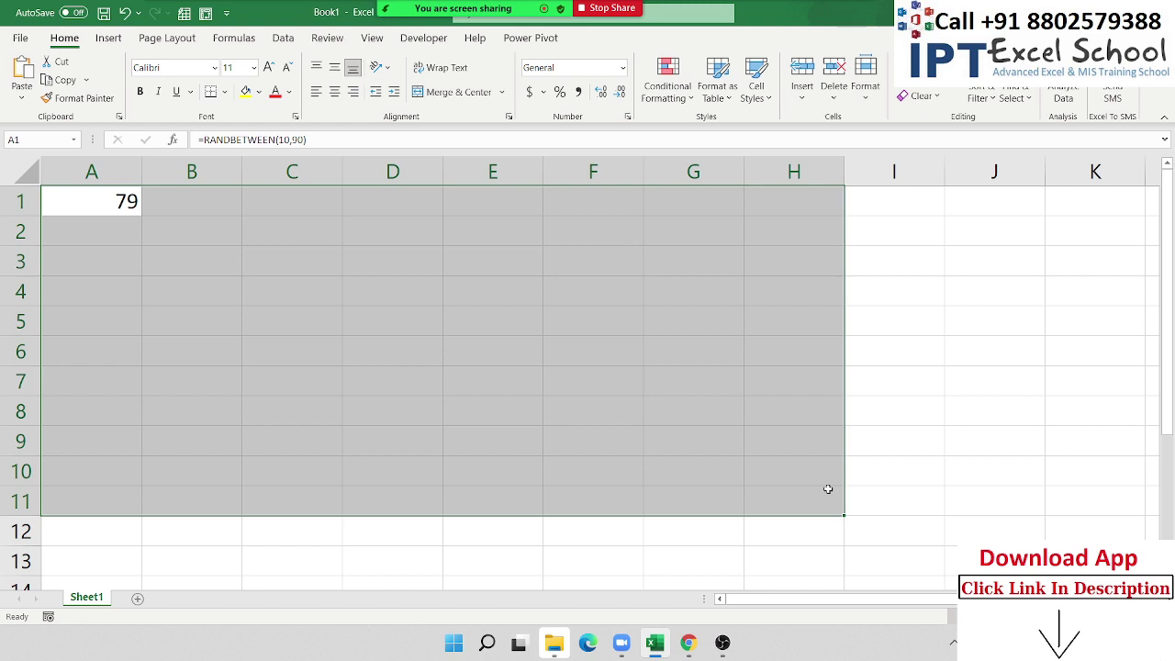
key(ctrl+r)
key(ctrl+d)
key(ctrl+c)
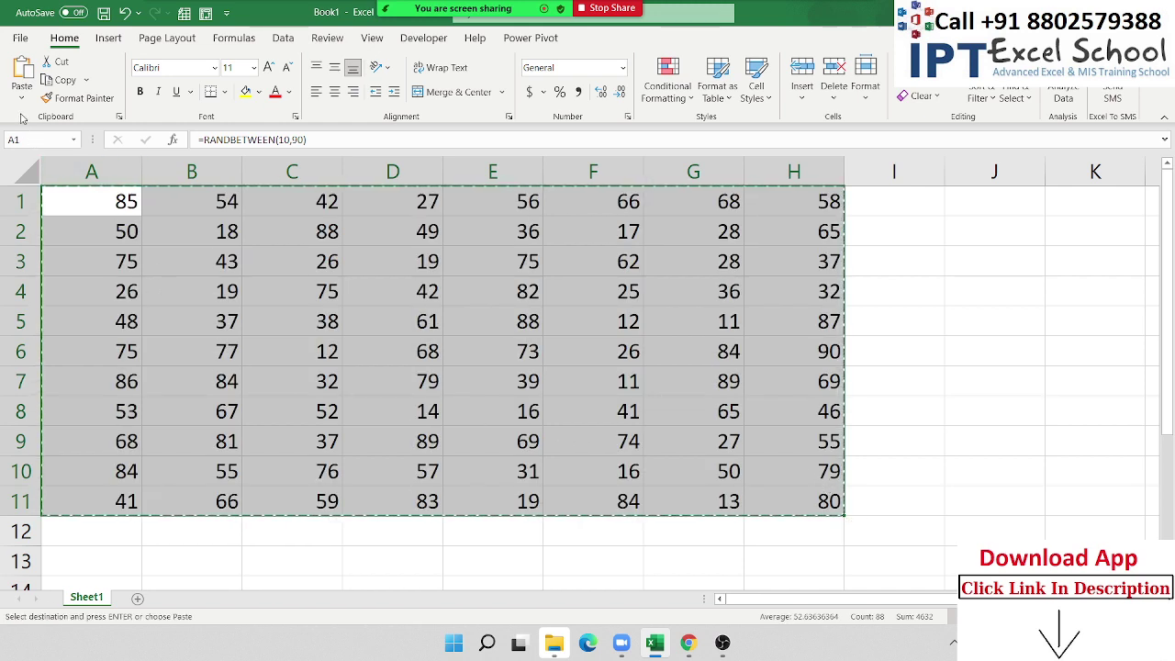
click(22, 97)
click(20, 175)
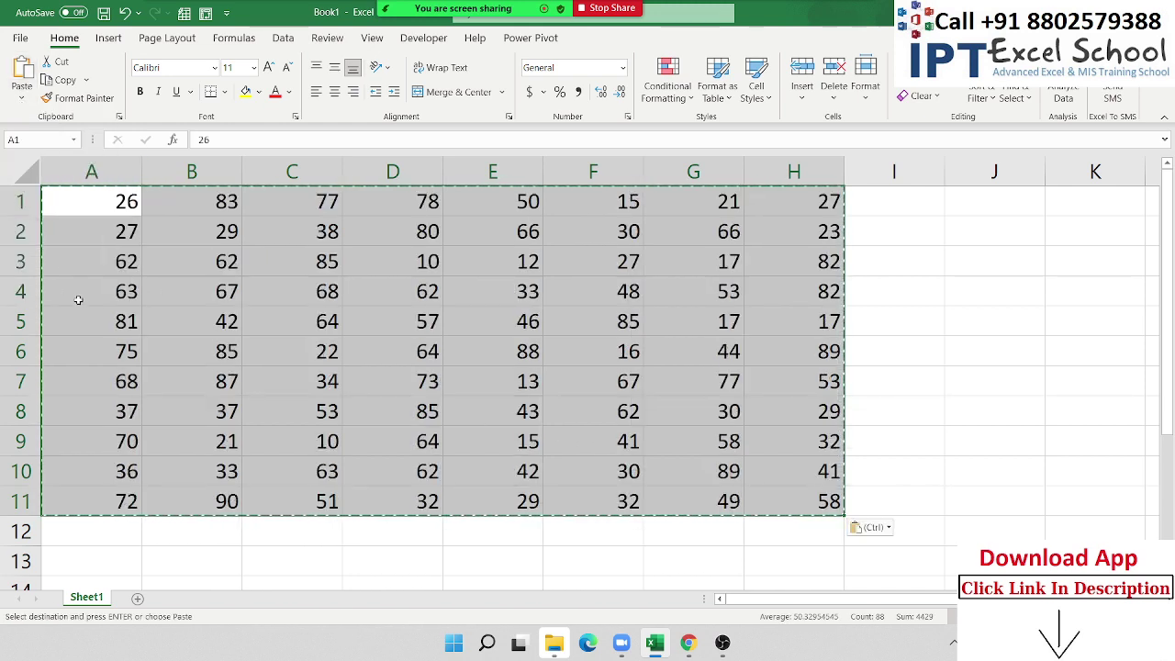
click(78, 301)
key(Escape)
Set cells A4, E6, F3, G3, G7, H8 and H3 to 0
text(0)
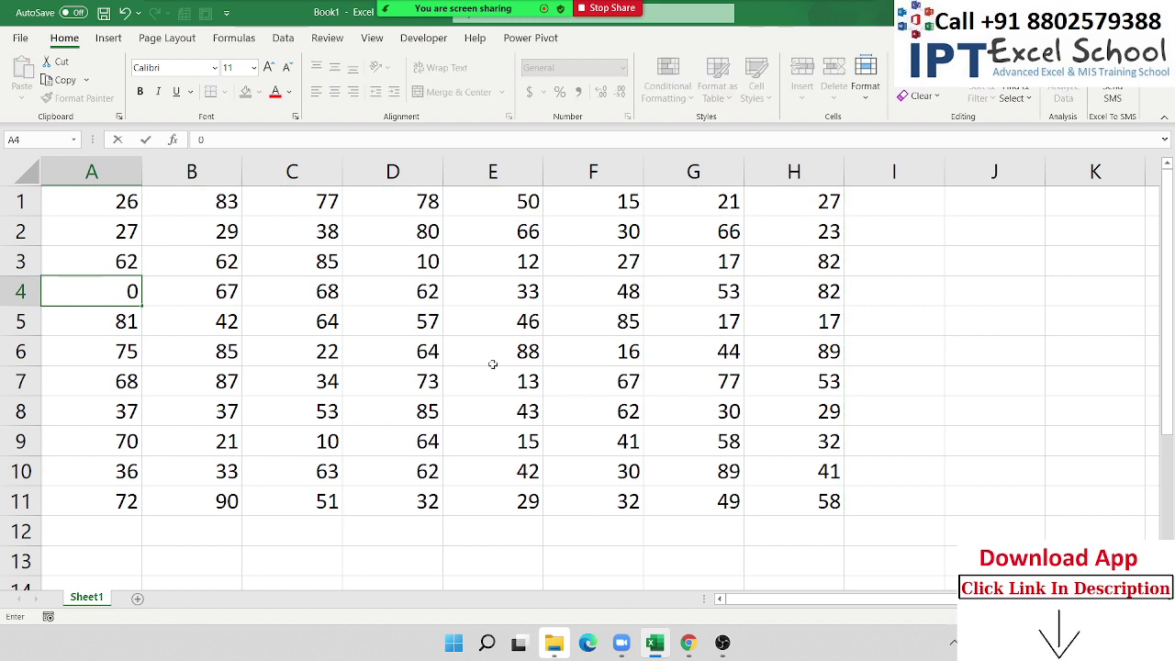
click(493, 364)
text(0)
double_click(617, 268)
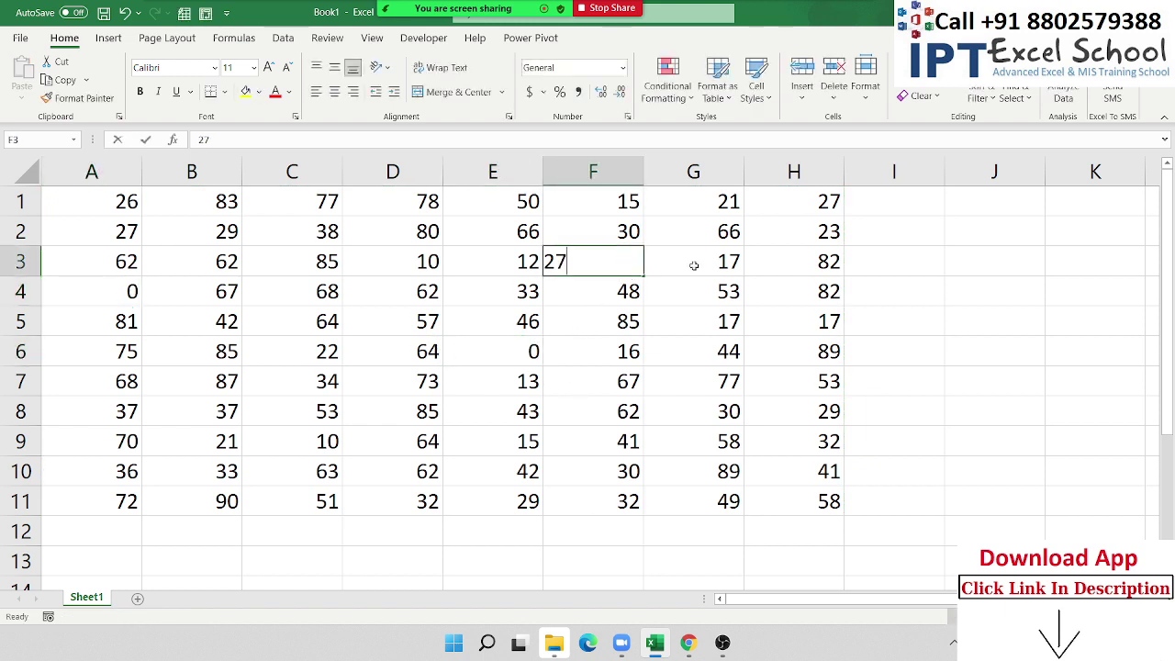
click(694, 265)
text(0)
click(725, 386)
text(0)
click(790, 411)
text(0)
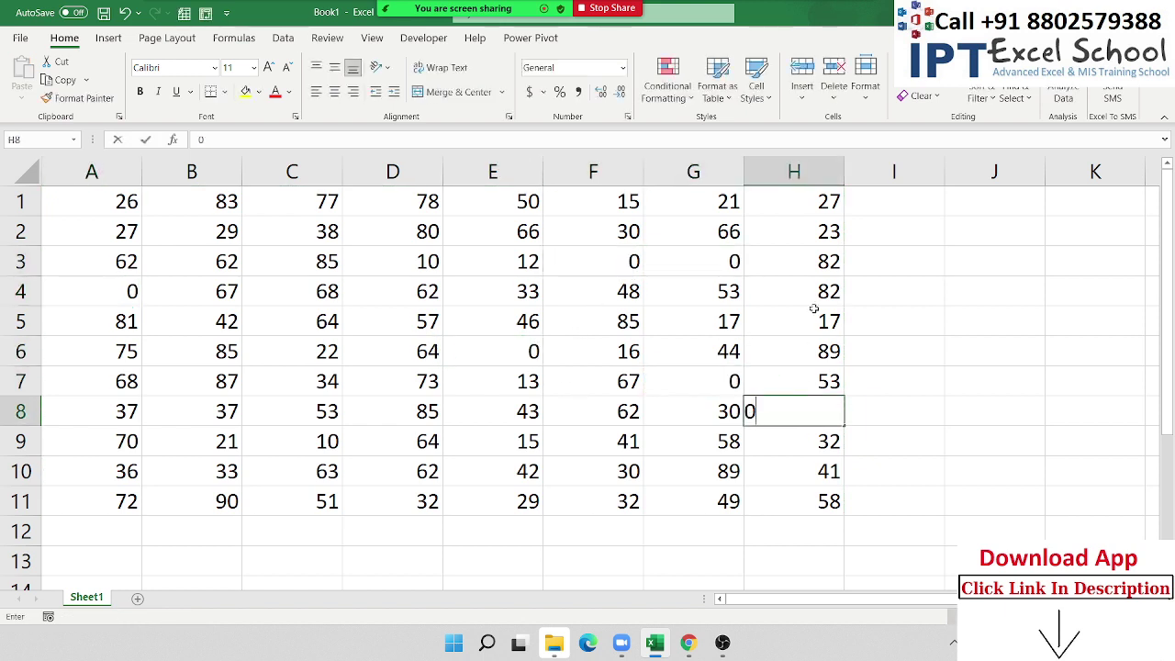
click(798, 265)
text(0)
click(380, 327)
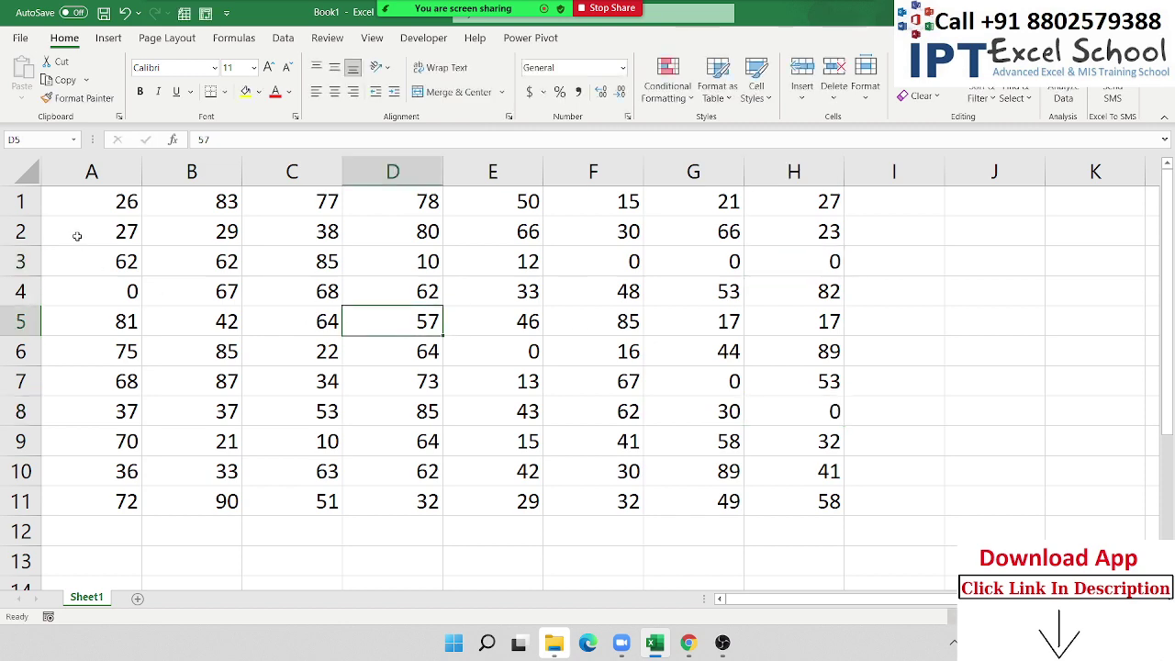
Format A1:H11 as Accounting with no currency symbol and 0 decimal places
drag(85, 195, 826, 500)
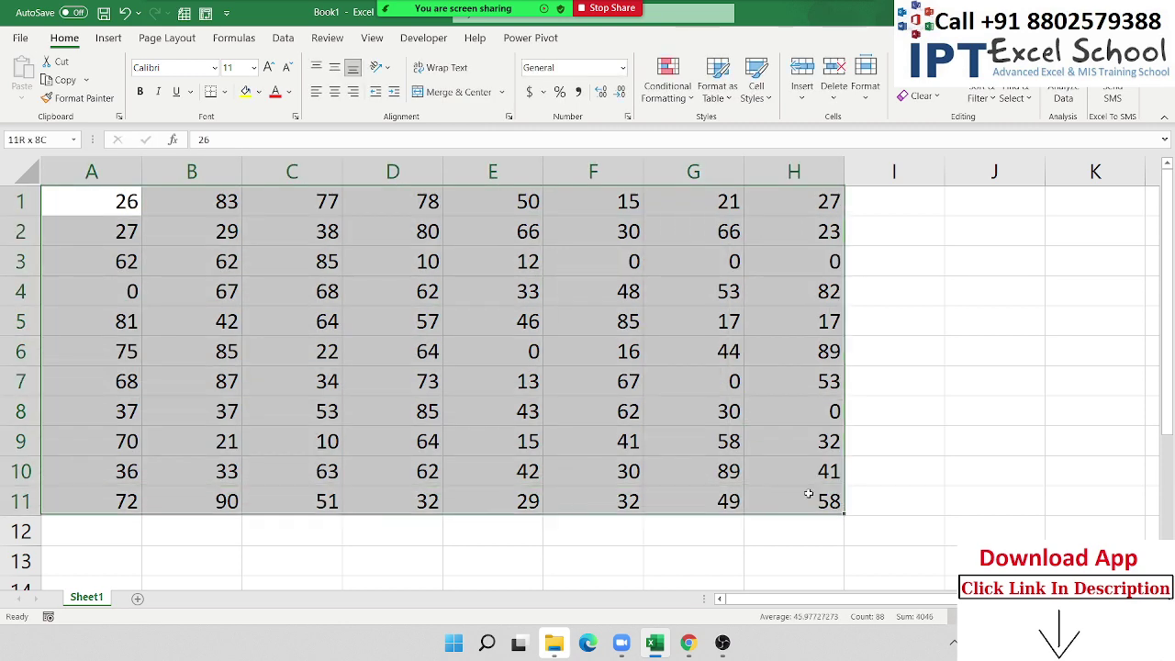
click(628, 117)
click(541, 183)
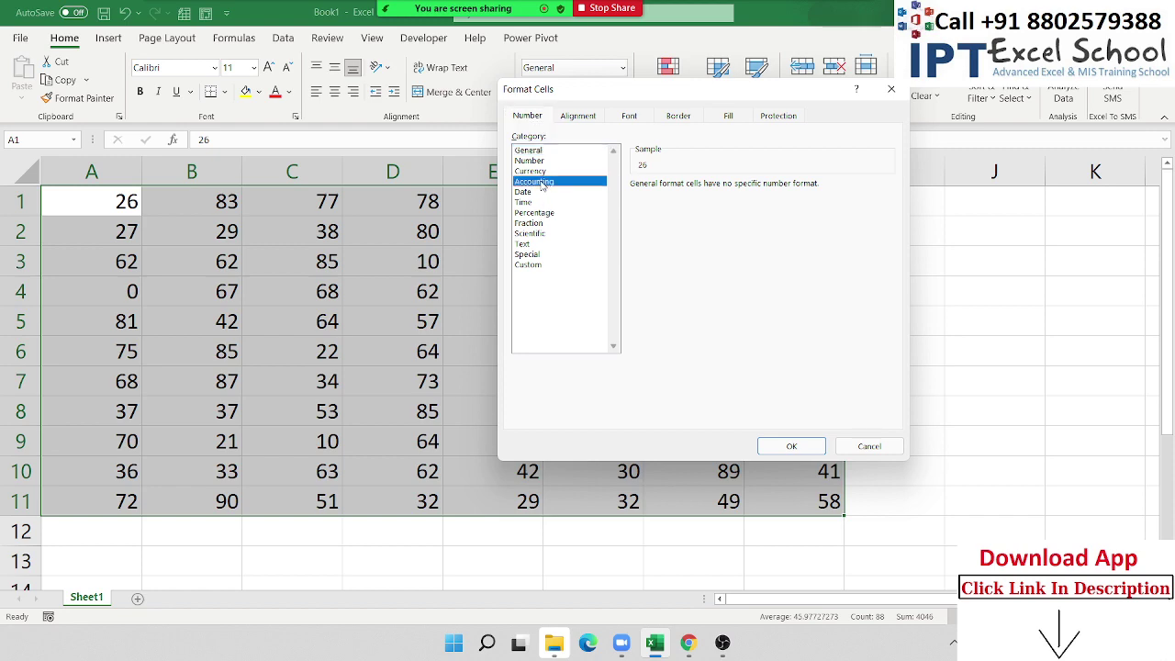
click(704, 203)
click(697, 219)
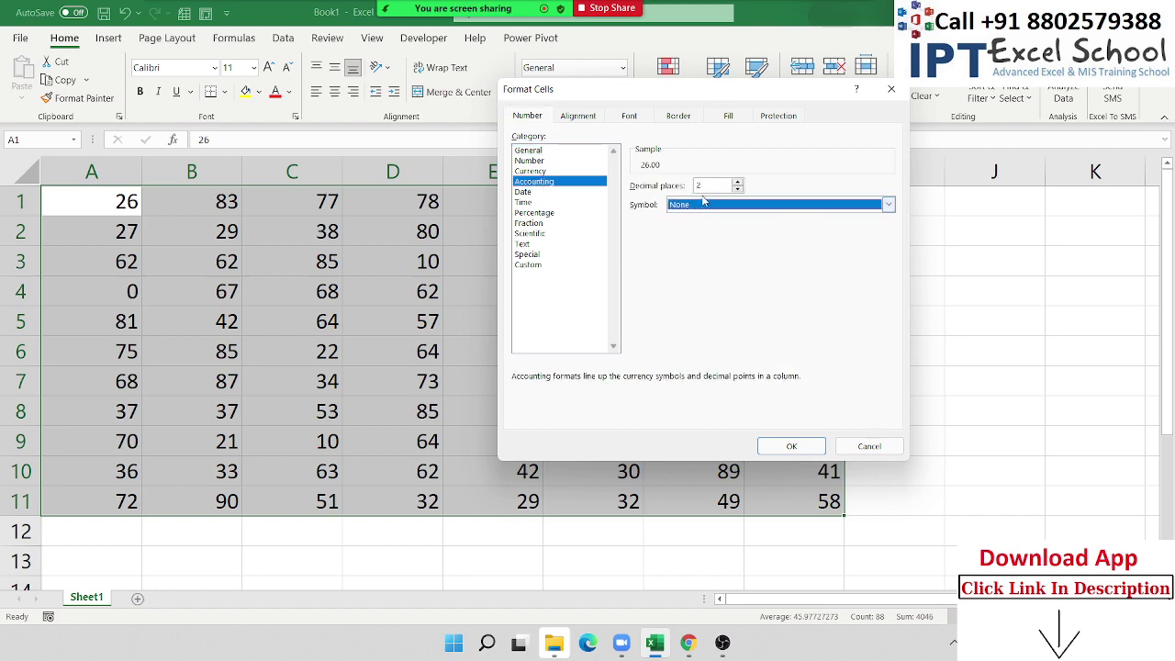
key(shift+Tab)
text(0)
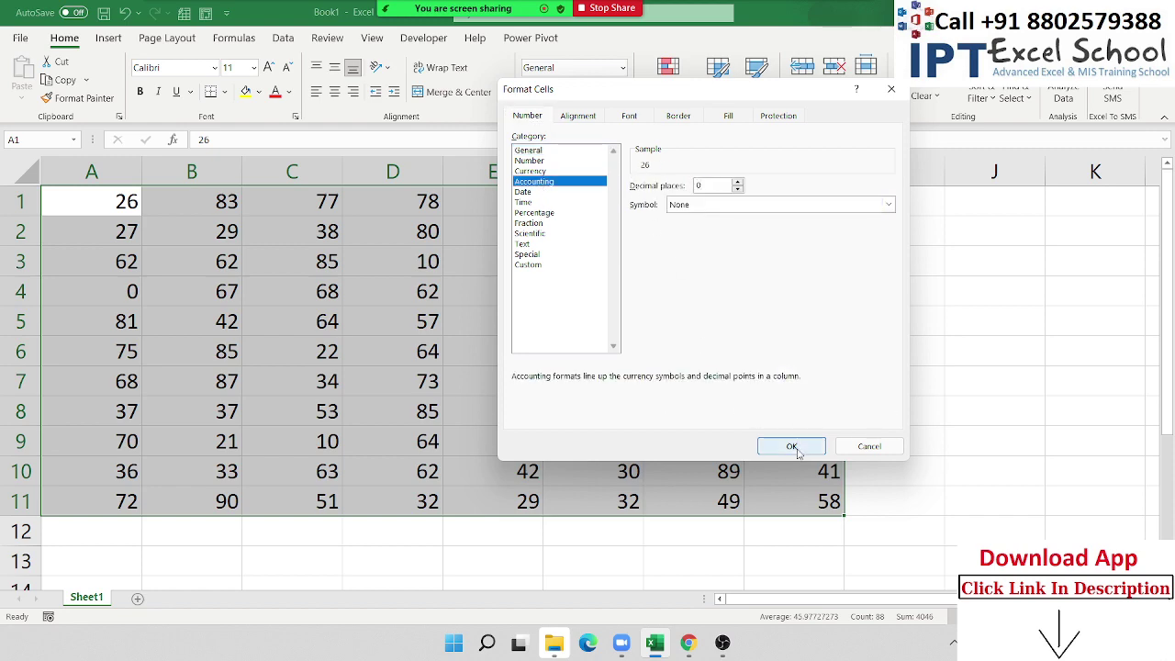
click(791, 446)
scroll(784, 424, down, 1)
Insert the current date 8/7/2021 into cell D22 with Ctrl+;
scroll(411, 390, down, 4)
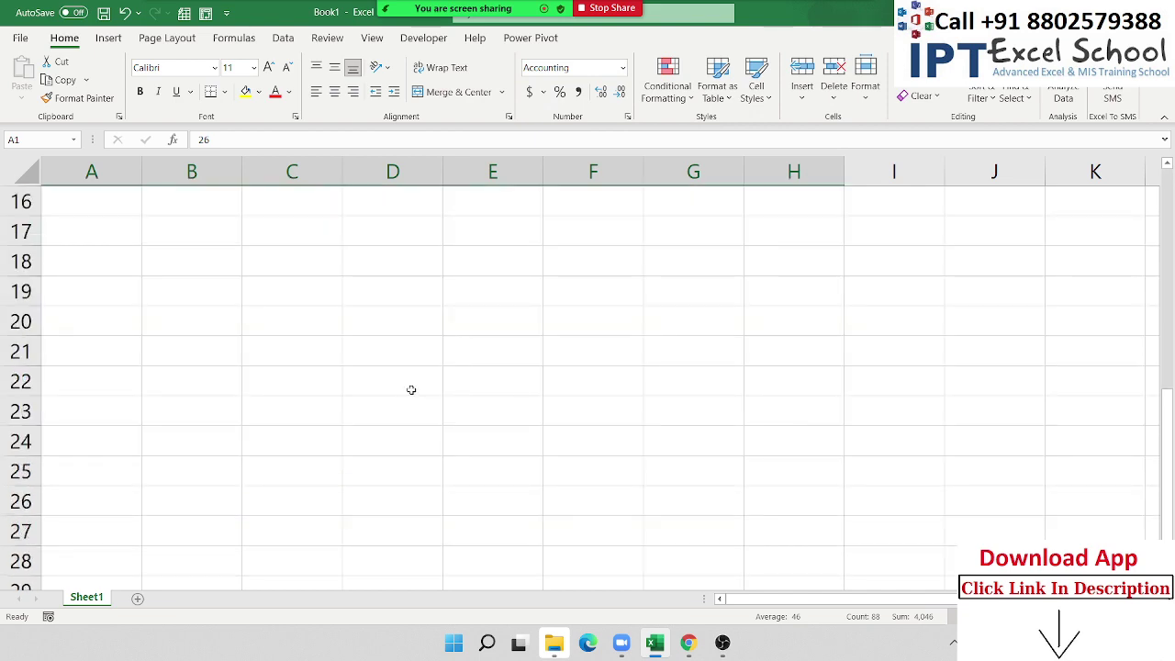
click(411, 390)
key(ctrl+semicolon)
key(Return)
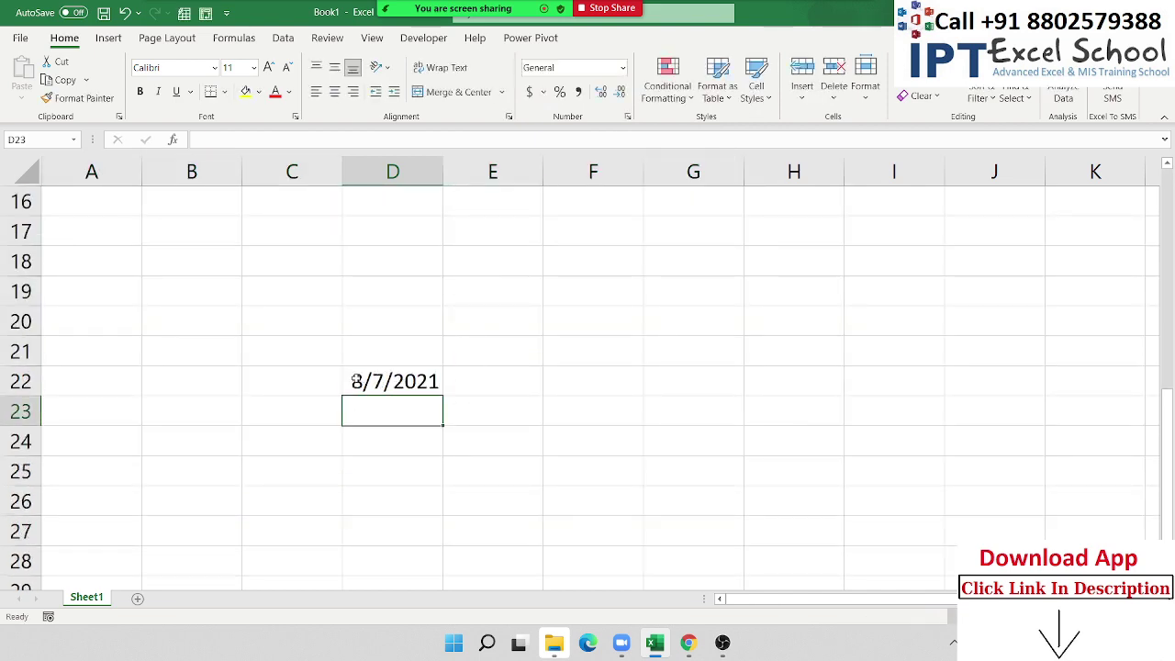
key(Up)
Review the Date formats and locales without changes, then type 10:00 in E22
click(627, 116)
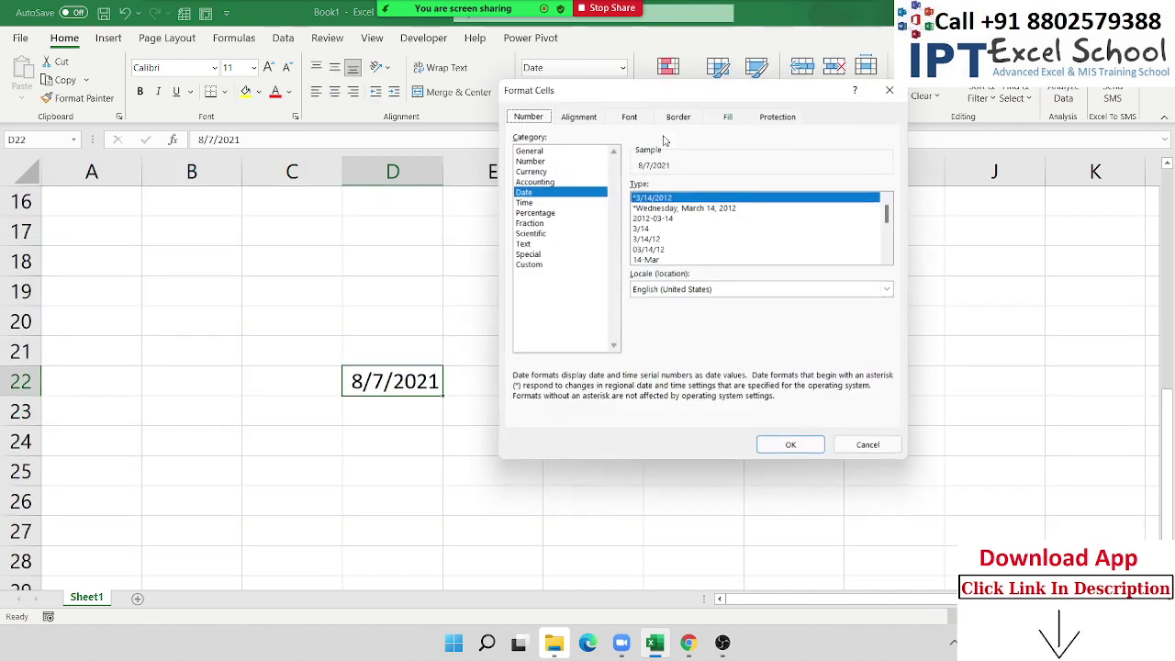
scroll(661, 224, down, 4)
scroll(661, 224, up, 1)
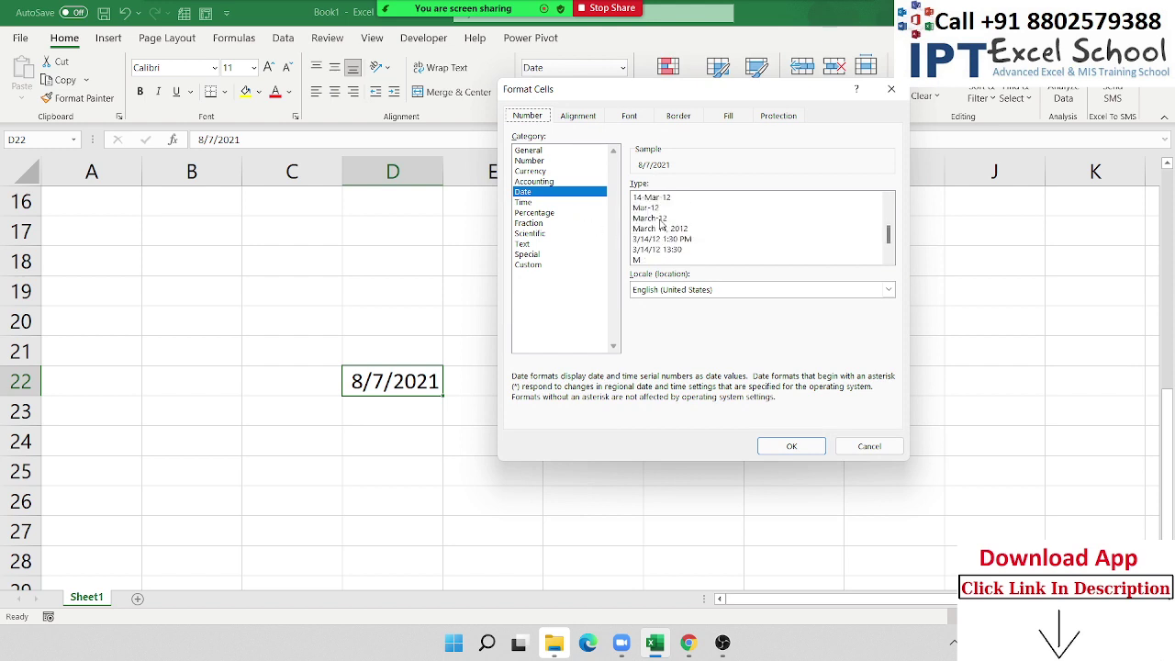
scroll(661, 224, up, 3)
click(663, 290)
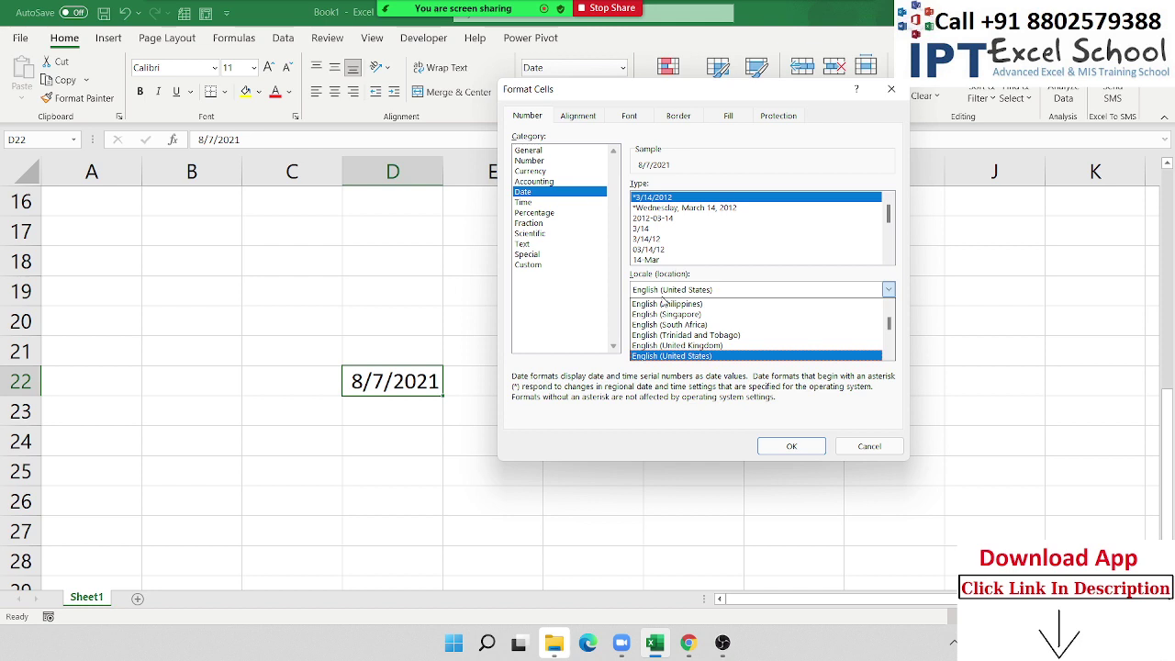
click(790, 304)
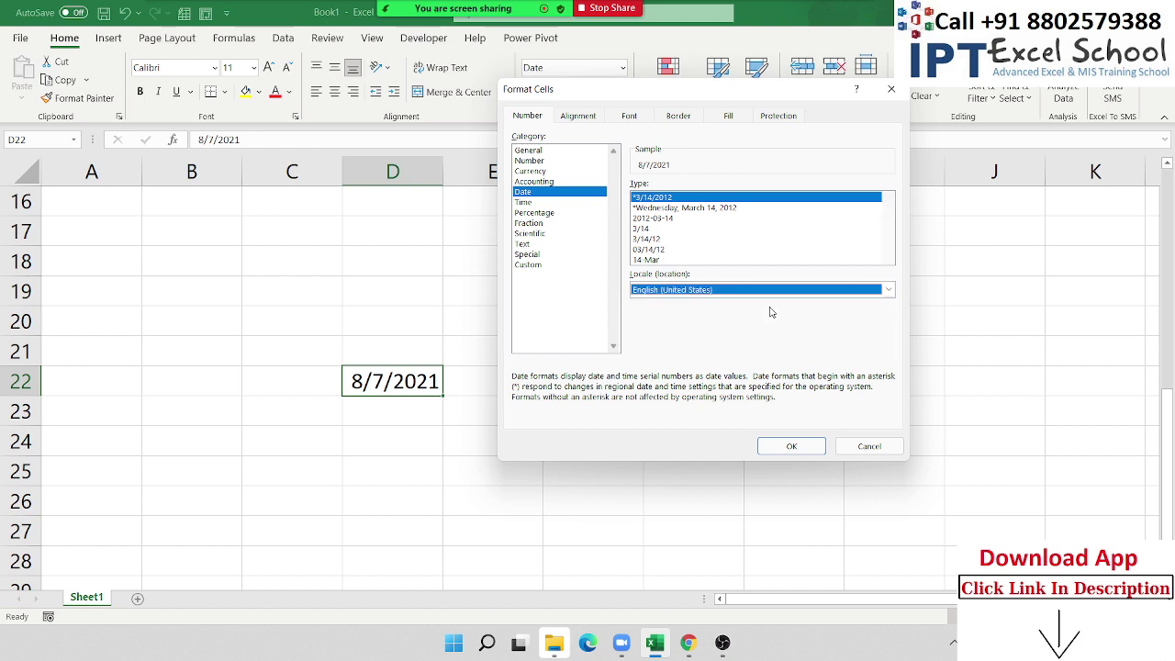
key(Escape)
click(506, 382)
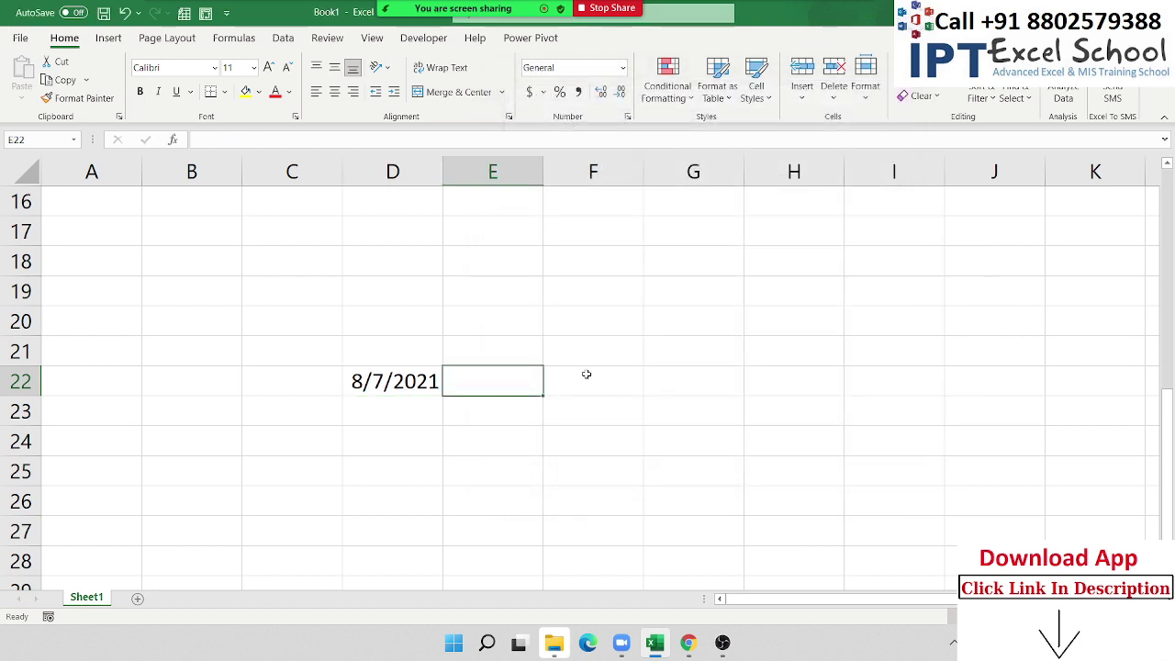
text(10:00)
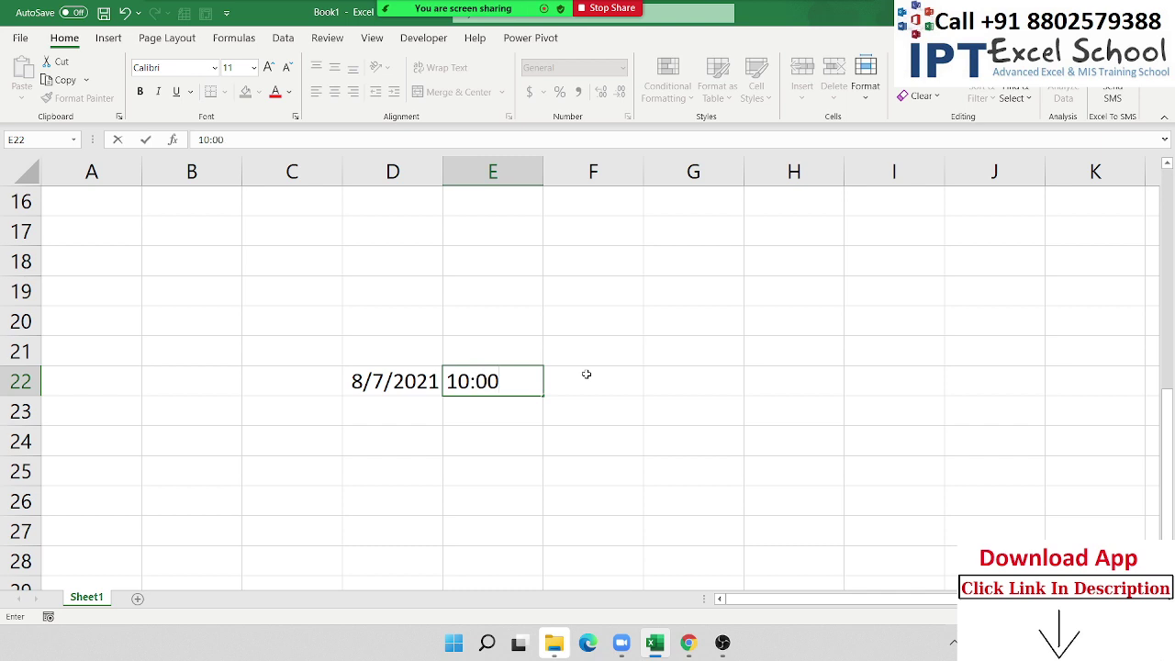
Commit 10:00 in E22 and browse the Time and Fraction formats without changing anything
click(588, 379)
key(Left)
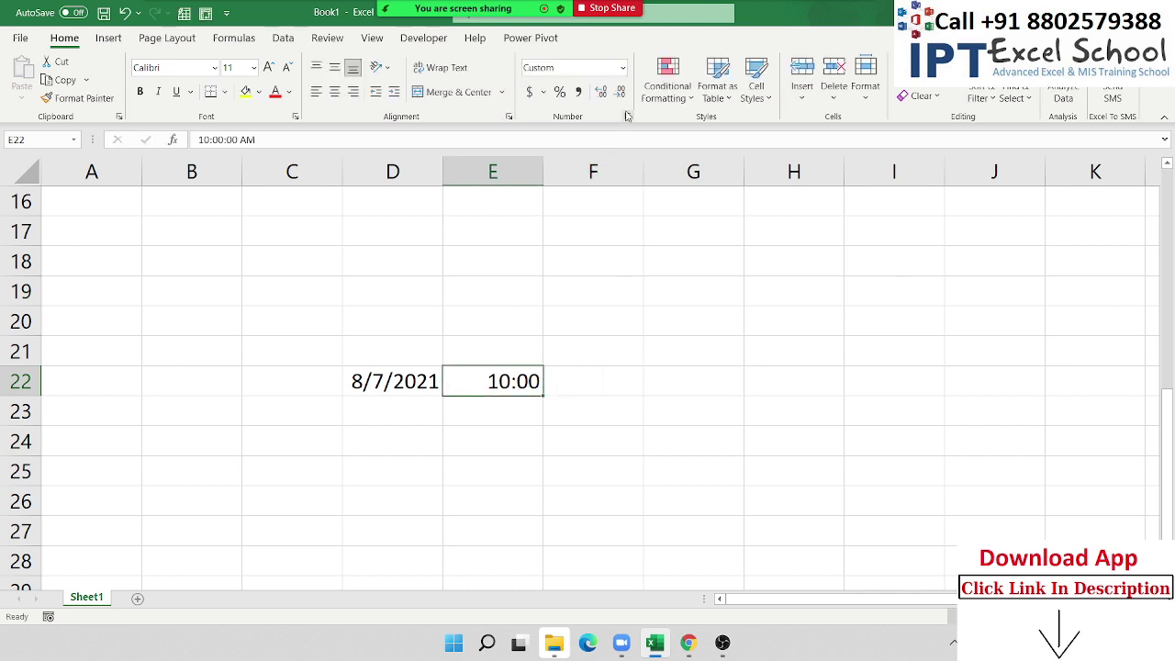
click(627, 116)
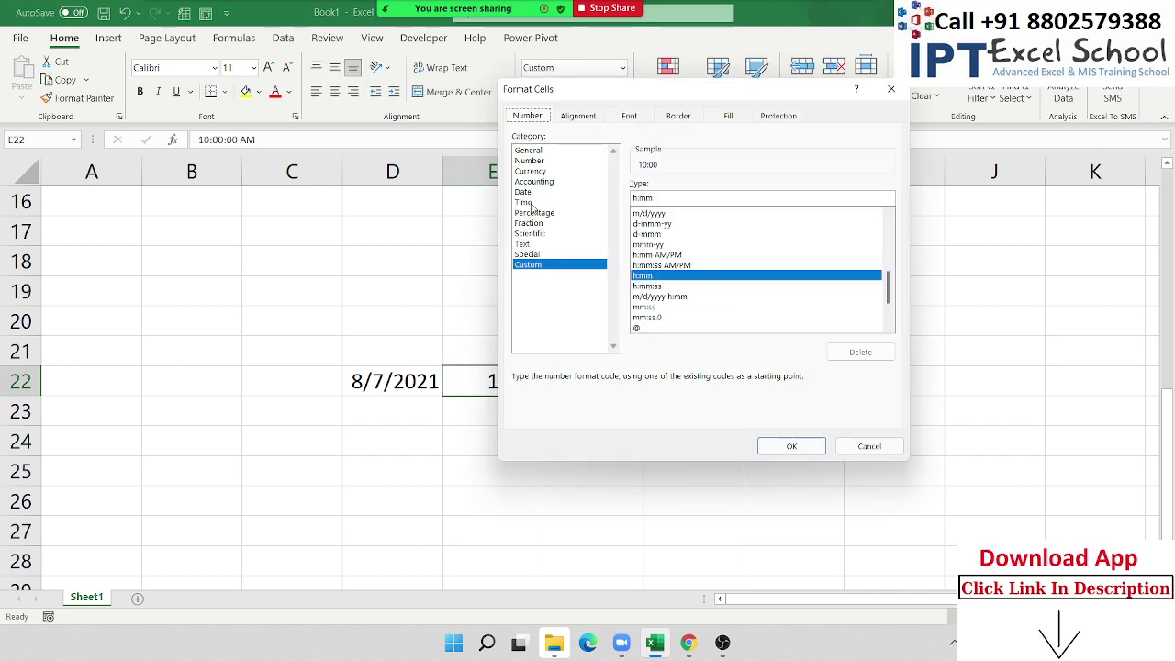
click(529, 203)
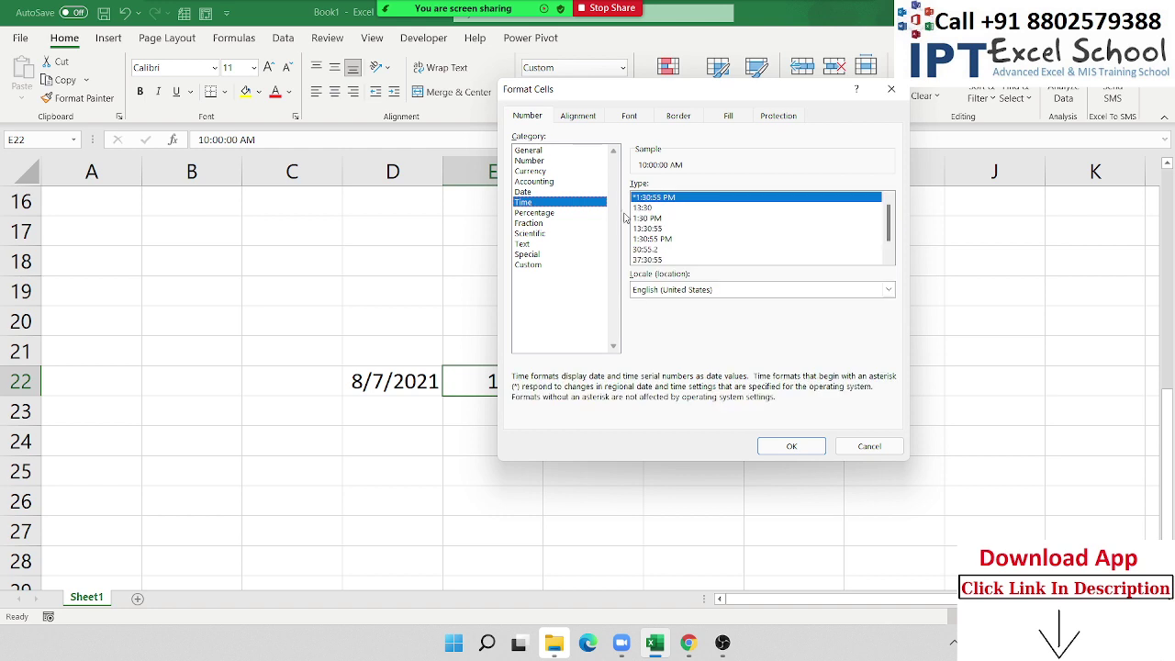
click(662, 289)
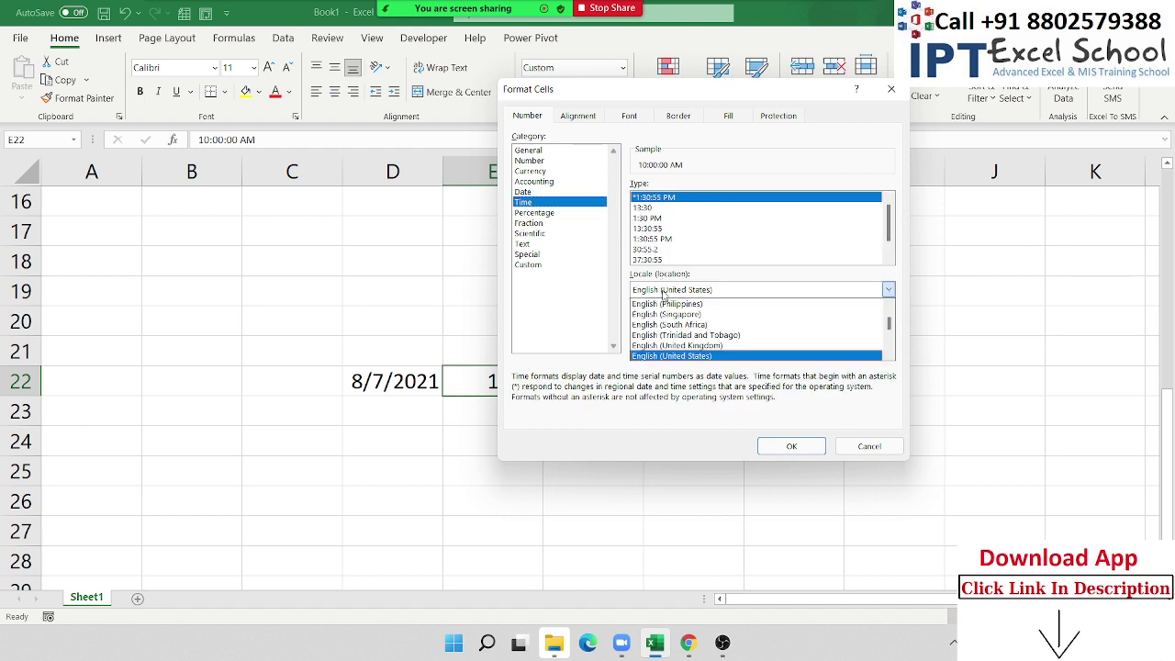
click(662, 292)
click(539, 224)
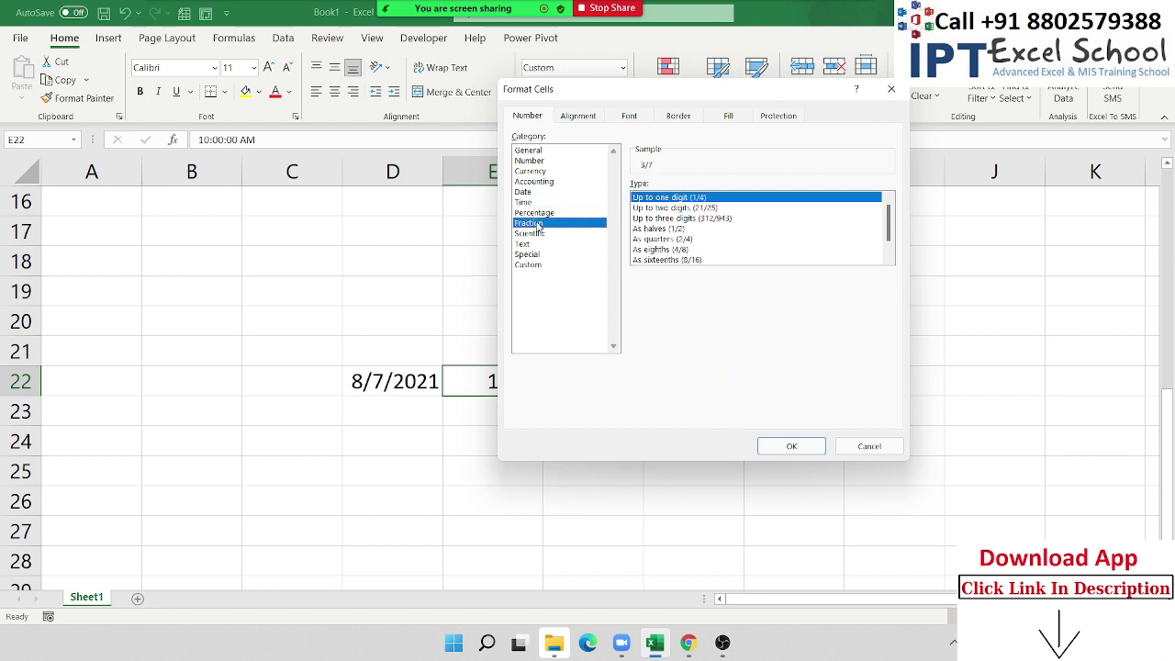
key(Escape)
click(572, 239)
Enter 2.5 in F17 and apply the Fraction 'As halves' format so it shows 2 1/2
text(2.)
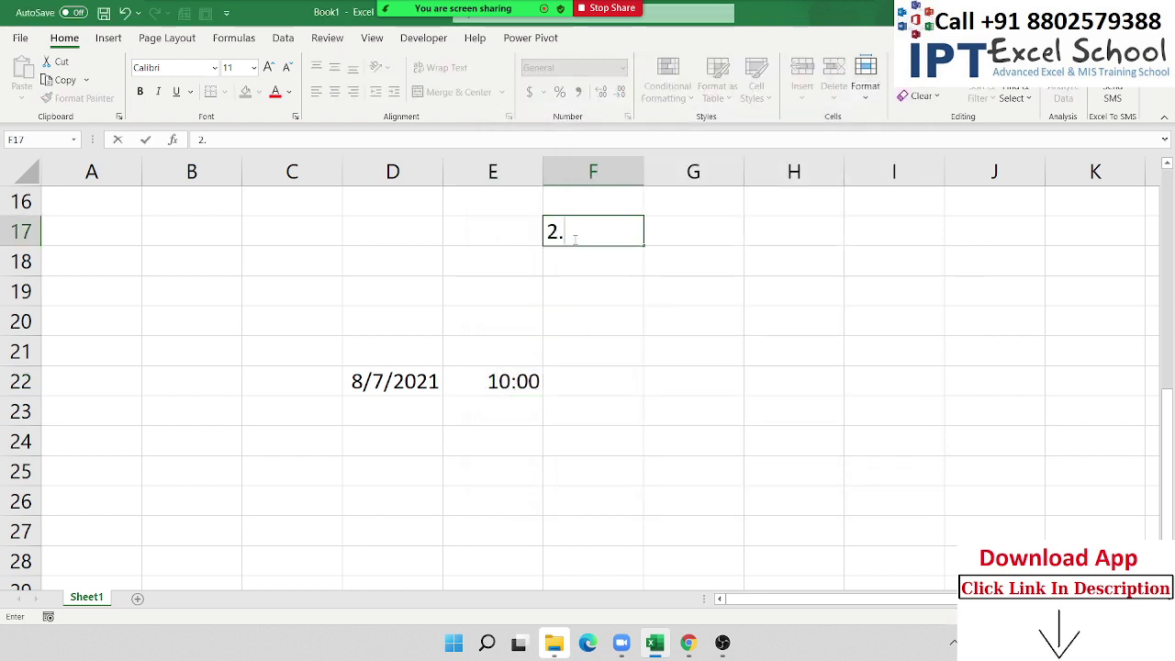
text(5)
key(Return)
click(573, 239)
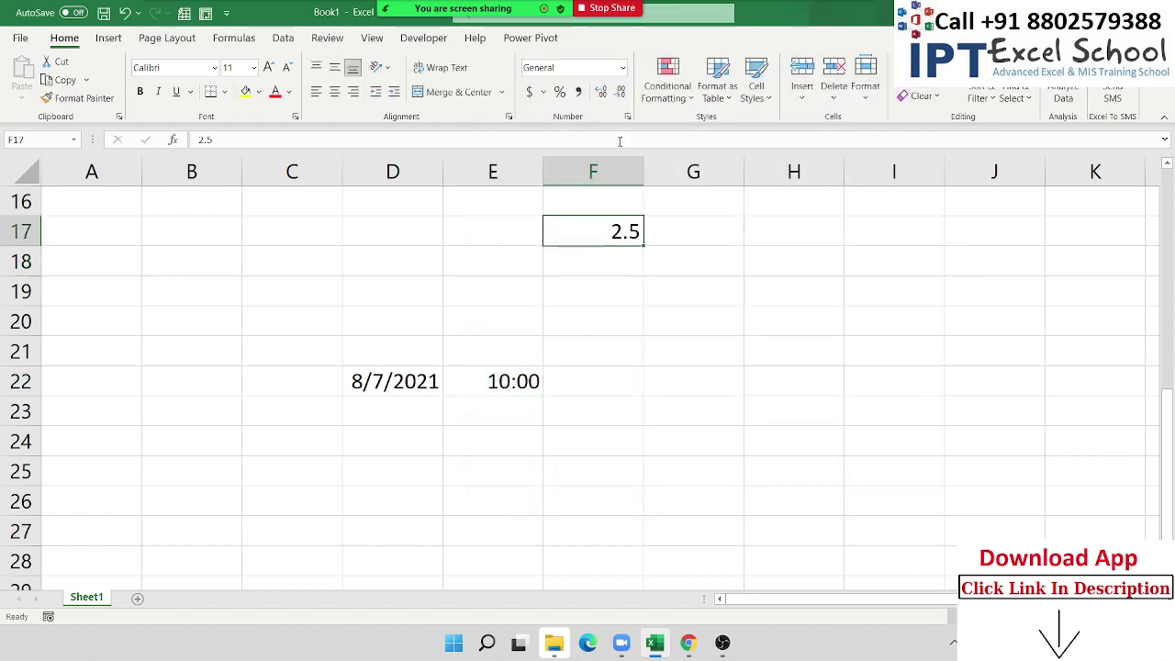
click(627, 117)
click(537, 224)
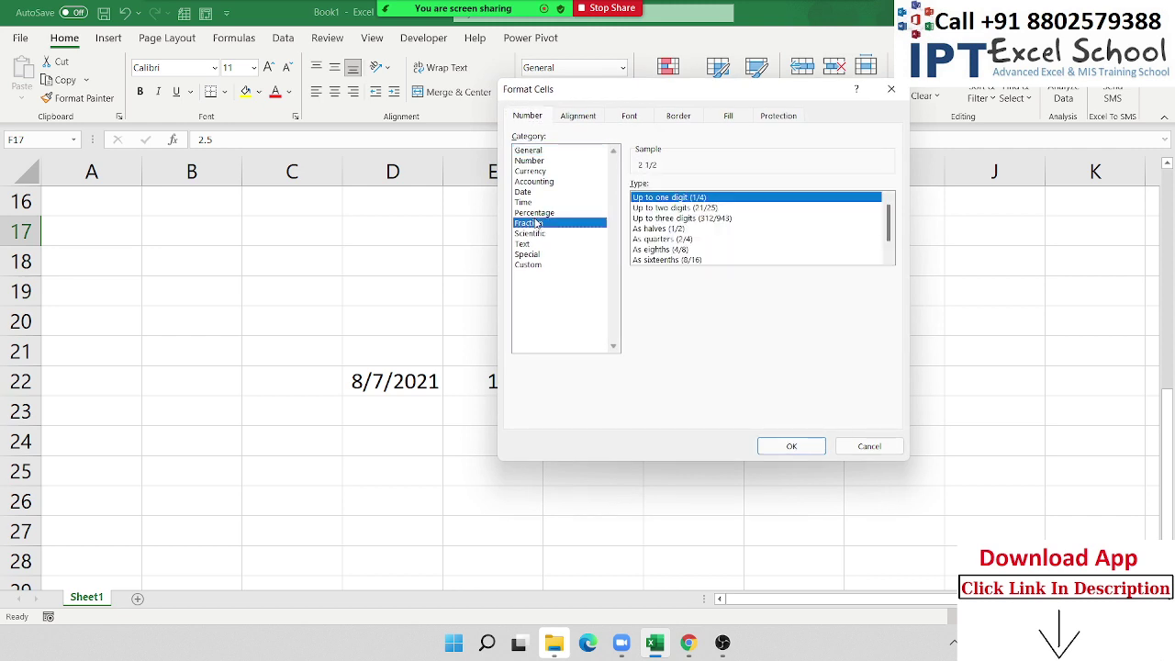
click(660, 228)
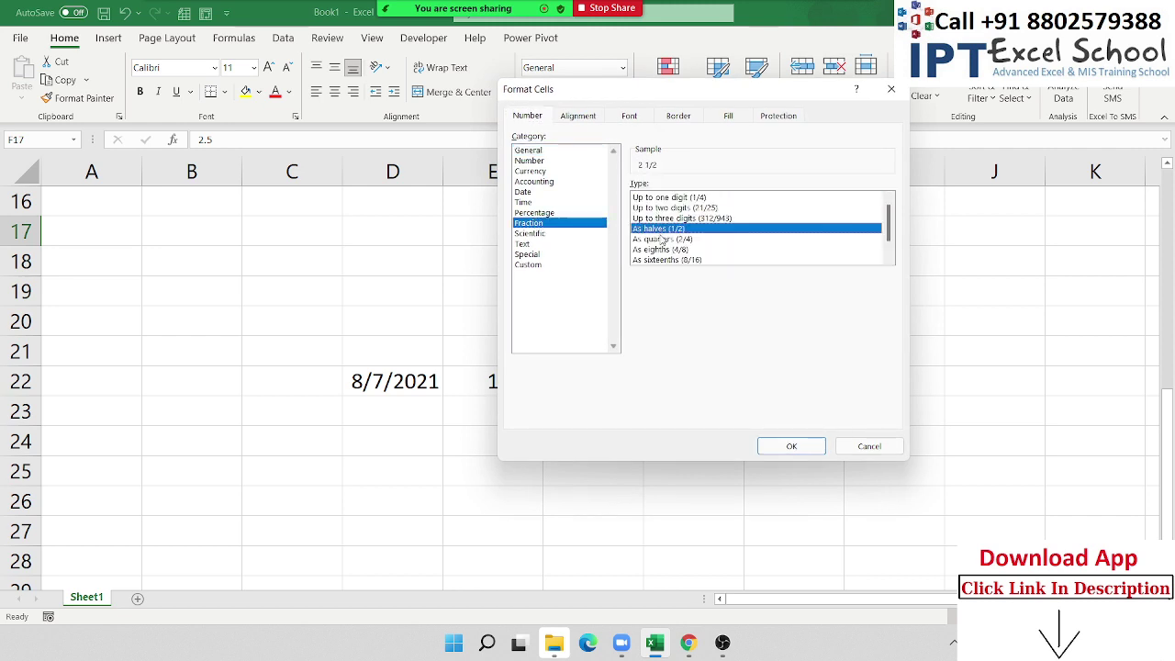
click(790, 446)
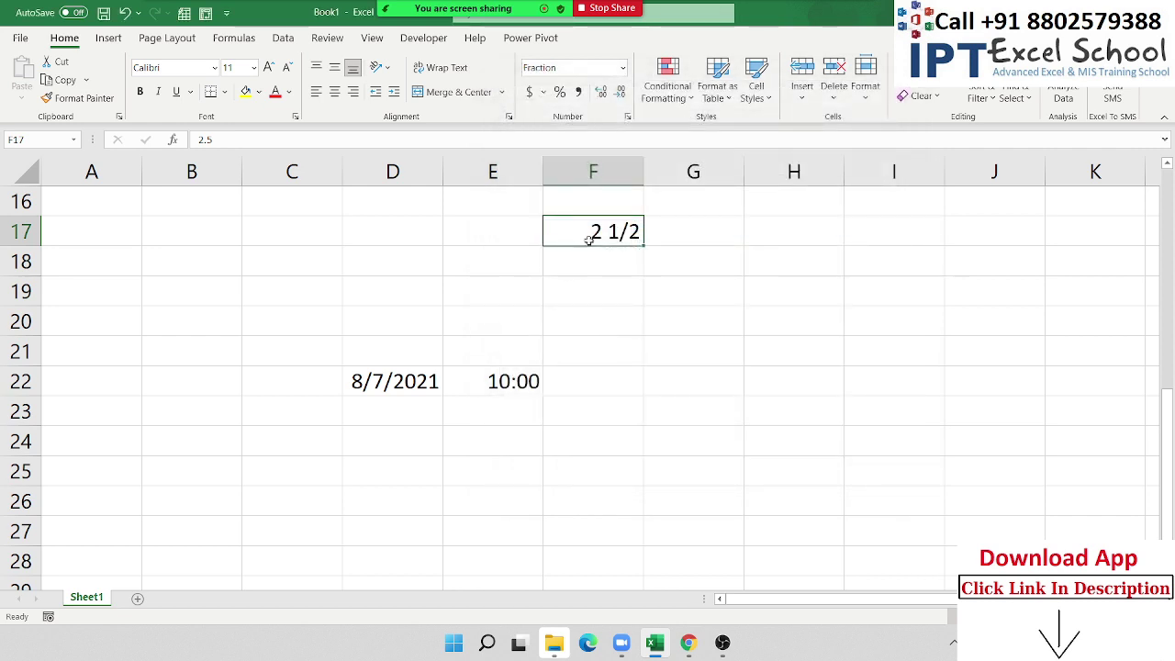
click(590, 262)
click(596, 233)
click(621, 291)
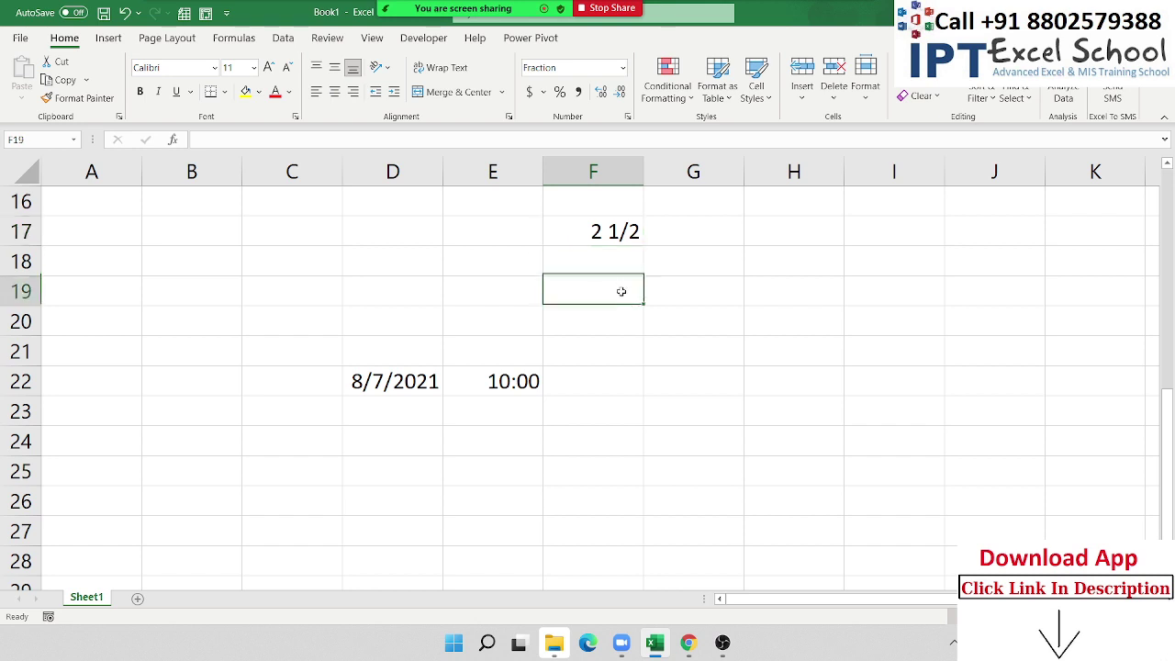
Clear the date, time and fraction examples from C16:H24
drag(275, 204, 753, 430)
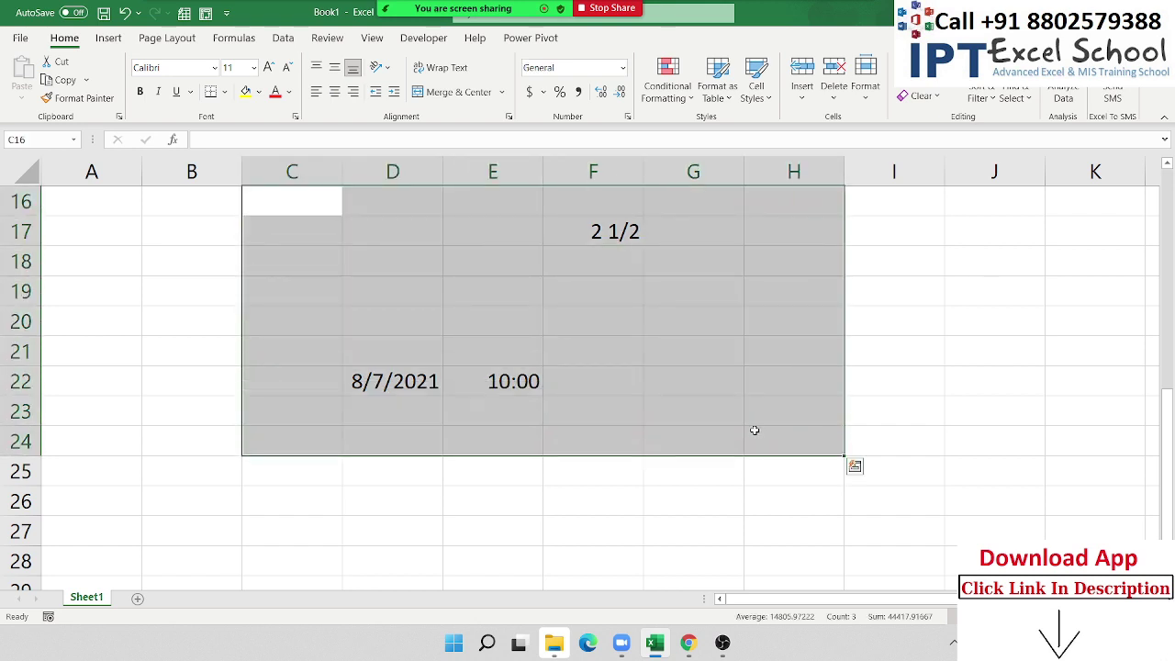
key(Delete)
click(418, 311)
click(307, 256)
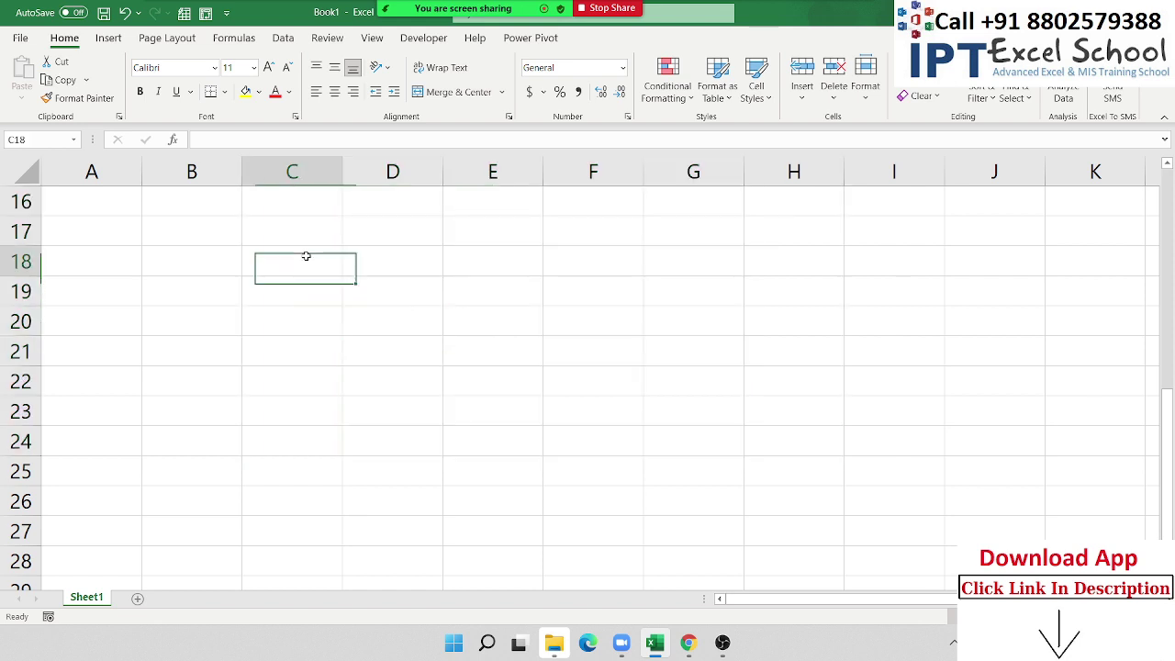
scroll(155, 256, up, 2)
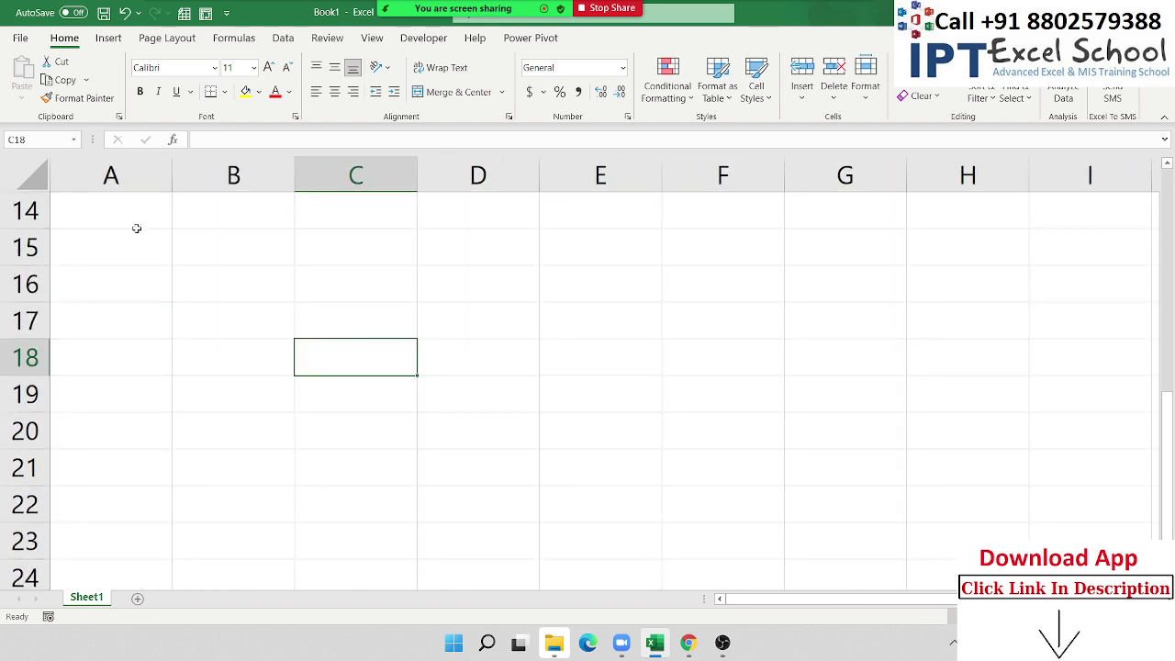
Type the heading Chq in A14 and 003216 below it, which drops its zeros
click(136, 227)
text(Ch)
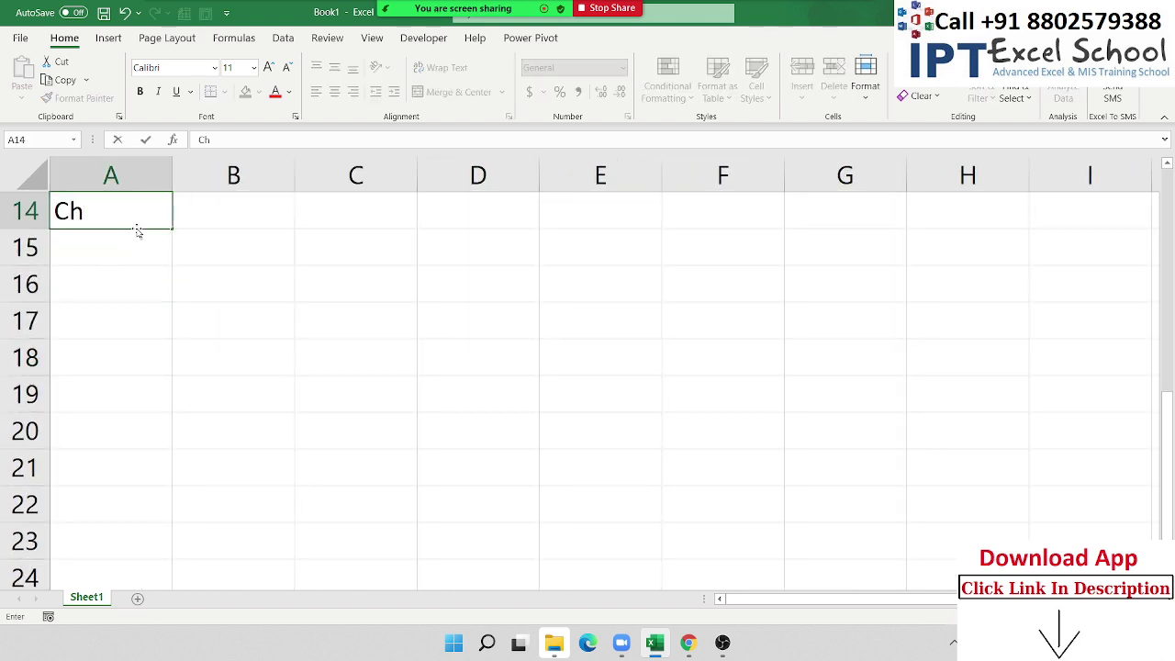
text(q)
key(Return)
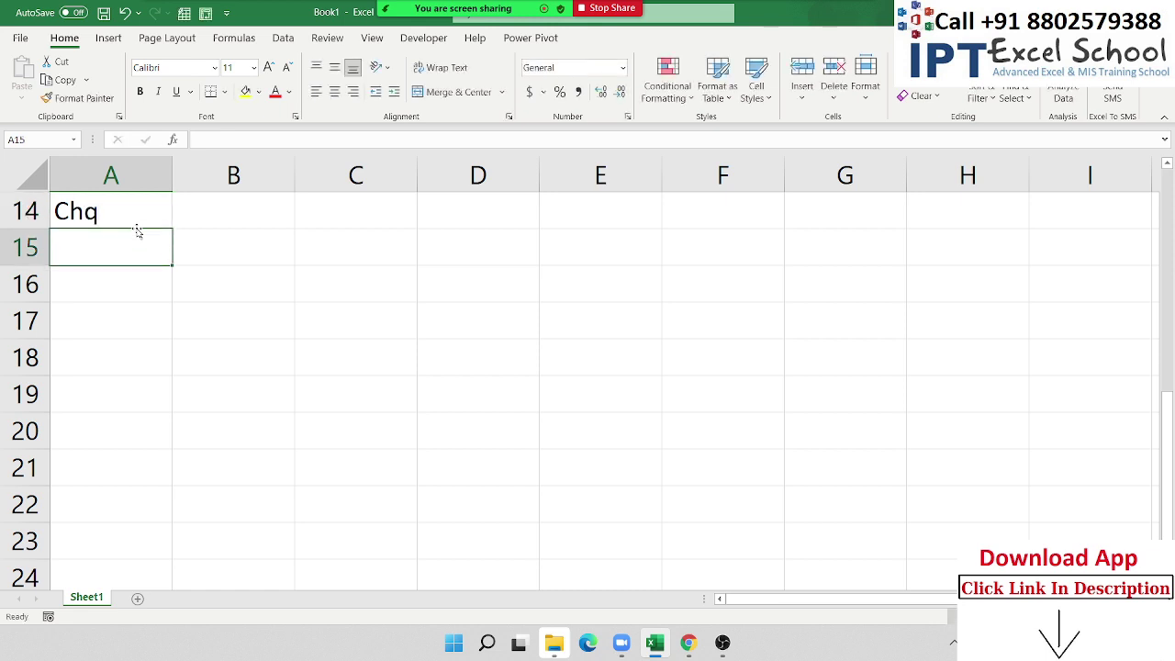
text(00321)
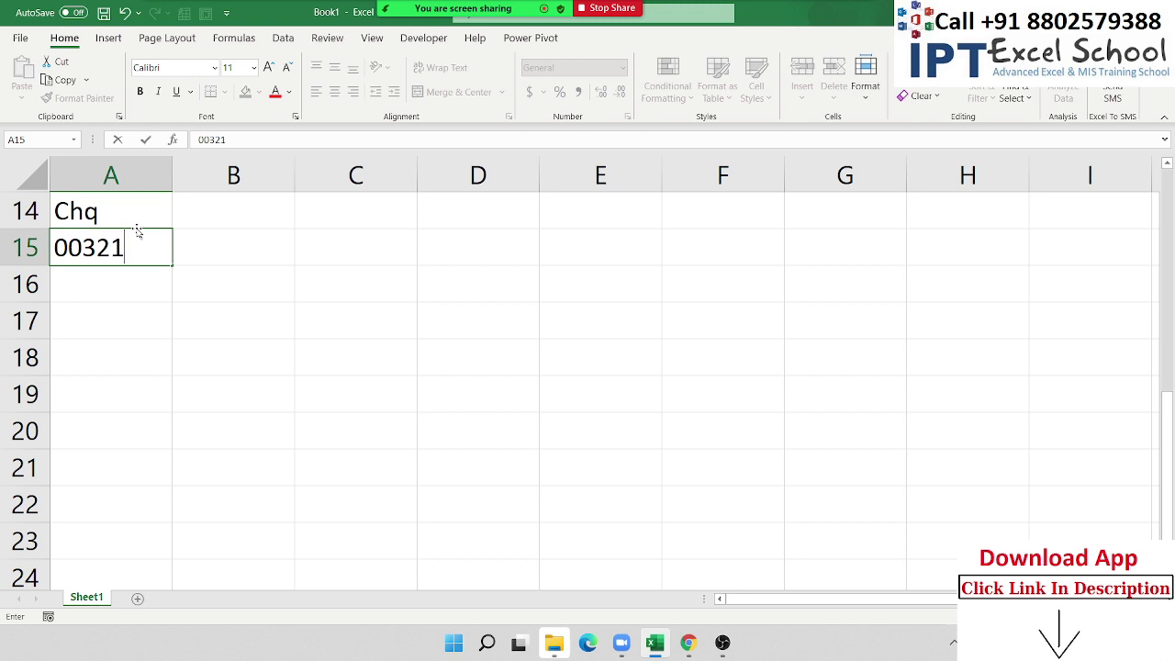
text(6)
key(Return)
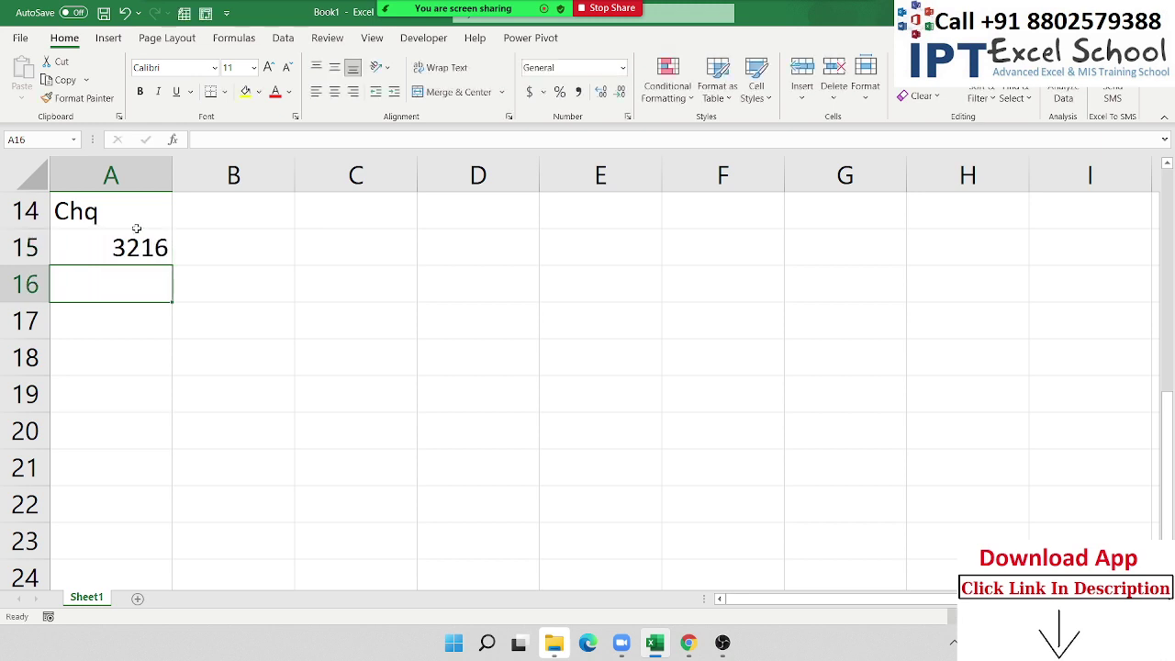
Re-enter A15 as apostrophe-prefixed text and correct it to 001236
click(137, 230)
text('00)
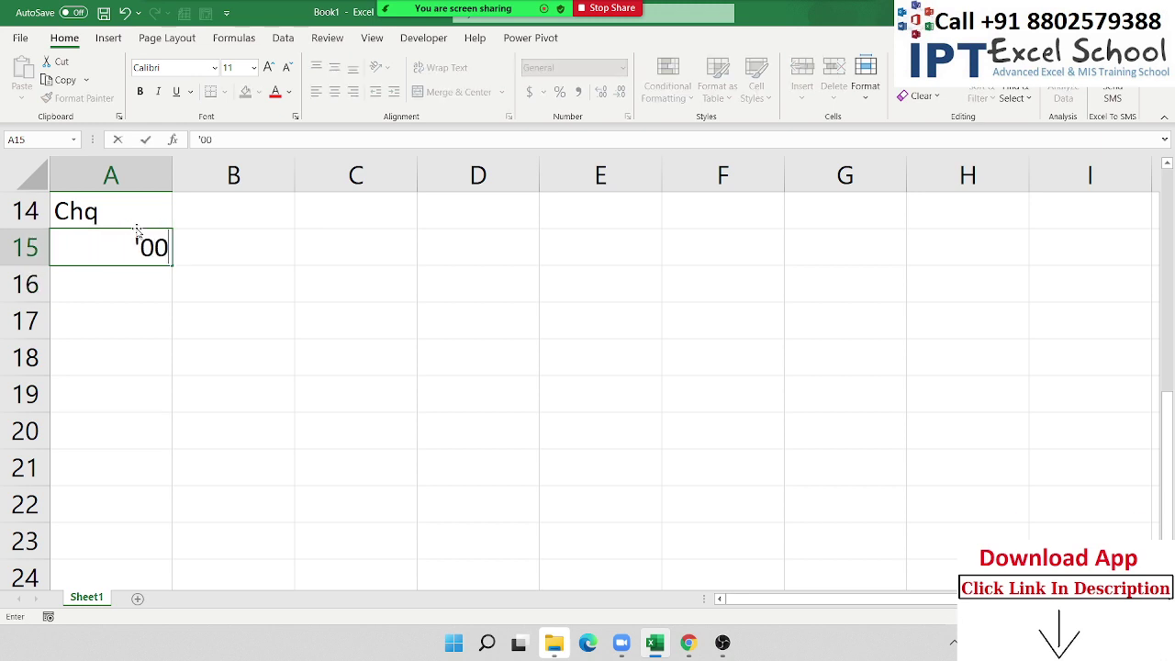
text(123456)
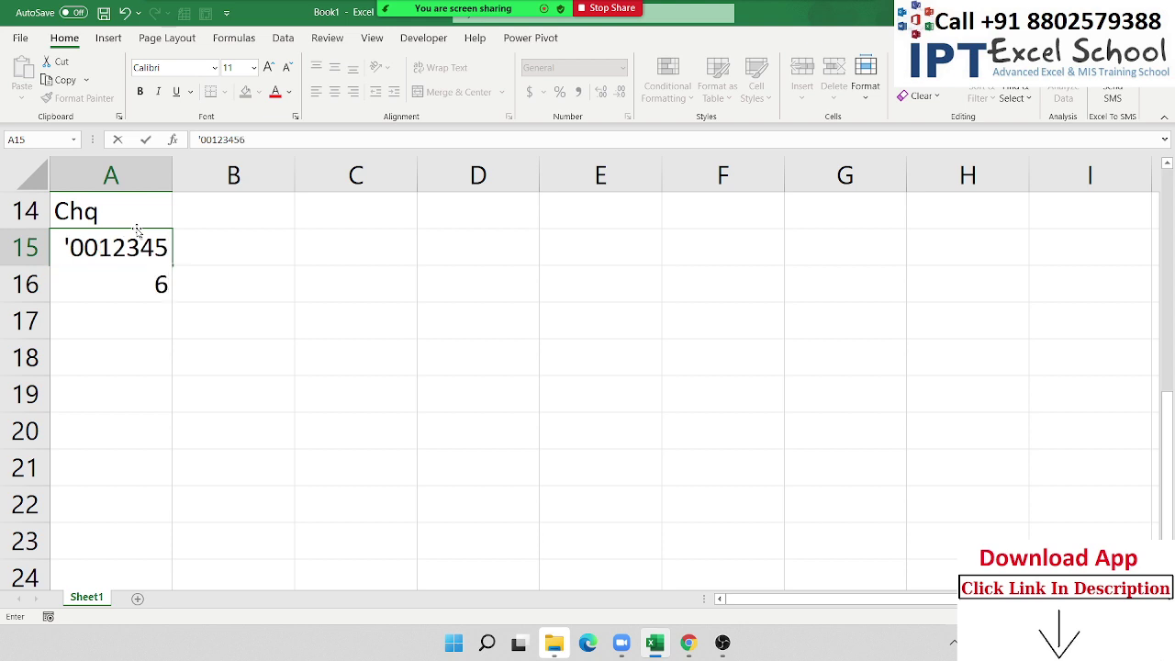
key(Return)
double_click(136, 246)
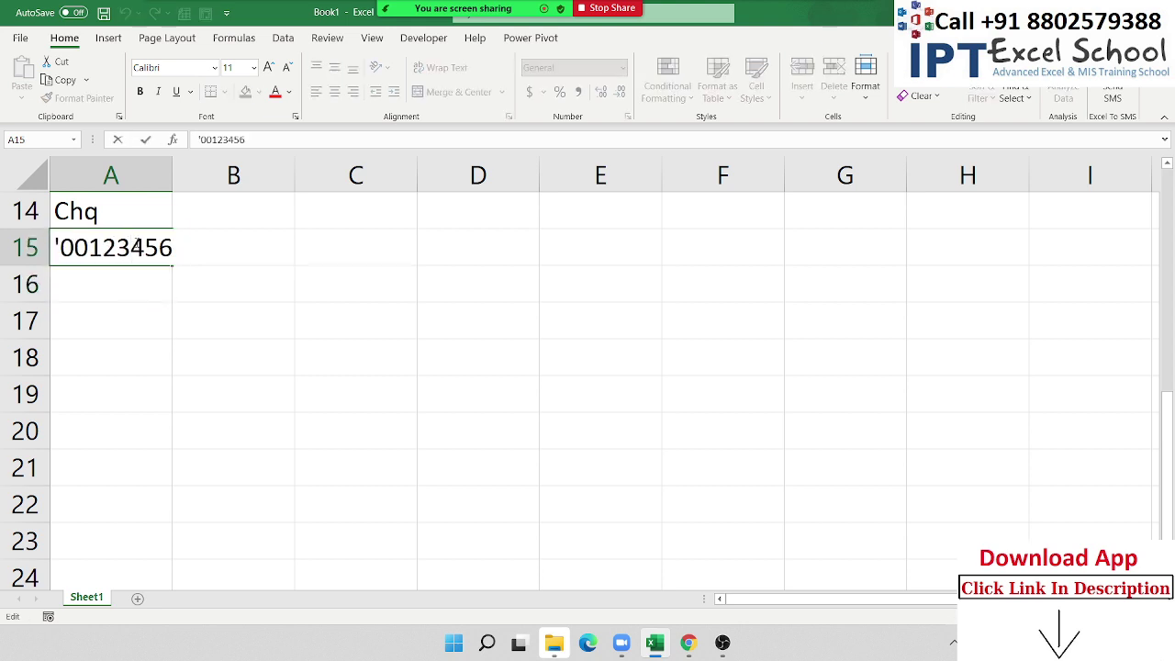
key(Delete)
key(Delete)
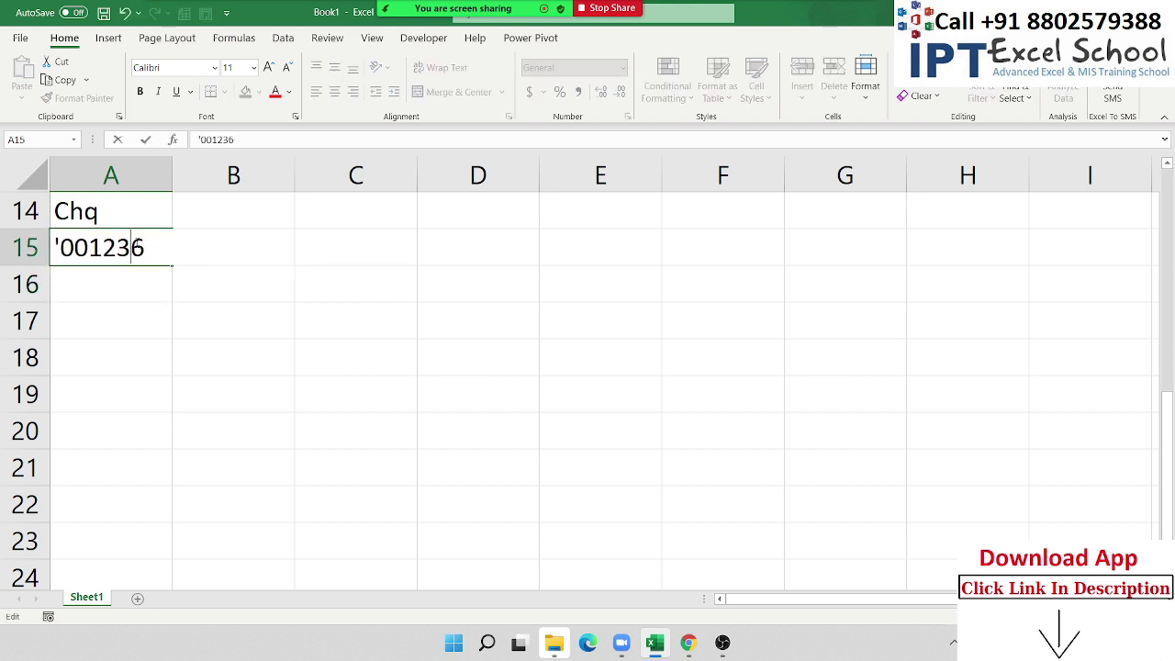
key(Return)
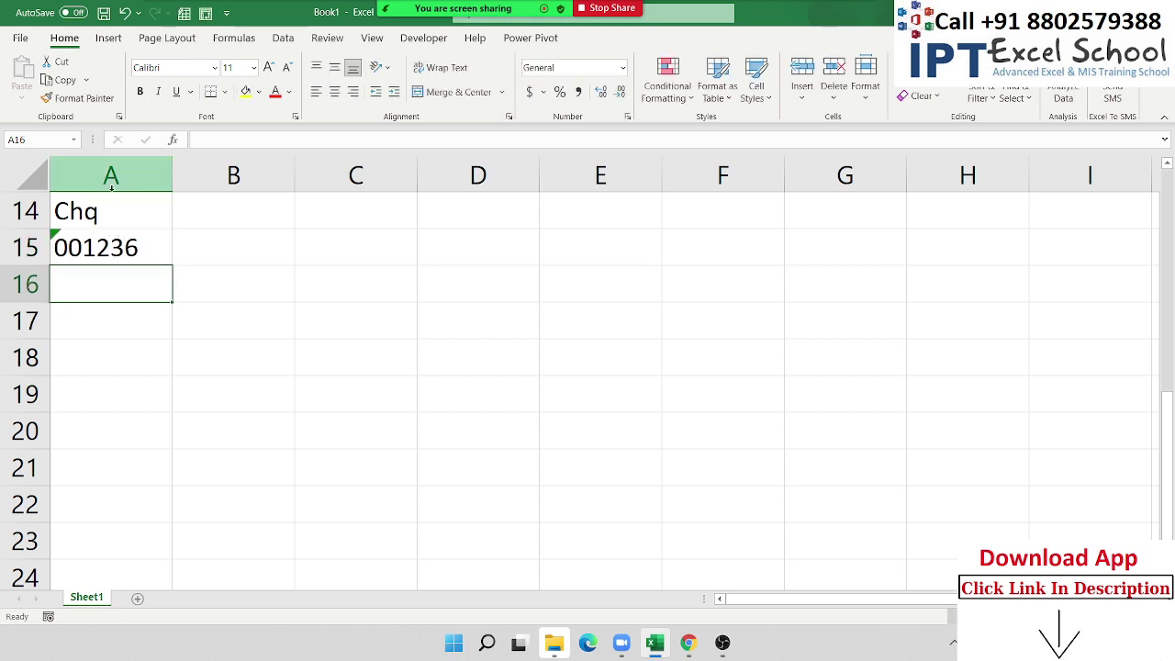
click(111, 179)
Format the whole of column A as Text
right_click(111, 184)
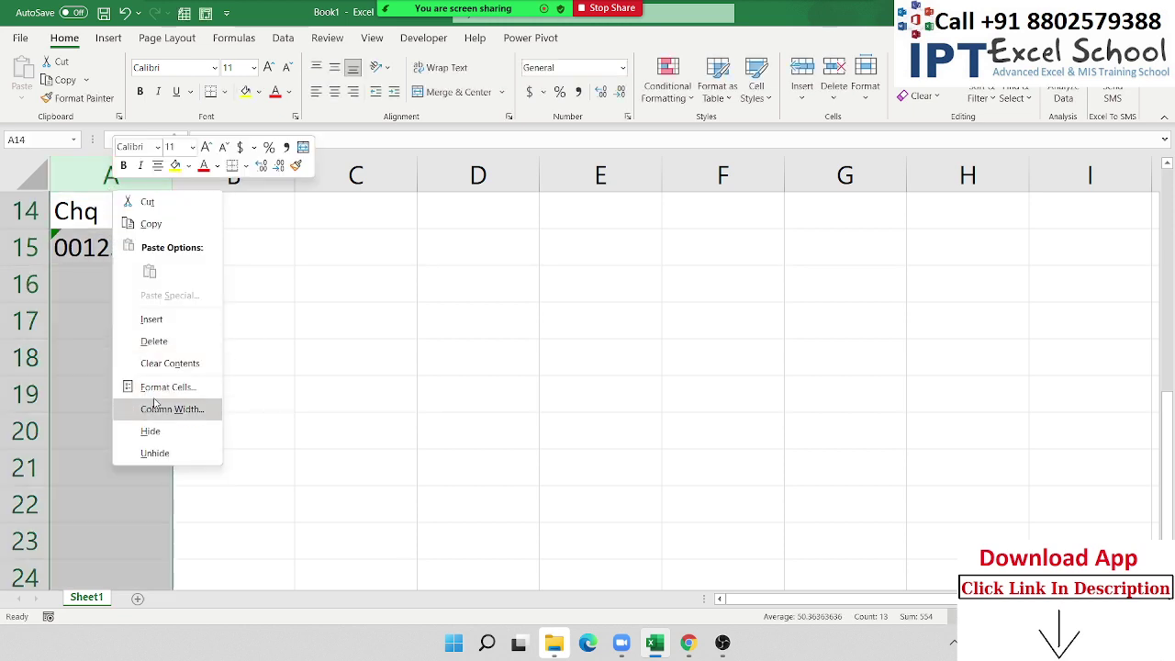
click(155, 385)
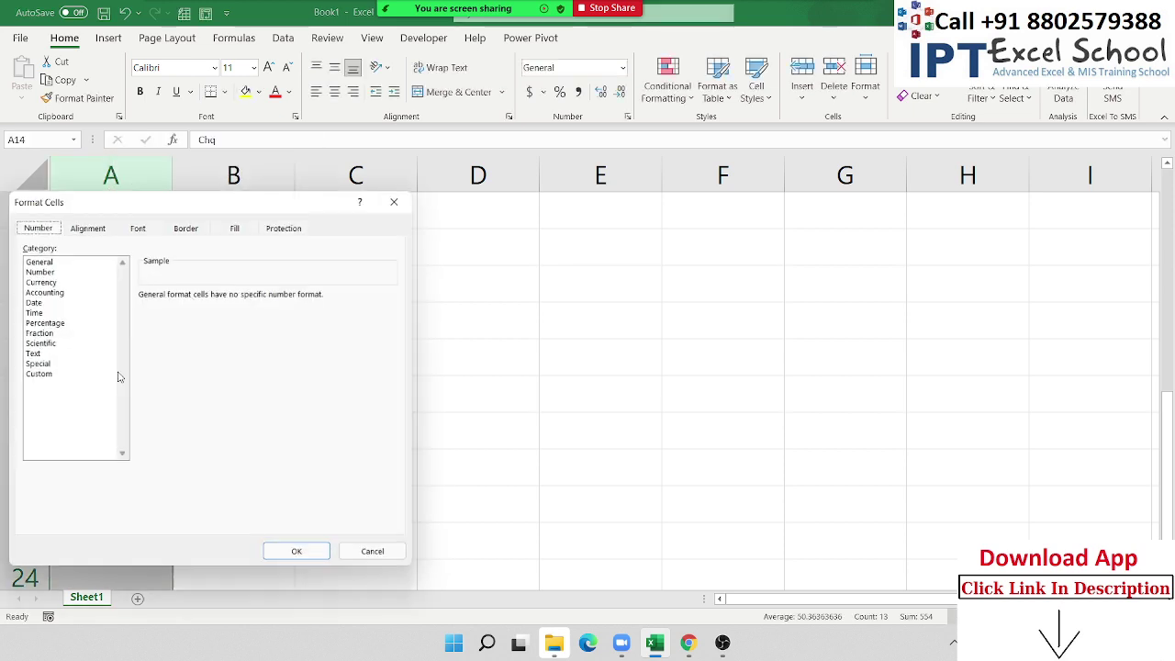
click(38, 355)
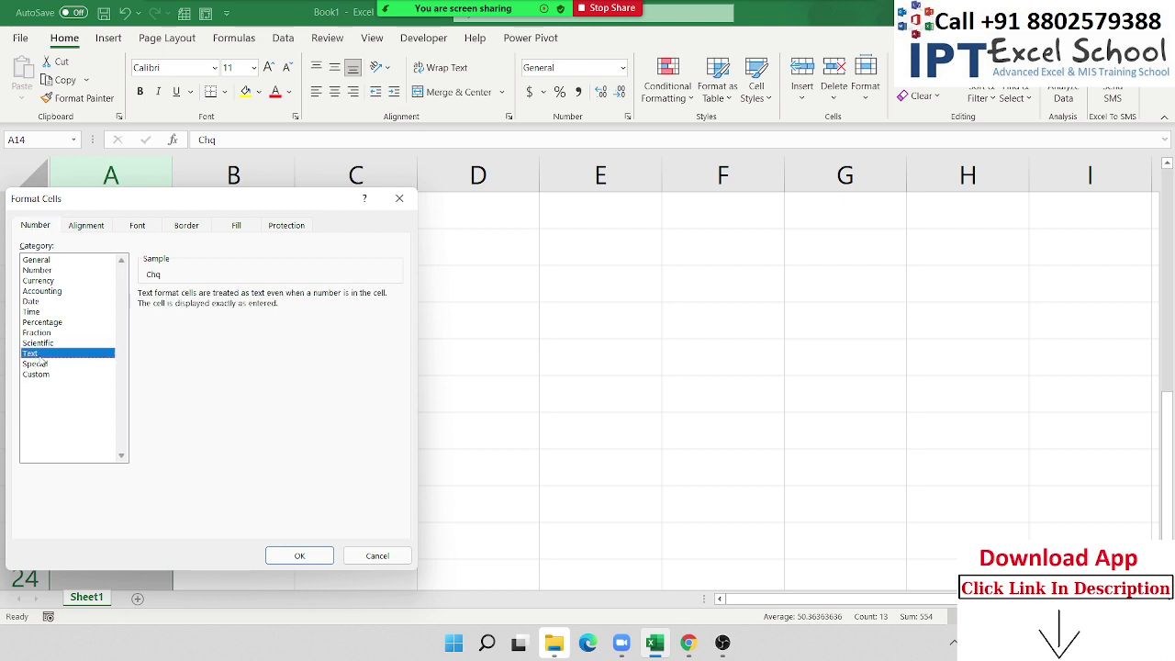
click(299, 555)
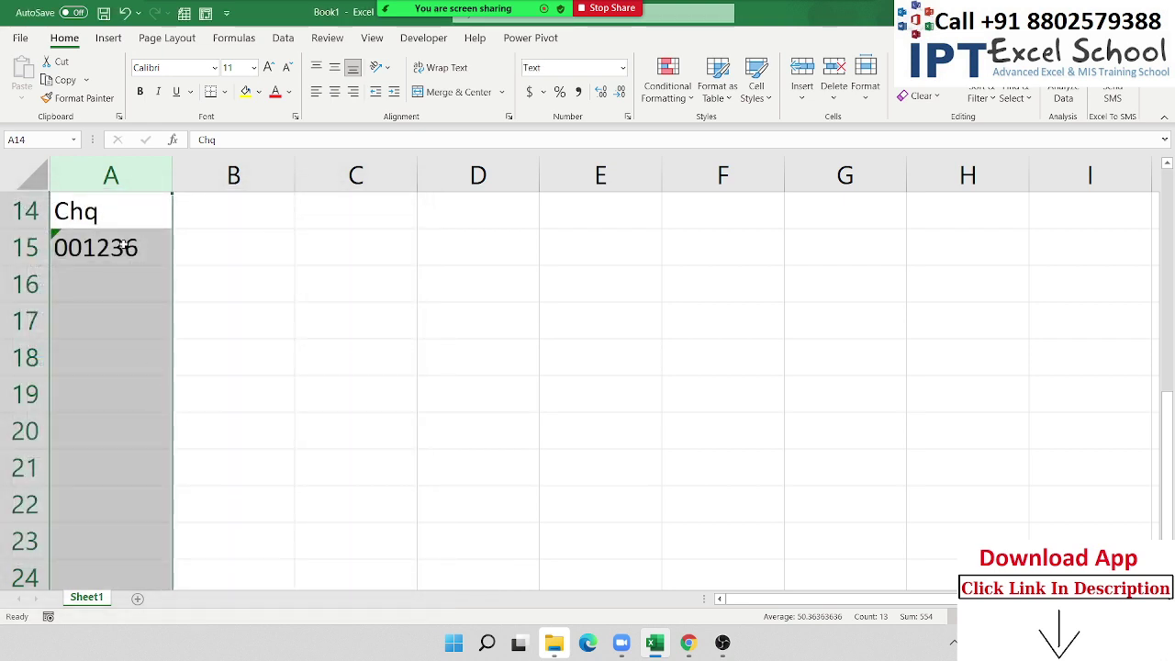
Enter cheque numbers 001263 in A16 and 088542 in A17
drag(115, 272, 112, 283)
click(112, 283)
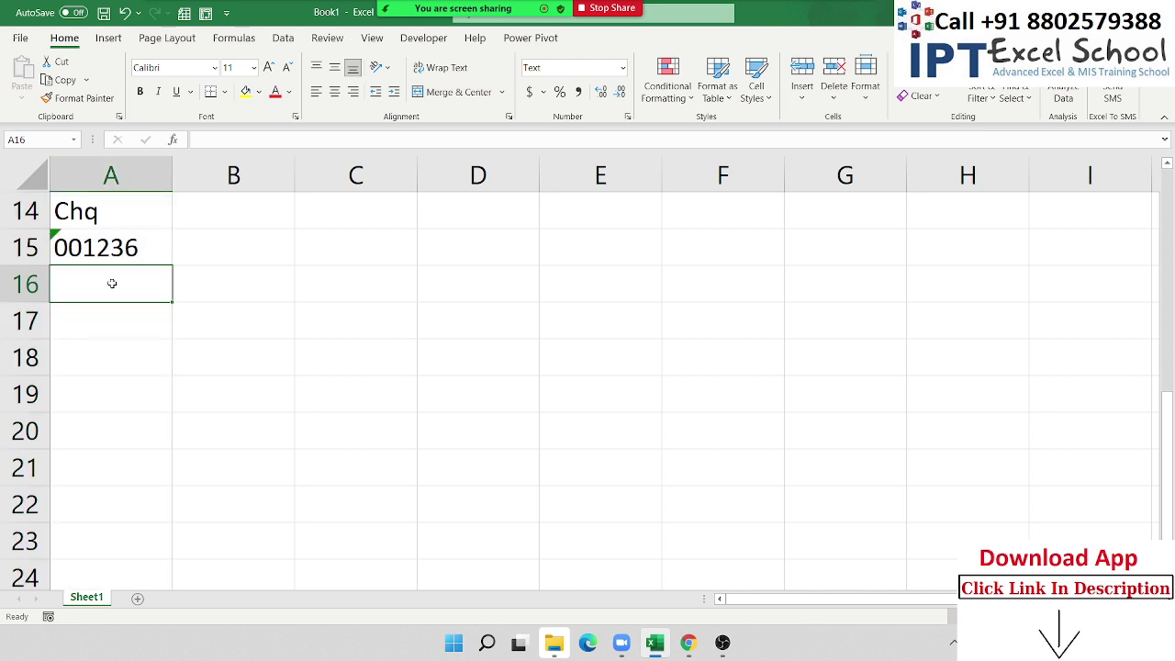
text(0012)
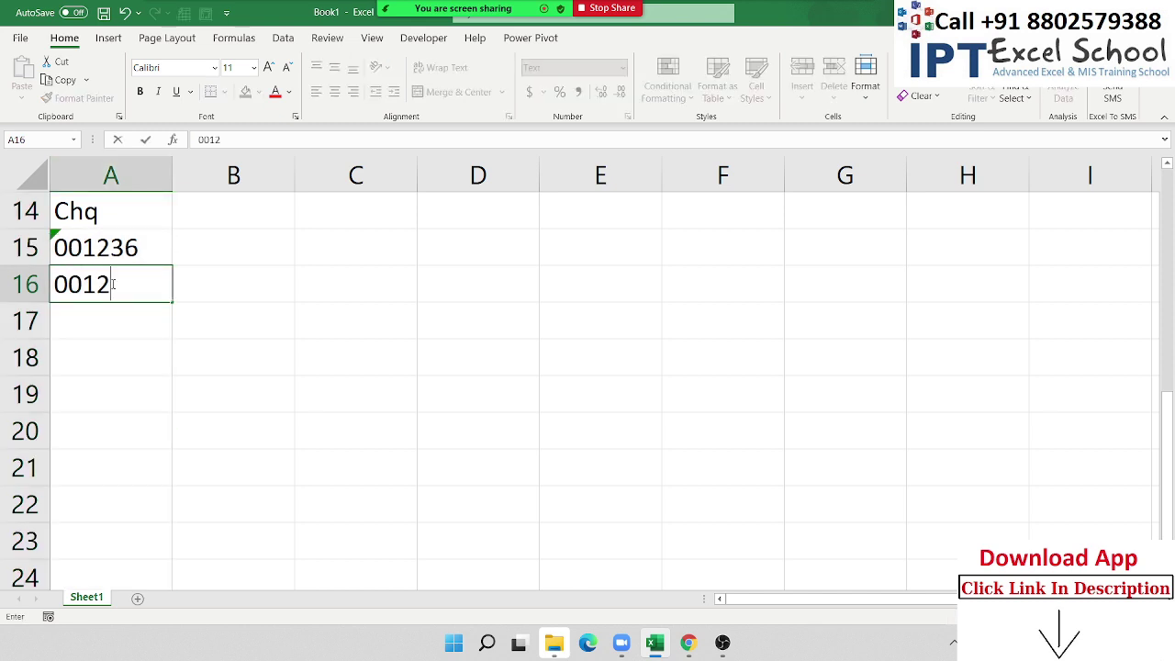
text(63)
key(Return)
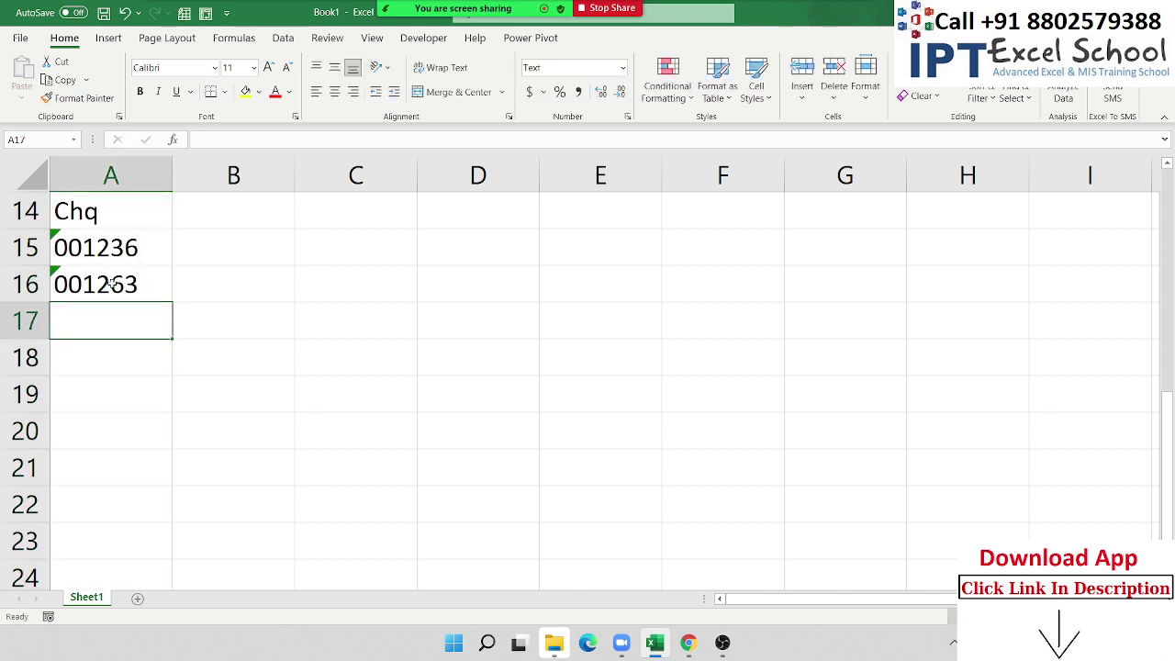
text(08854)
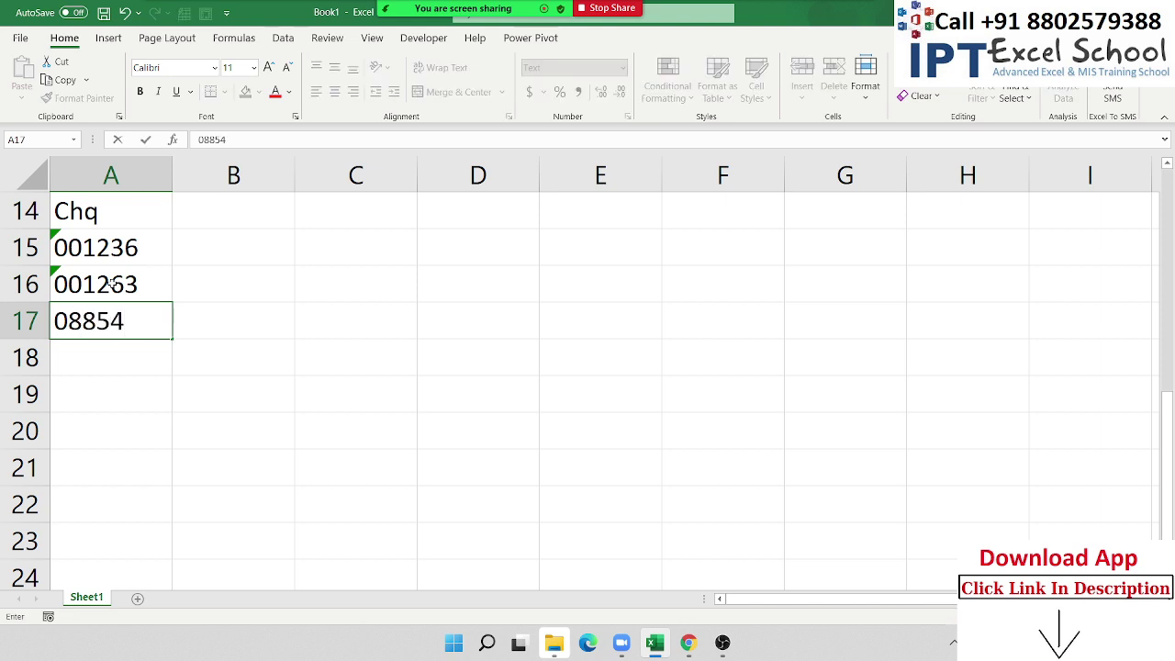
text(2)
key(Return)
Enter =SUM(A14:A17) in A18, which stays literal text in the Text column
text(=su)
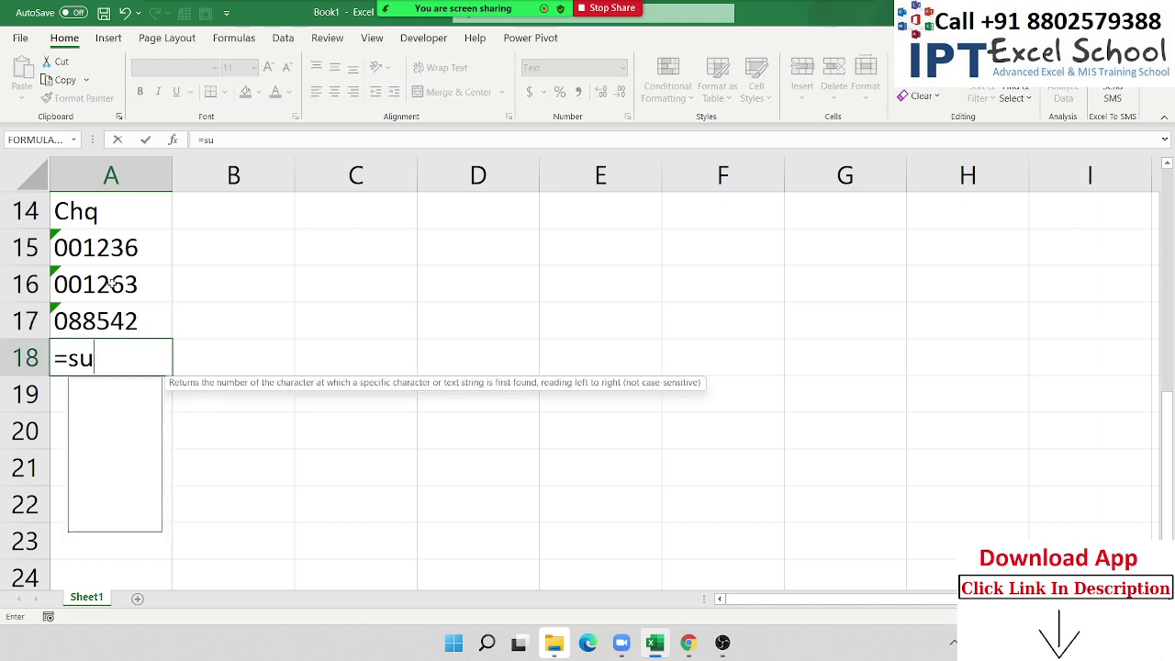
text(m)
key(Tab)
key(Up)
key(shift+Up)
key(shift+Up)
key(shift+Up)
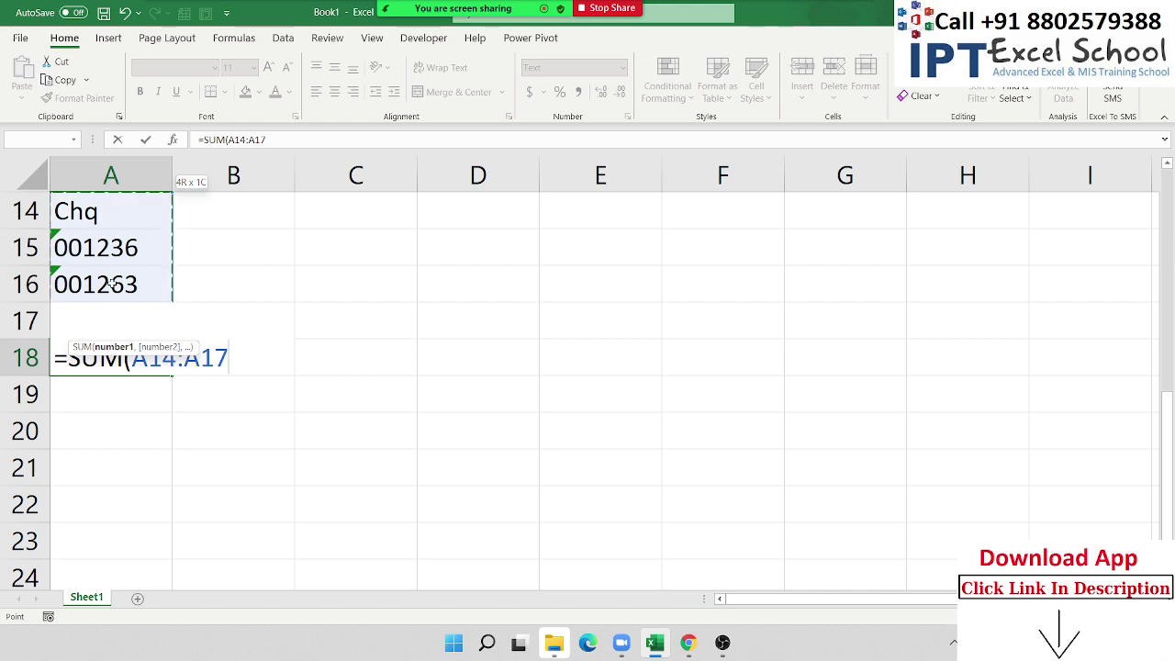
key(Return)
key(Up)
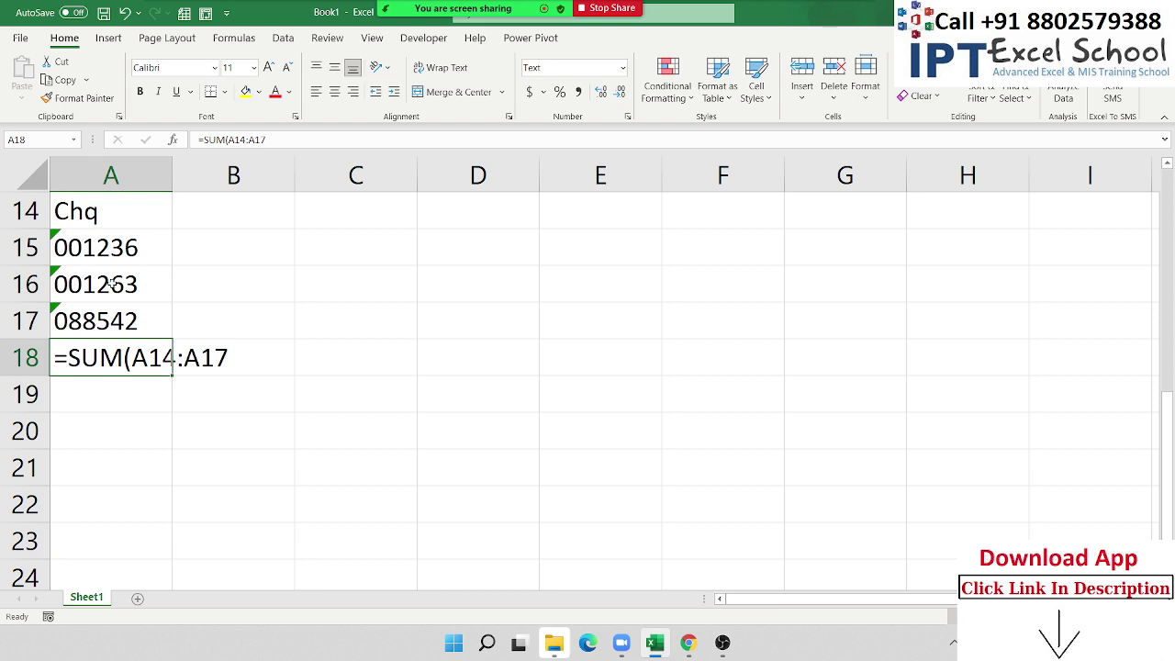
Move up and down column A to review the cheque list, ending on A14
key(Up)
key(Up)
key(Up)
key(Up)
key(Down)
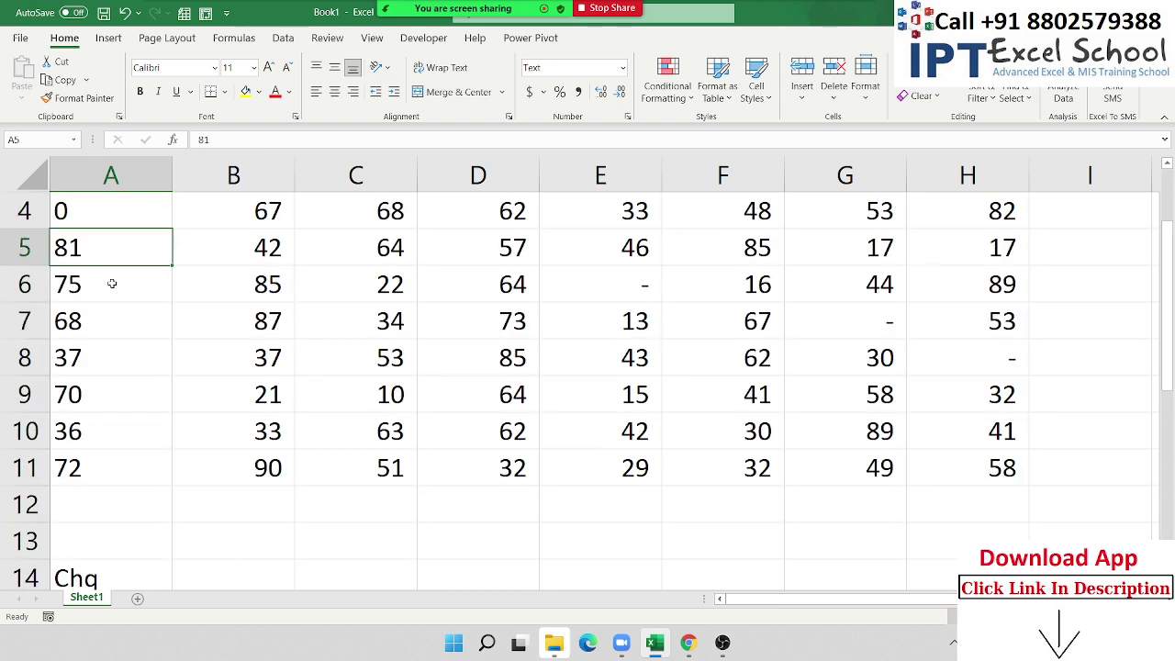
key(Down)
key(Down)
key(Down)
key(Down)
key(Down)
key(Down)
key(Up)
key(Up)
key(Up)
key(Up)
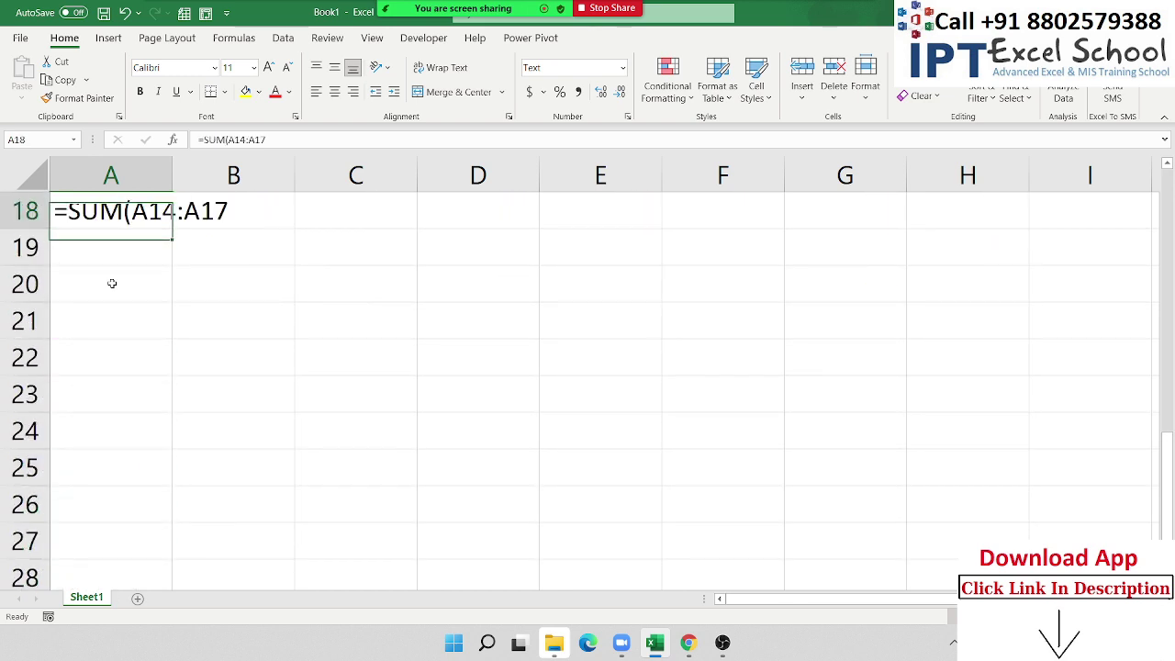
key(Up)
key(Up)
key(Up)
key(Down)
key(Down)
key(Down)
key(Down)
key(Down)
key(Down)
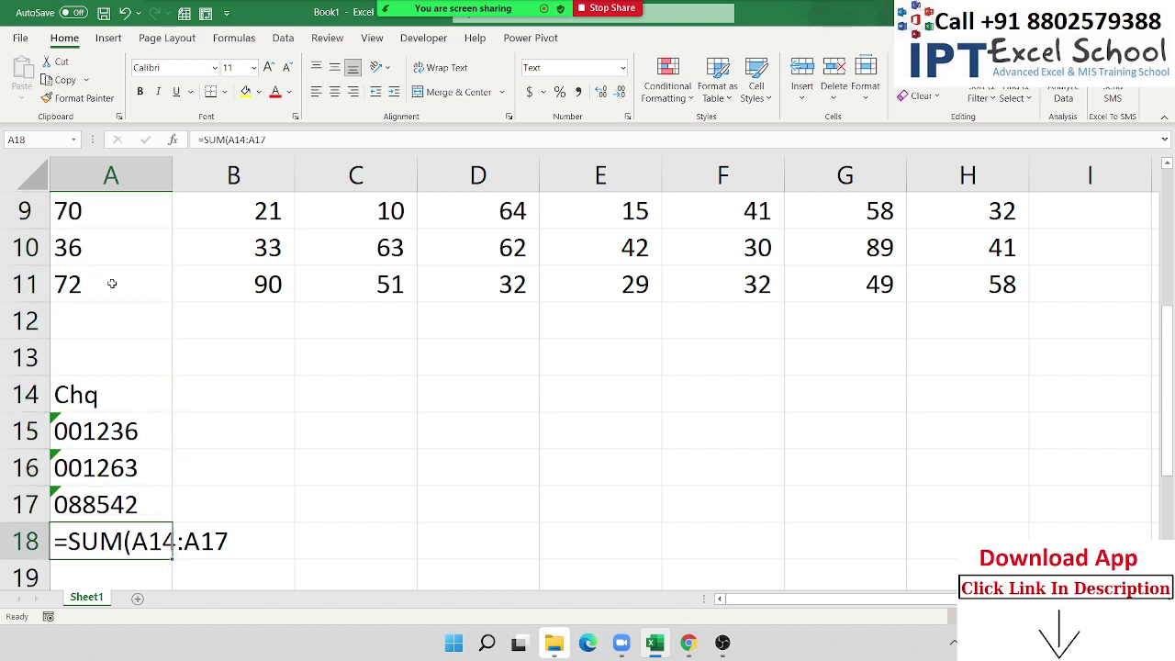
key(Down)
key(Up)
key(Up)
key(Up)
key(Up)
key(Up)
Type amounts 520, 365, 23,636 and 3,632 into C14:C17 and select them
key(Right)
key(Right)
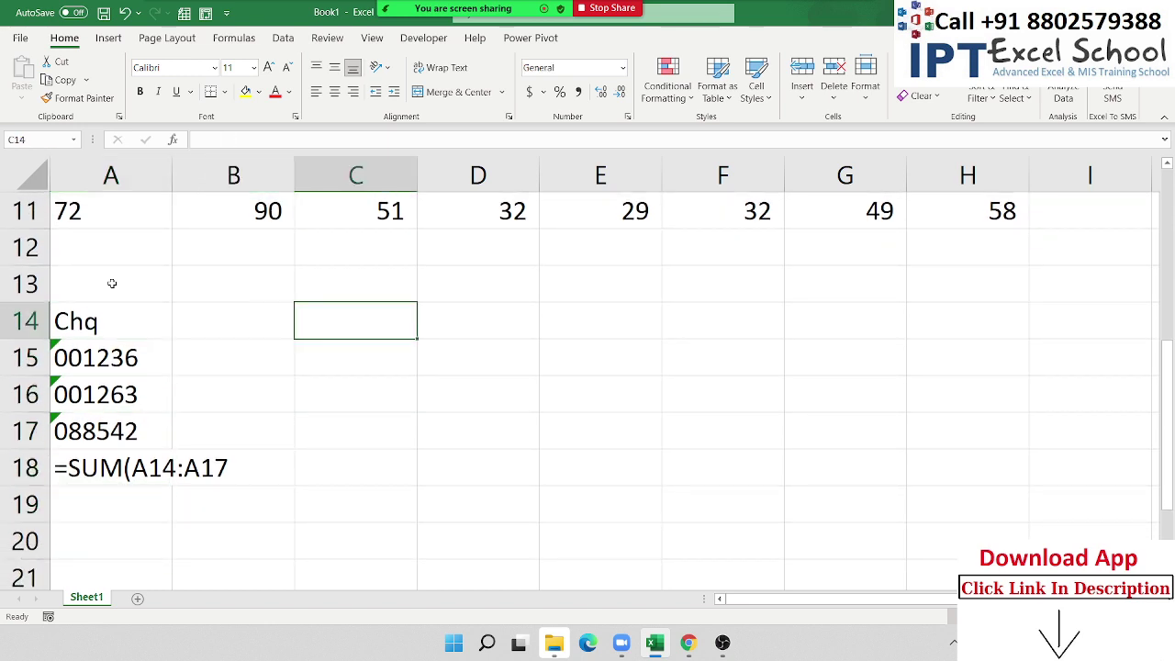
key(Left)
key(Left)
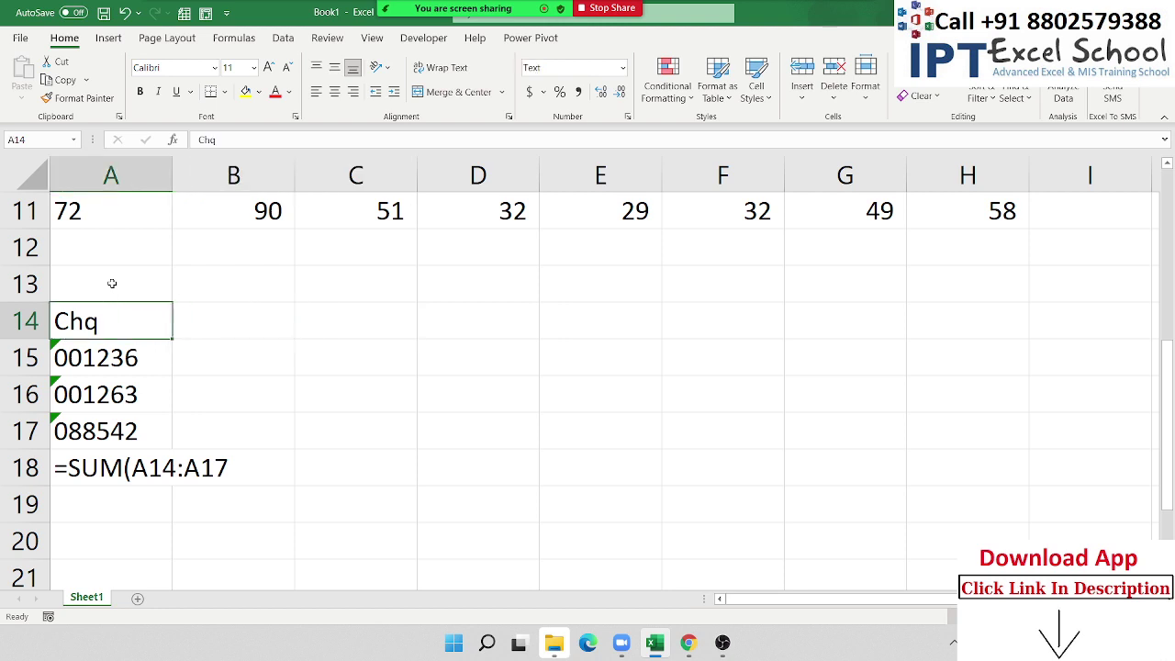
key(Right)
key(Right)
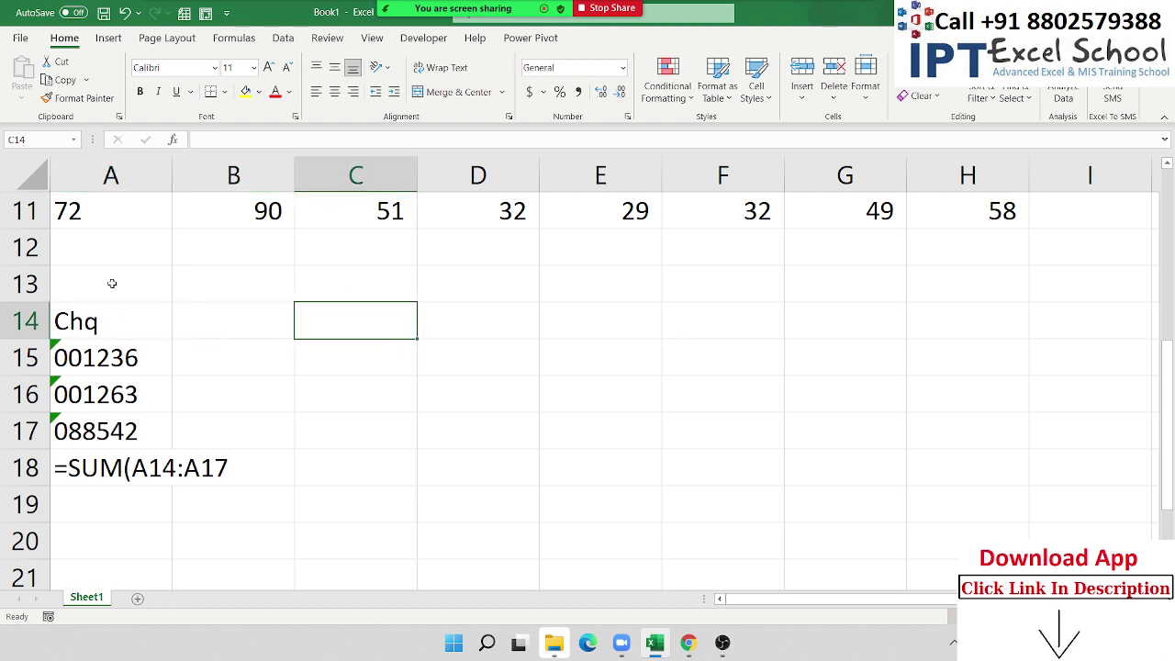
text(52)
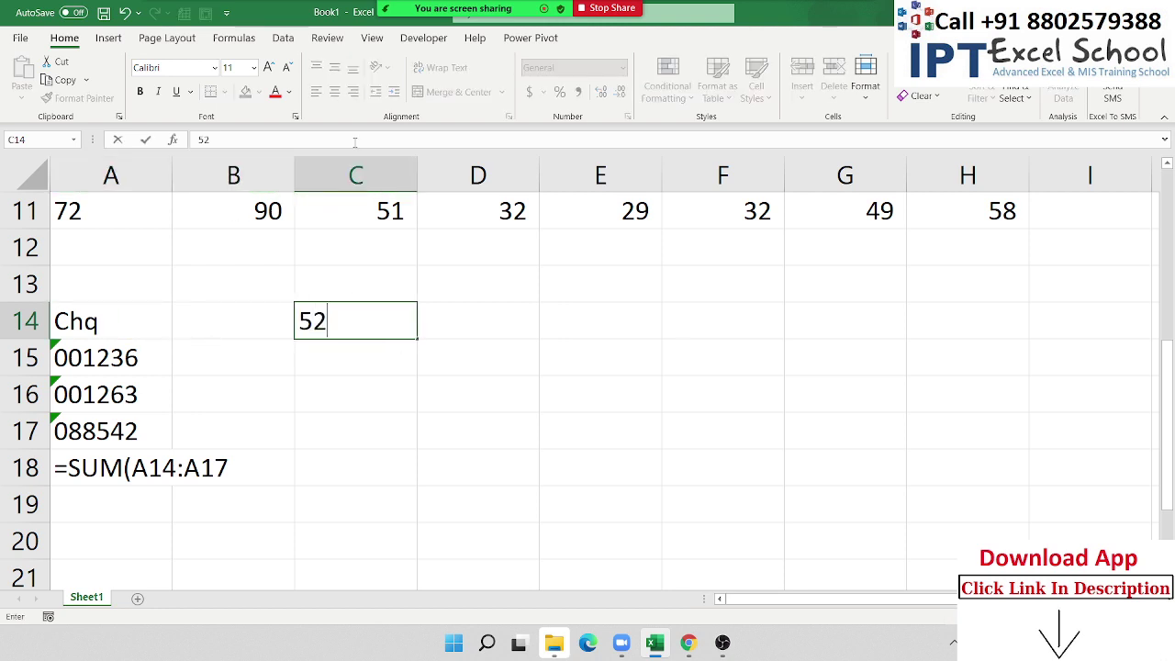
text(0)
key(Return)
text(365)
key(Return)
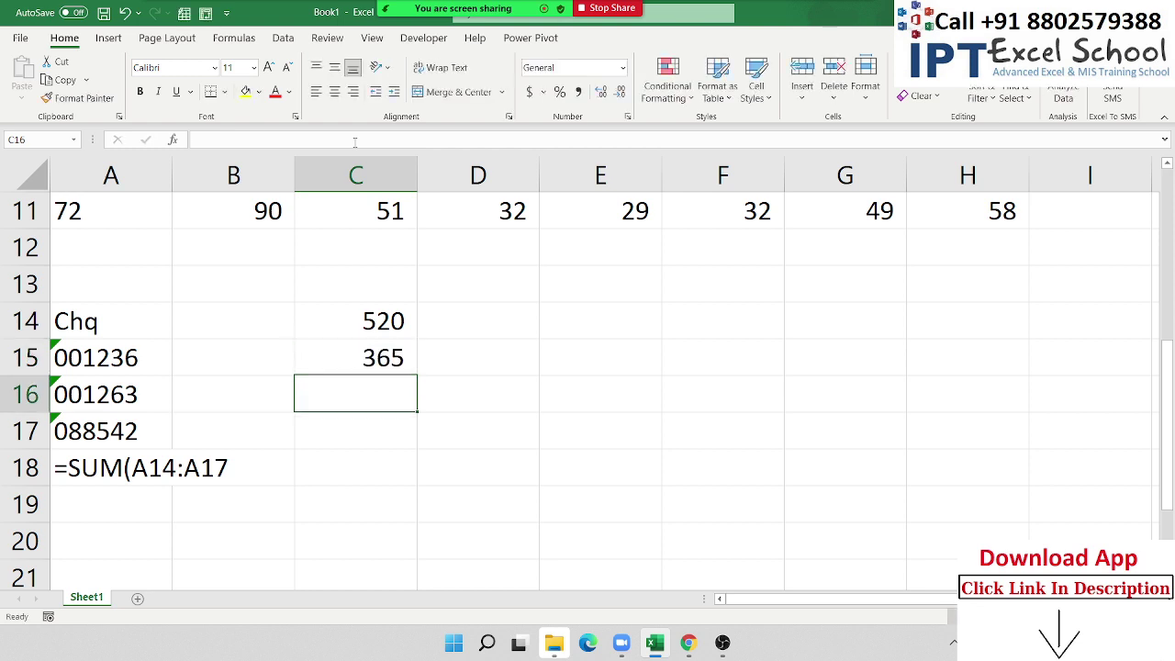
text(23,636)
key(Return)
text(3,6)
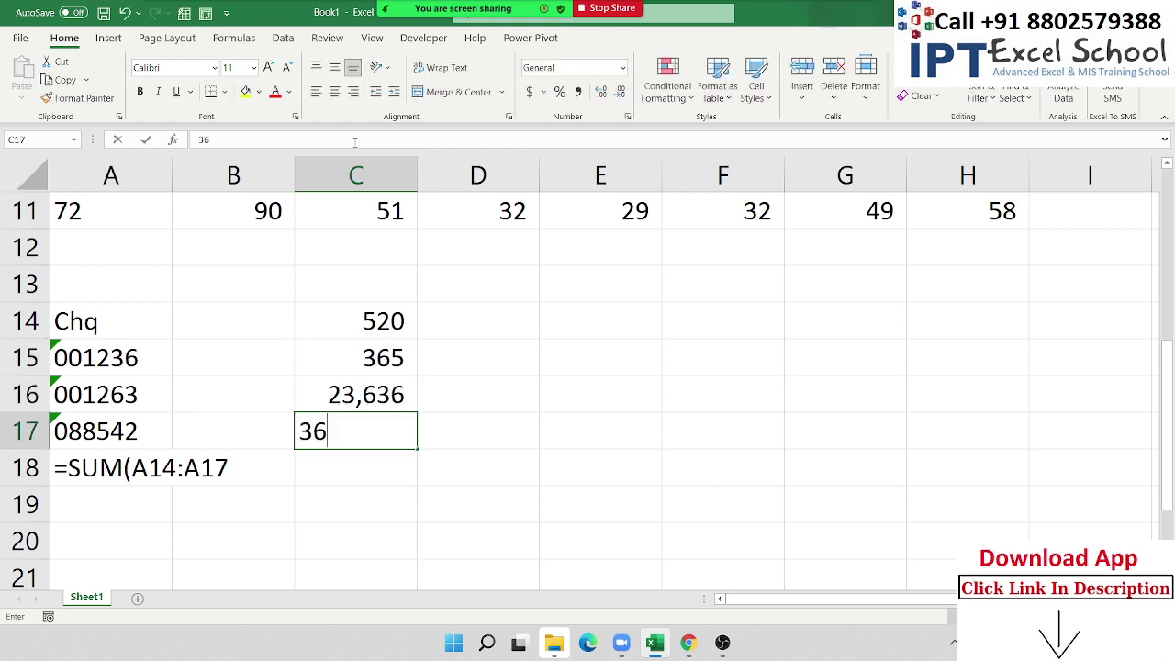
text(32)
key(Return)
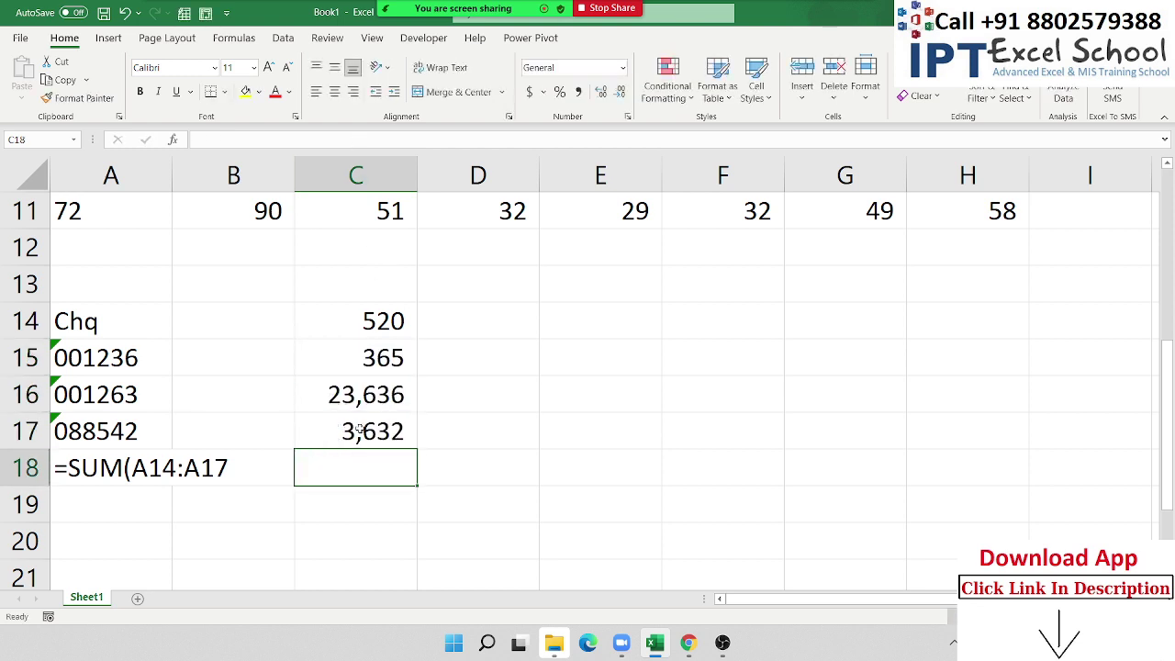
drag(350, 435, 372, 318)
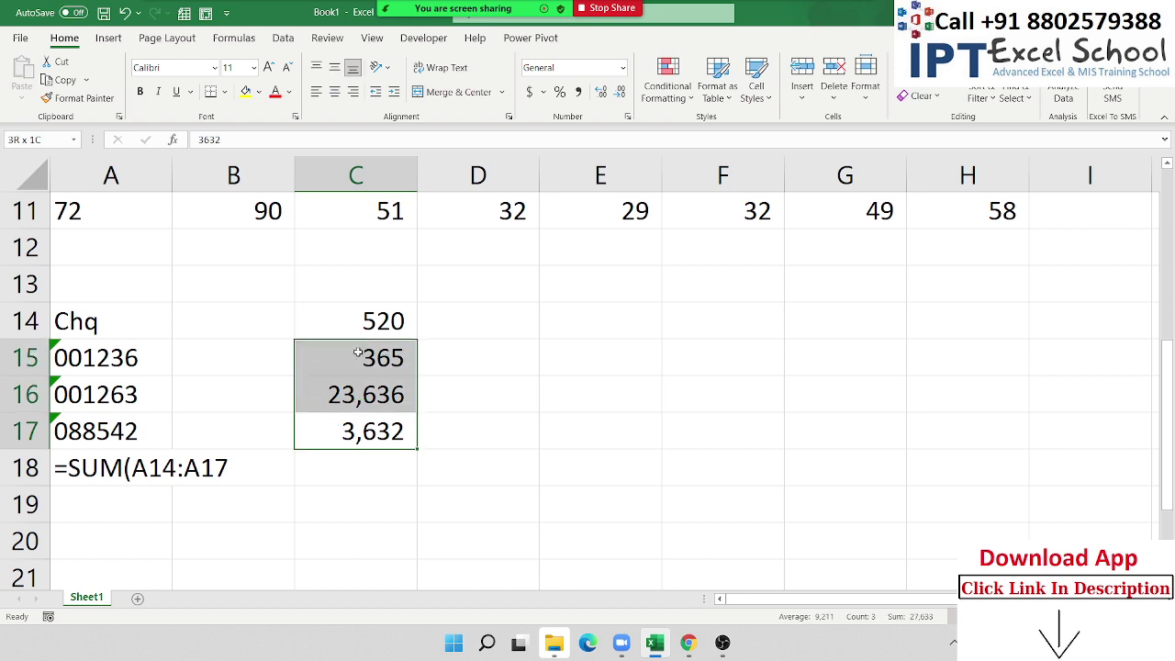
Apply a custom 000000 format to C14:C17 so amounts show zero-padded, like 000520
click(628, 116)
click(541, 265)
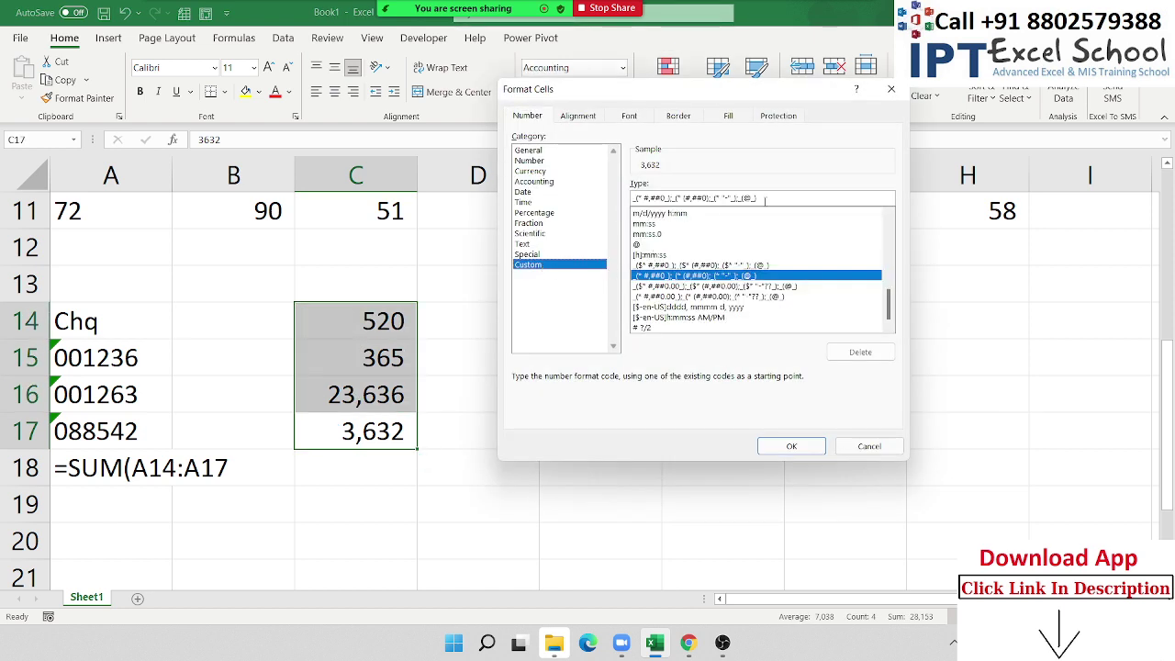
text(00)
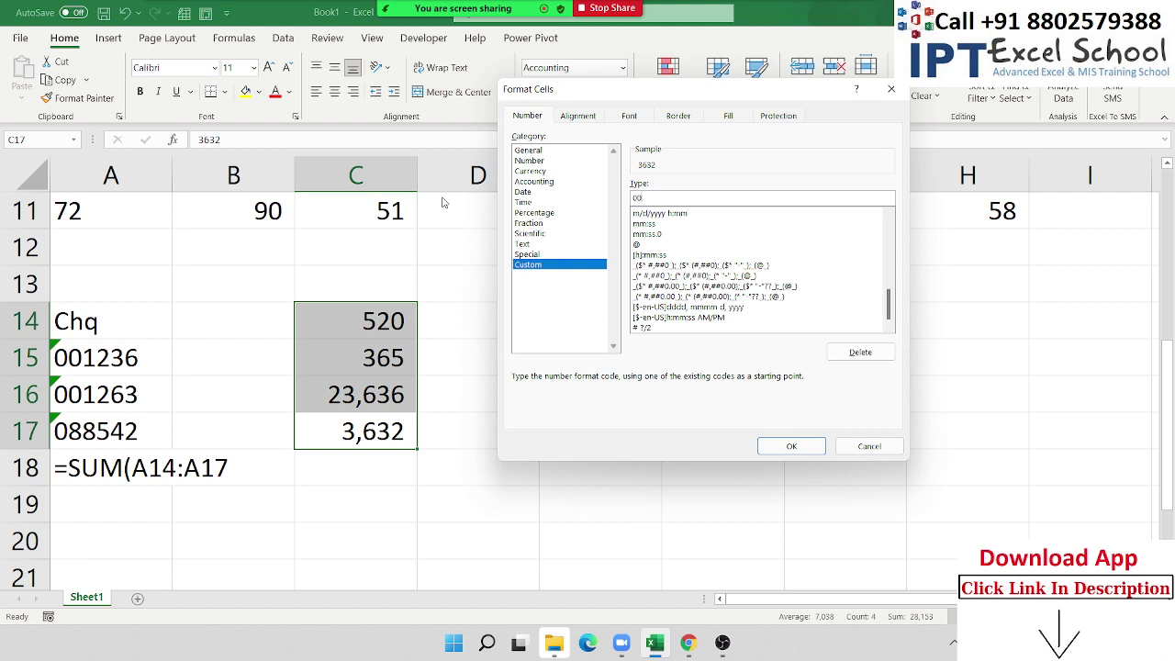
text(000)
key(BackSpace)
key(Return)
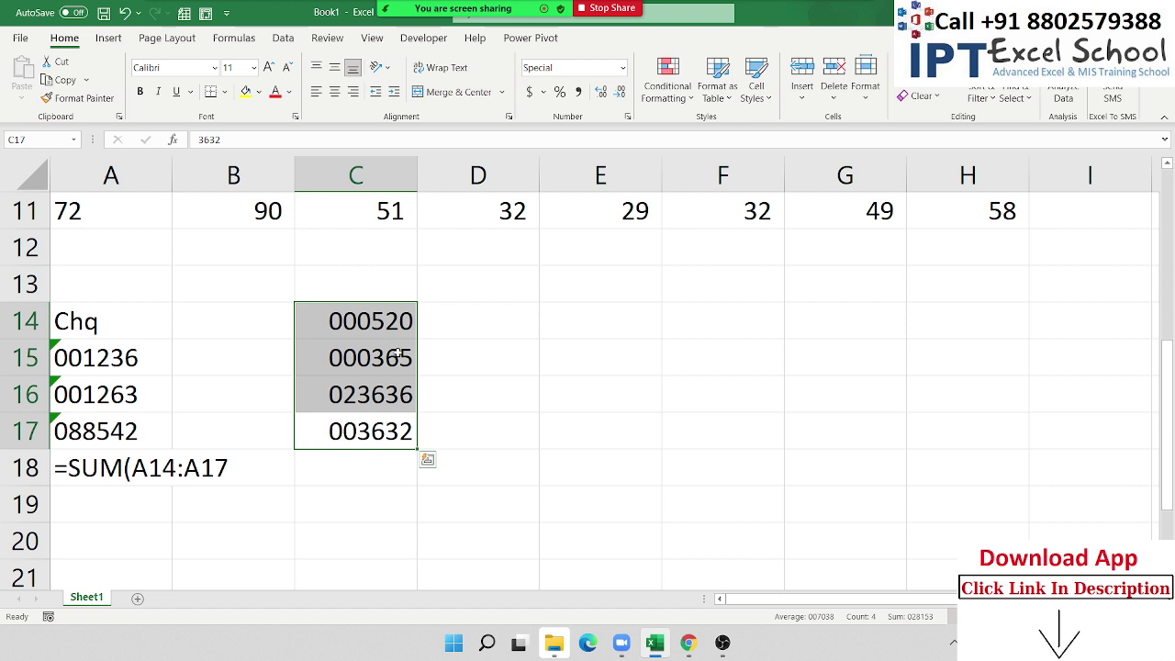
Enter '000520 as text in F14 and ignore the number-stored-as-text warning
click(637, 319)
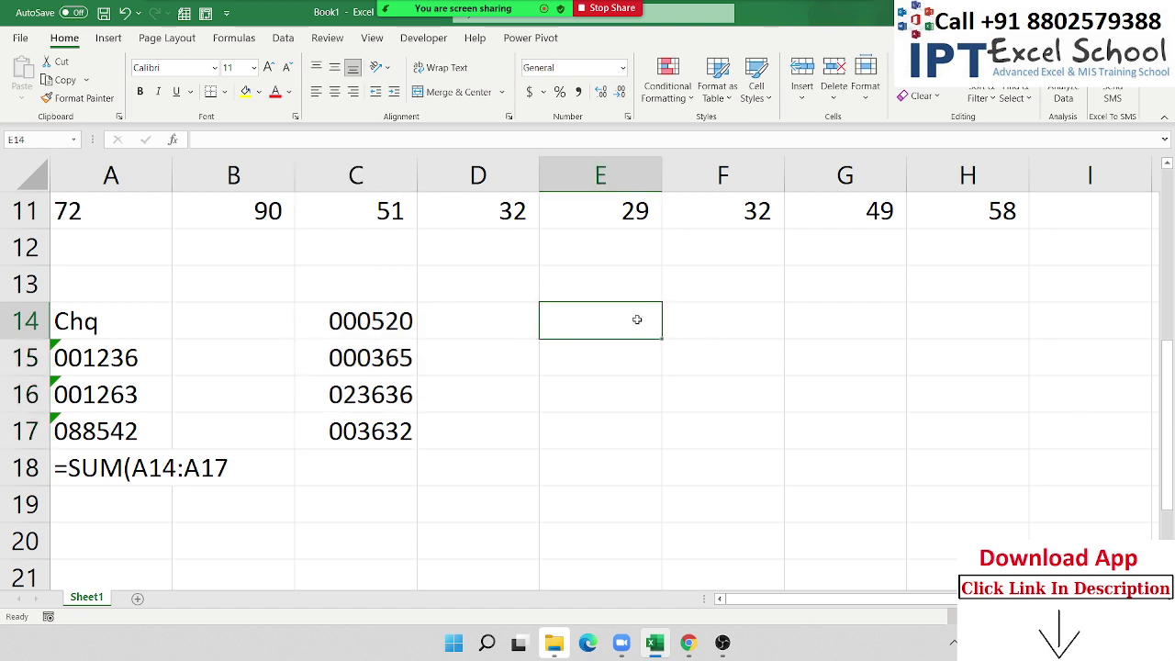
click(677, 319)
text(')
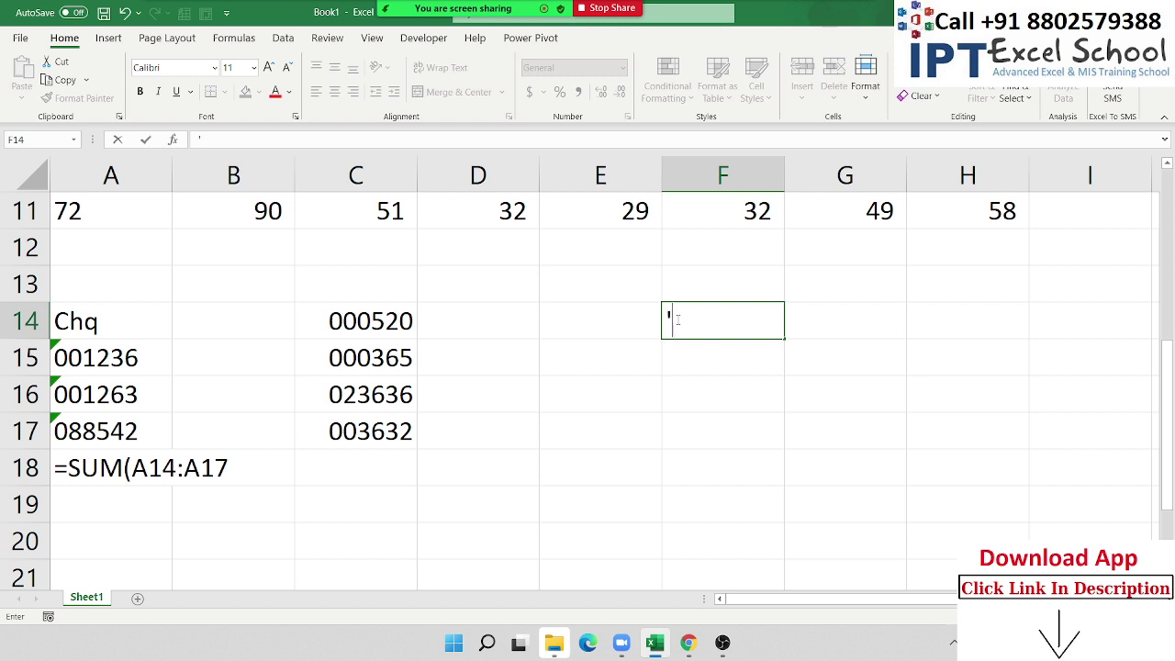
text(00052)
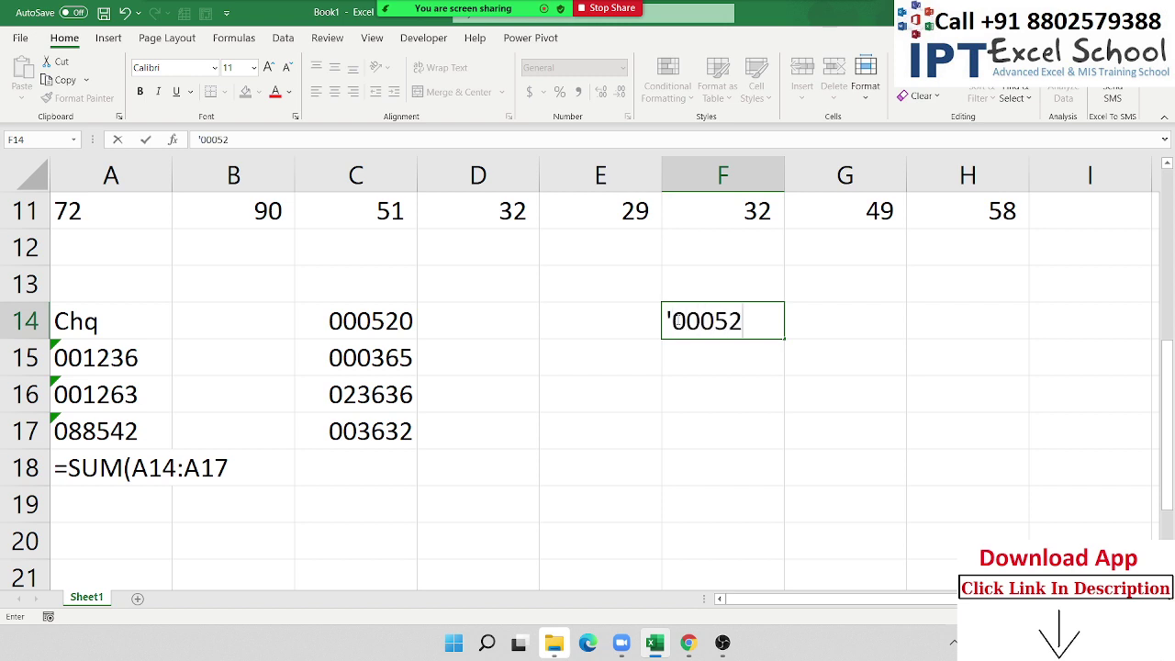
text(0)
key(Return)
click(677, 319)
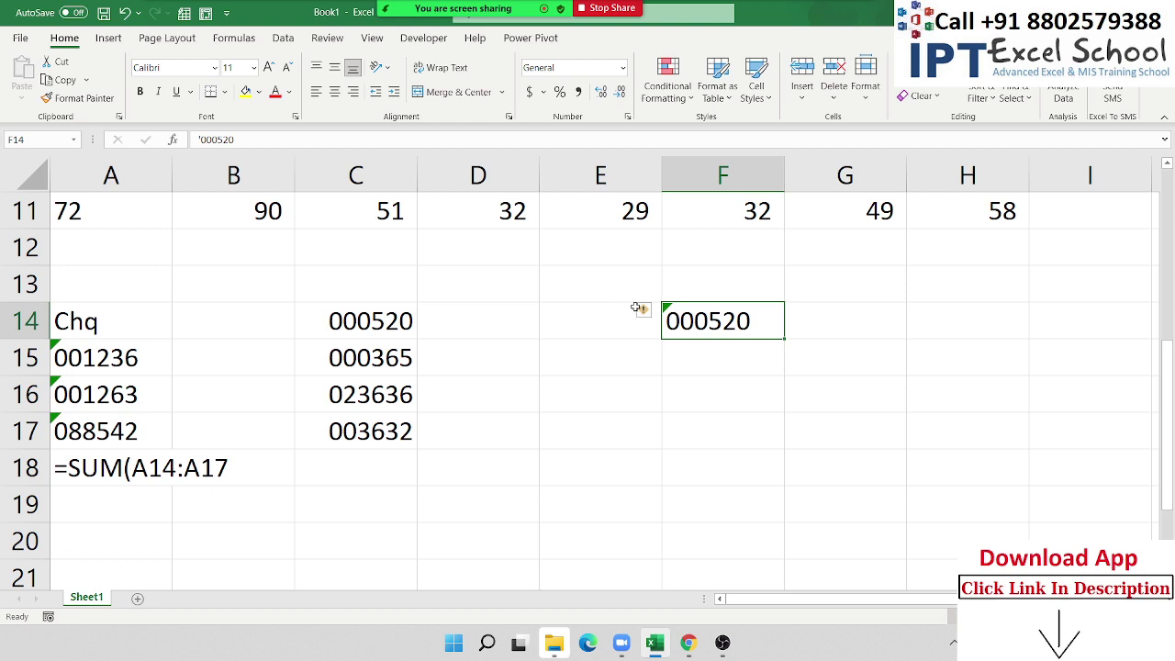
click(640, 308)
click(647, 388)
Enter =C14=F14 in E16, which returns FALSE
drag(375, 329, 685, 331)
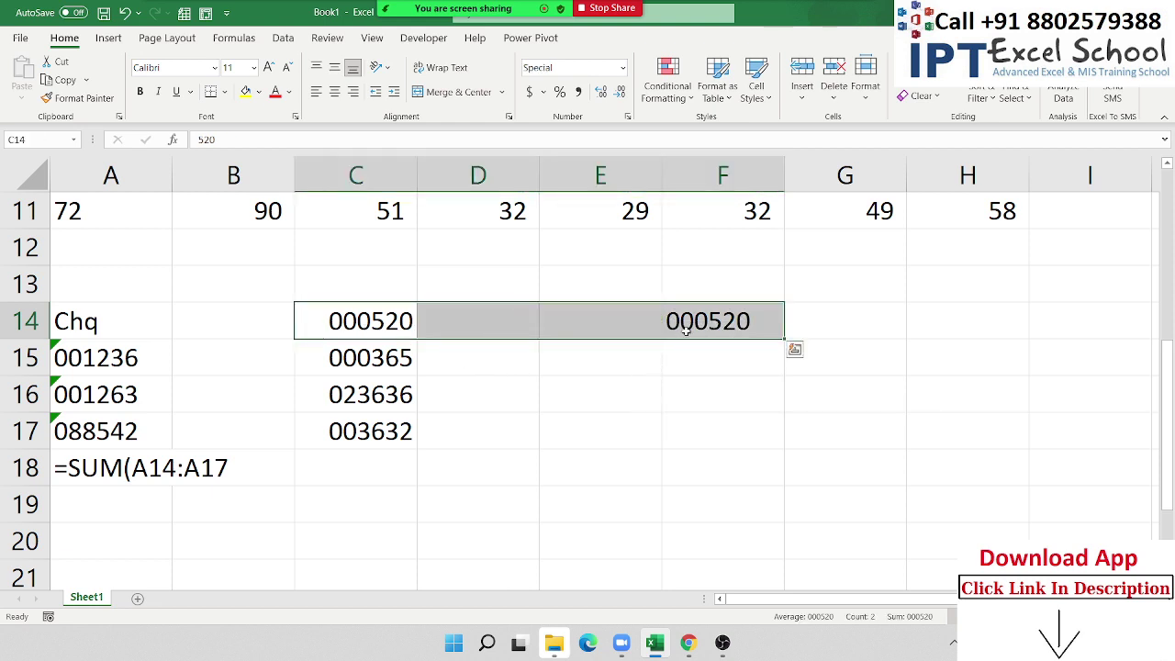
click(598, 390)
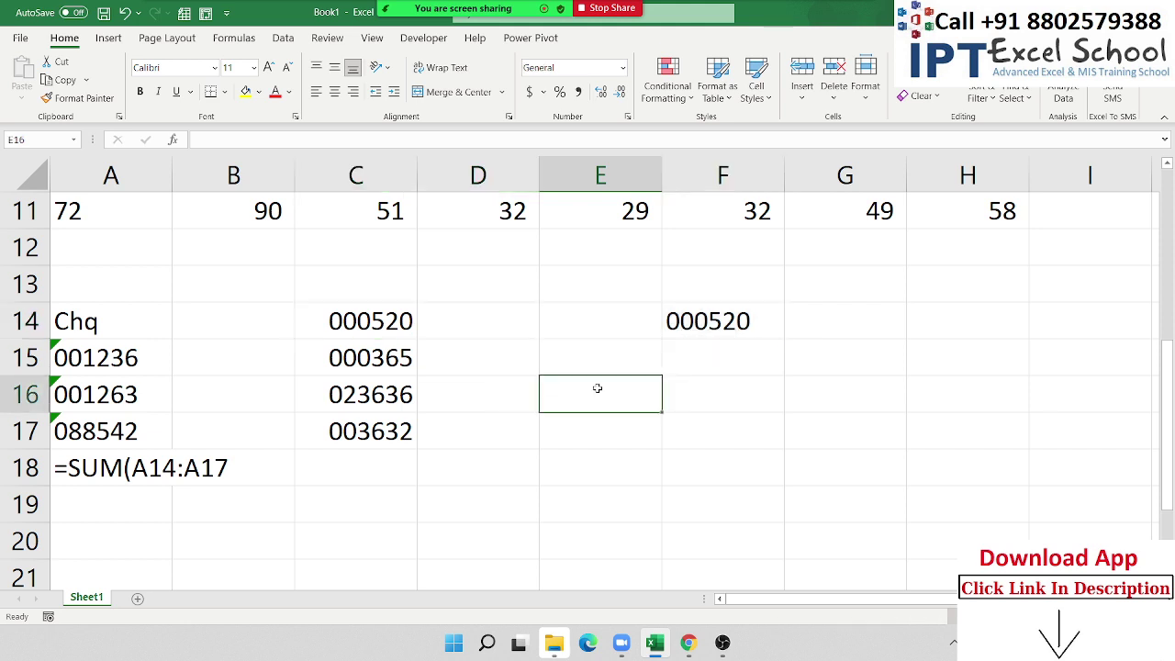
text(=)
click(404, 323)
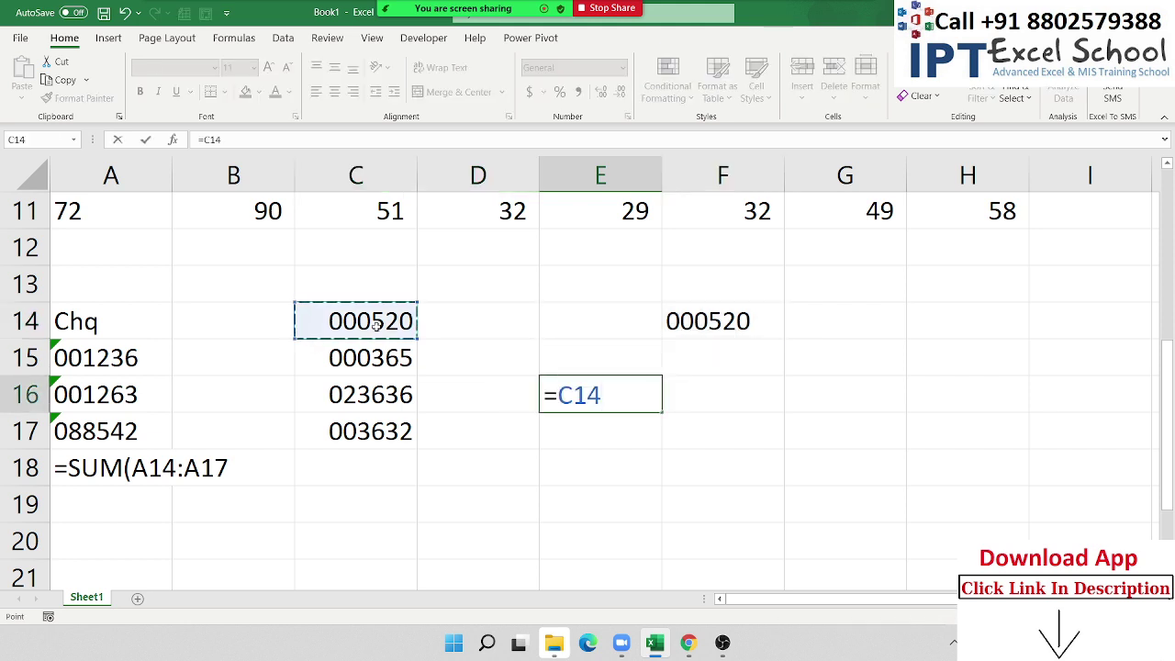
text(=)
click(705, 317)
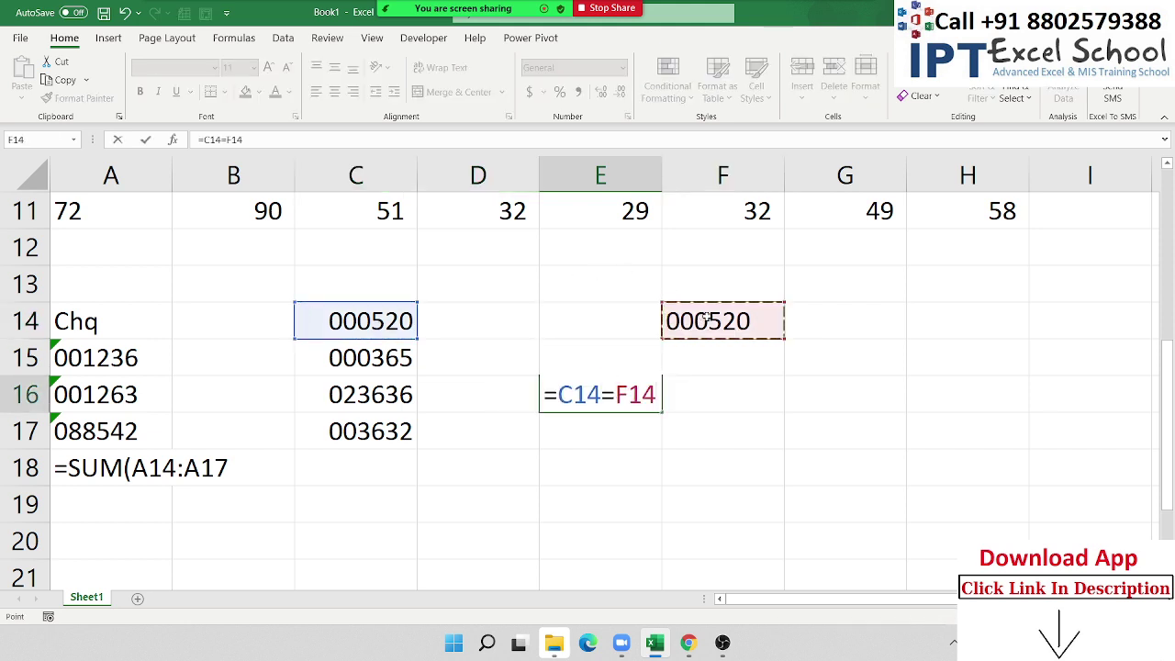
key(Return)
key(Up)
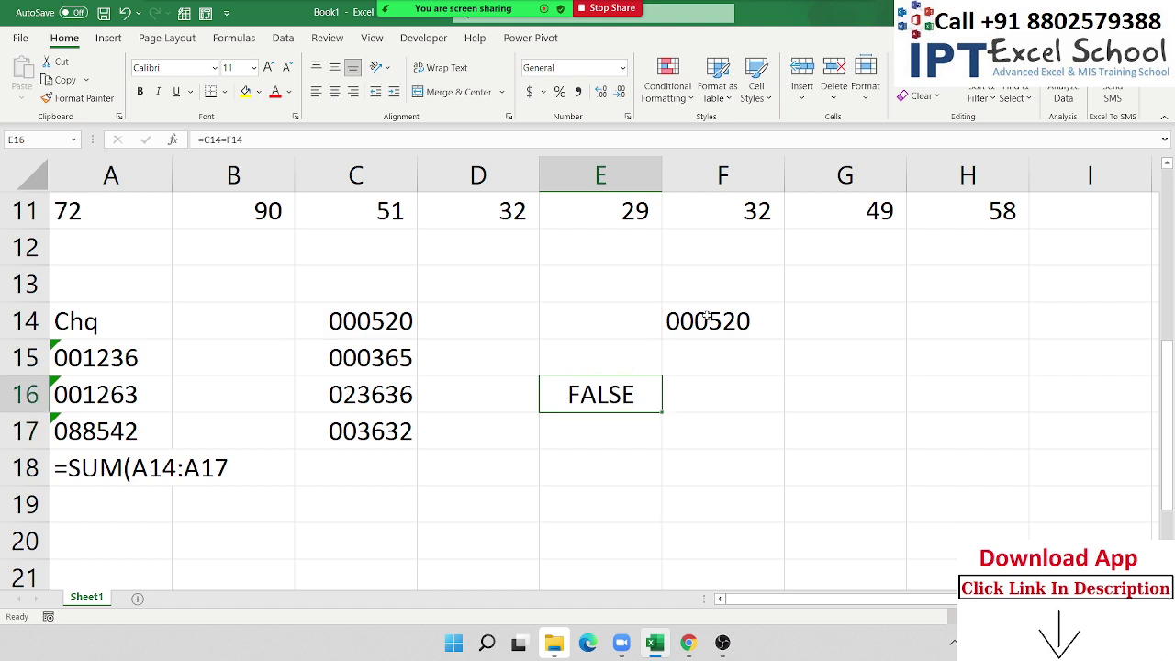
Inspect the stored values of C14 and F14 in edit mode without changing them
double_click(389, 325)
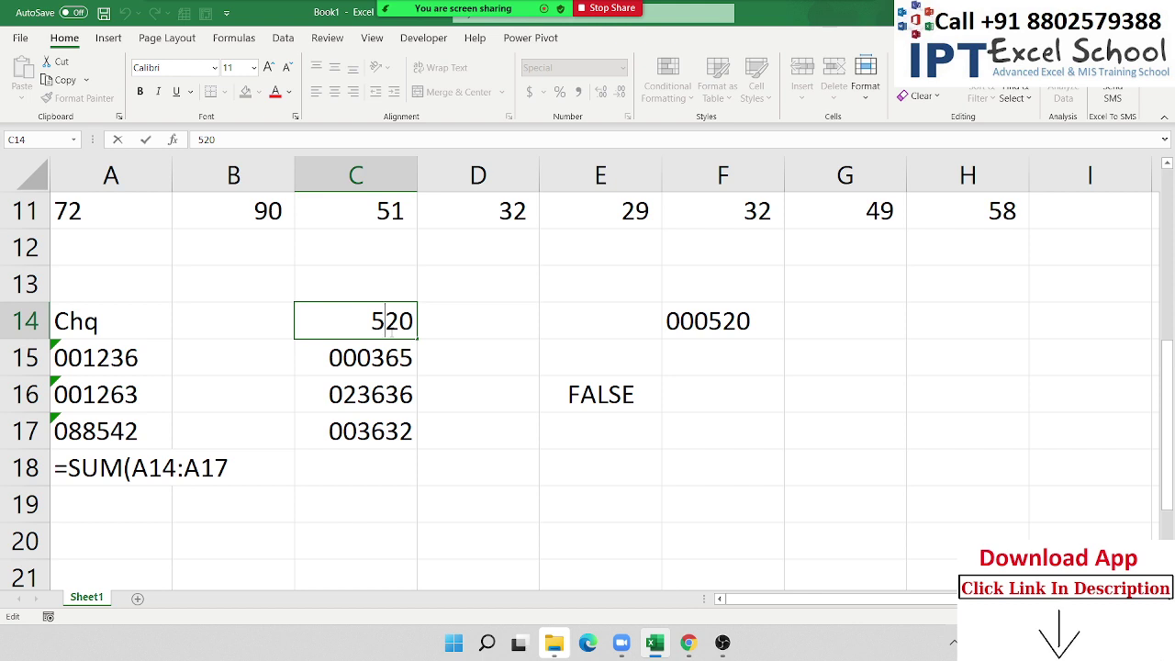
key(Escape)
double_click(734, 328)
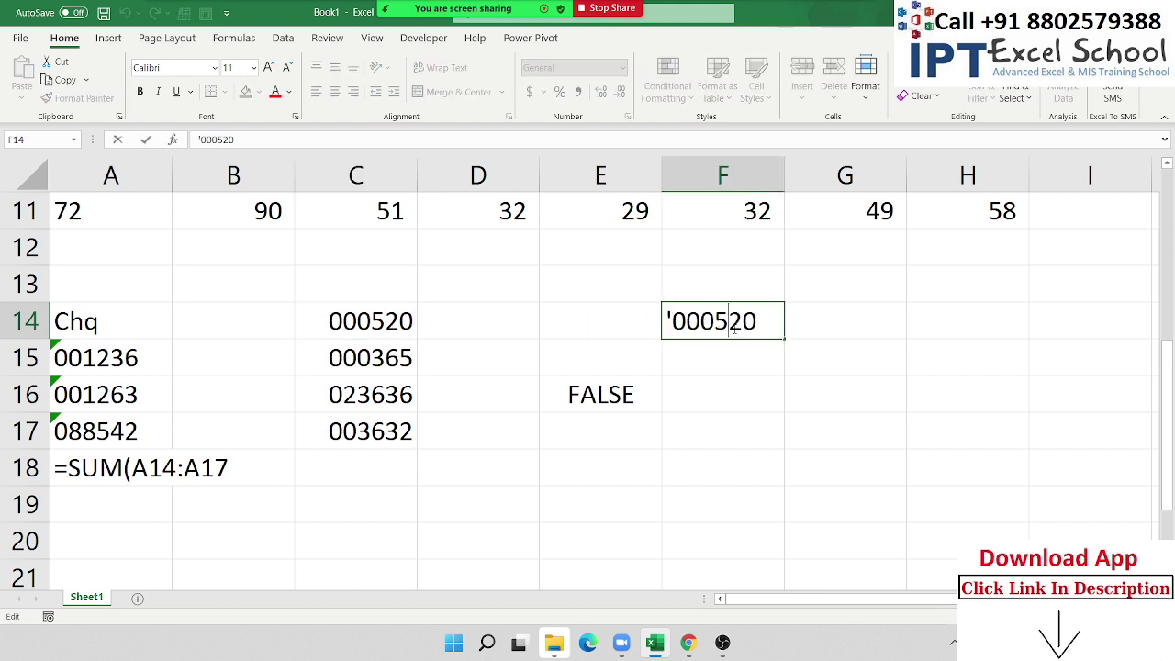
key(Escape)
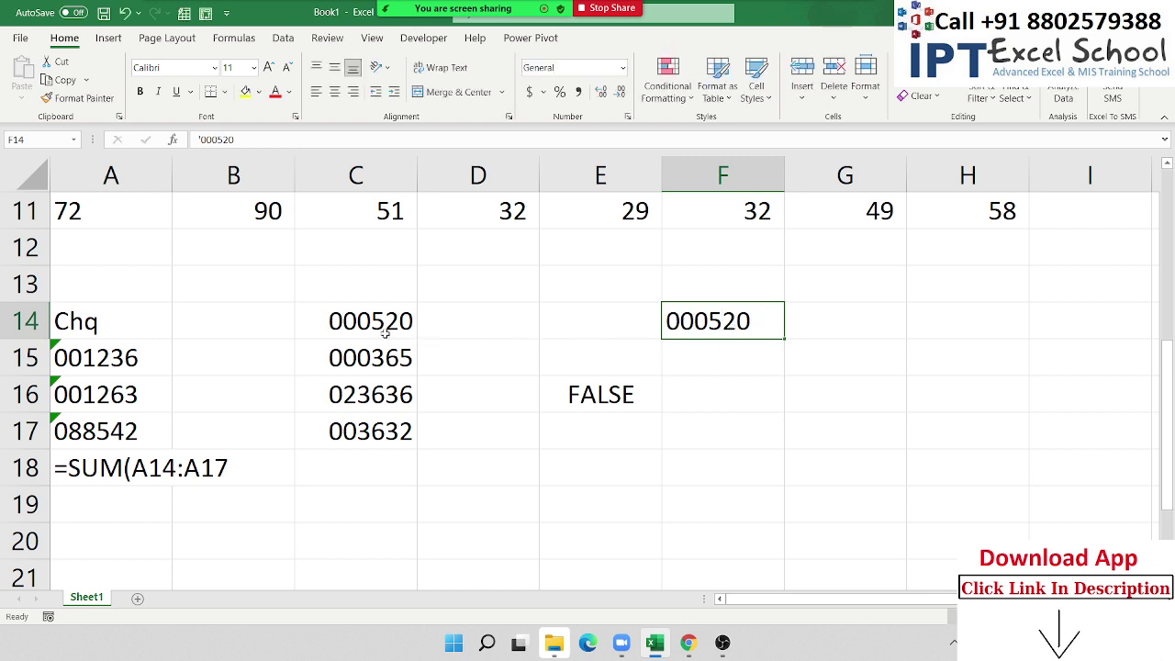
double_click(383, 331)
key(Escape)
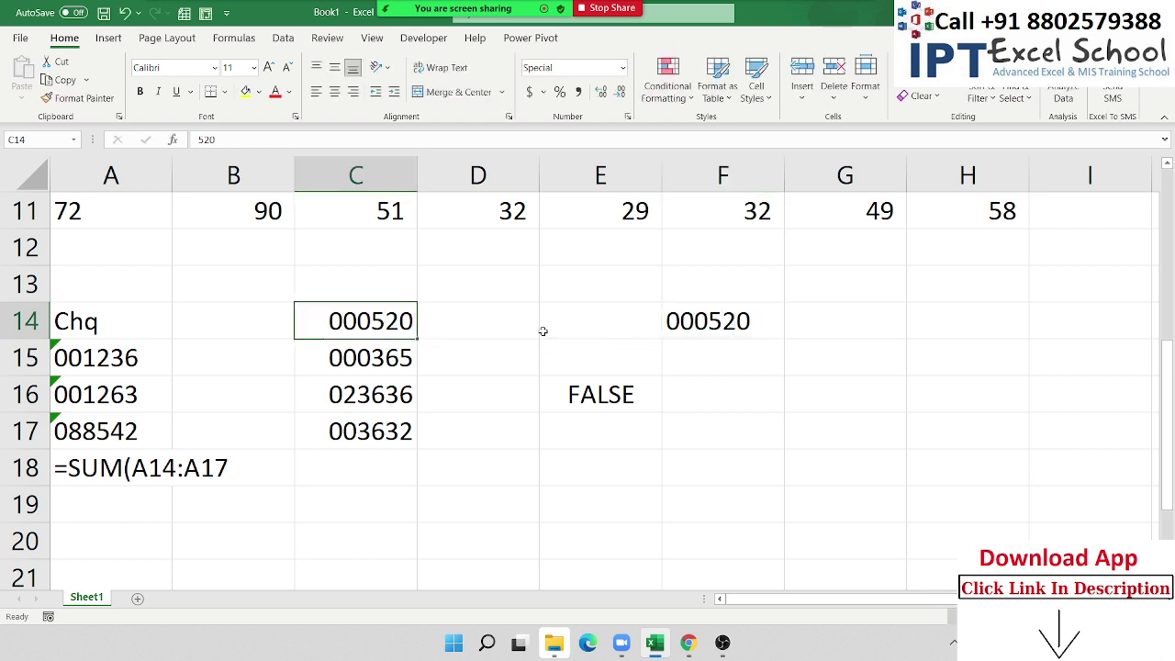
click(470, 331)
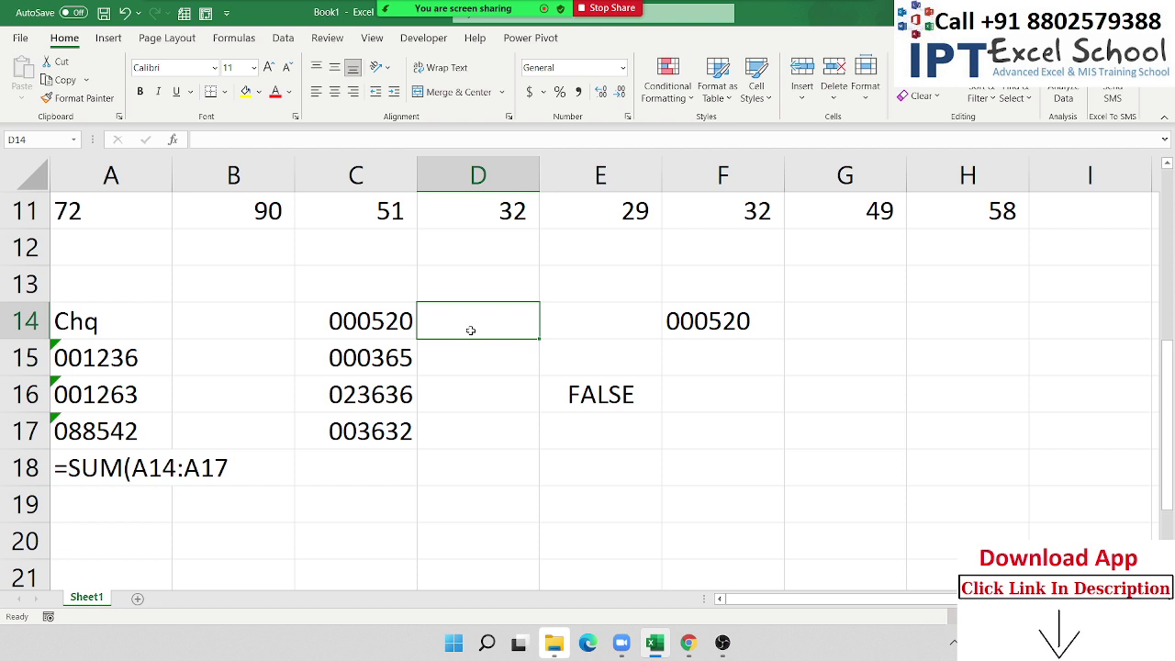
Enter =TEXT(C14,"000000") in D14 and fill it down to D17
text(=)
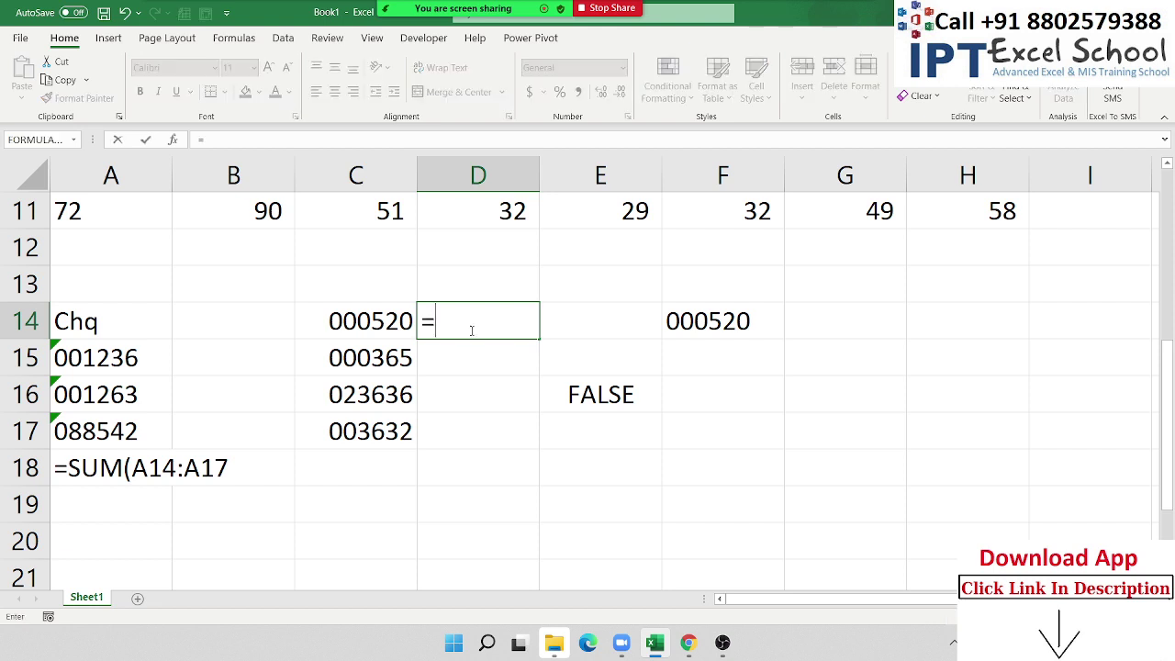
text(te)
key(Tab)
key(Left)
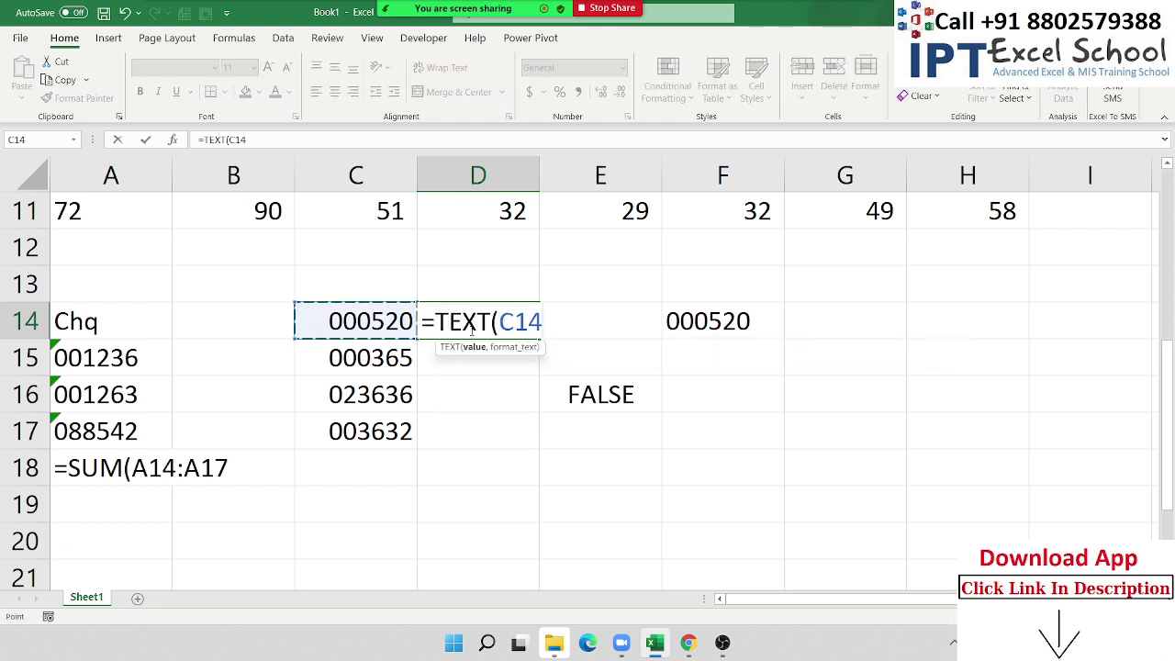
text(,")
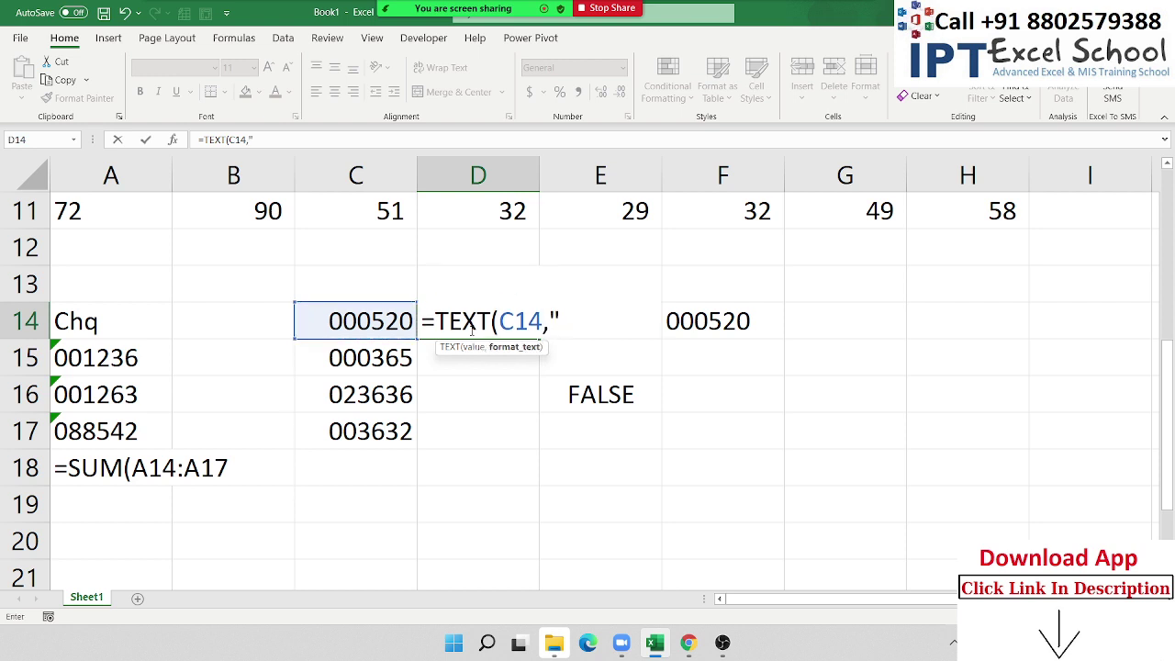
text(000000)
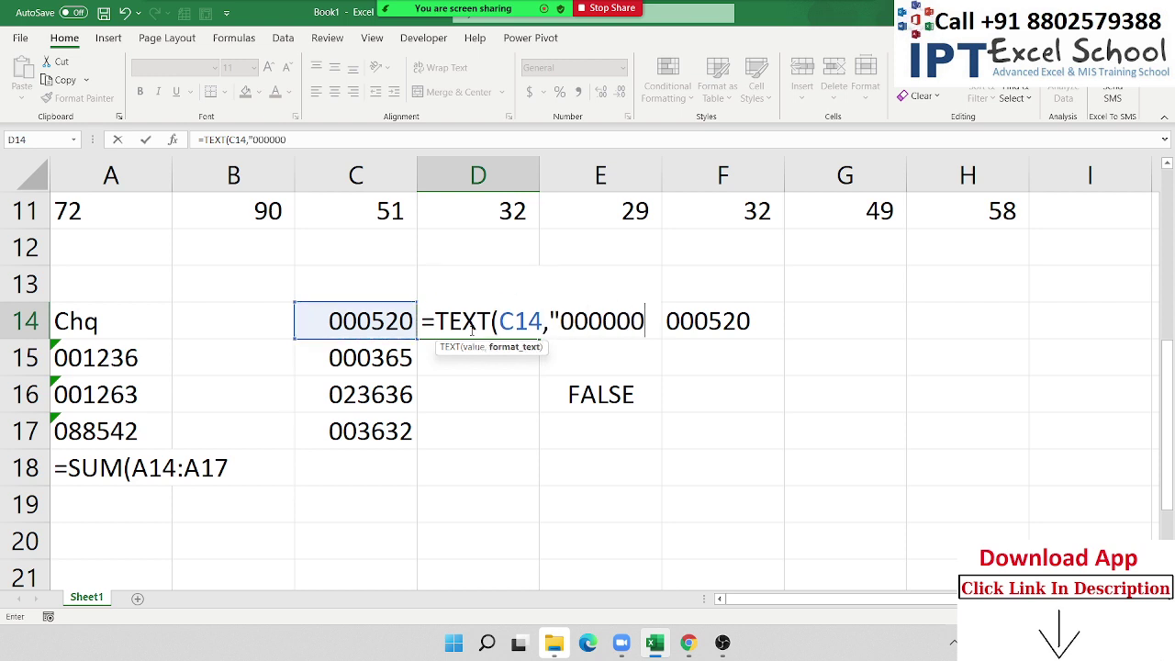
text(")
key(Return)
click(471, 328)
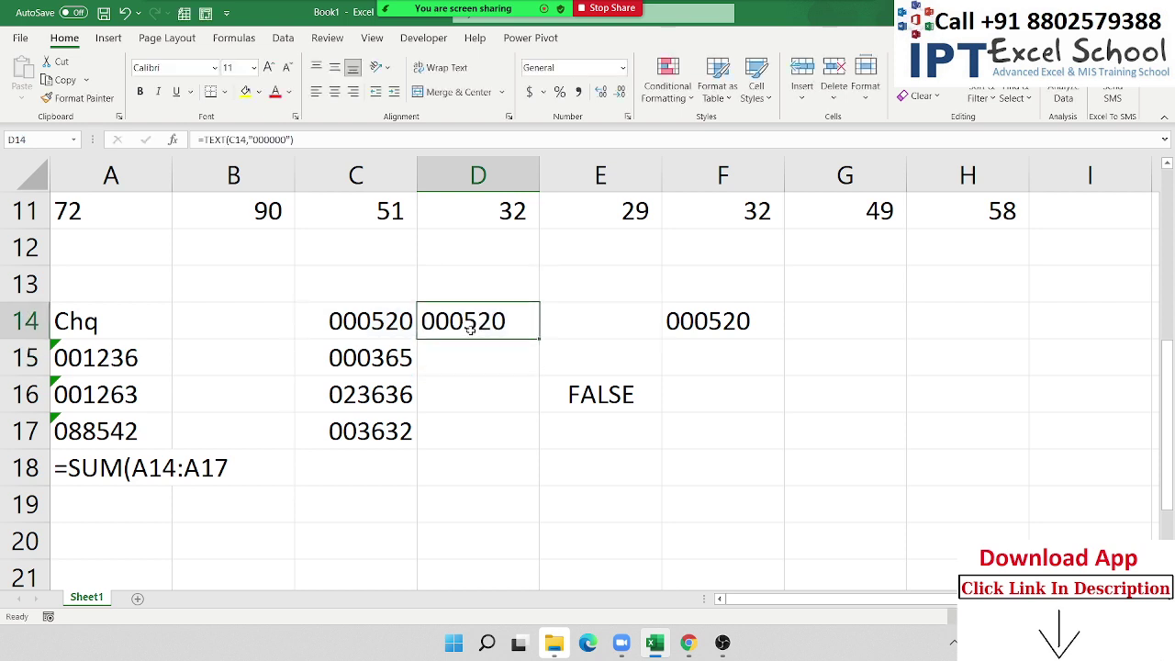
drag(539, 339, 543, 450)
Change E16 to =D14=F14 so the comparison returns TRUE
click(588, 390)
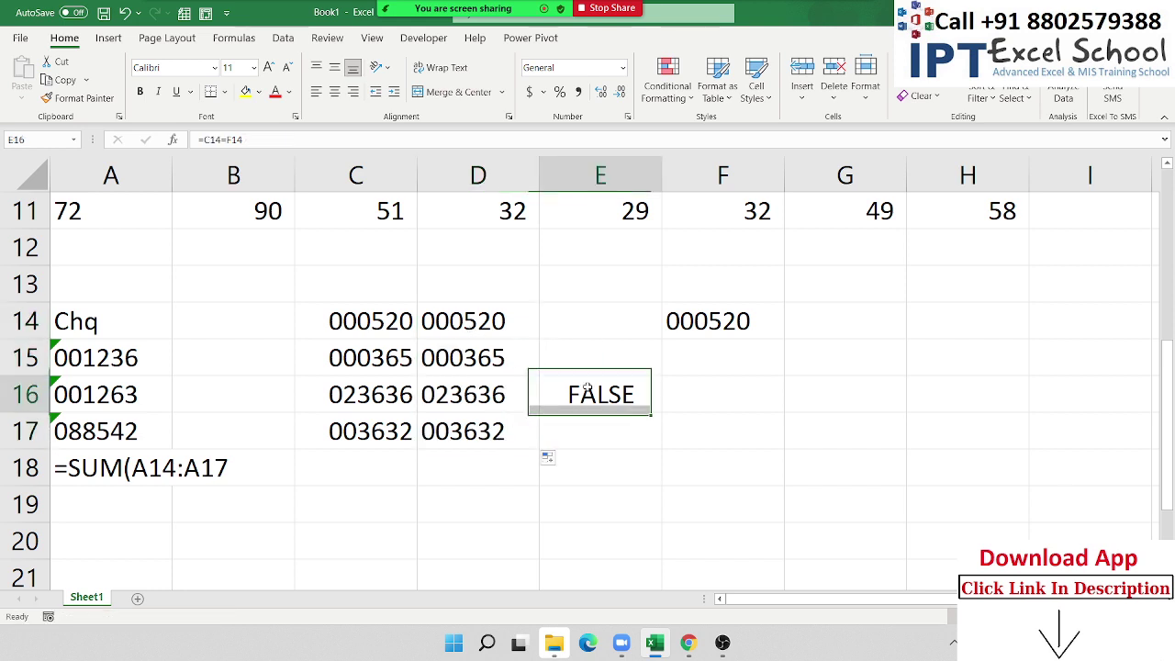
text(=)
key(Up)
key(Up)
key(Left)
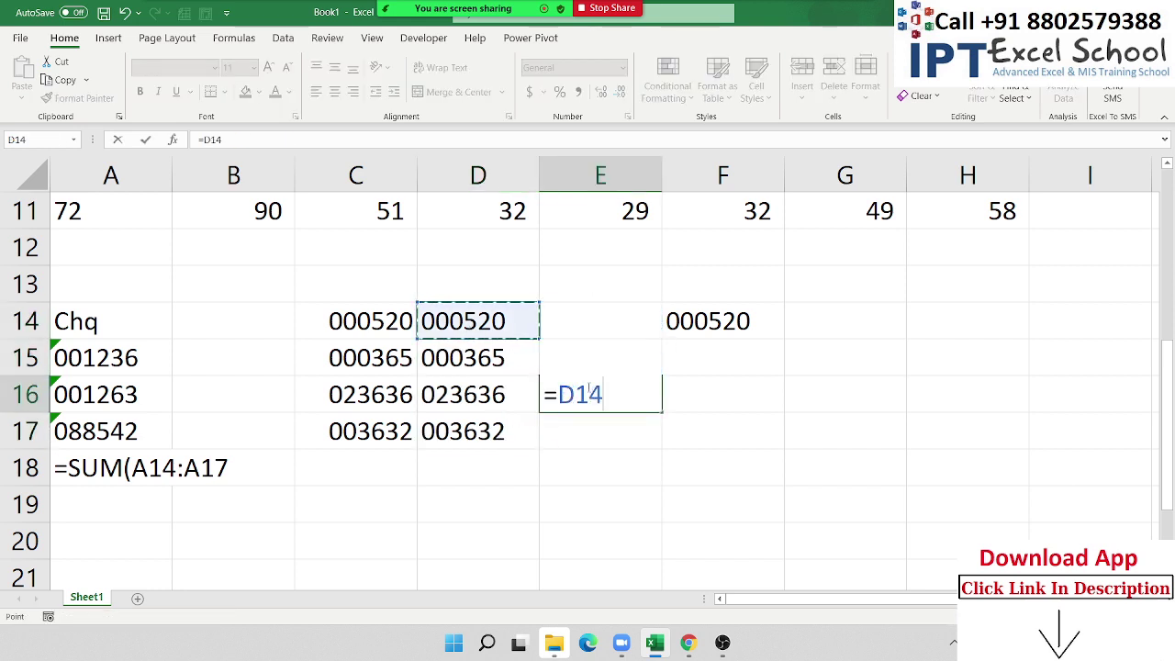
text(=)
key(Right)
key(Up)
key(Up)
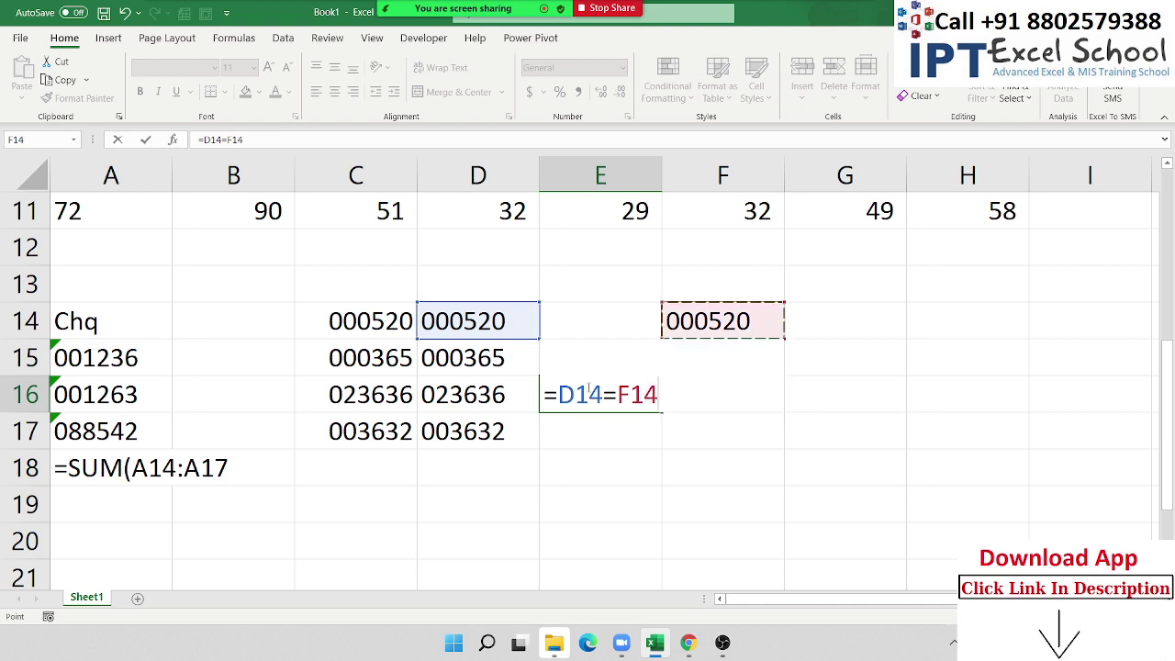
key(Return)
click(587, 390)
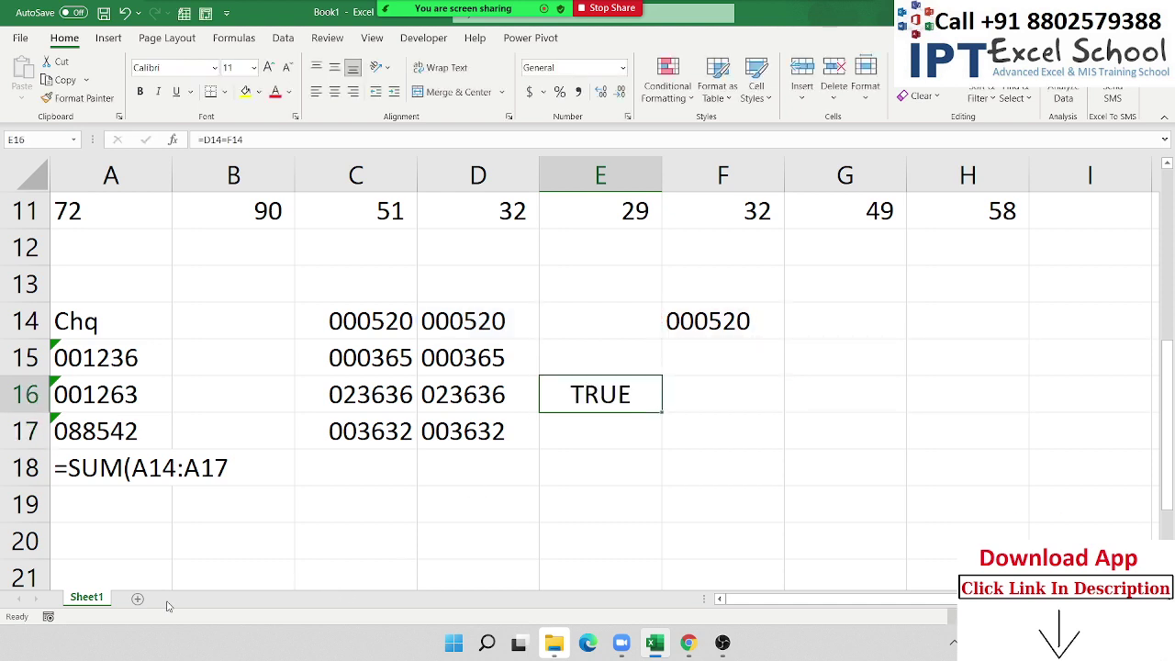
On a new sheet, add a Mobile heading in A1 and widen column A
click(138, 597)
scroll(189, 281, up, 5)
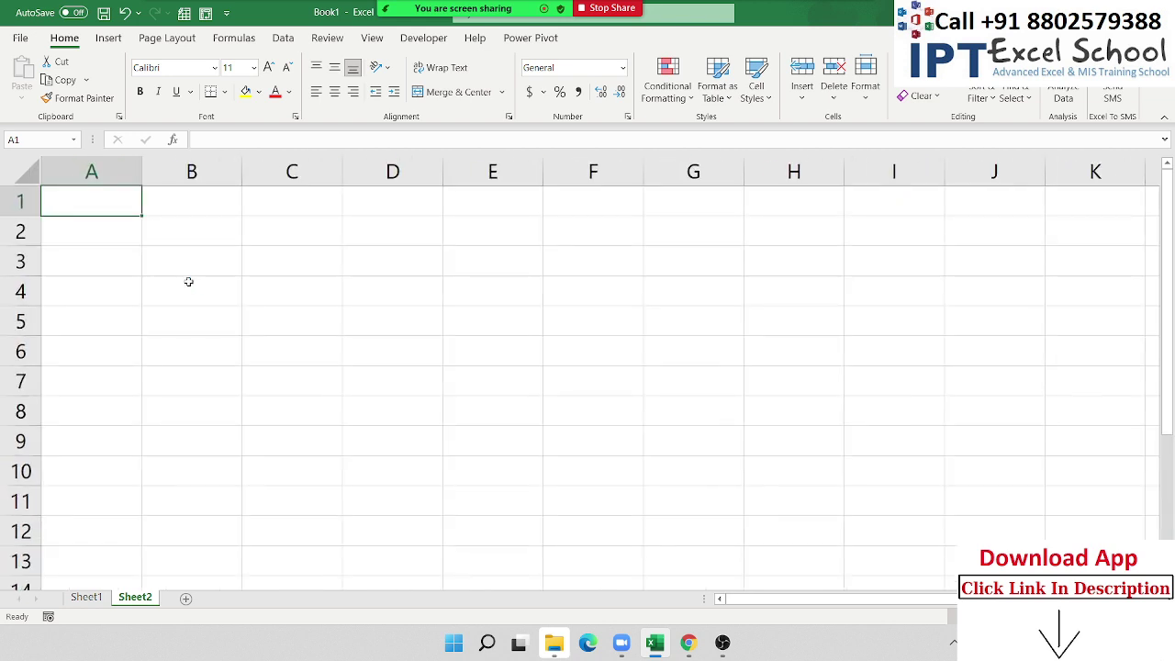
scroll(188, 282, up, 5)
text(Mob)
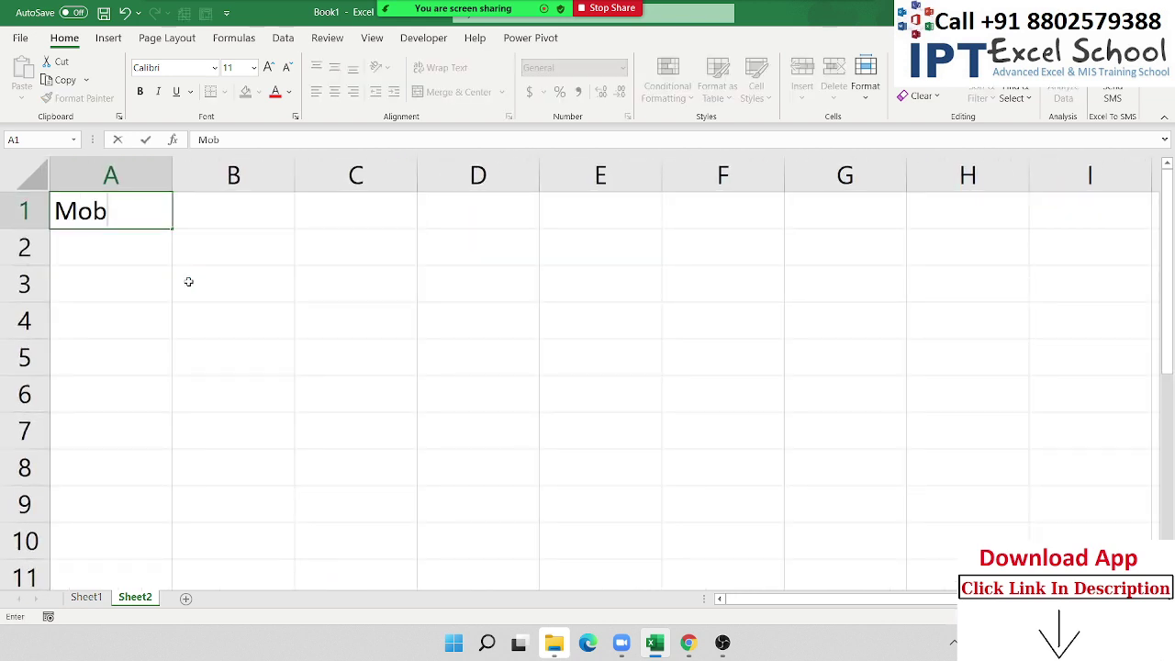
text(ile)
click(189, 282)
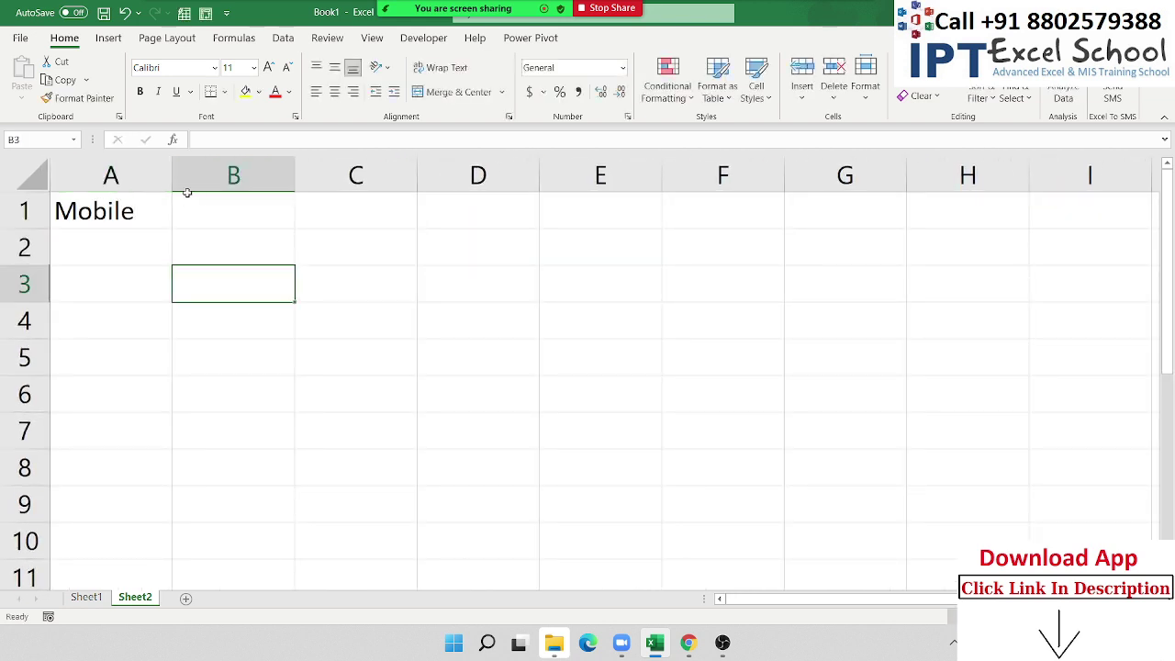
drag(173, 175, 266, 179)
Enter a plain 10-digit mobile number in A2, replacing the +91 entry shown in scientific notation
click(189, 234)
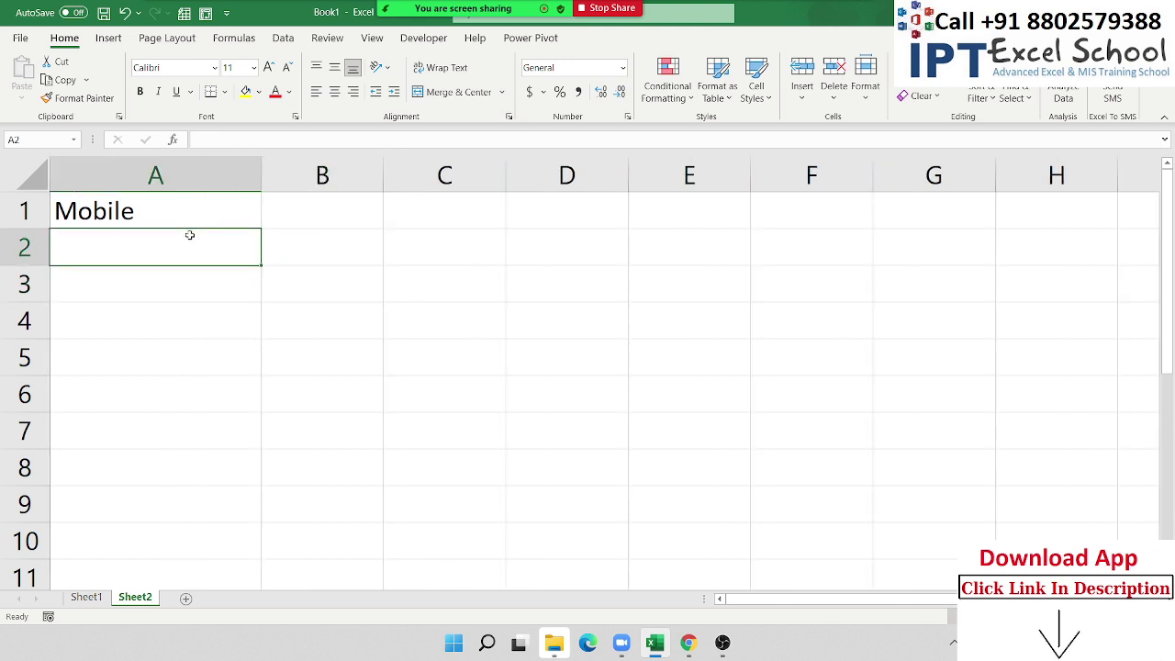
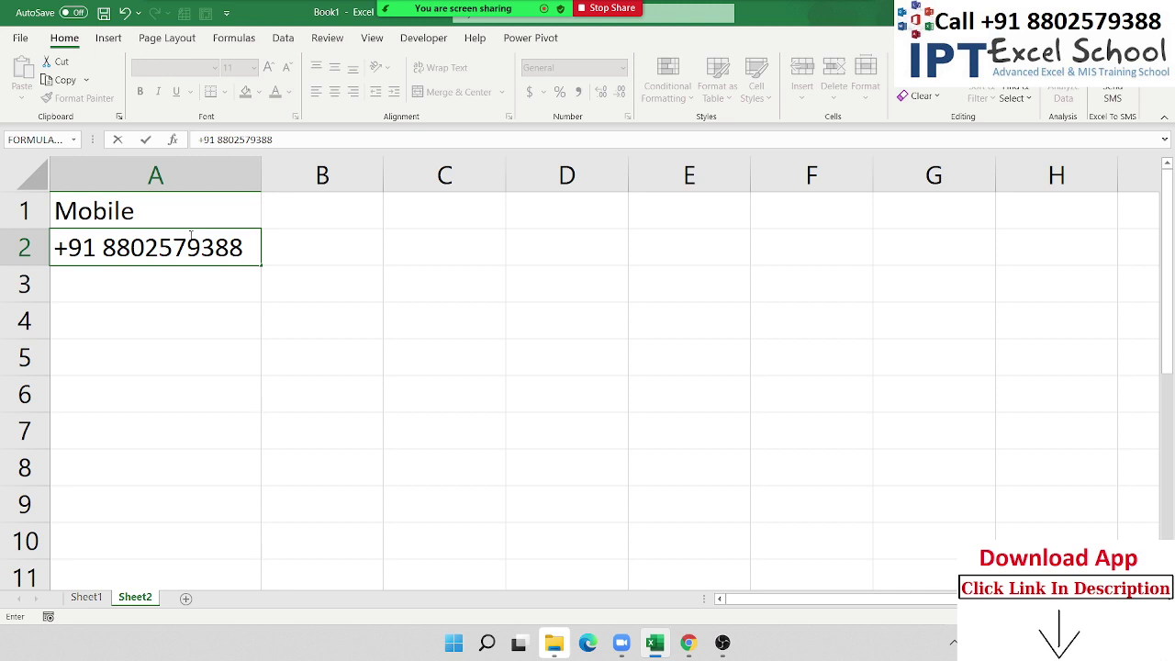
key(Return)
key(Return)
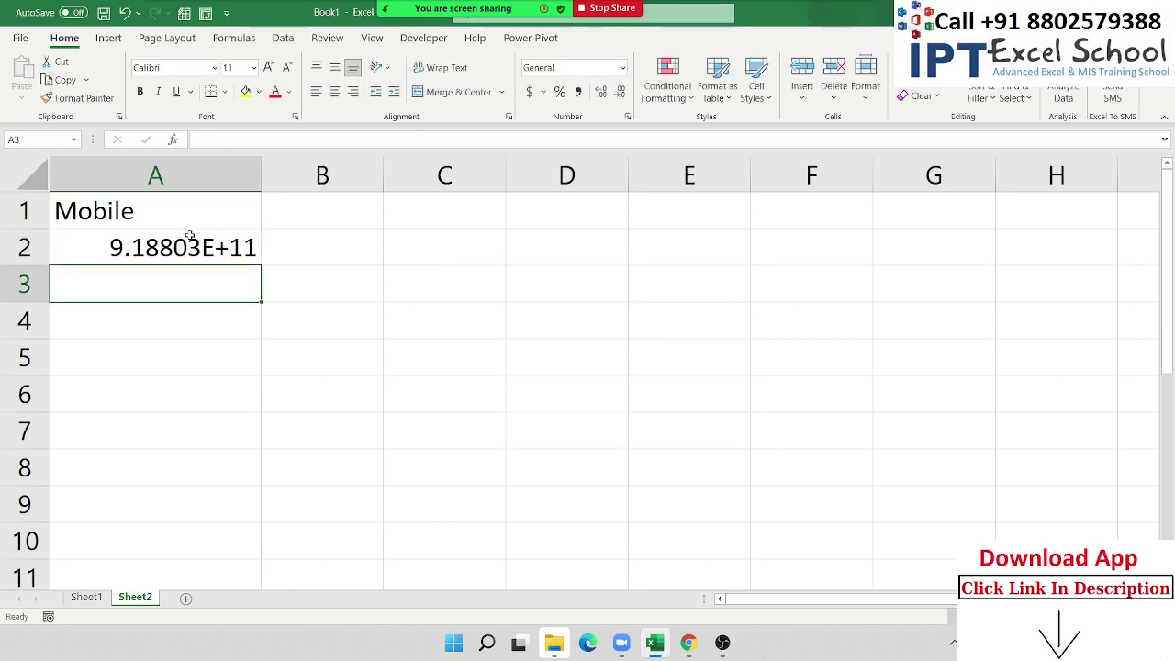
click(189, 236)
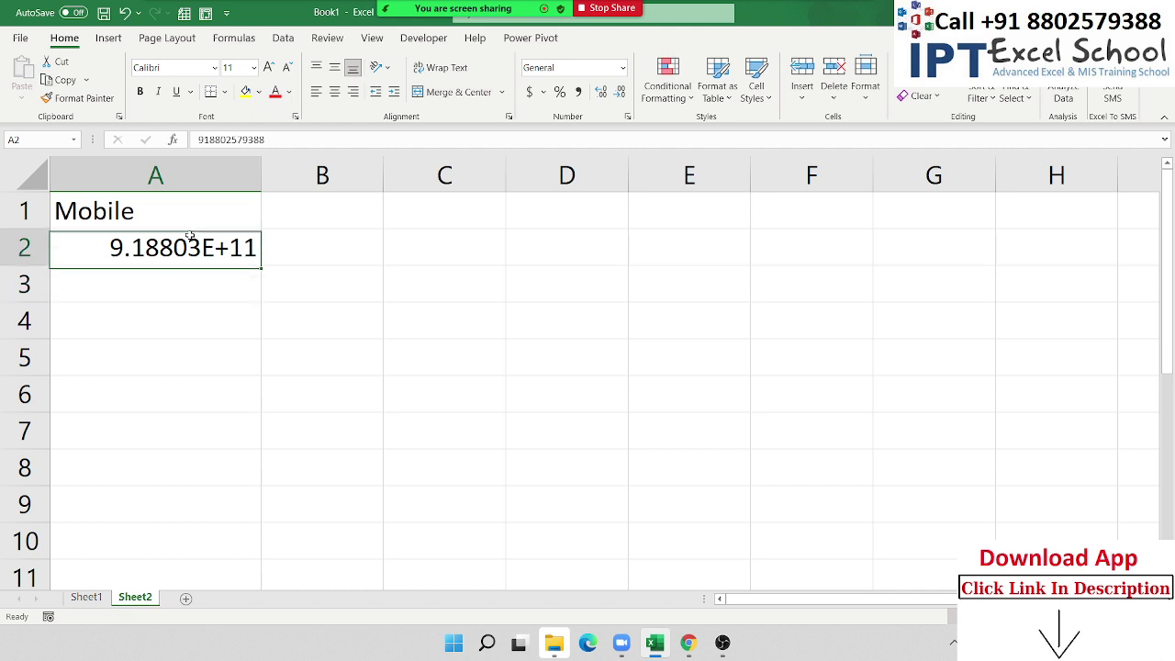
key(Delete)
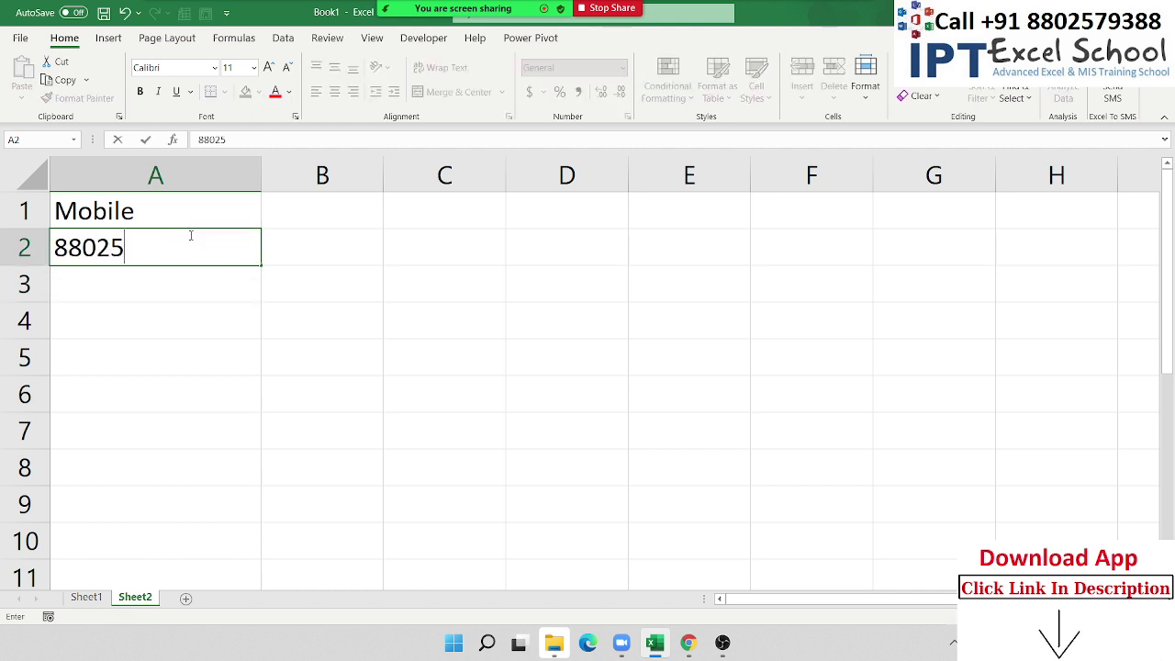
key(Return)
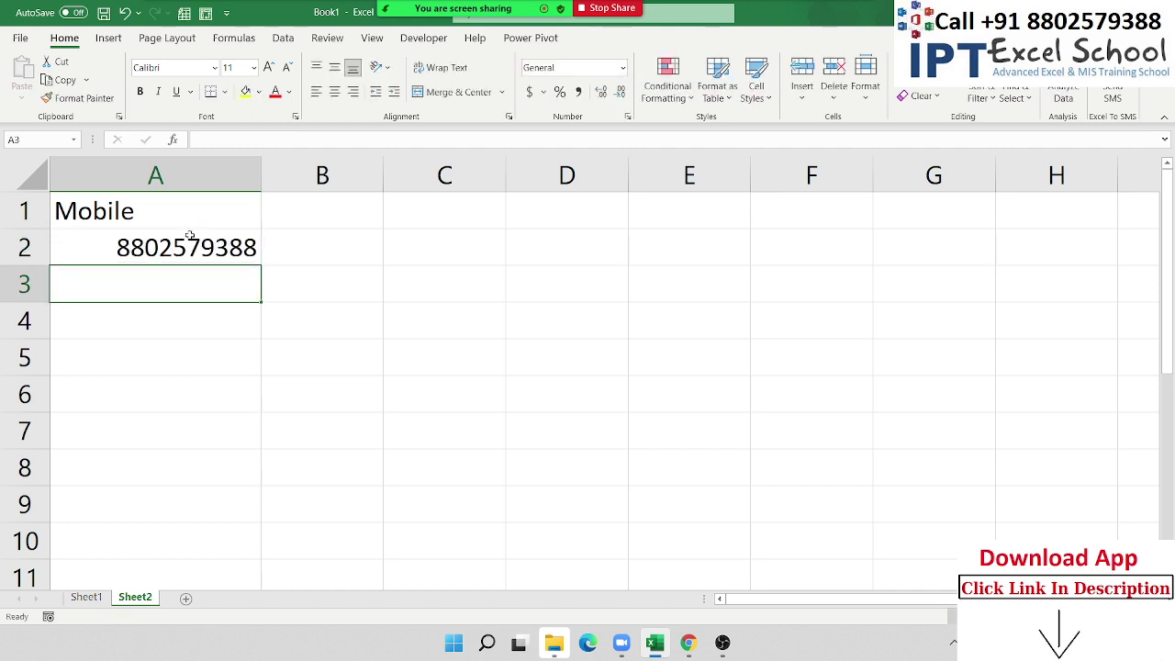
drag(179, 233, 183, 404)
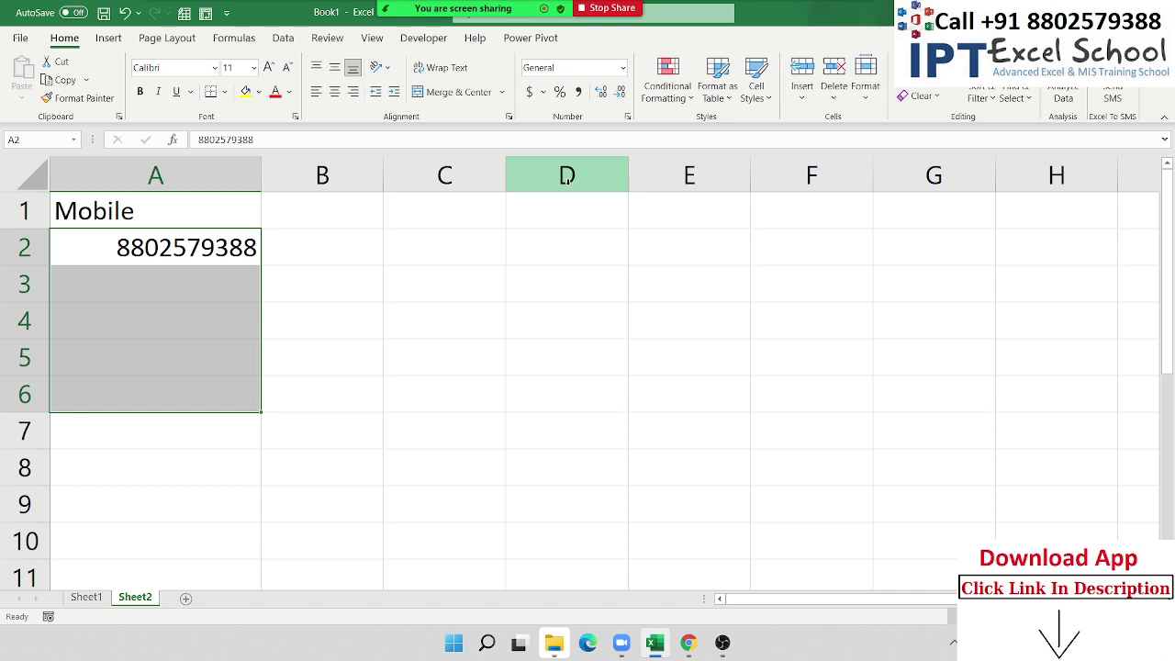
click(628, 117)
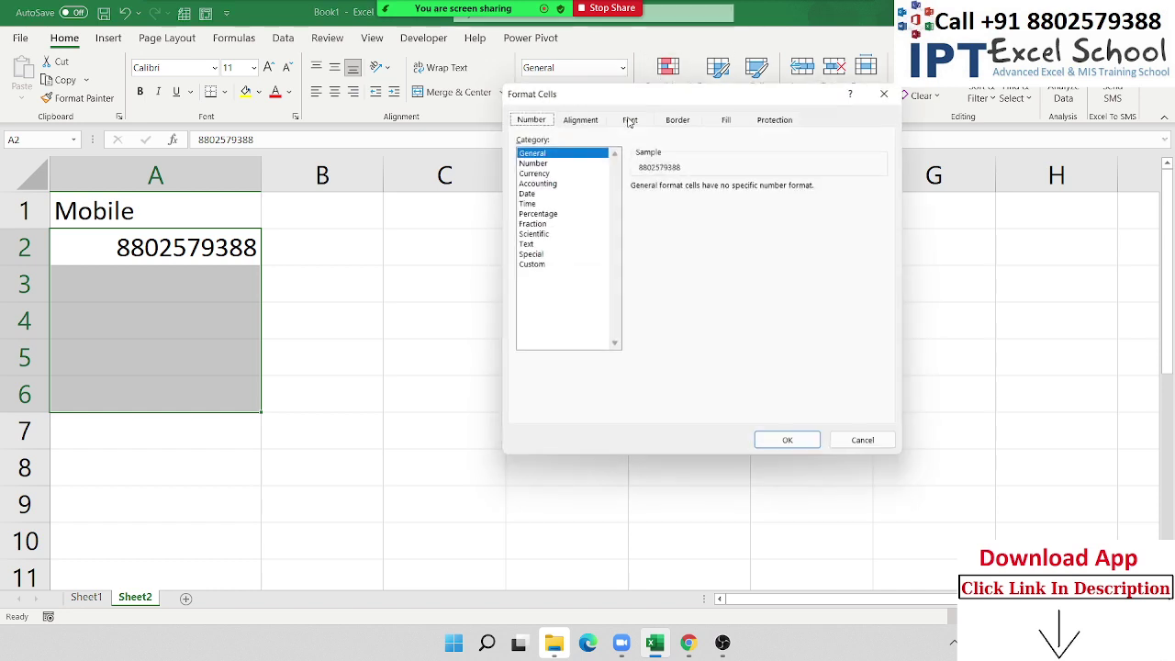
click(528, 264)
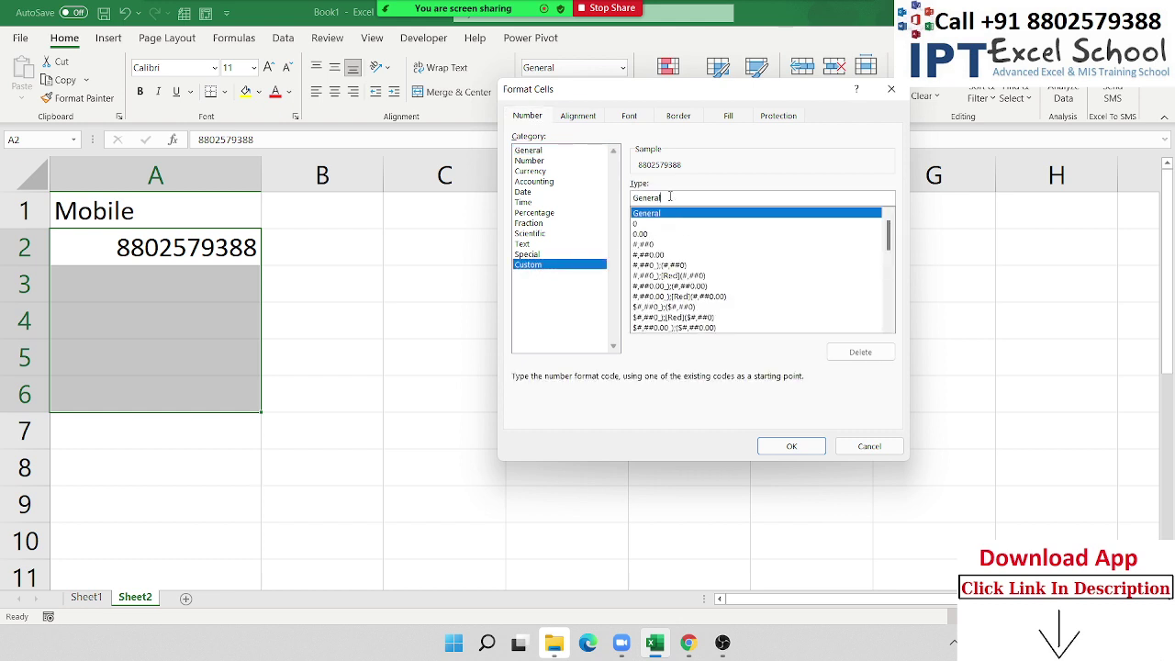
double_click(670, 196)
text(+91)
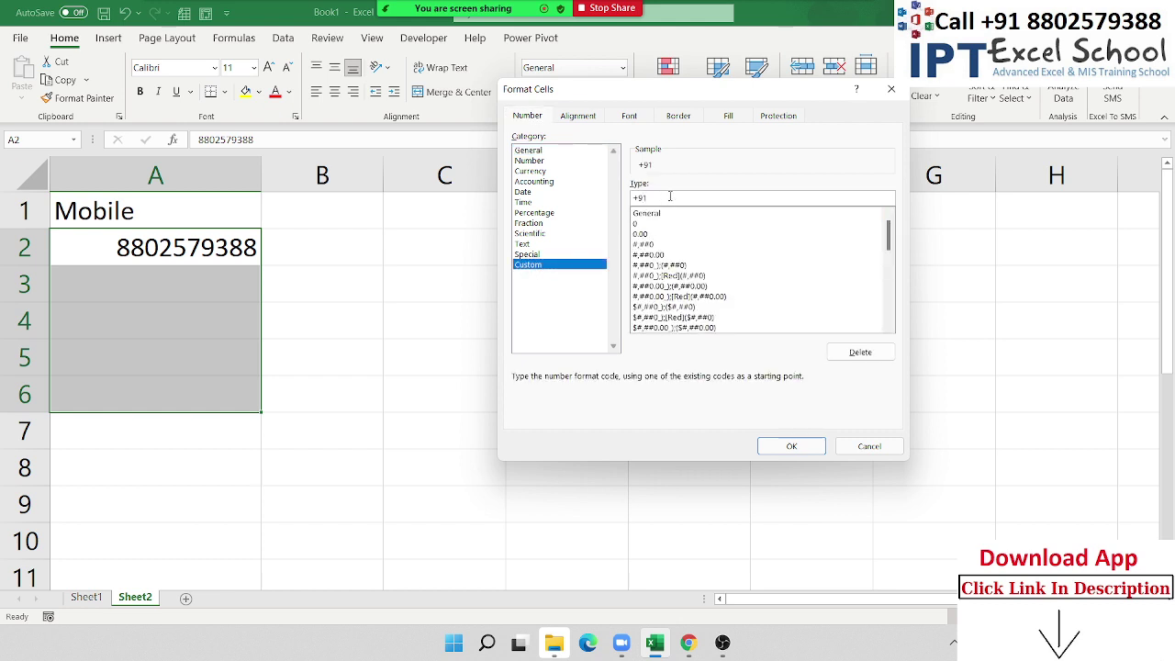
text( 000)
text(0000000)
key(Return)
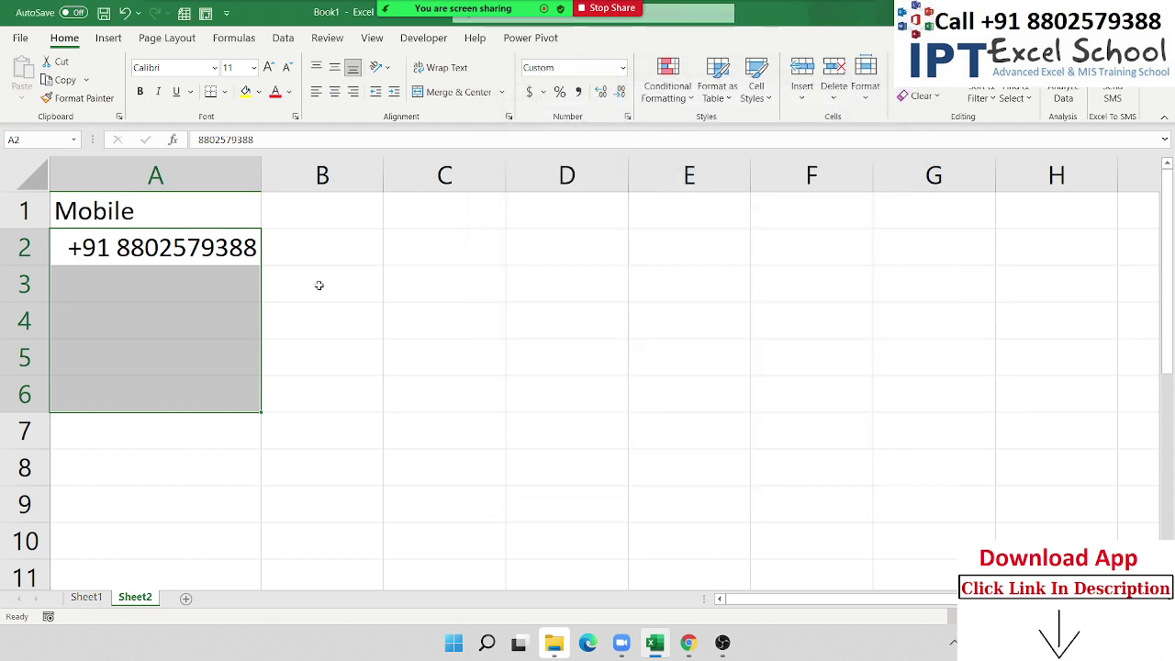
Enter a second 10-digit mobile number in A3
click(194, 294)
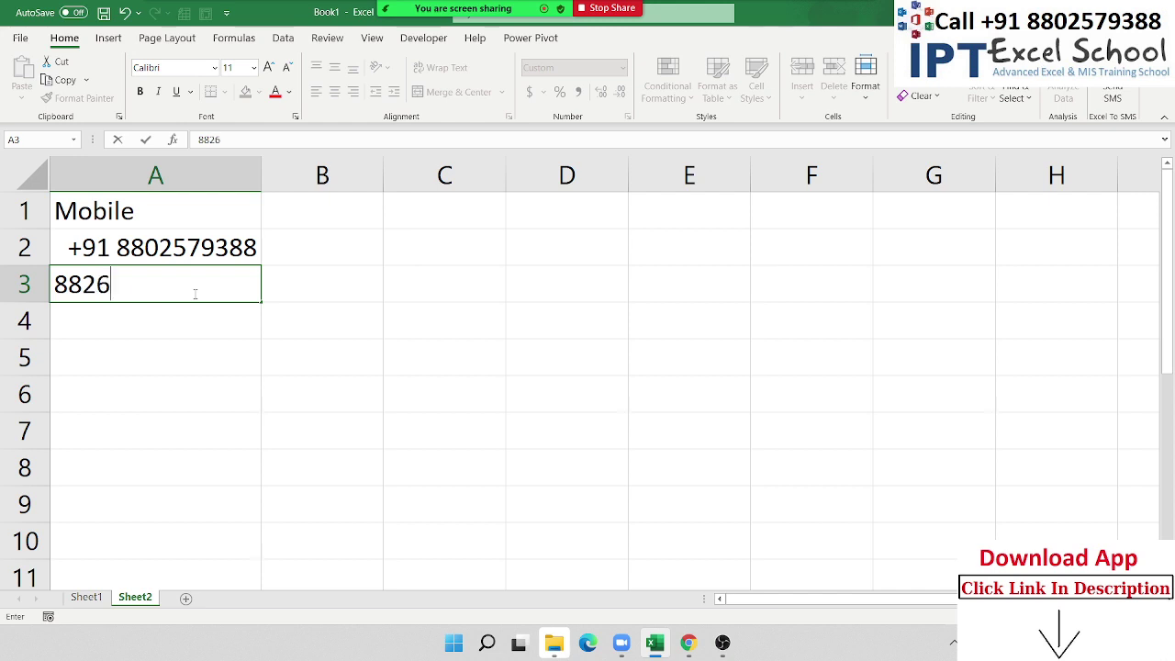
key(Return)
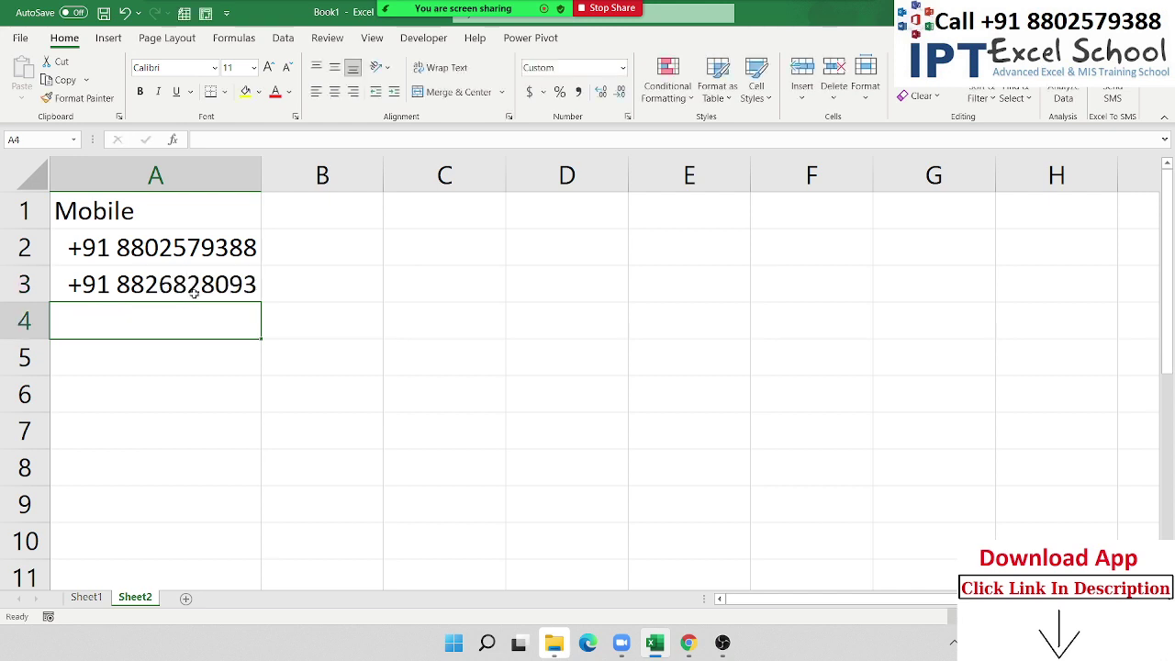
click(294, 225)
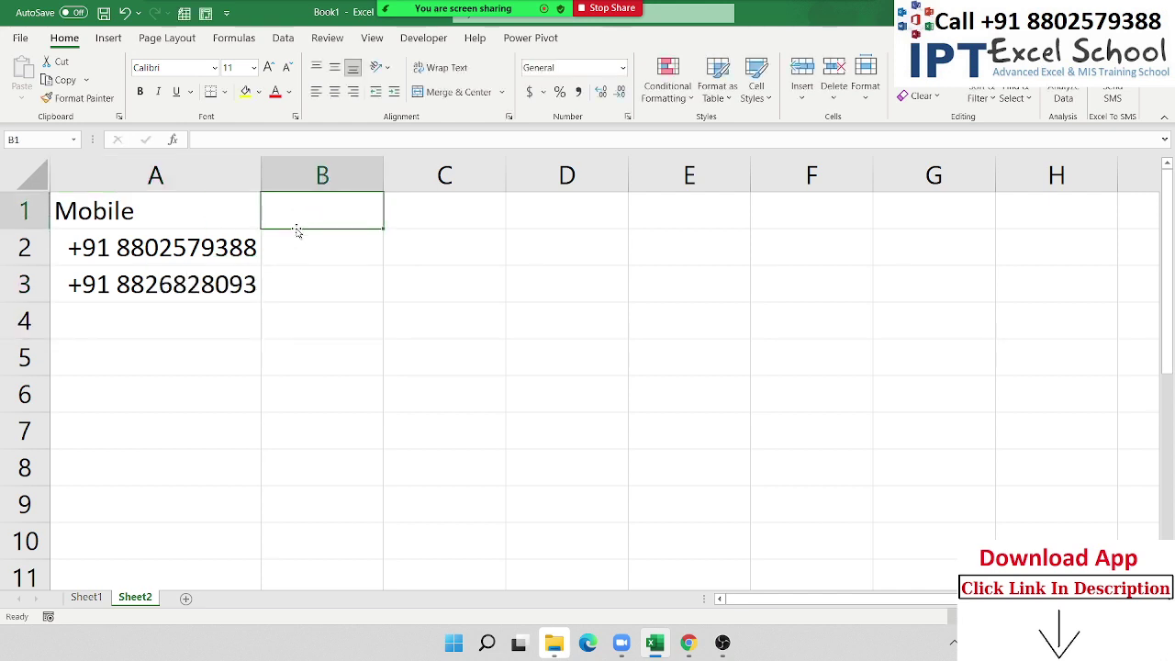
Add an ID heading in B1 and give B2:B3 a custom ###-###-### format
text(ID)
key(Return)
key(shift+Down)
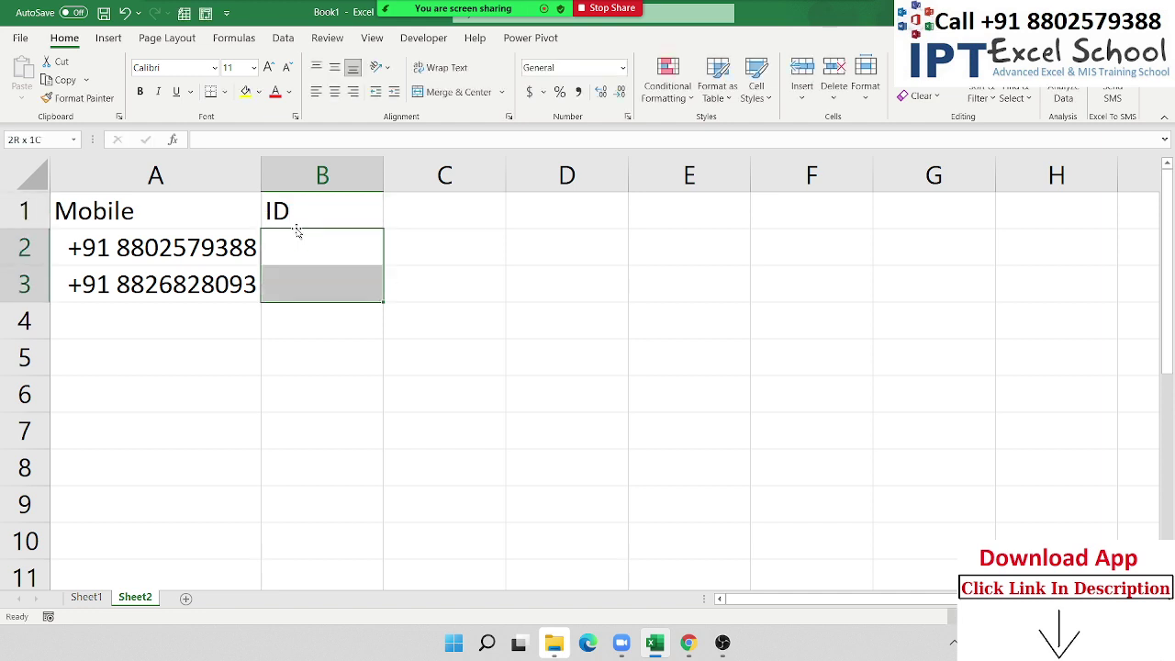
click(628, 116)
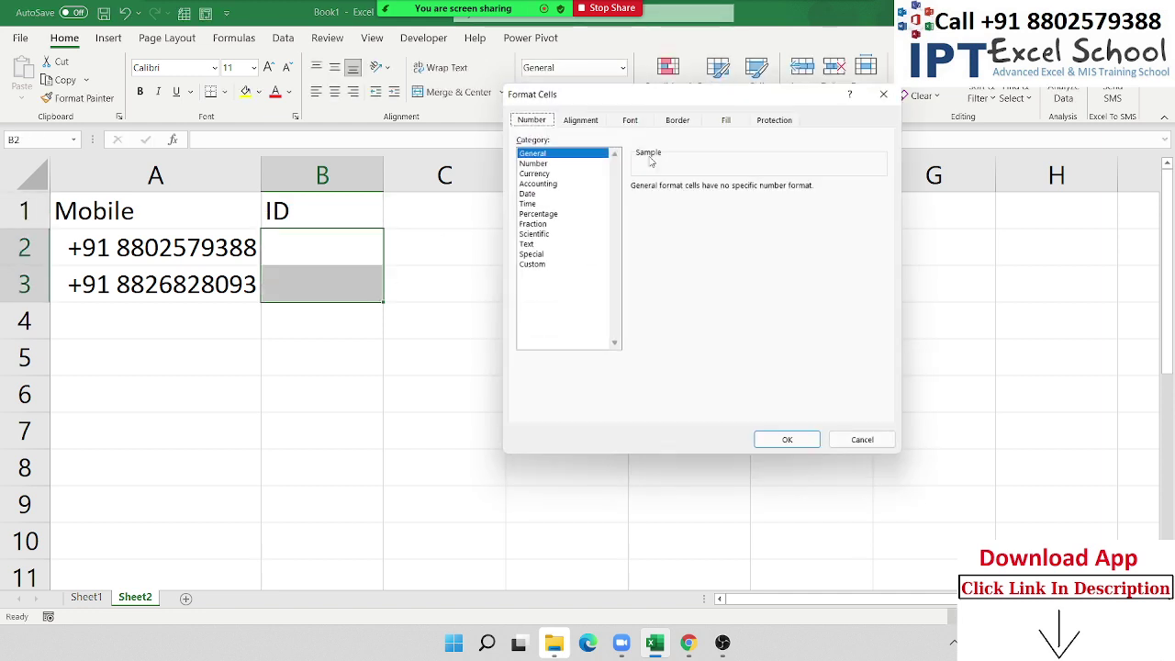
click(537, 264)
key(Tab)
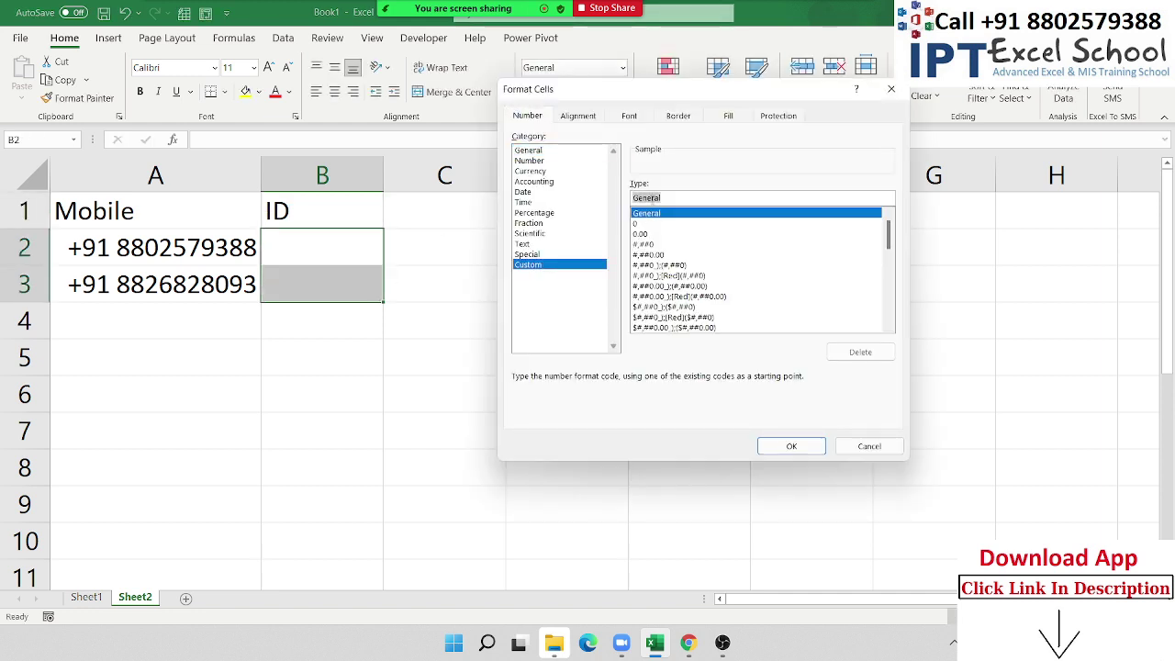
text(###-###-)
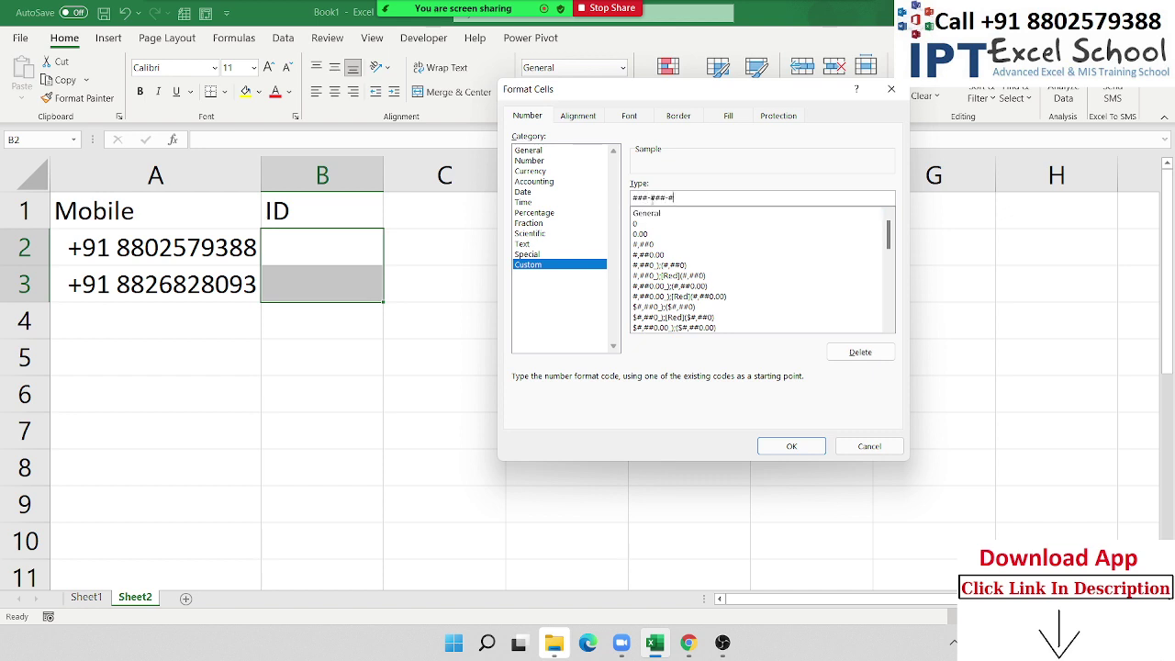
text(##)
click(769, 446)
Enter the ID 123-456-987 in B2 and check its stored value
click(349, 260)
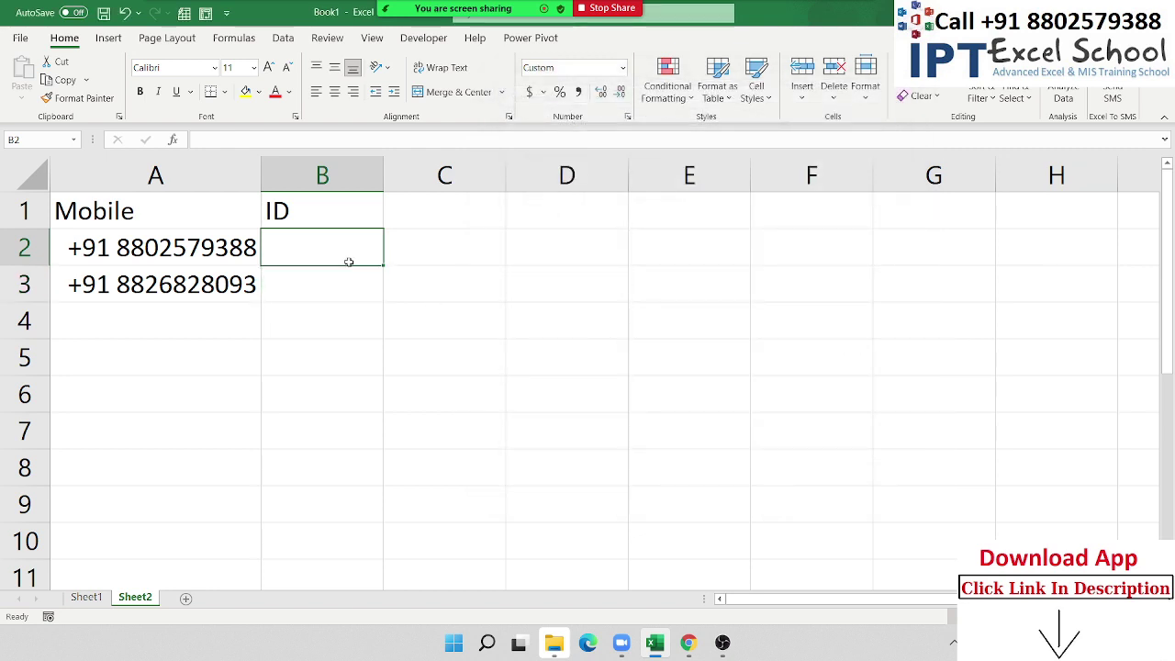
text(123-)
text(45)
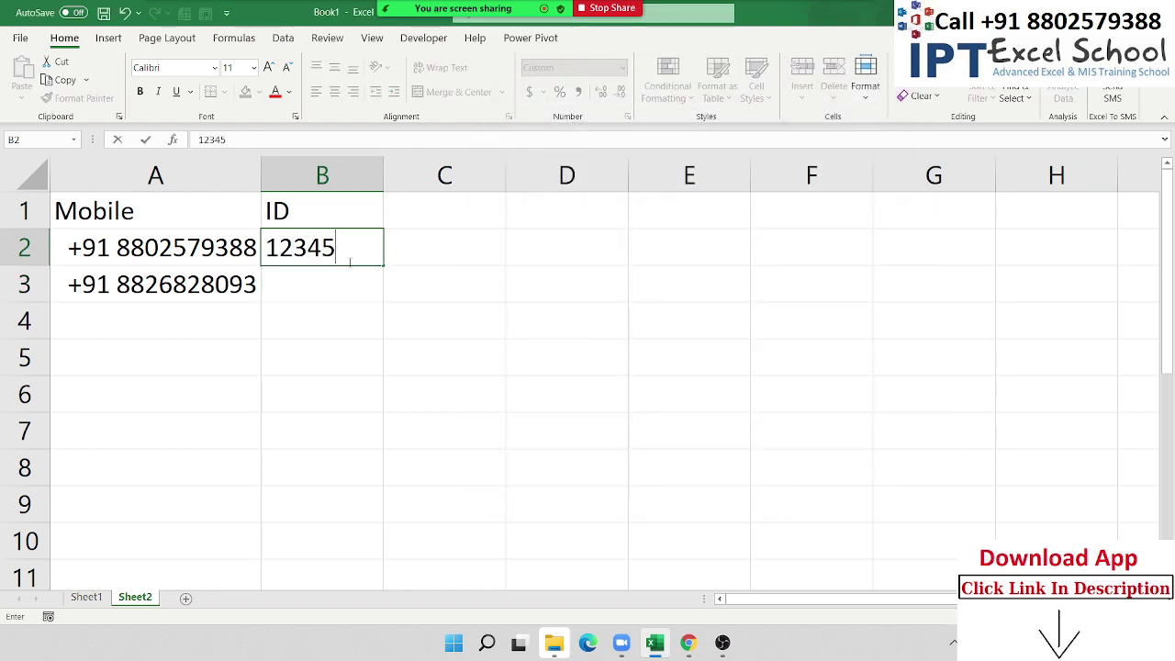
text(6-)
text(987)
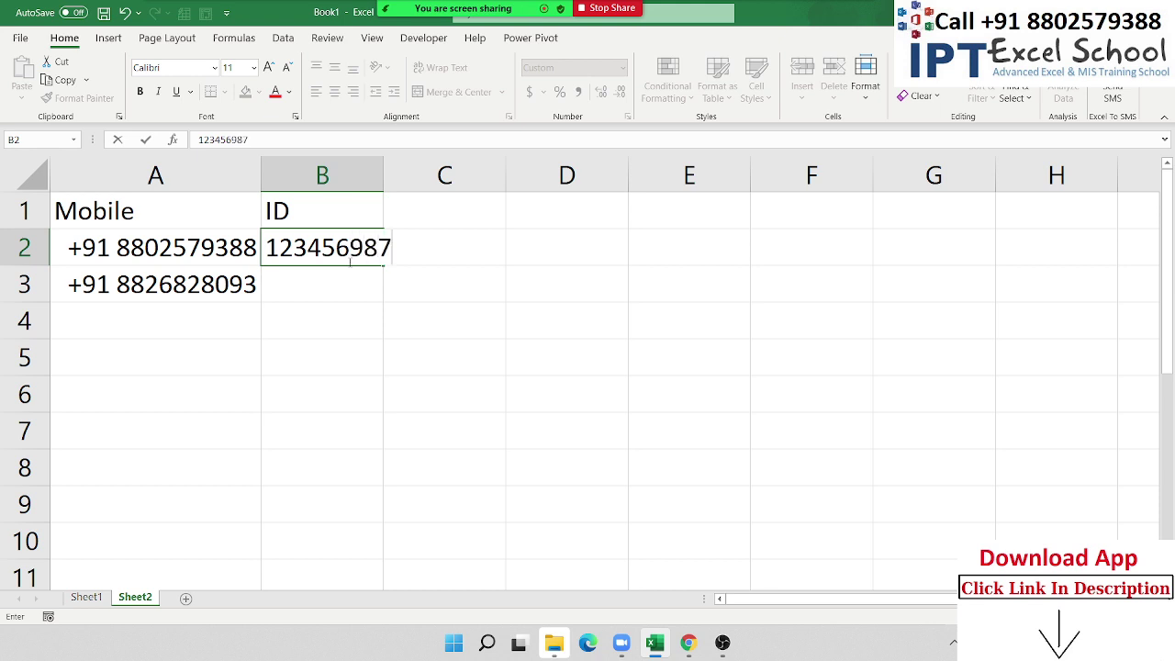
key(Return)
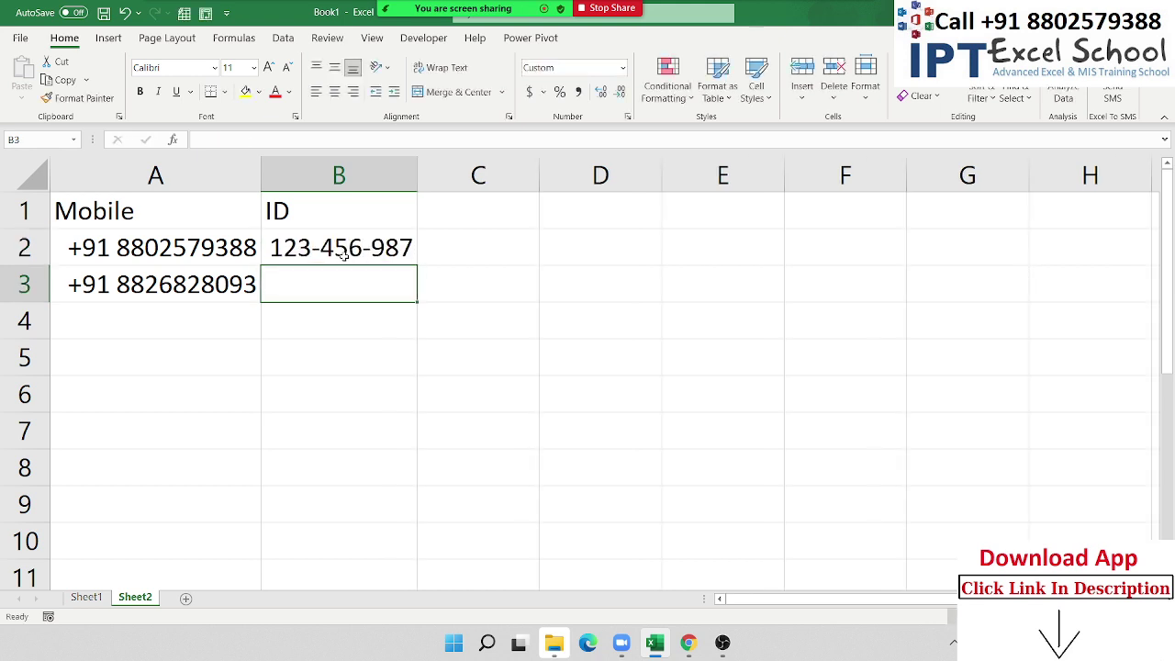
click(348, 247)
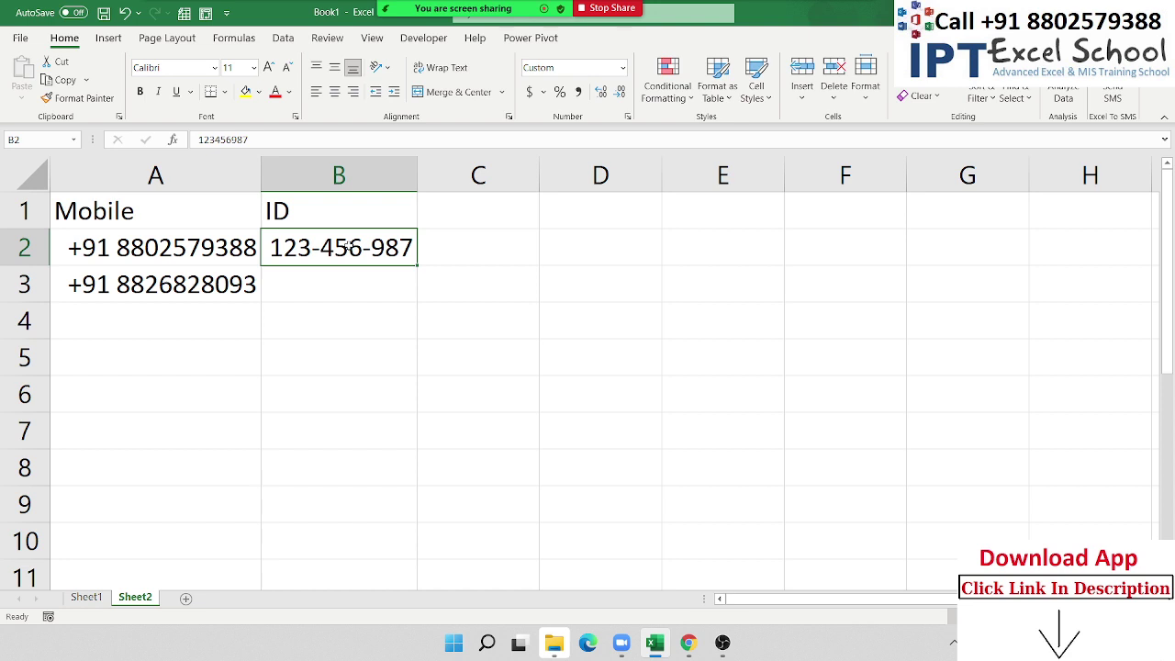
Add an A/c heading in C1 and enter a long account number in C2
click(479, 222)
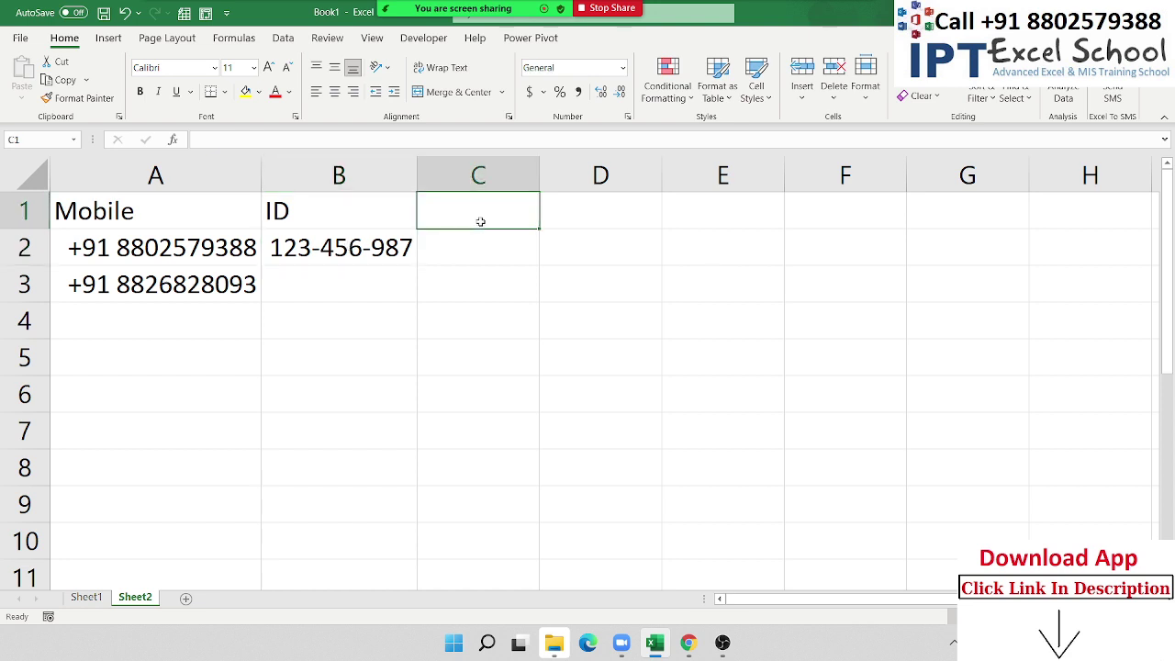
text(A/)
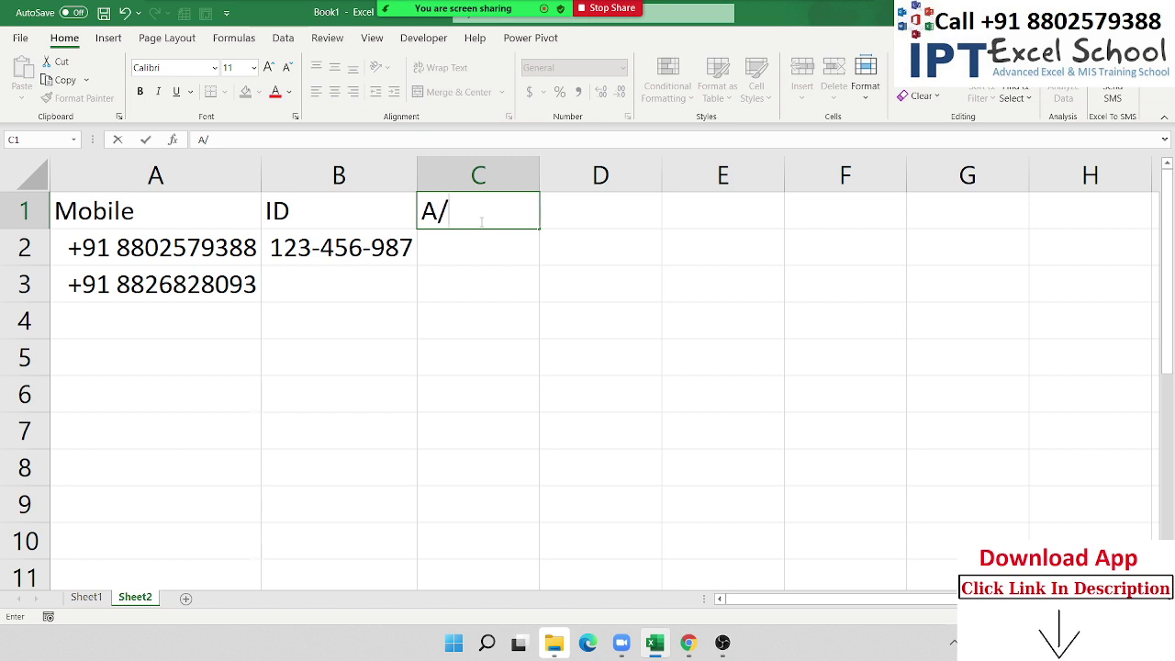
text(c)
key(Return)
text(1234)
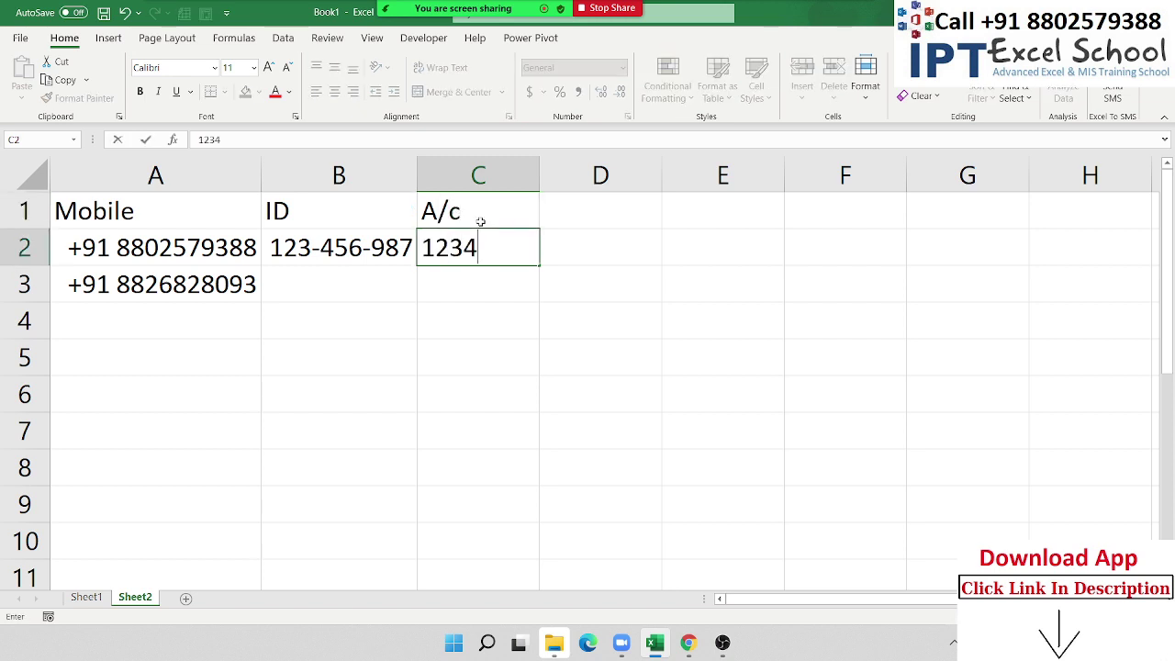
text(5678910)
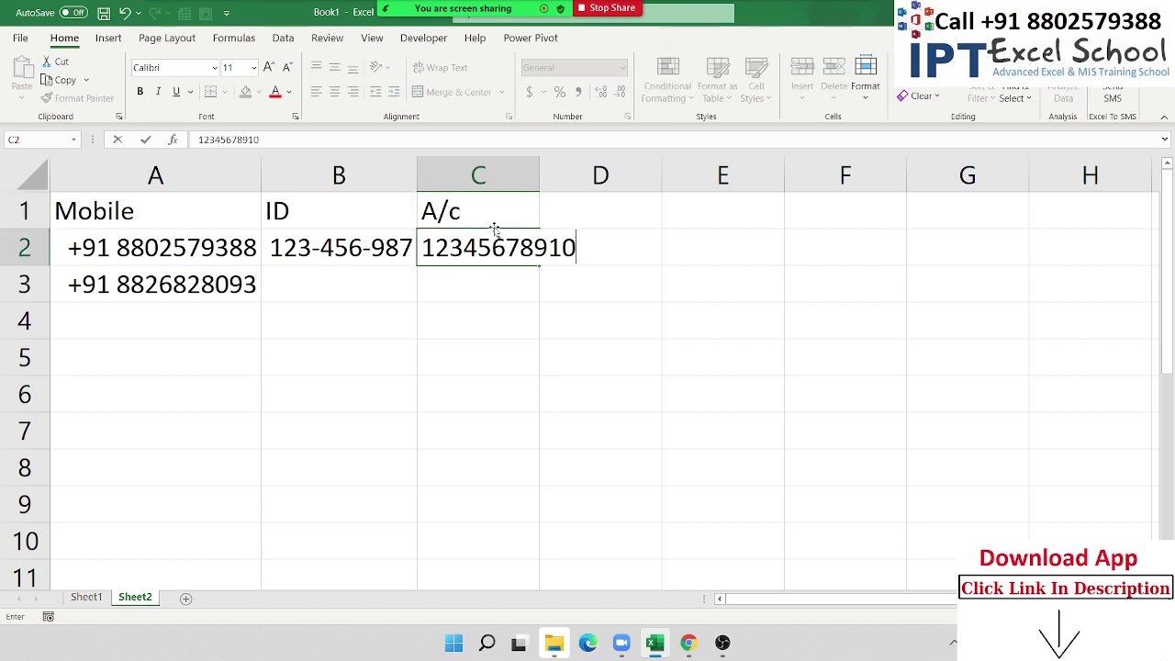
text(1)
key(Return)
key(Up)
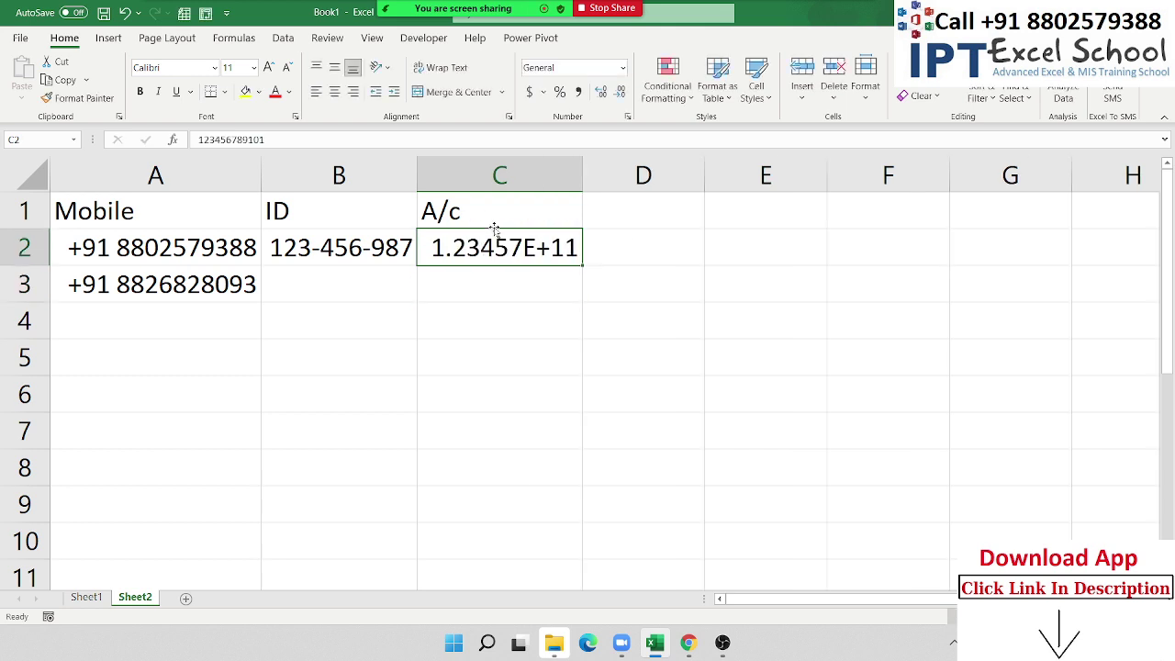
Edit C2's account number down to 11 digits
key(F2)
key(BackSpace)
key(Return)
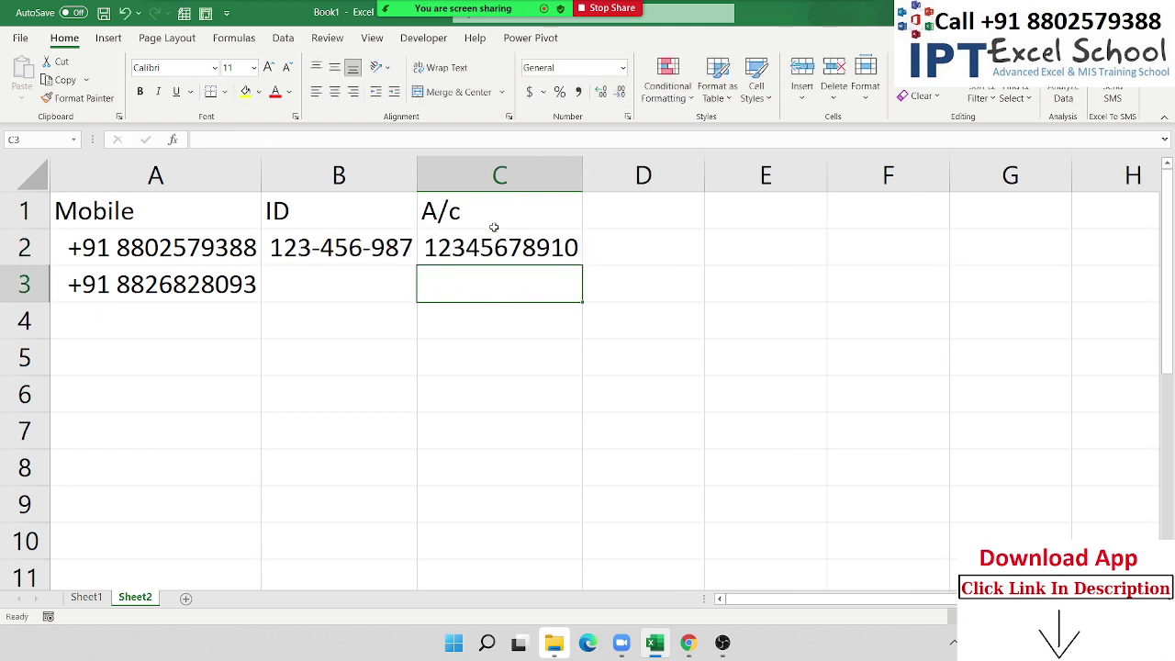
key(Up)
key(F2)
key(BackSpace)
text(1)
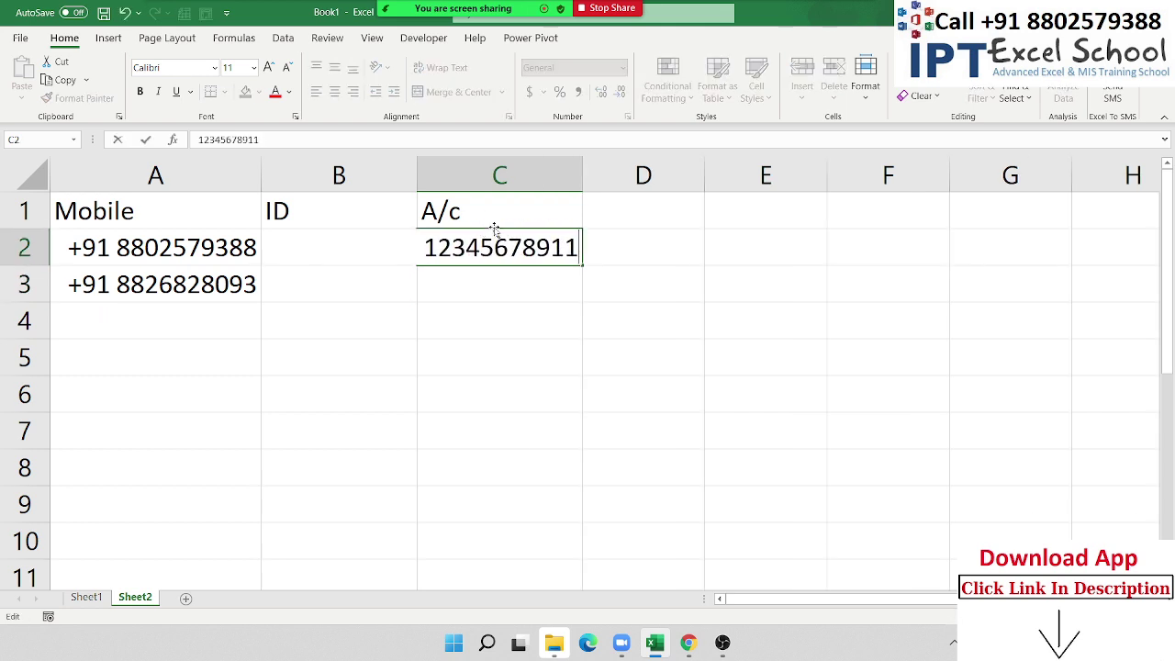
key(Return)
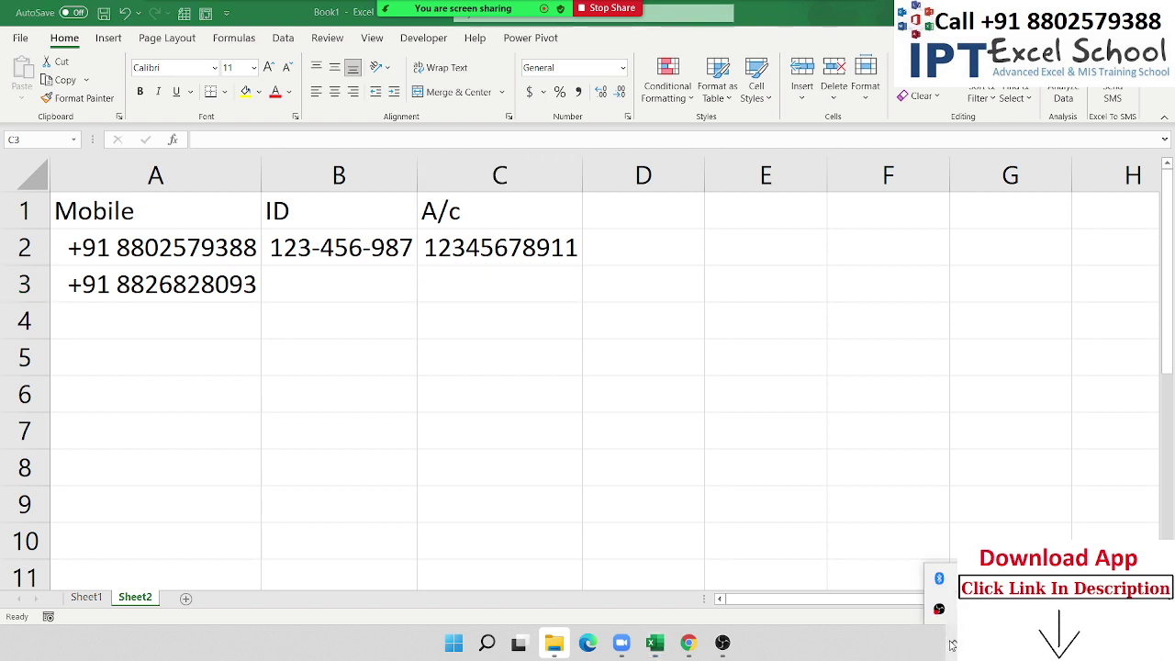
Lengthen C2's account number to 13 digits so it displays as 1.23457E+12
click(540, 260)
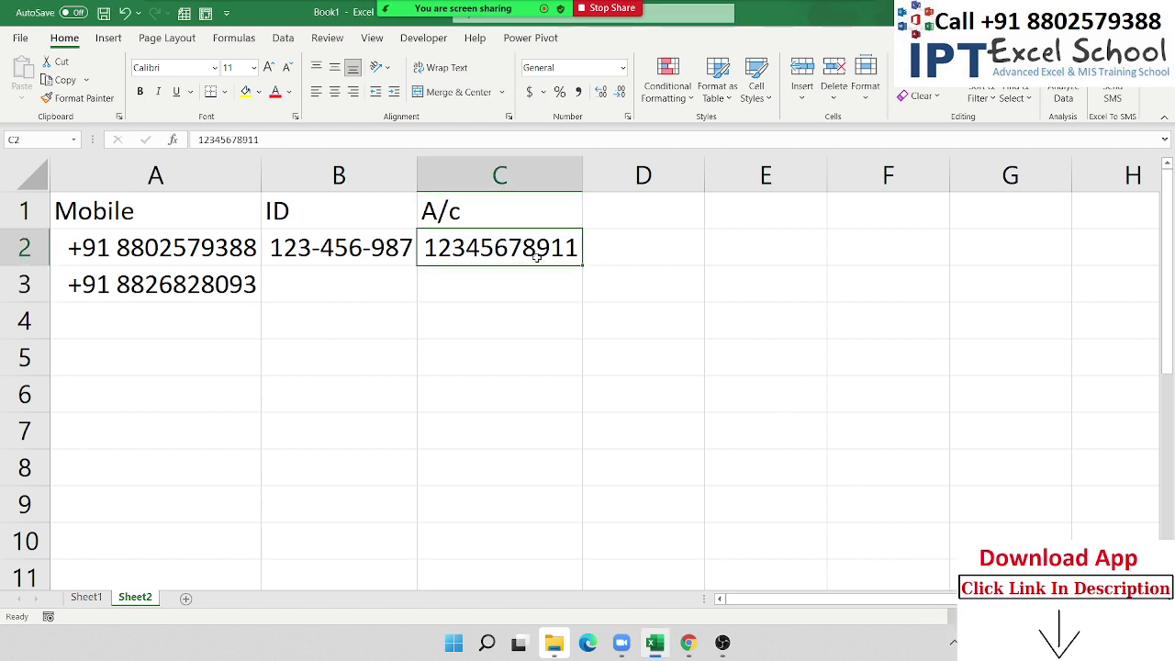
double_click(586, 247)
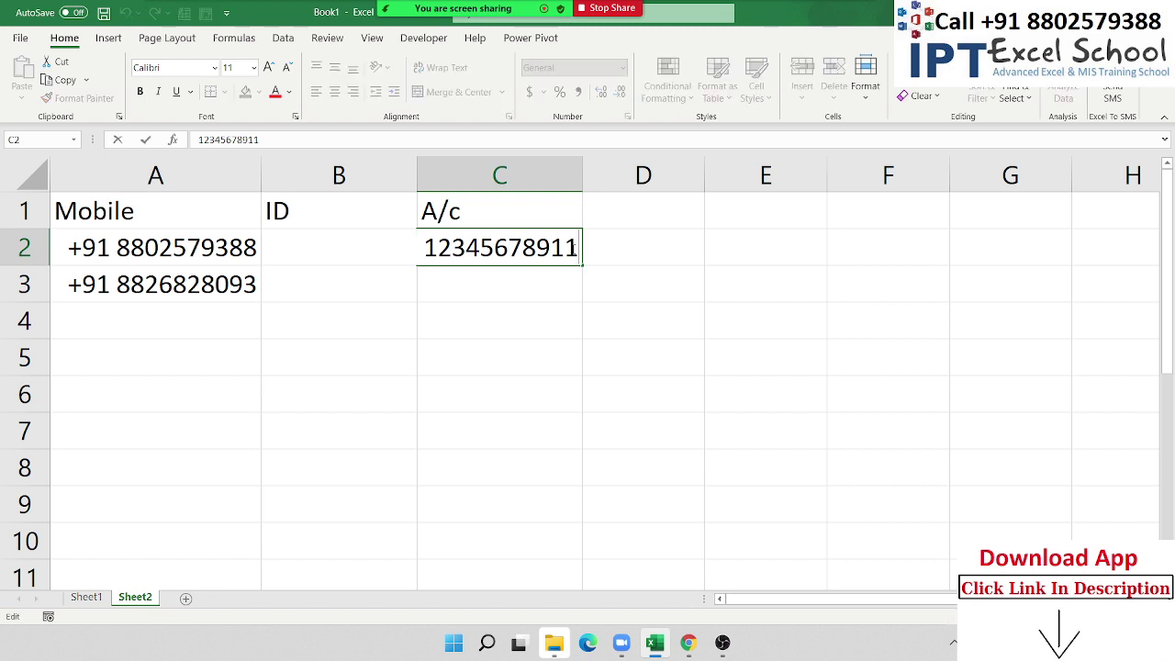
text(123)
key(Return)
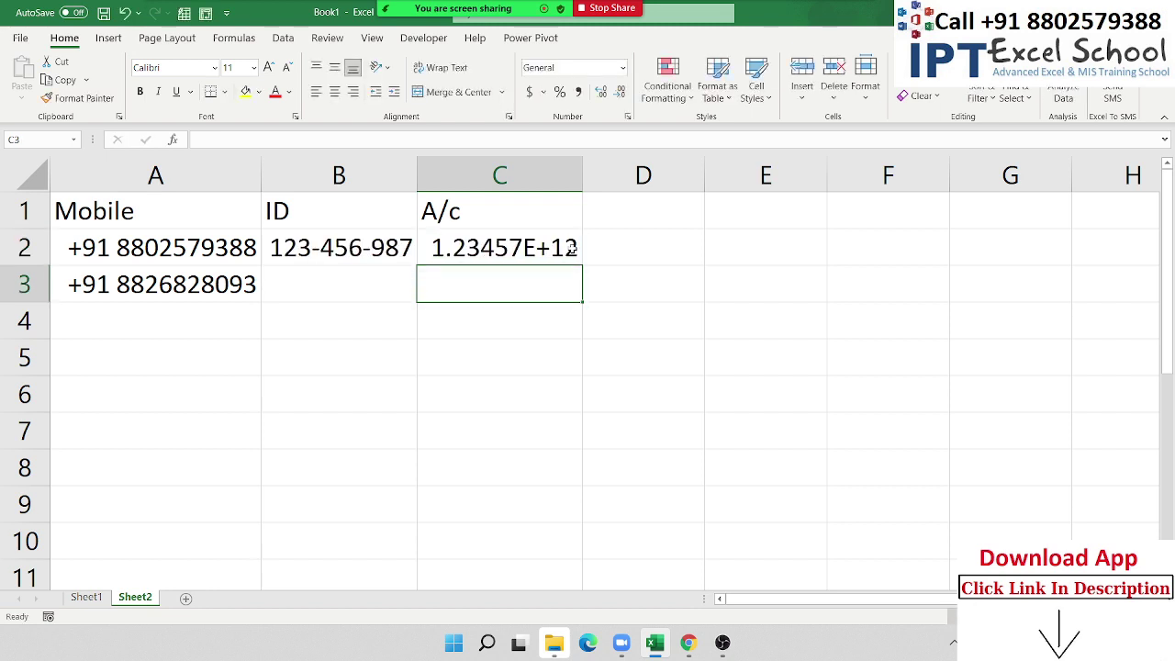
Replace General with a custom 0 format on C2 to show all 13 digits
click(556, 250)
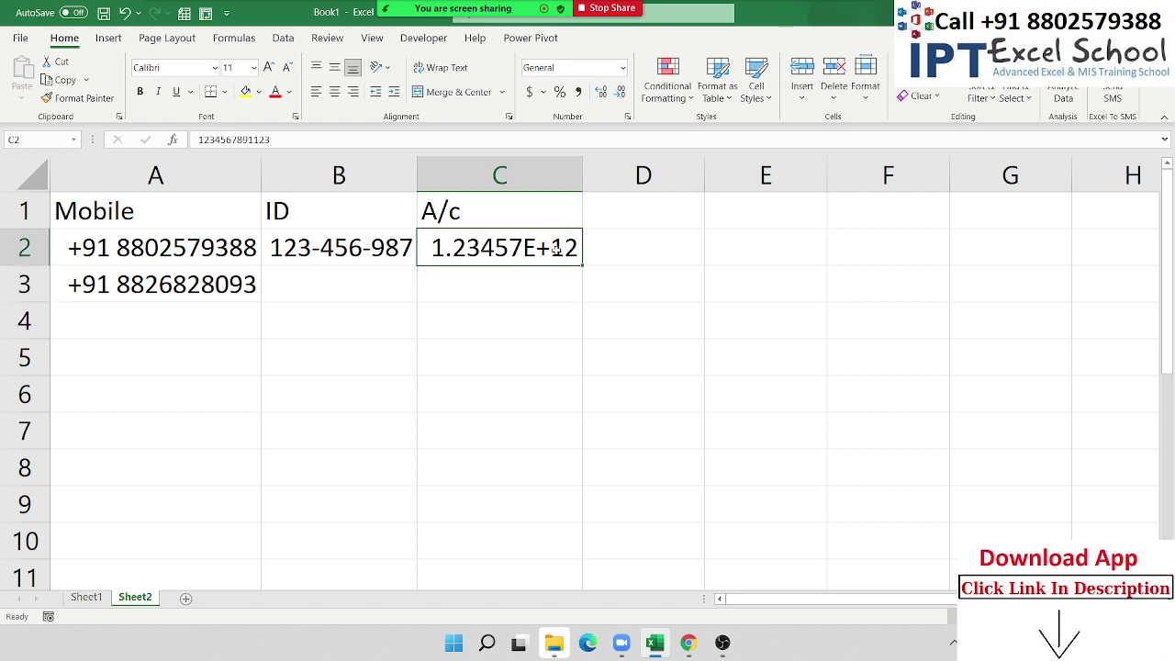
right_click(557, 254)
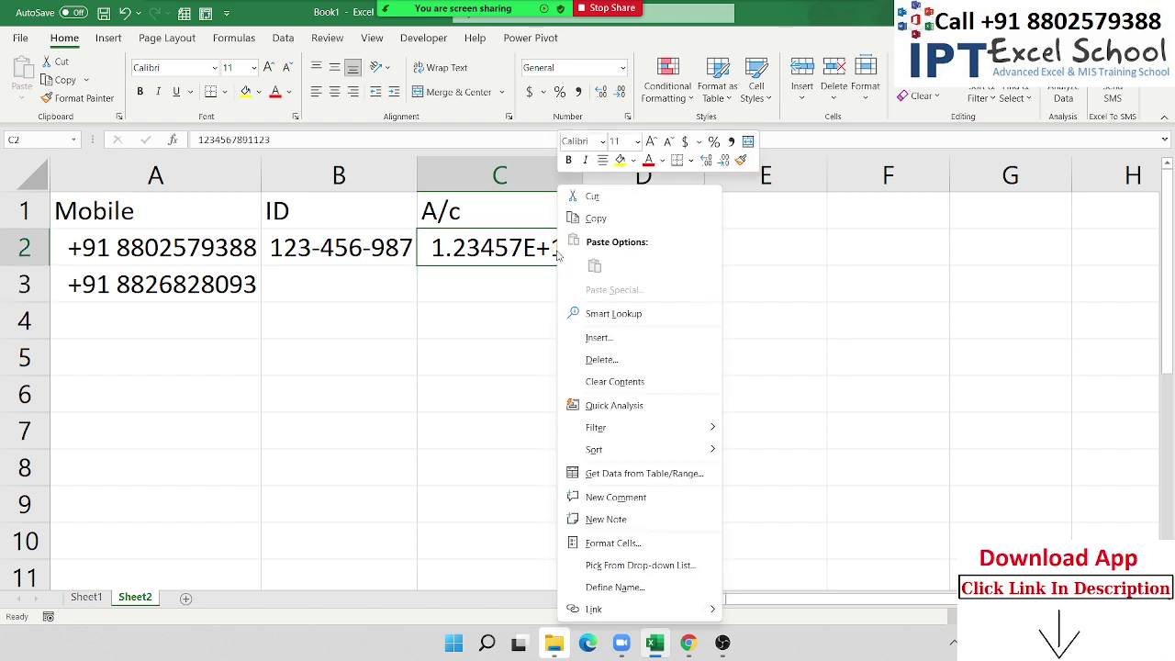
click(605, 542)
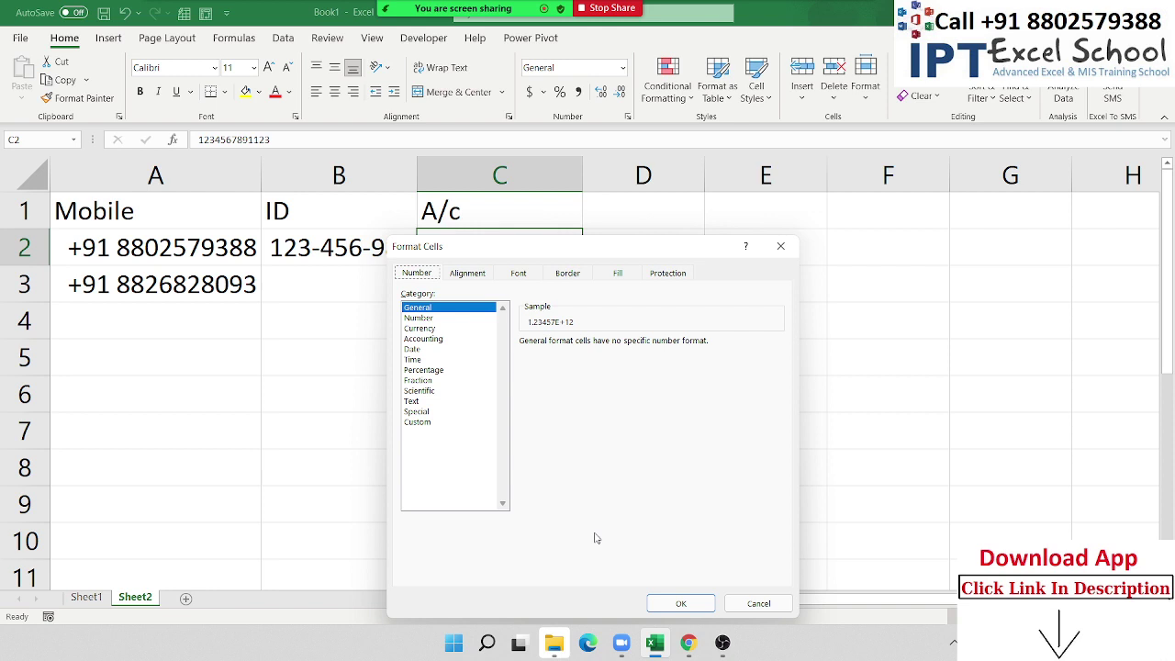
click(425, 423)
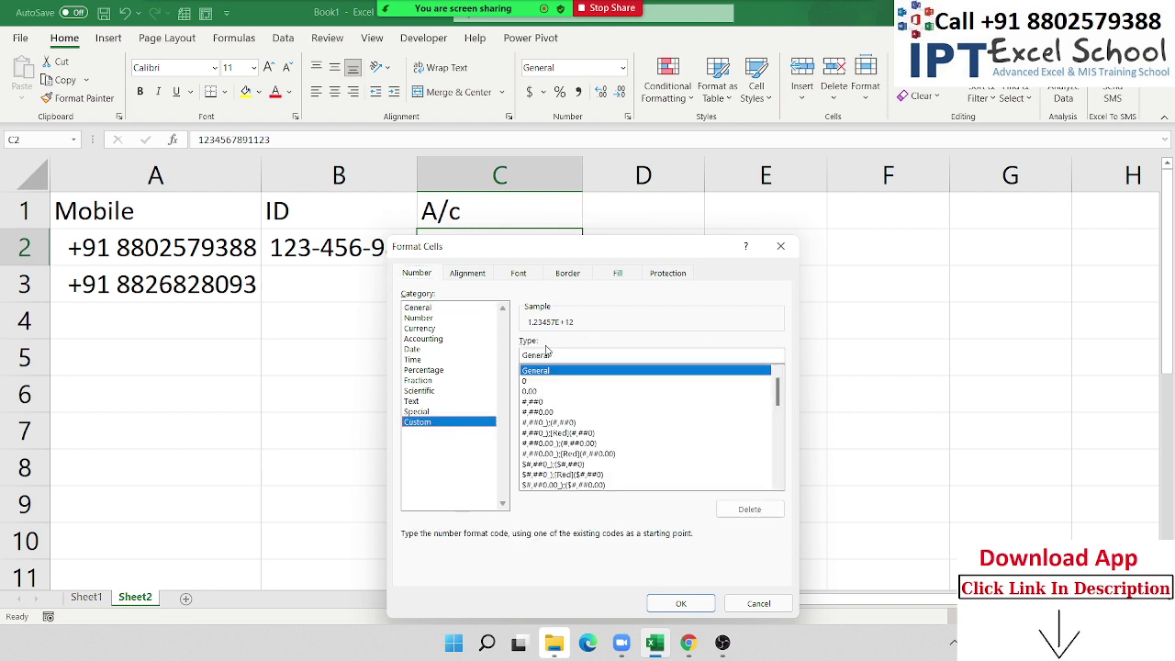
double_click(539, 354)
text(0)
key(Return)
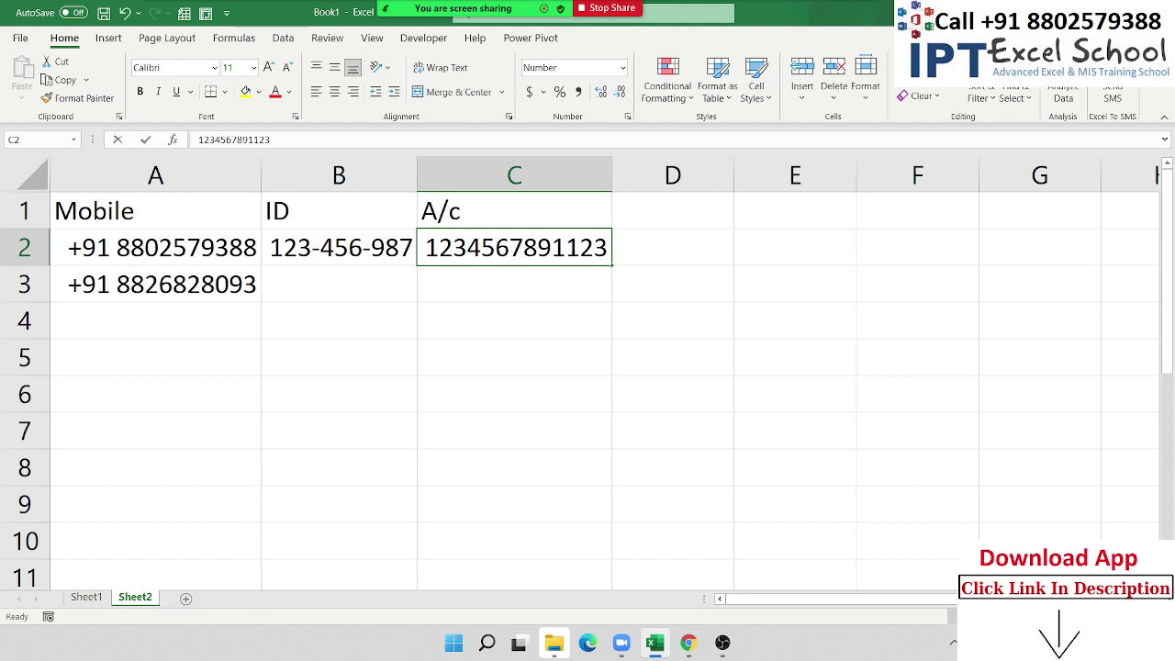
Append more digits to C2's account number and correct its trailing digit
double_click(567, 246)
text(45)
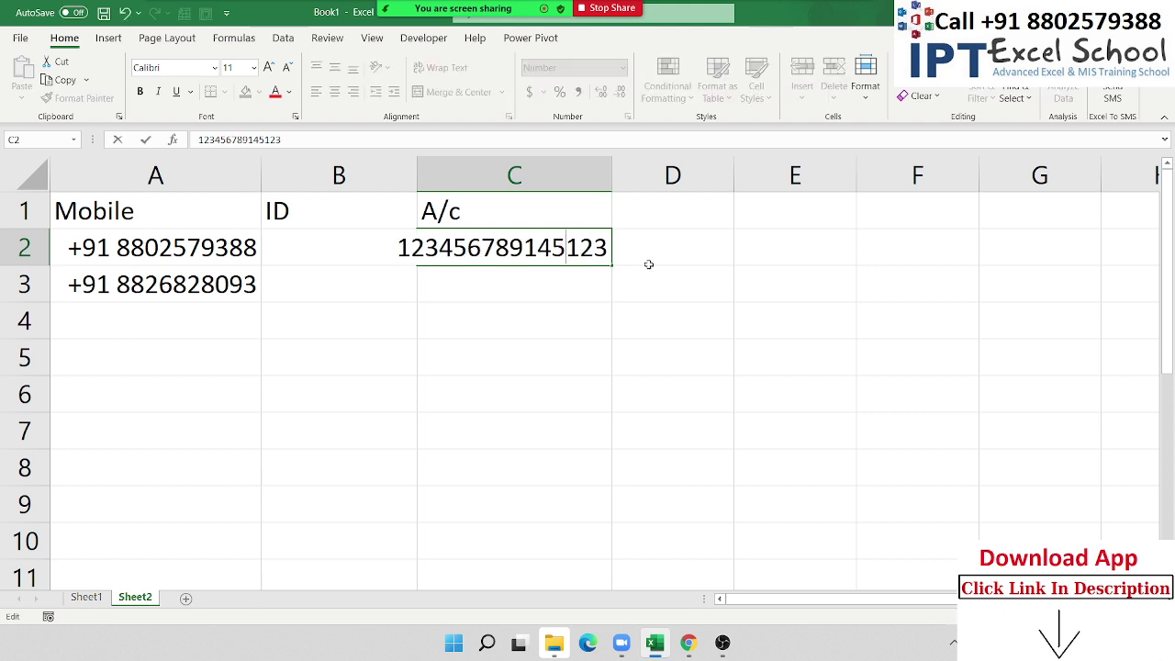
text(2)
key(Return)
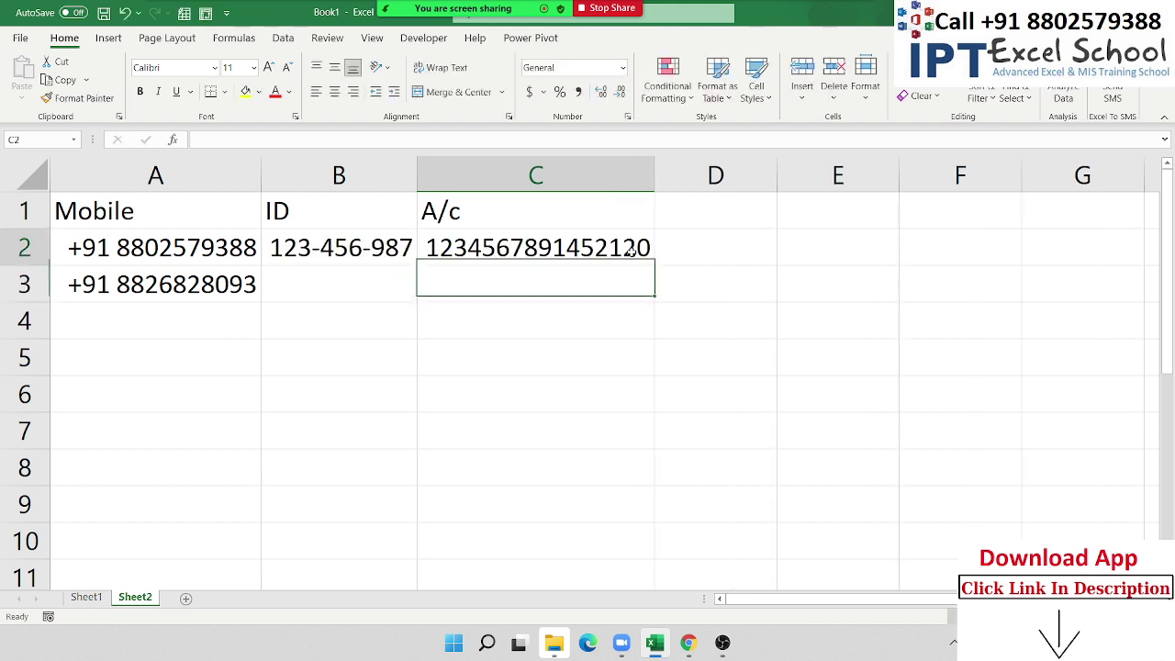
click(645, 248)
key(Delete)
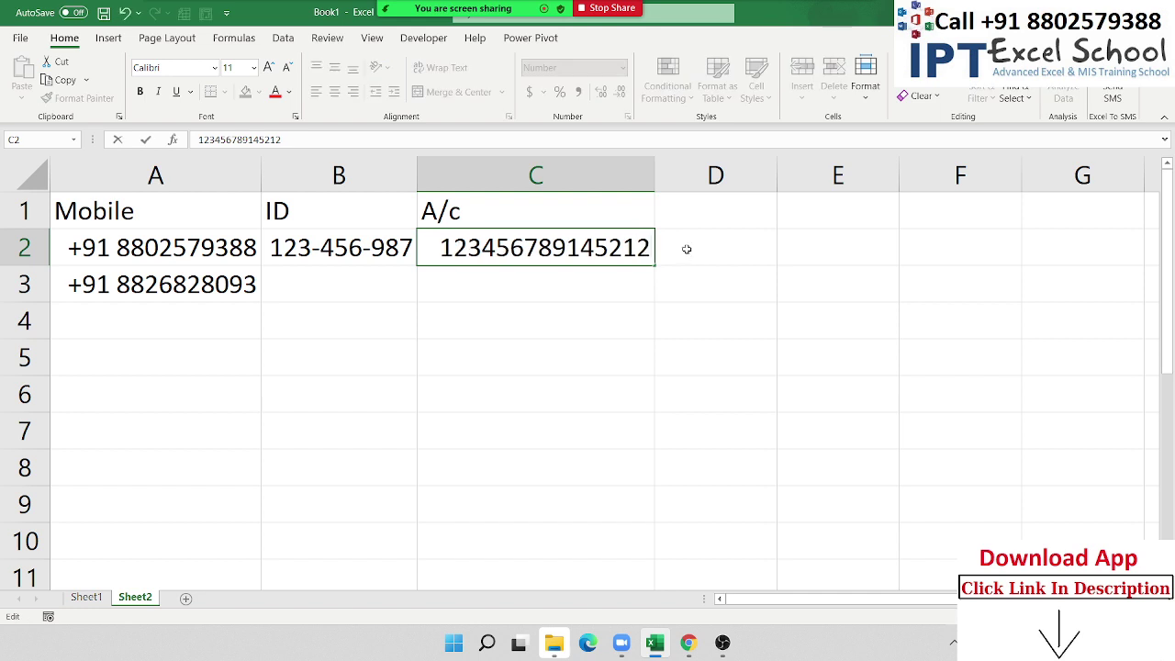
text(0)
key(Return)
Extend C2's account number to 19 digits and confirm the last four became zeros
key(Up)
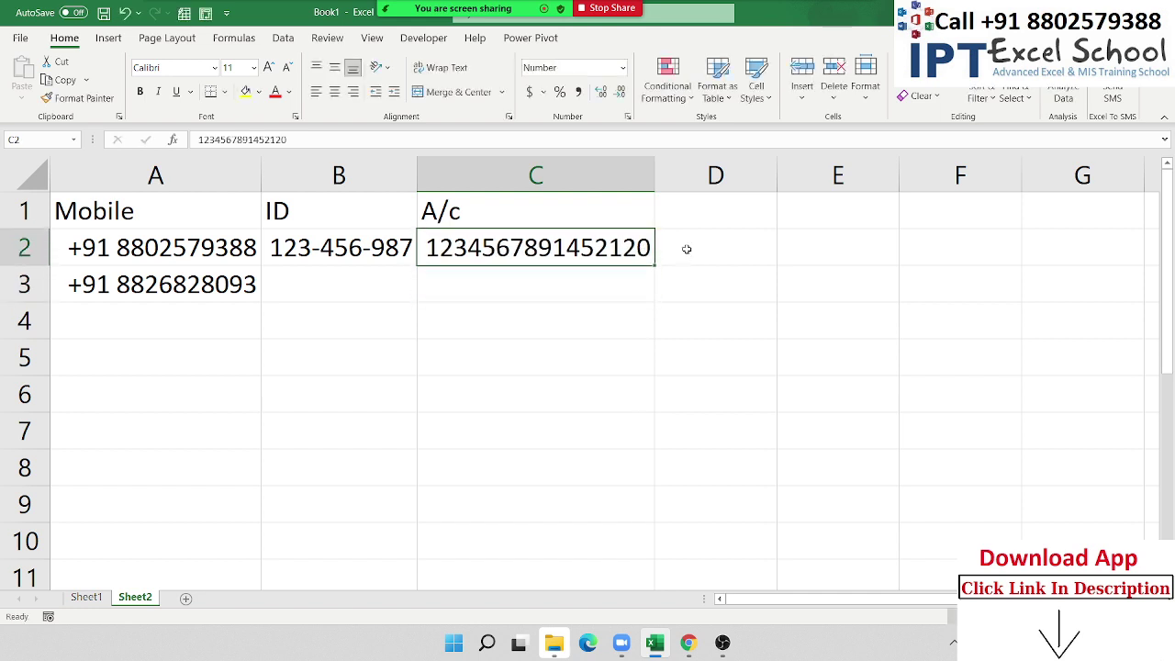
key(F2)
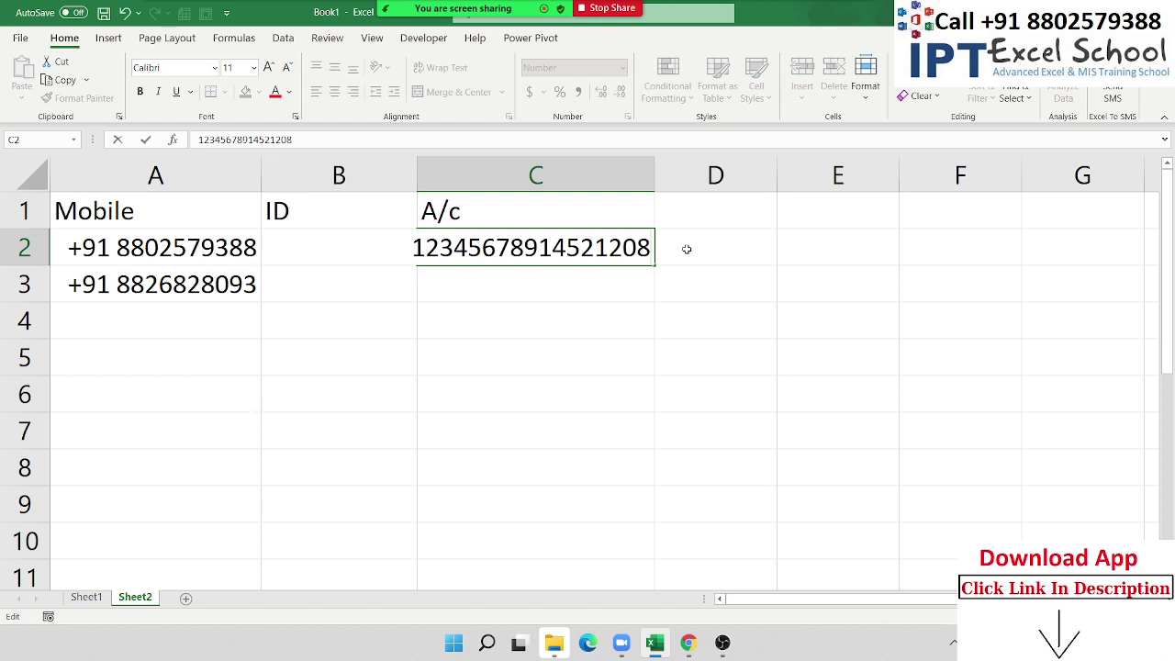
key(BackSpace)
text(8858)
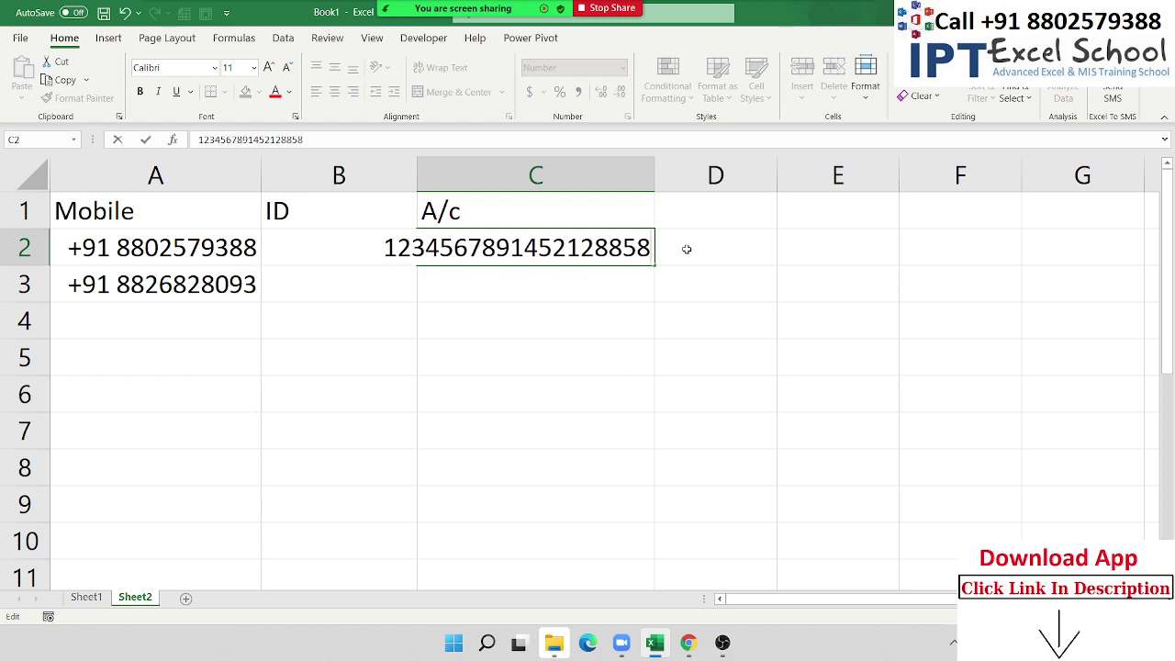
key(Return)
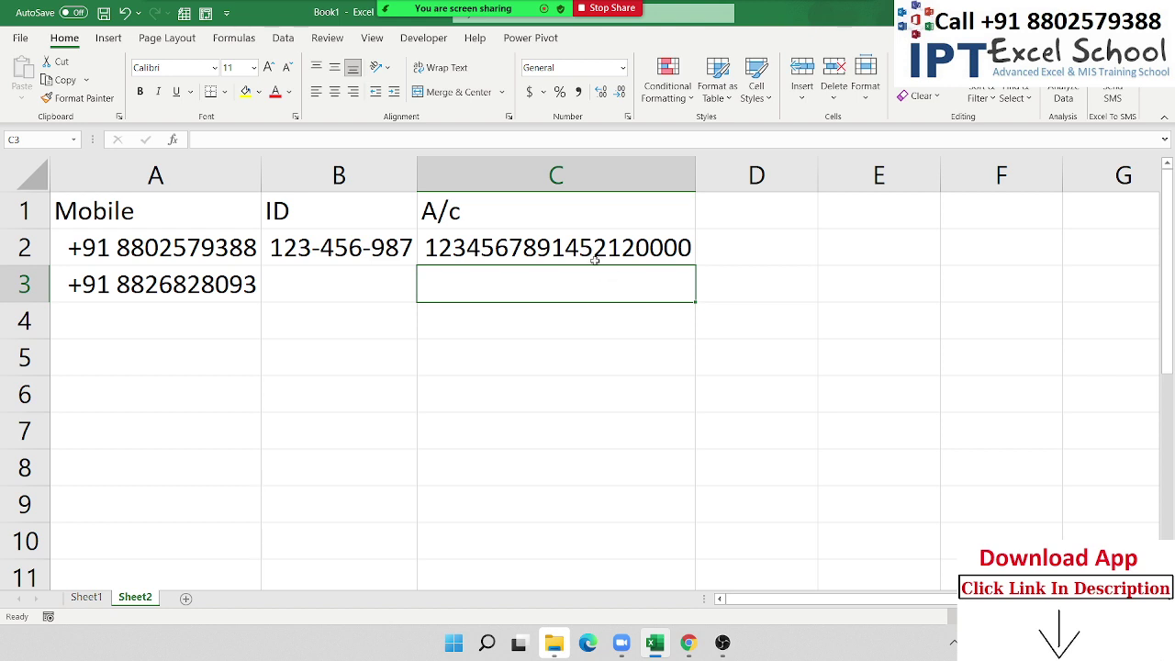
click(596, 249)
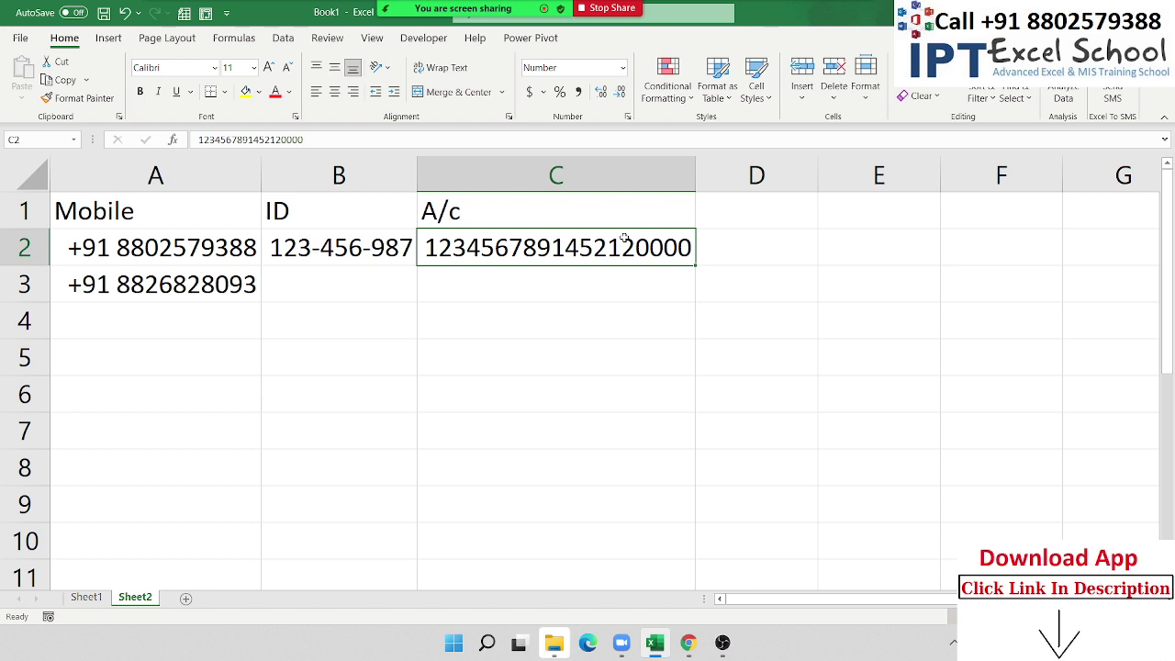
click(623, 290)
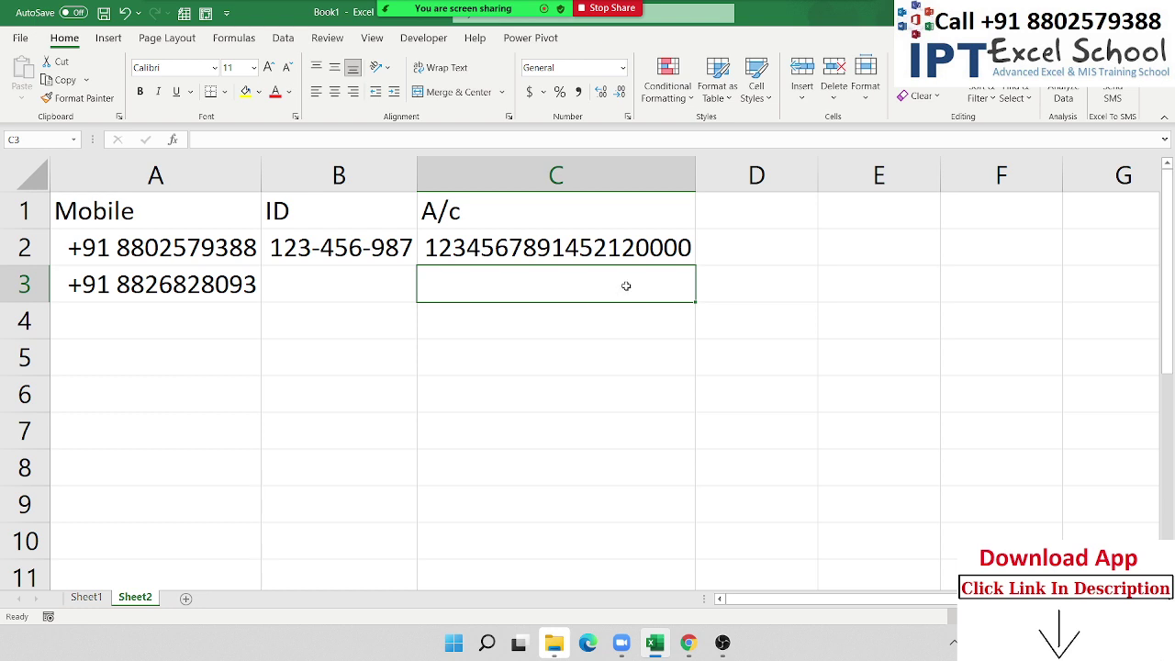
Enter 1123 as text in C3 with a leading apostrophe, cancelling a stray C4 entry
text(')
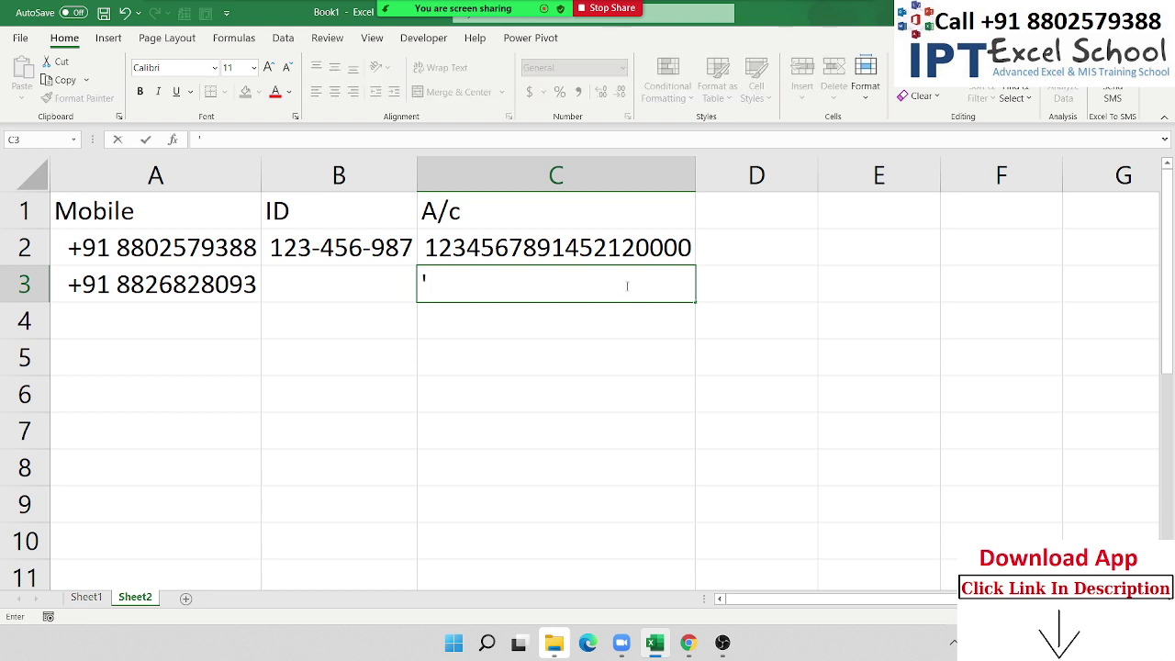
text(1123)
key(Return)
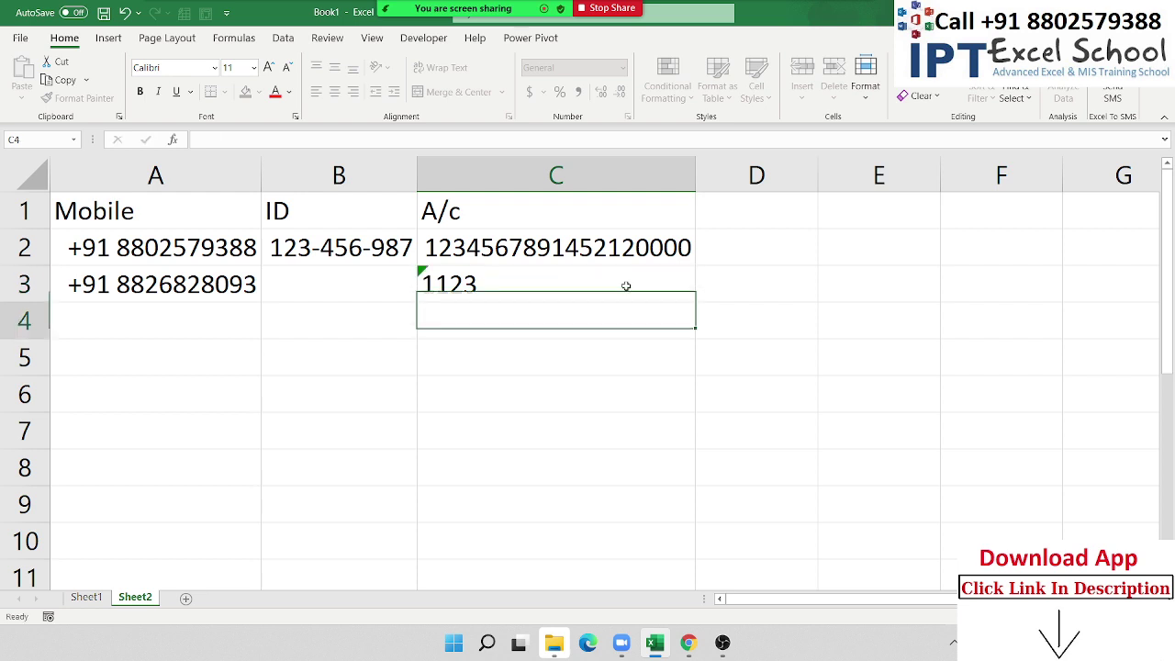
text(454)
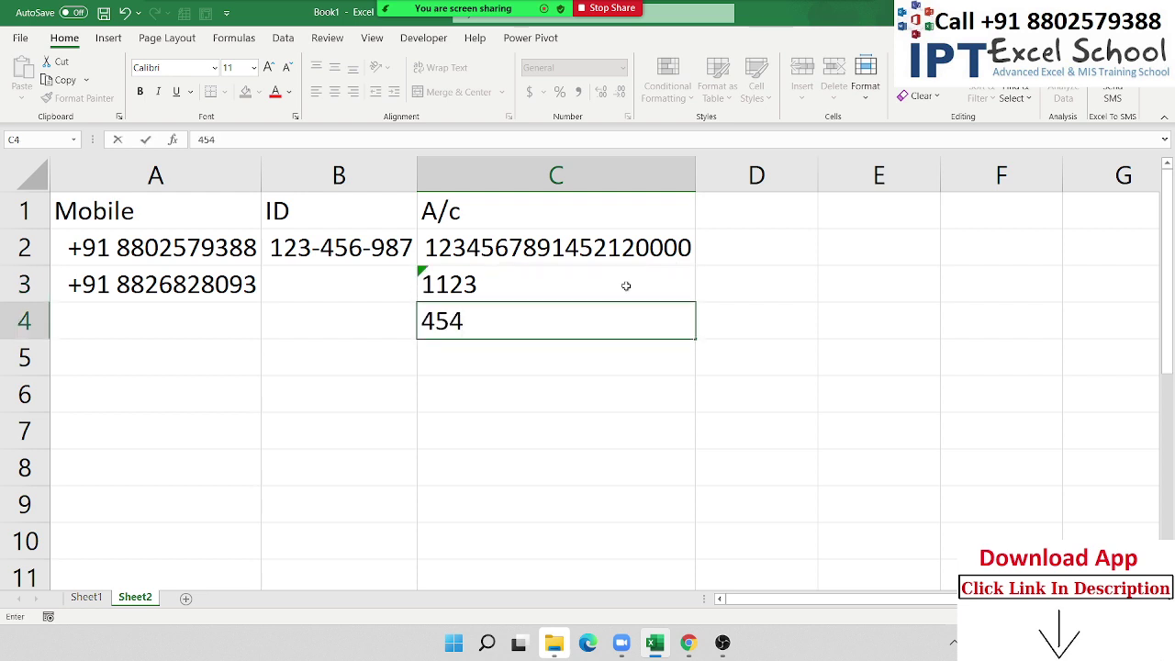
text(6516546)
key(Escape)
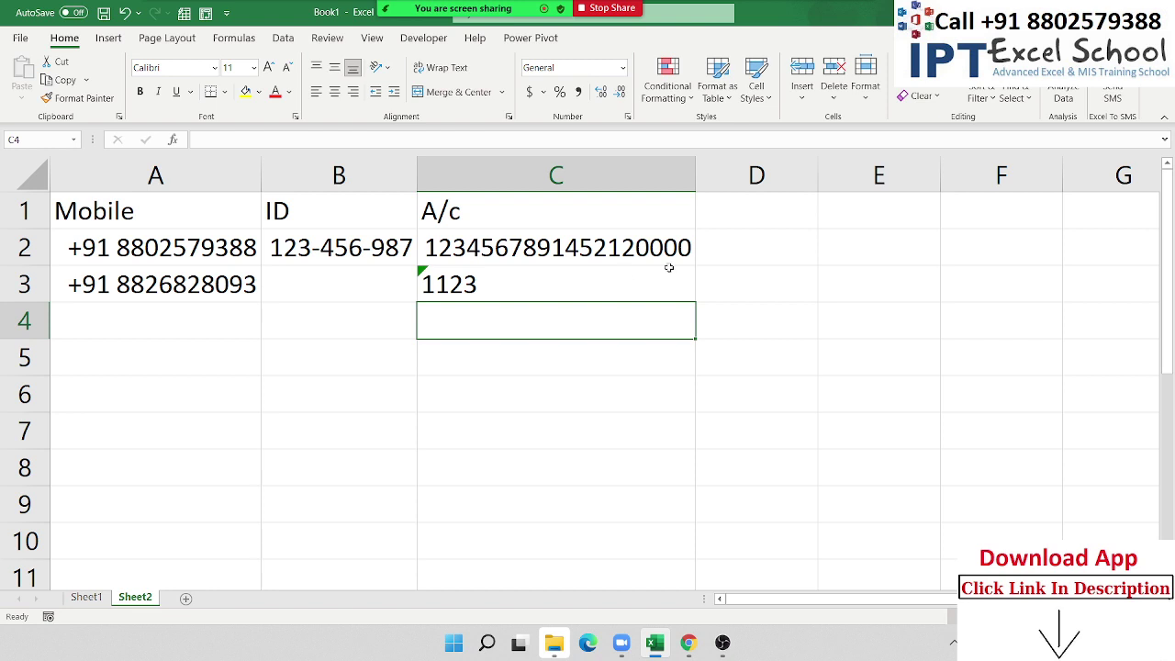
key(Up)
key(Up)
key(Up)
click(653, 296)
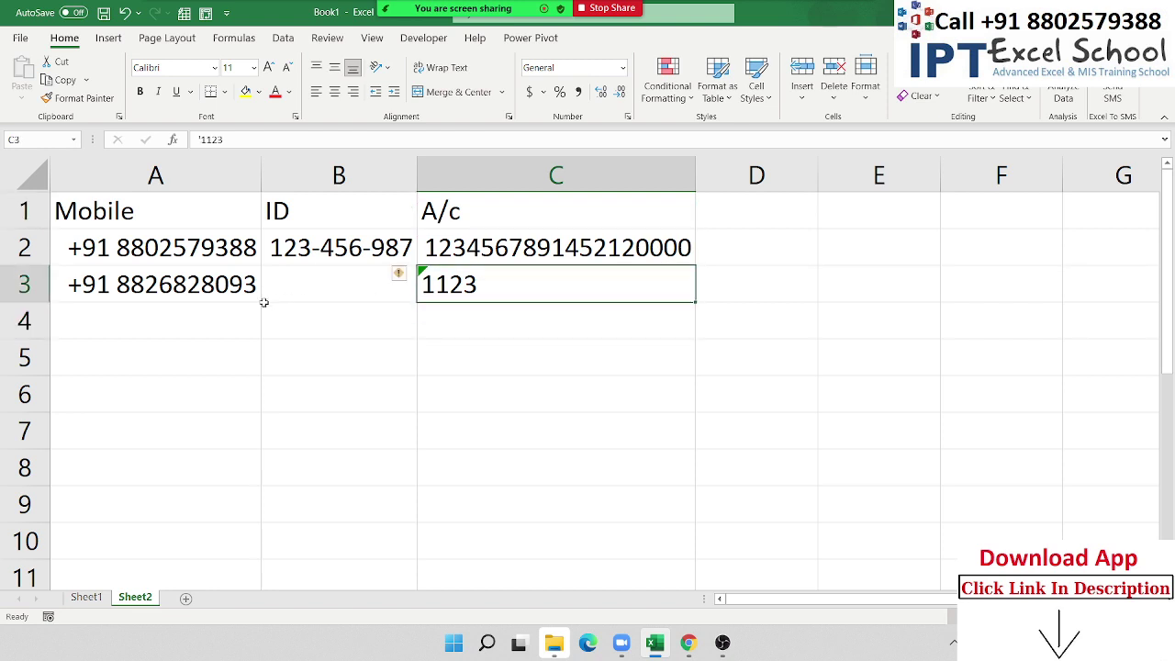
Extend C3's text into a long account number and check stored values in C3 and B2
double_click(500, 290)
text(1316)
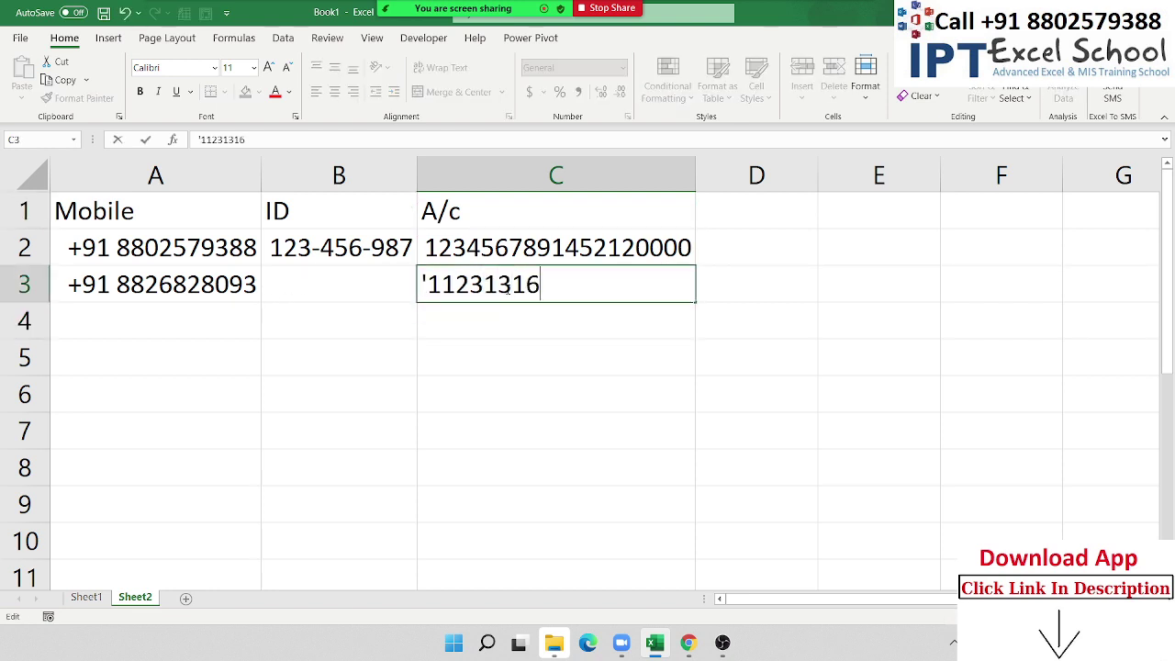
text(461231234561312646464)
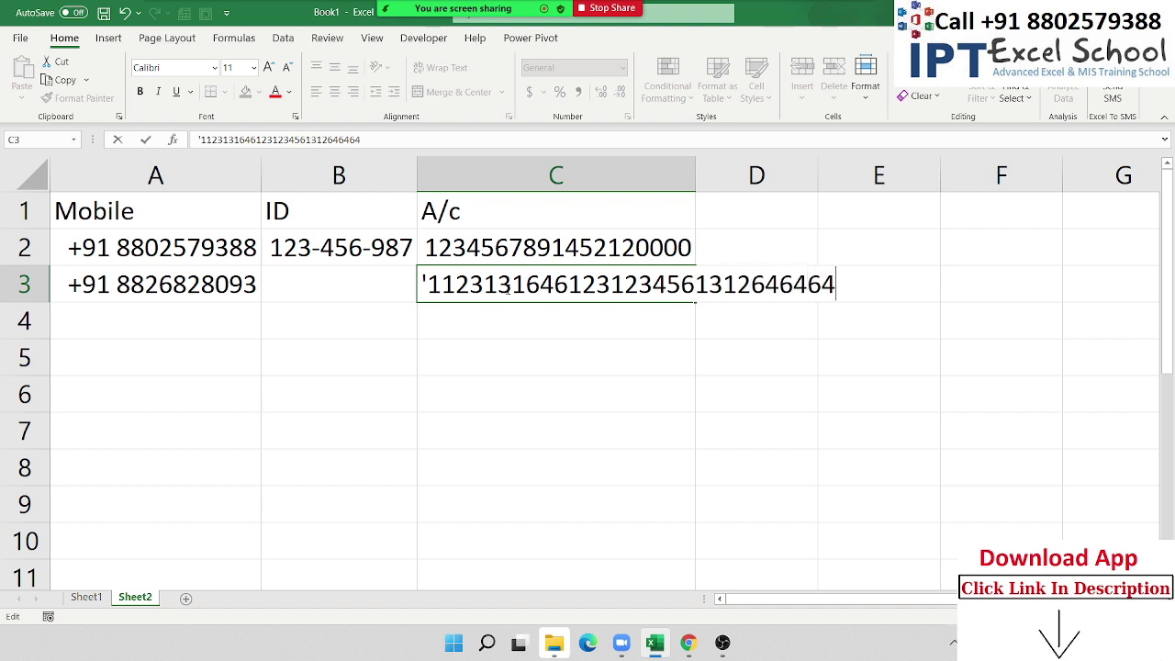
key(Return)
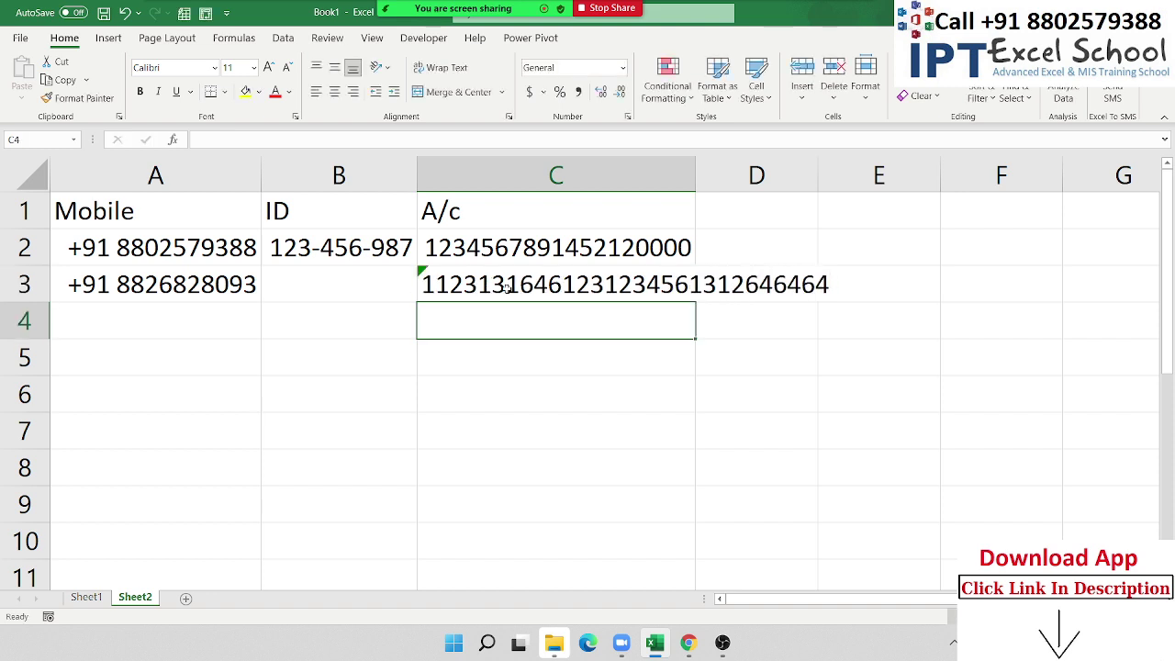
click(507, 286)
click(503, 307)
click(767, 226)
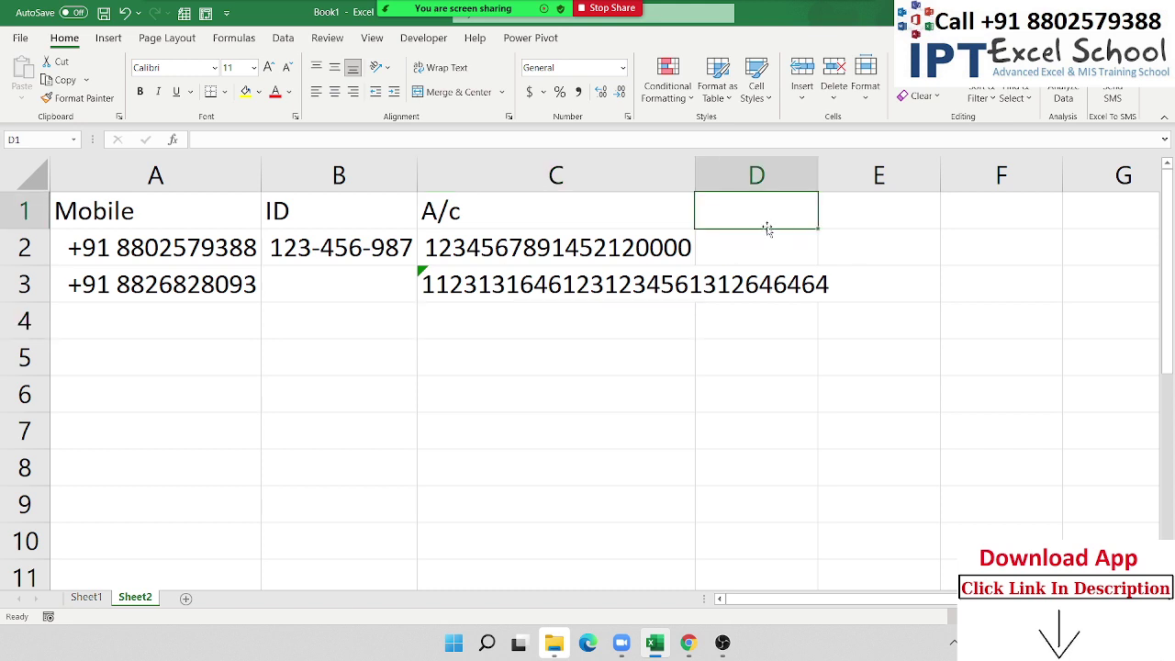
click(319, 242)
AutoFit column C so the full account numbers are visible
click(698, 175)
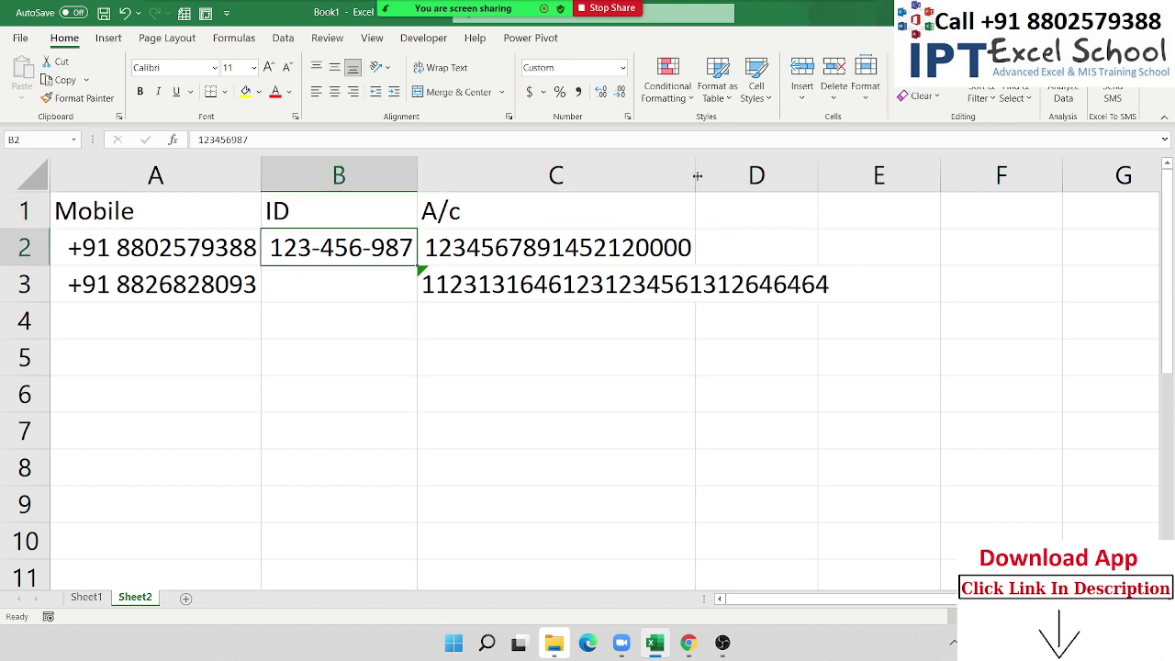
double_click(697, 176)
click(228, 310)
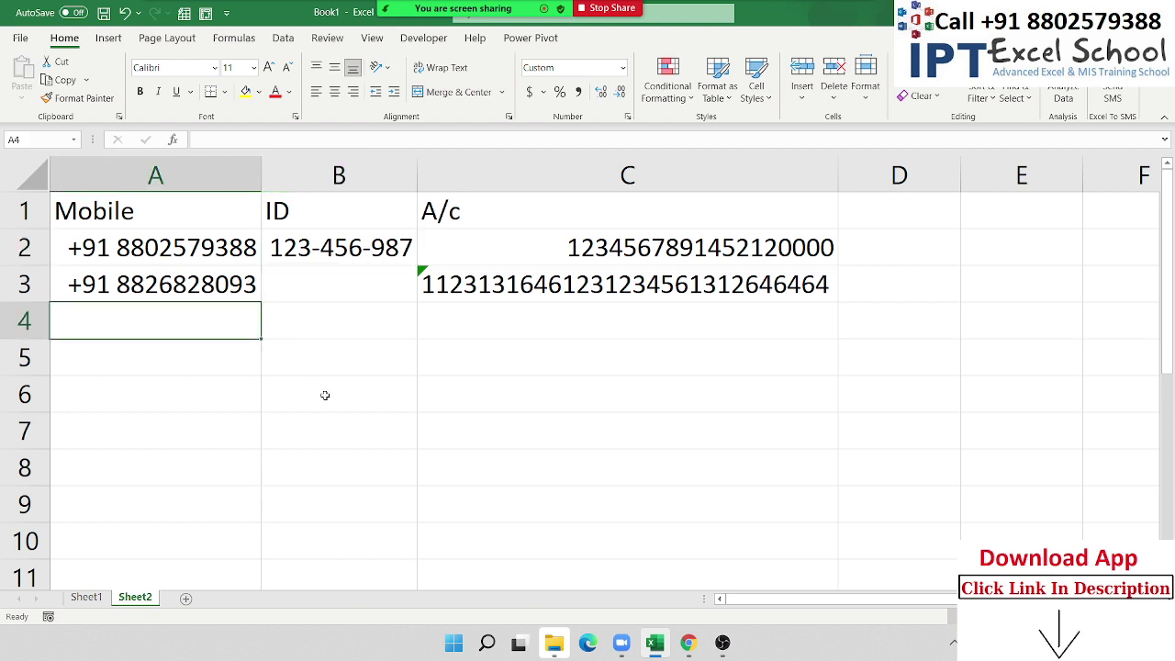
Re-enter 88 as the mobile number in cell A3
key(Up)
text(88)
key(Return)
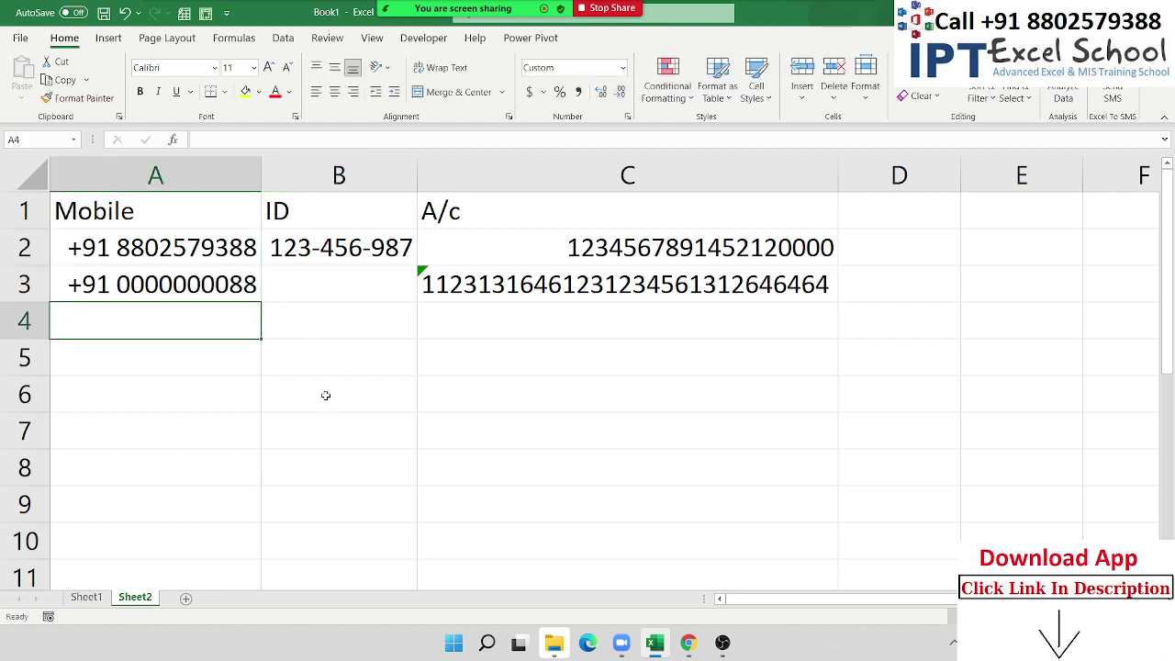
click(149, 292)
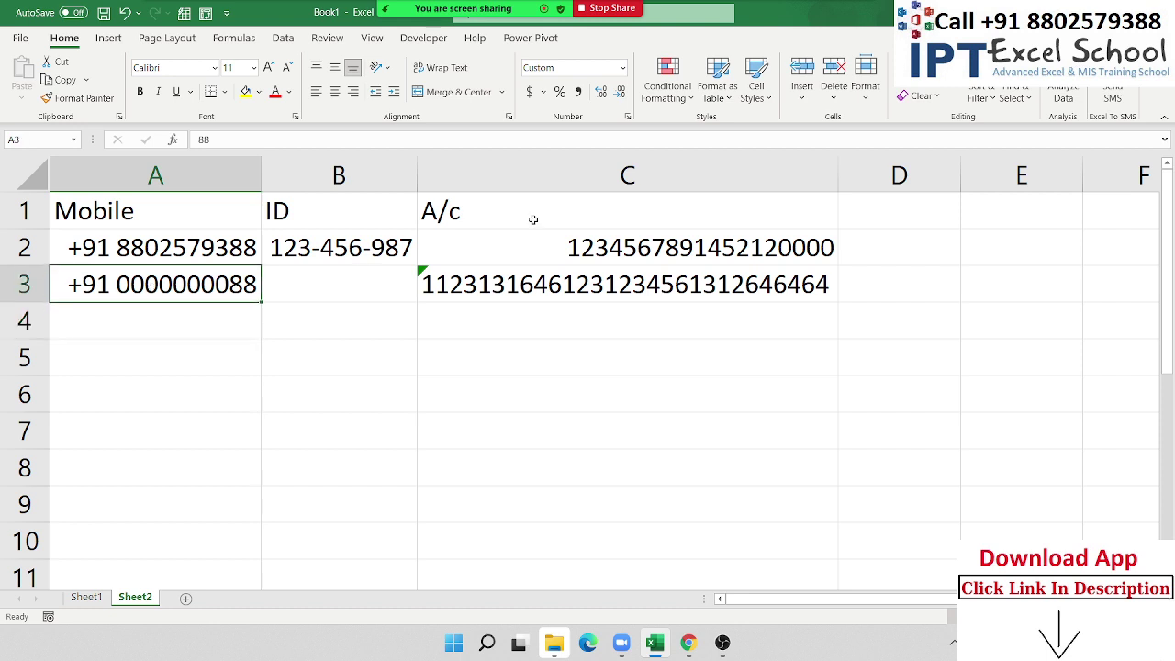
Change A2:A3's custom format to +91 followed by # placeholders instead of zeros
drag(157, 237, 176, 287)
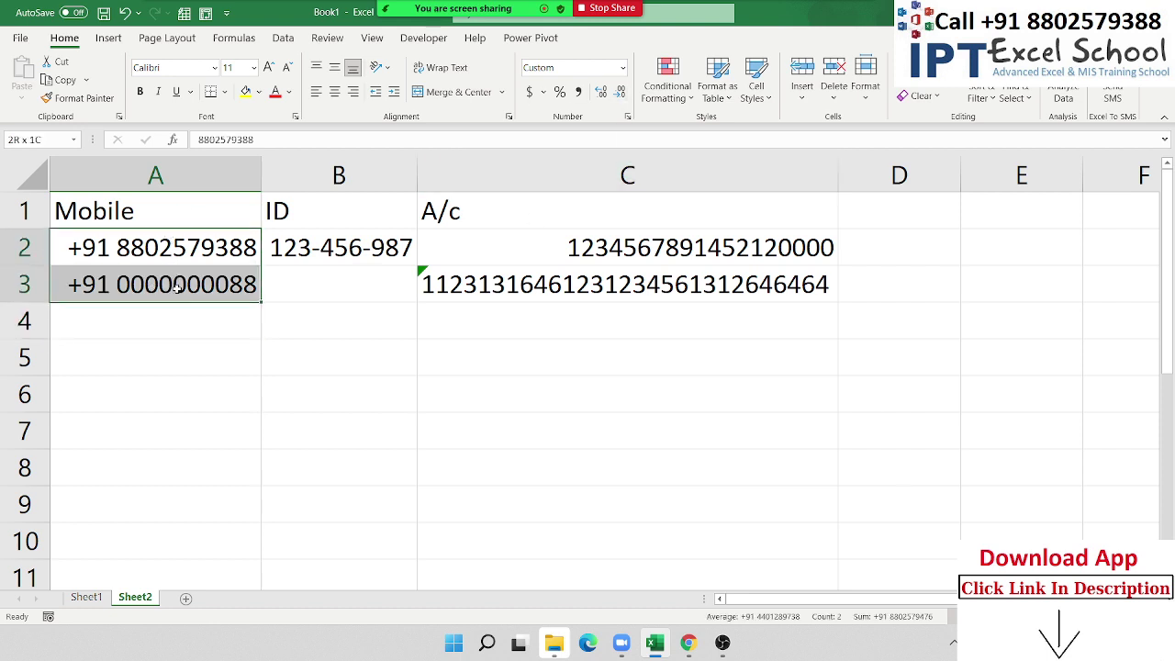
click(627, 117)
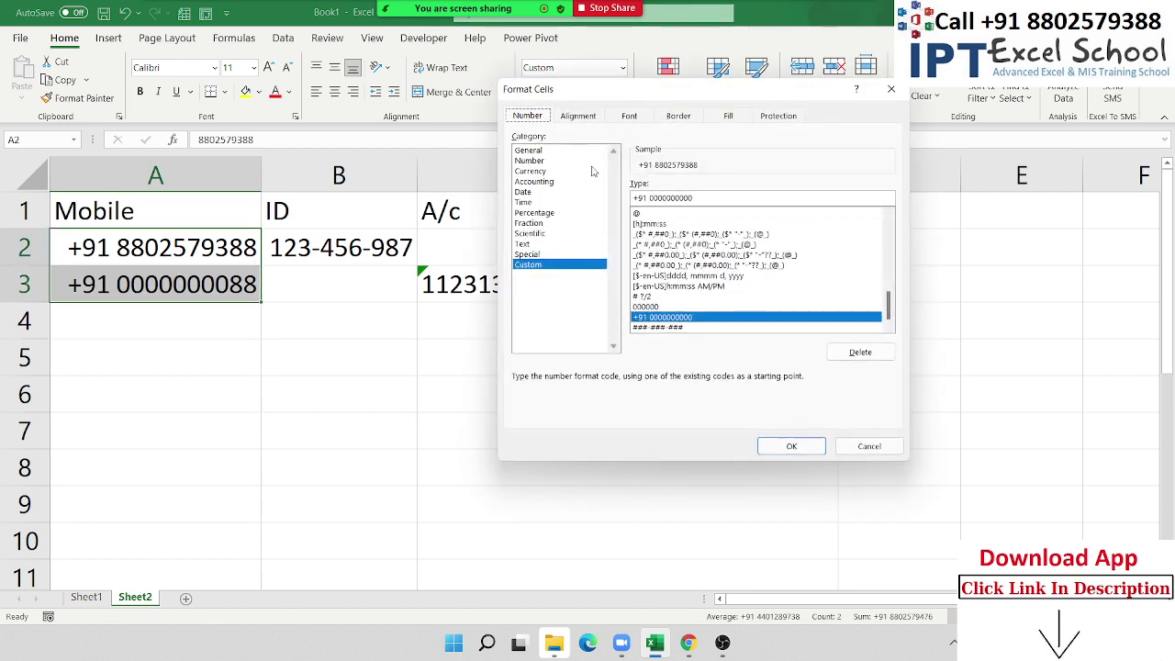
double_click(670, 198)
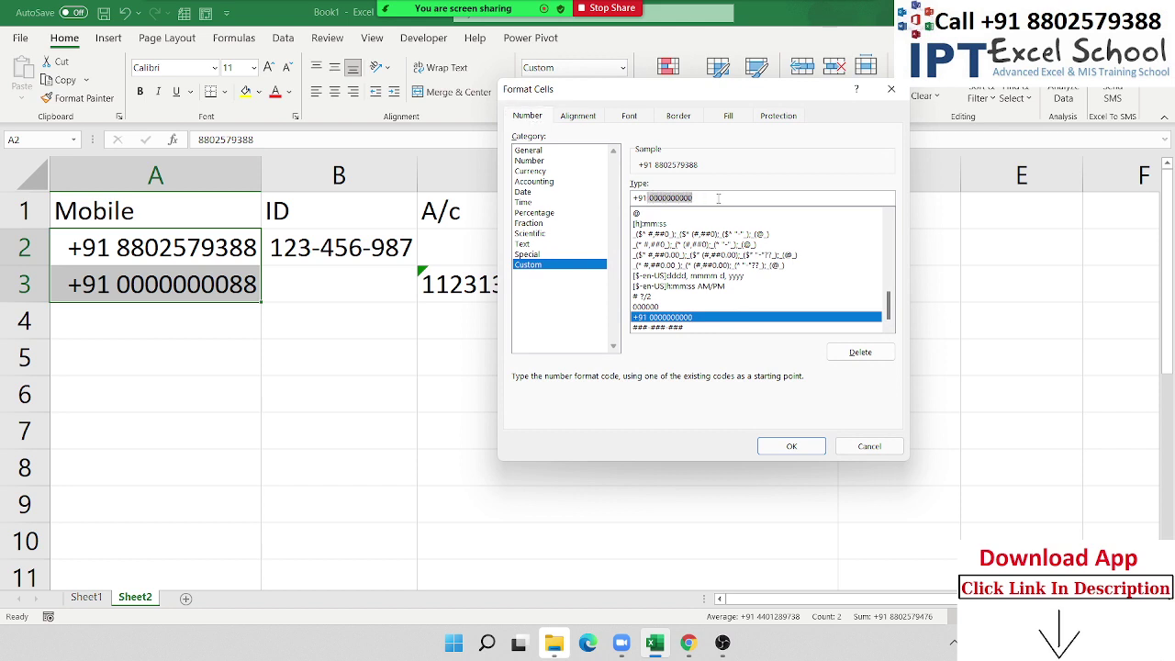
click(718, 198)
key(BackSpace)
key(BackSpace)
key(BackSpace)
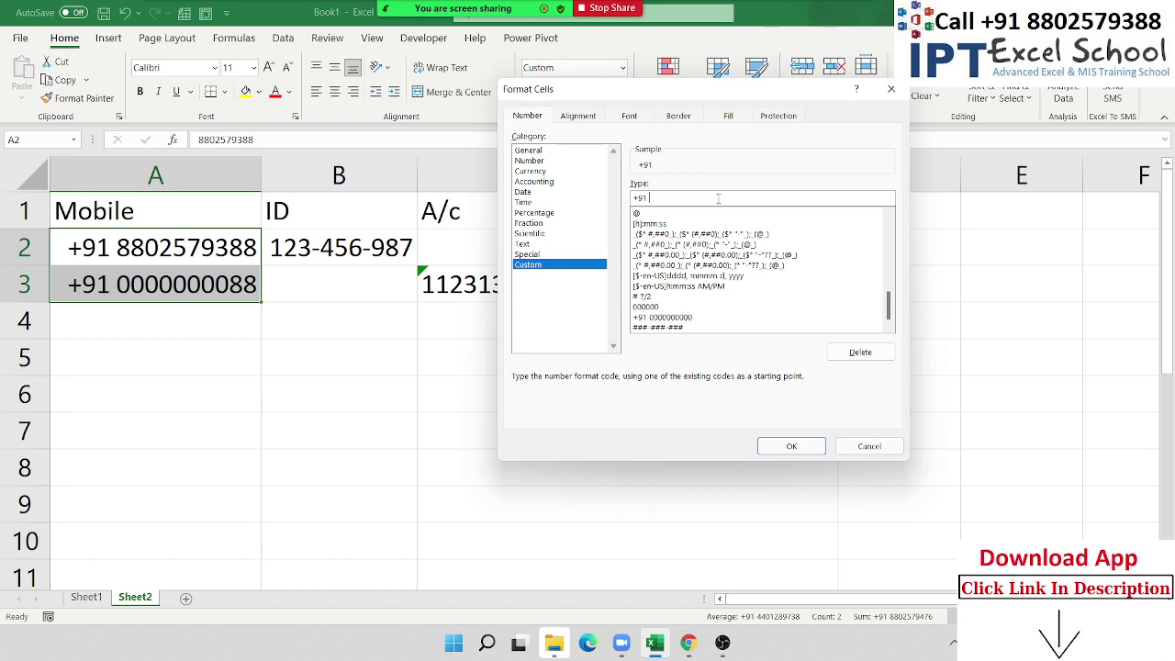
text(####)
text(######)
key(Return)
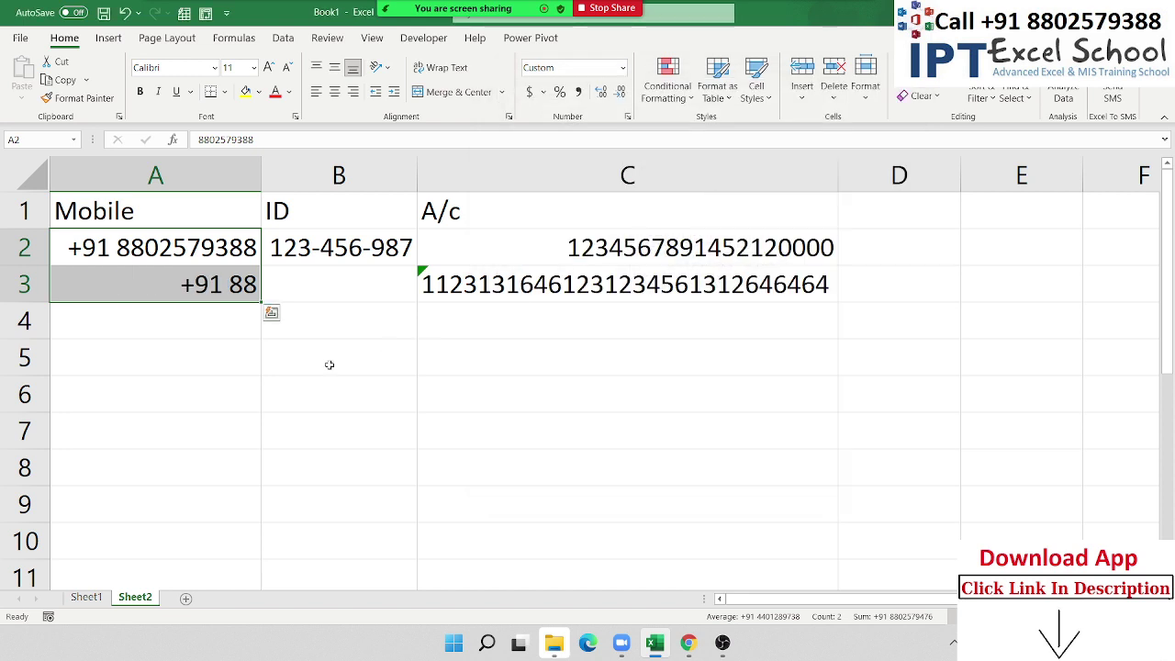
scroll(300, 373, down, 1)
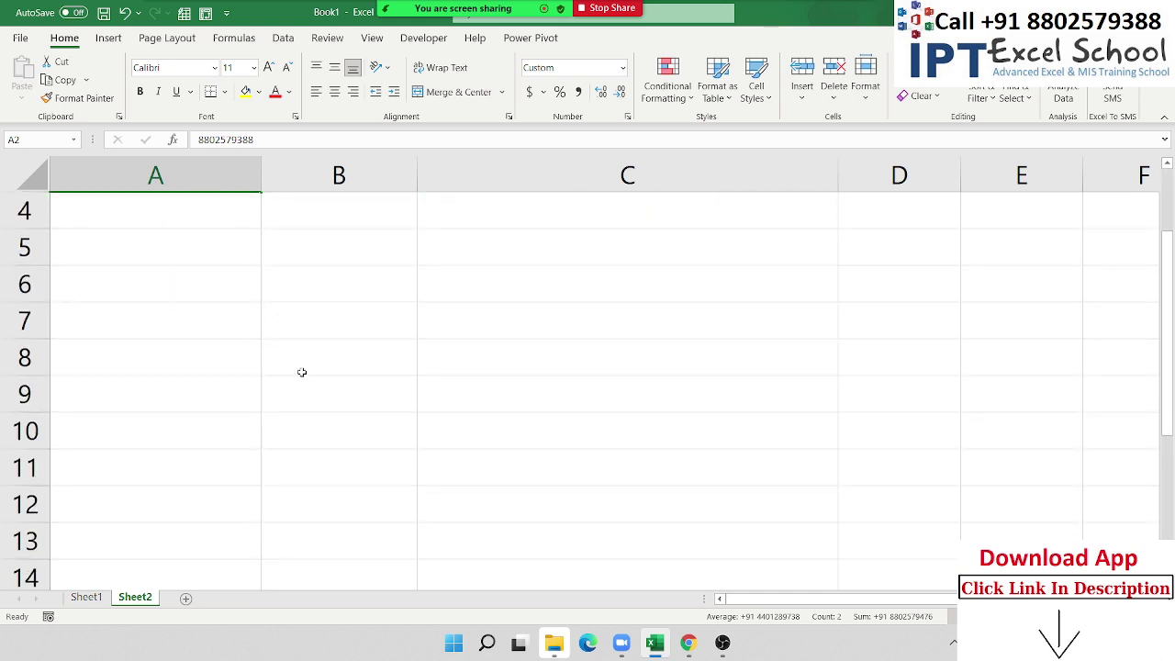
Enter 1500 in B7, then overwrite it with the text MRP 1500
click(321, 329)
text(1500)
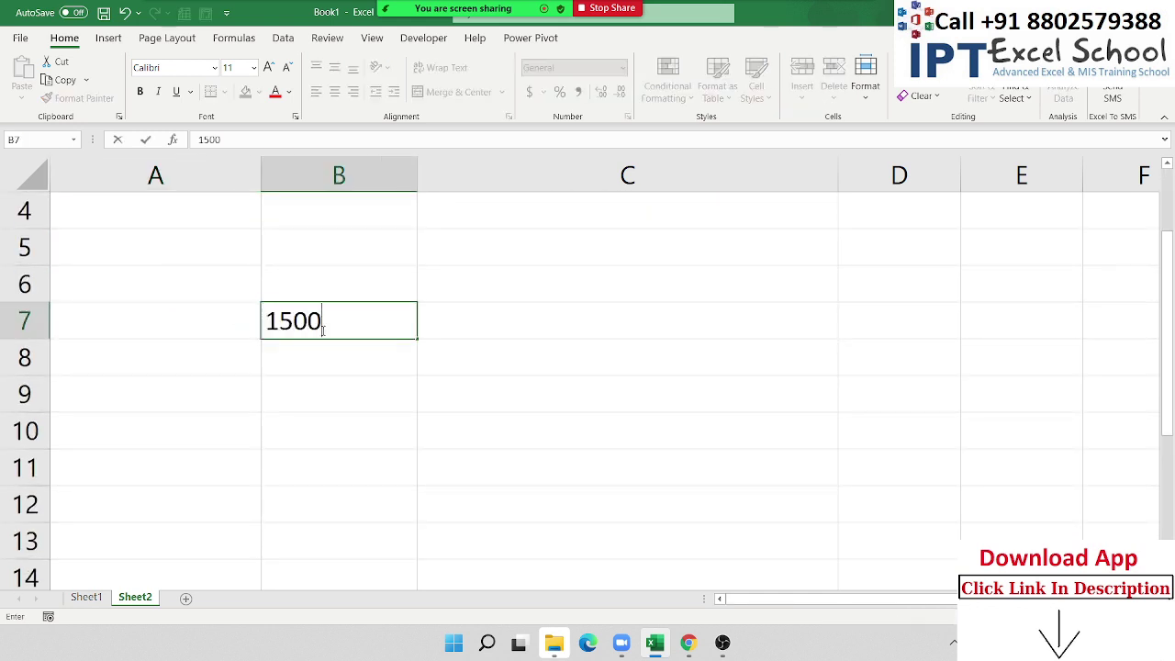
key(Return)
click(321, 330)
text(M)
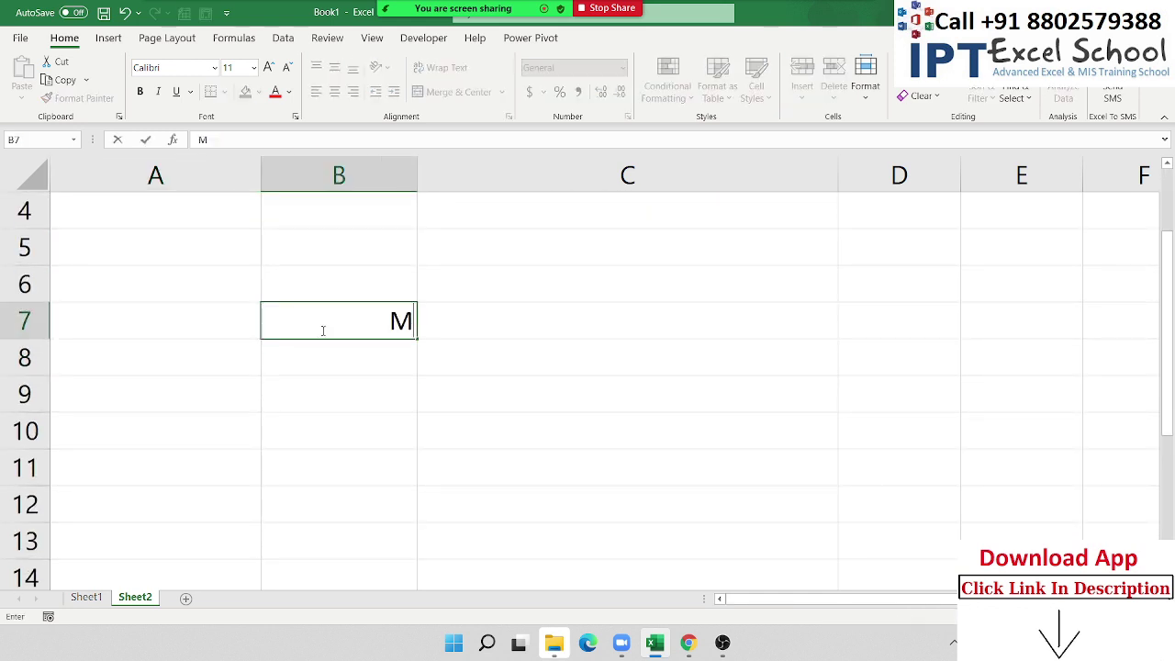
text(RP 1500)
key(Return)
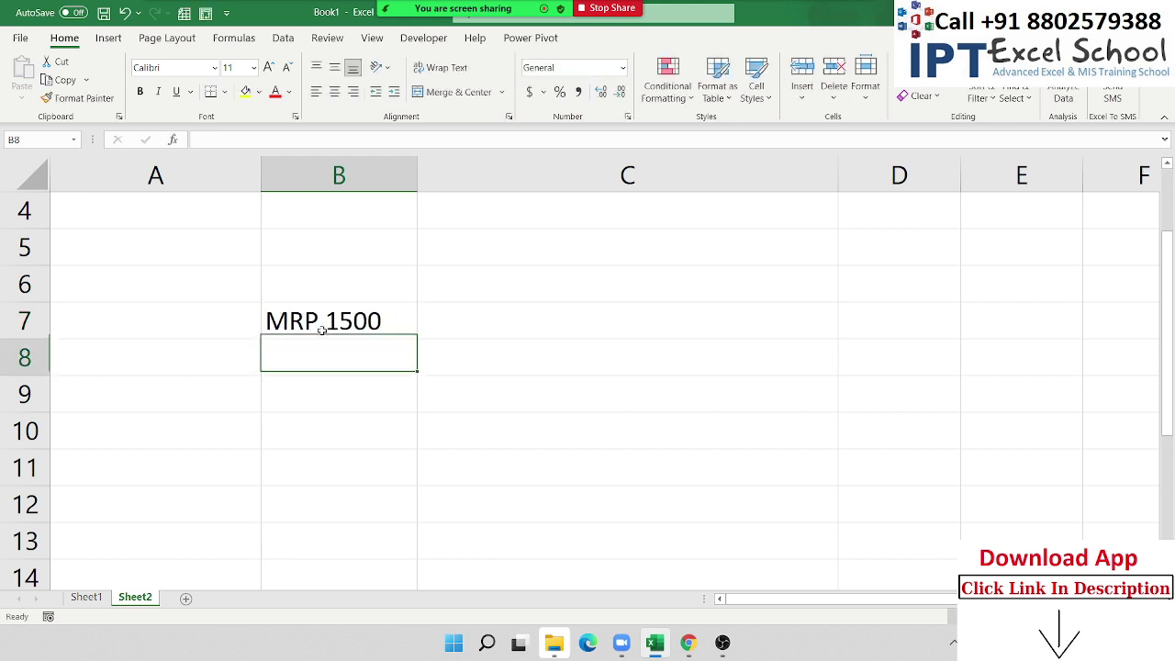
Enter =B7+23 in B8, see the #VALUE! error, then clear B8
text(=)
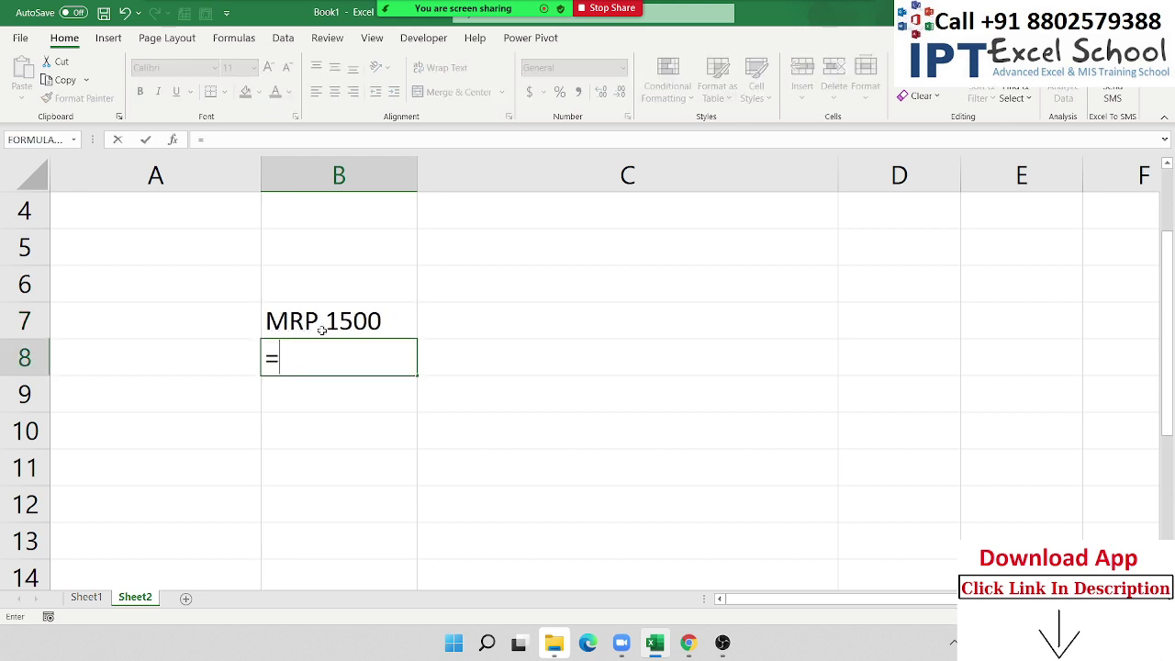
click(321, 330)
text(+23)
key(Return)
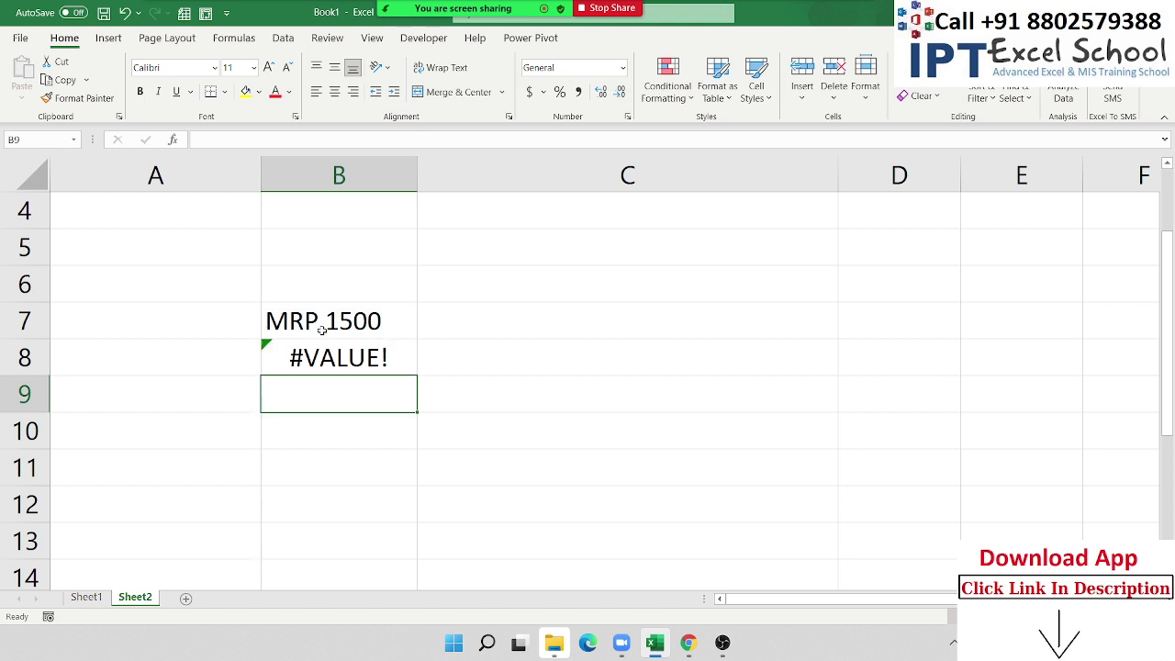
key(Up)
key(Delete)
Replace B7's text with the plain number 1500
key(Up)
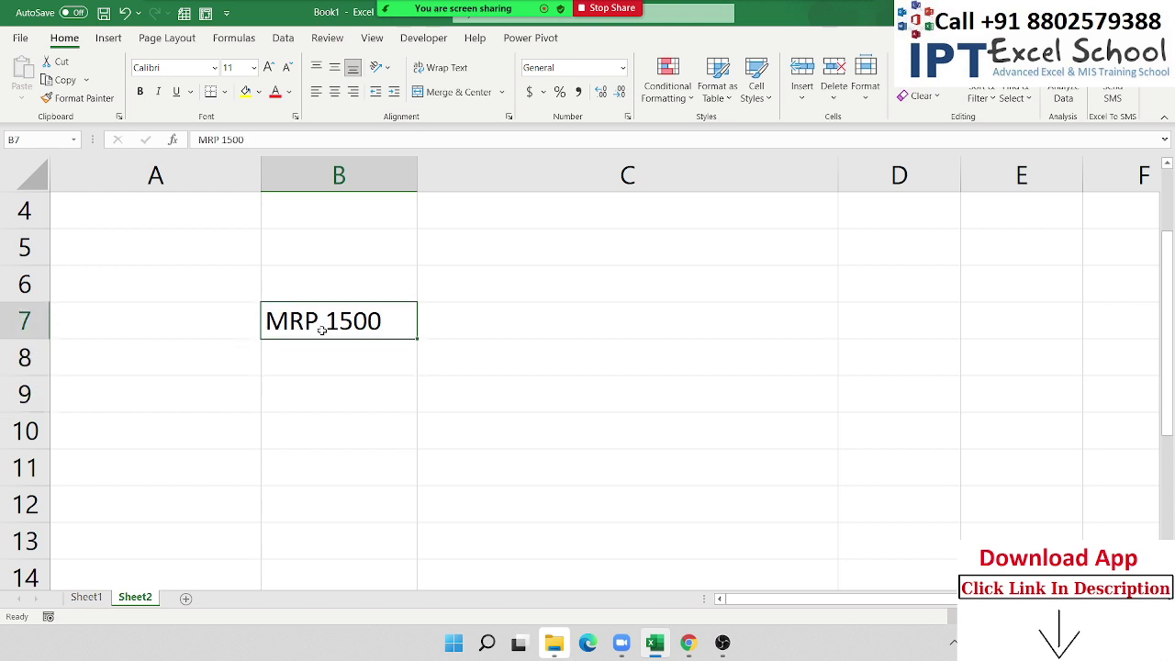
text(1500)
key(Return)
key(Up)
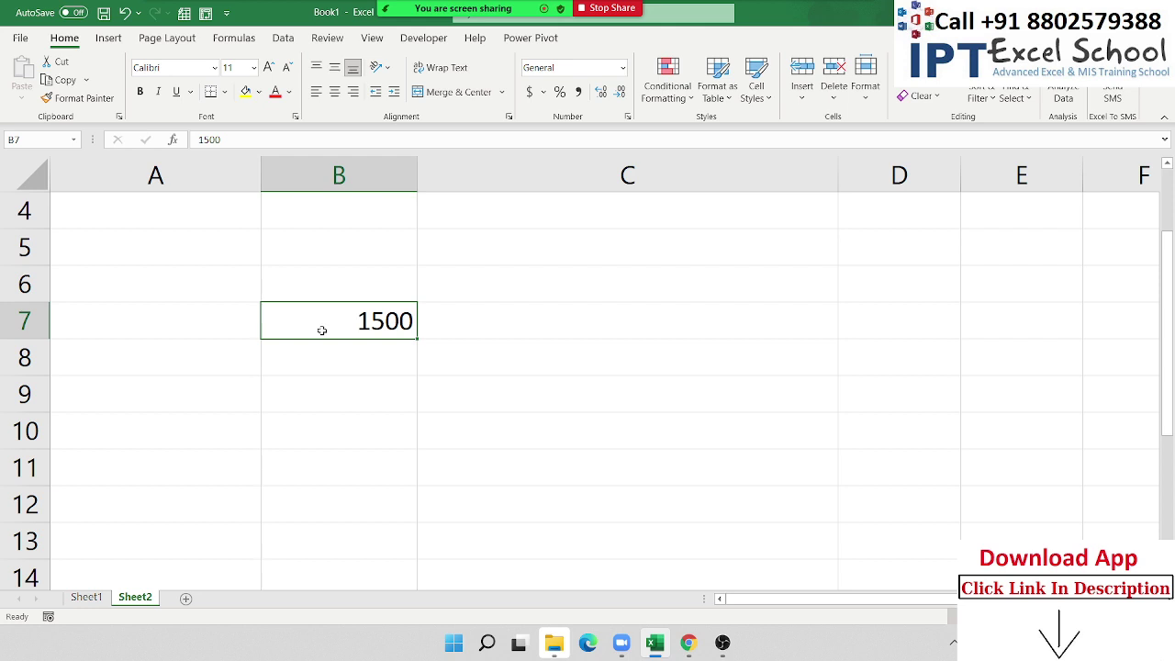
Replace B7's General format with the custom code "MRP"
click(629, 116)
click(540, 264)
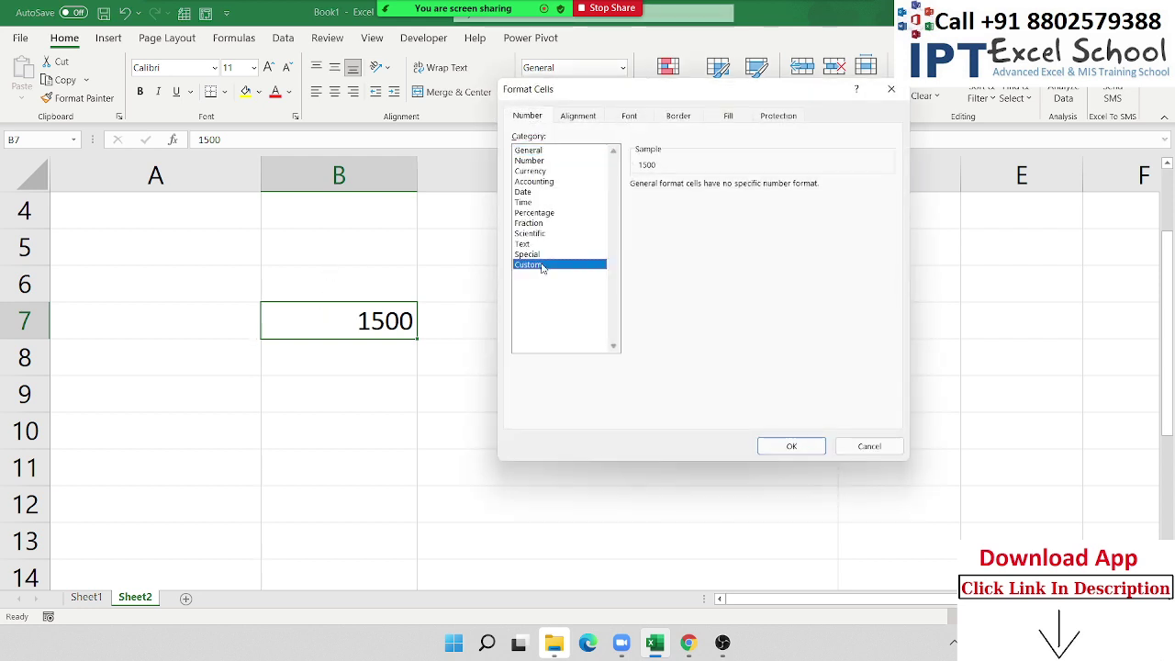
double_click(661, 198)
text(")
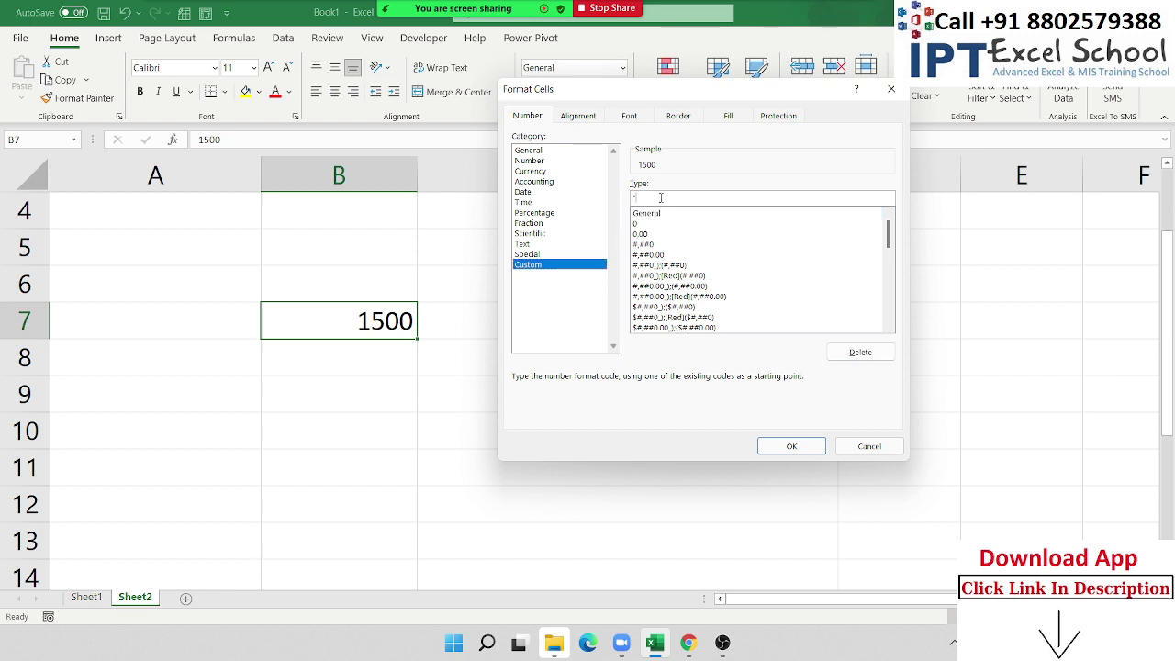
text(MRP")
click(804, 448)
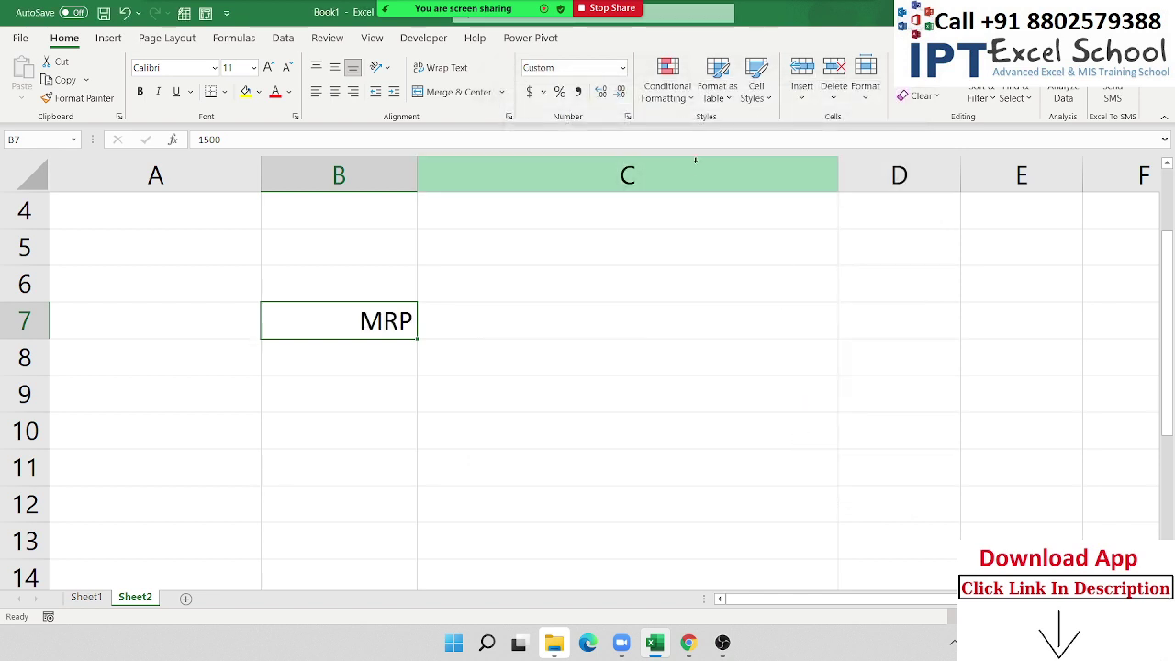
Extend B7's custom code to "MRP" # so the number follows the label
click(625, 116)
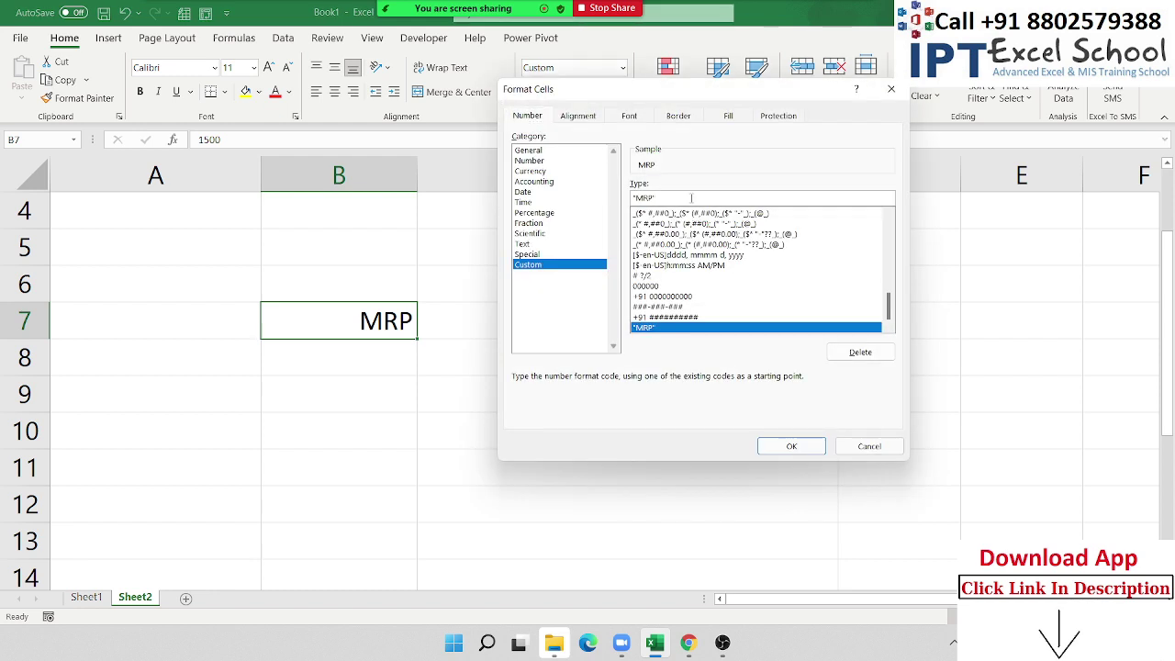
click(691, 197)
text(#)
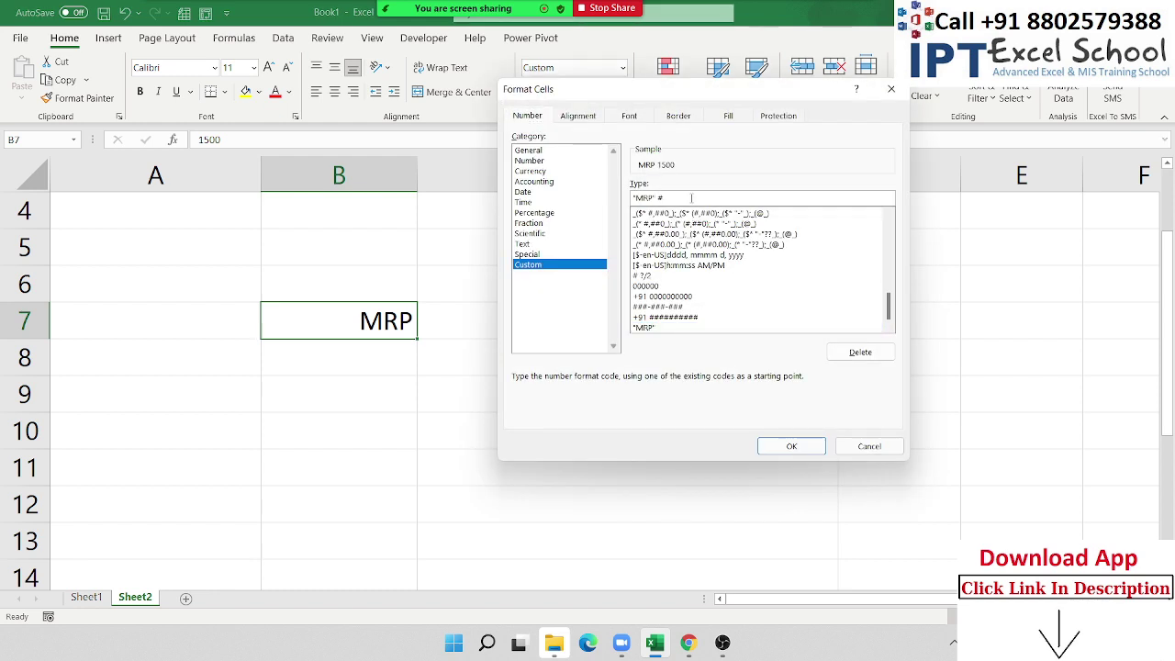
key(Return)
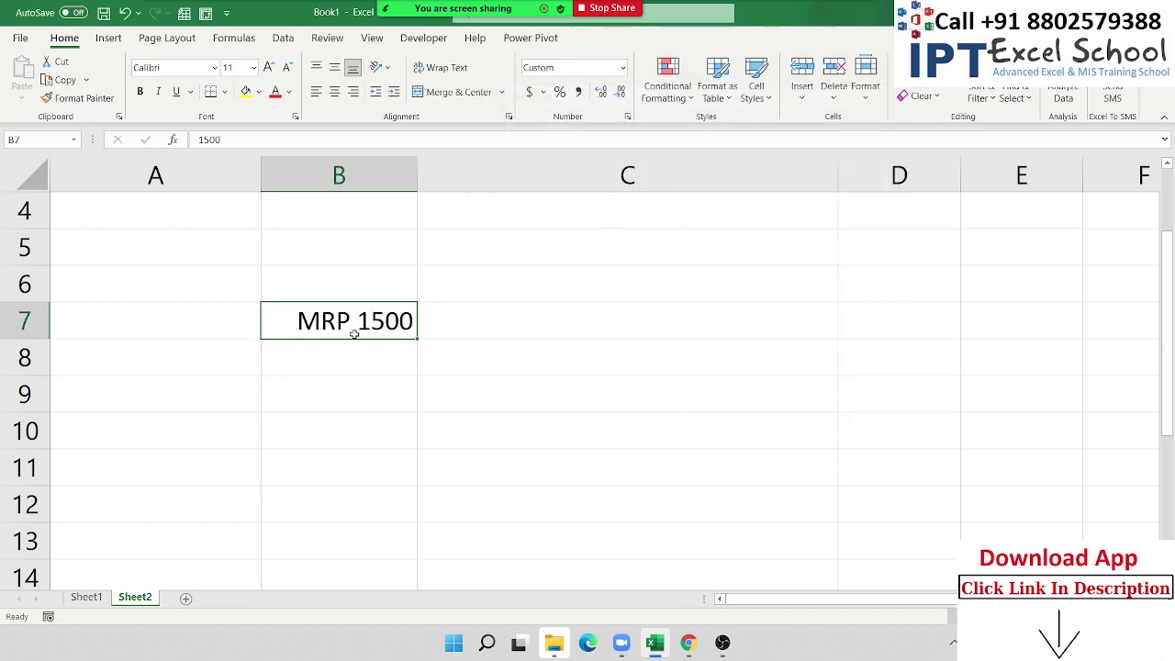
click(629, 117)
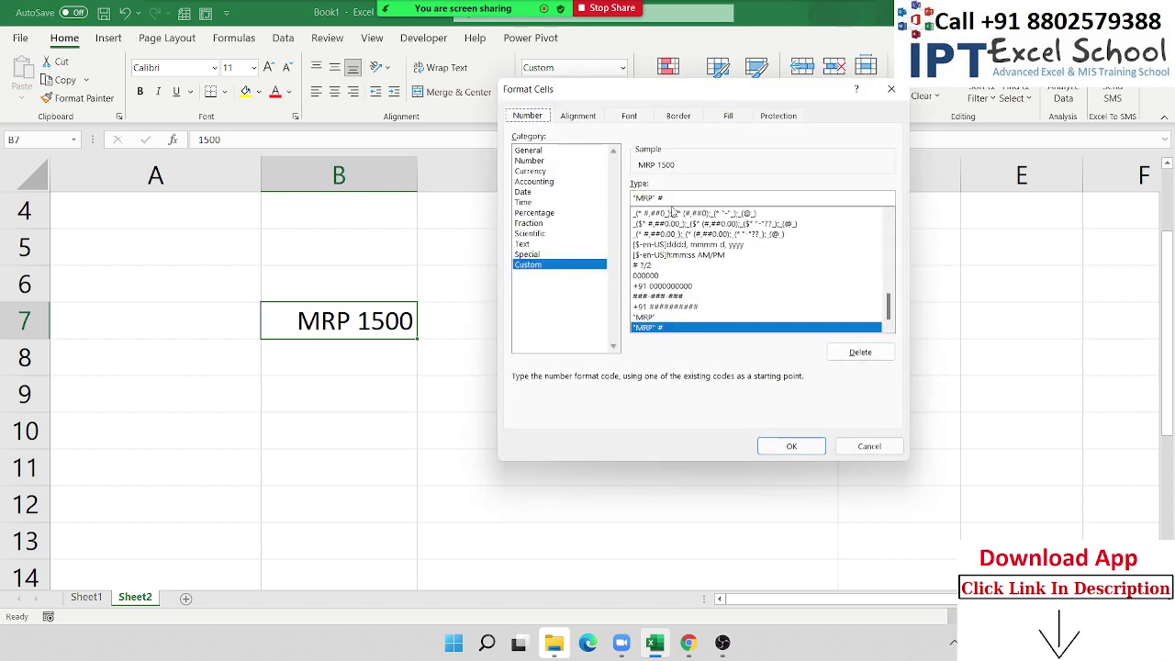
key(Escape)
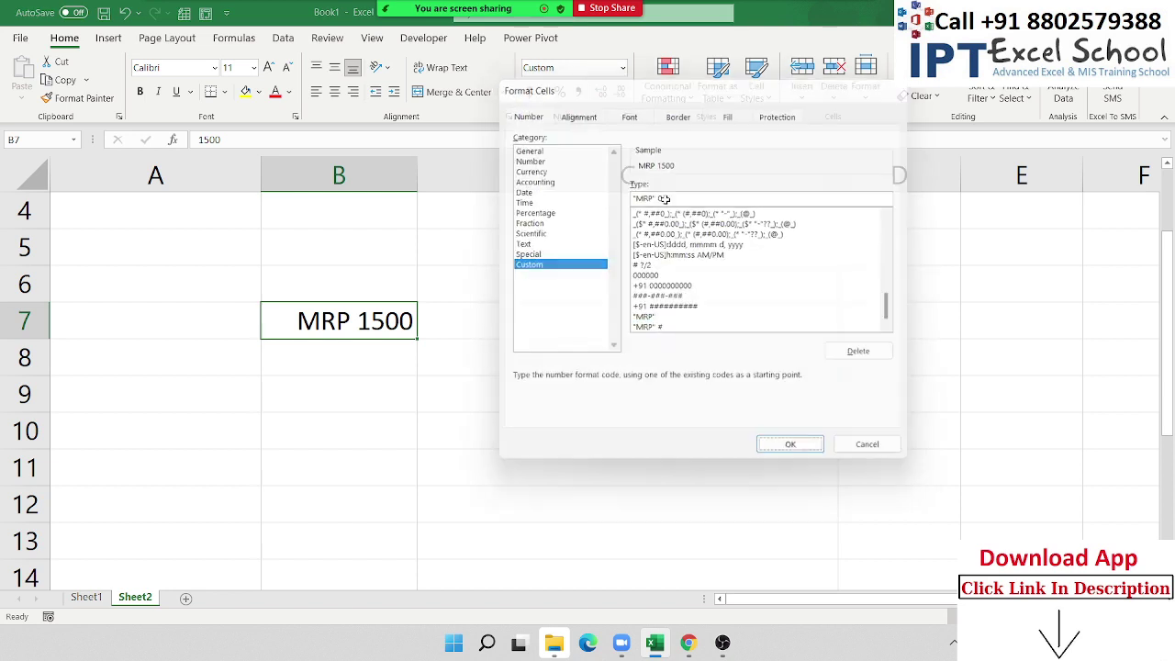
click(629, 117)
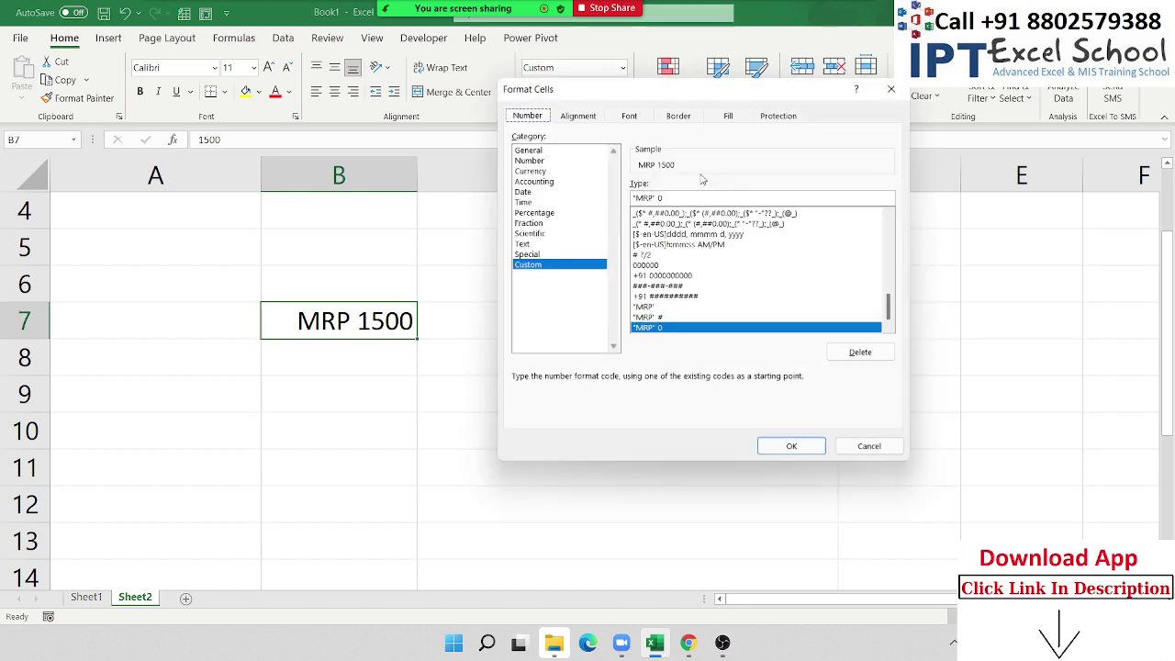
text(0)
key(Return)
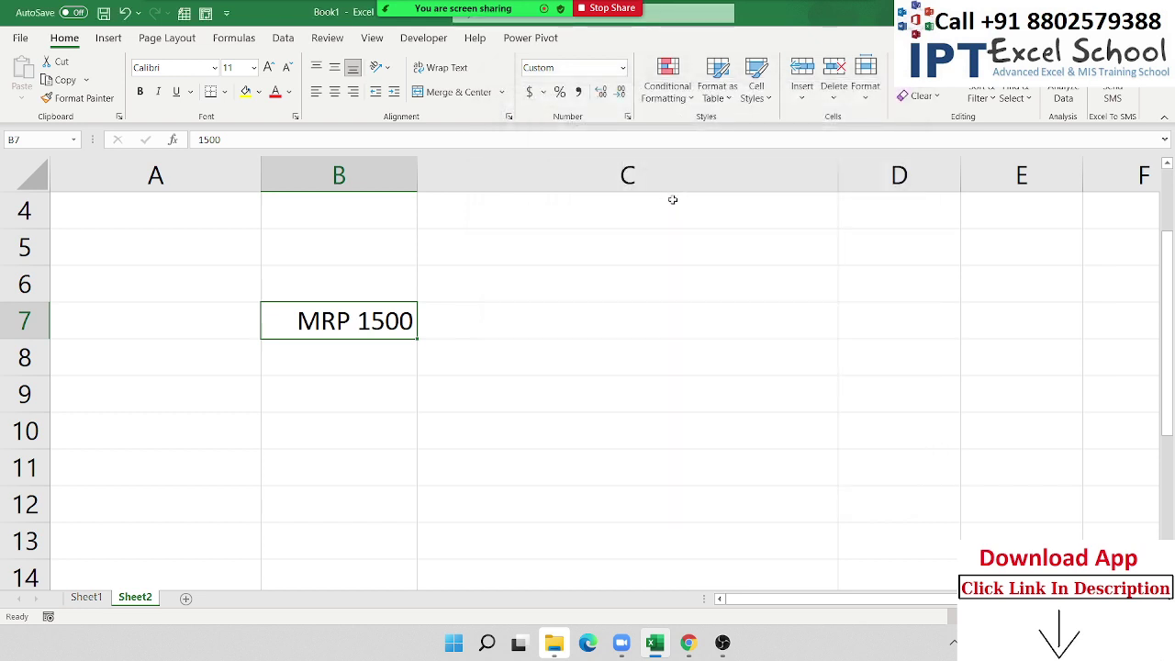
Enter 5 in B7 and trim its code to "MRP" 0 so it shows MRP 5
text(5)
key(Return)
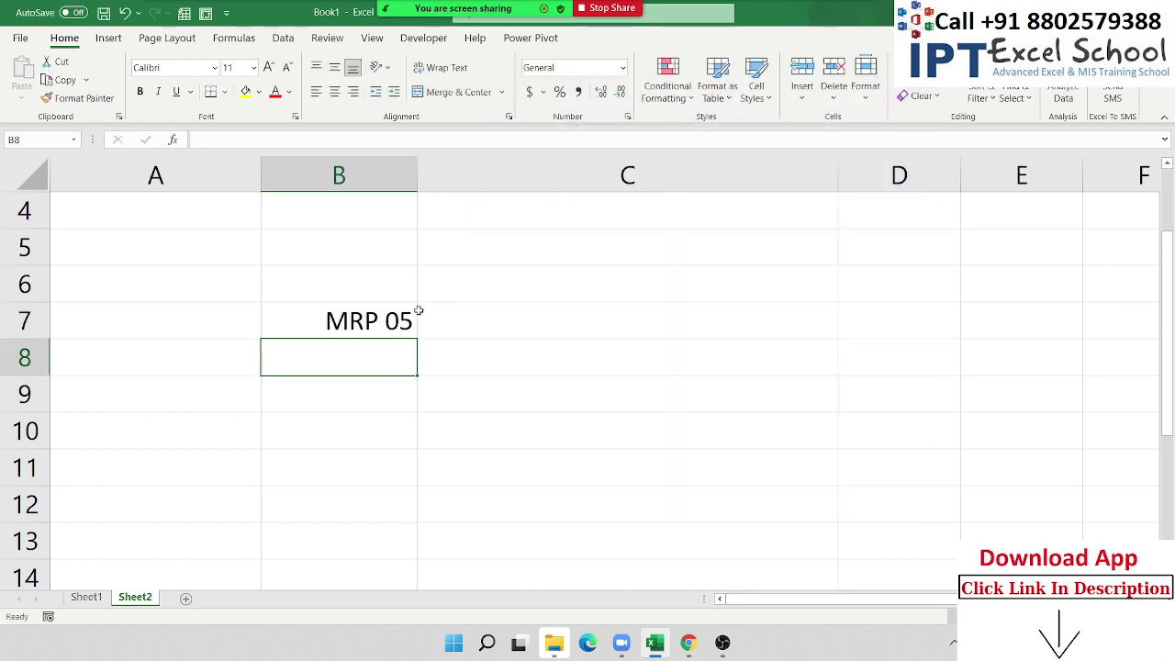
click(378, 329)
click(628, 116)
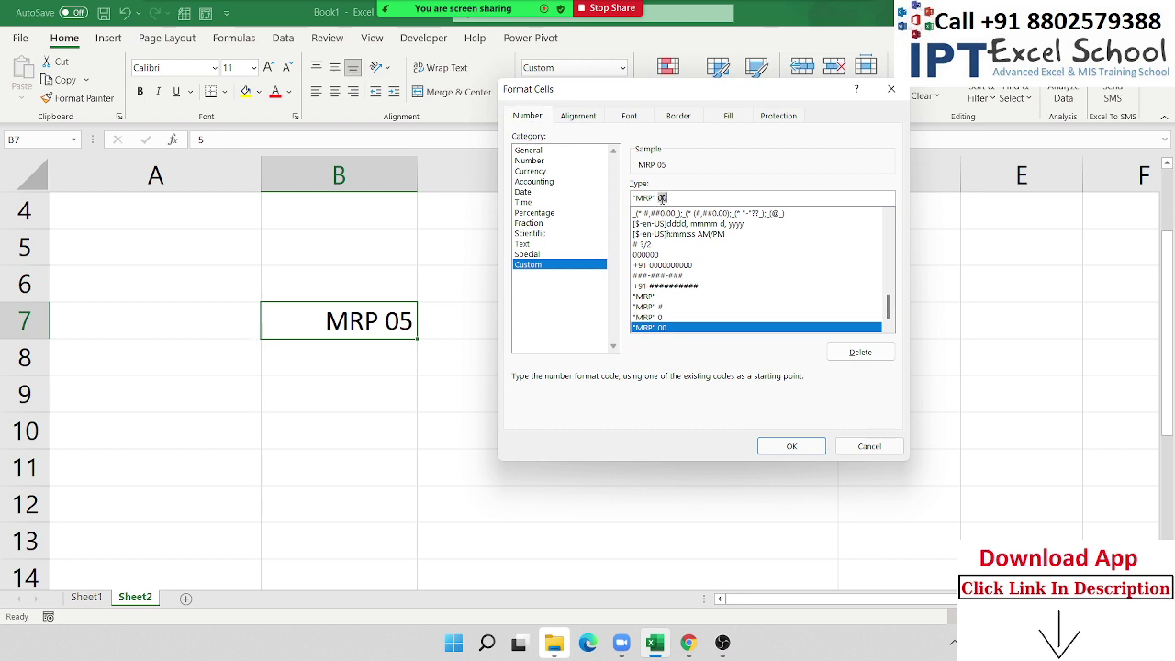
key(BackSpace)
key(Return)
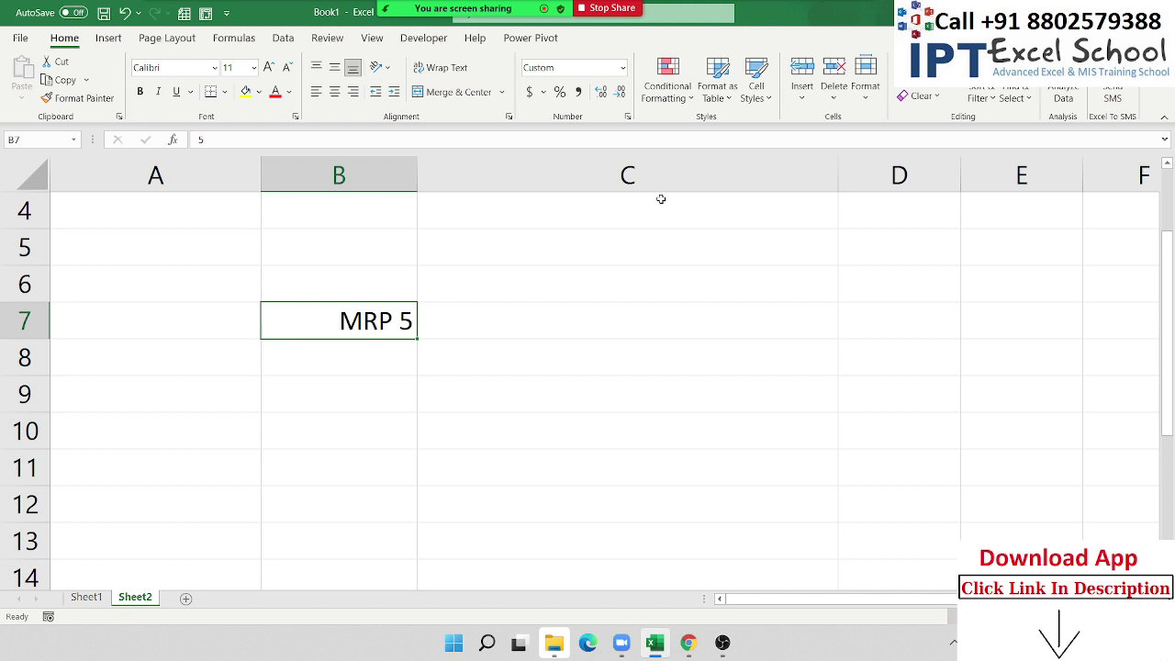
Enter the price 15.30 in cell C6
click(555, 270)
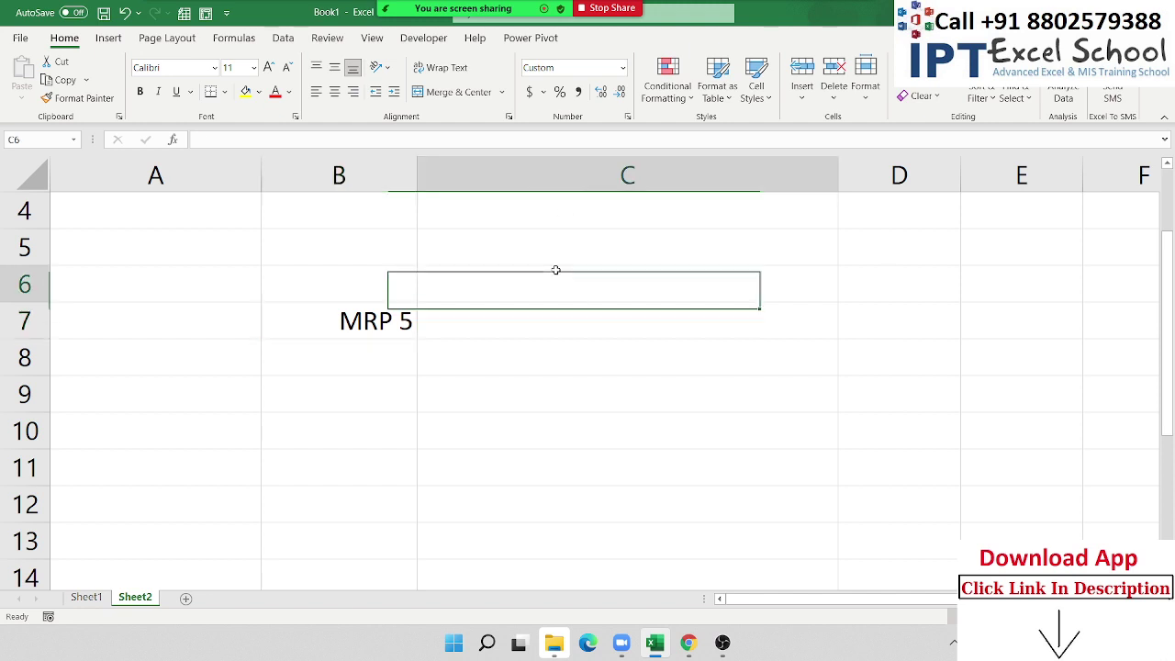
text(=)
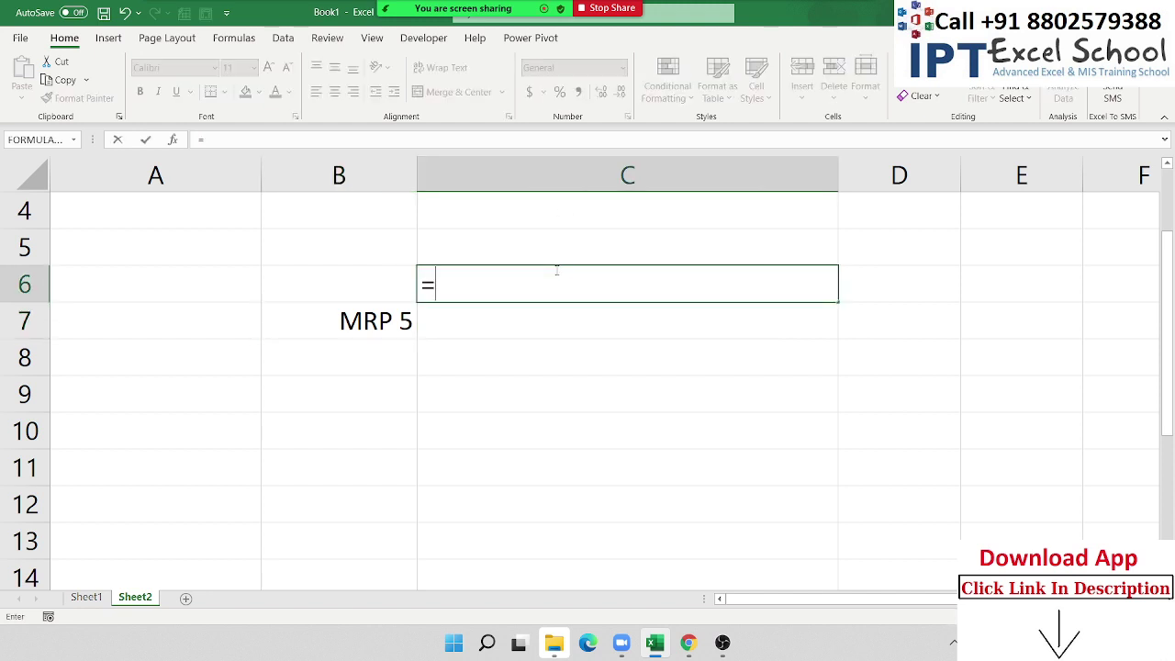
key(Escape)
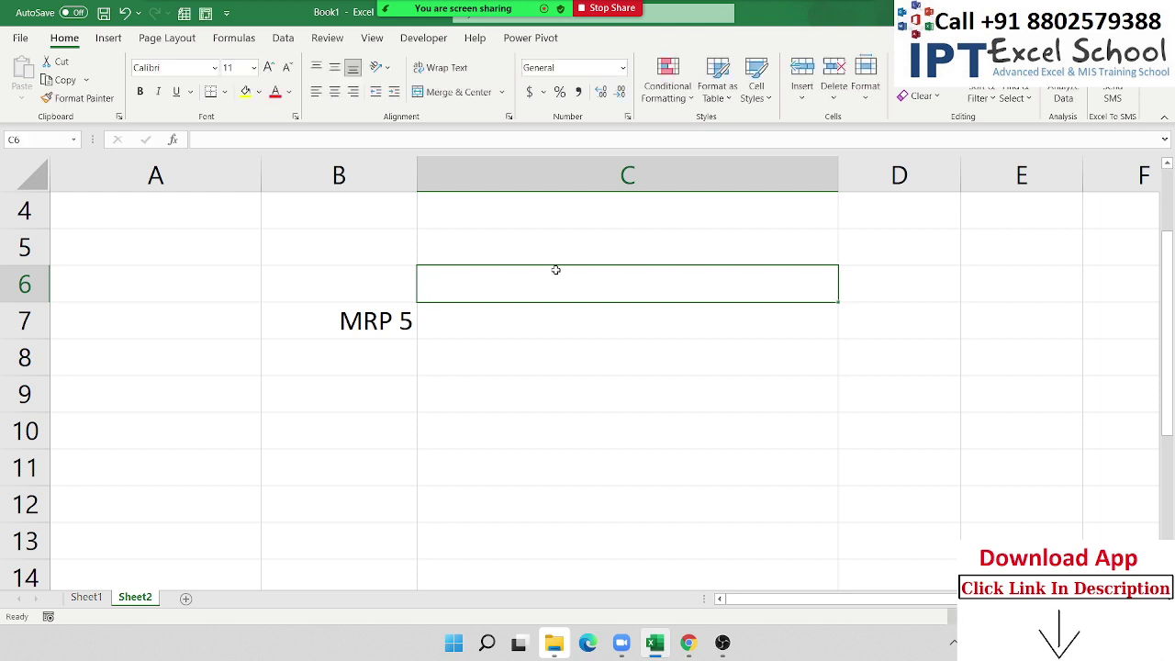
text(1)
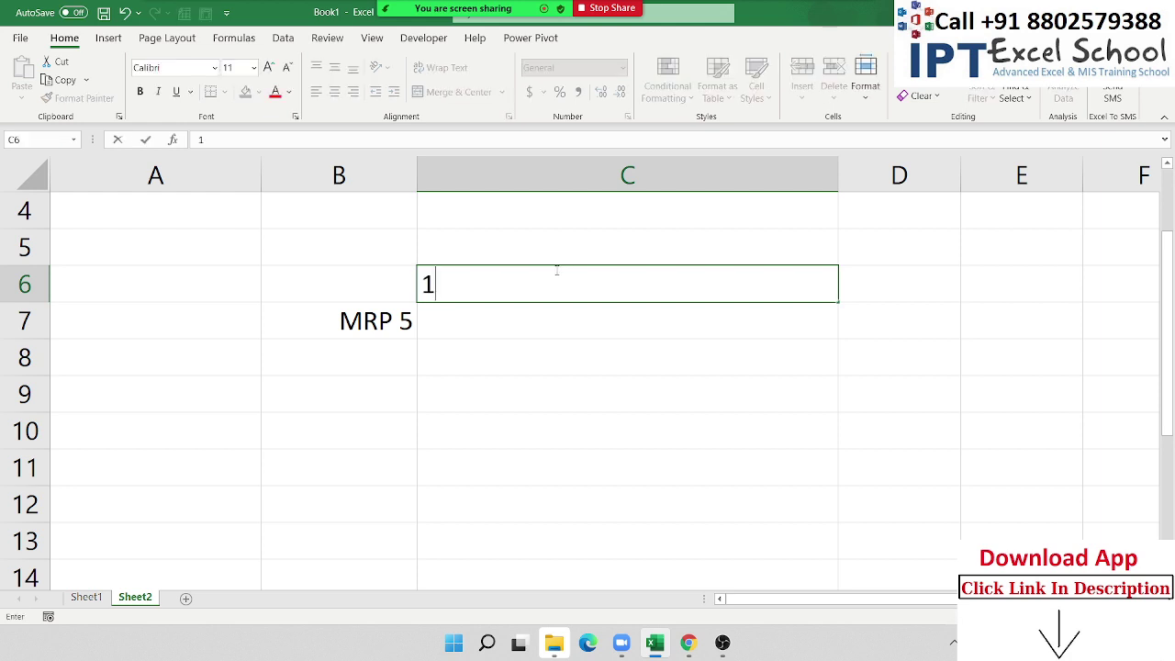
text(5.30)
key(Return)
click(555, 270)
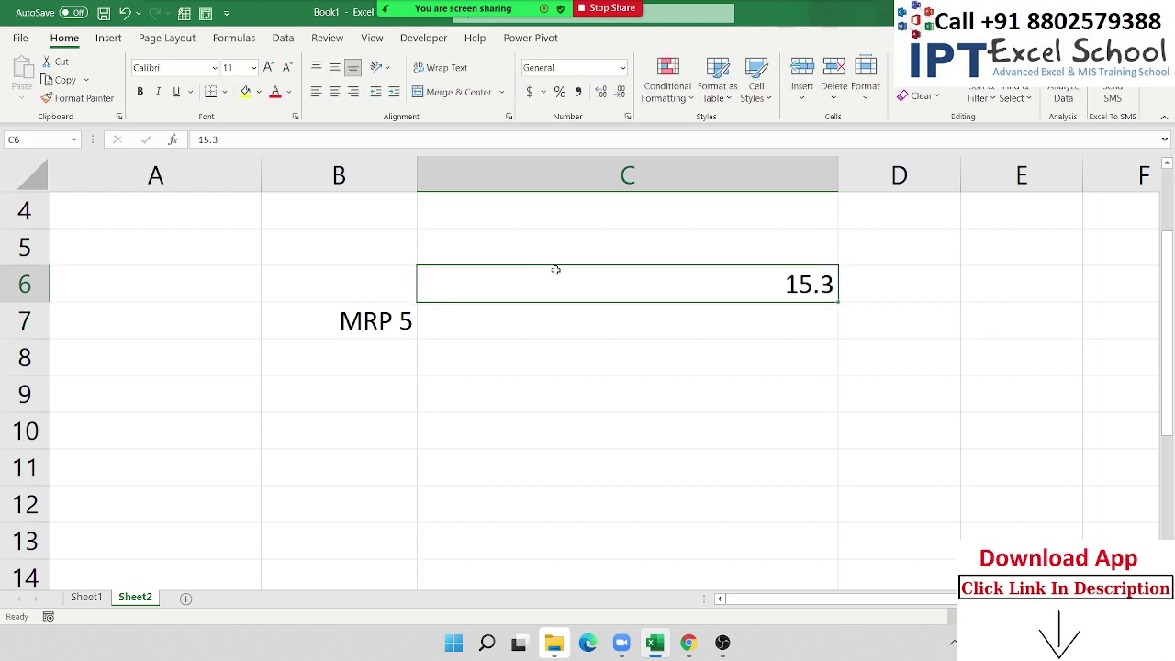
text(15.3)
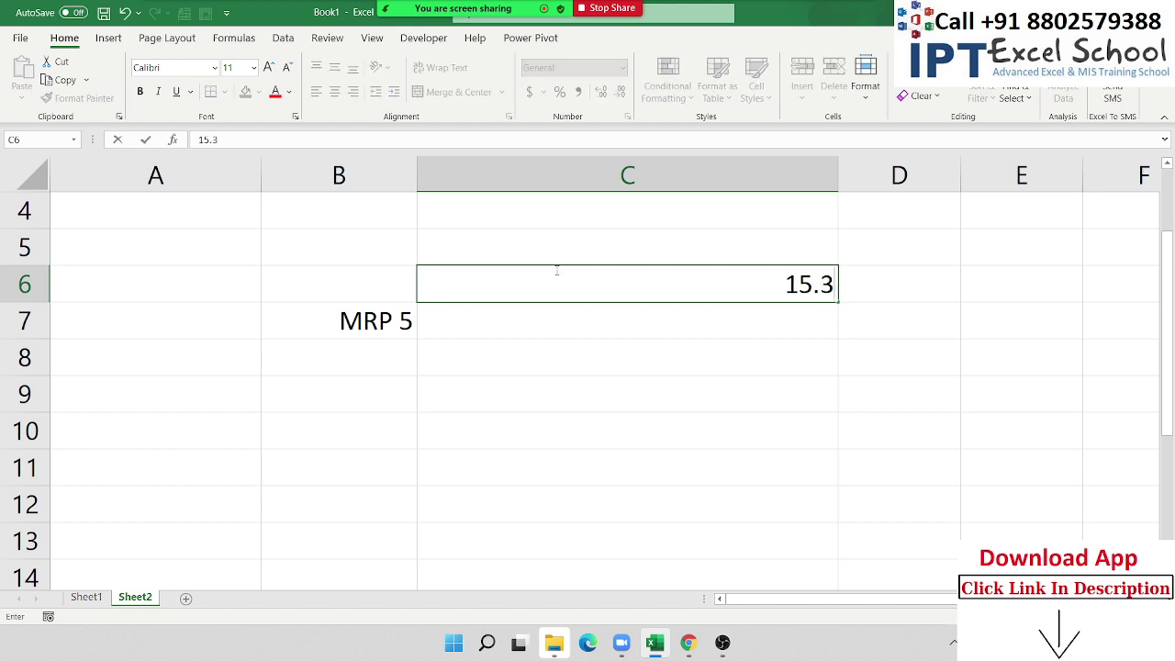
text(0)
key(ctrl+Return)
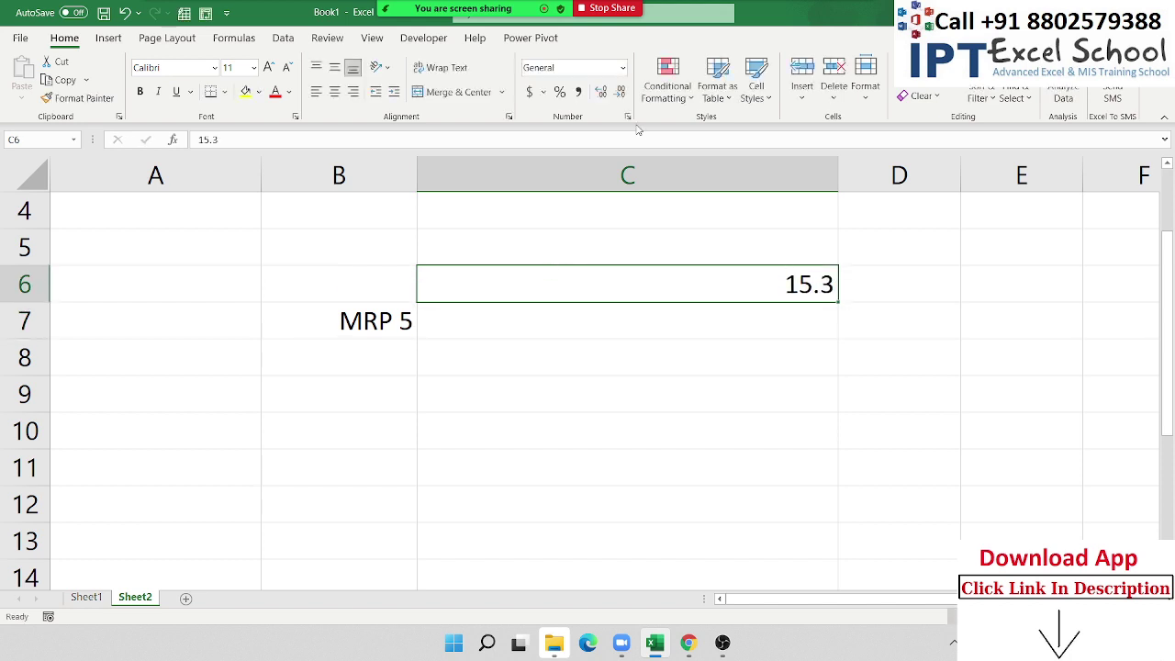
Give C6 the custom format 0# "Rupees" .00 so 15.3 reads 15 Rupees .30
click(627, 116)
click(526, 265)
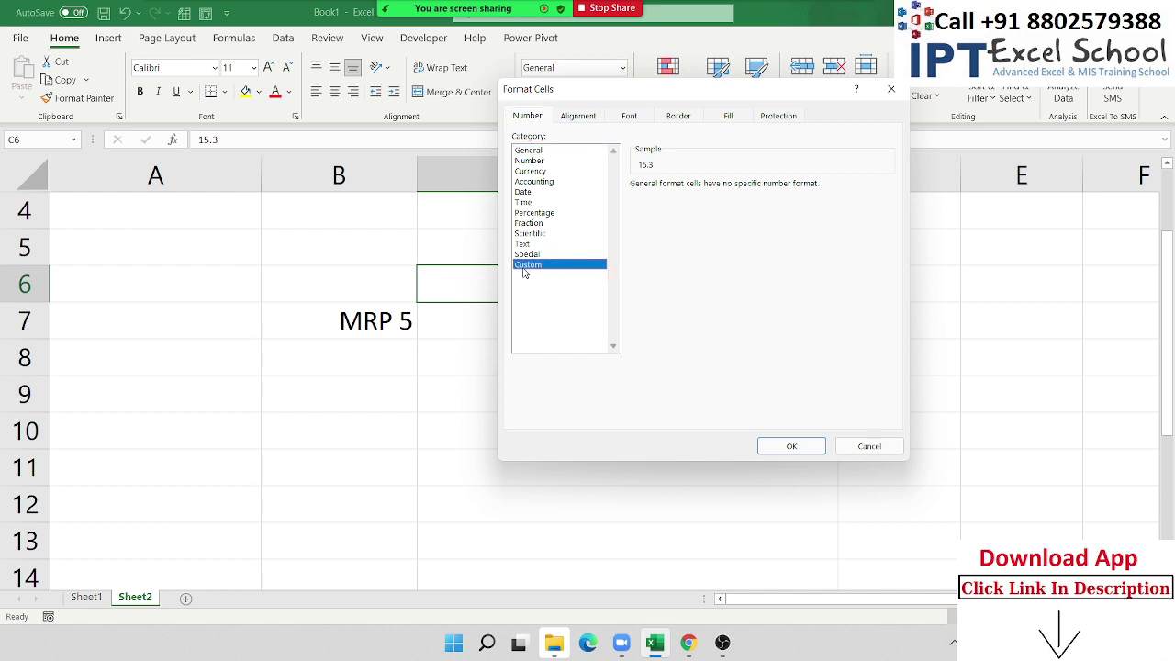
drag(605, 90, 211, 219)
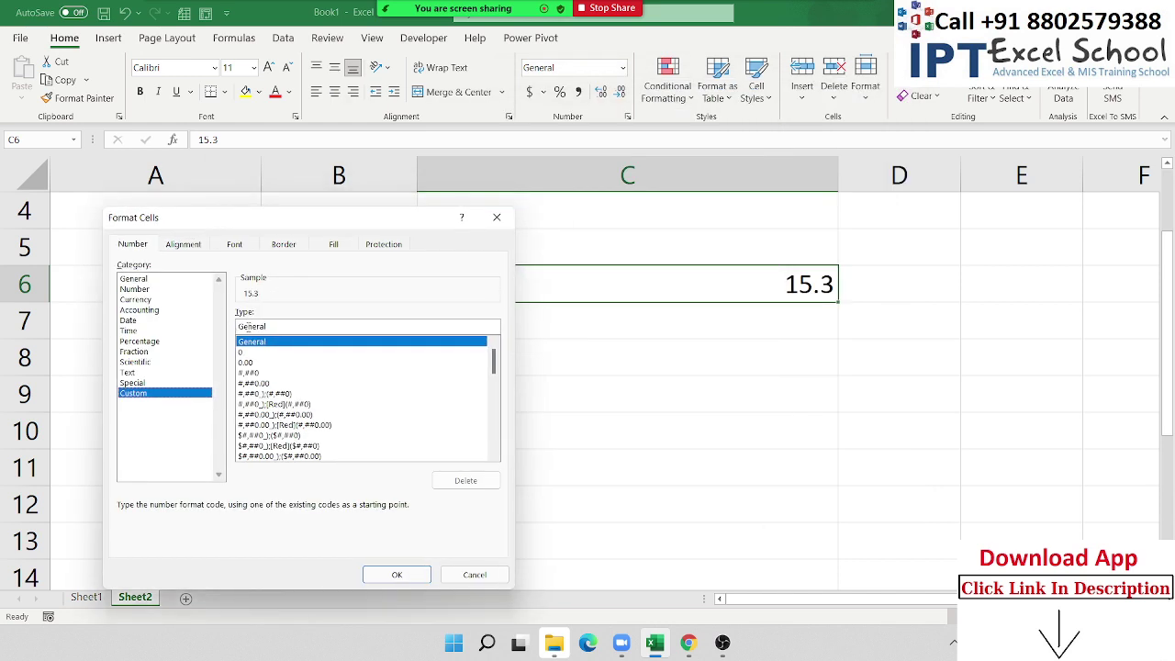
double_click(250, 327)
text(")
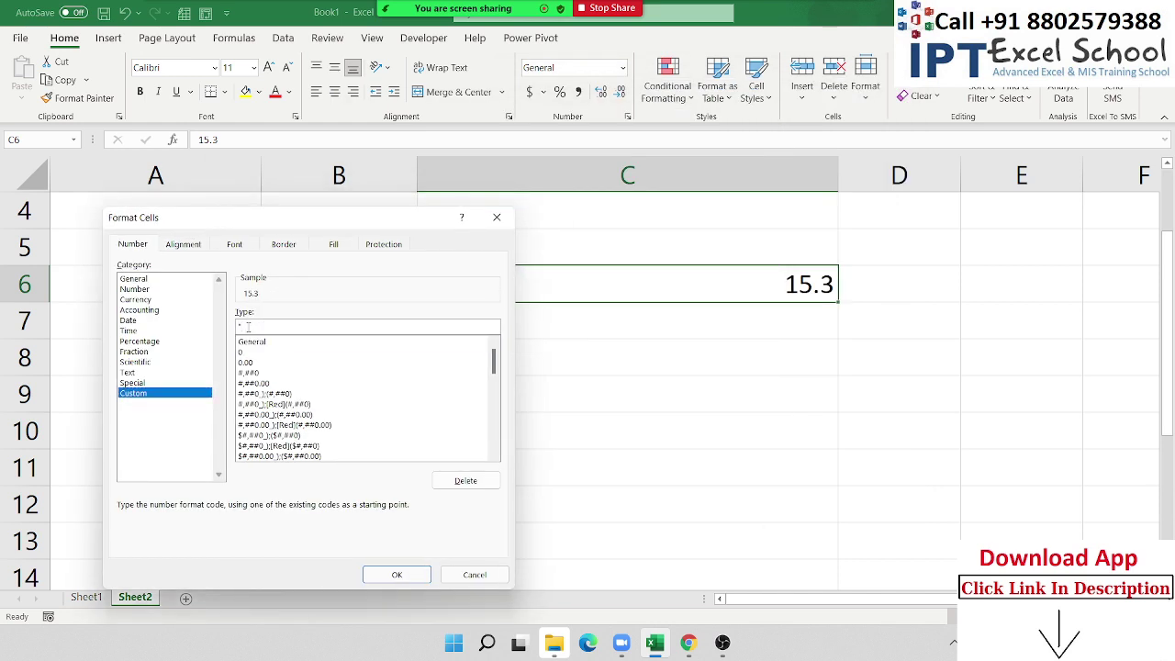
key(BackSpace)
text(0#)
text( "R)
text(upees)
text(" .0)
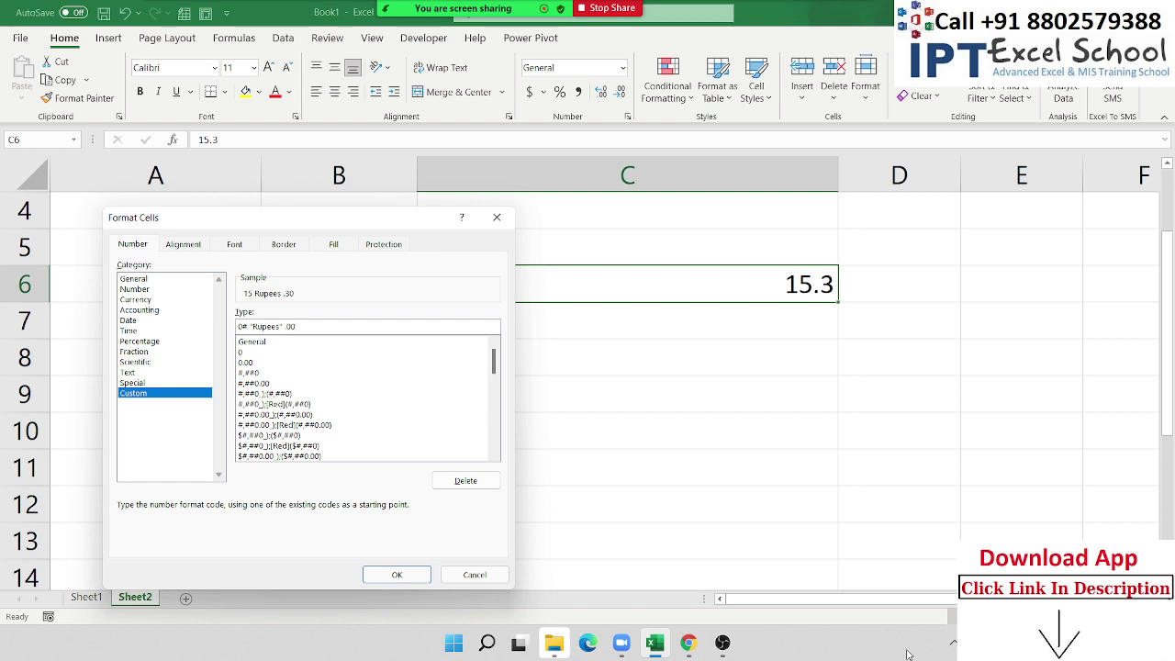
key(Return)
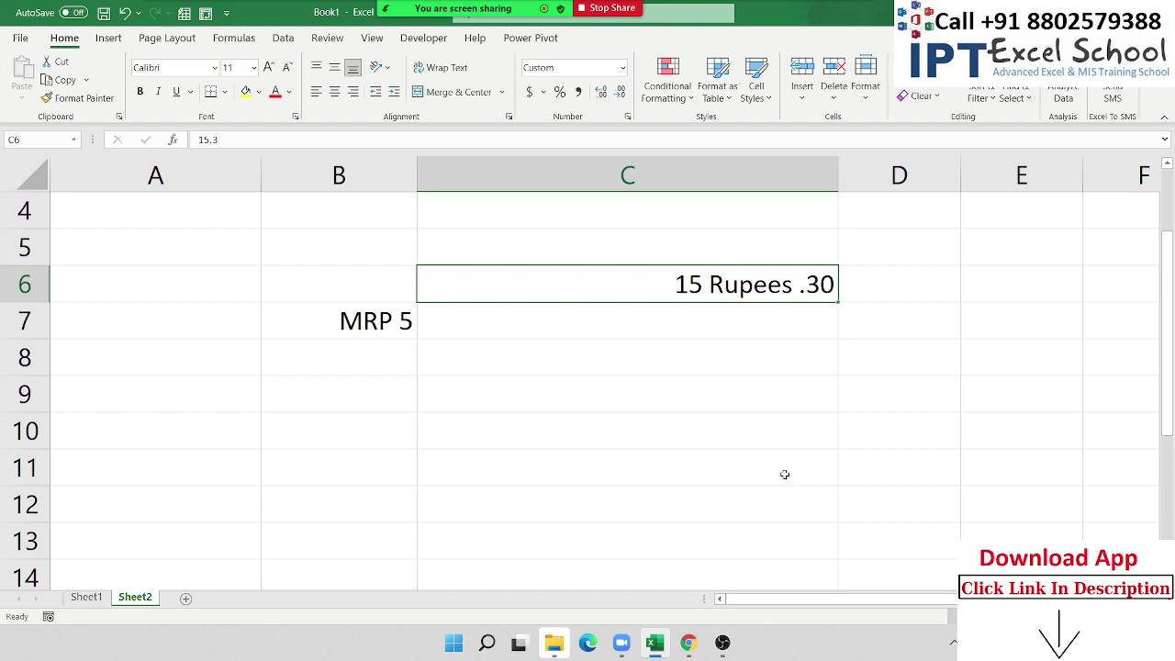
Append "Paise" to the end of C6's custom Rupees format
click(628, 117)
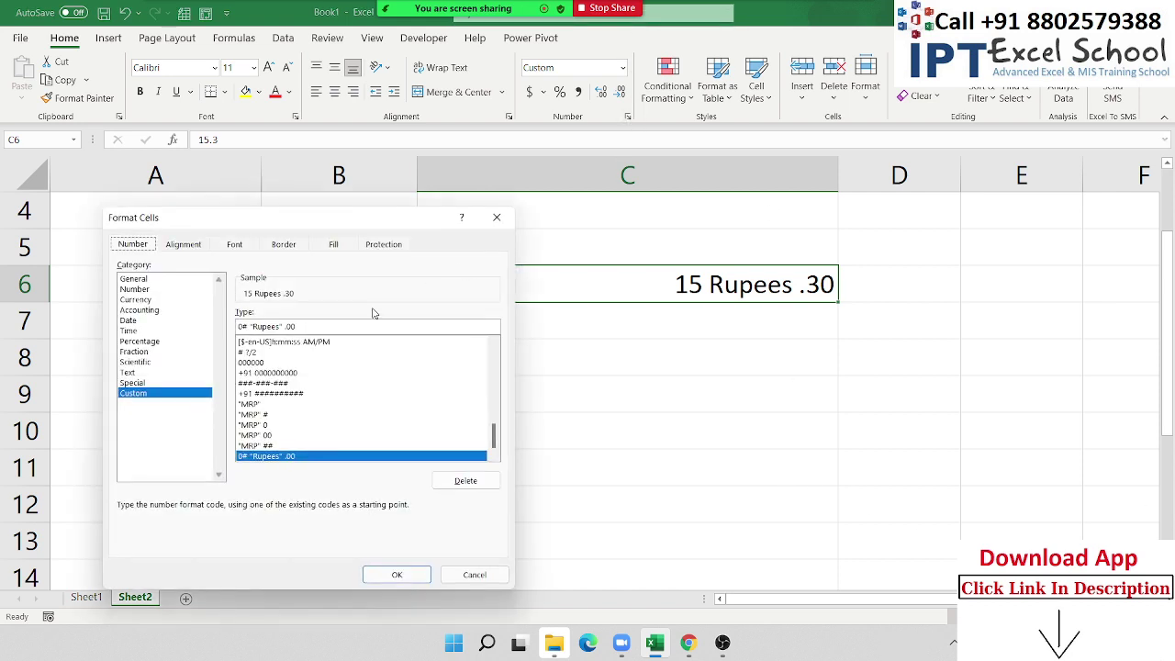
click(363, 326)
text("P)
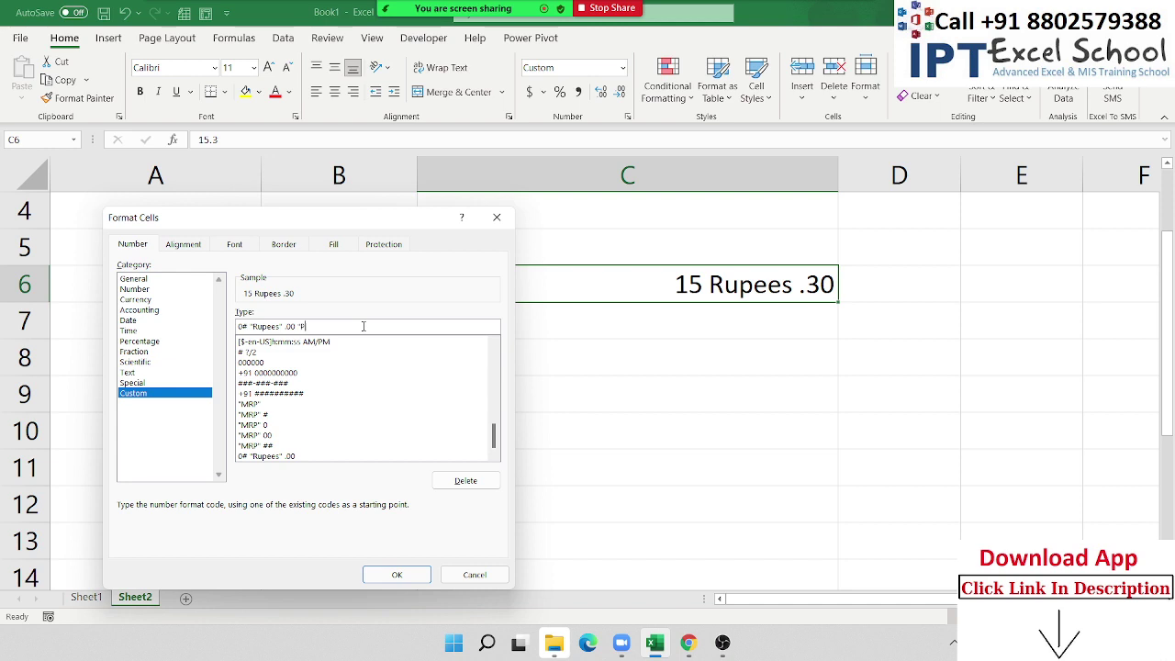
text(aise")
key(Return)
Test the format by entering 5.6, then 15.65 in C6, showing 15 Rupees .65 Paise
text(5.6)
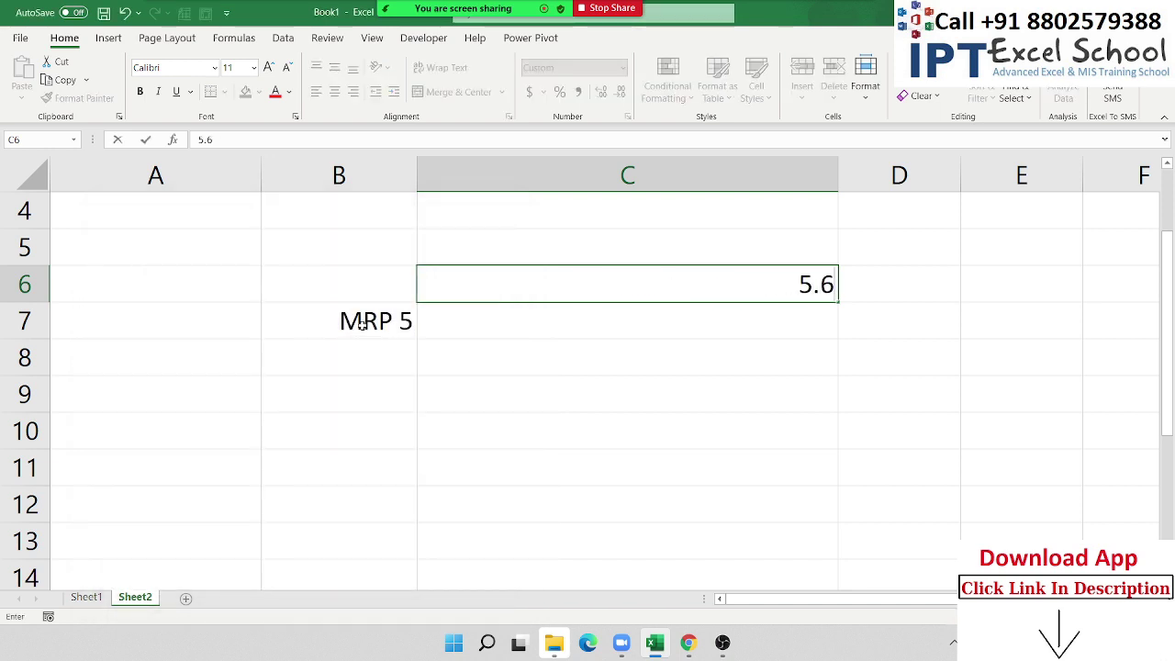
key(Return)
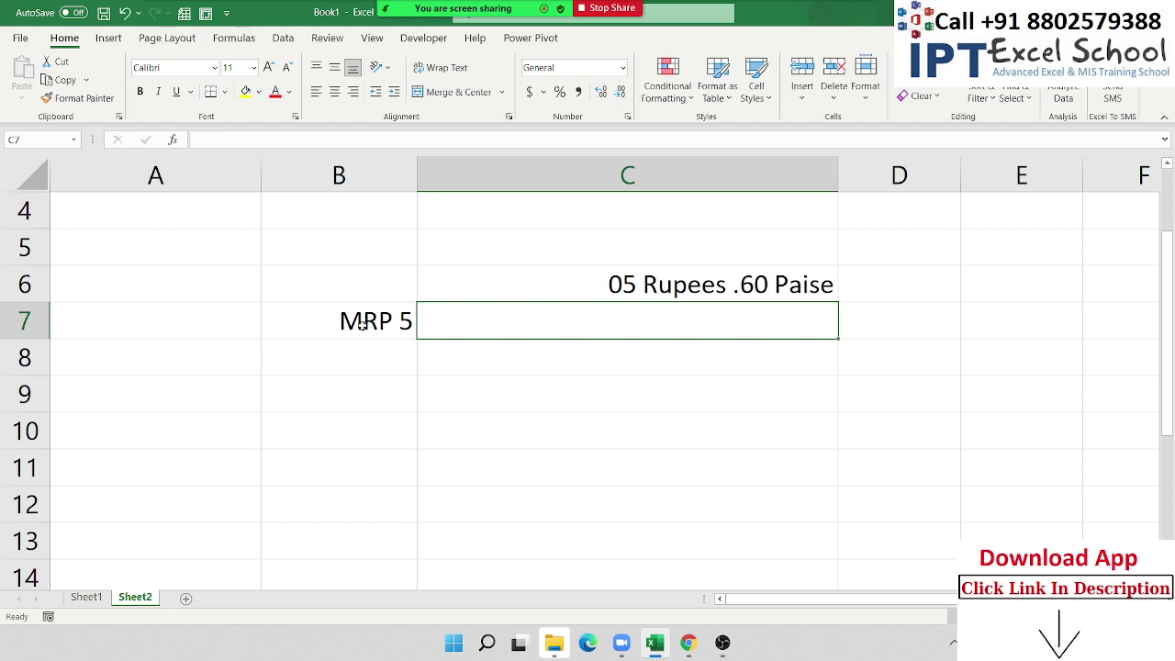
key(Up)
key(F2)
key(BackSpace)
key(BackSpace)
key(BackSpace)
text(15.65)
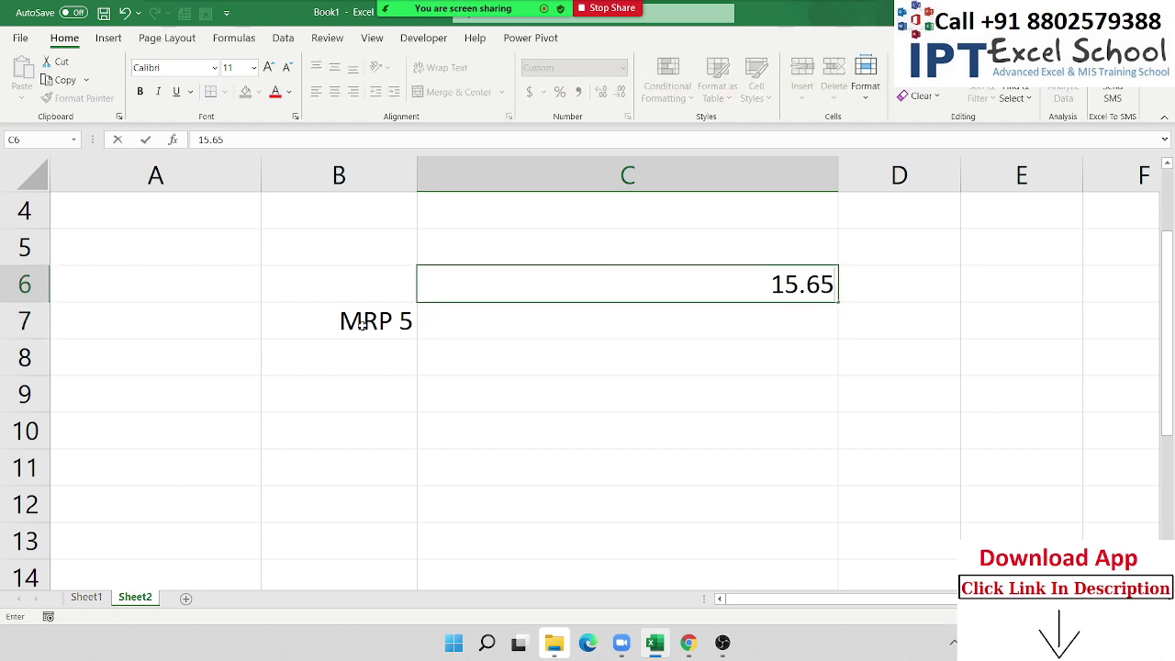
key(Return)
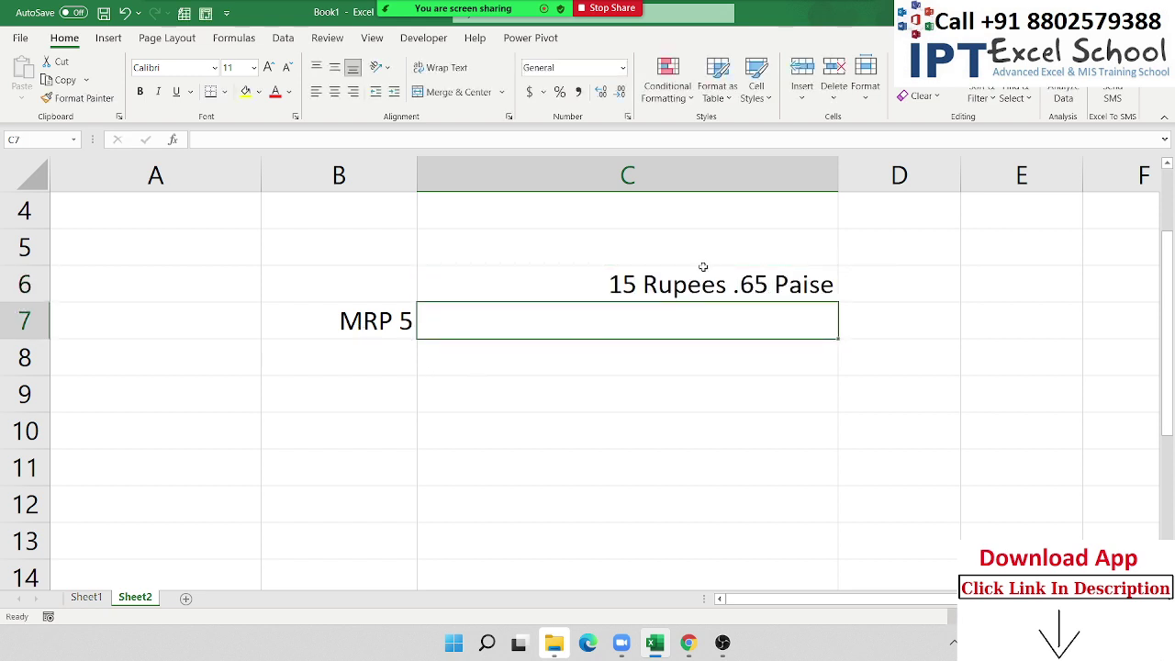
click(703, 267)
scroll(608, 305, down, 1)
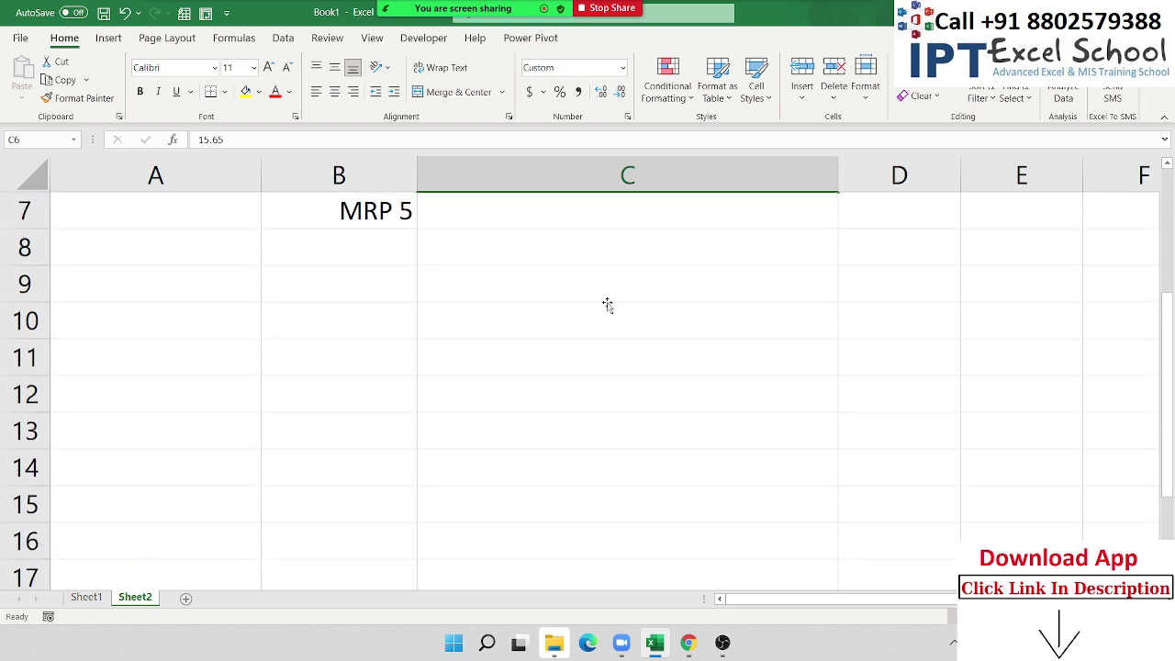
Enter 65000 in C10, trying then undoing the thousands-separator style
click(485, 313)
text(65)
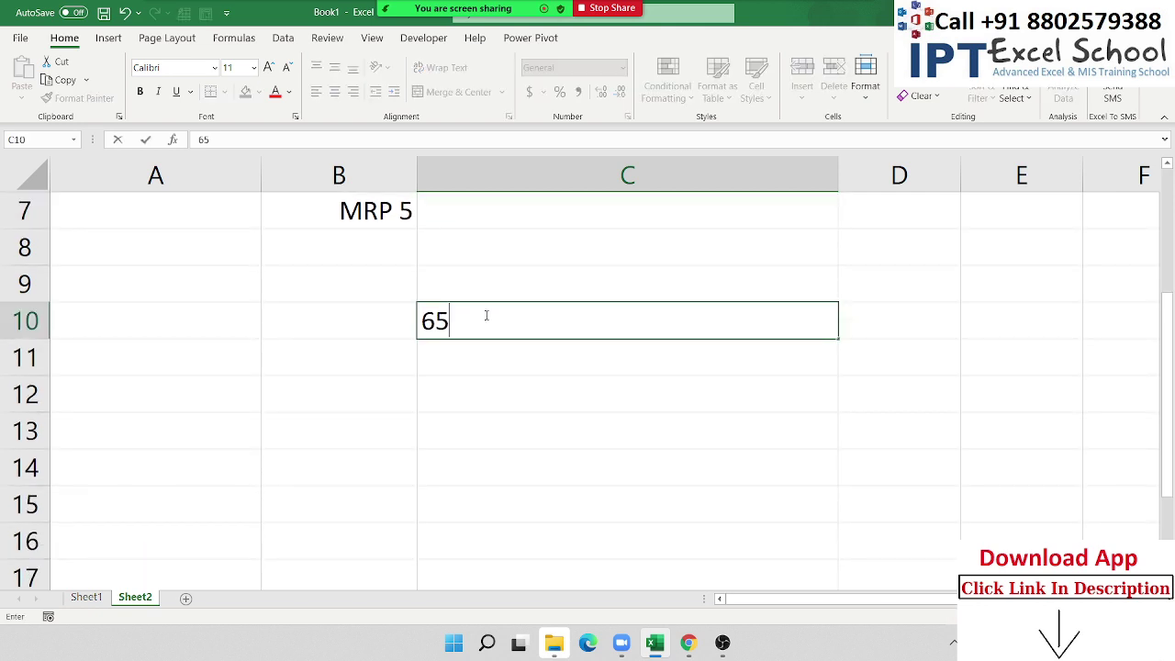
text(000)
key(Return)
click(485, 315)
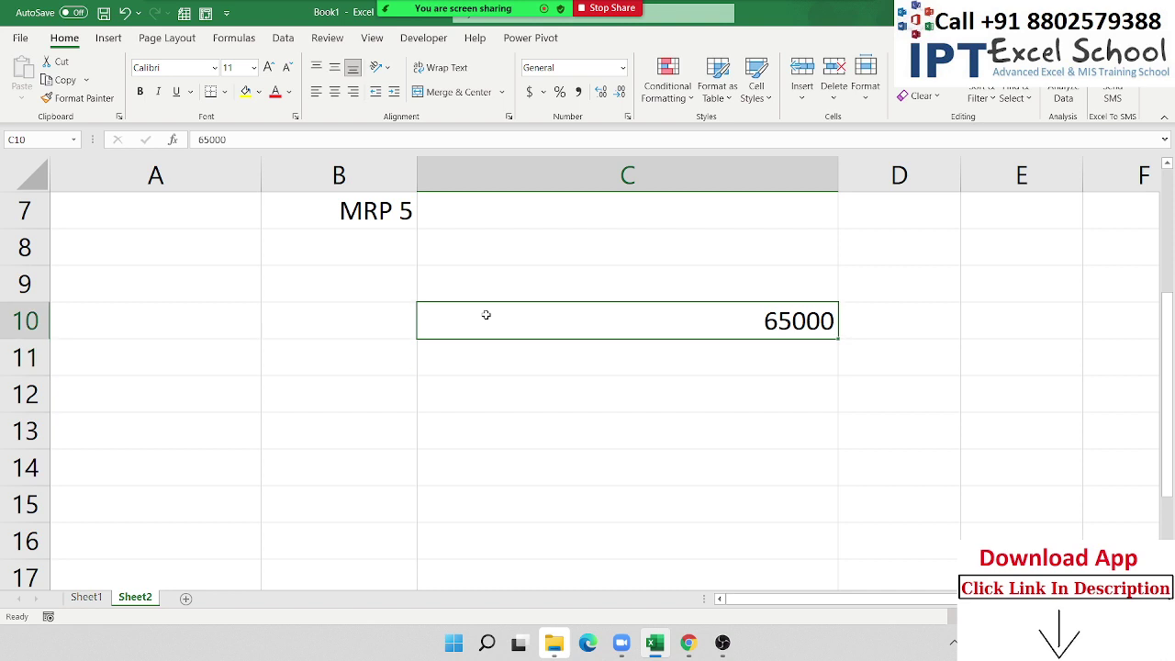
click(578, 91)
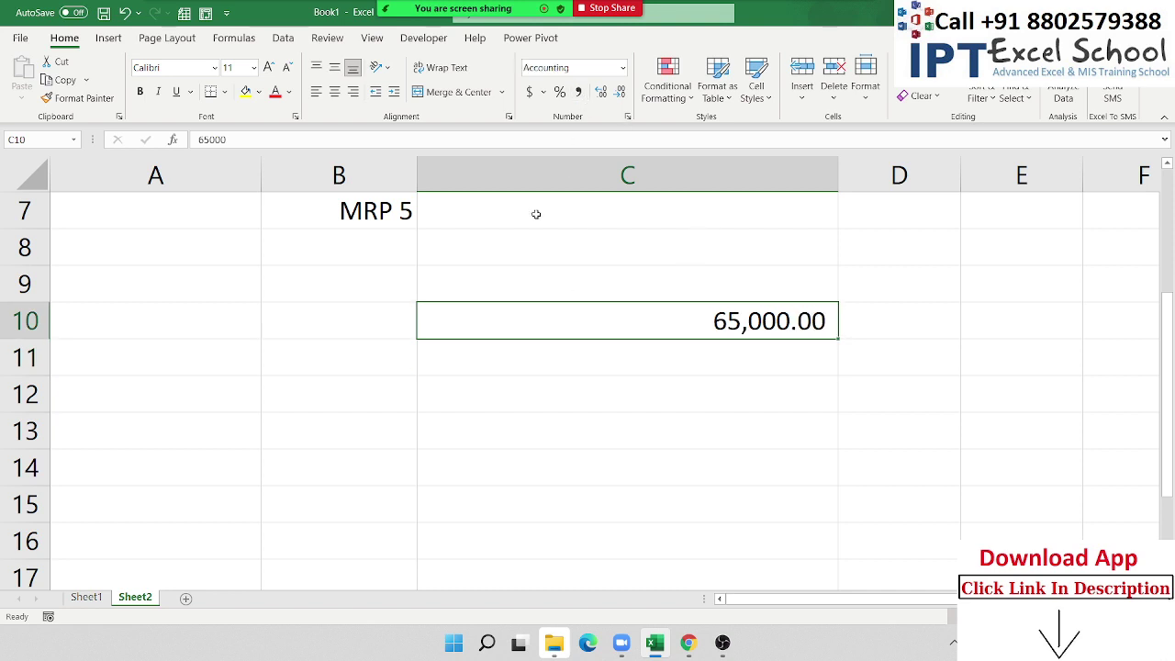
key(ctrl+z)
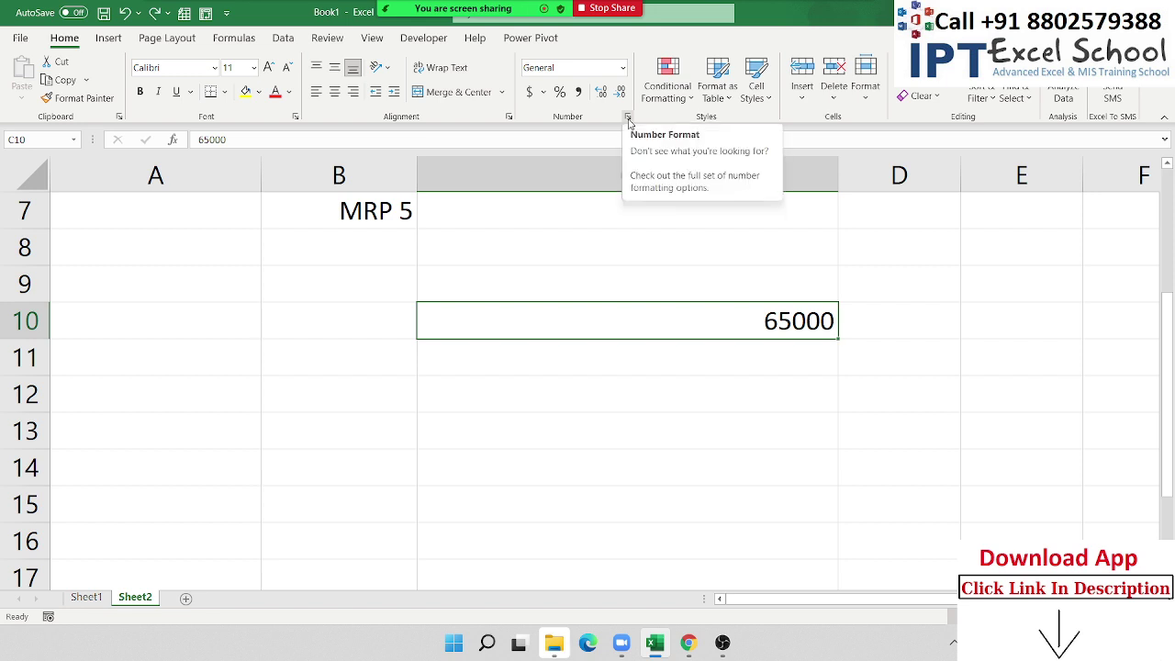
Give C10 the custom #, "K" format so it displays 65 K
click(628, 118)
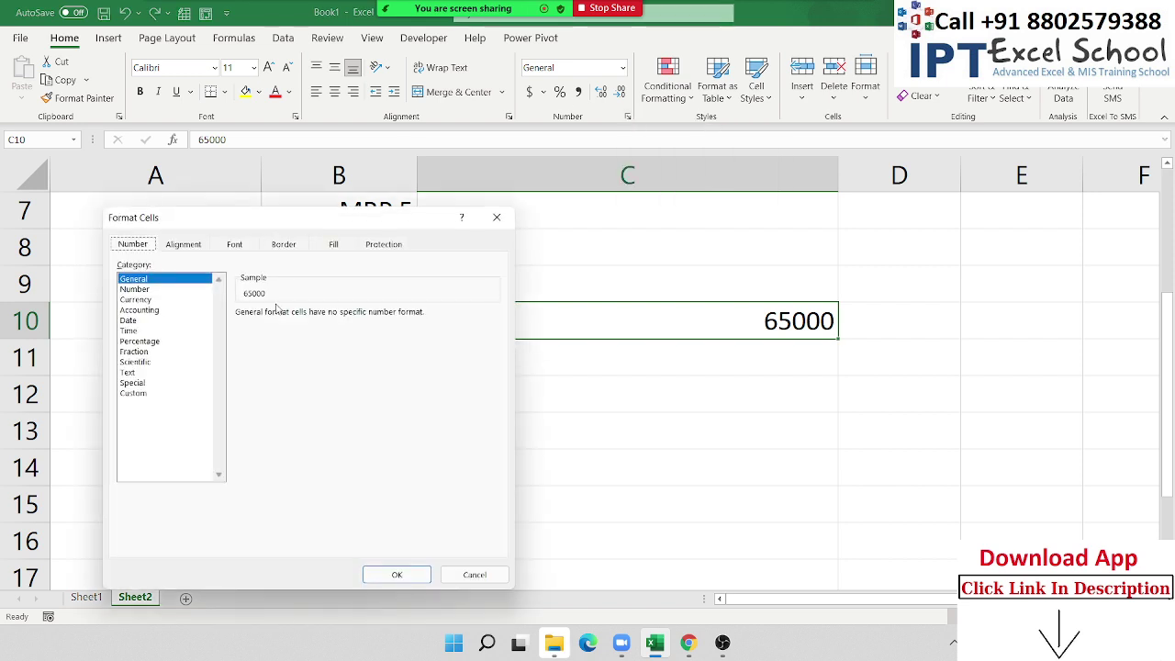
click(154, 393)
double_click(251, 327)
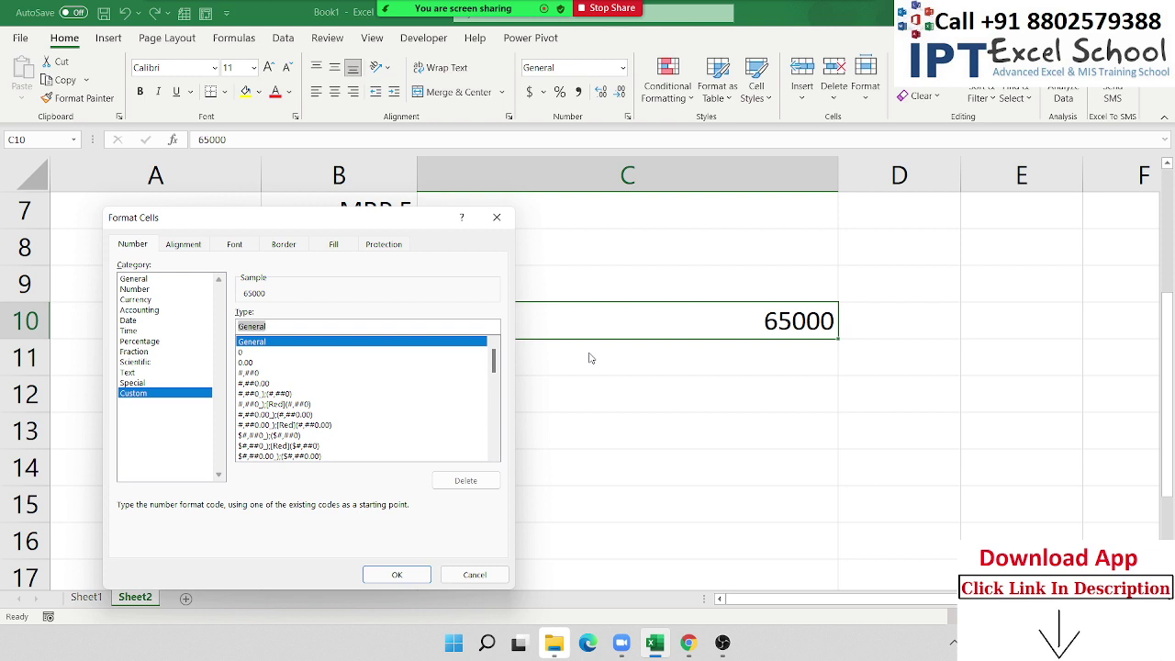
text(#)
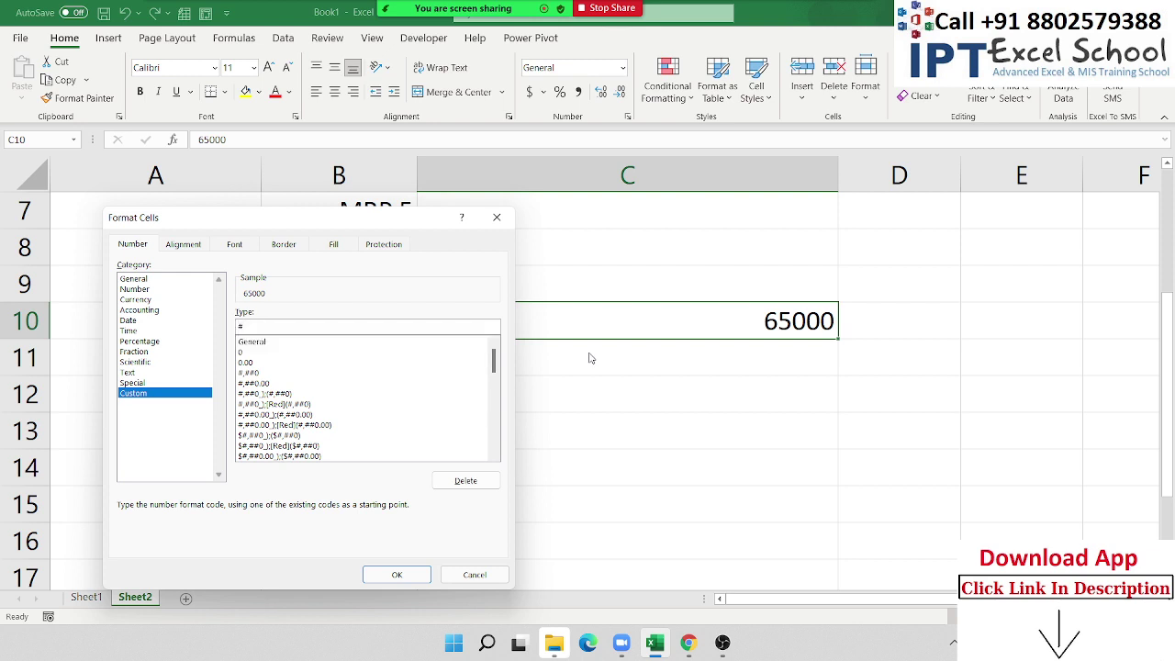
text(,)
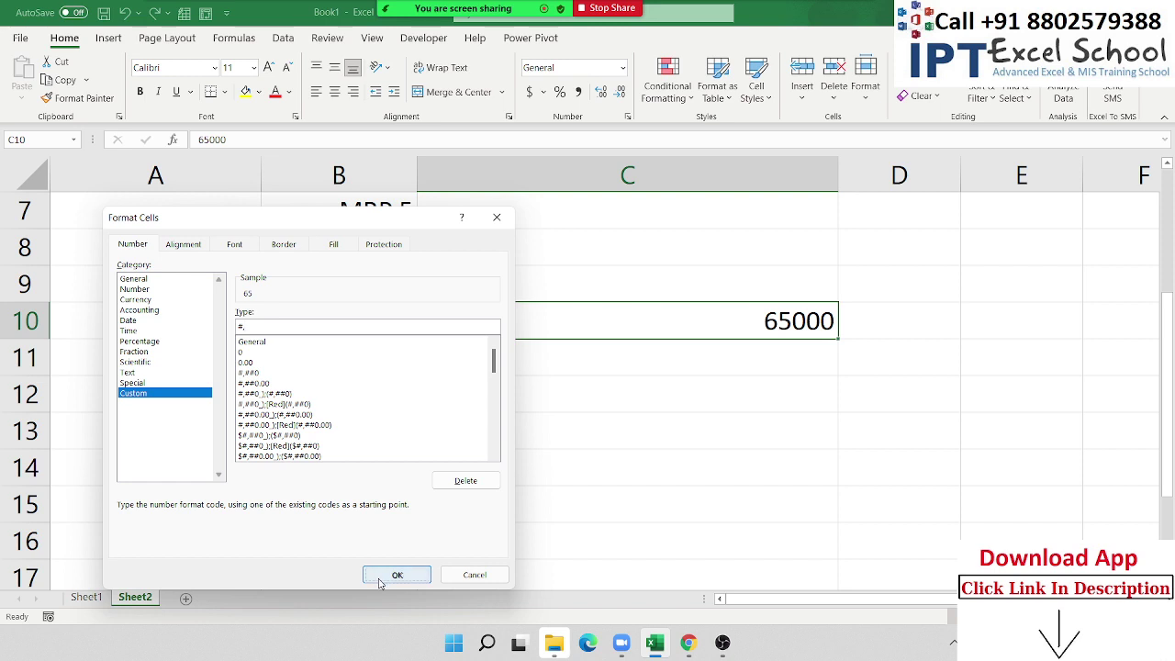
click(397, 574)
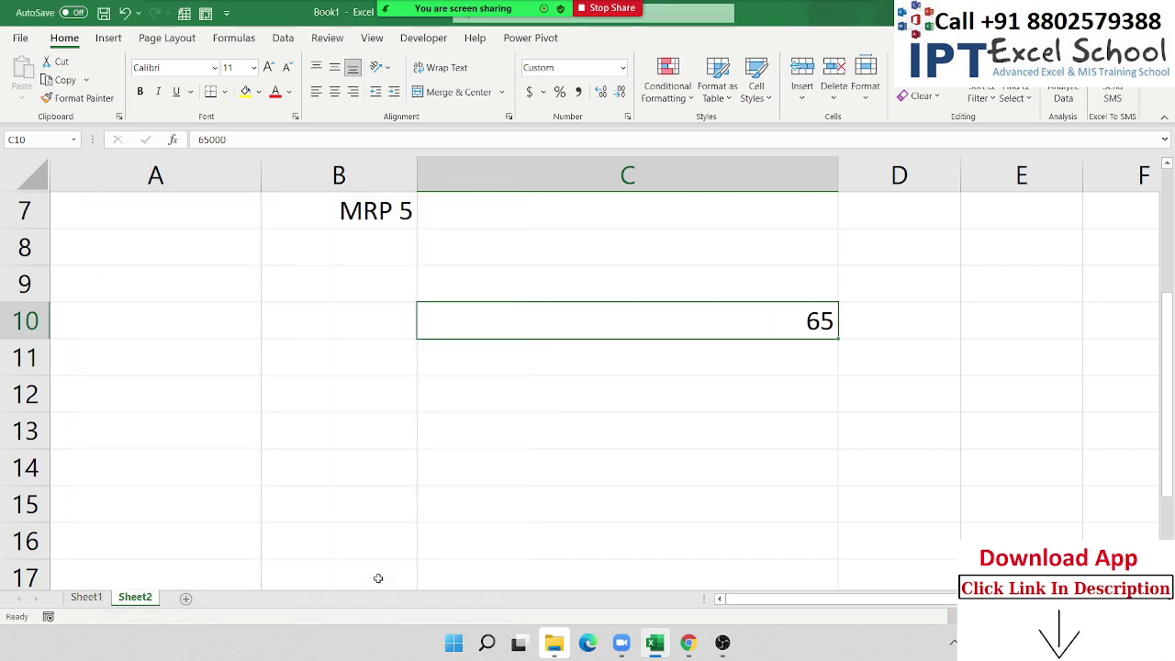
click(628, 117)
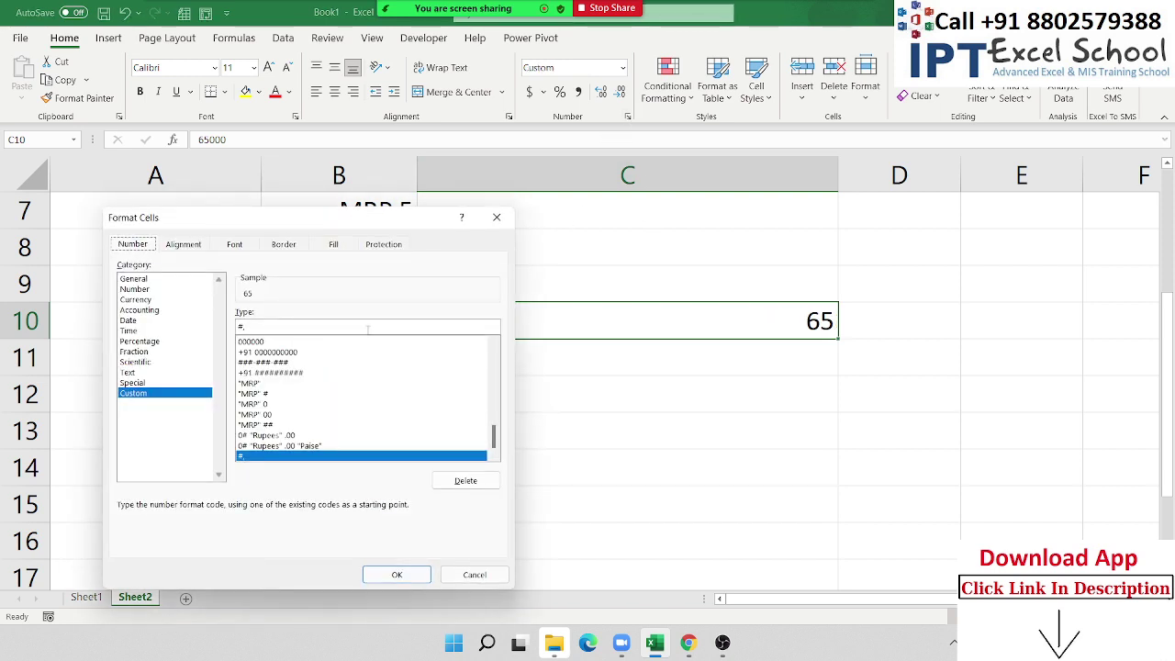
click(367, 327)
text(K")
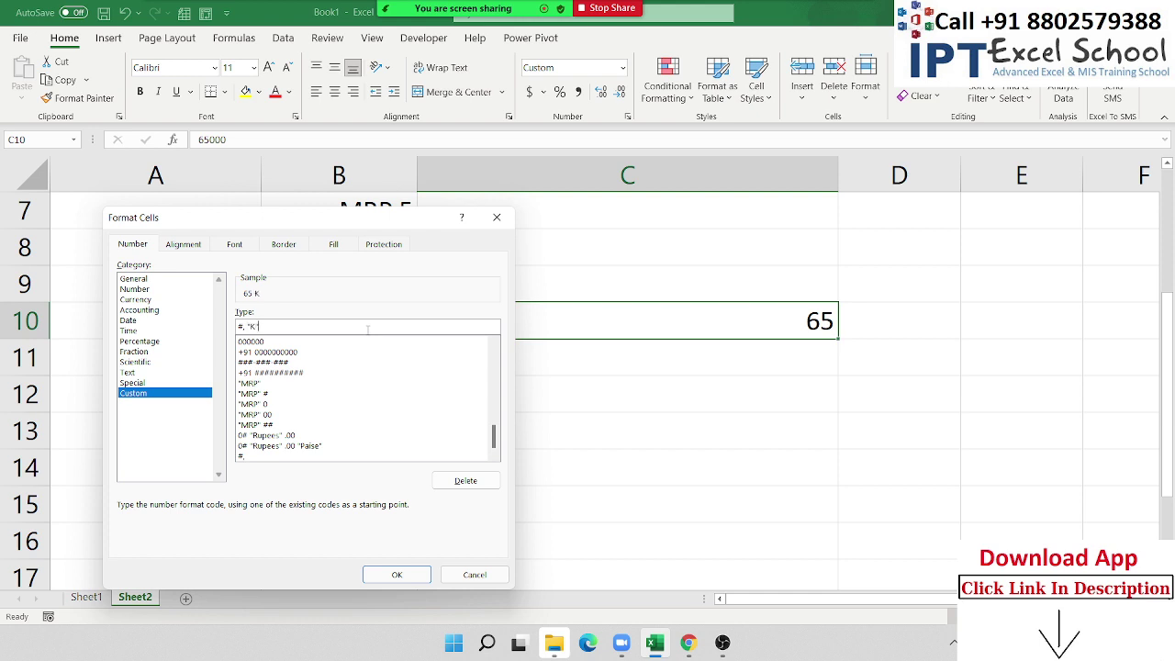
key(Return)
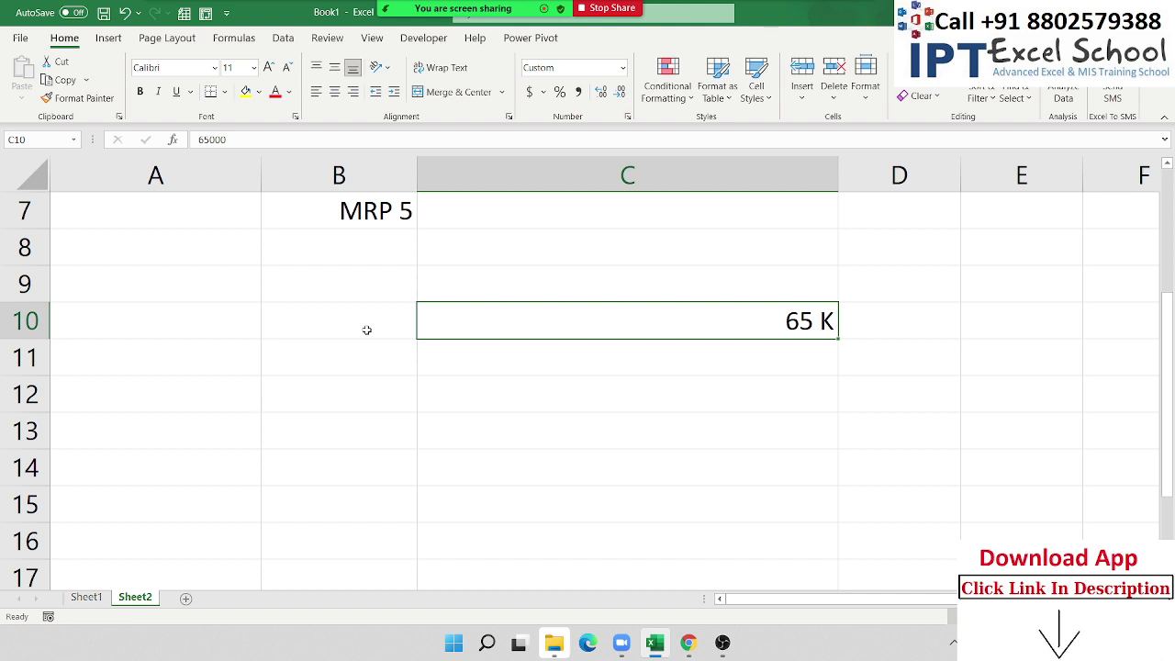
Enter the formula =C10+2000 in C11, which displays 67 K
key(Down)
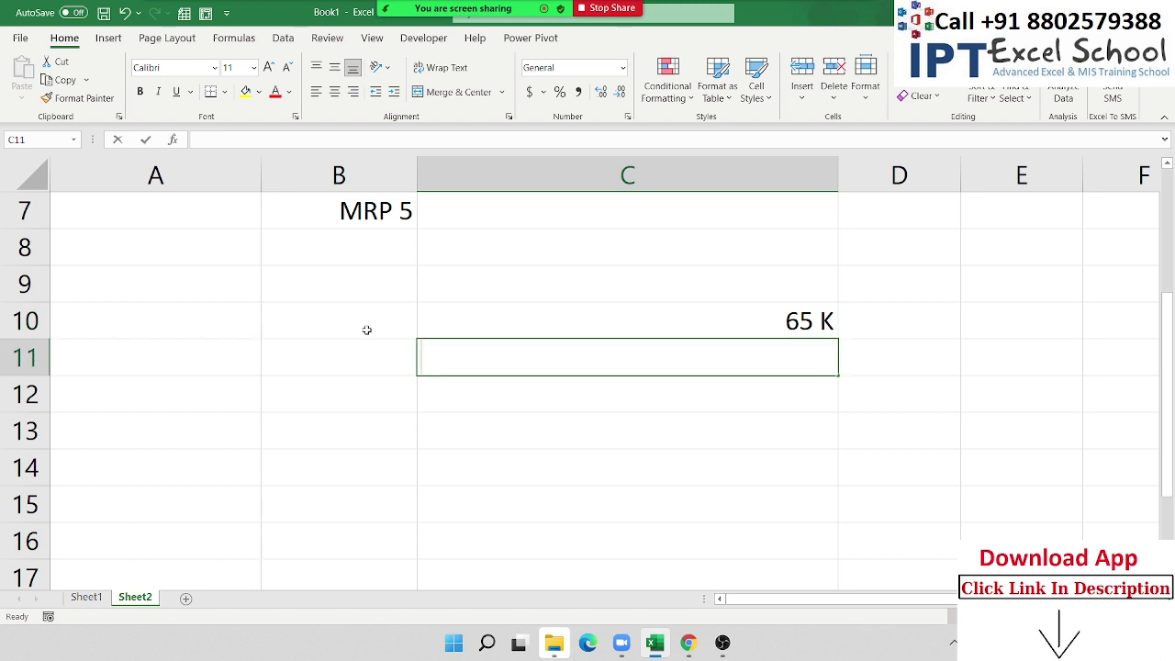
text(=)
key(Up)
text(+20)
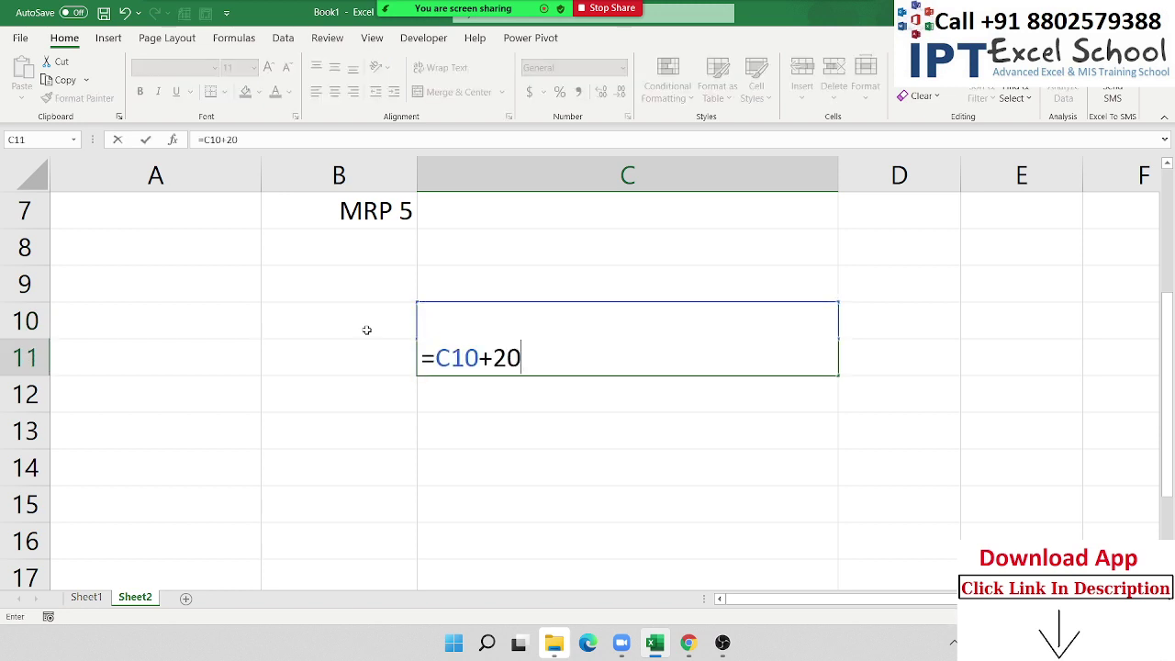
text(00)
key(Return)
key(Up)
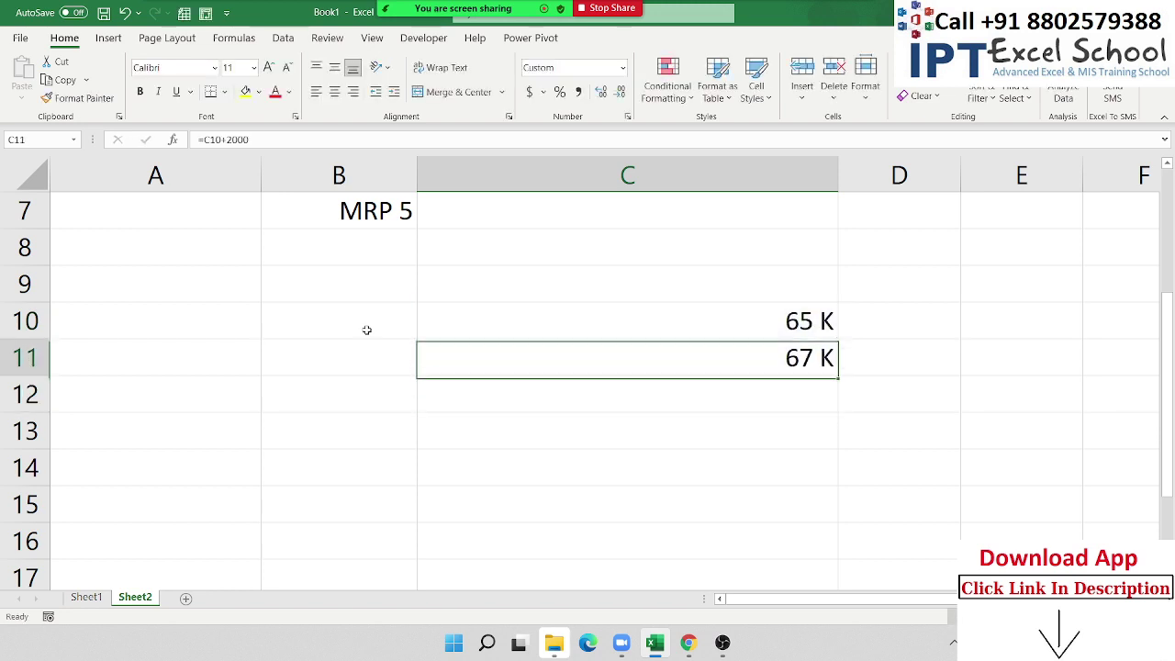
Delete the K suffix from C10's custom format code
click(722, 322)
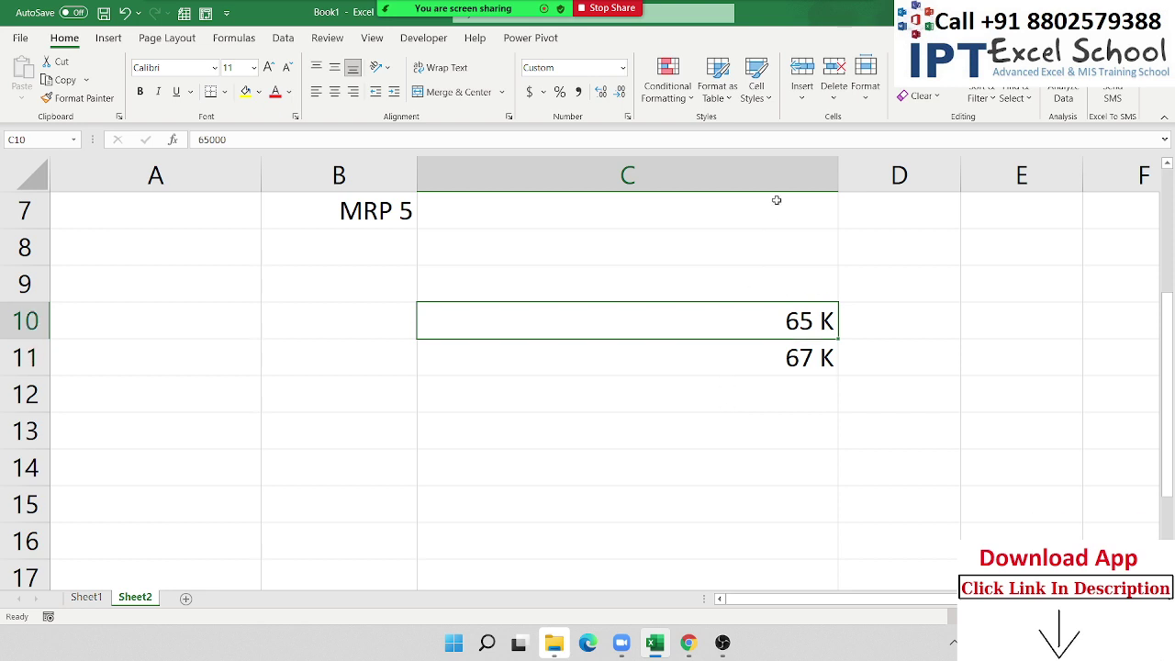
click(626, 117)
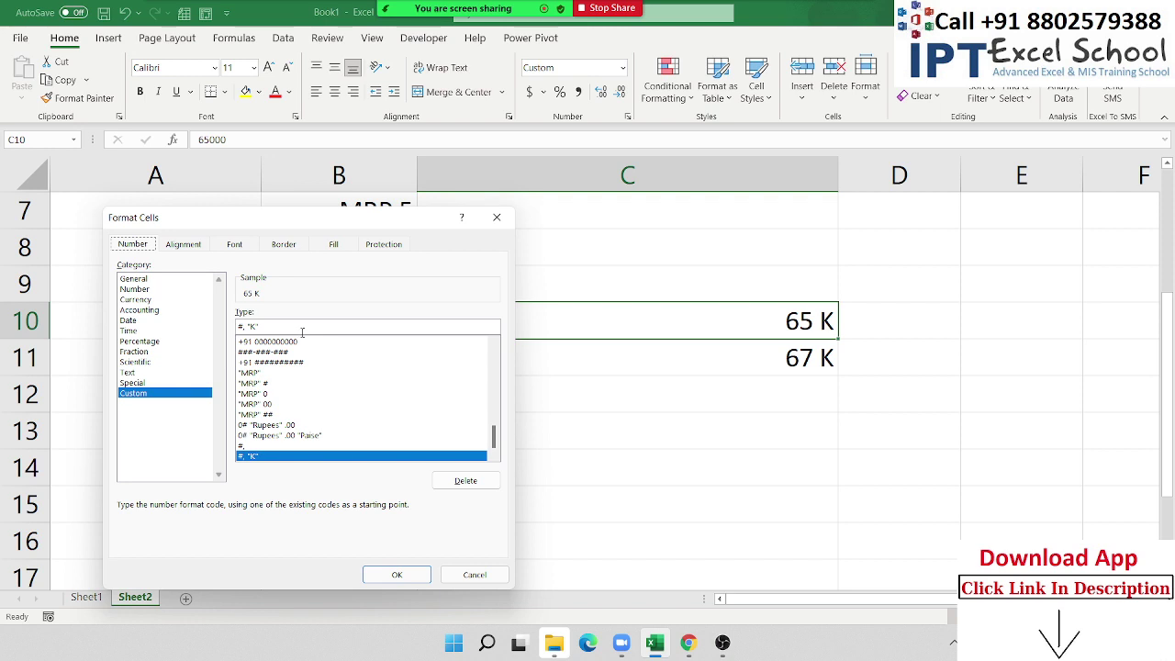
drag(303, 329, 107, 334)
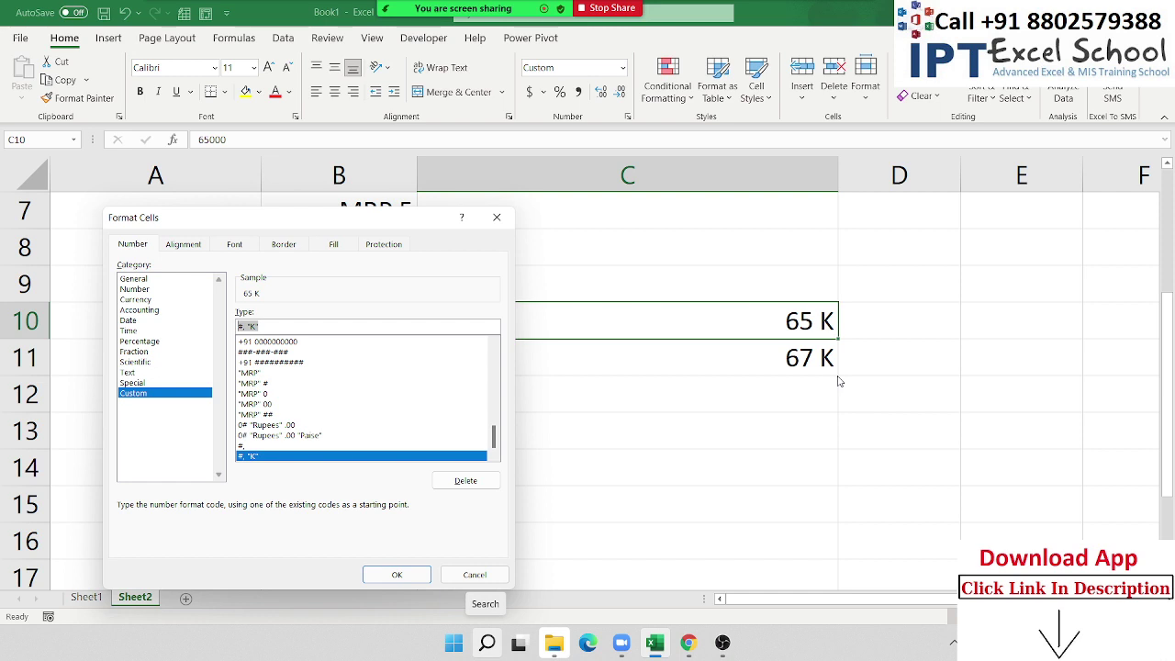
key(Right)
key(BackSpace)
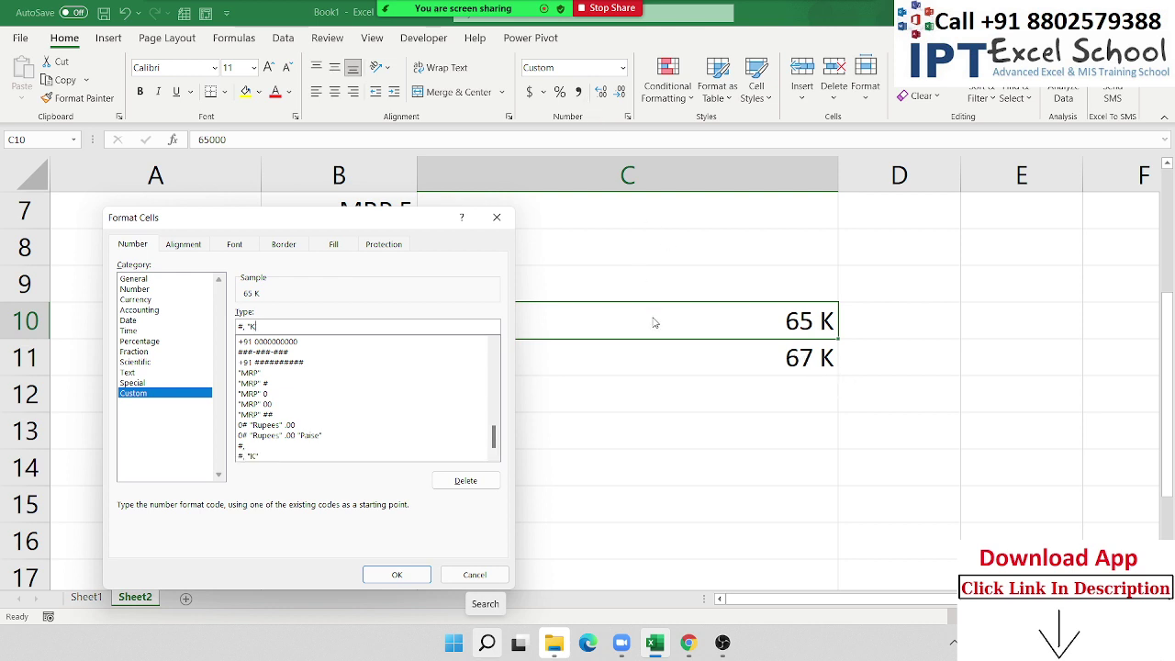
key(BackSpace)
key(BackSpace)
key(BackSpace)
Apply the custom # ### format so C10 shows 65 000
text(###)
key(Return)
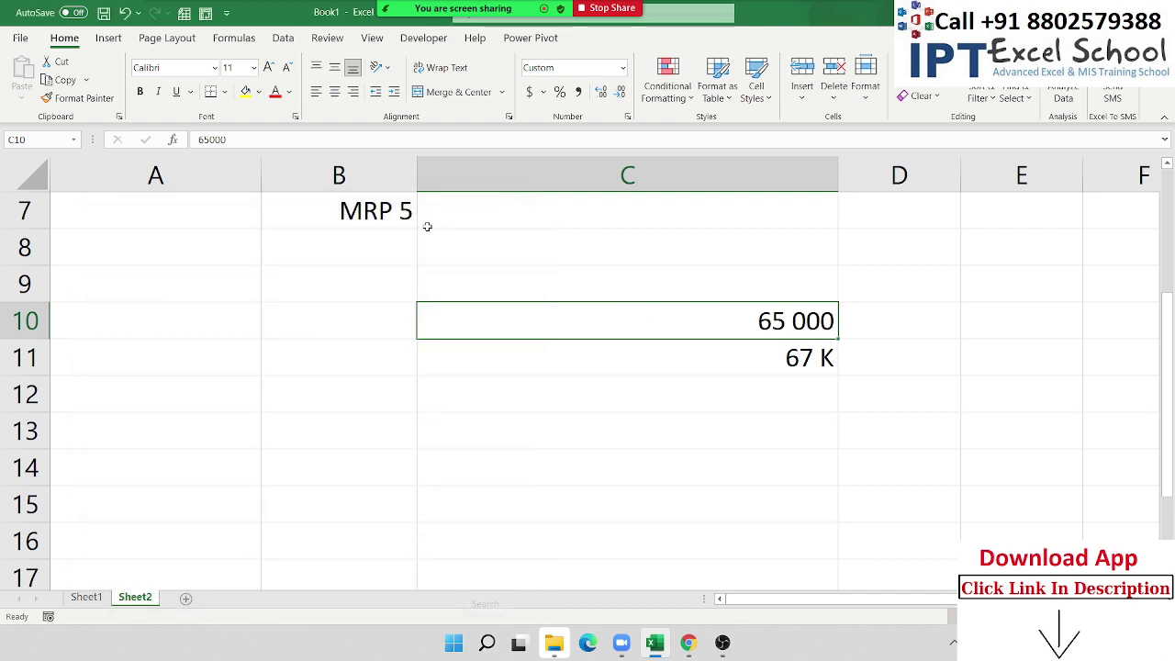
click(628, 116)
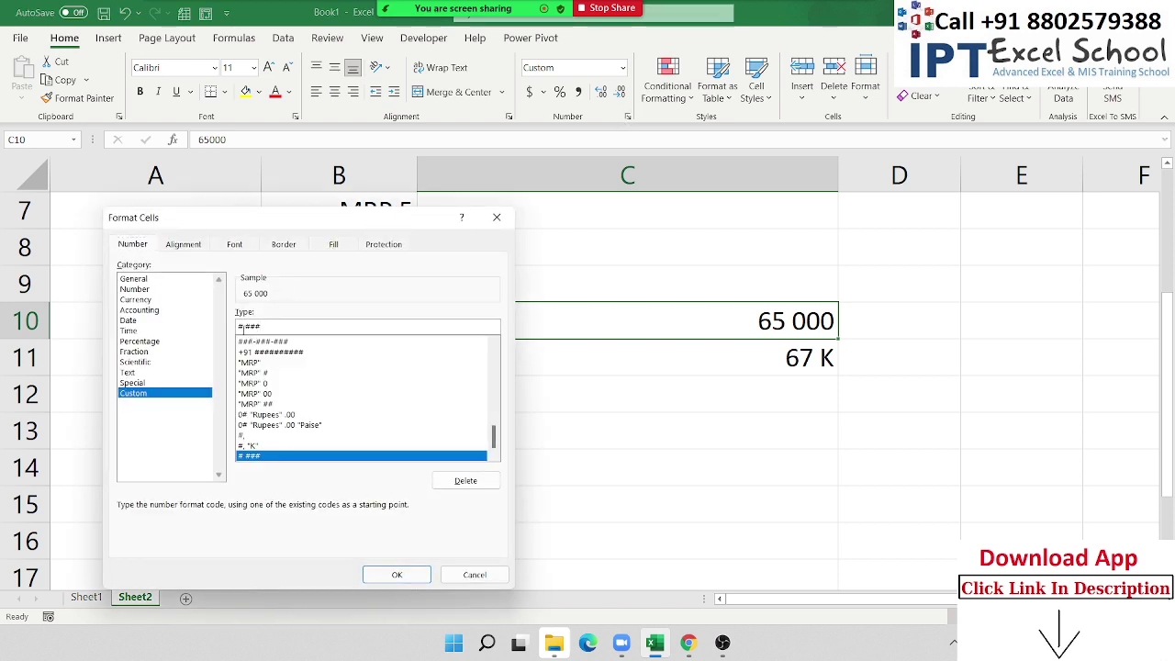
key(Return)
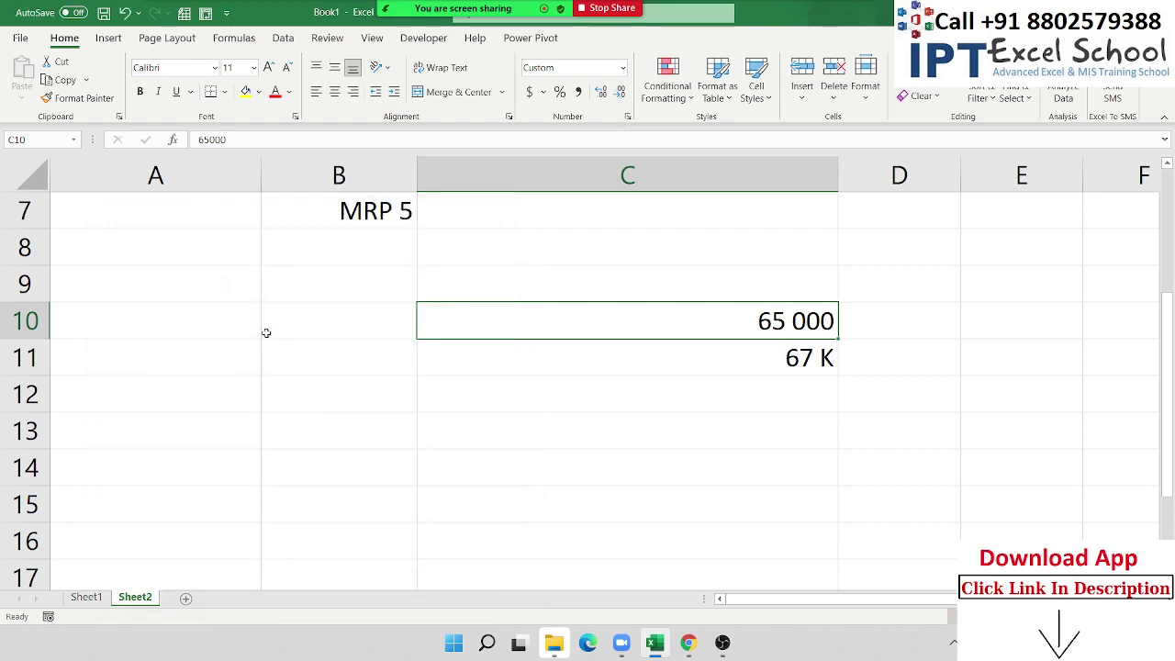
Trim C10's custom code back to #, so it shows 65
click(627, 116)
key(BackSpace)
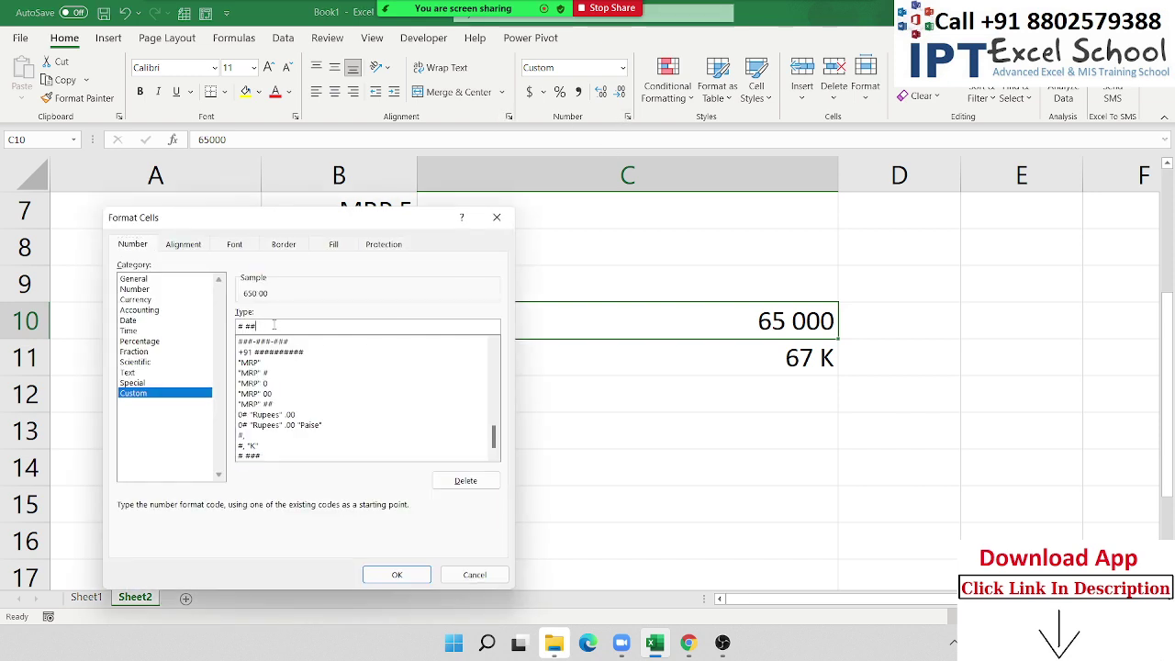
key(BackSpace)
key(BackSpace)
text(,)
key(Return)
scroll(272, 321, down, 3)
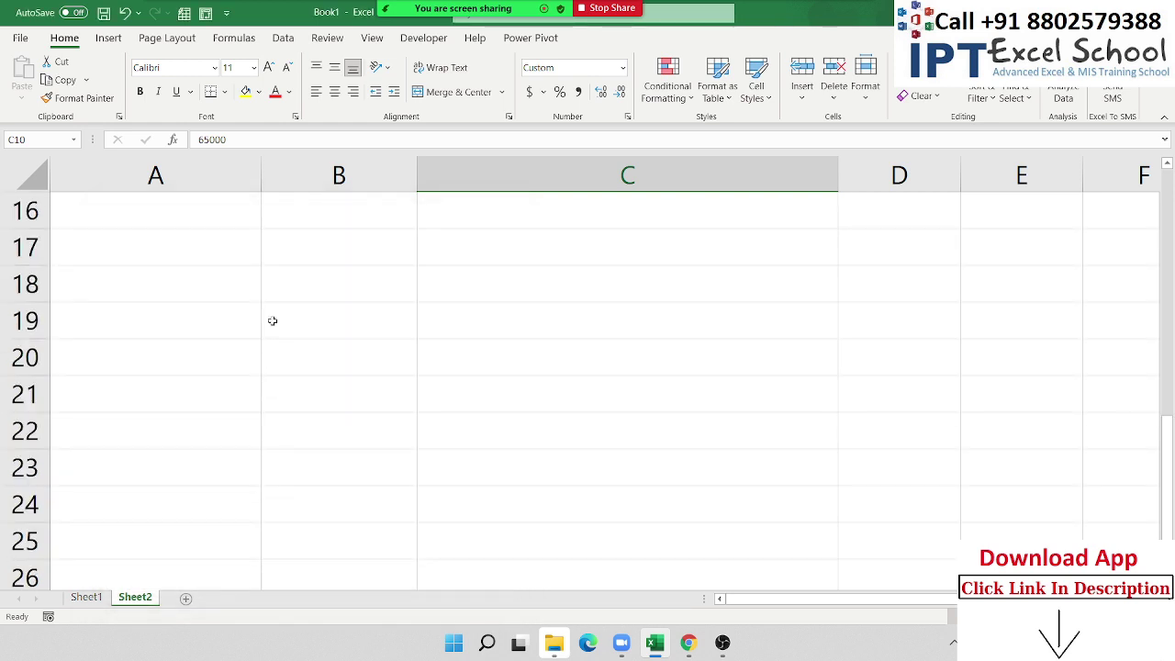
Enter the date 8/7/2021 in cell A17
click(251, 245)
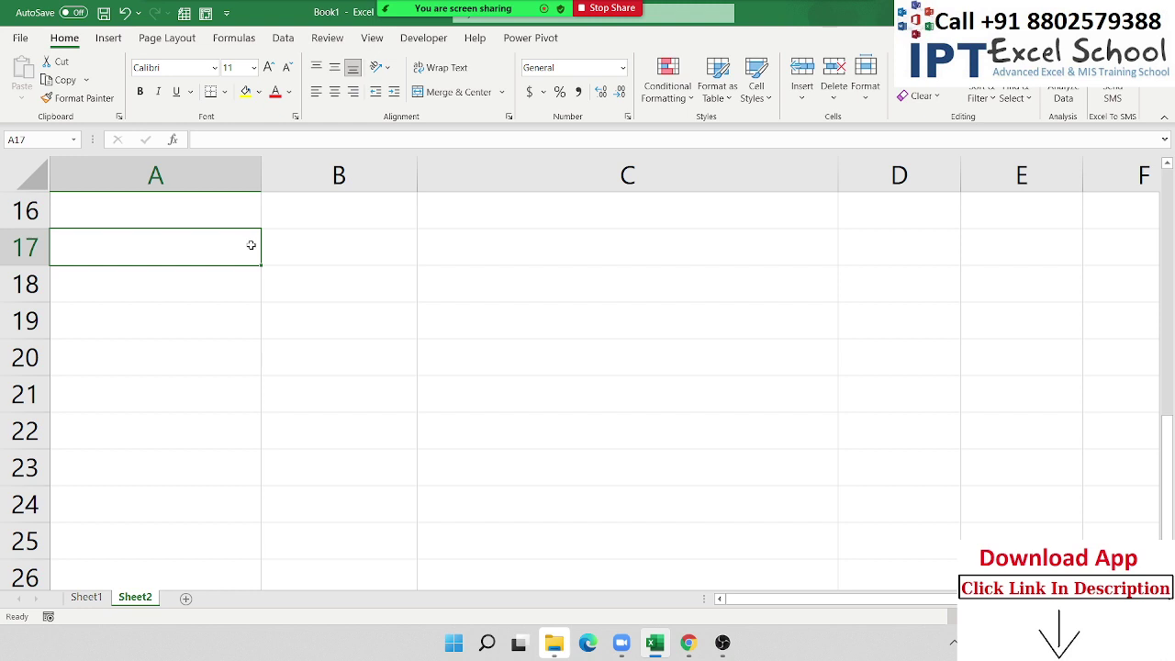
text(8/7/2021)
key(Return)
click(251, 245)
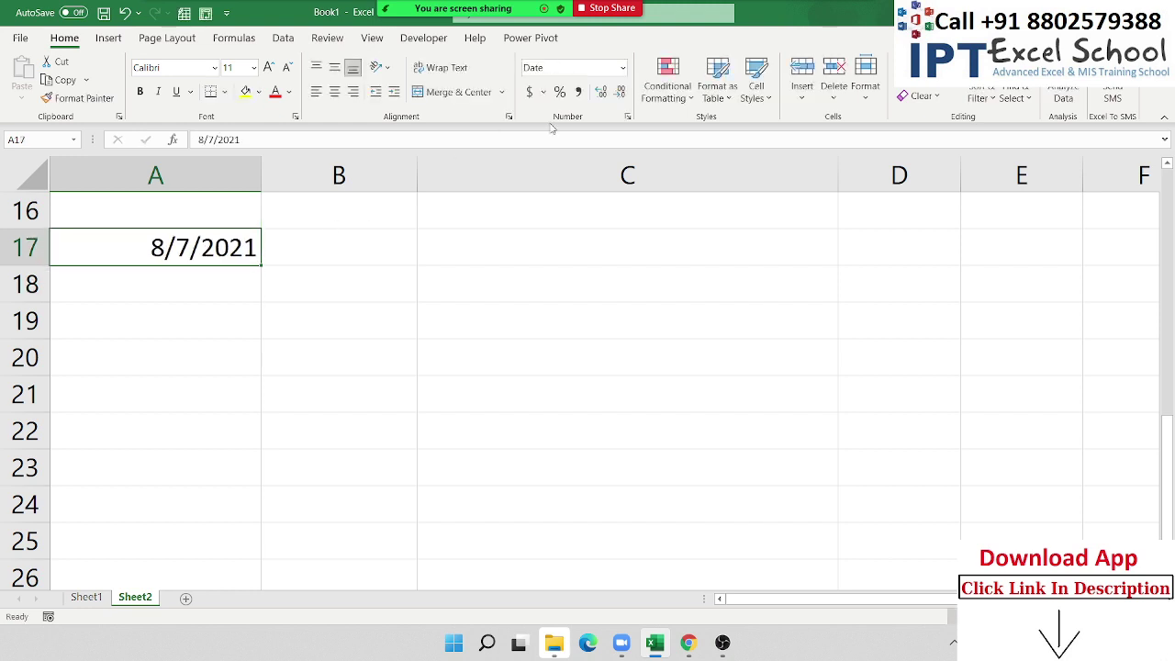
Format A17 with custom dddd mmmm-dd yyy and autofit column A to the date
click(627, 116)
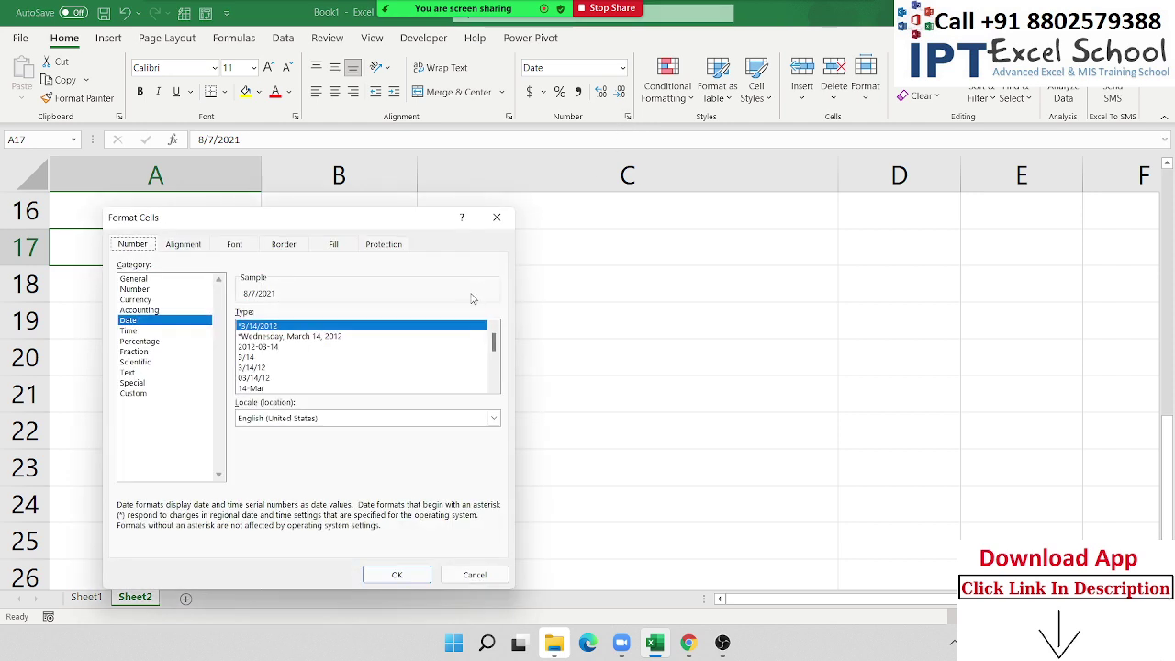
click(158, 393)
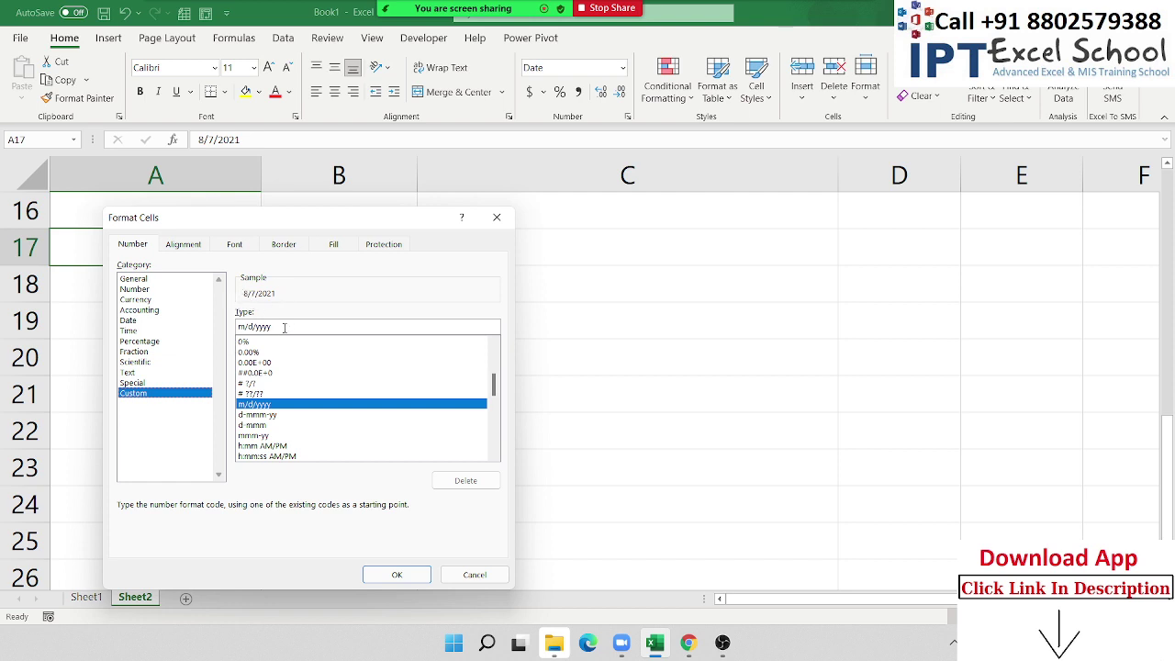
drag(284, 327, 235, 326)
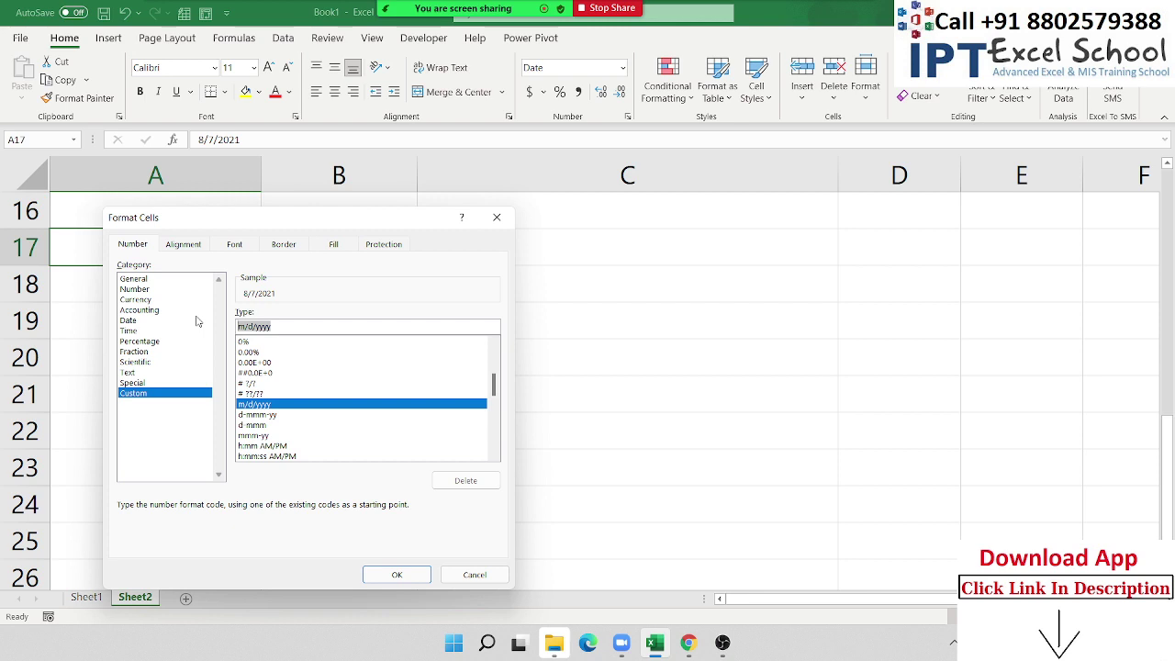
text(d)
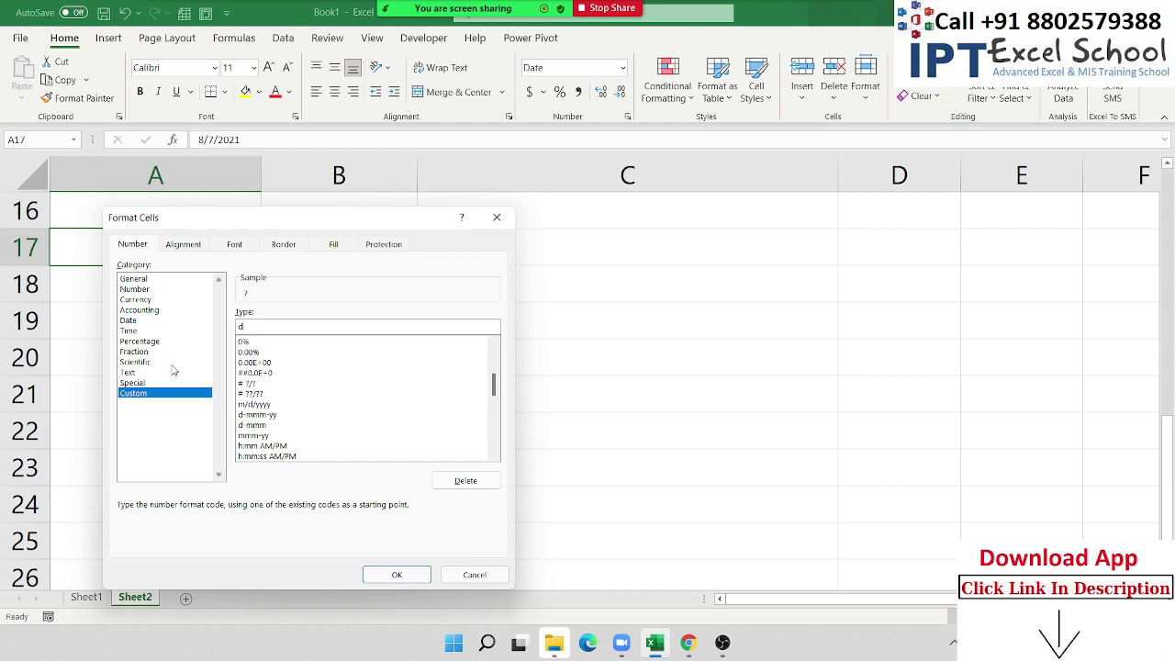
text(d)
text(d)
text(d)
text(mm)
text(mm)
text( y)
text(yyy)
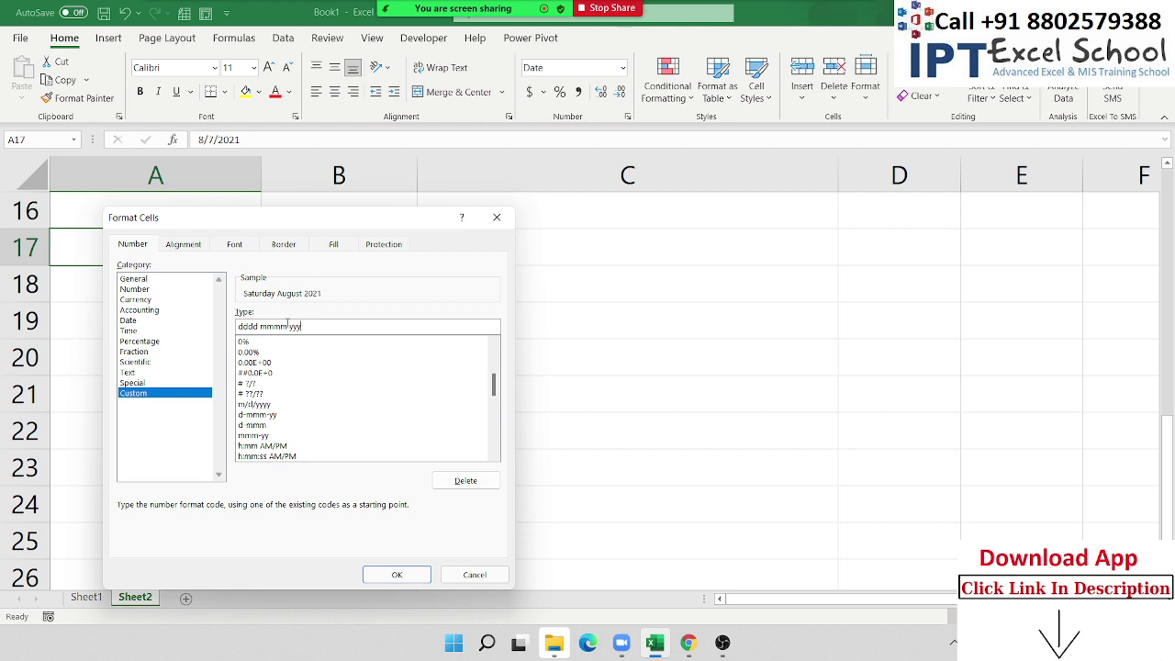
click(290, 326)
text(-)
text(dd)
key(Return)
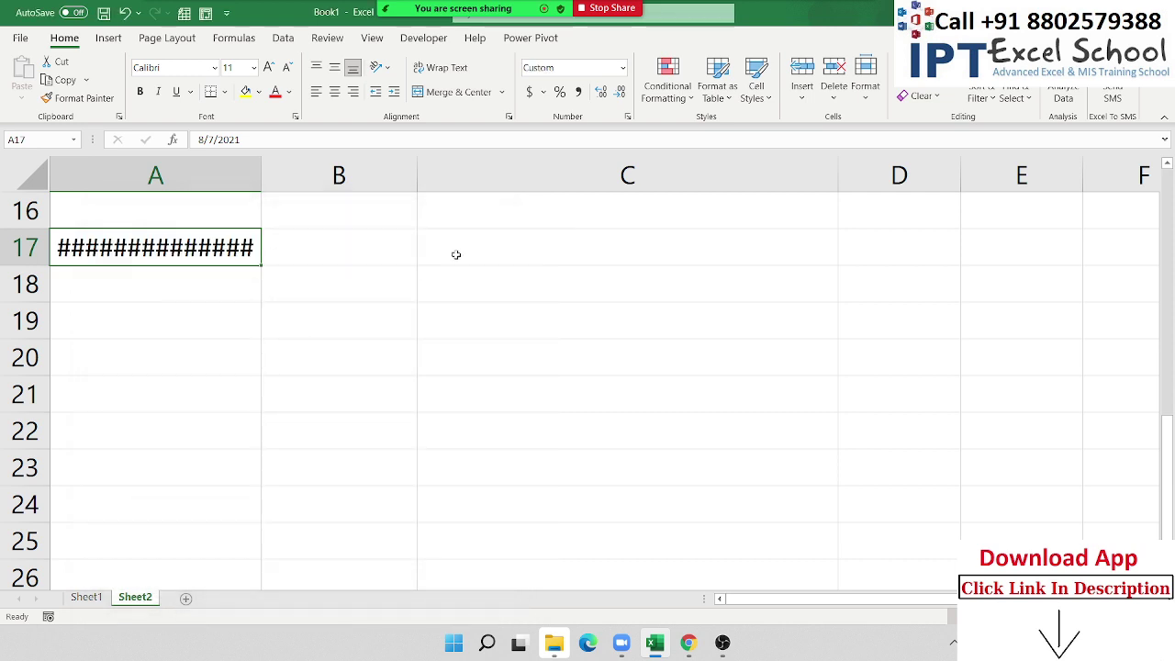
double_click(261, 172)
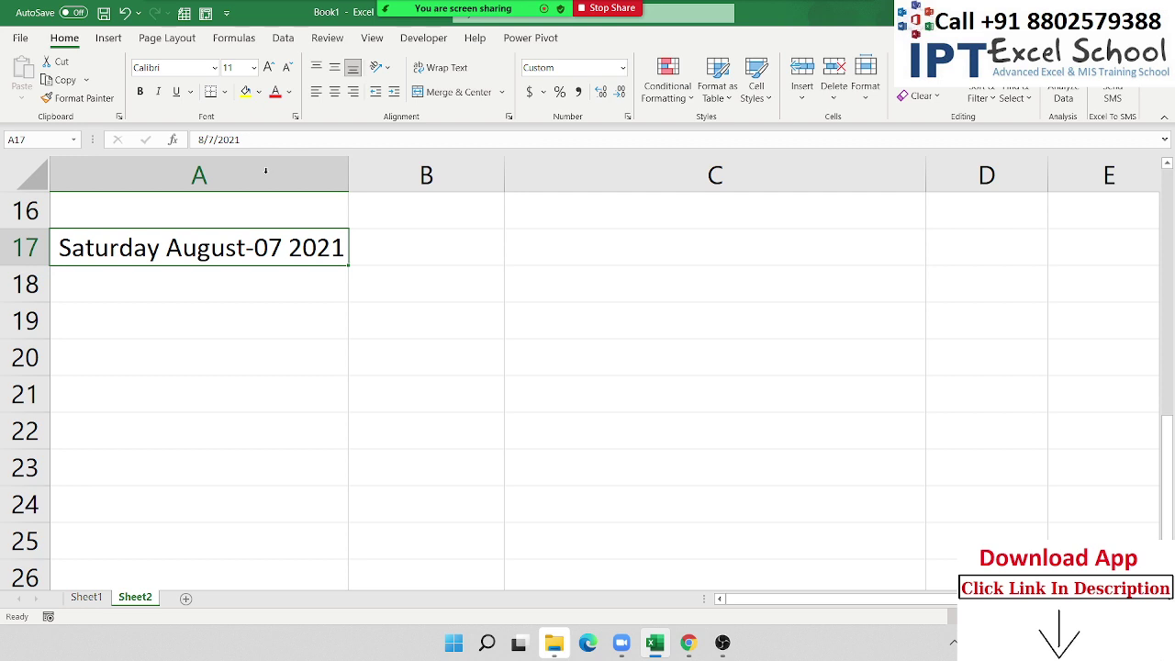
Enter 10:20:30 in cell A21 and check its h:mm:ss custom format code
click(268, 400)
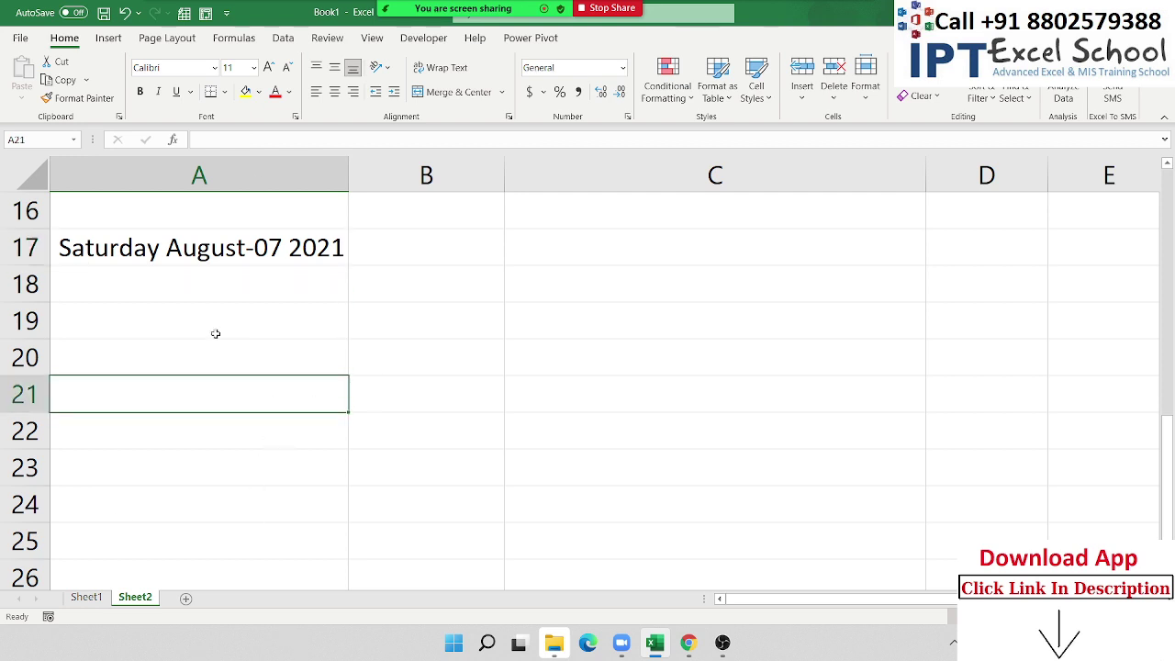
text(10)
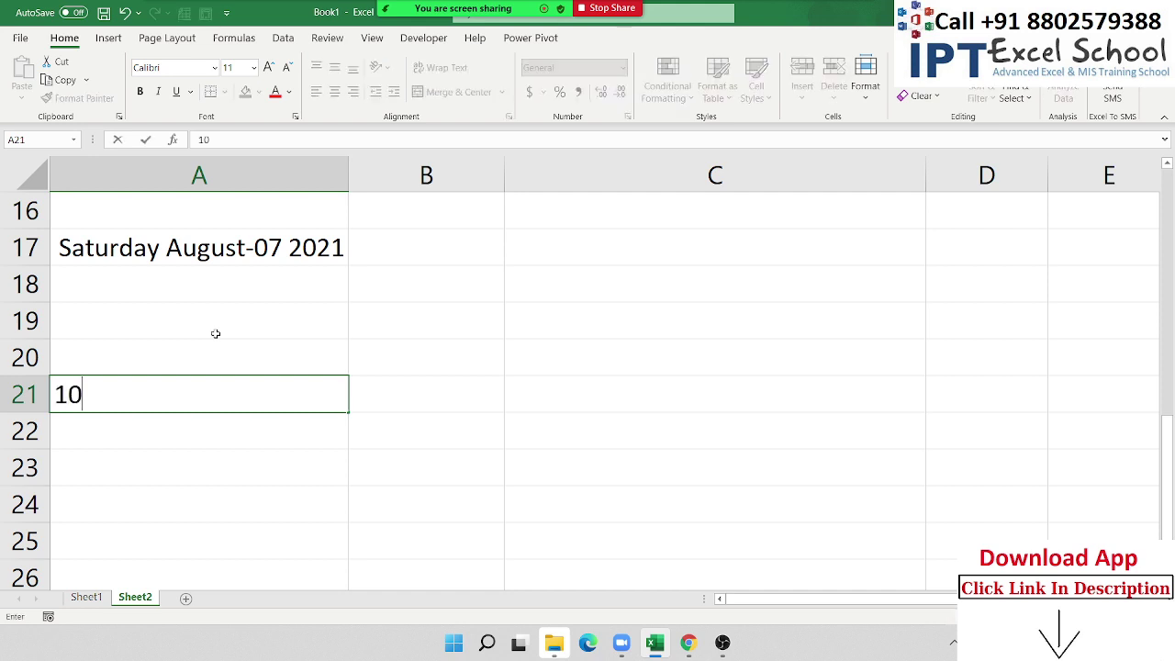
text(:20:3)
text(0)
key(Return)
key(Up)
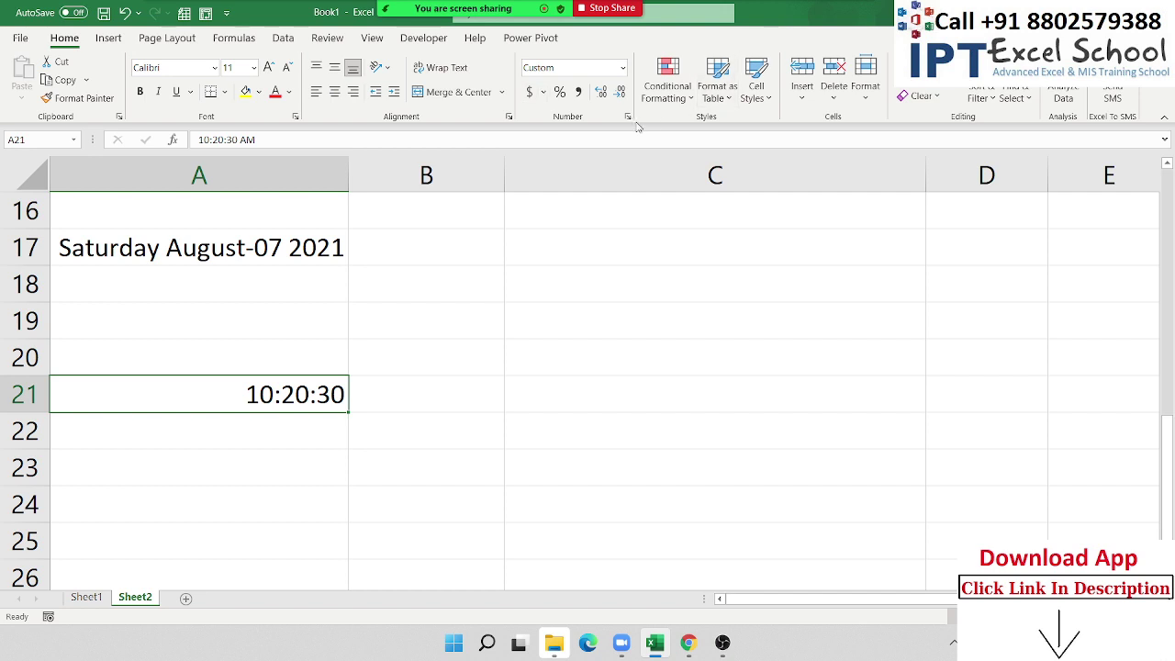
click(628, 116)
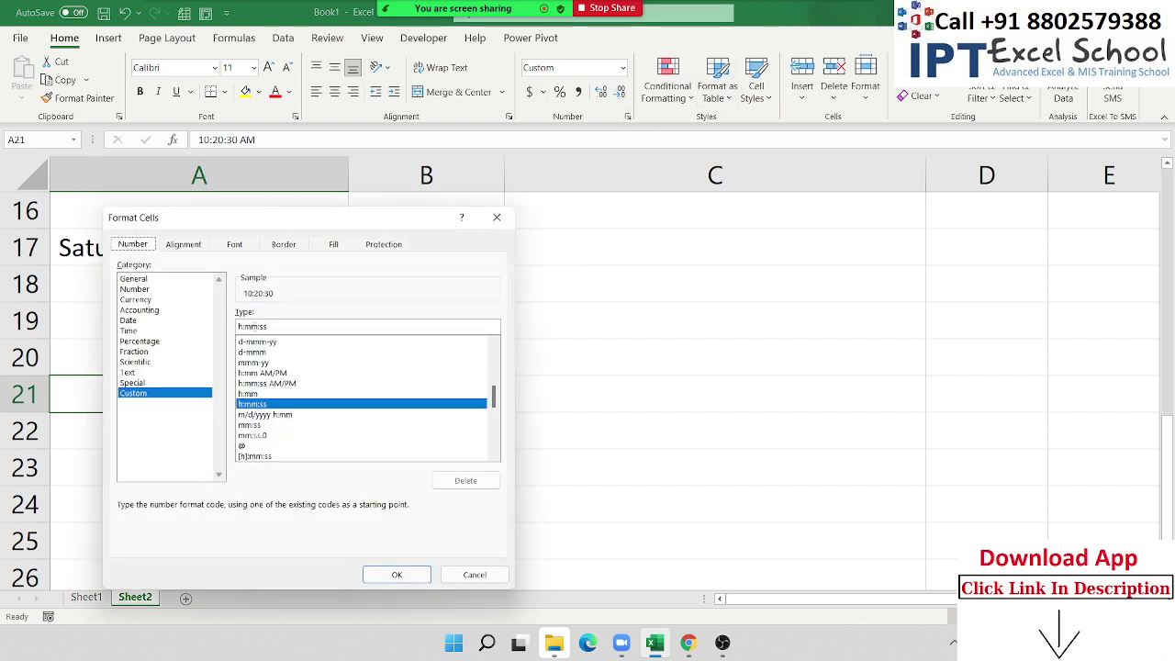
double_click(256, 327)
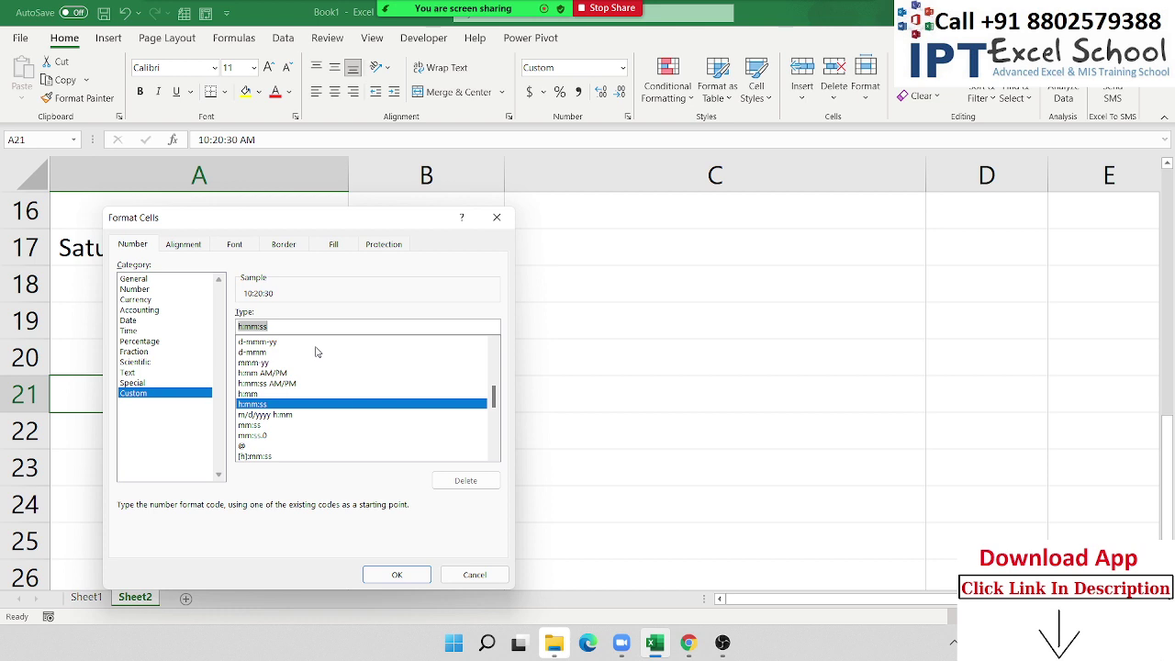
key(Return)
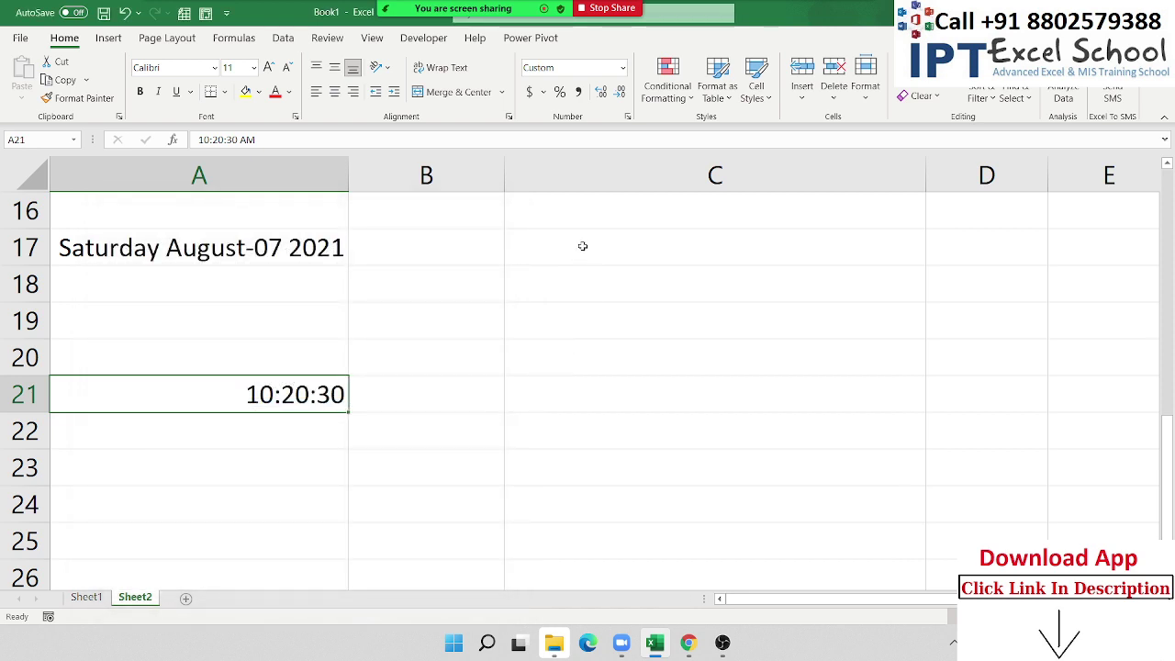
Change A21's custom format to h:mm:ss AM/PM so it shows 10:20:30 AM
click(627, 116)
click(307, 325)
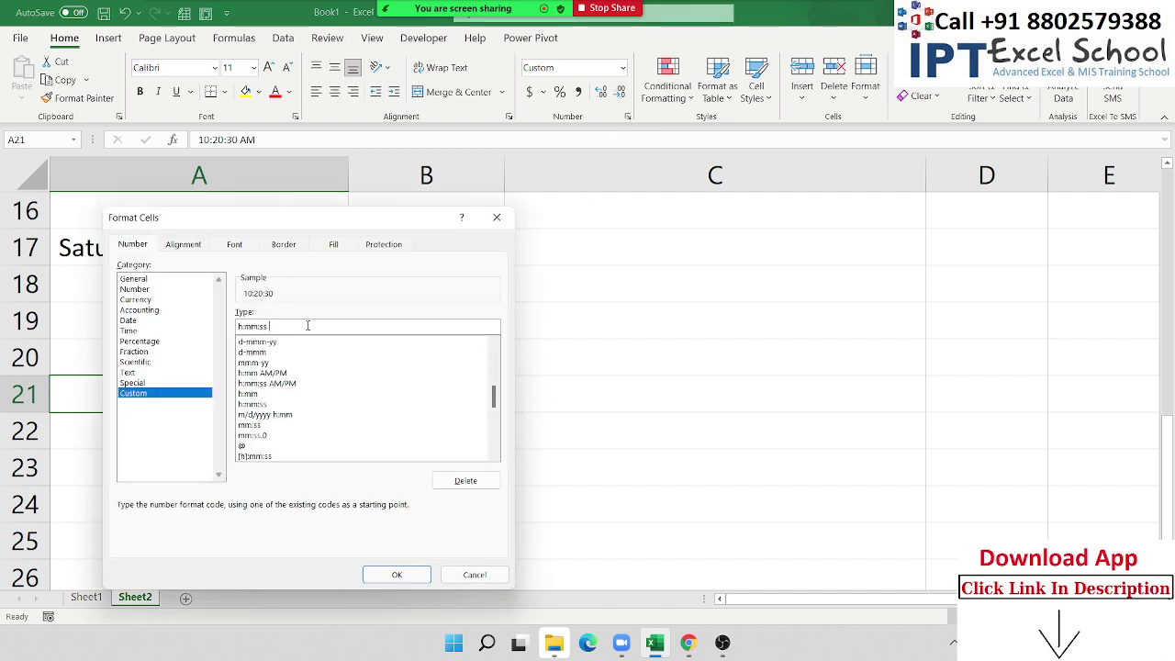
text(A)
text(M/P)
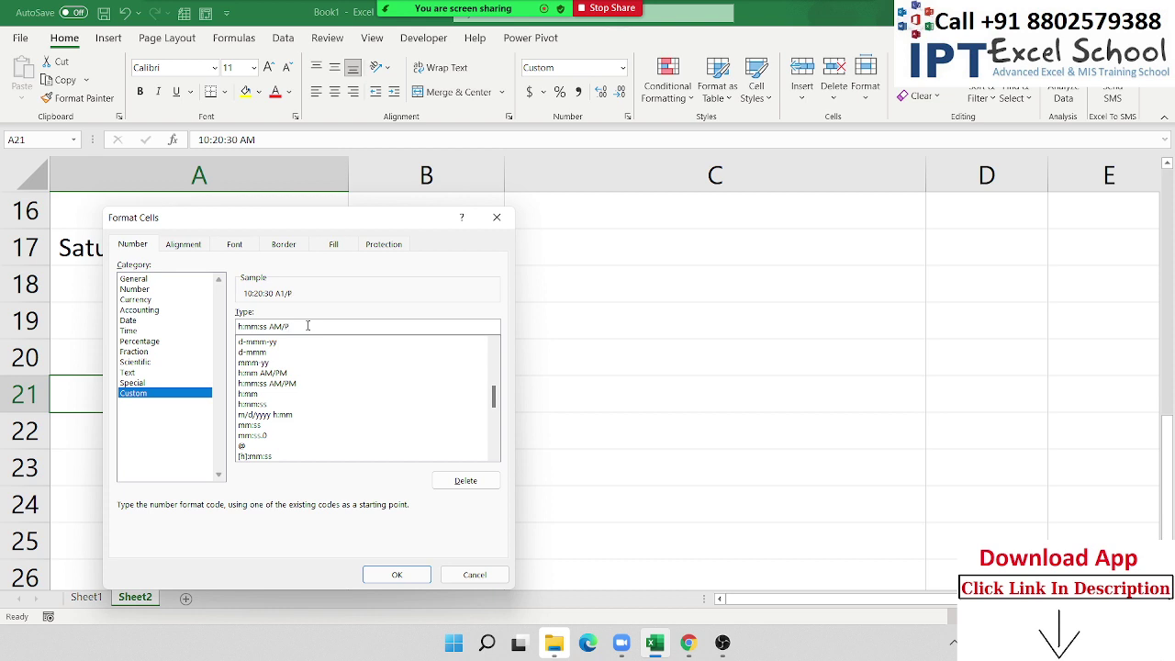
text(M)
key(Return)
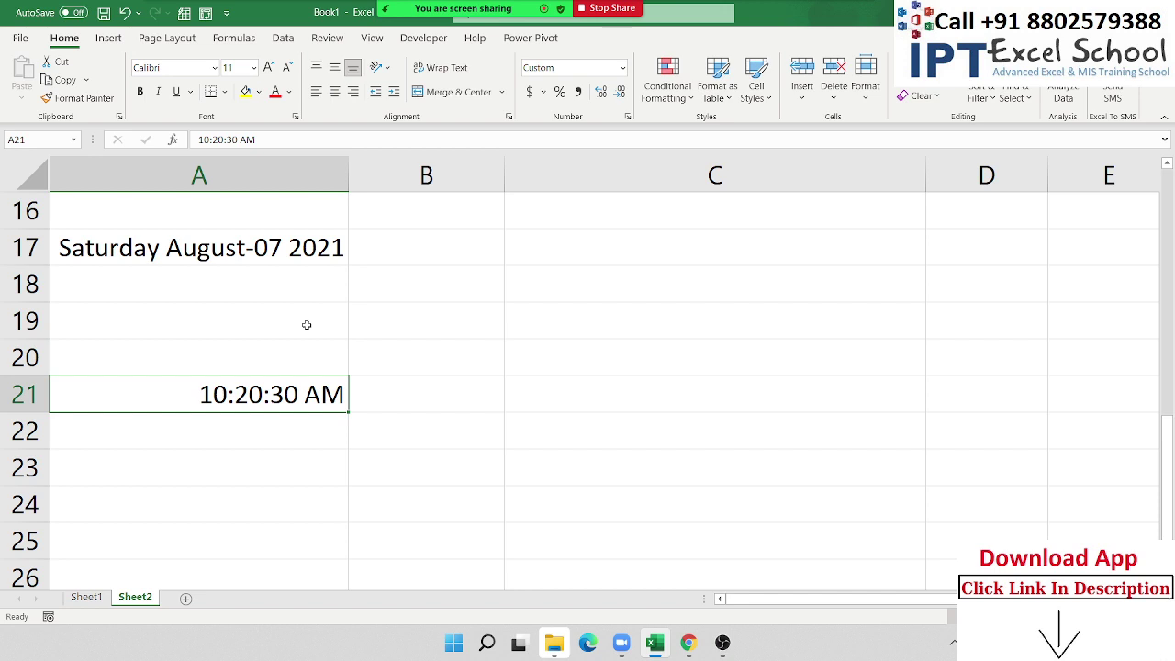
key(Right)
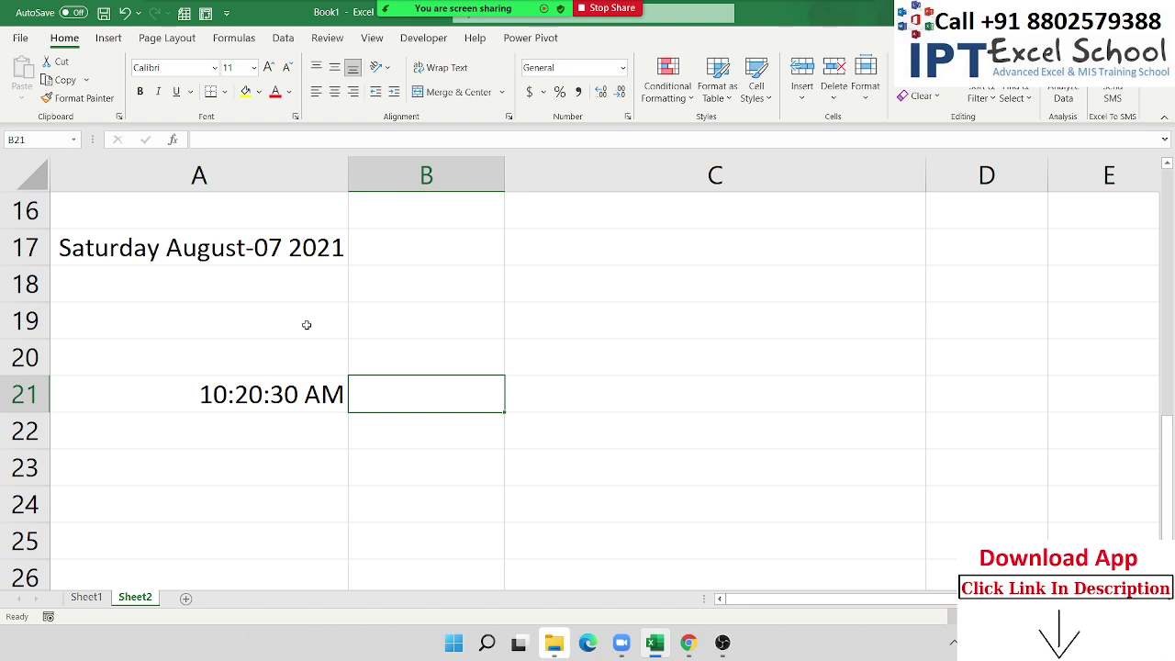
Enter the time 20:00 in cell B21
text(20:00)
key(Return)
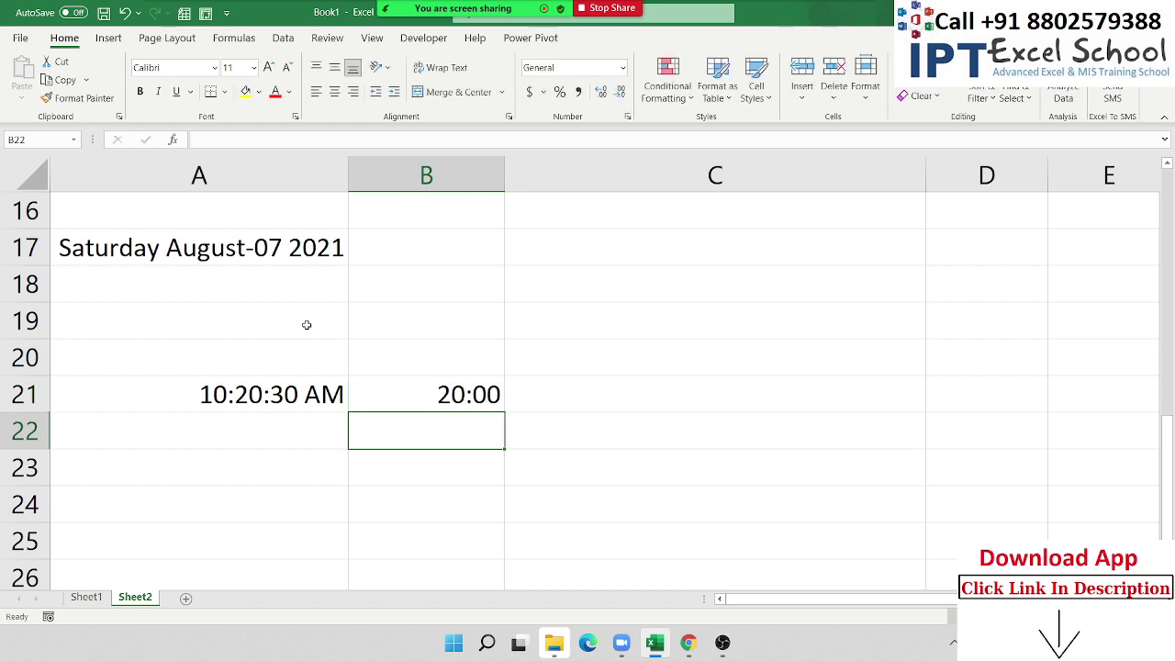
key(Up)
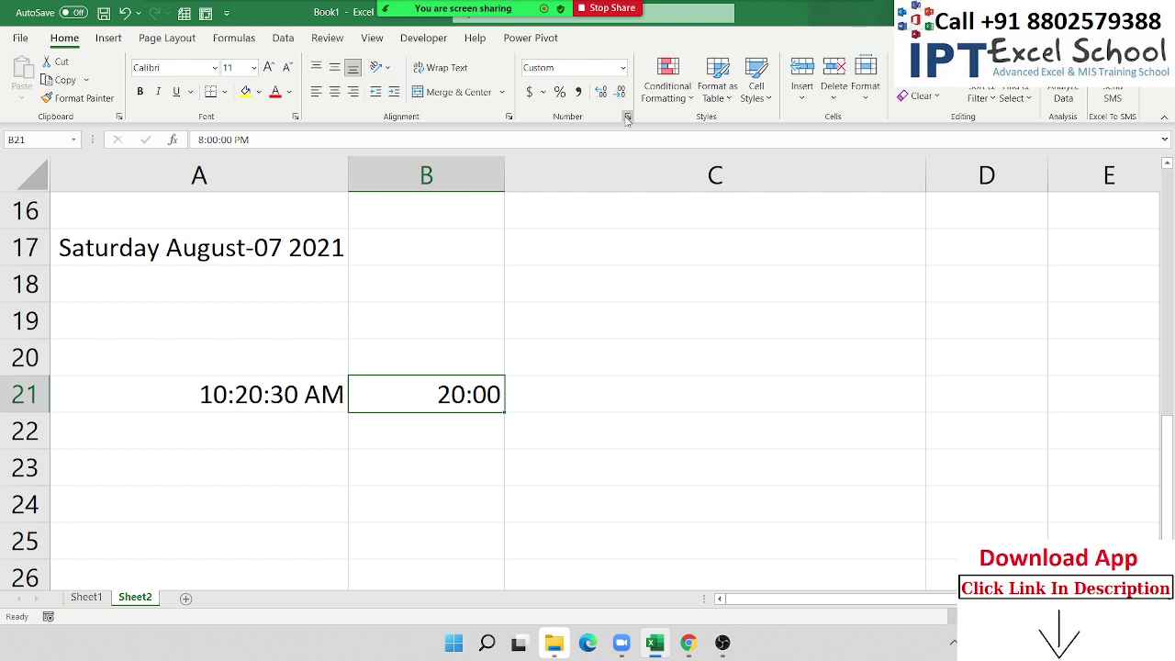
Format B21 with an AM/PM time format so it displays 8:00 PM
click(628, 116)
click(272, 244)
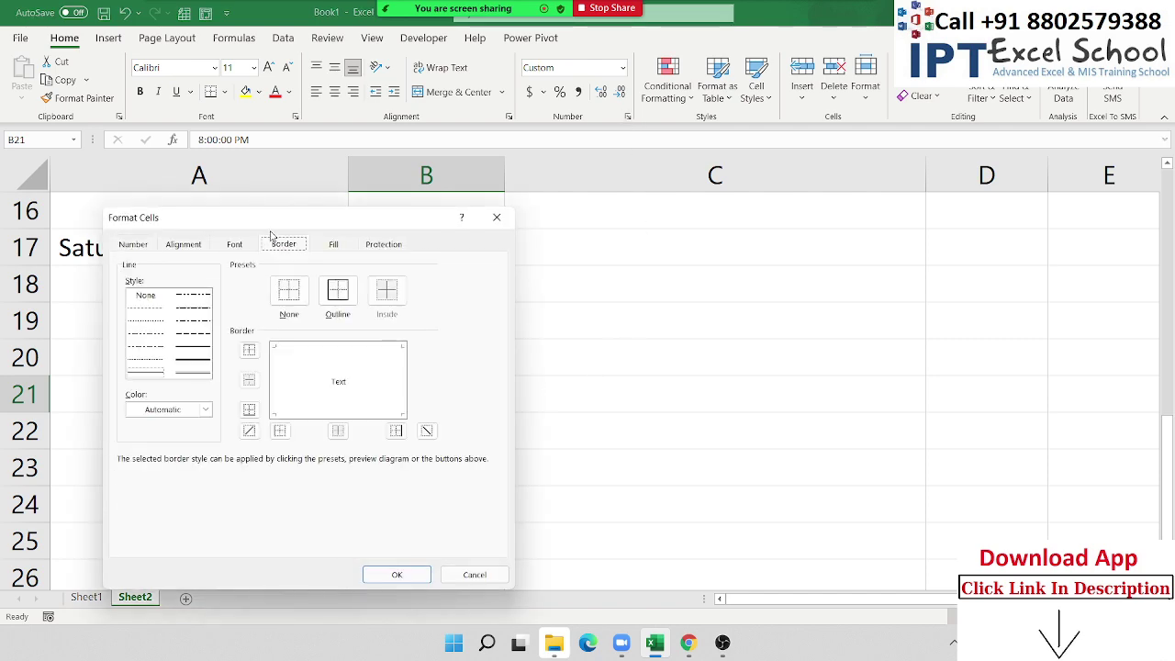
click(133, 246)
mouse_move(235, 222)
mouse_down()
mouse_move(758, 192)
mouse_move(790, 180)
mouse_up()
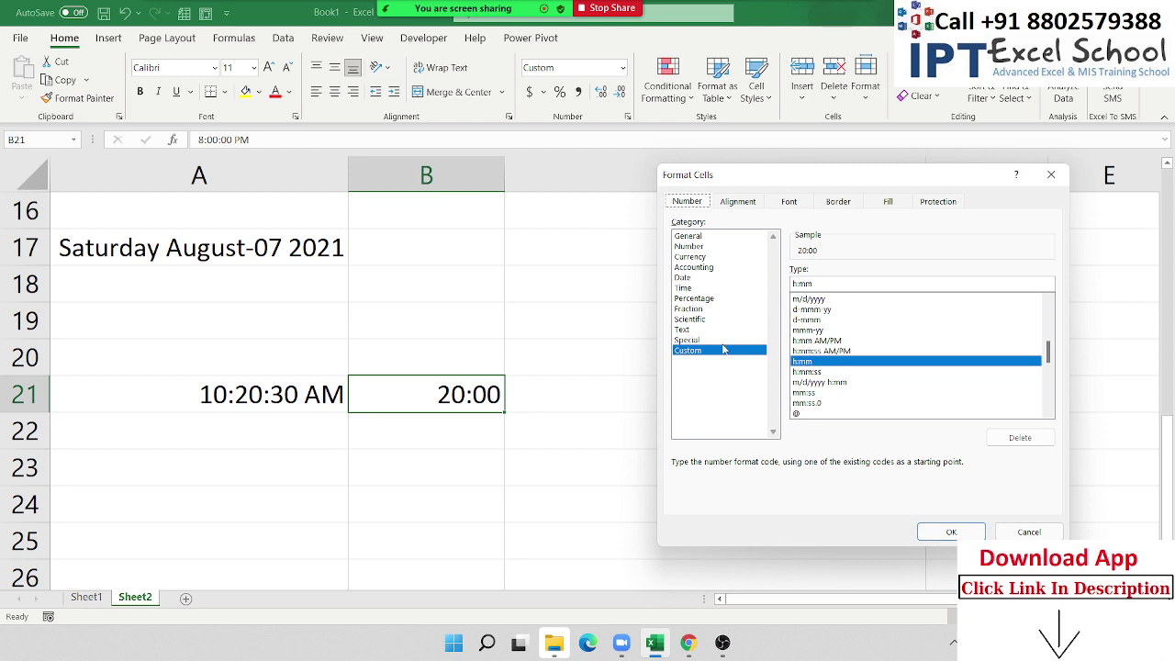
text(a)
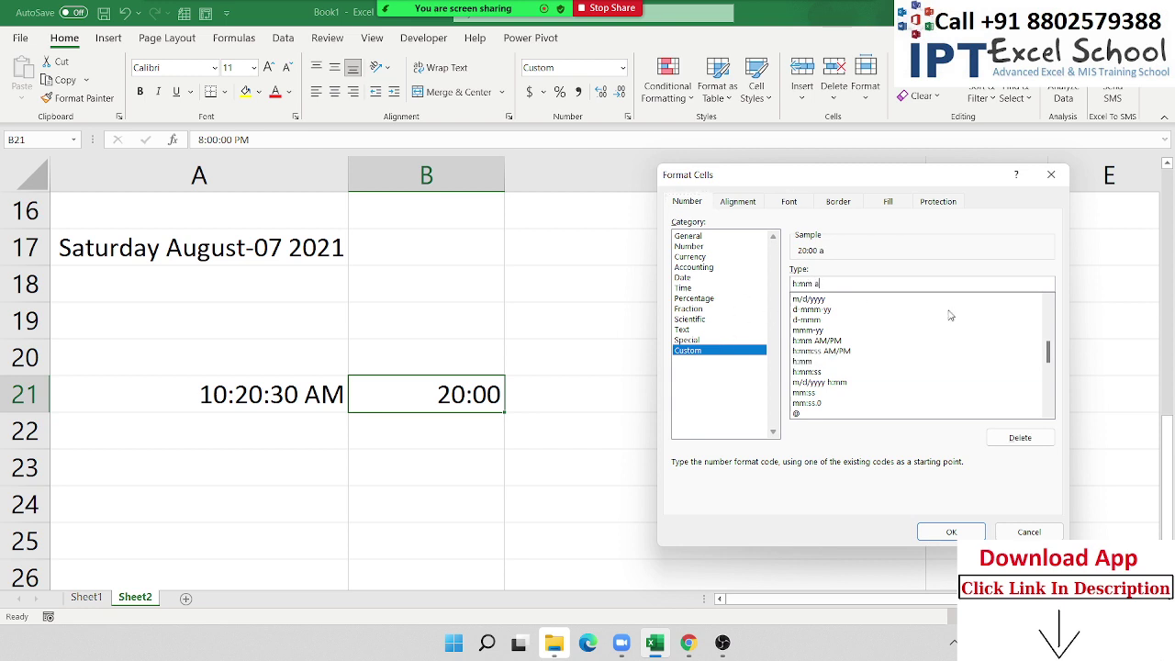
text(m)
text(p)
text(m)
key(Return)
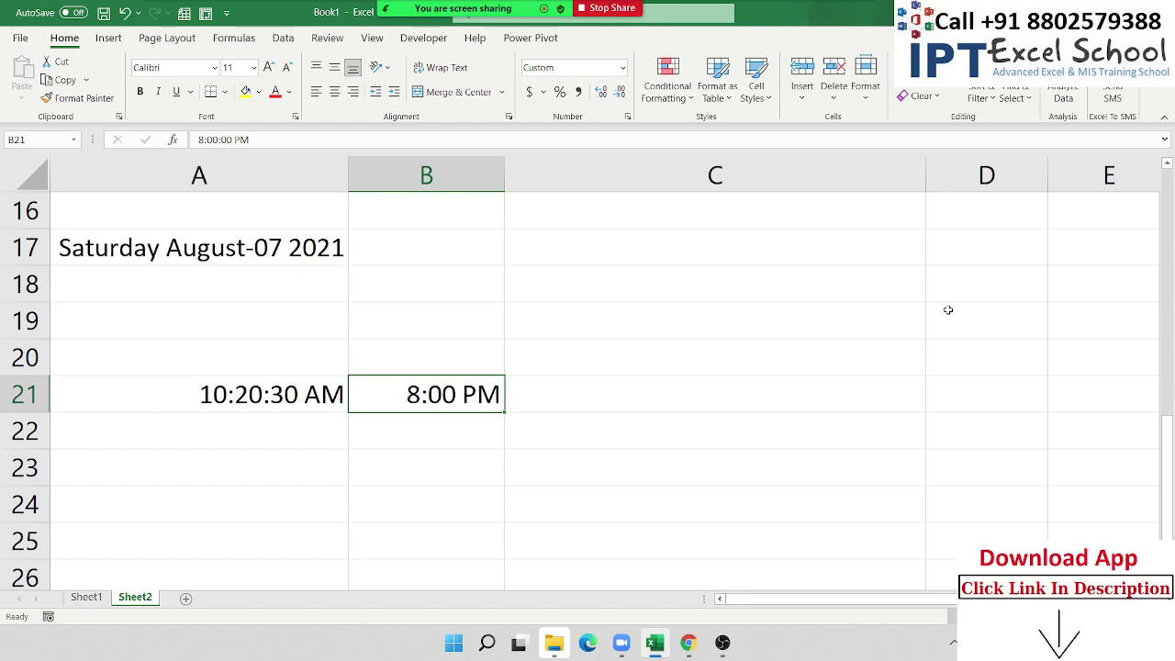
key(ctrl+shift+3)
key(ctrl+shift+2)
Select the times in A21 and B21 to review their display
click(729, 331)
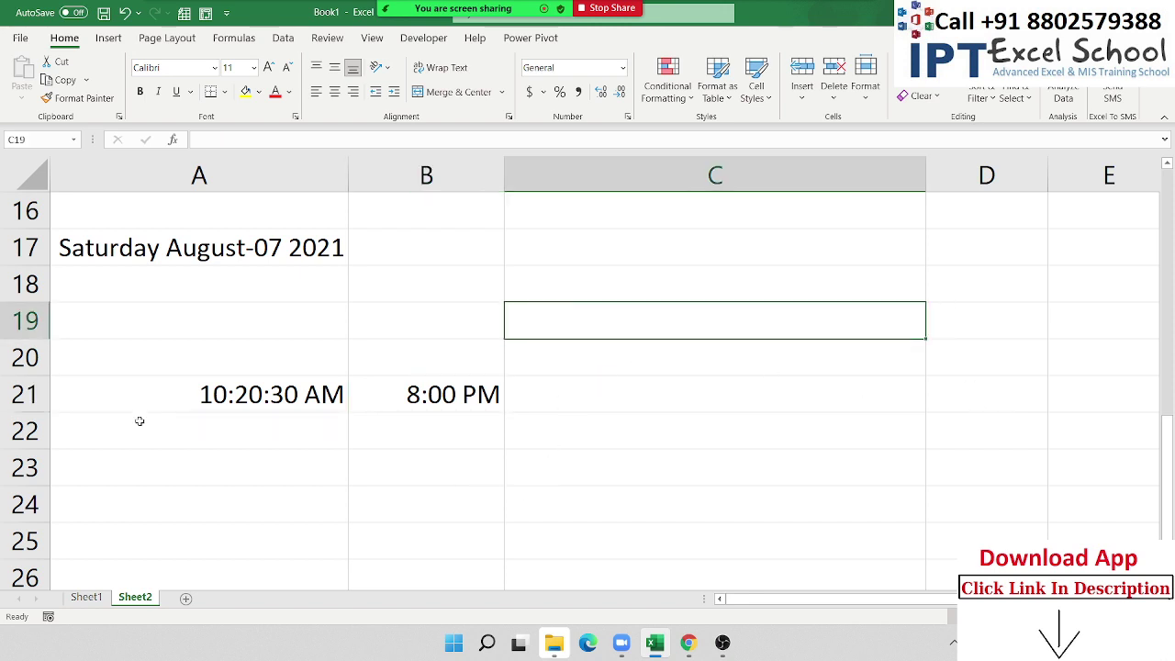
click(225, 389)
click(382, 394)
scroll(382, 394, down, 1)
scroll(382, 395, down, 1)
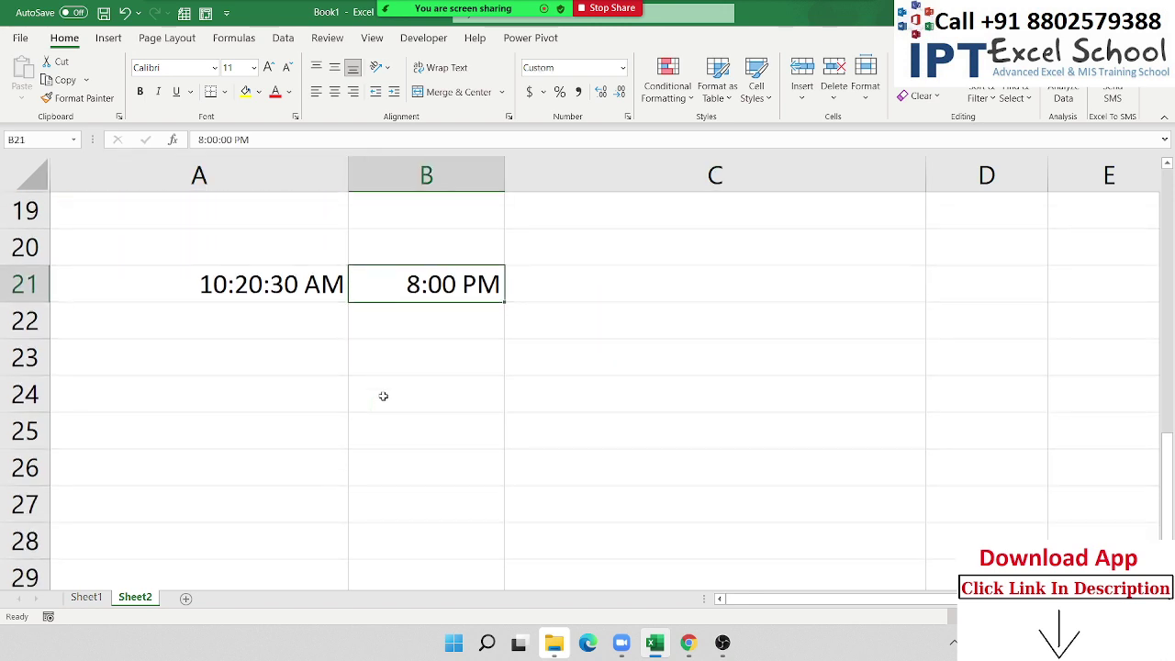
scroll(382, 395, down, 1)
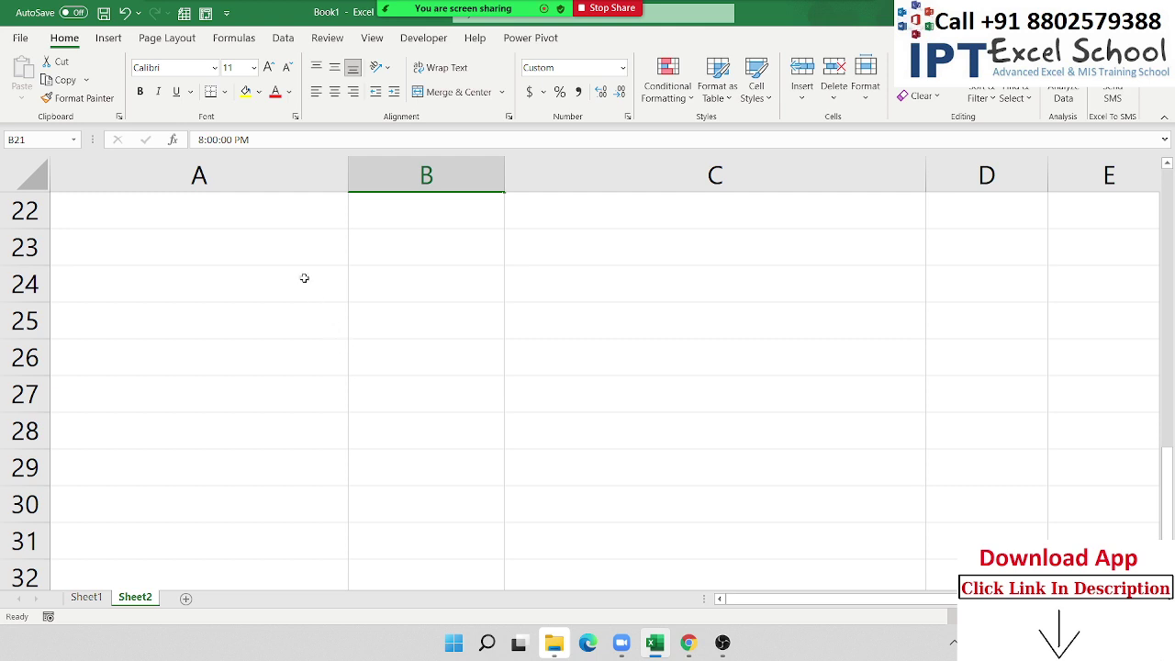
Add a new Sheet3 and enter the heading Profit/Loss in A1
click(186, 599)
scroll(210, 405, up, 2)
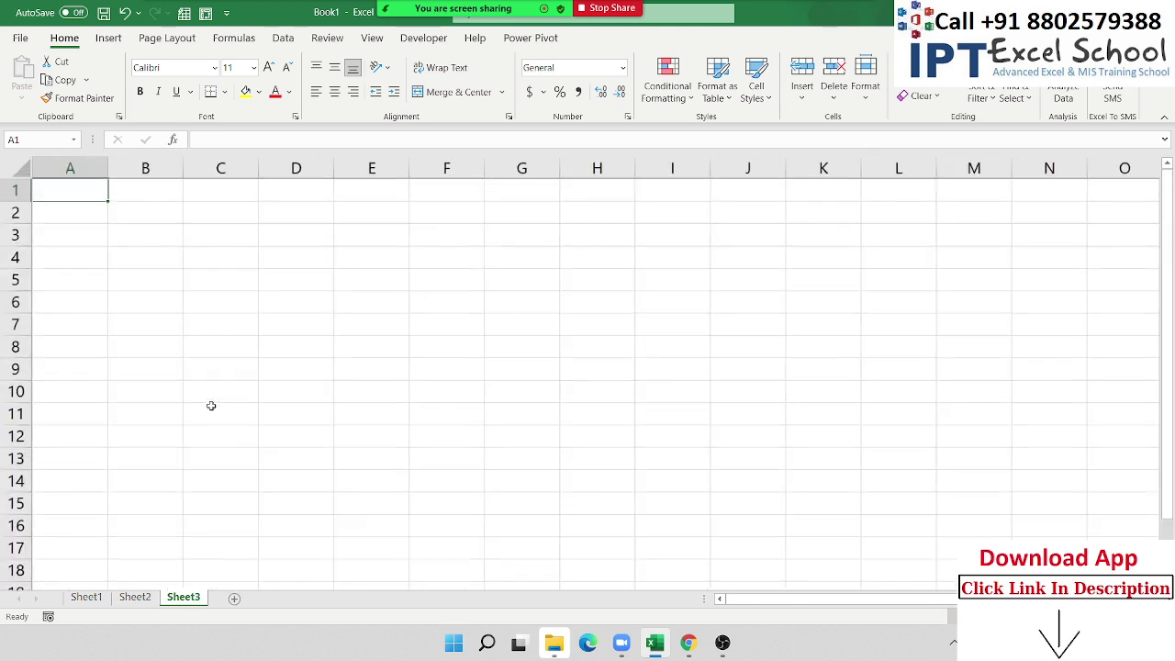
scroll(210, 406, up, 1)
text(P)
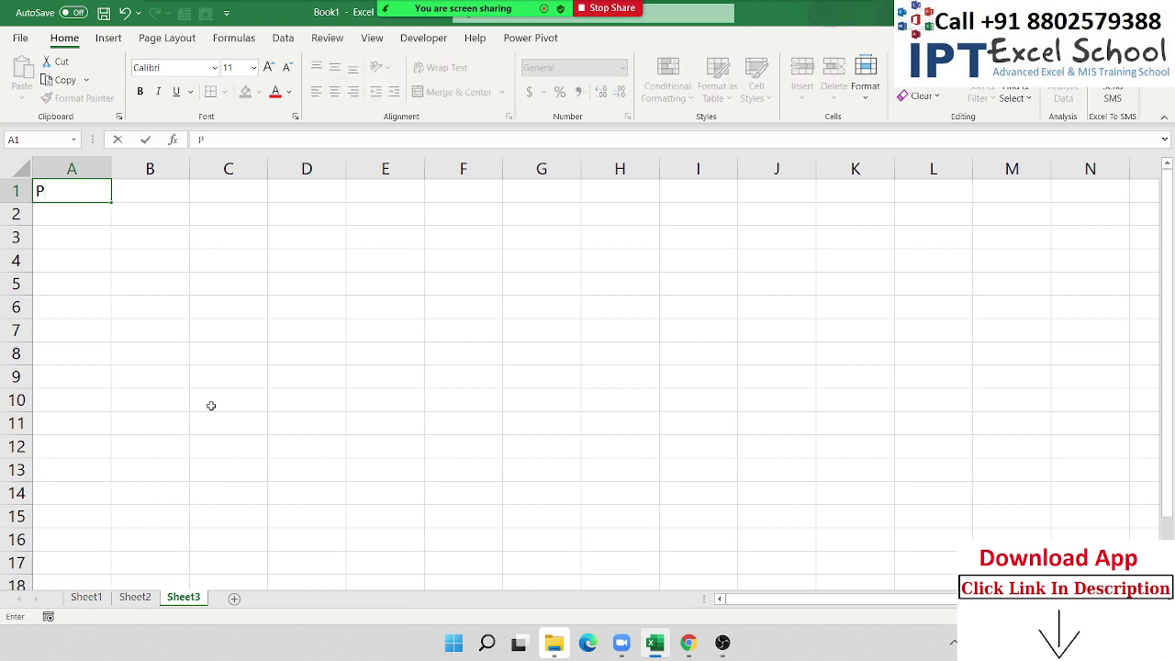
text(ro)
text(fit)
text(/Loss)
key(Return)
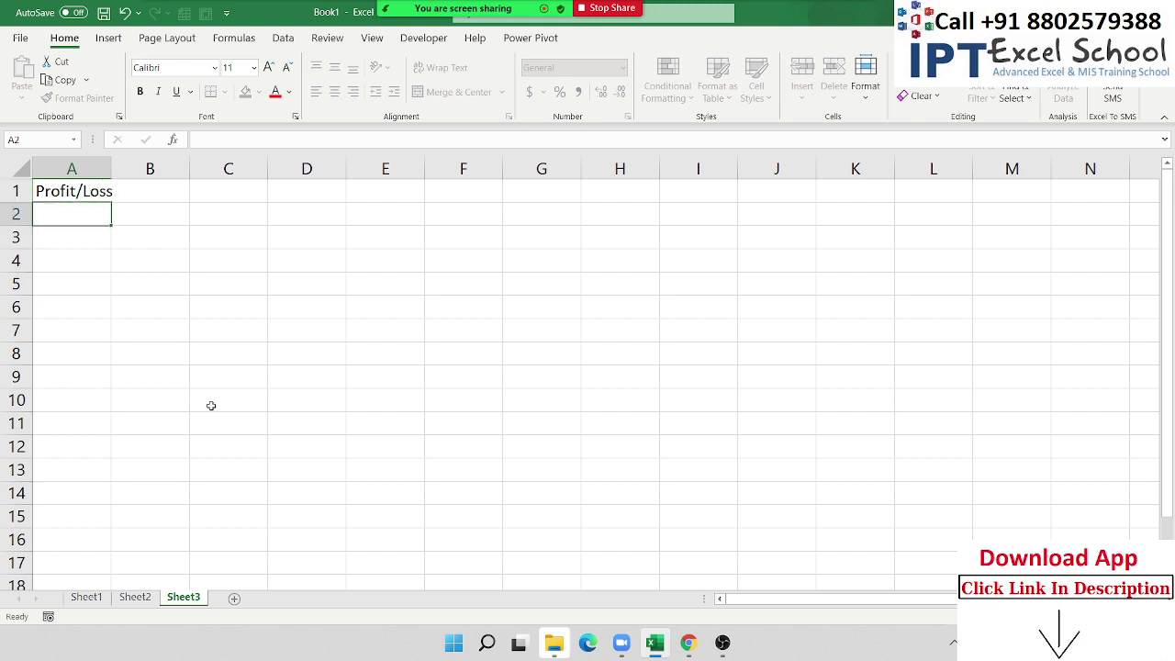
click(688, 641)
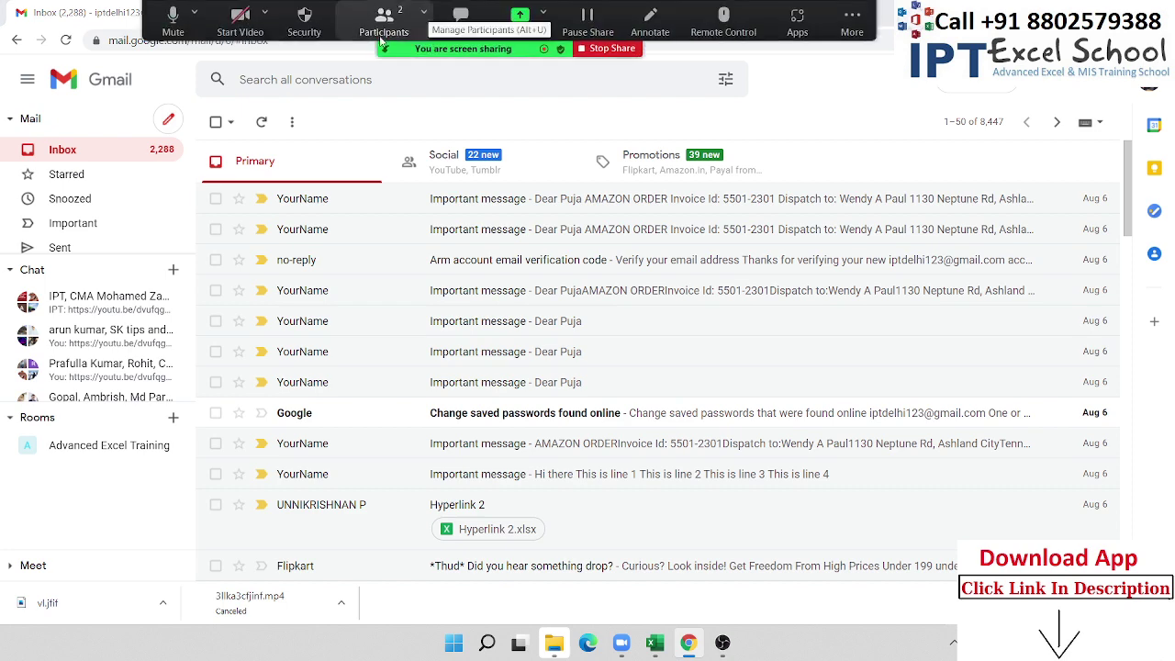
Minimise the browser windows and restore the Excel workbook on Sheet3
click(543, 13)
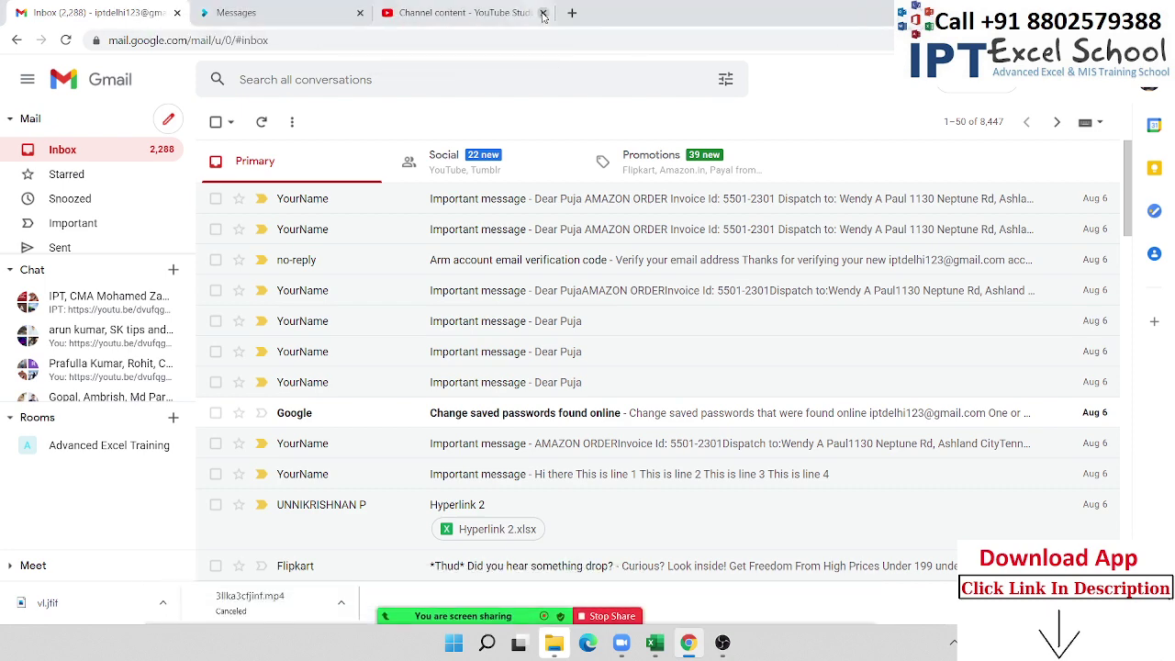
click(689, 642)
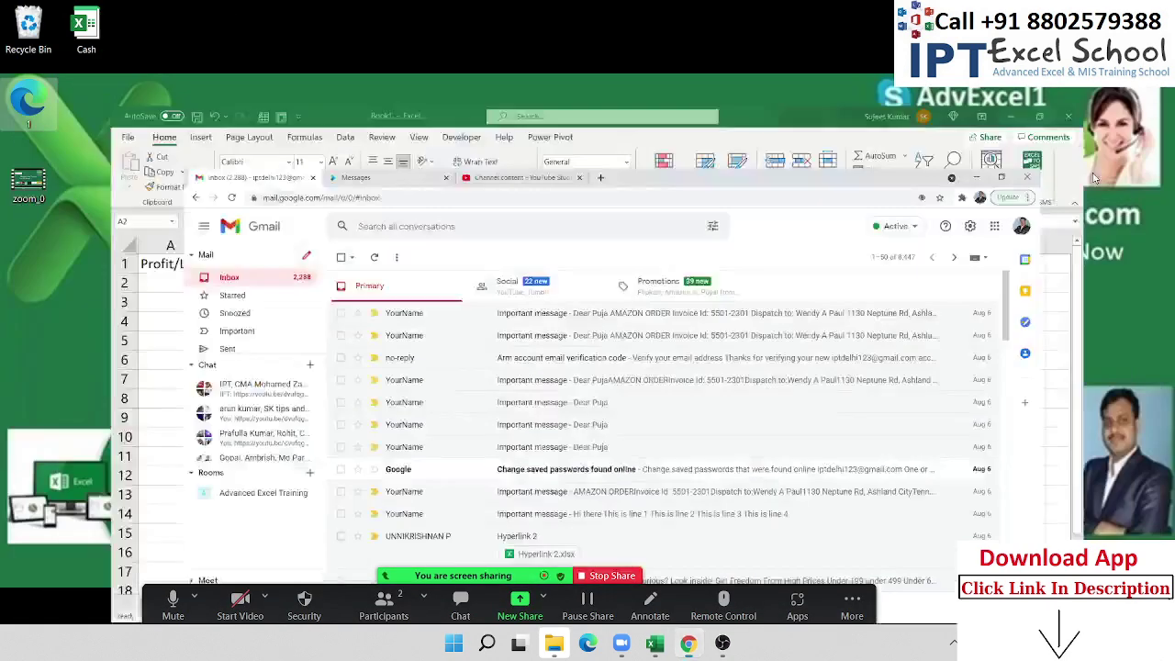
click(654, 643)
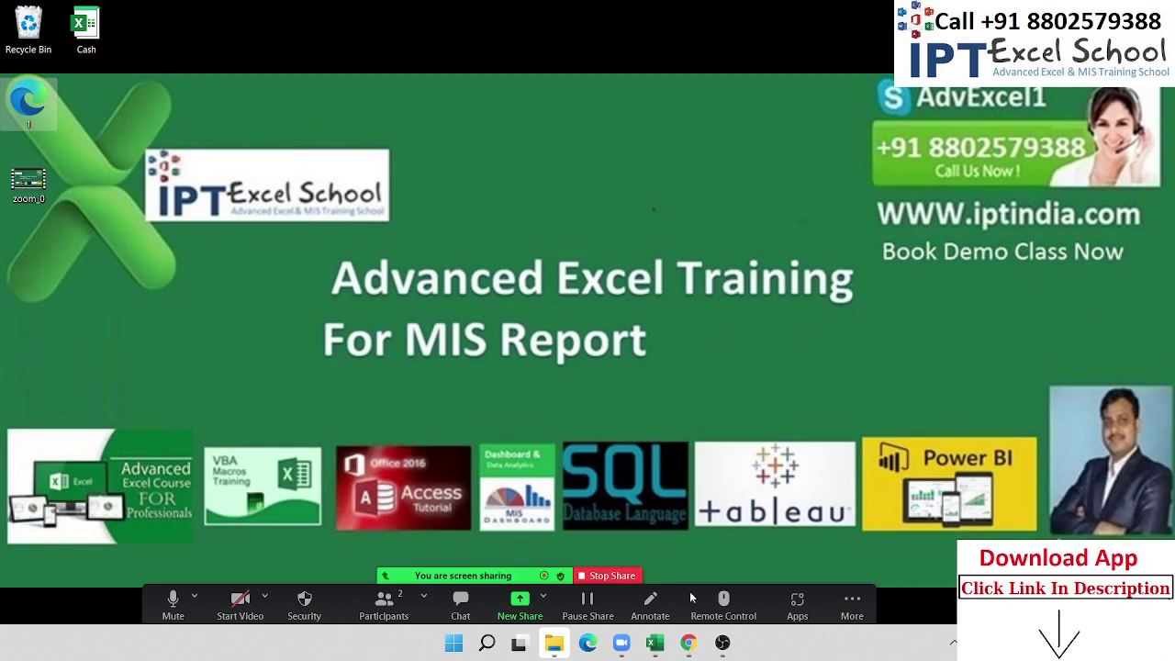
click(651, 647)
mouse_move(621, 643)
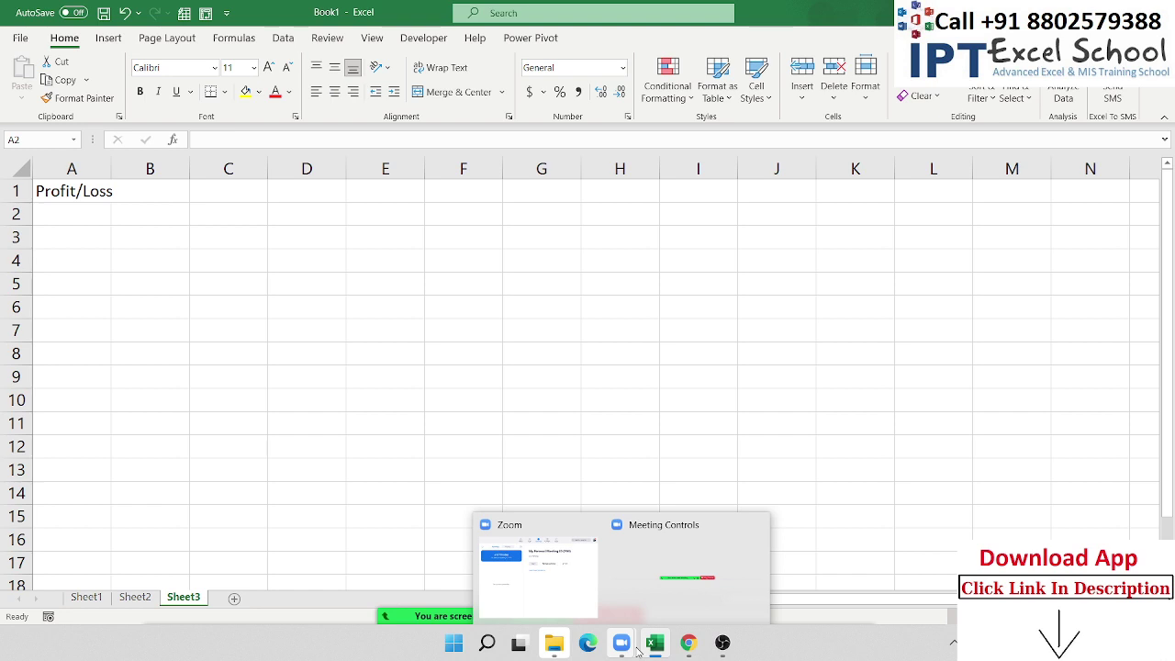
Widen column A and enter 85, 36 and -650 in A2:A4
click(275, 499)
click(115, 217)
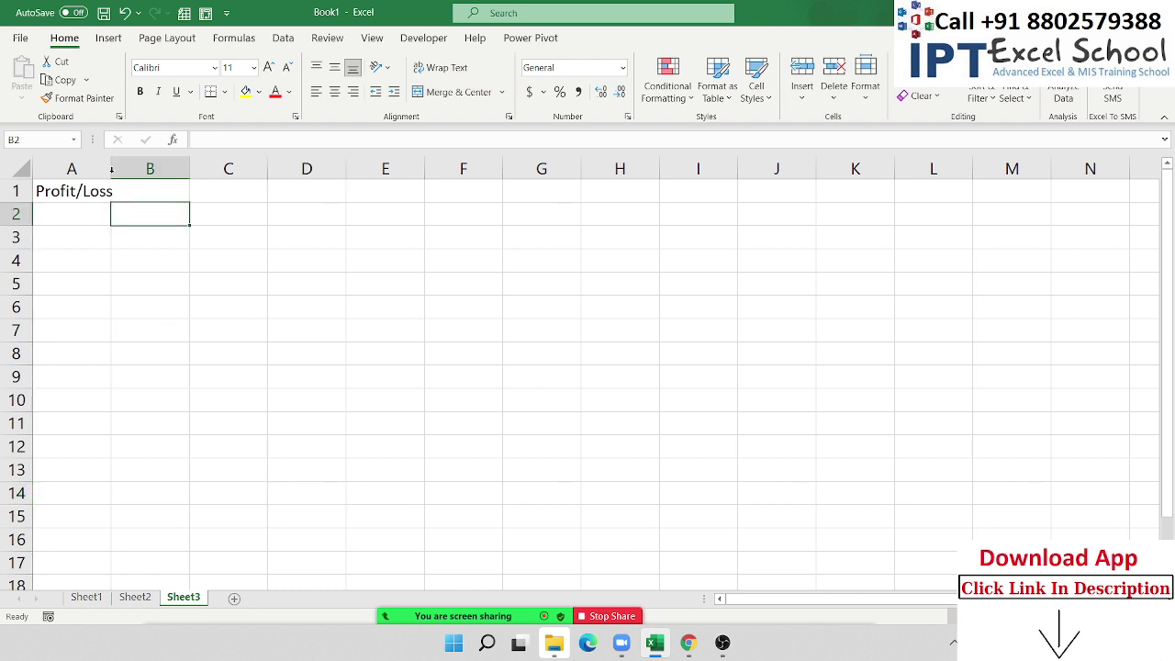
double_click(111, 169)
click(90, 211)
text(85)
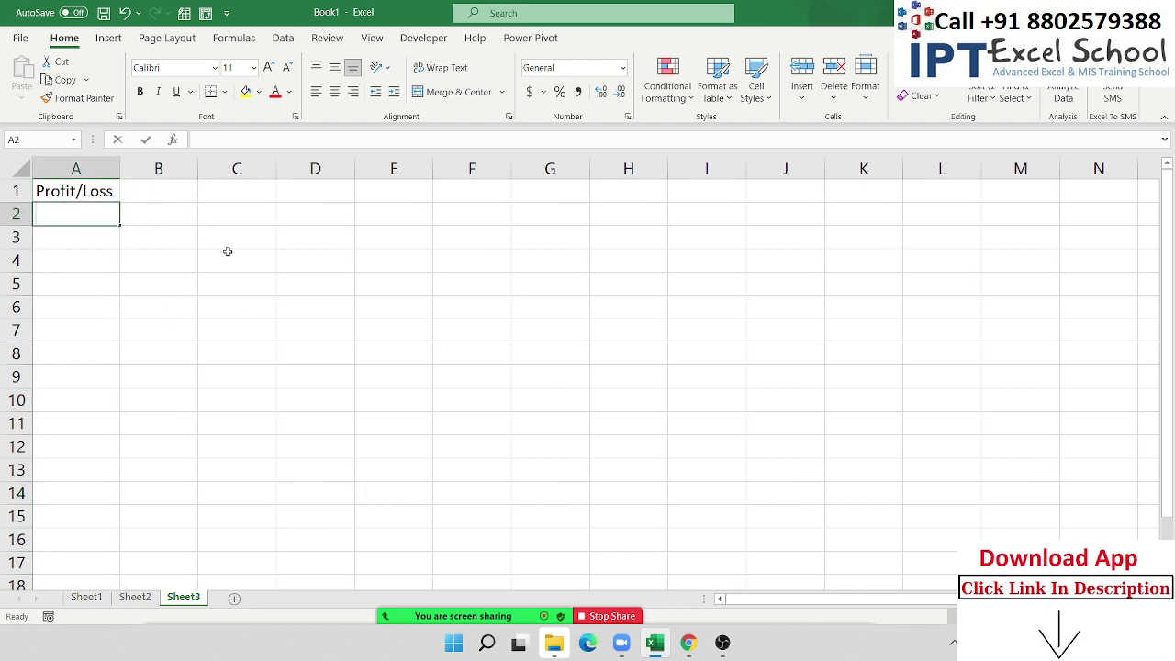
key(Return)
text(36)
key(Return)
text(-)
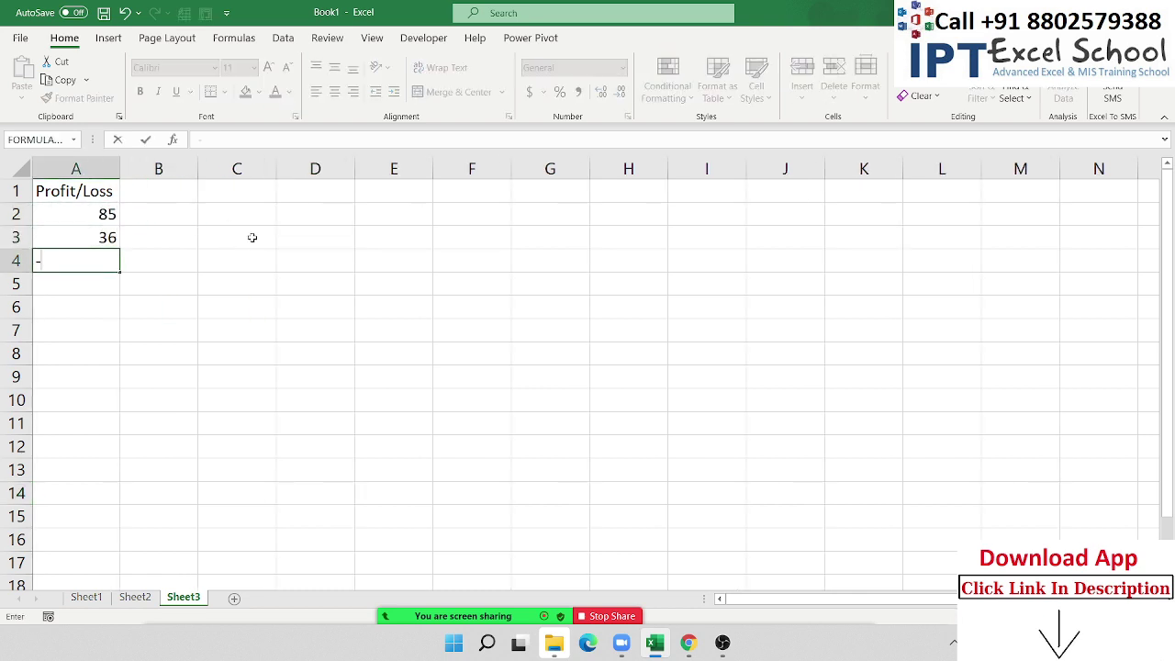
text(650)
key(Return)
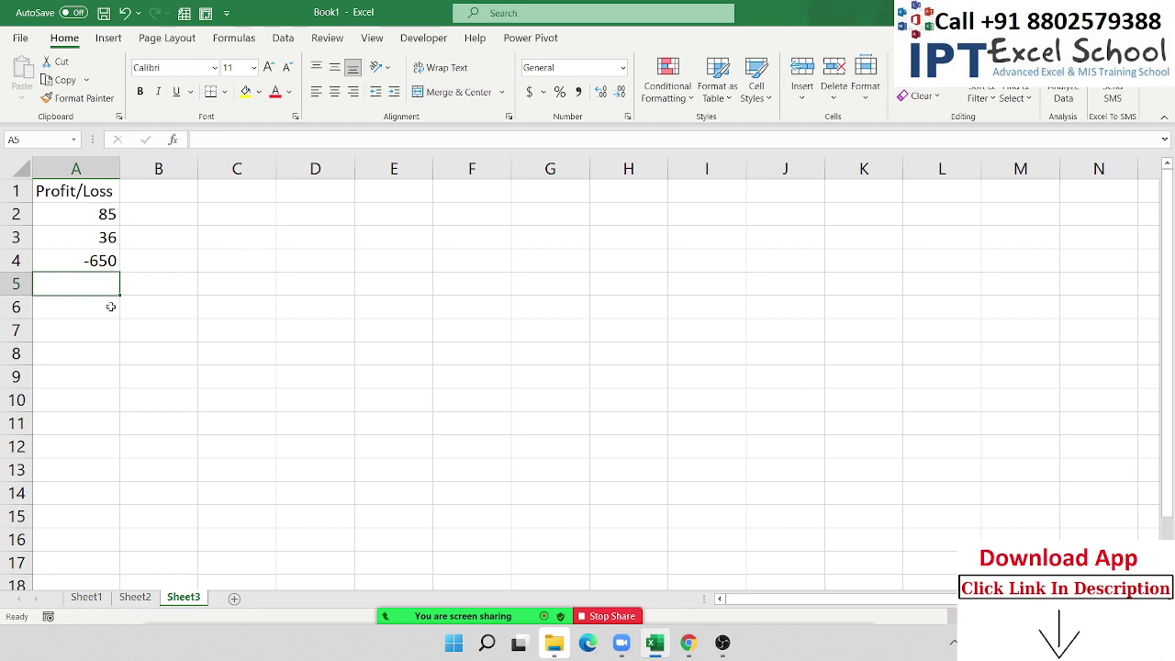
Enter 85, -65, 25, -95 and 85 in A5:A9, then select A2:A9
text(85)
key(Return)
text(-65)
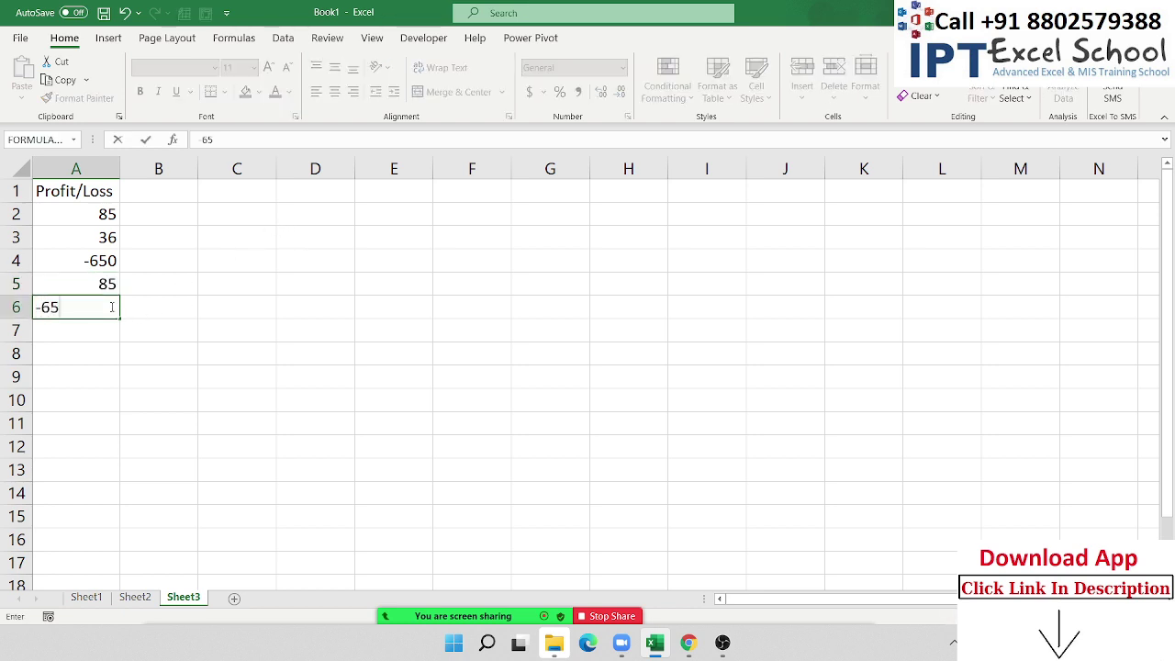
key(Return)
text(25)
key(Return)
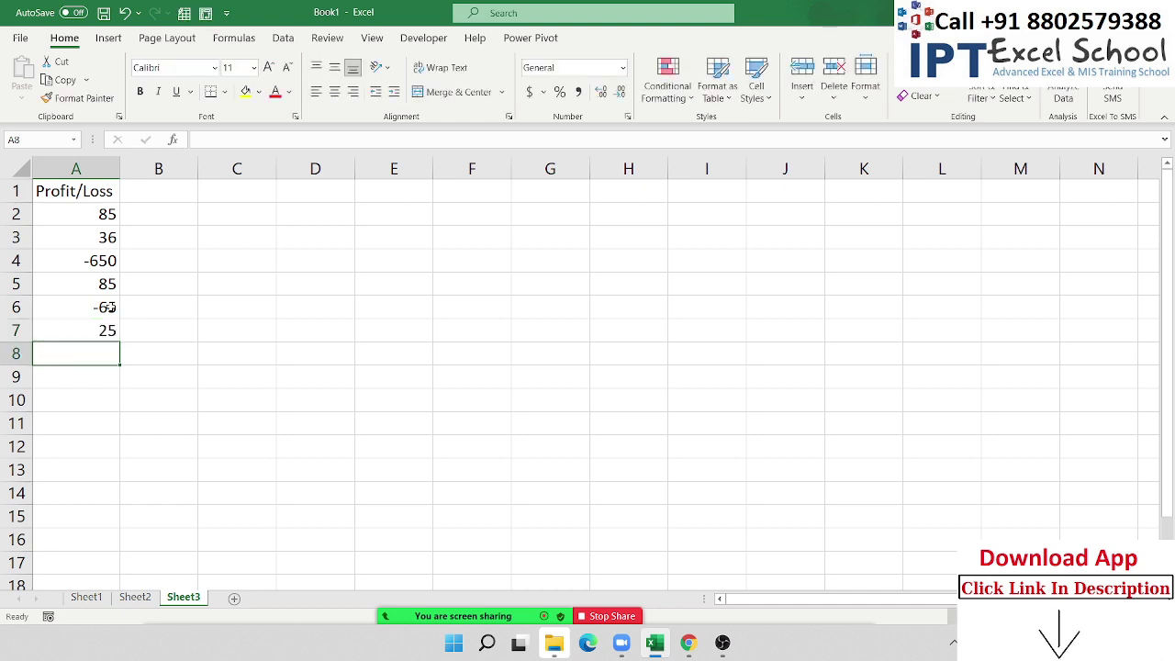
text(-95)
key(Return)
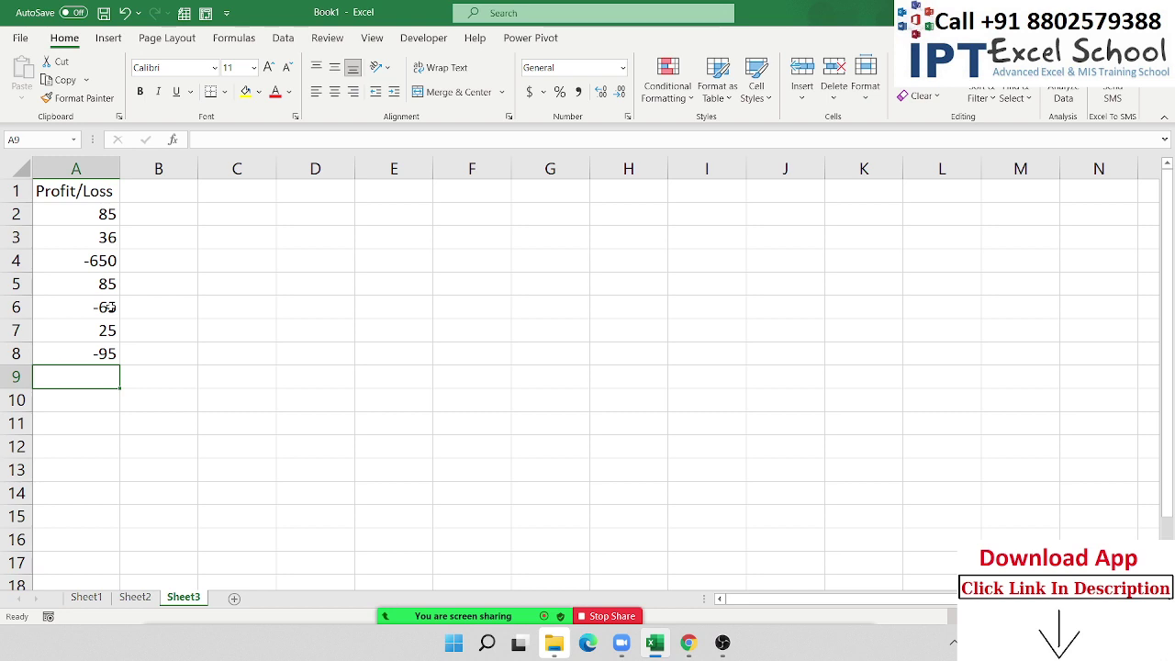
text(85)
key(Return)
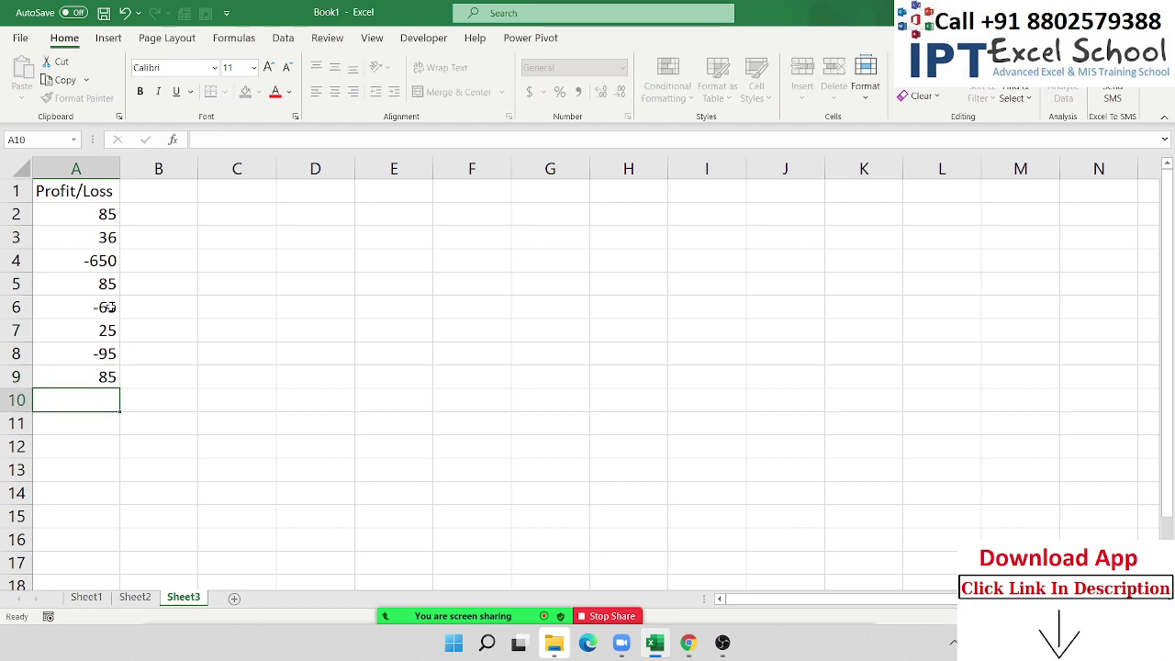
key(Up)
key(ctrl+shift+Up)
key(shift+Down)
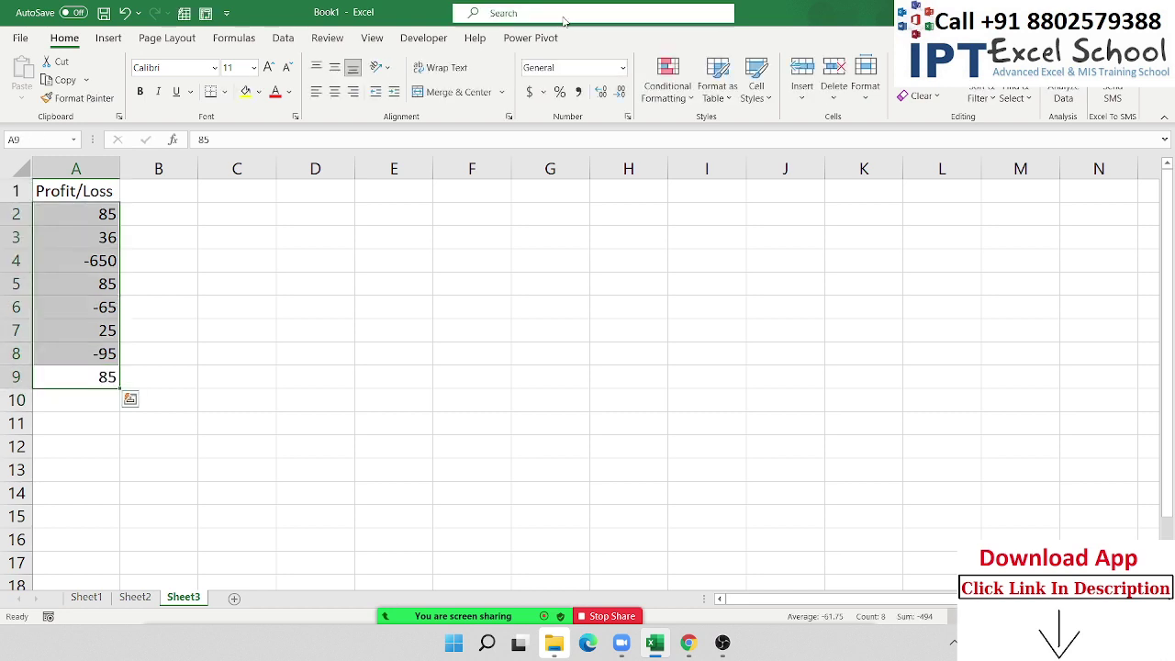
Replace the General format of A2:A9 with a custom "Profit"; code
click(625, 116)
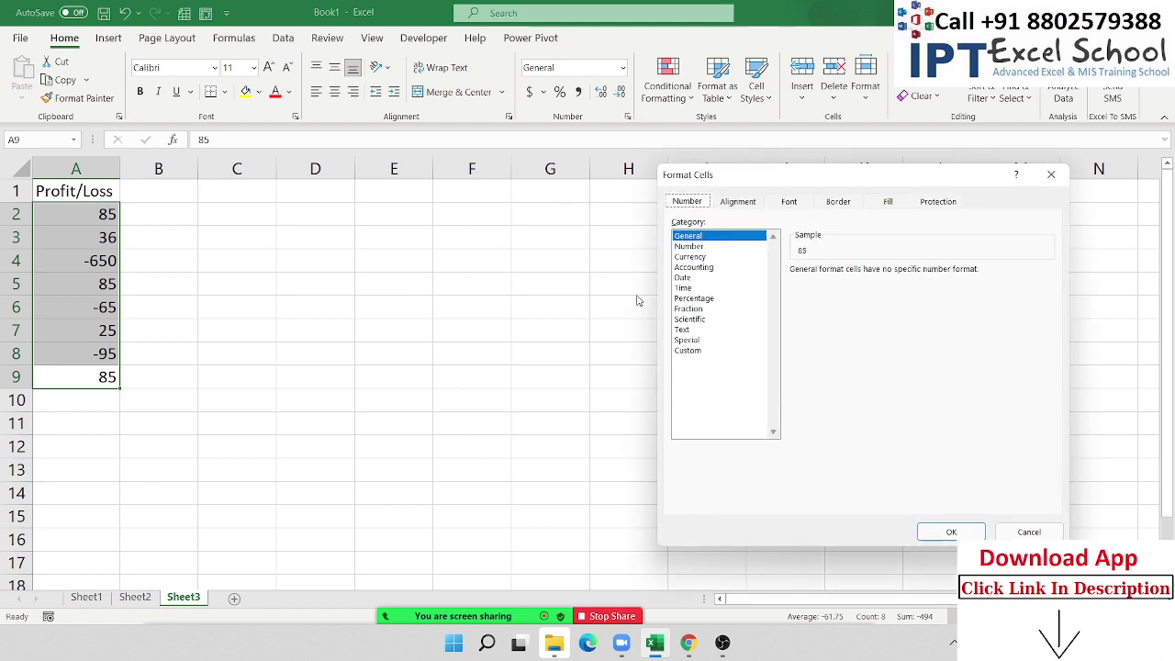
drag(716, 175, 450, 174)
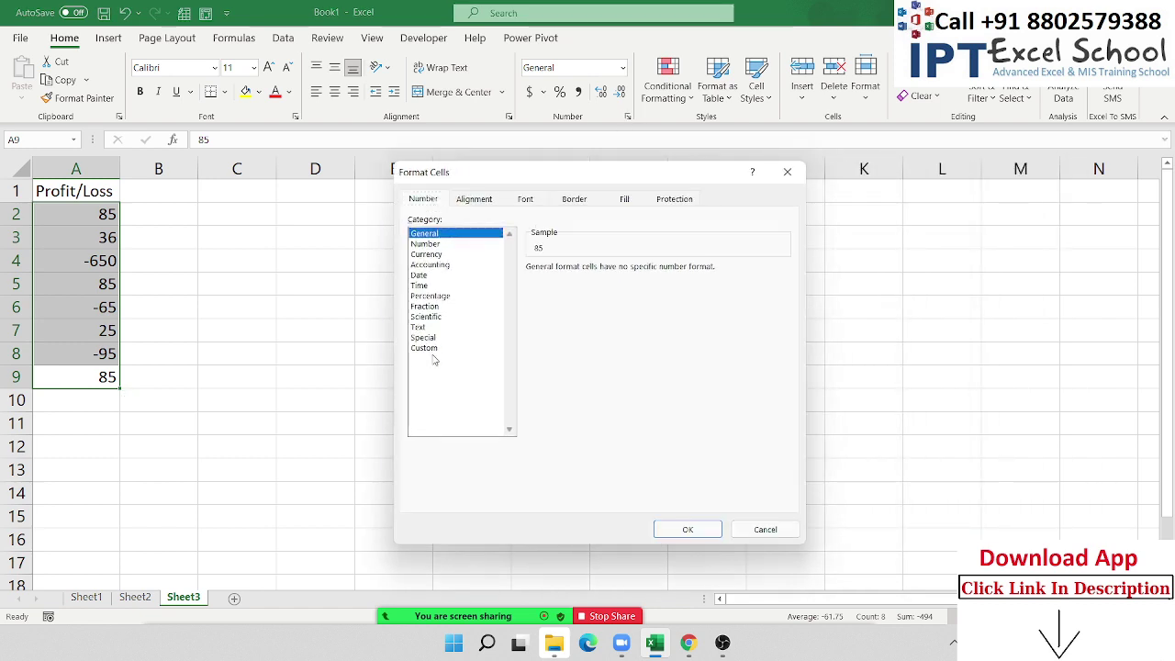
click(429, 349)
double_click(555, 283)
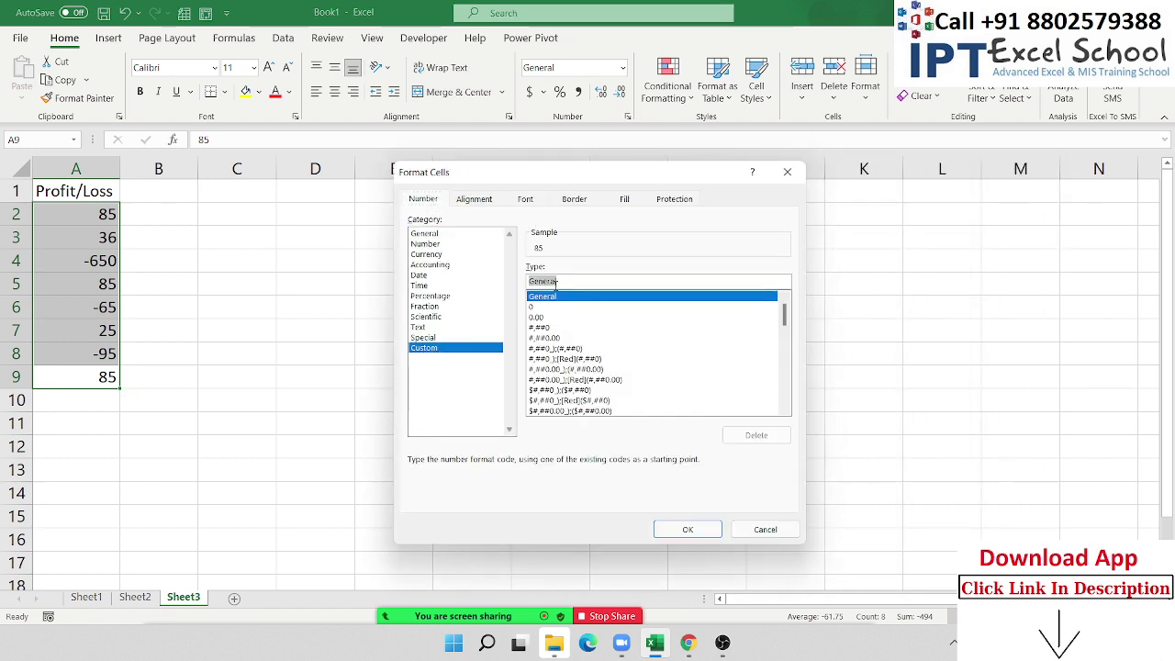
key(BackSpace)
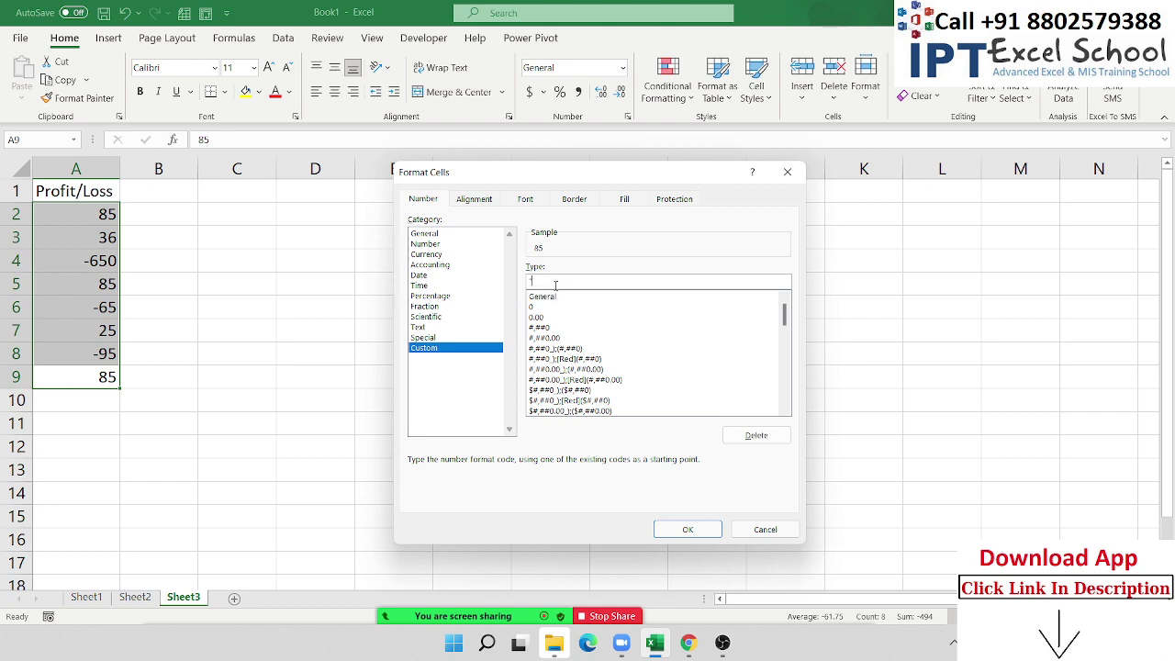
text("Pr)
text(ofit";)
key(Return)
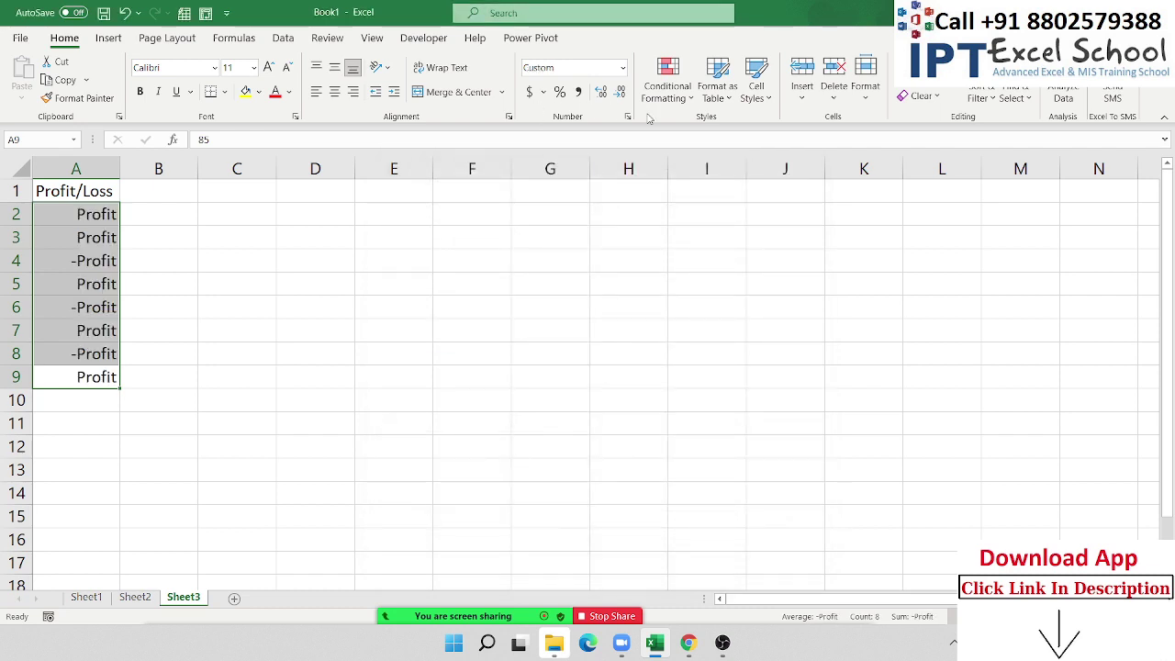
Extend the custom code to "Profit";"Loss" so negative values show Loss
click(628, 118)
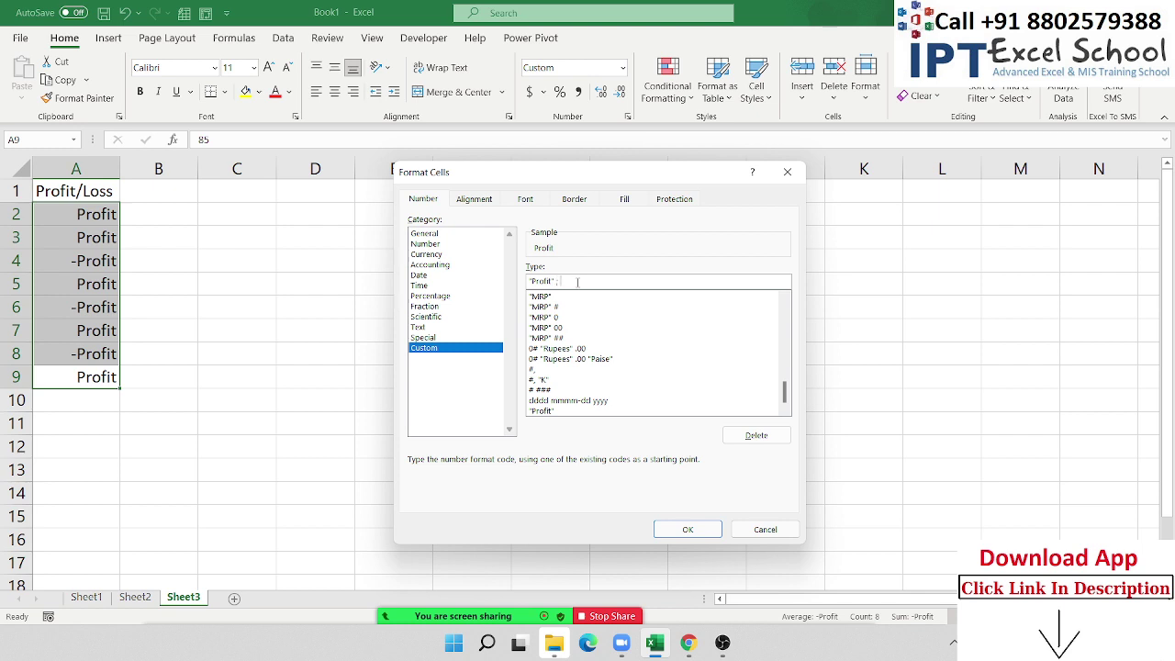
text("Loss)
key(Return)
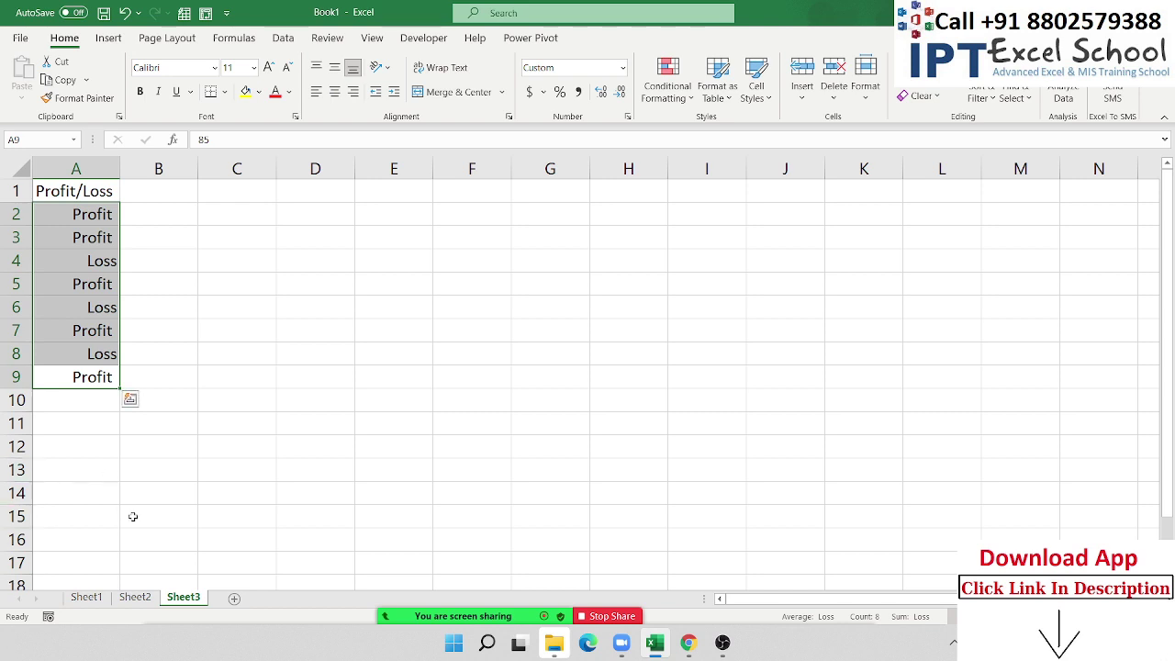
click(630, 117)
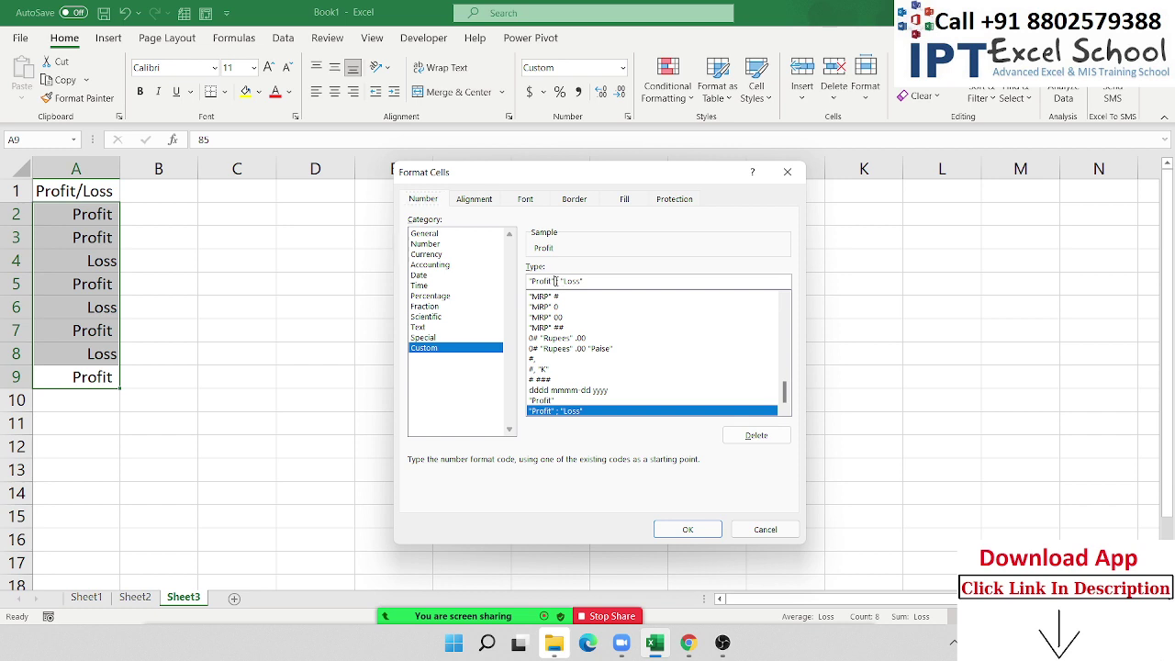
text(0)
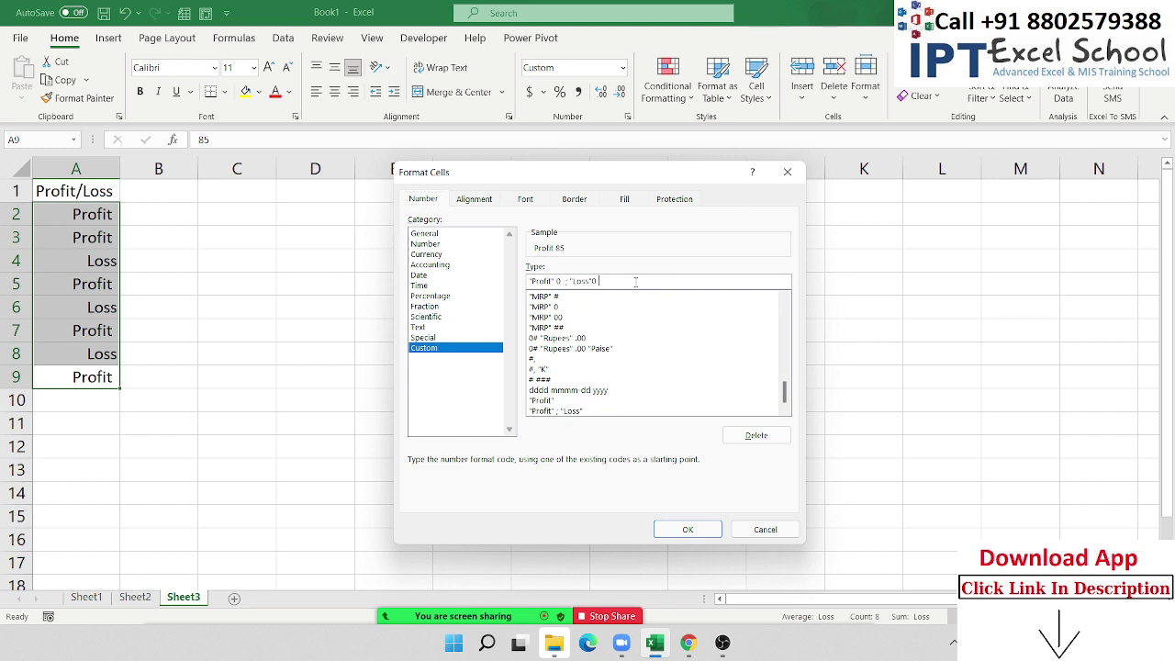
Apply "Profit" 0;"Loss"0 so amounts follow the labels, then append an NPNL section
key(Return)
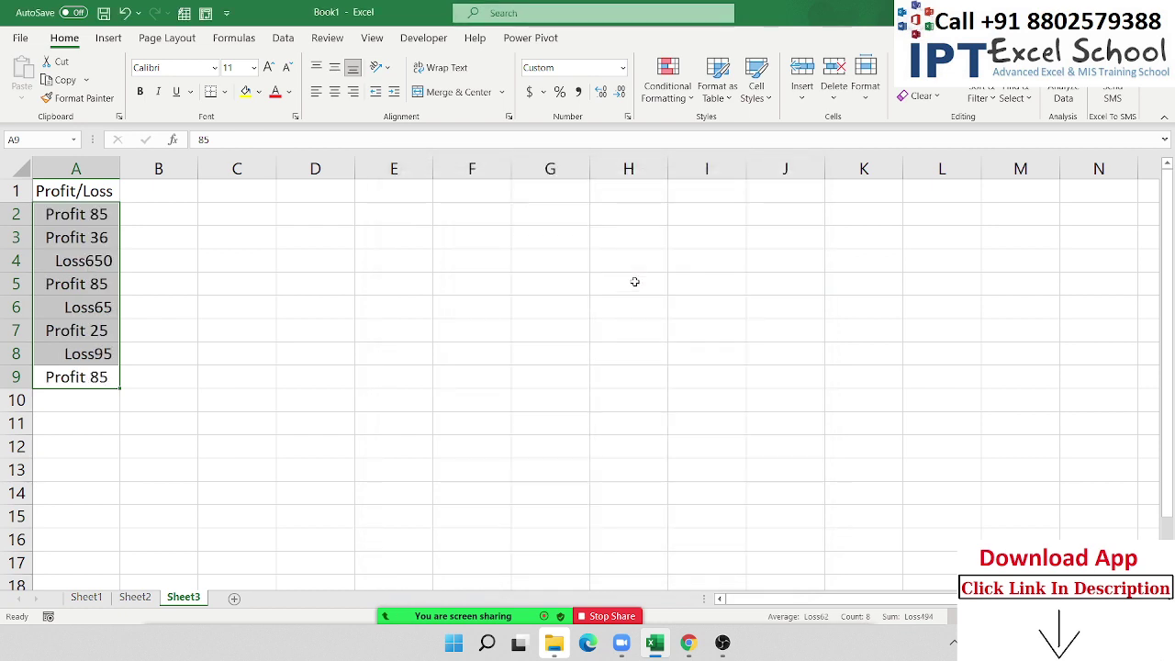
click(628, 117)
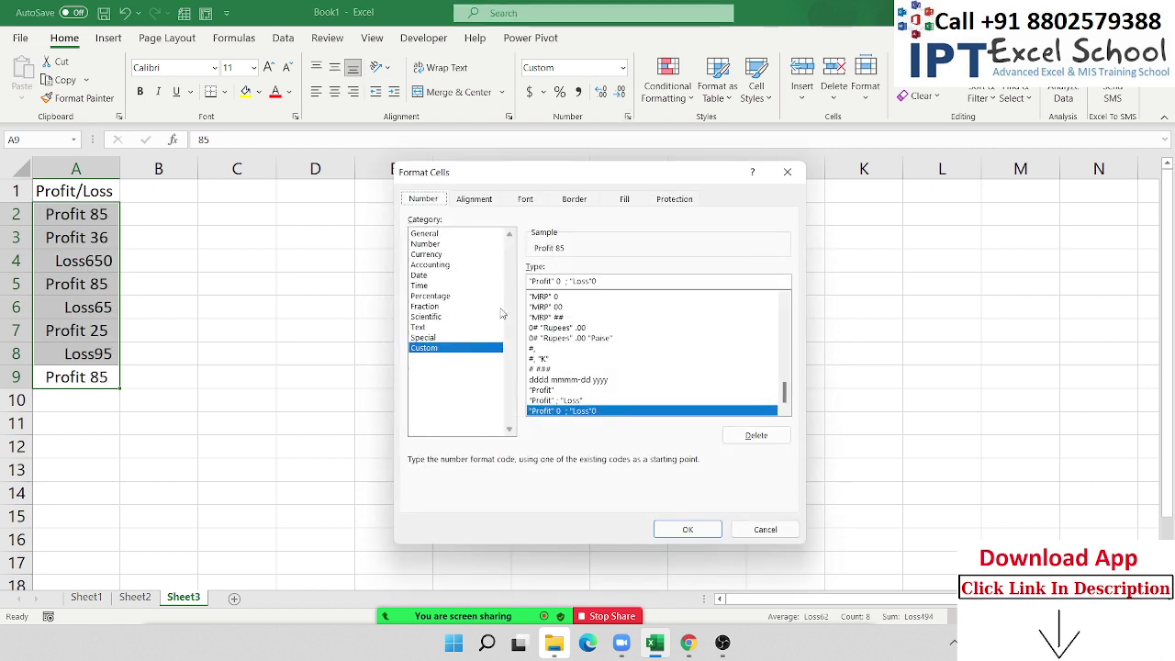
click(548, 281)
double_click(548, 281)
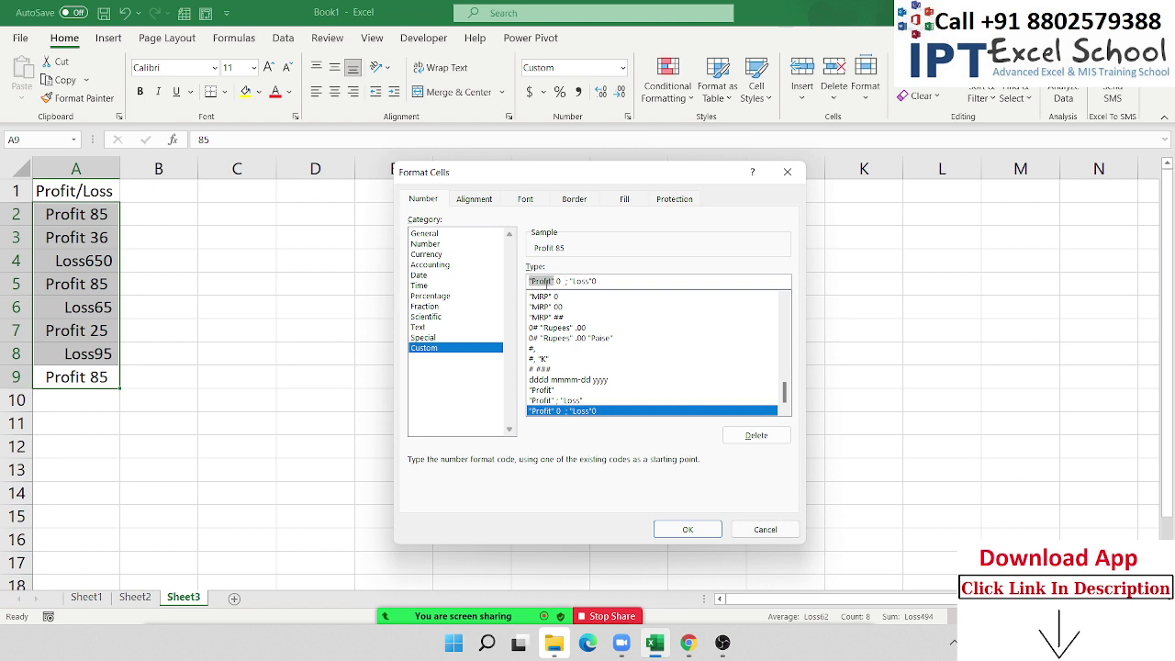
double_click(576, 281)
click(606, 281)
text(;)
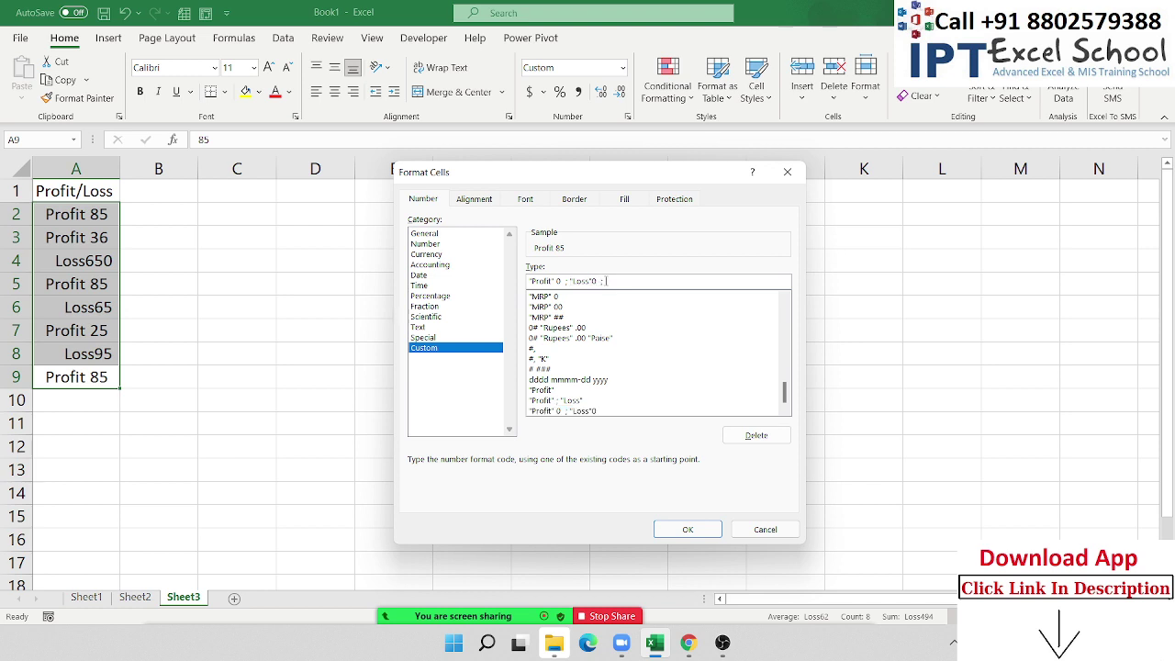
text(NP)
text(NL)
click(606, 281)
Apply the "NPNL" zero section and enter 0 in A7 so it shows NPNL
text(")
click(639, 283)
key(Return)
key(Down)
key(Up)
key(Up)
key(Up)
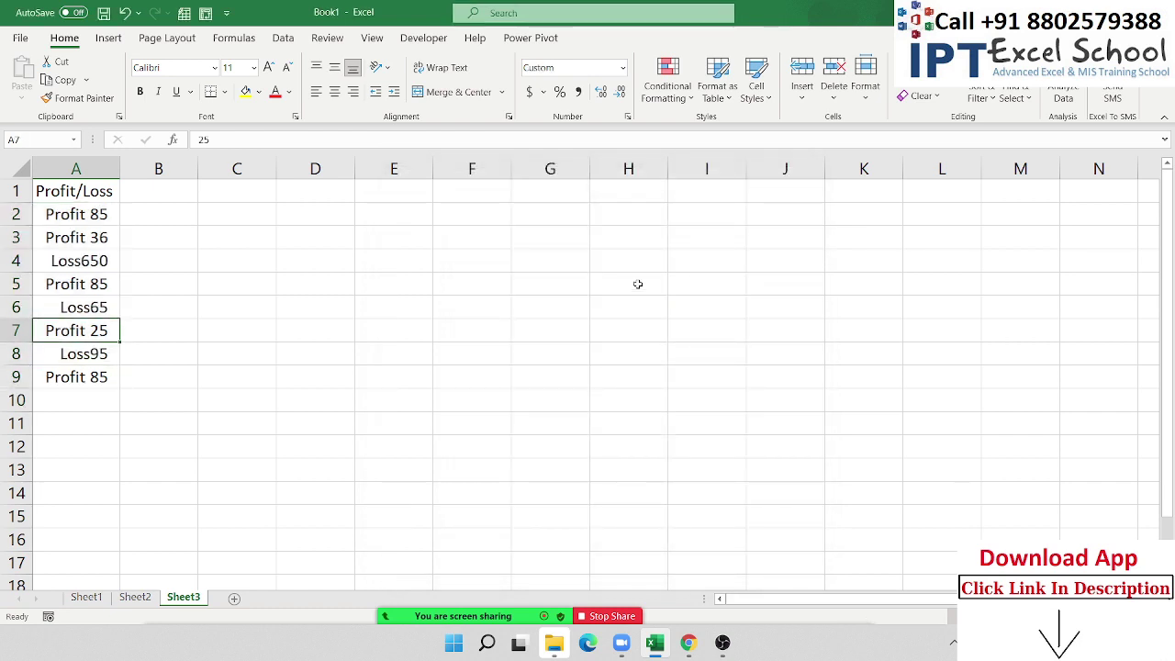
text(0)
key(Return)
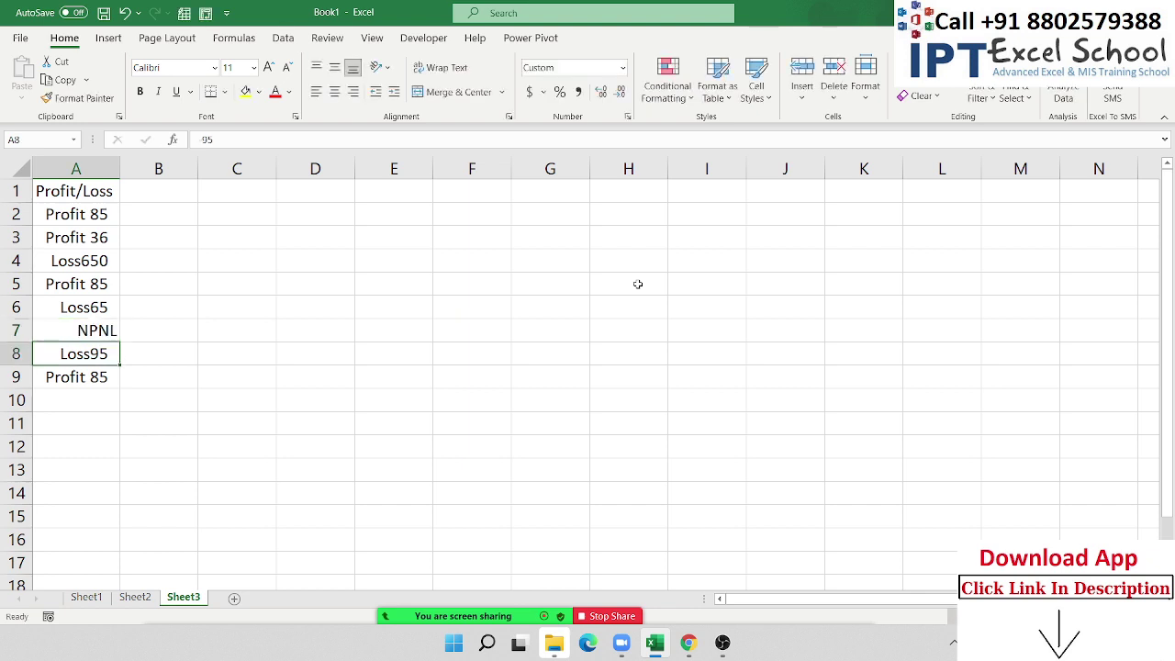
Add a fourth "DNF" text section to the custom format of A2:A9
key(Down)
key(shift+Up)
key(shift+Up)
key(shift+Up)
key(shift+Up)
key(shift+Up)
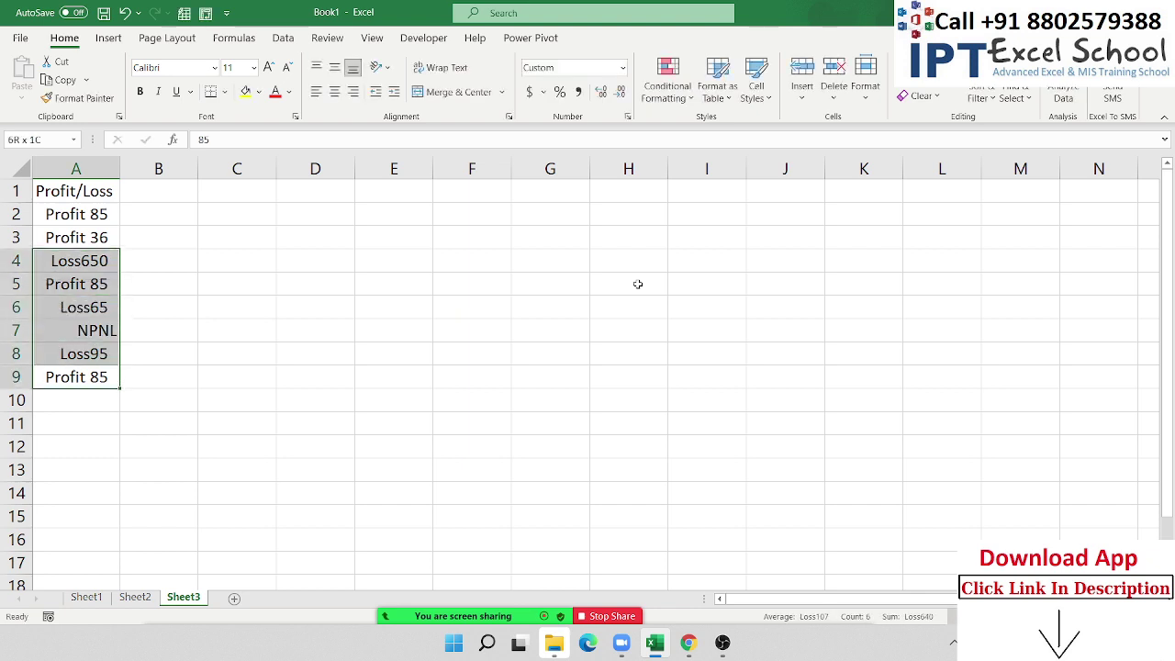
key(shift+Up)
key(shift+Up)
key(shift+Up)
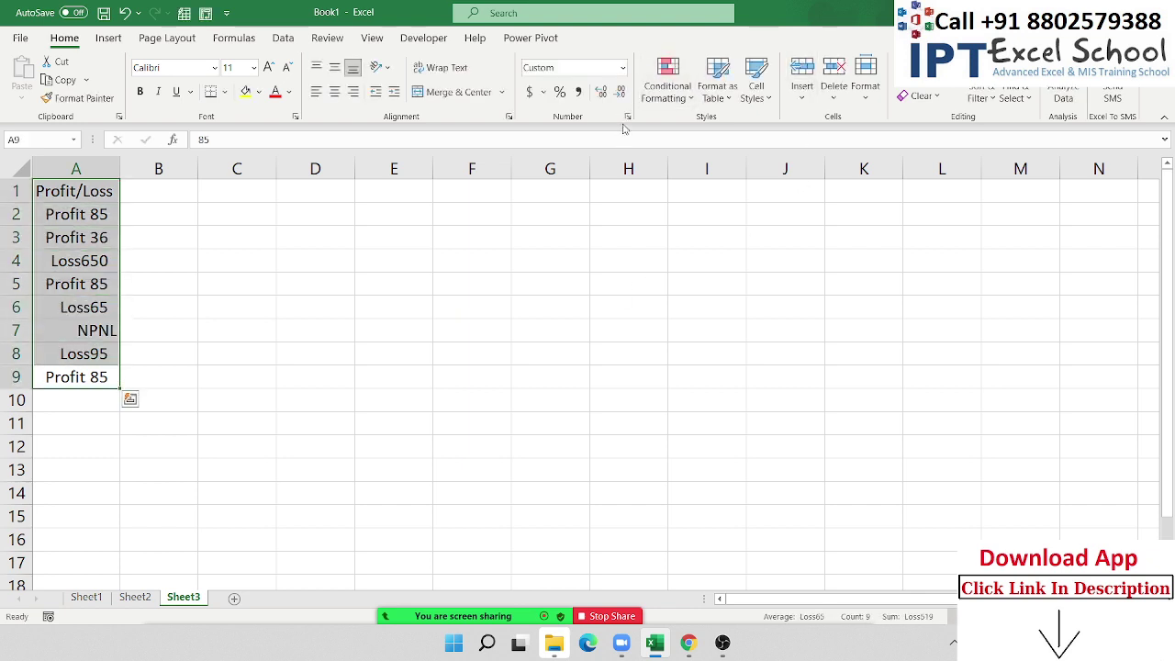
click(628, 117)
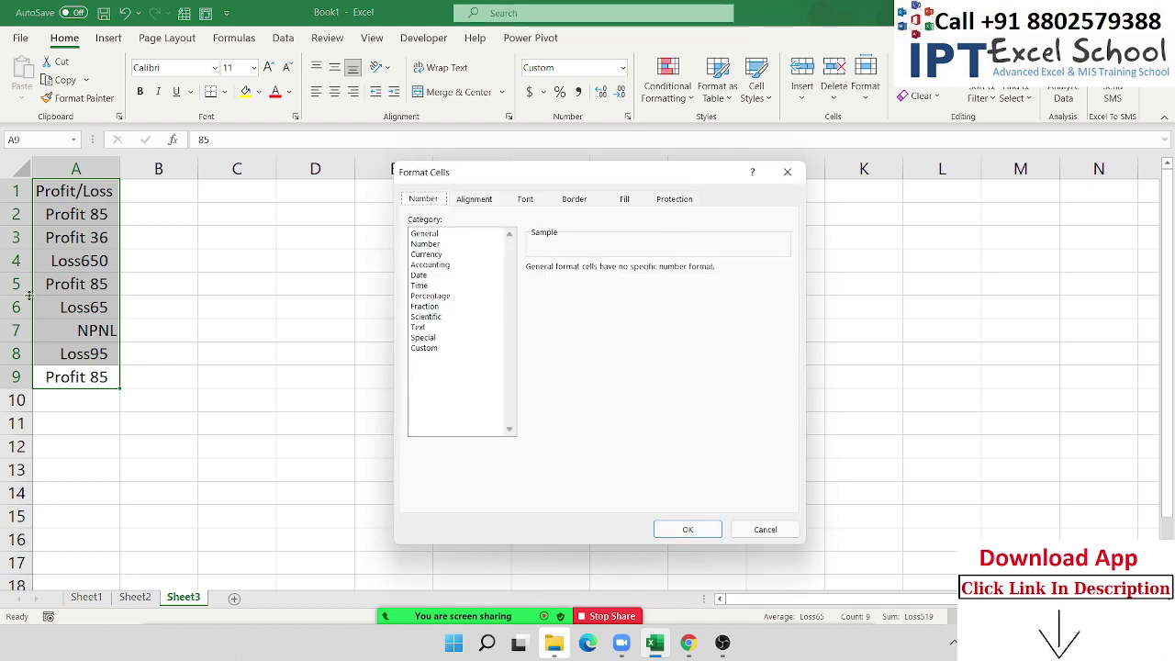
key(Escape)
click(51, 213)
key(ctrl+shift+Down)
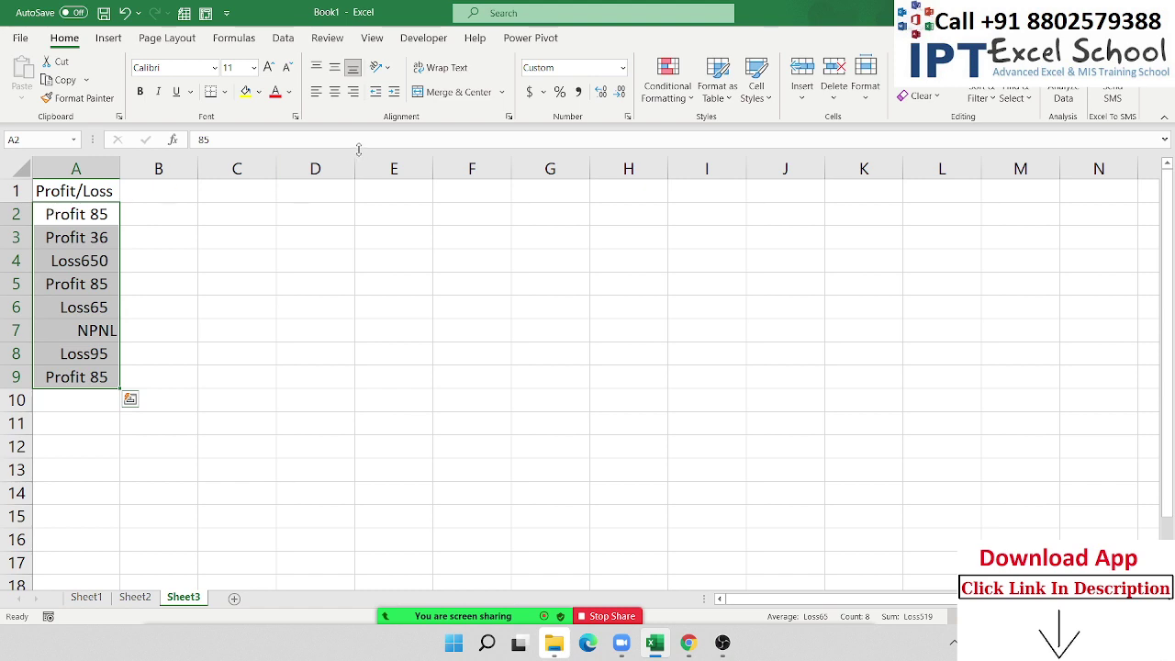
click(630, 119)
click(648, 282)
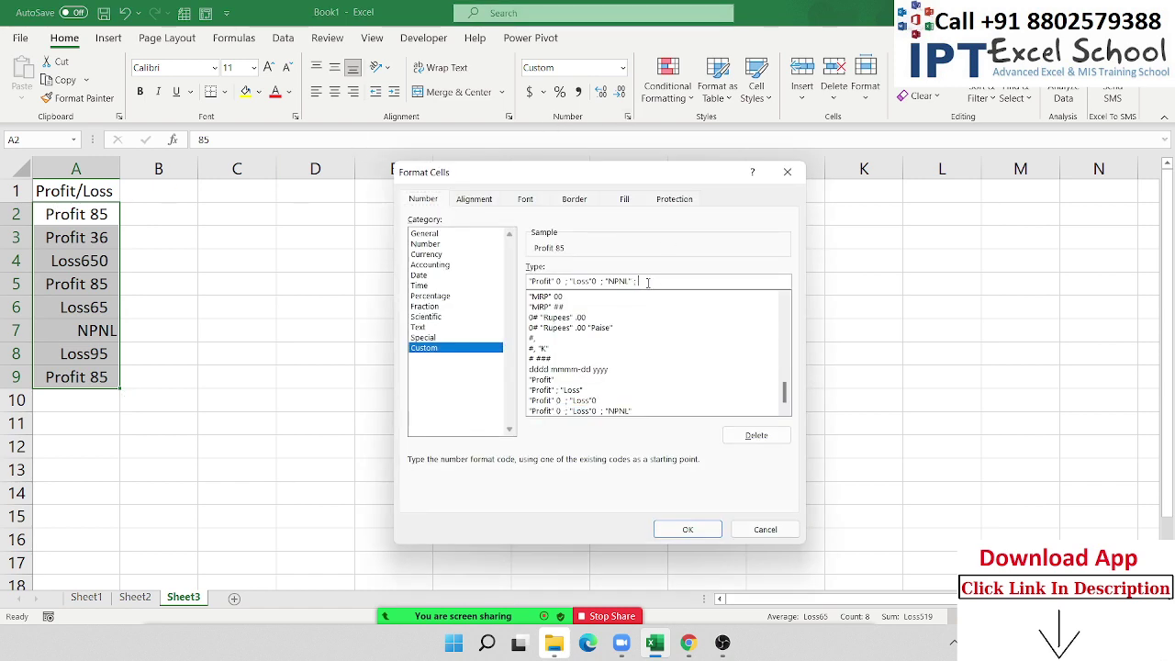
text("0N)
text(P)
click(688, 530)
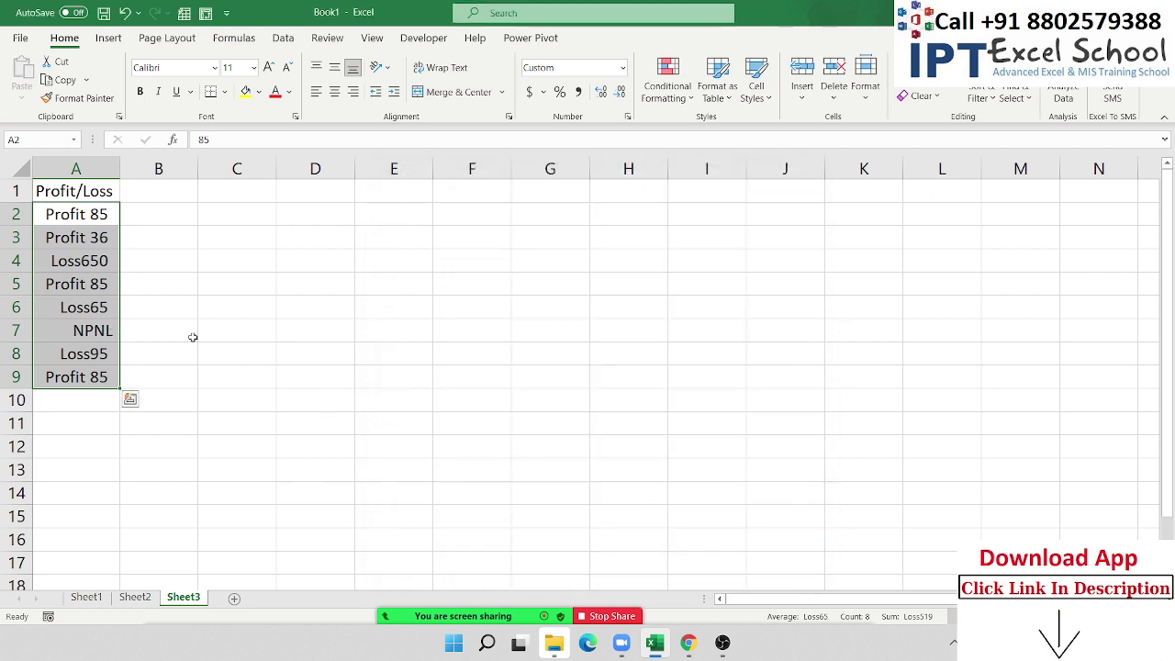
Enter 54 and then the text sf in A6 to test the DNF section
click(107, 305)
text(54)
key(Return)
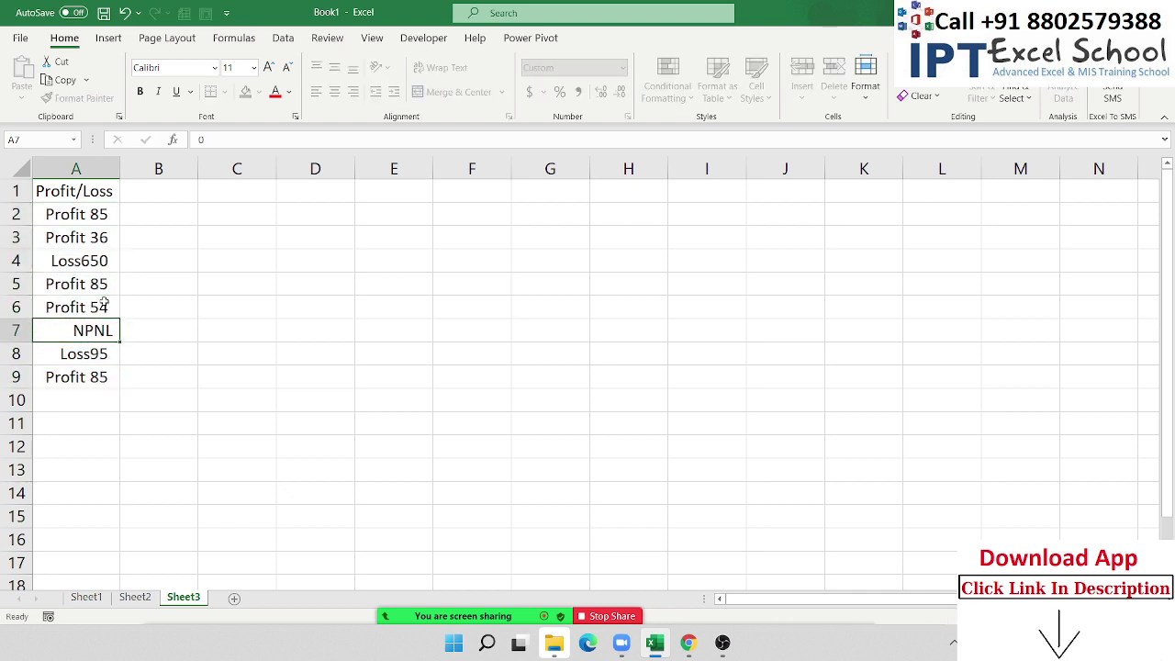
click(103, 310)
text(sf)
key(Return)
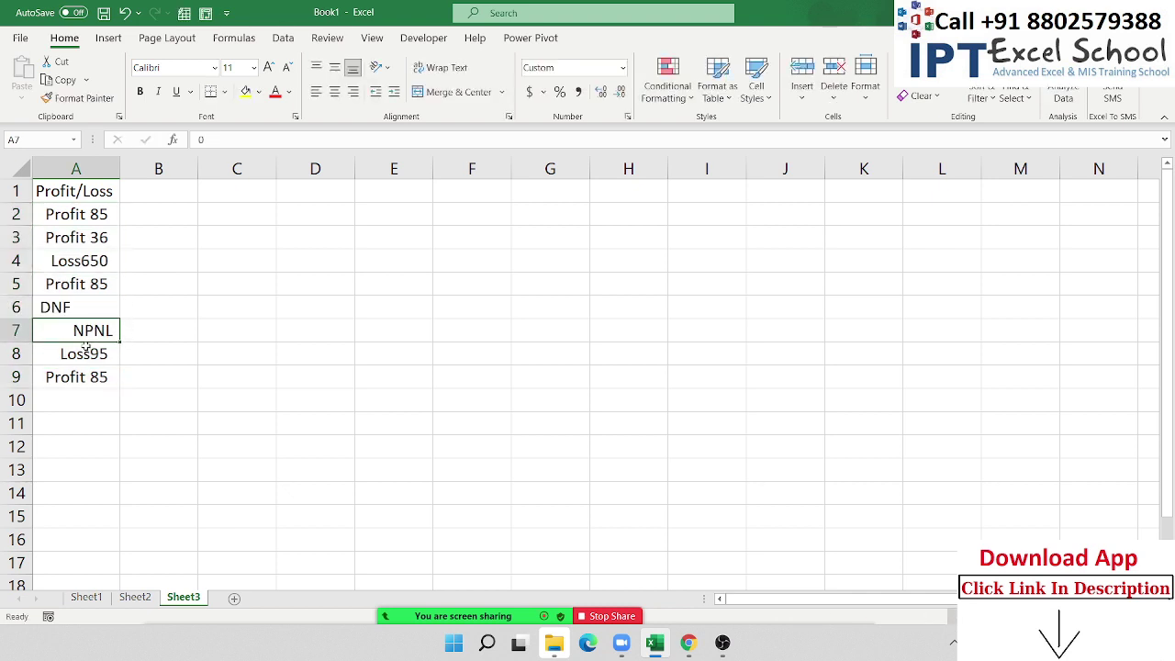
mouse_move(84, 375)
mouse_down()
mouse_move(83, 234)
mouse_move(108, 209)
mouse_up()
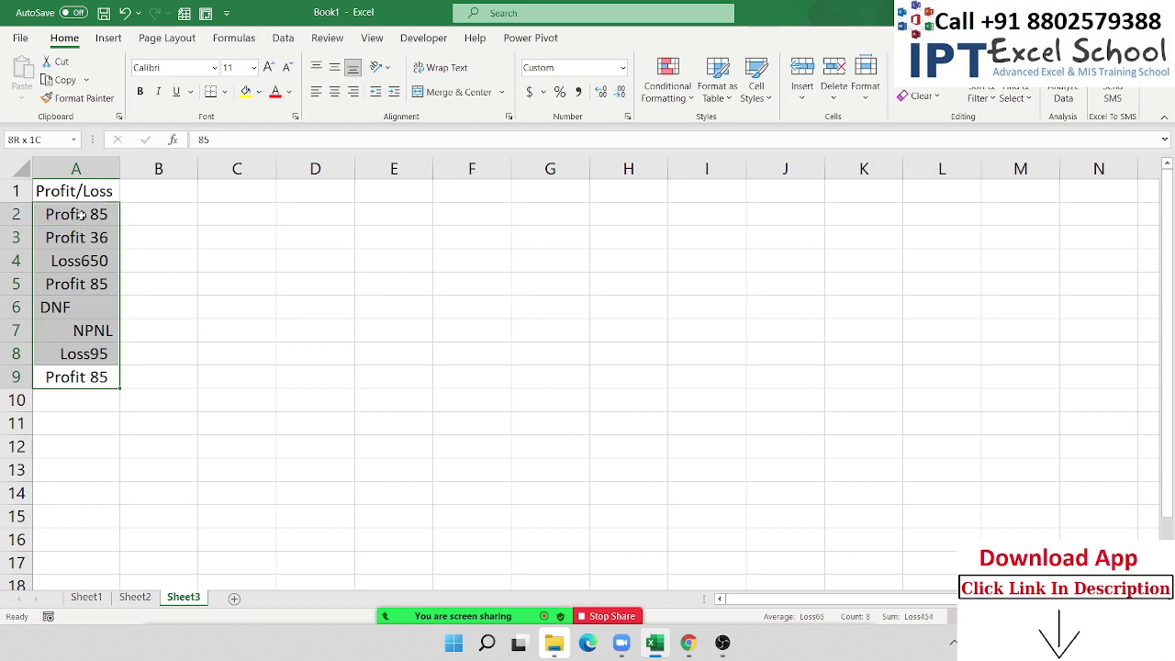
Append @ to the DNF section so A6 shows DNF followed by its text
click(627, 116)
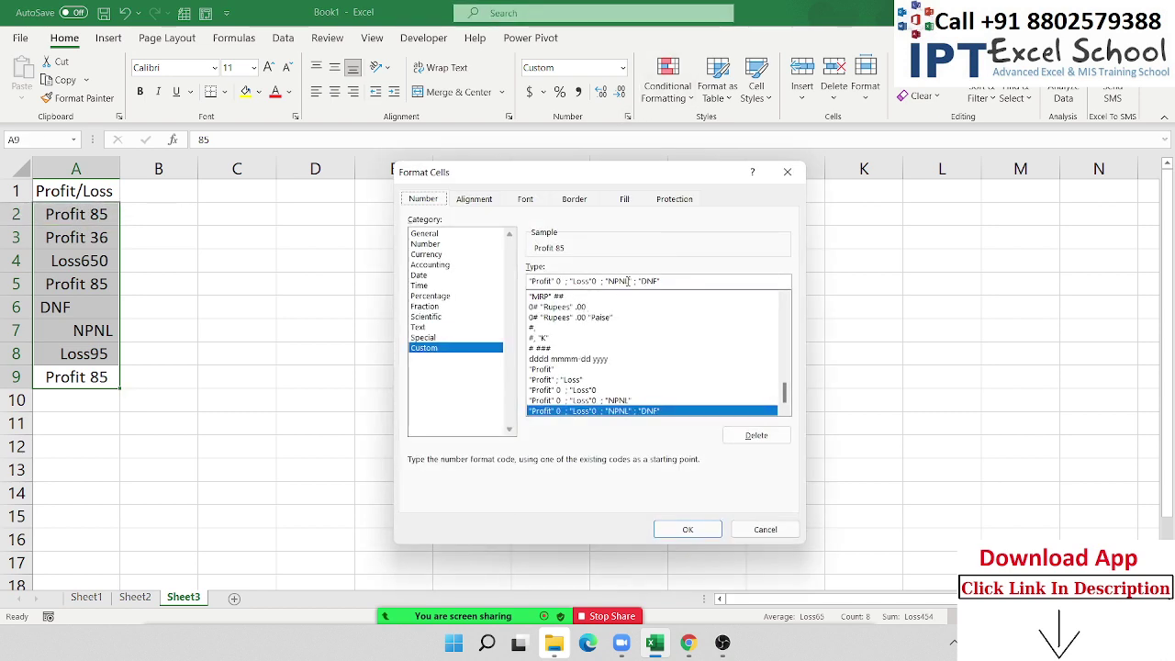
click(685, 284)
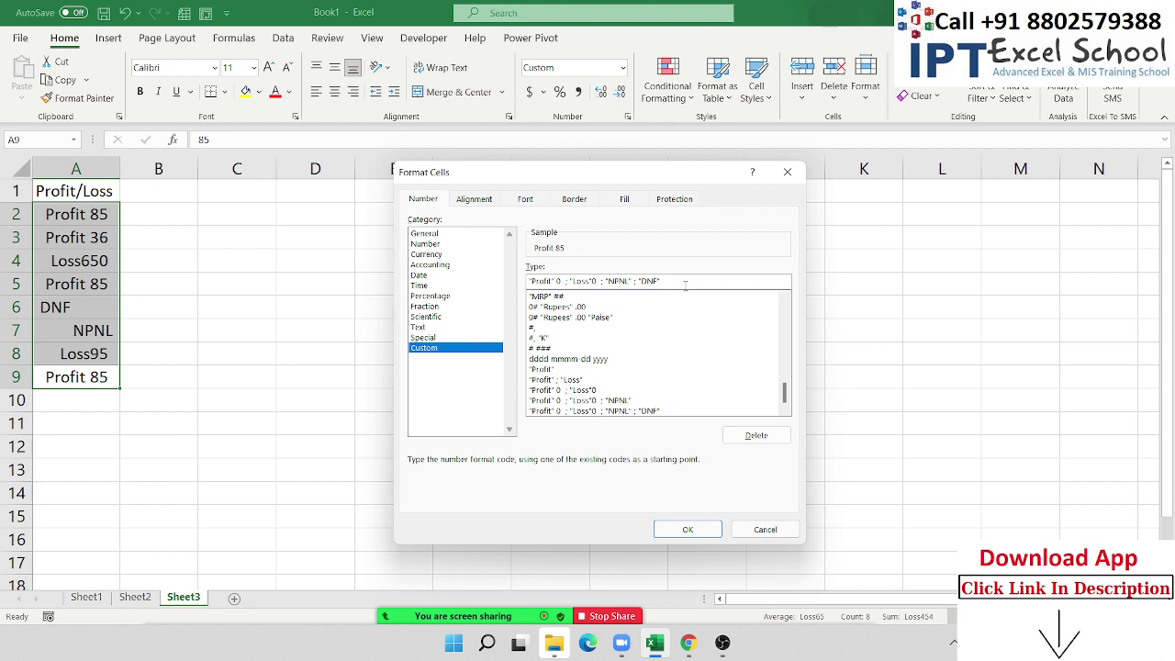
text(@)
key(Return)
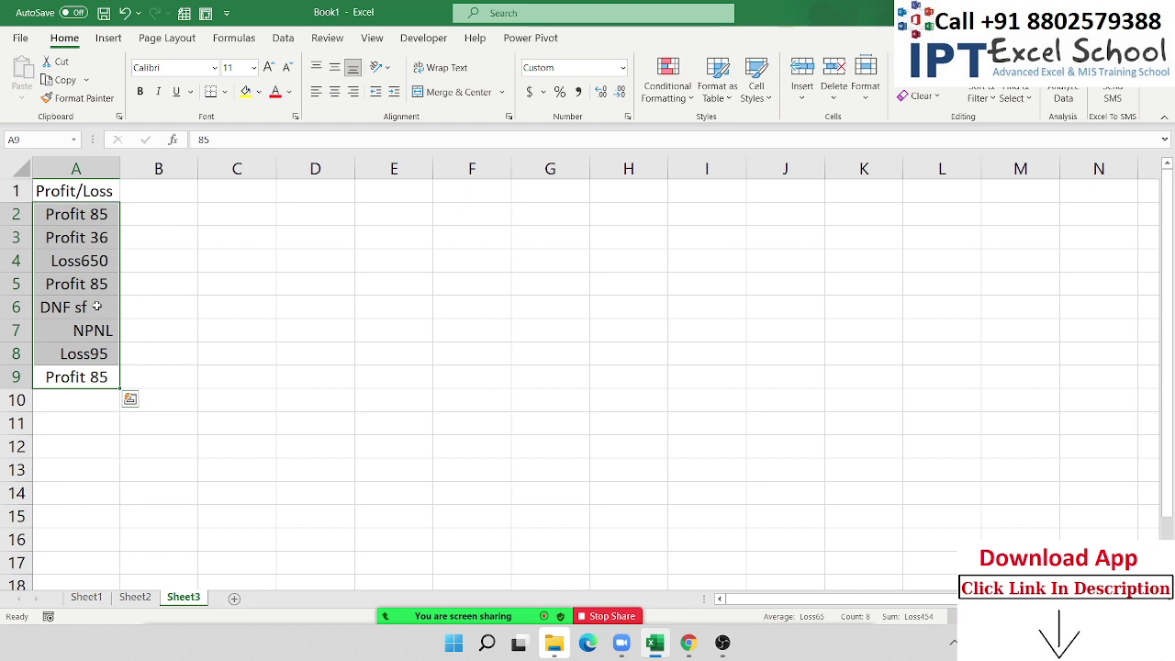
Review the "Profit" 0;"Loss"0;"NPNL";"DNF" @ code sections and apply the format
click(627, 118)
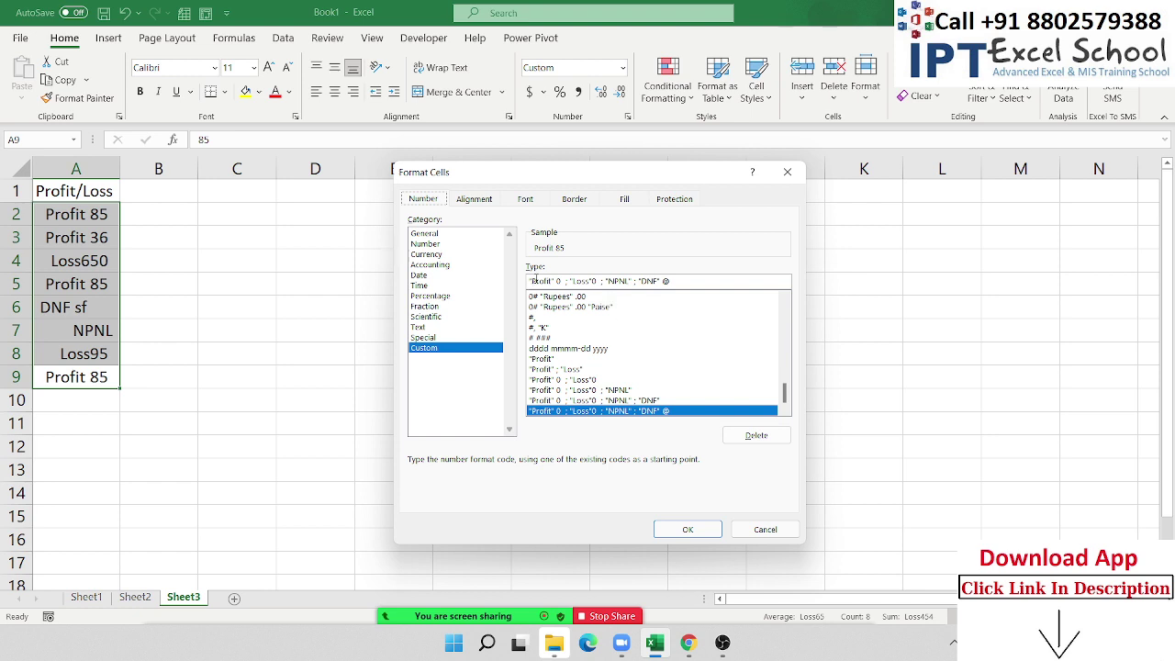
drag(532, 281, 553, 281)
double_click(579, 281)
double_click(549, 281)
double_click(582, 280)
double_click(622, 281)
double_click(646, 281)
click(558, 282)
double_click(667, 281)
double_click(551, 280)
double_click(581, 281)
double_click(613, 281)
double_click(647, 281)
click(669, 533)
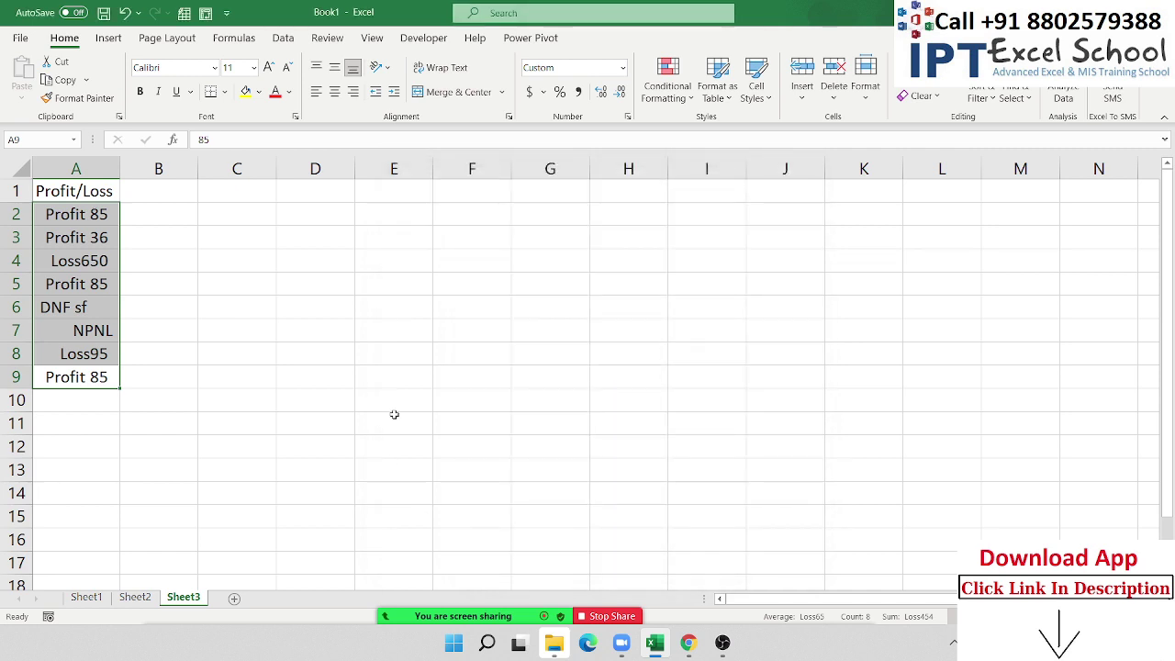
click(422, 202)
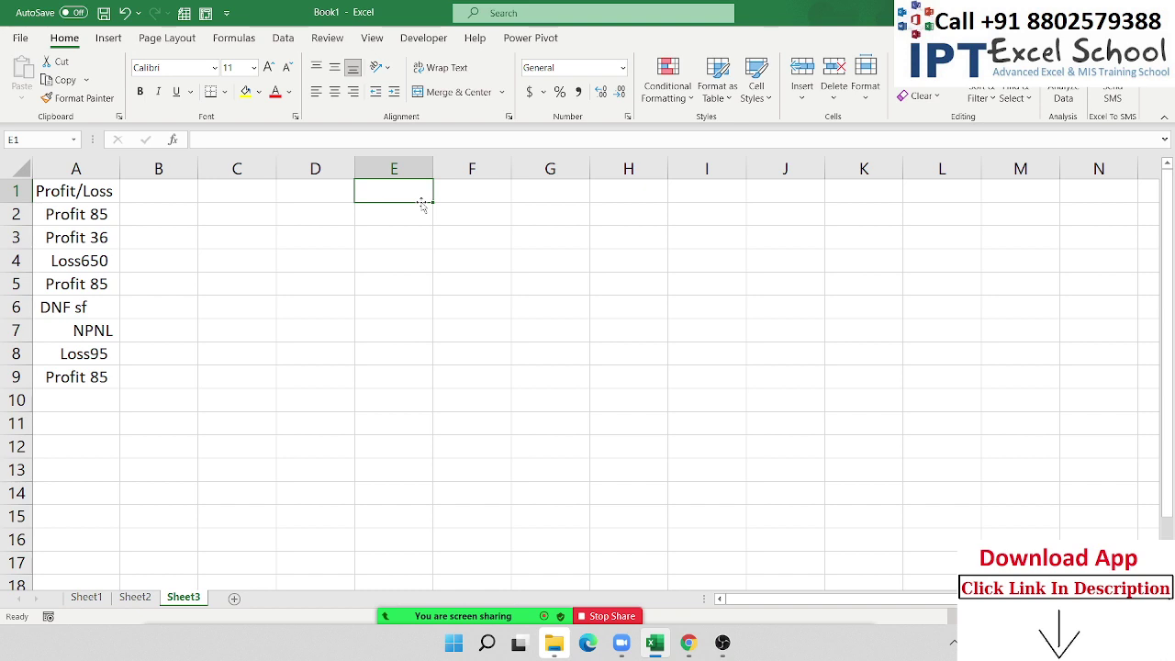
Enter the C Name heading in E1 and replace E2's entry with IPT
text(C Name)
key(Return)
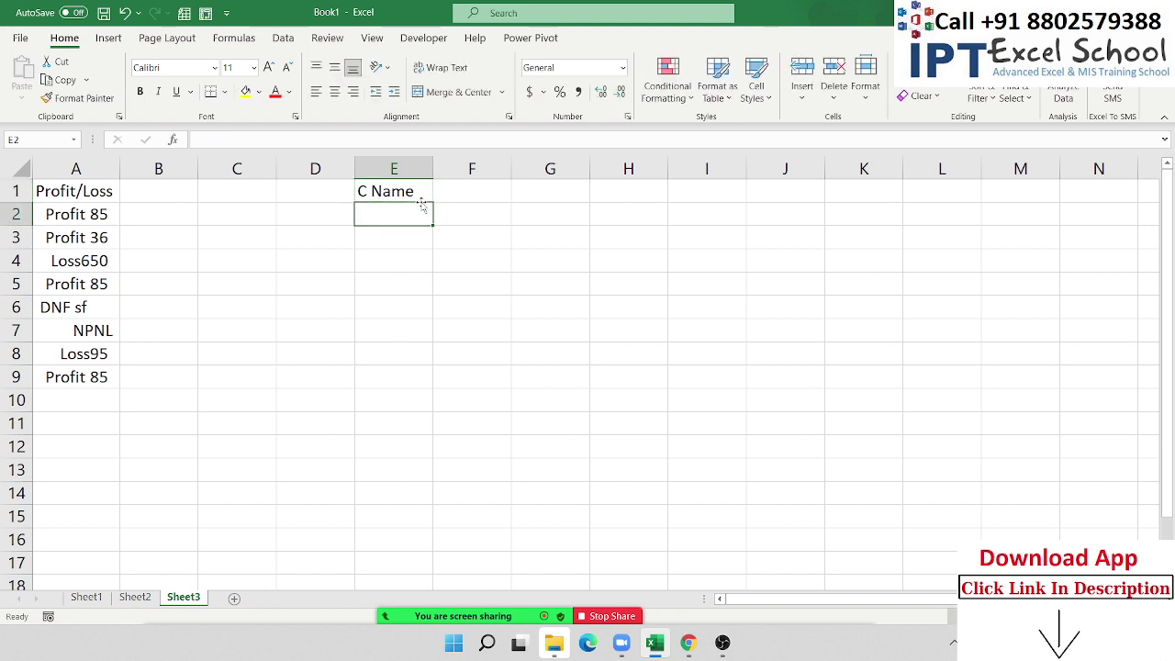
text(M/S )
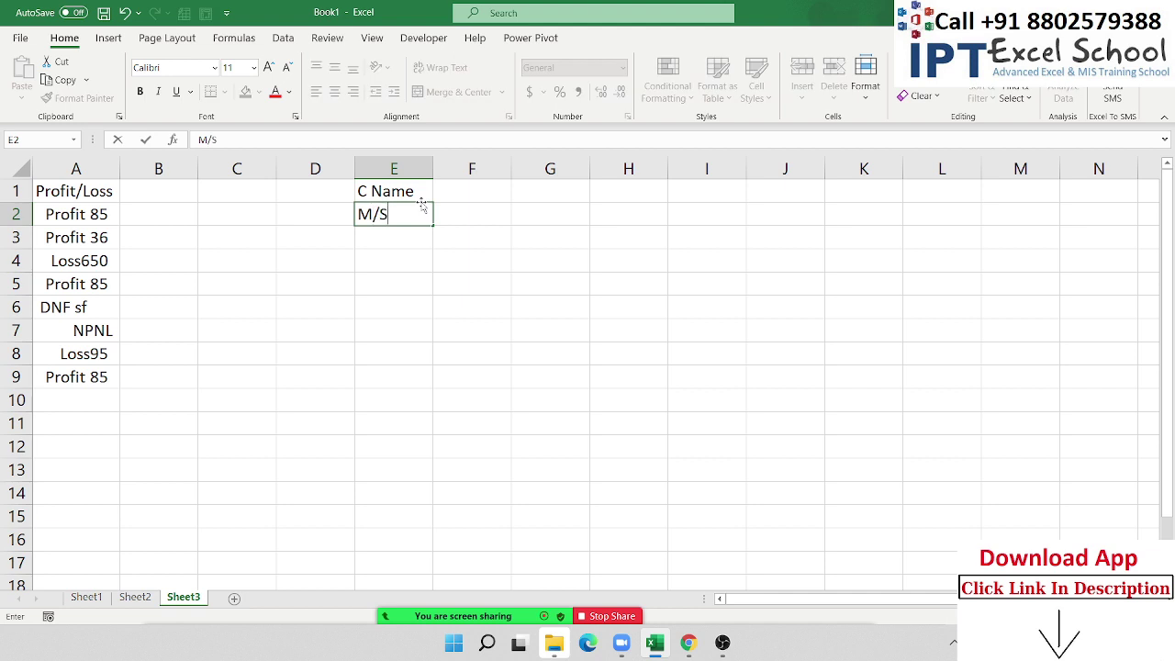
text(IPT)
key(Return)
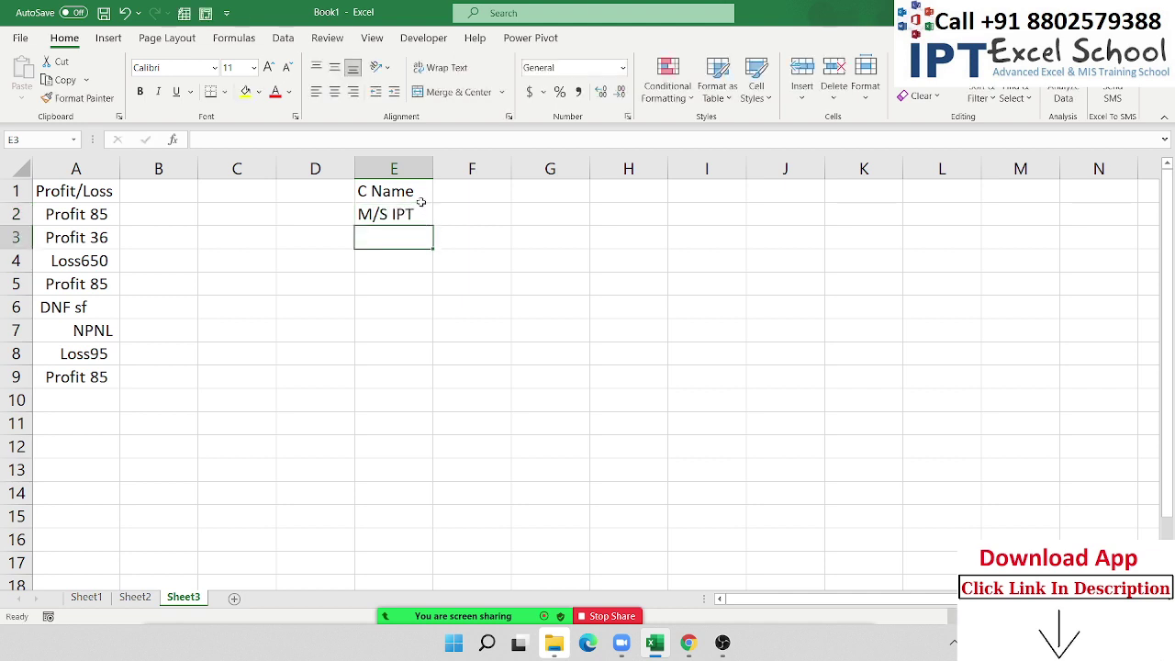
key(Up)
key(Delete)
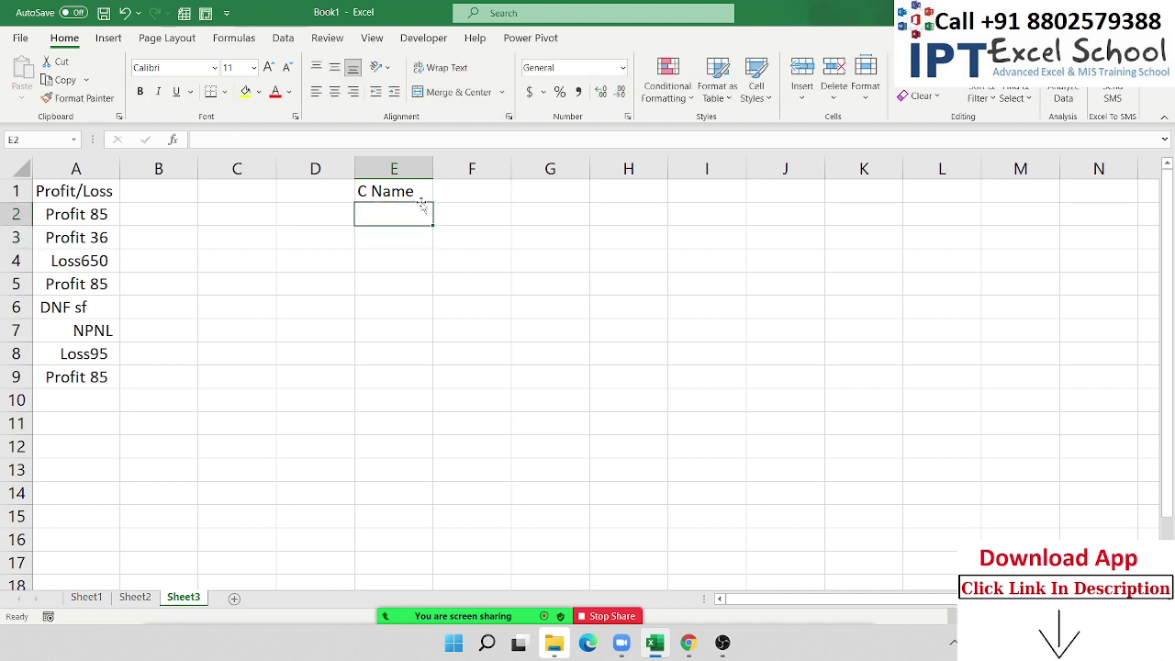
text(IPT)
key(Return)
Give E2 the custom format "M/S" @ so it displays M/S IPT
click(420, 203)
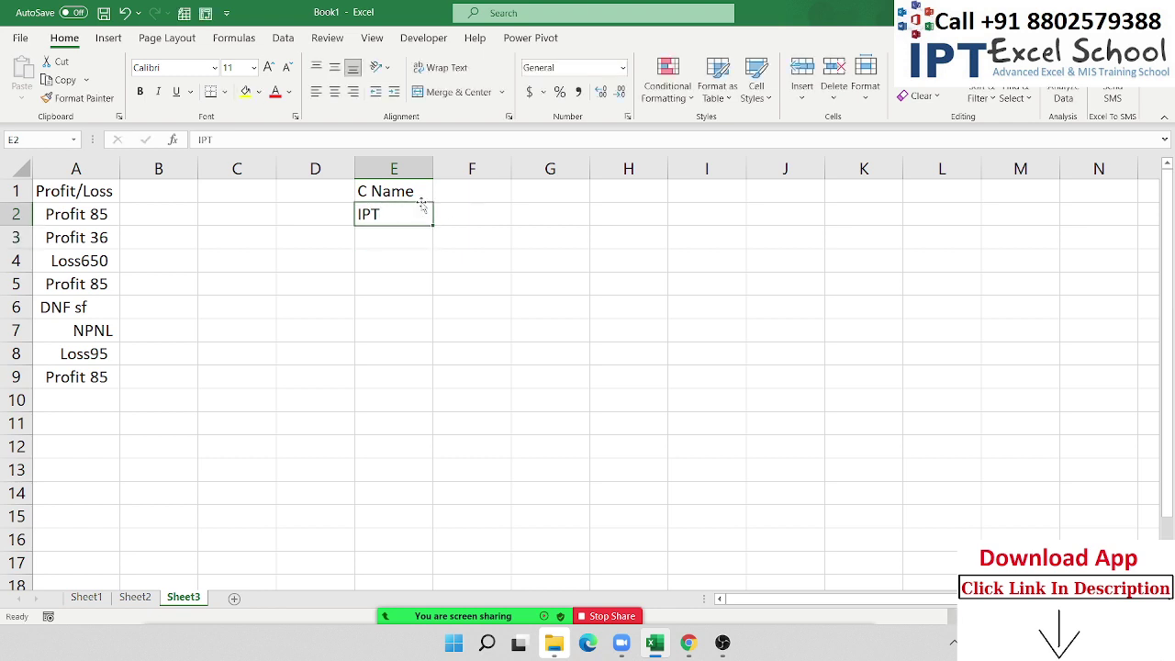
click(627, 116)
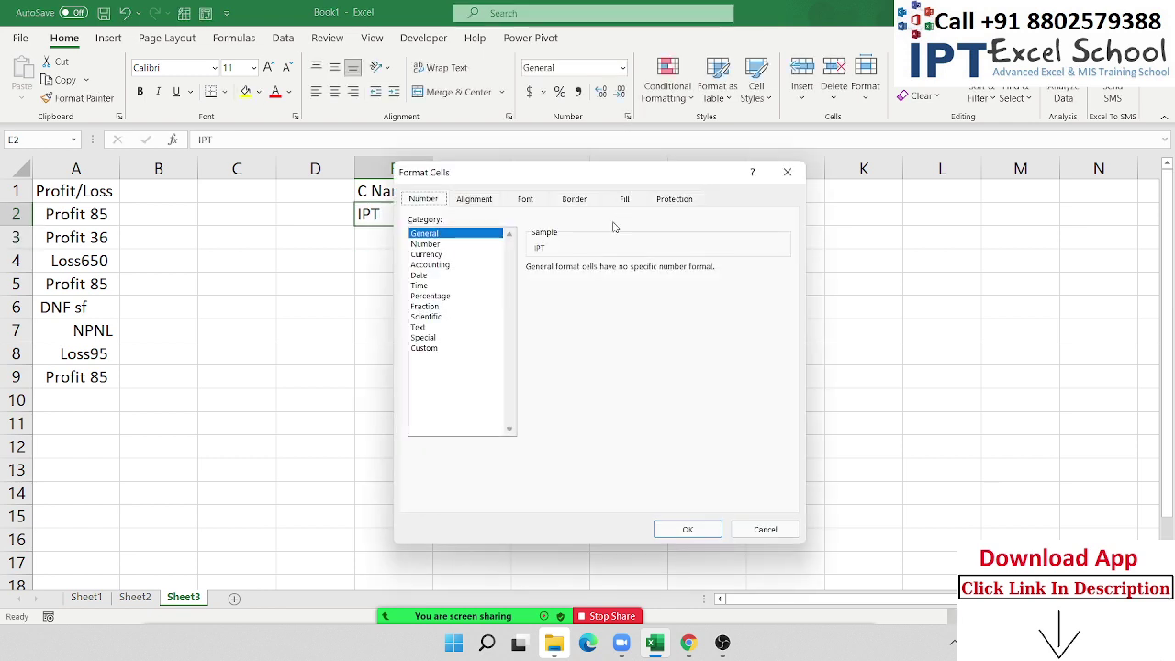
click(427, 348)
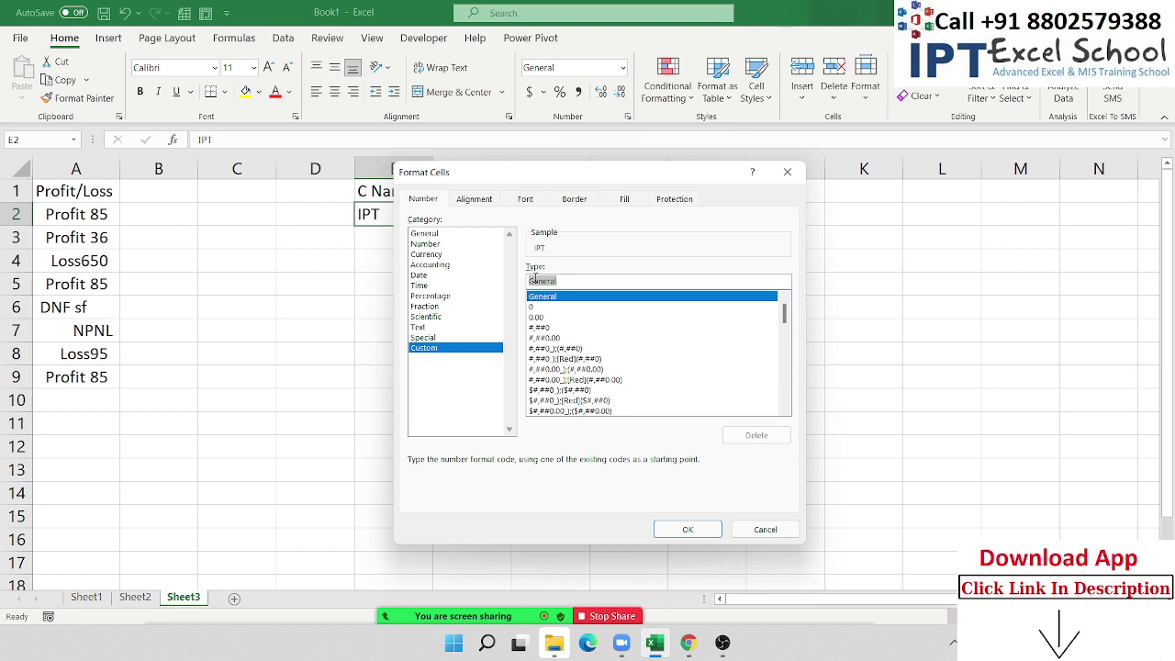
text([)
text(S)
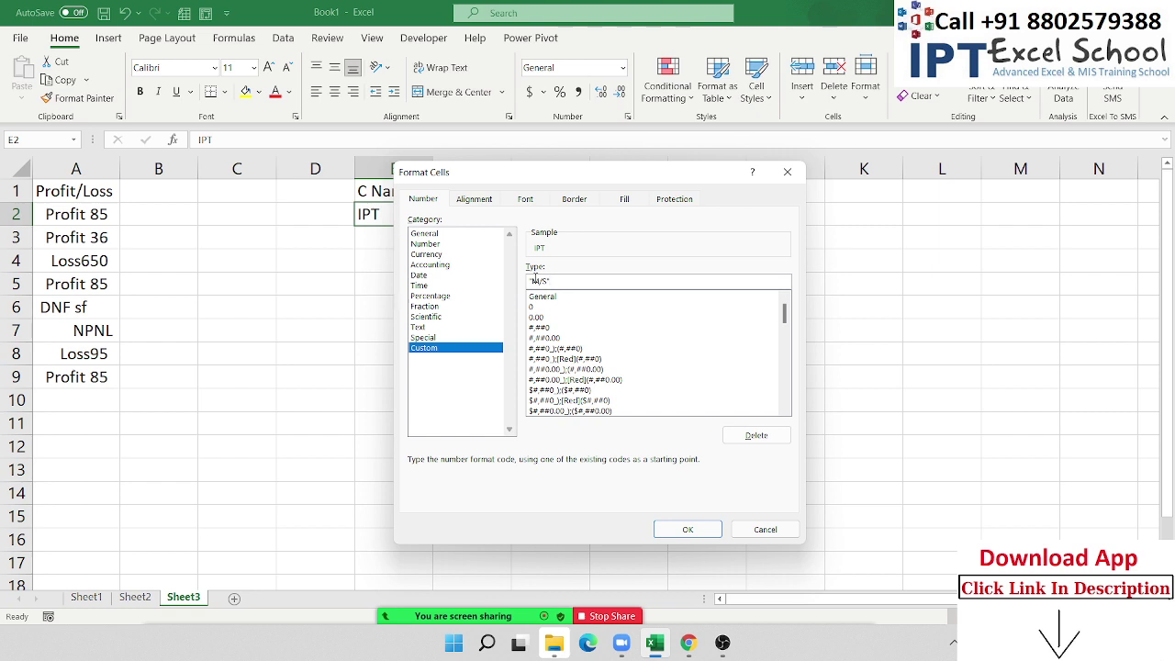
text( @)
key(Return)
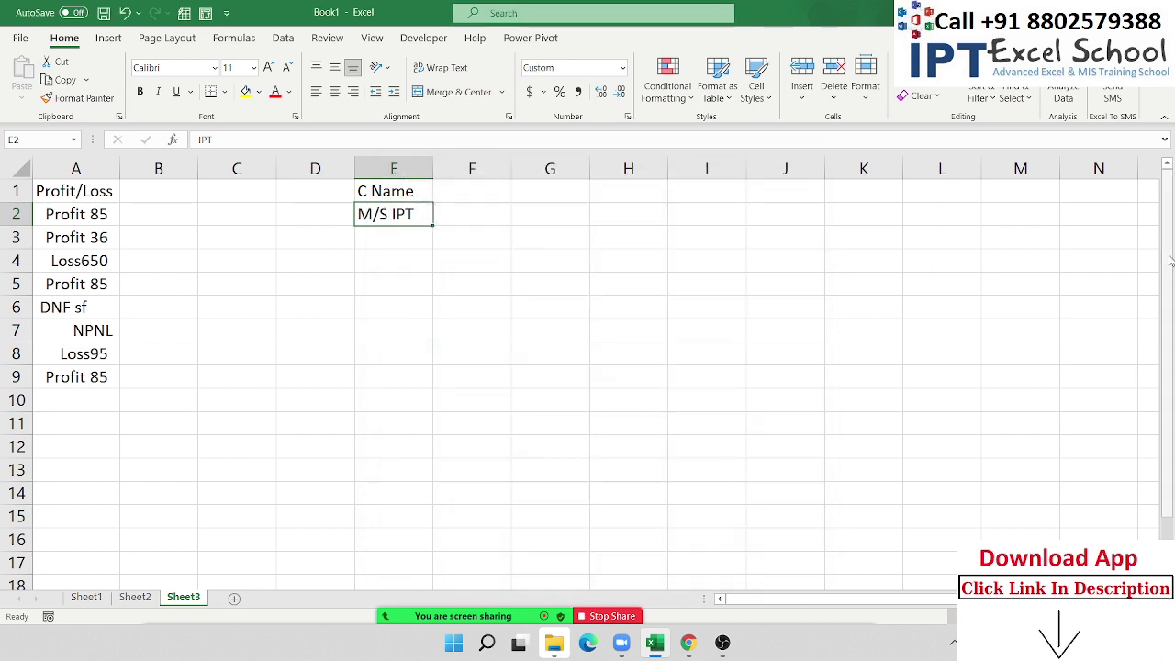
Enter the Add heading in cell F1
key(Up)
key(Right)
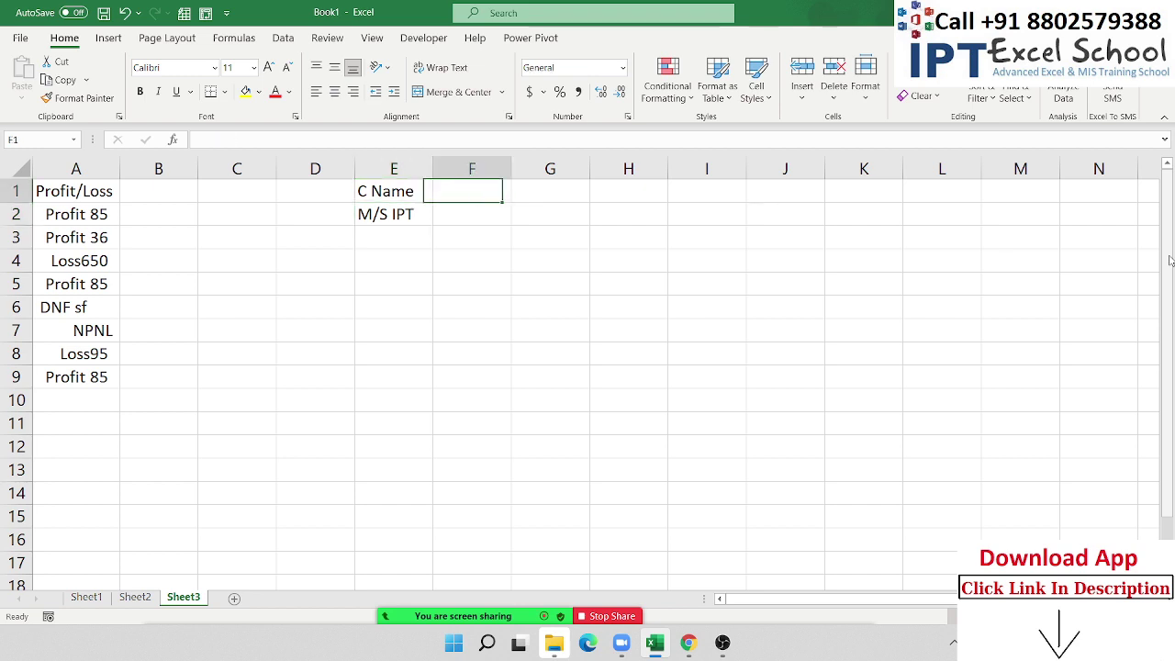
text(Add)
key(Return)
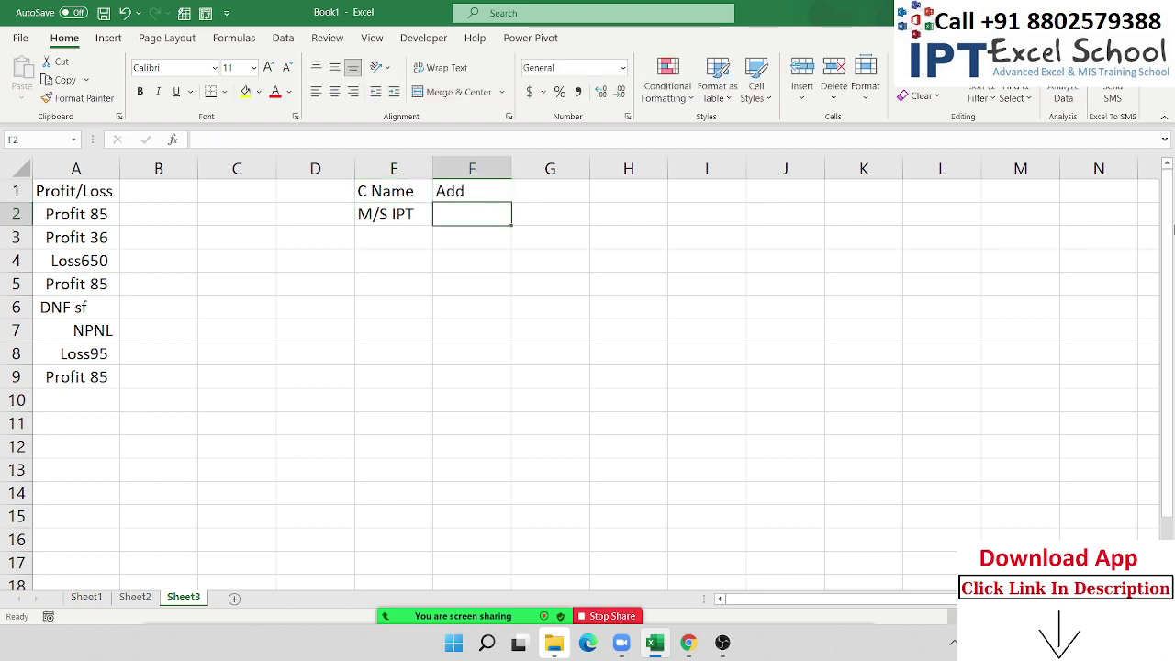
Give F2 a custom @ format appending New Delhi 110062, then enter F202
click(628, 116)
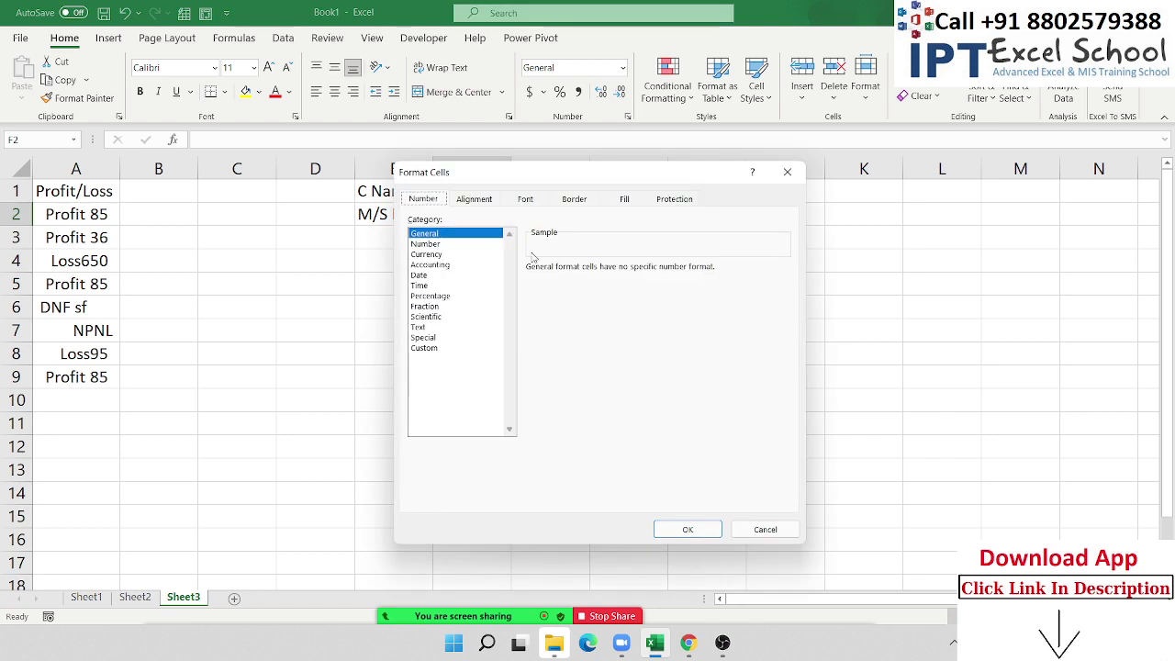
click(450, 348)
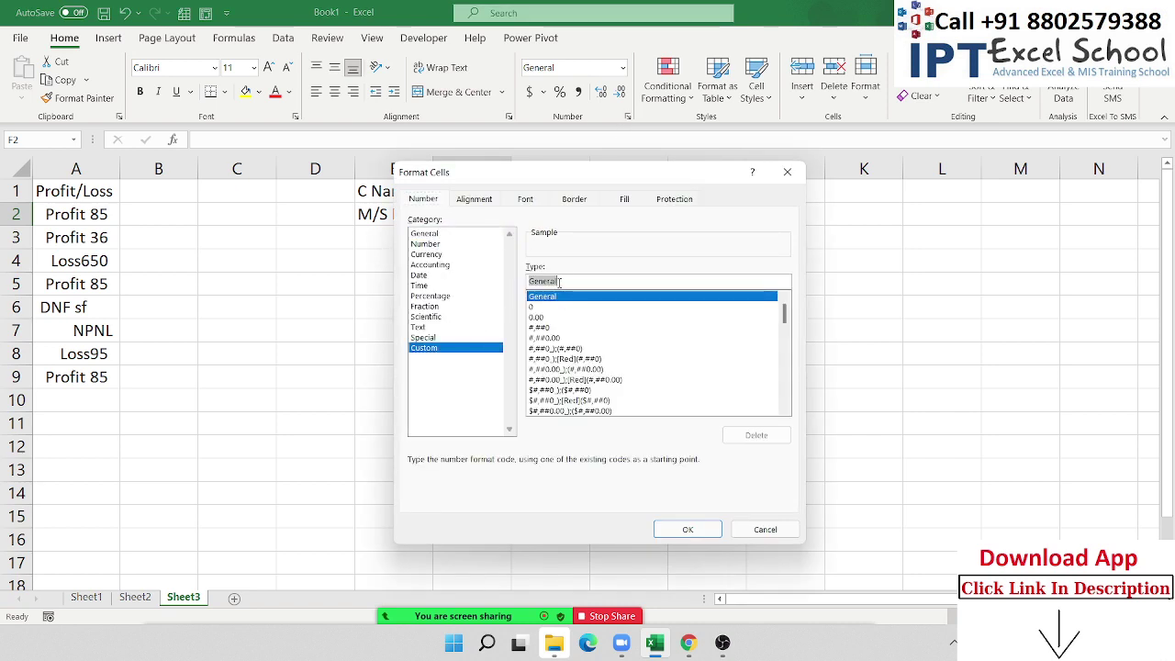
text(@ "F1)
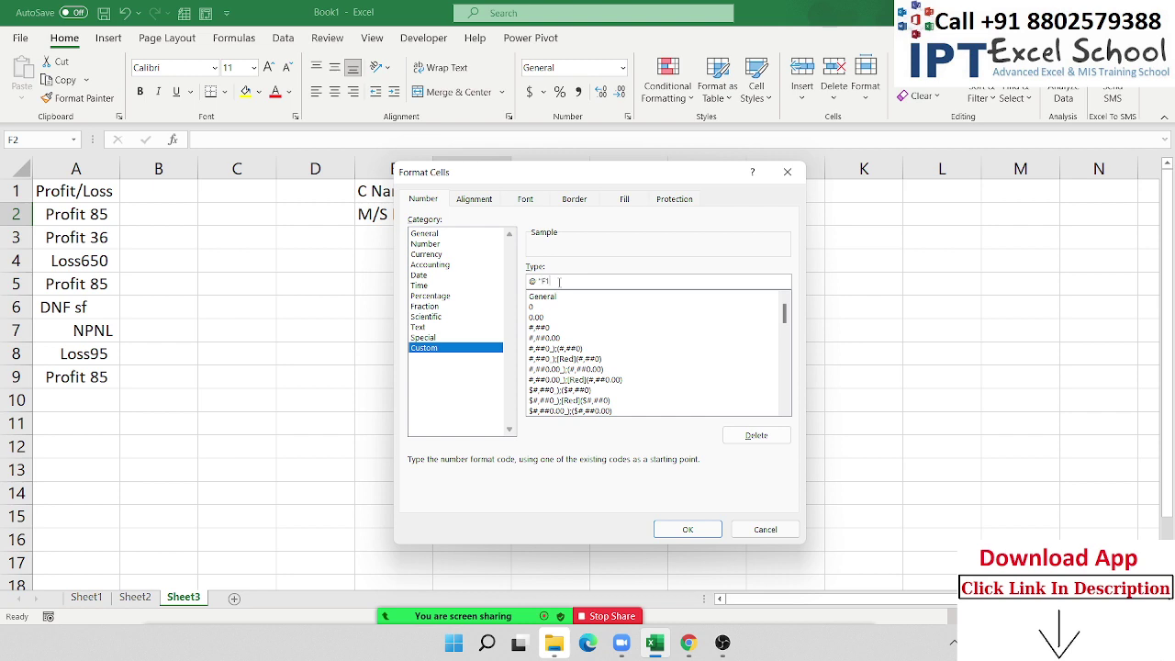
text(N)
text(ew Del)
text(hi 11006)
text(2)
key(Return)
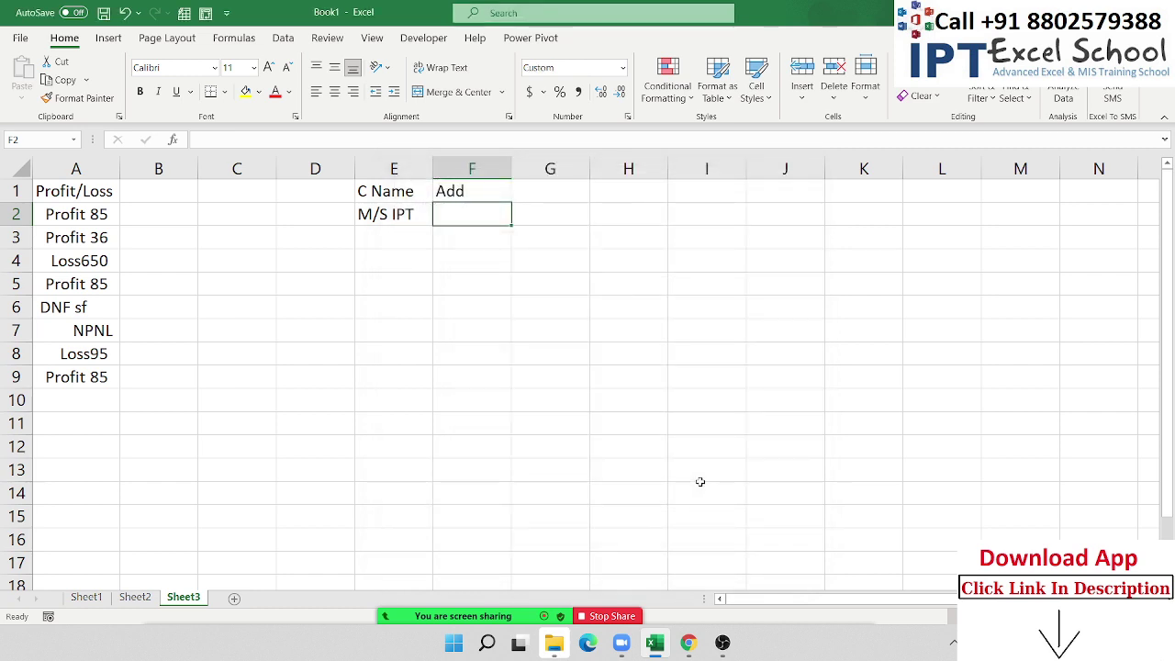
text(F202)
key(Return)
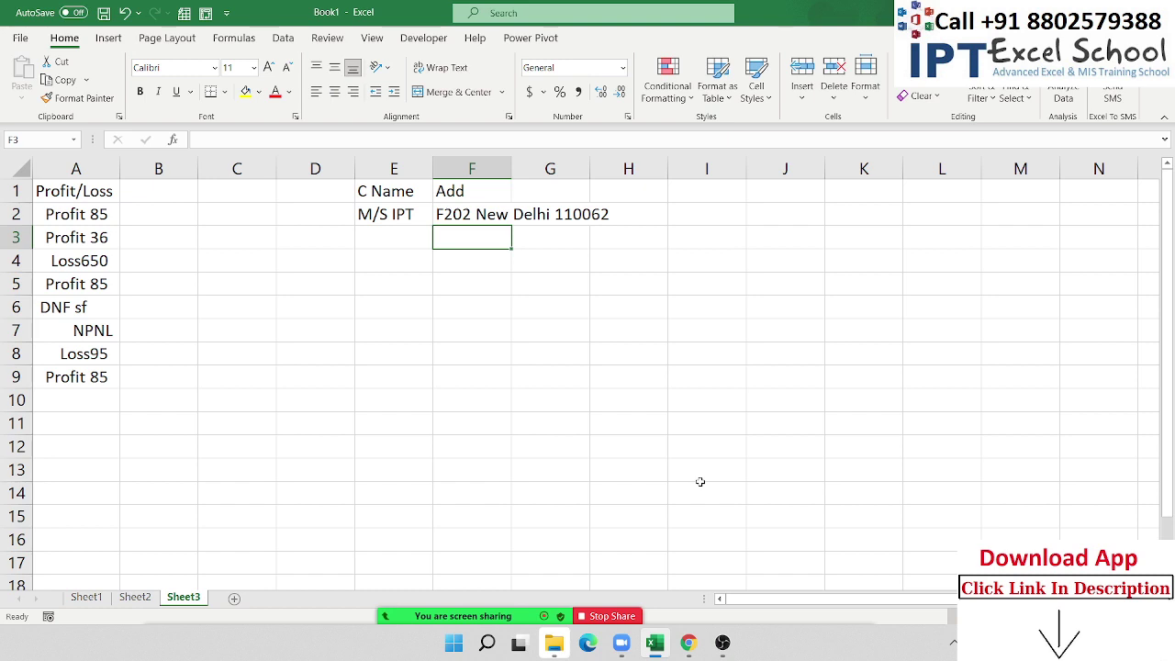
Review F2's custom format code, close the dialog and select cell A10
key(Up)
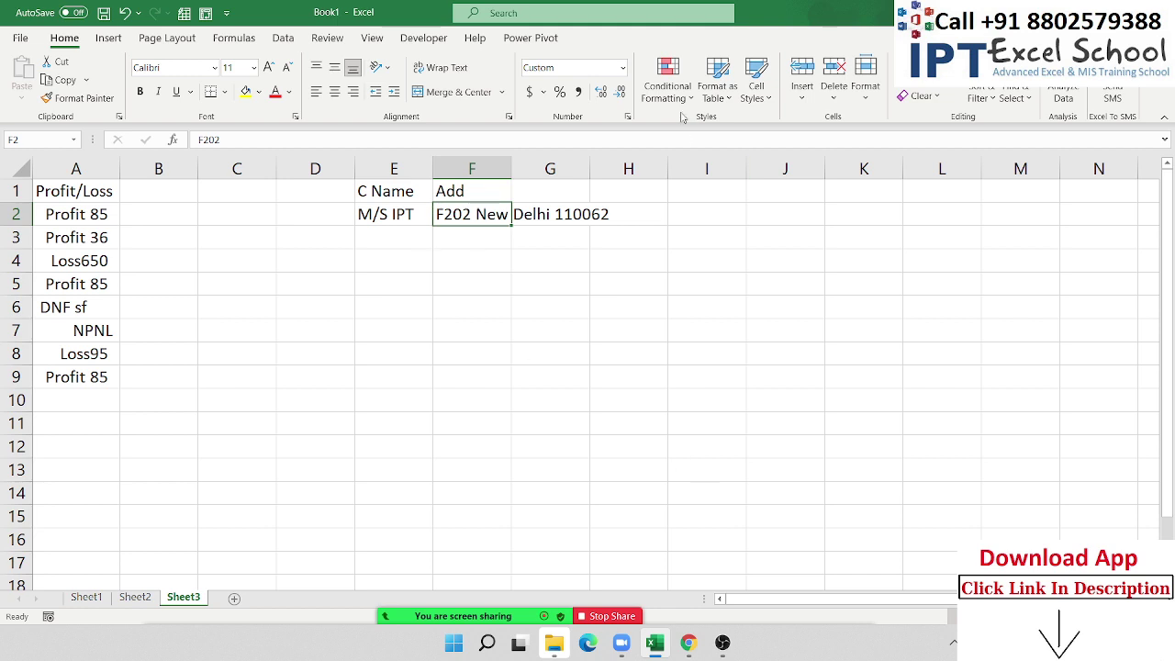
click(628, 116)
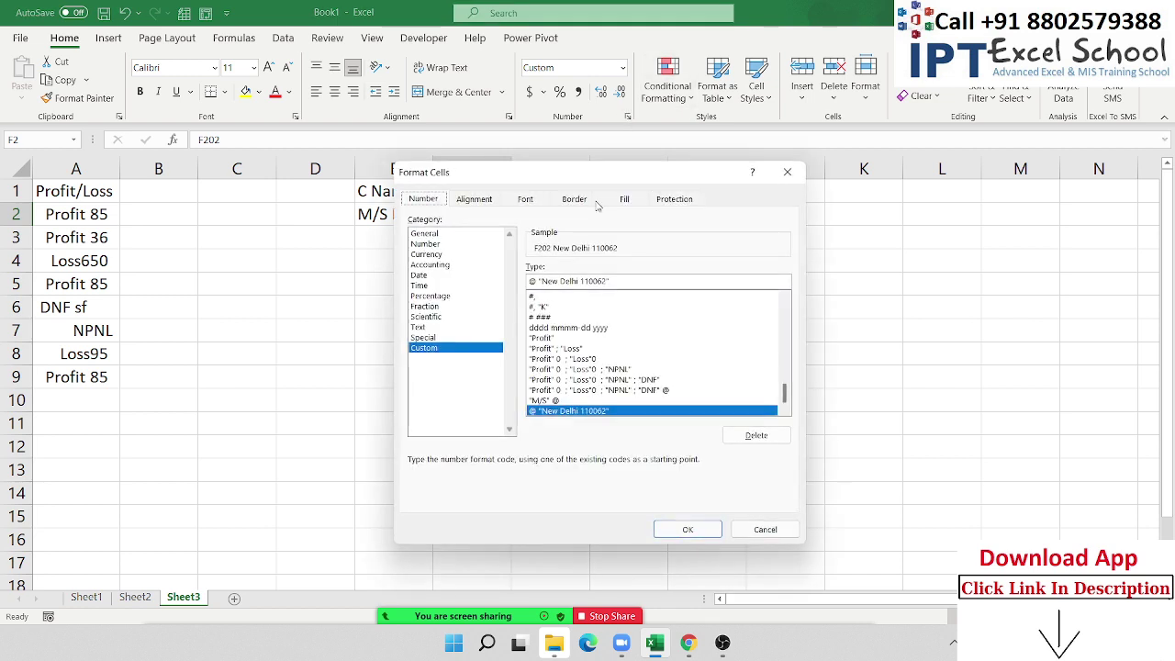
click(543, 279)
drag(492, 173, 611, 156)
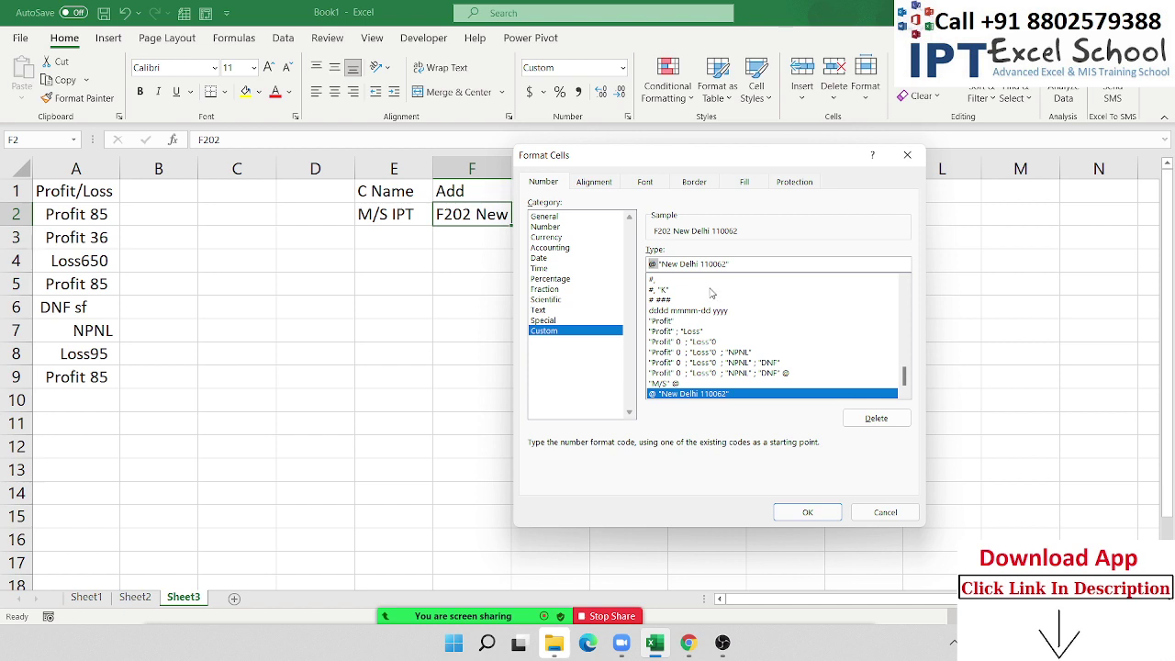
click(816, 512)
click(385, 372)
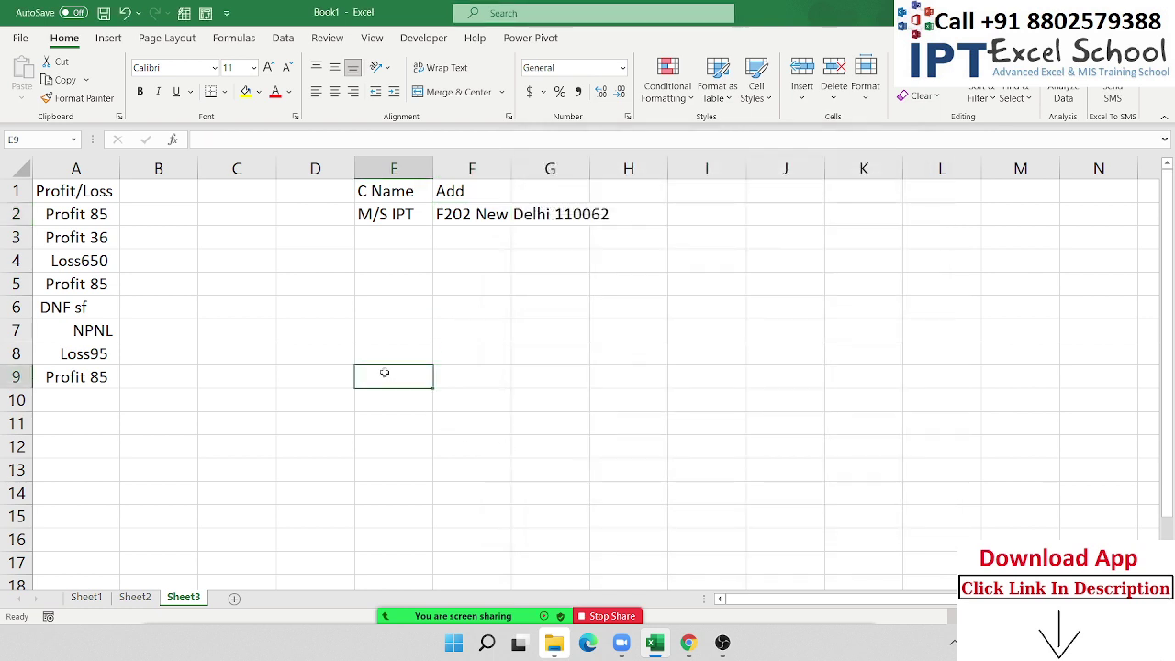
click(100, 397)
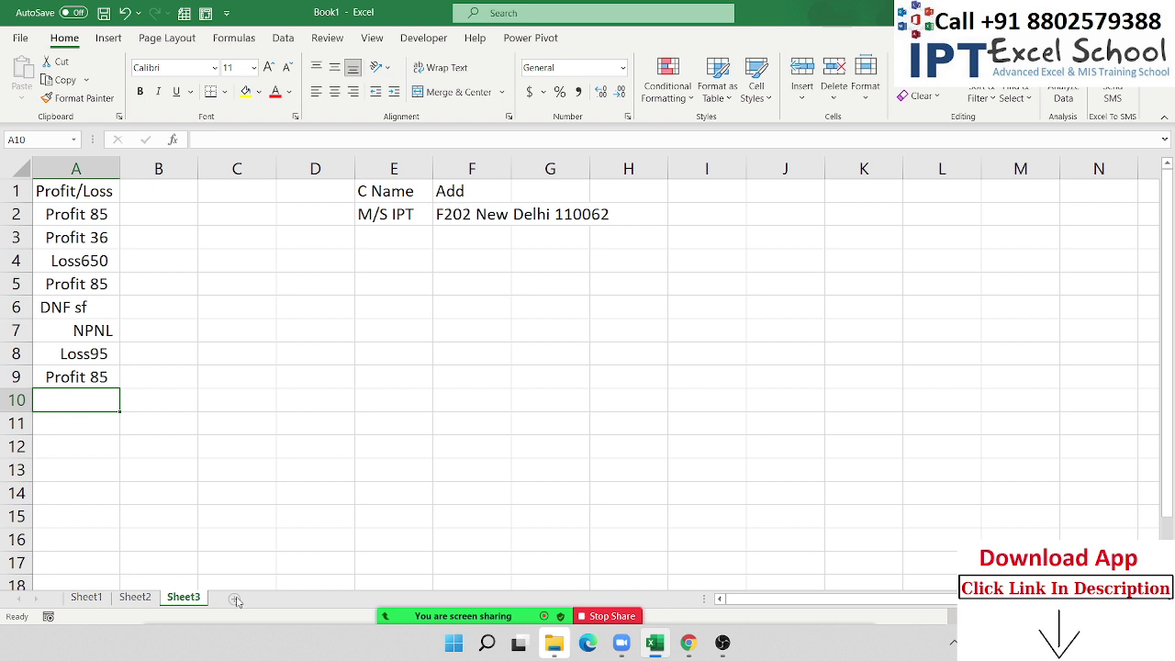
On a new sheet, add a Name heading and fill names from Puja down to row 14
click(236, 598)
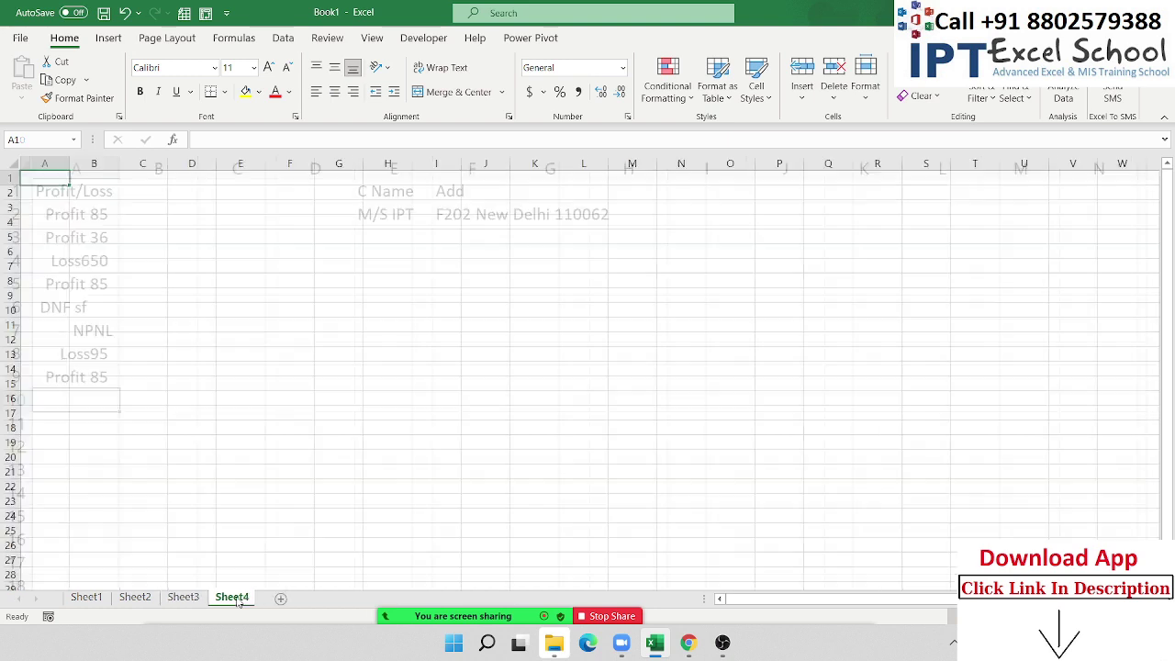
text(Name)
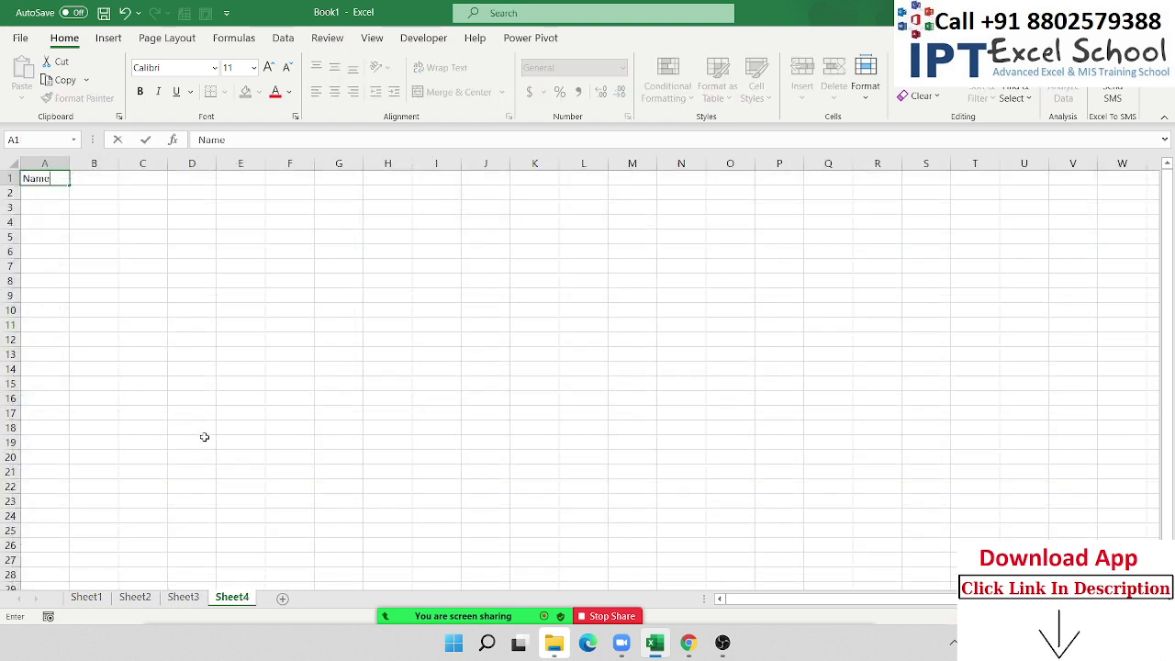
key(Return)
text(Puja)
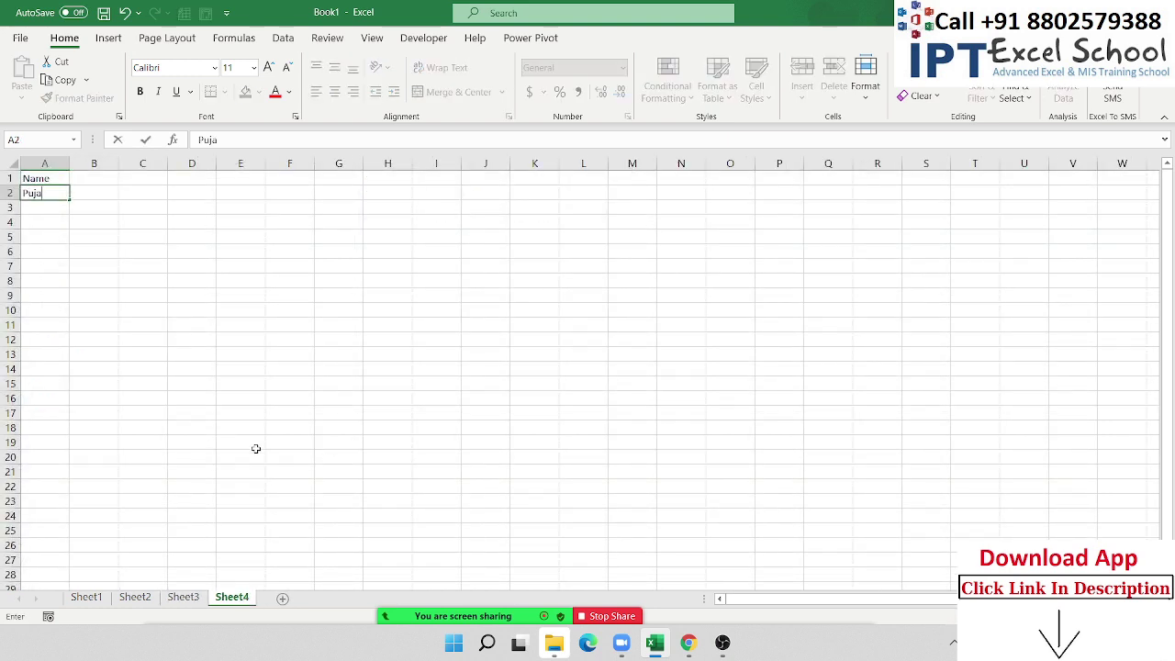
click(59, 252)
click(53, 184)
click(56, 198)
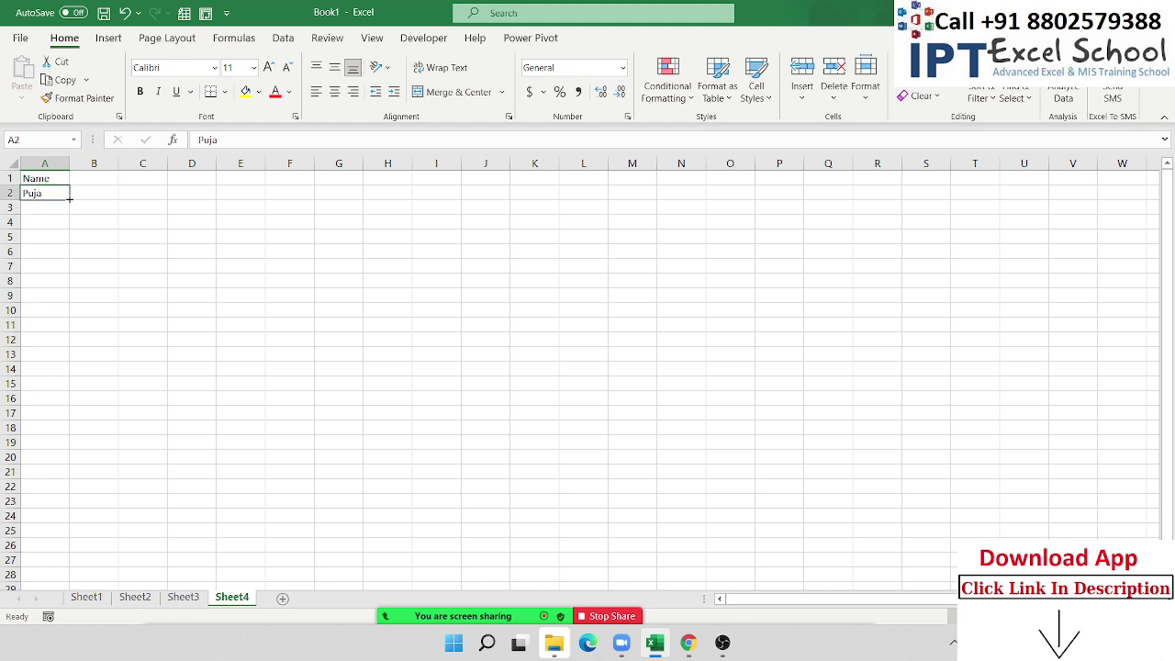
drag(57, 198, 57, 373)
Enter 7/1/2021 in B1, fill daily dates across row 1 to 31 Jul, and return to B2
click(104, 180)
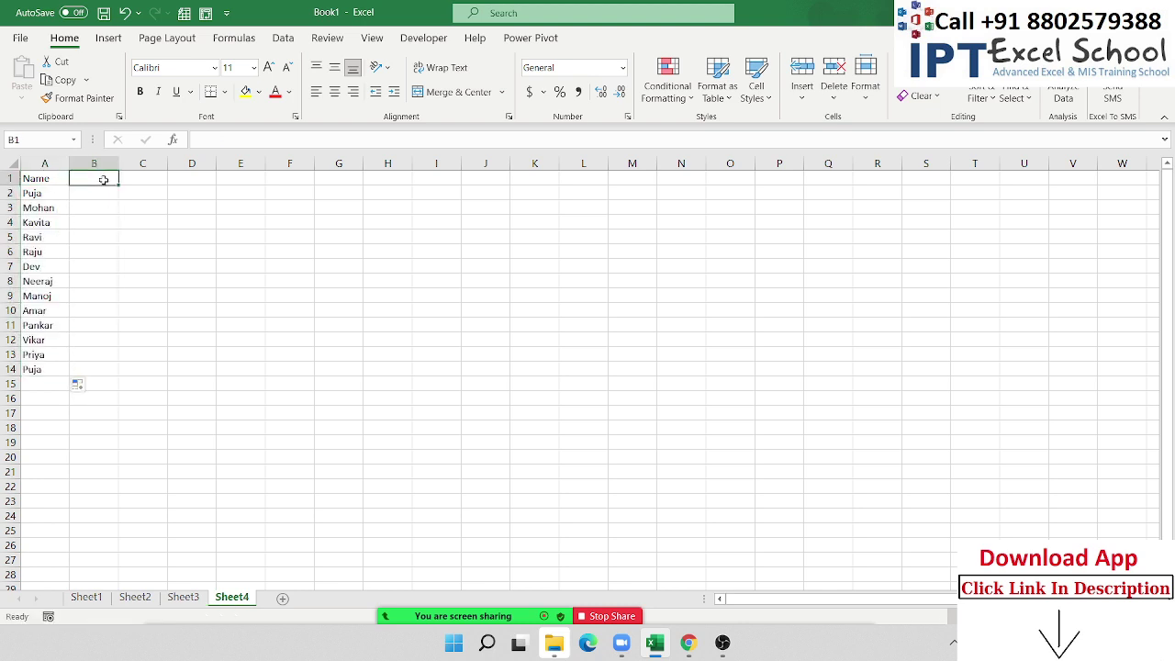
text(7)
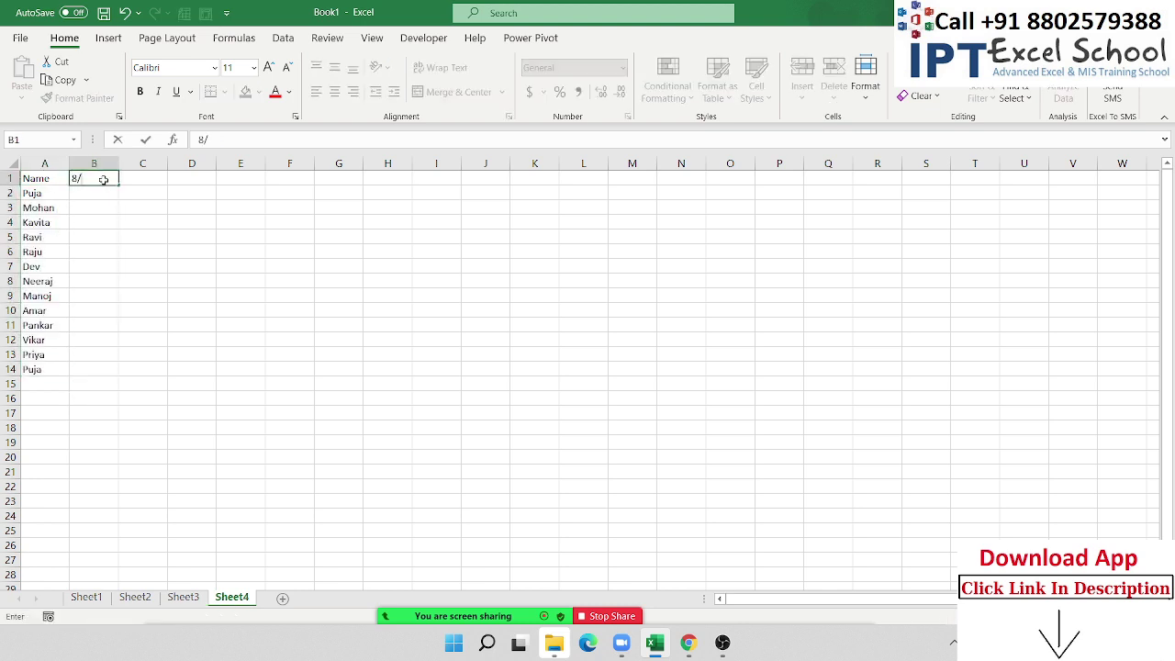
text(/1/2021)
key(Return)
click(105, 180)
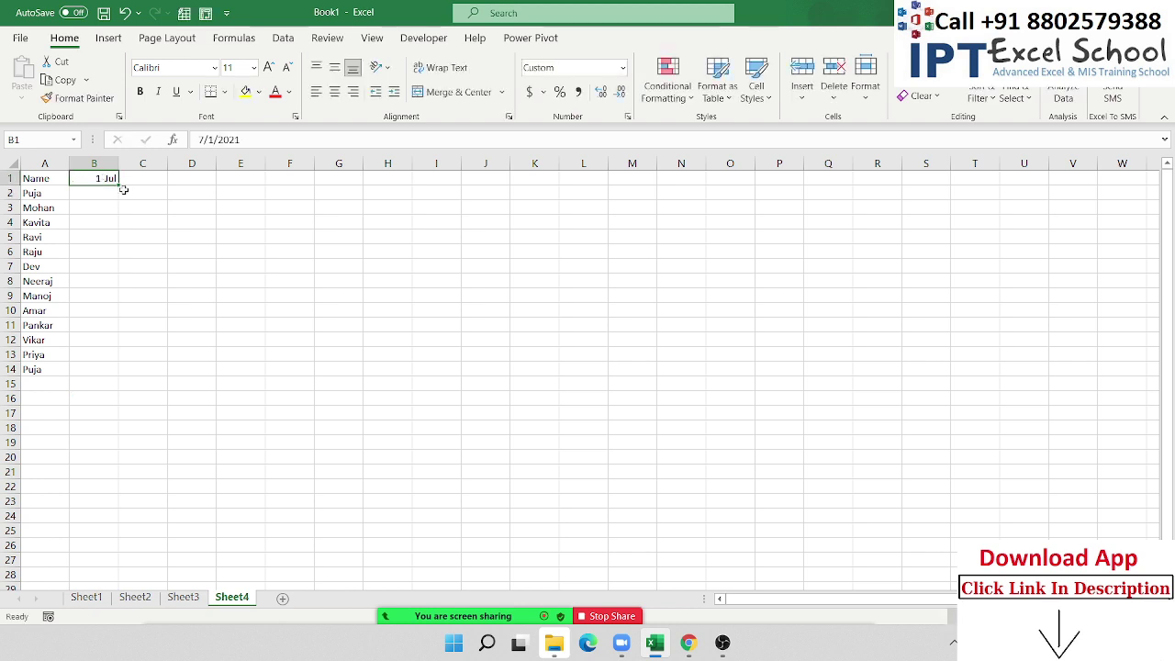
drag(119, 186, 1074, 184)
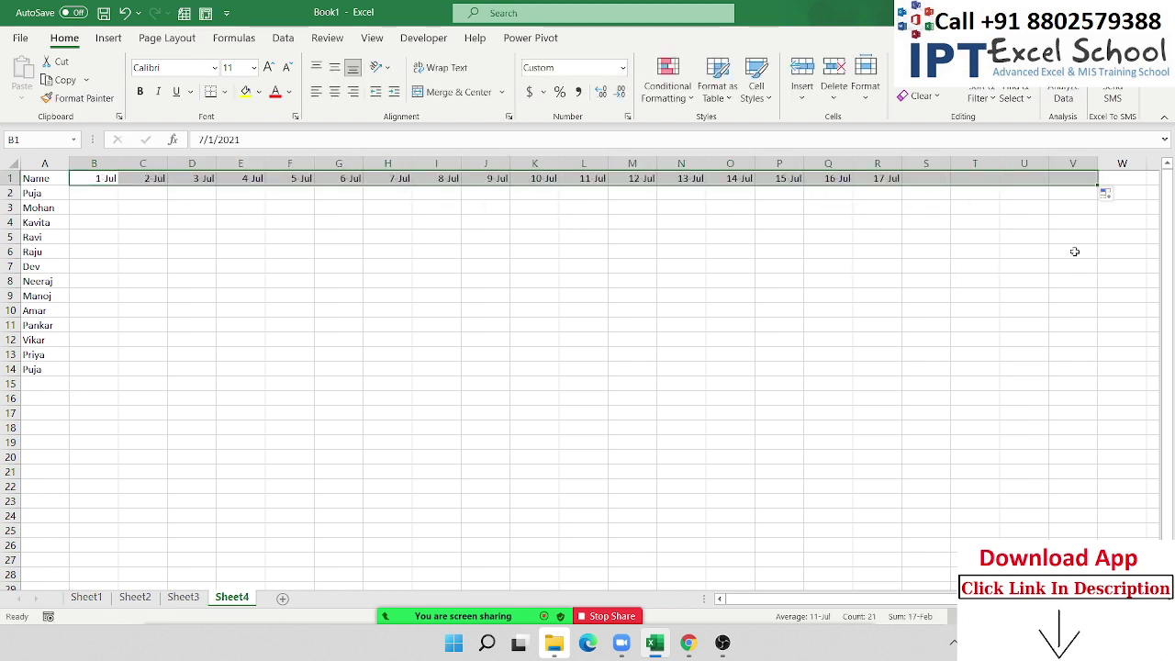
click(1061, 180)
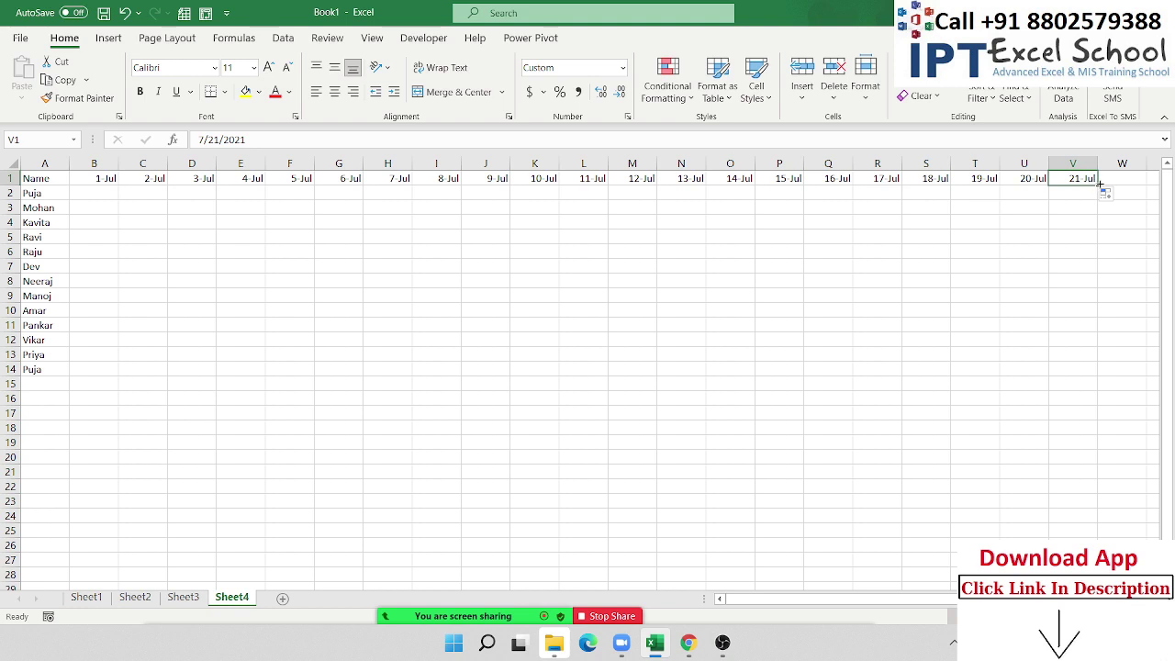
drag(1097, 185, 1076, 176)
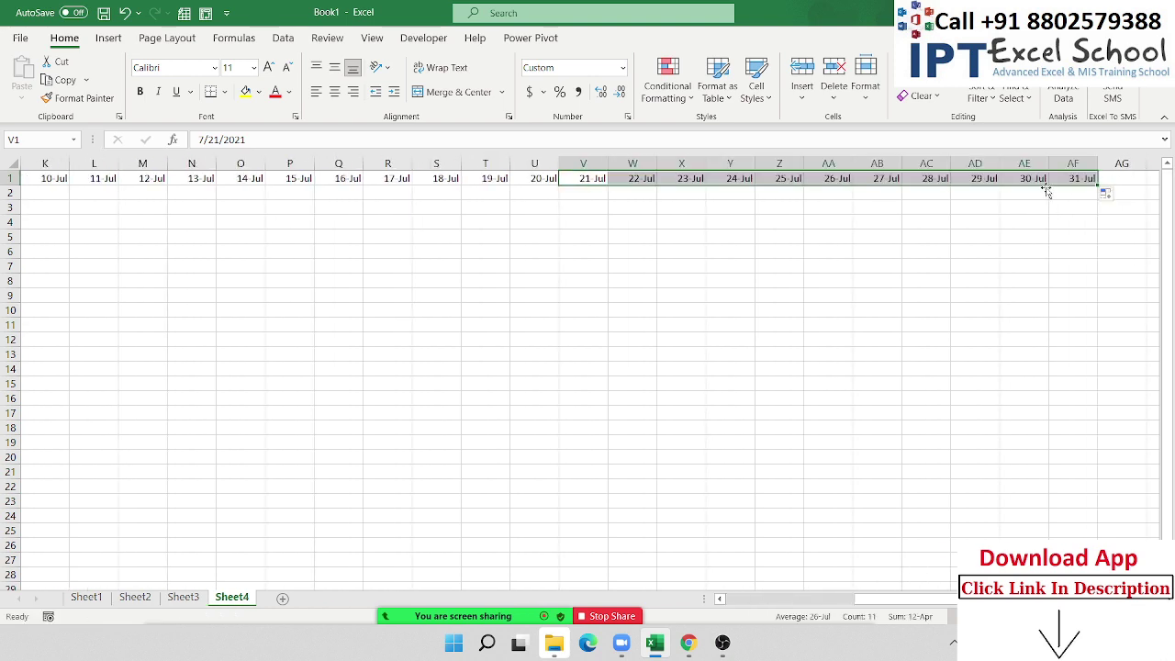
click(1076, 176)
key(ctrl+Home)
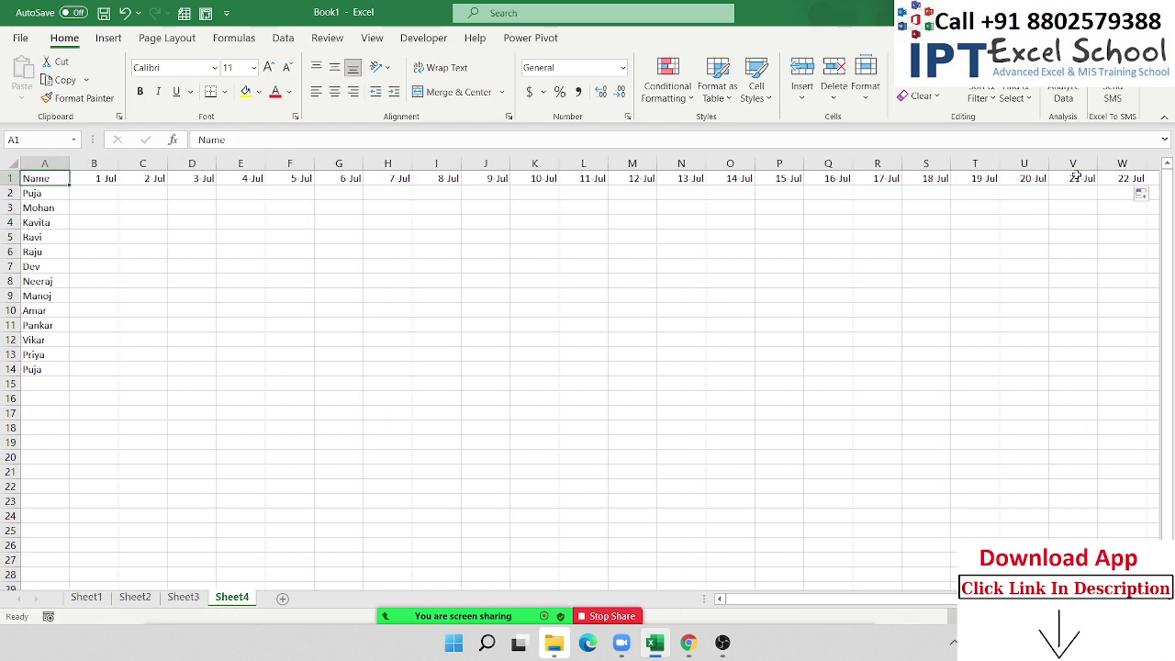
key(Down)
key(Right)
Enter the formula =RANDBETWEEN(1,9) in cell B2
text(=ra)
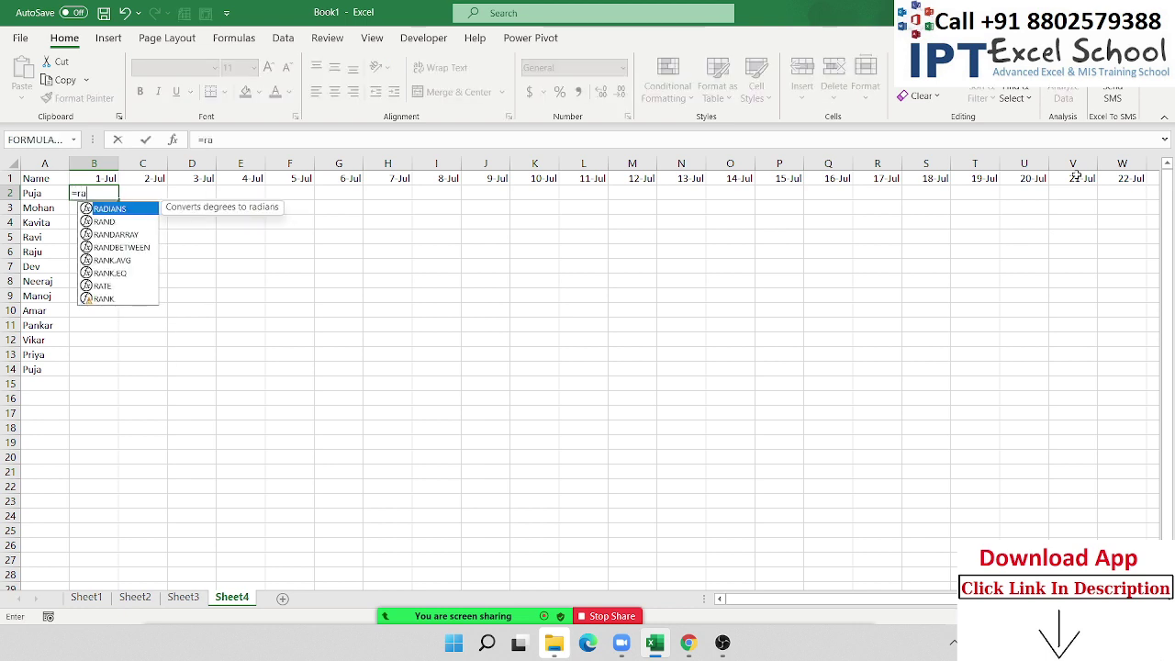
key(Down)
key(Down)
key(Down)
key(Tab)
text(1)
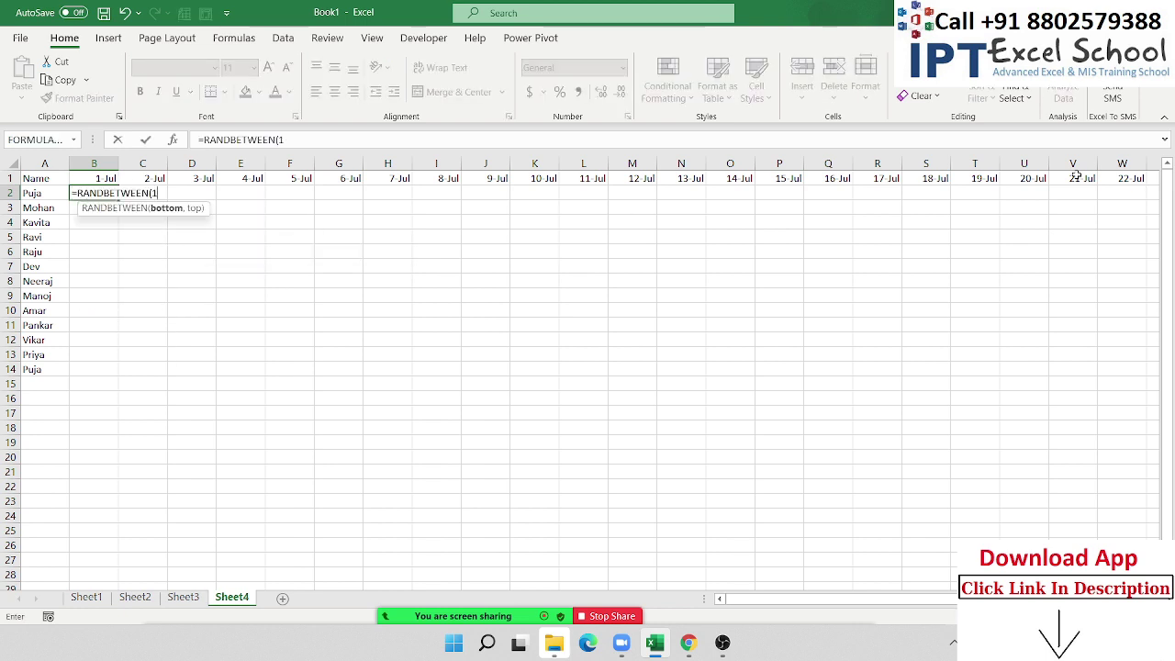
text(,90))
key(Return)
key(Up)
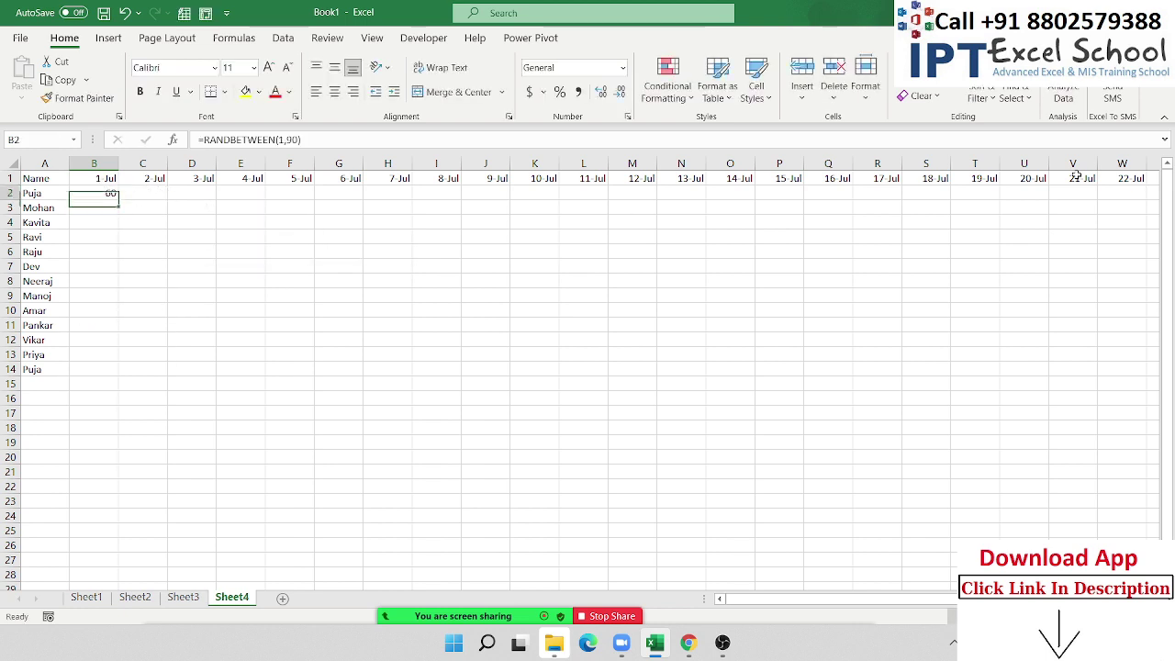
key(F2)
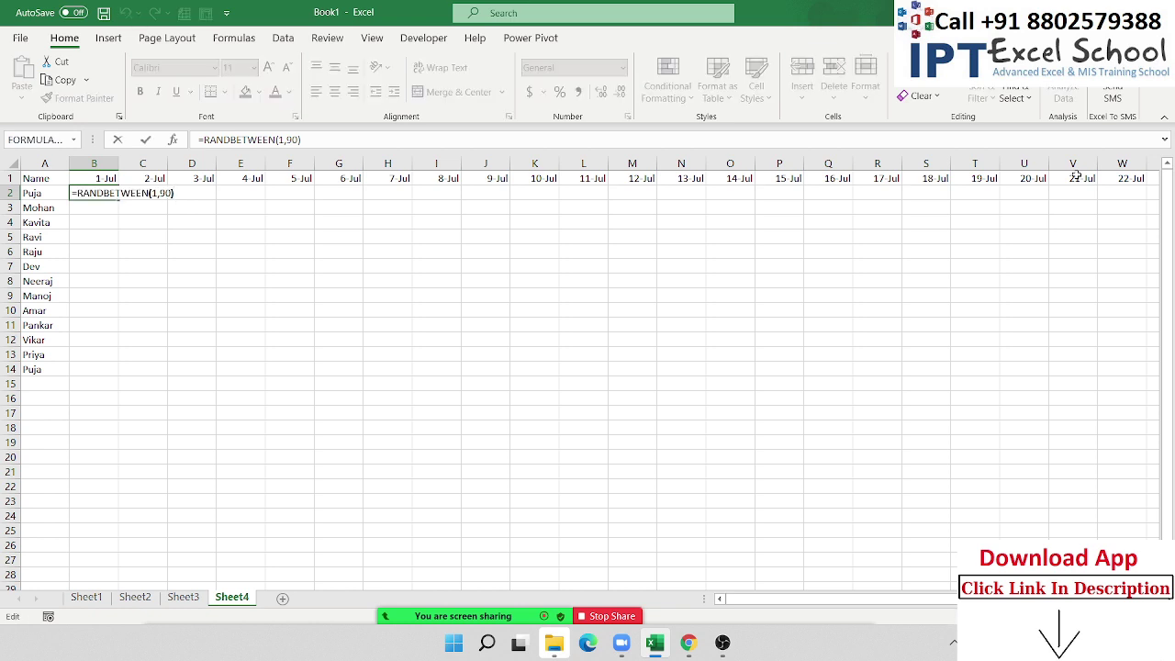
key(Left)
key(BackSpace)
key(Return)
Select B2:AF14 and fill the block with the random-number formula
key(Up)
key(Up)
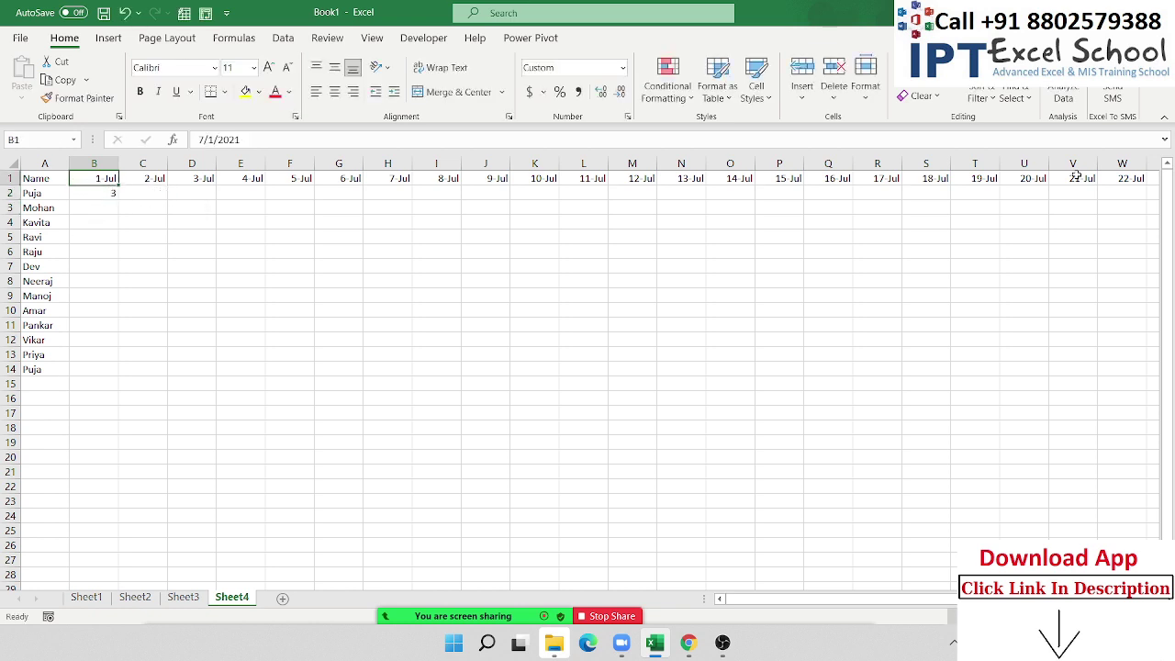
key(ctrl+Right)
key(Down)
key(ctrl+shift+Left)
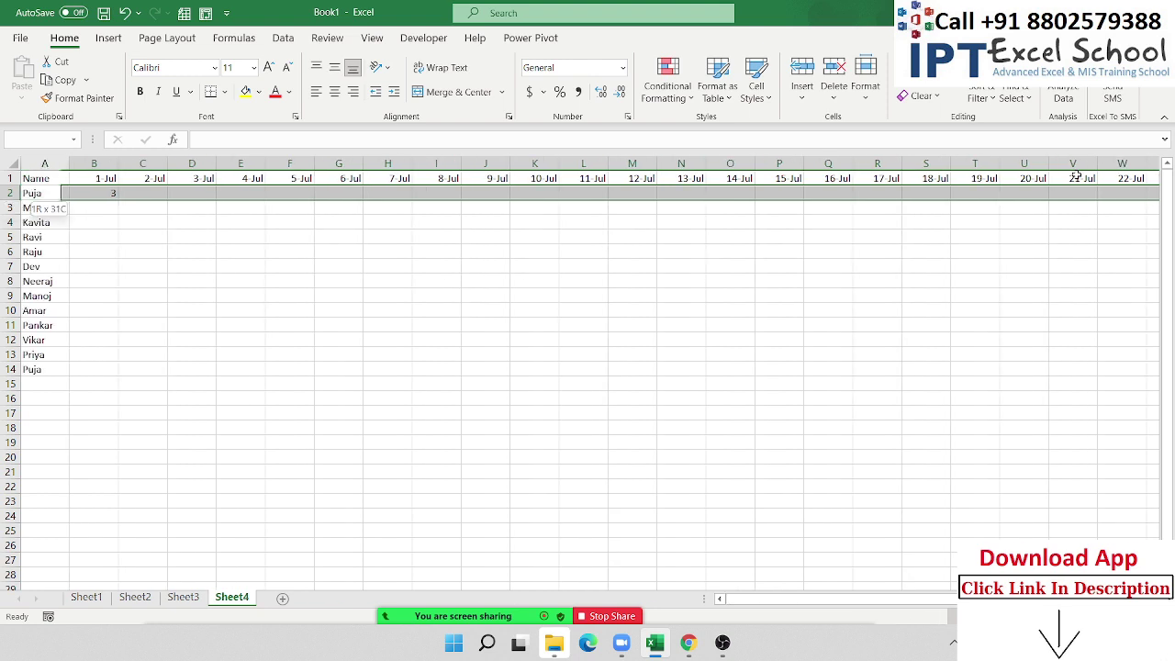
key(shift+Down)
key(shift+Down)
key(shift+Down)
key(shift+Down)
key(shift+Down)
key(shift+Down)
key(shift+Down)
key(shift+Down)
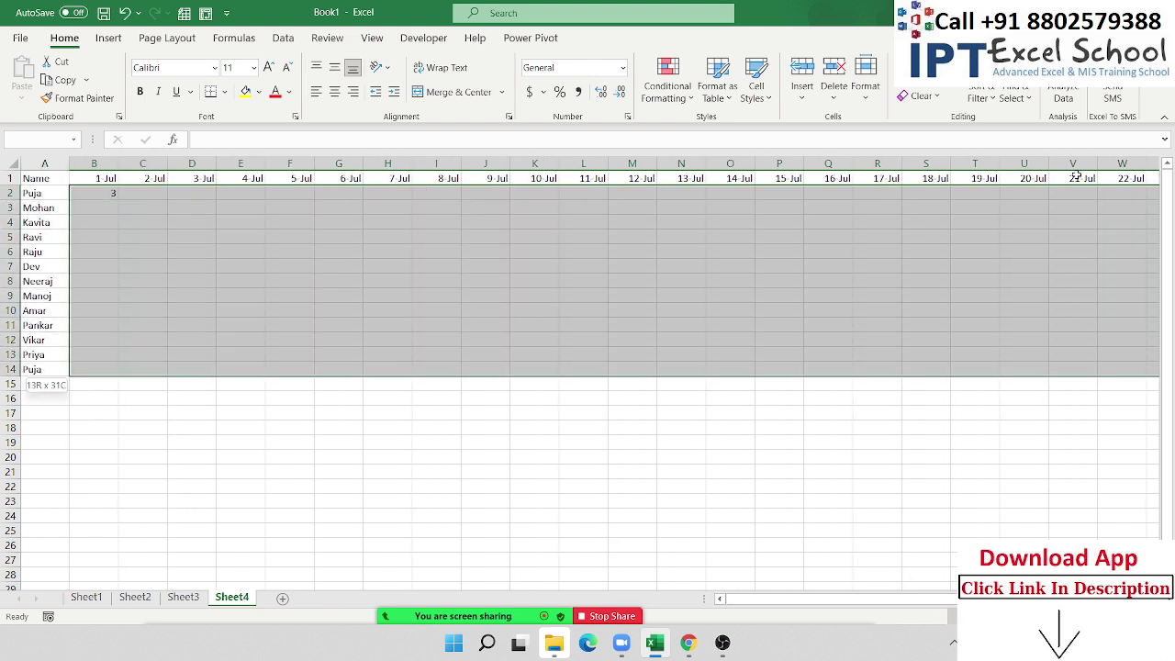
key(shift+Down)
text(=RANDBETWEEN(1,9))
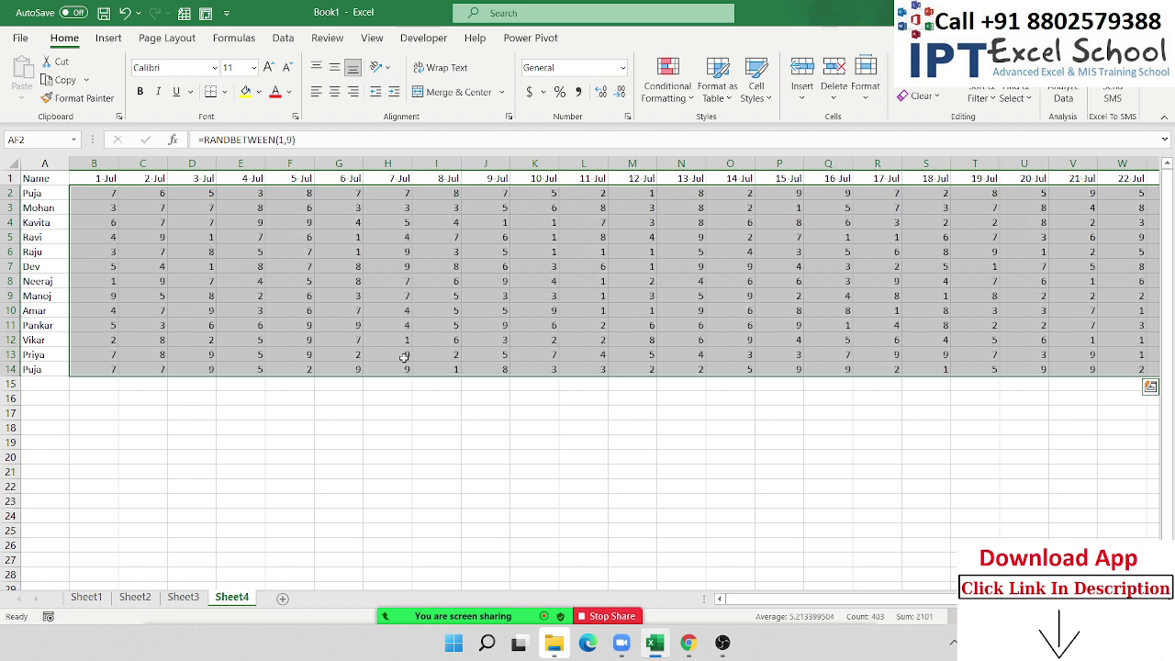
key(ctrl+c)
scroll(588, 275, right, 10)
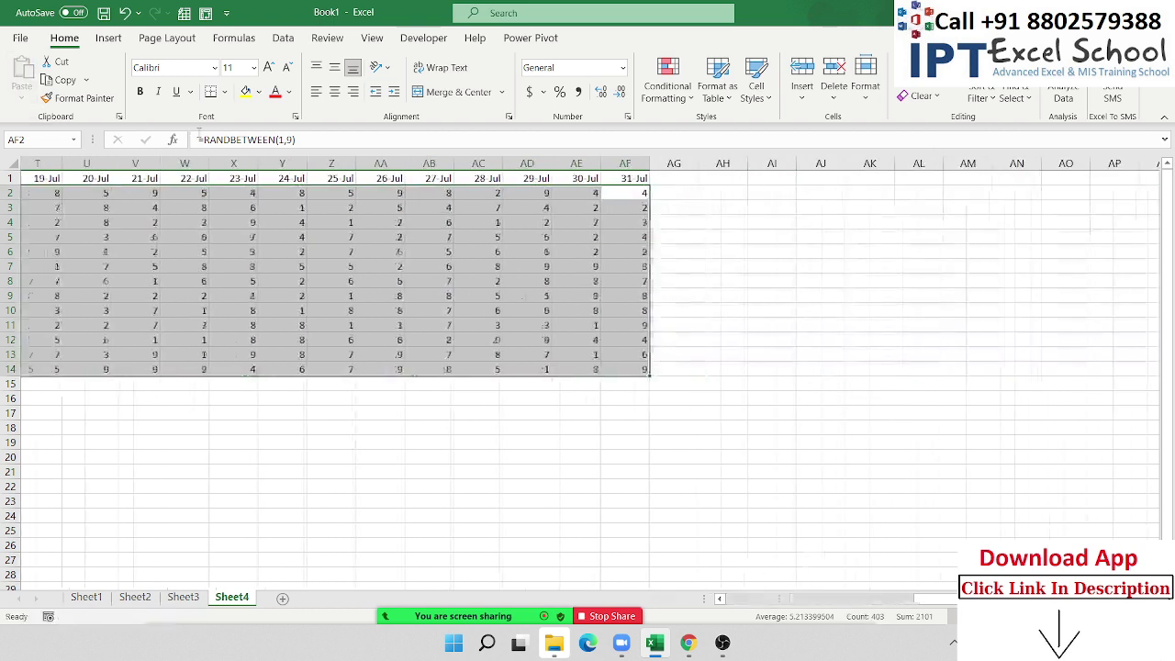
click(280, 140)
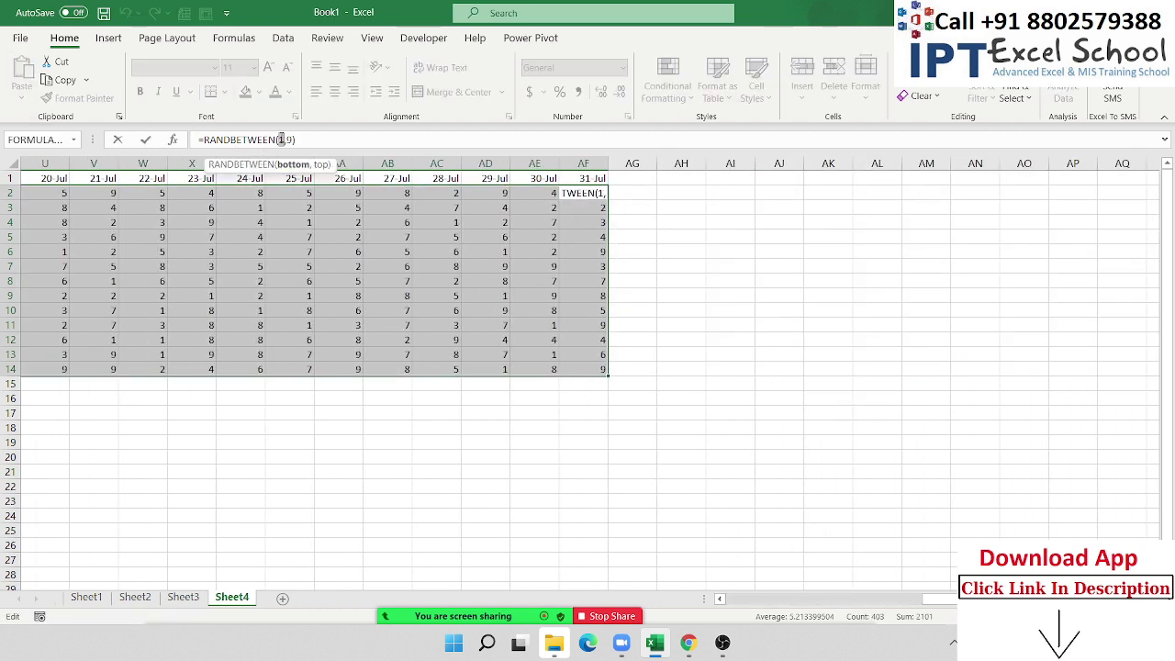
text(0)
key(Return)
Change B2's lower limit to 0, making it =RANDBETWEEN(0,9)
key(ctrl+Home)
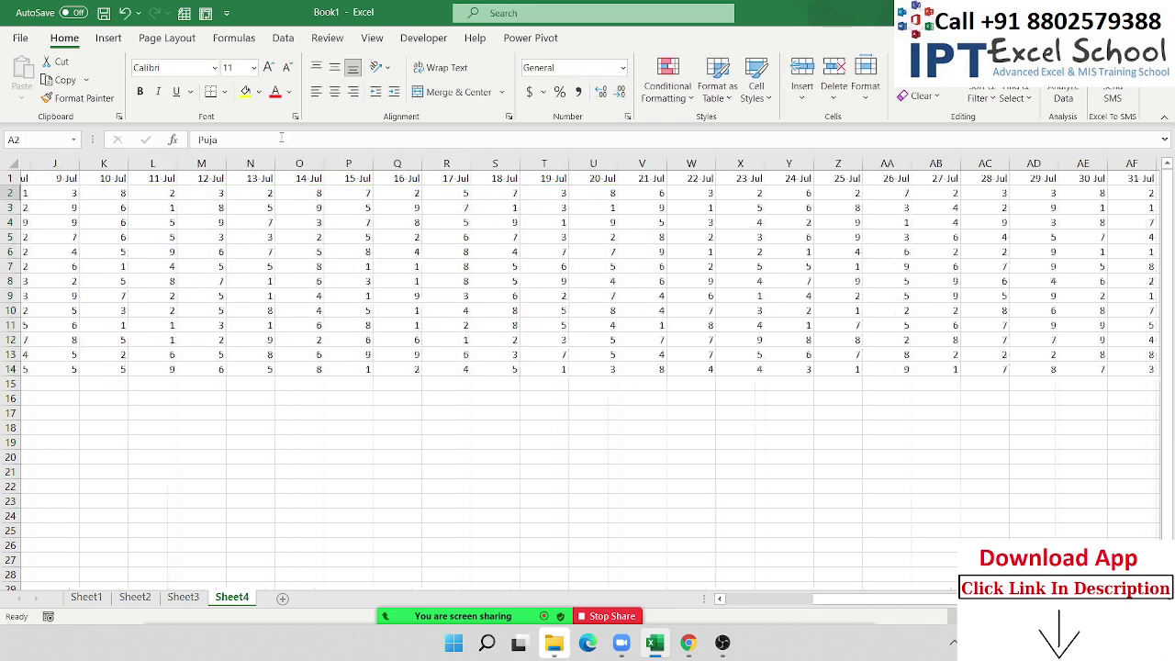
key(Down)
key(Right)
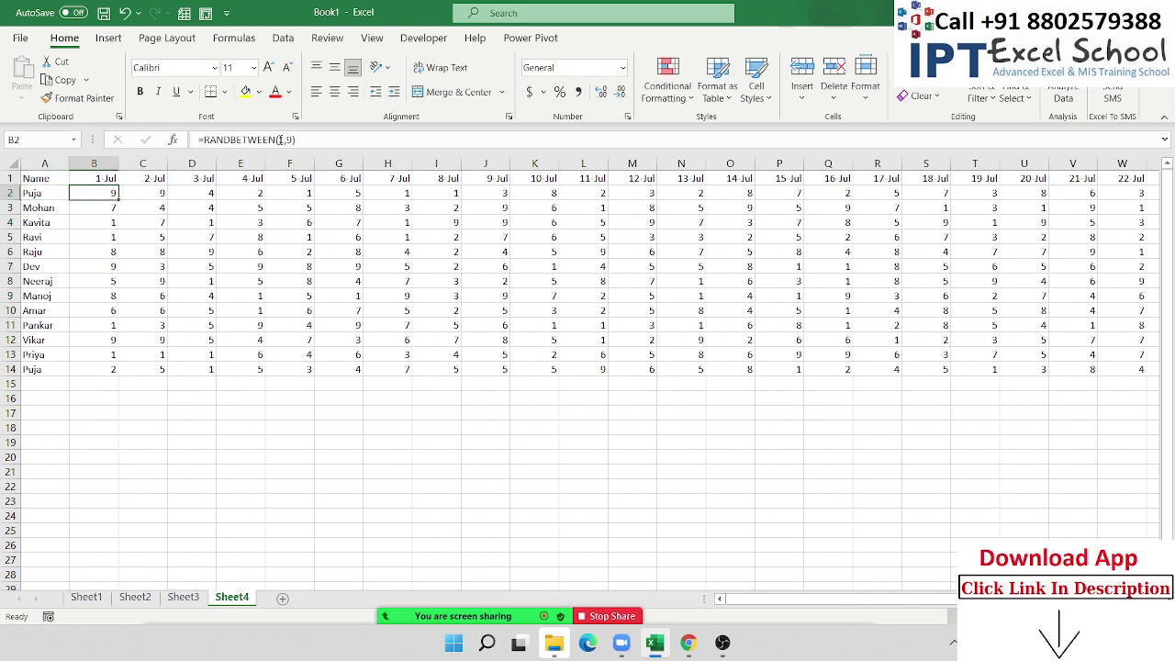
click(285, 140)
text(0)
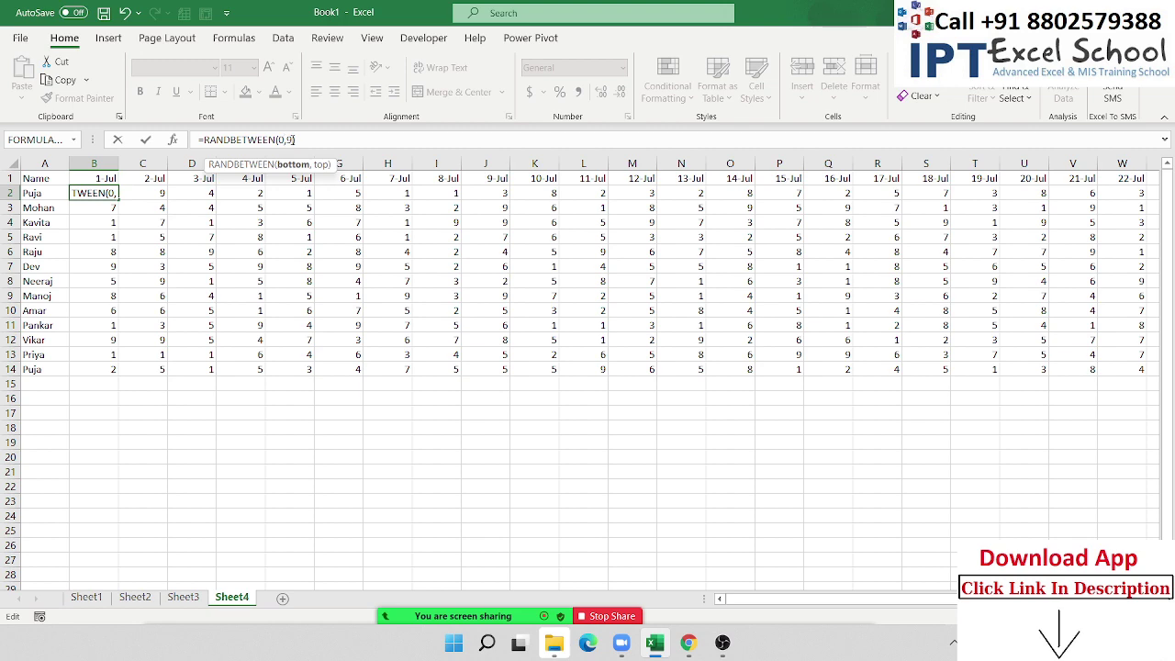
key(Return)
Fill B2:AF14 with the 0–9 formula, copy it and paste back as values
mouse_move(93, 193)
mouse_down()
mouse_move(1159, 195)
mouse_move(1143, 369)
mouse_up()
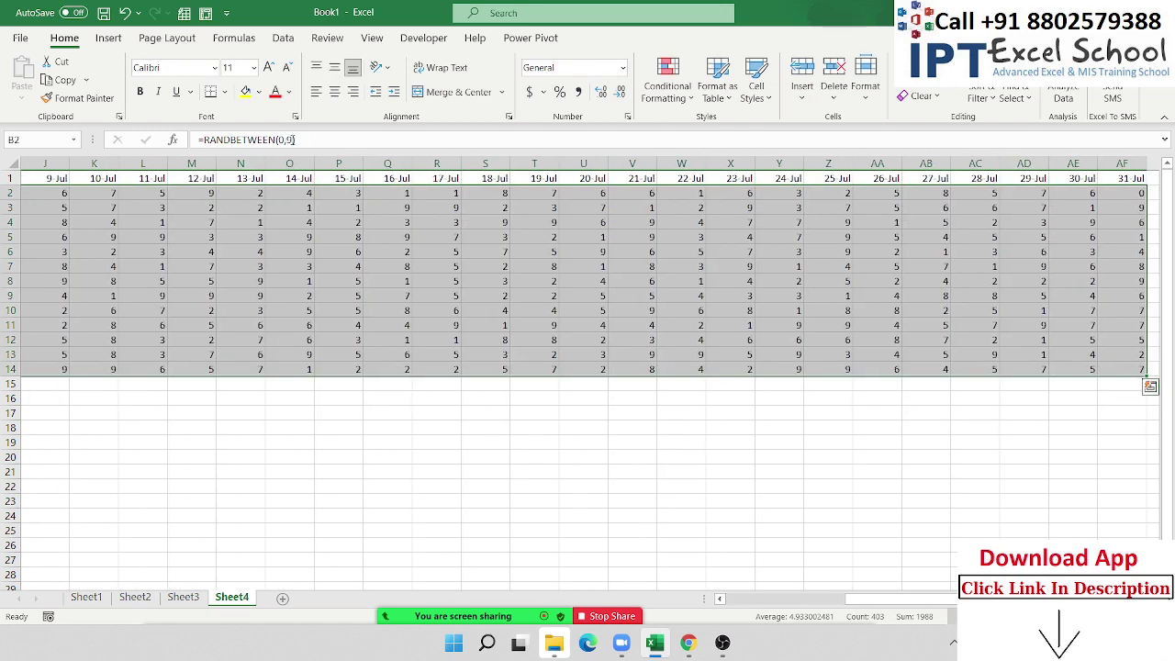
key(ctrl+d)
key(ctrl+r)
key(ctrl+c)
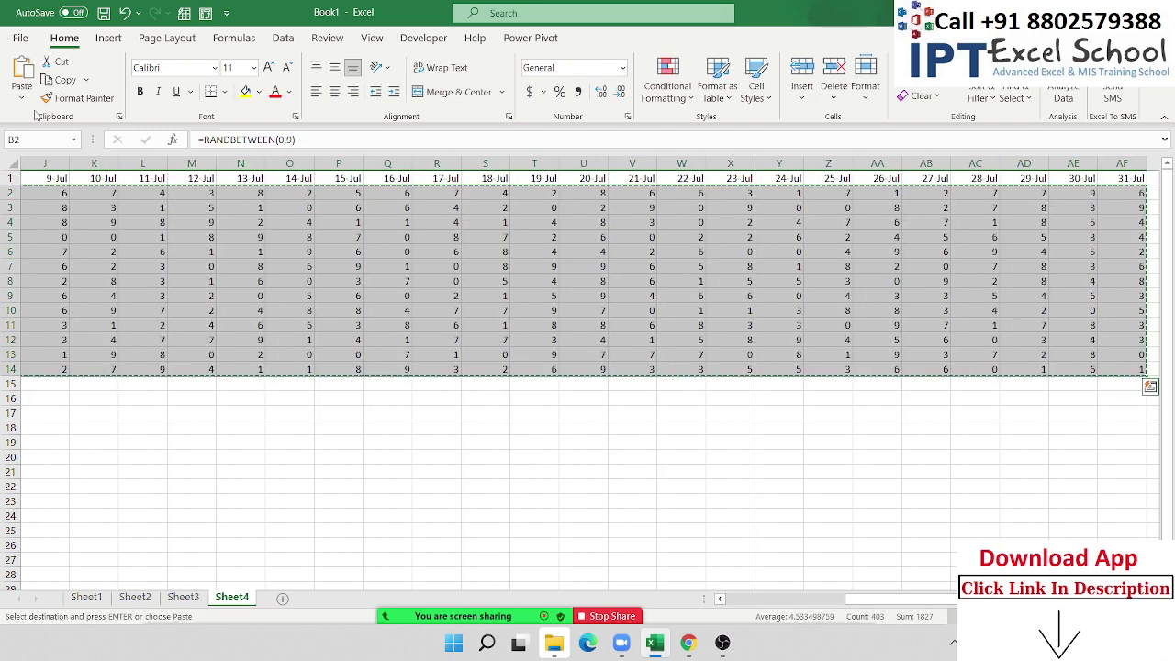
click(21, 89)
click(20, 214)
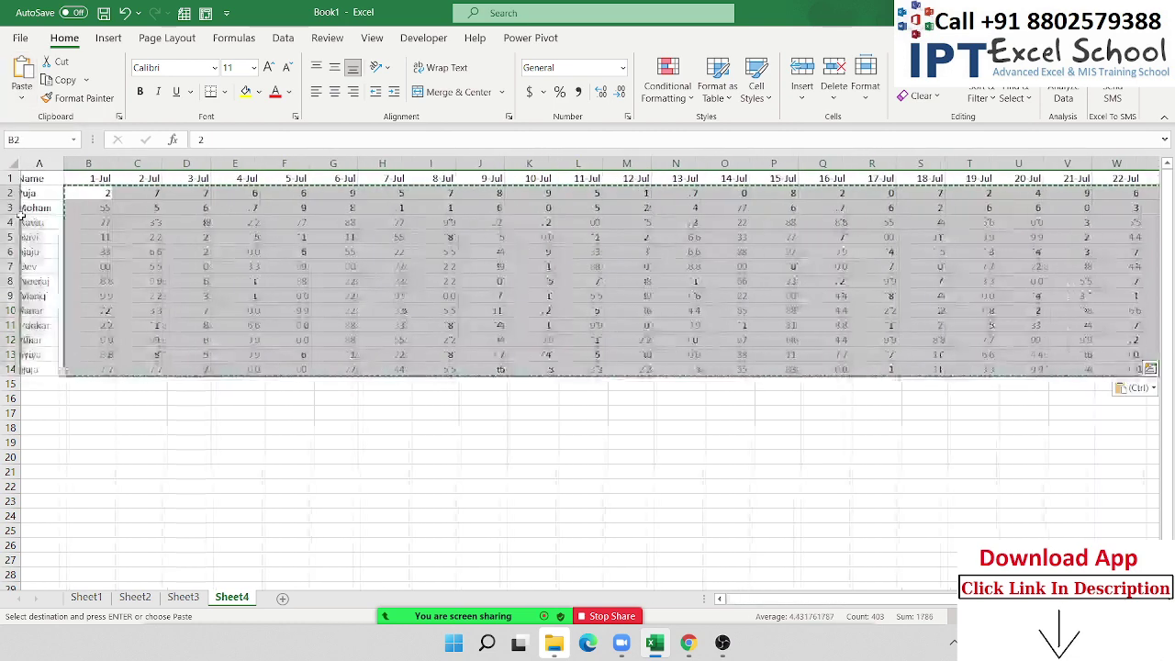
key(Up)
key(Down)
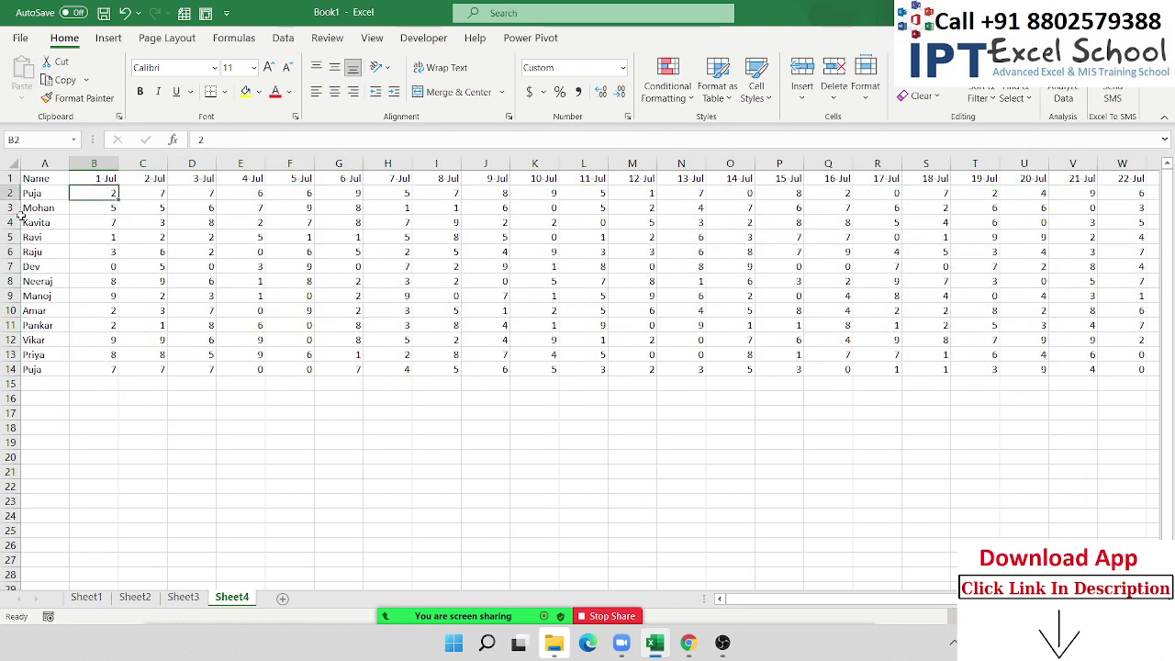
key(Down)
key(Down)
key(Down)
key(Down)
key(Down)
key(Up)
key(Up)
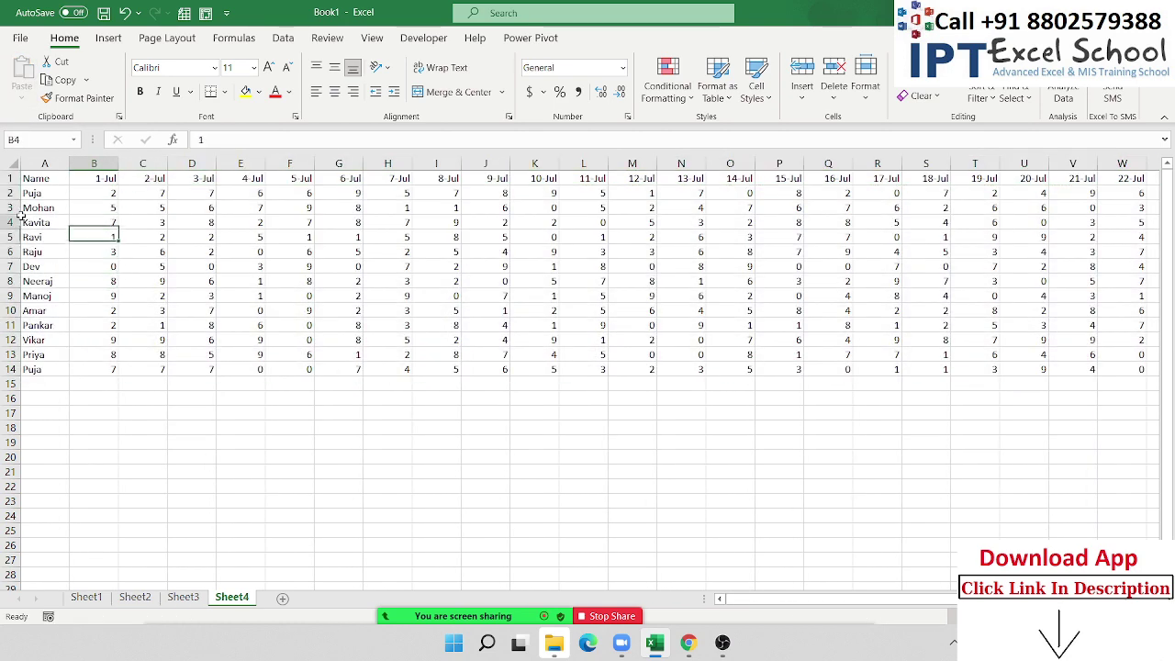
key(Up)
key(Up)
key(Up)
key(Up)
key(Down)
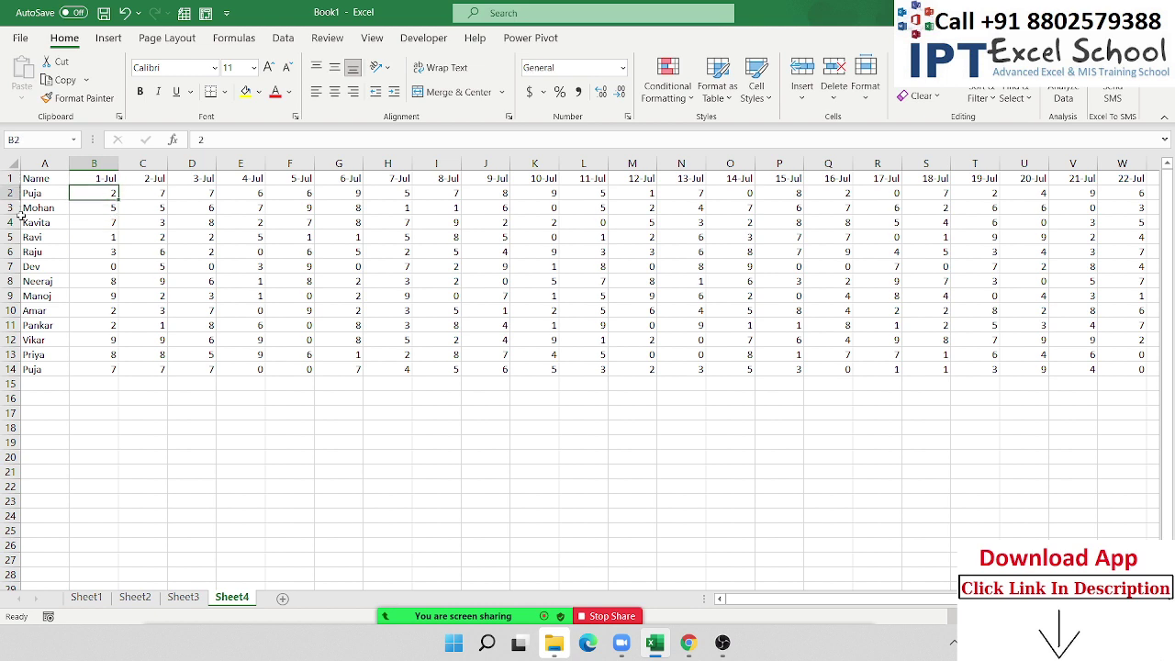
key(Down)
key(shift+Down)
key(shift+Down)
key(shift+Down)
key(shift+Up)
key(shift+Up)
key(shift+Up)
key(Down)
key(Down)
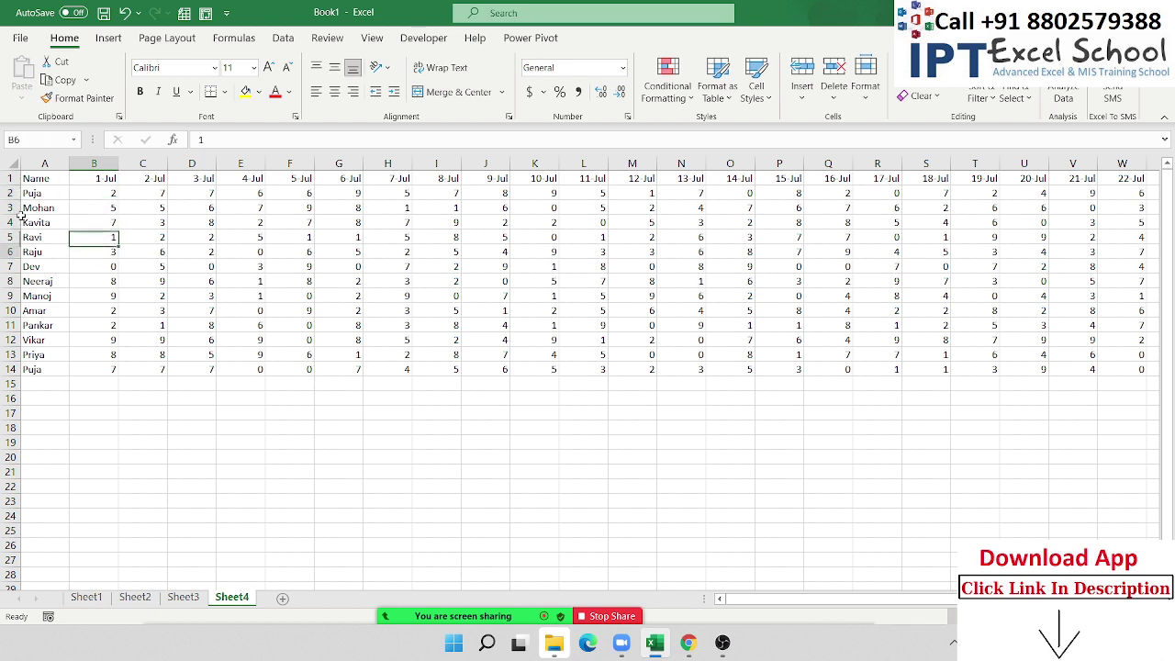
key(Down)
key(Down)
key(Right)
key(Right)
key(Right)
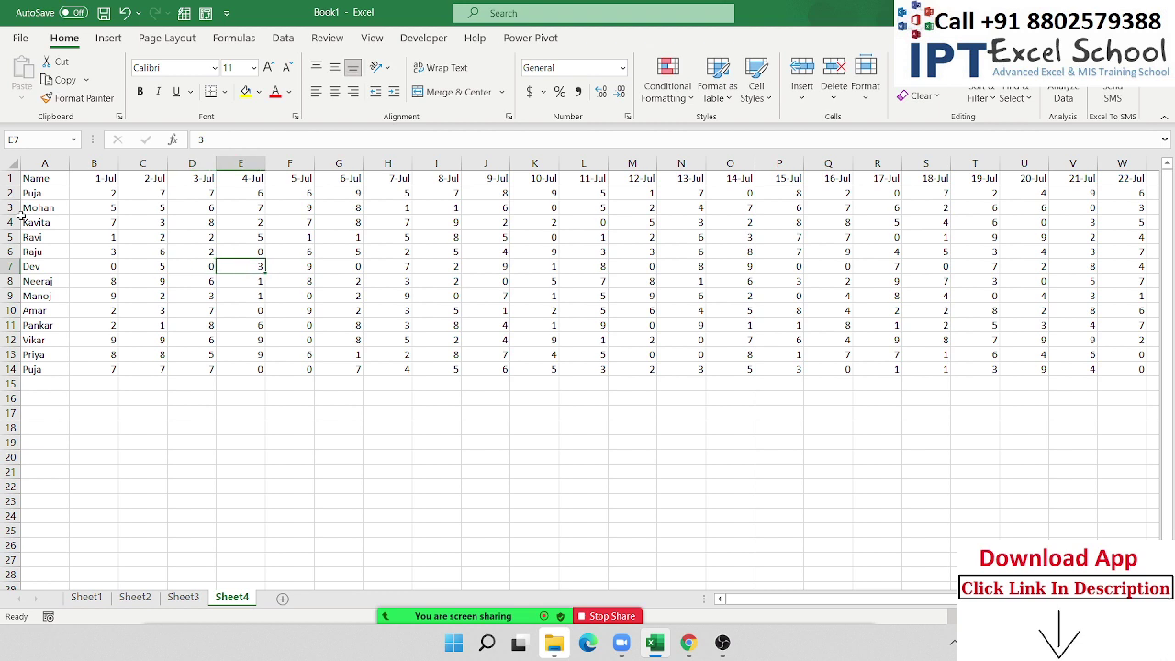
key(Up)
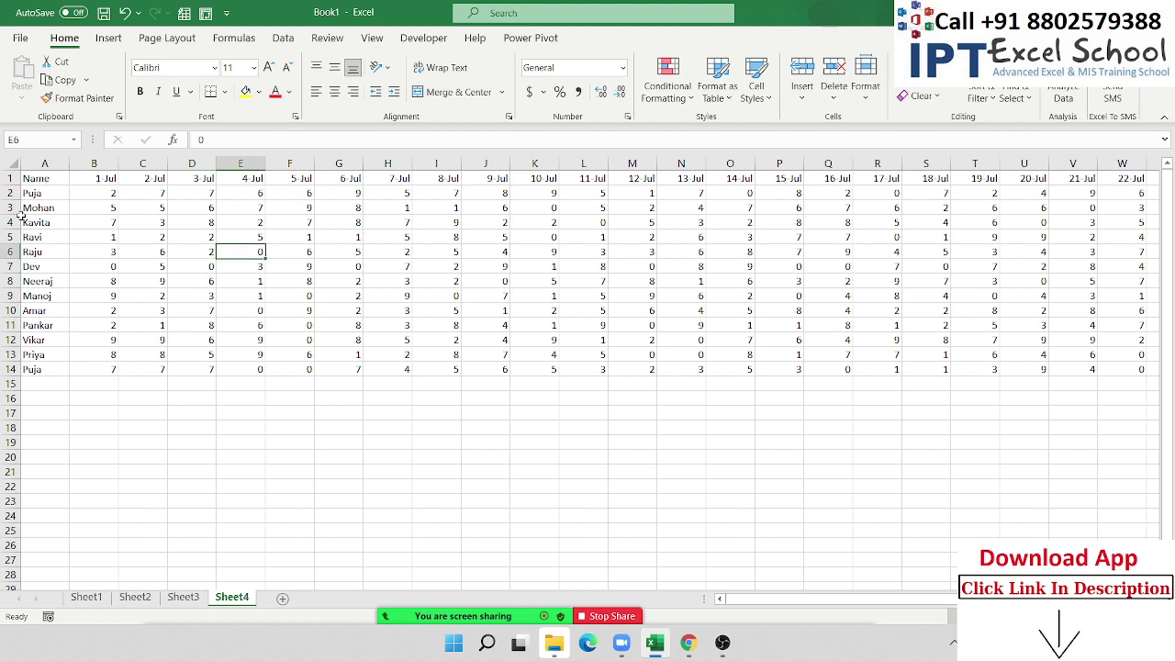
key(Right)
key(Right)
key(Down)
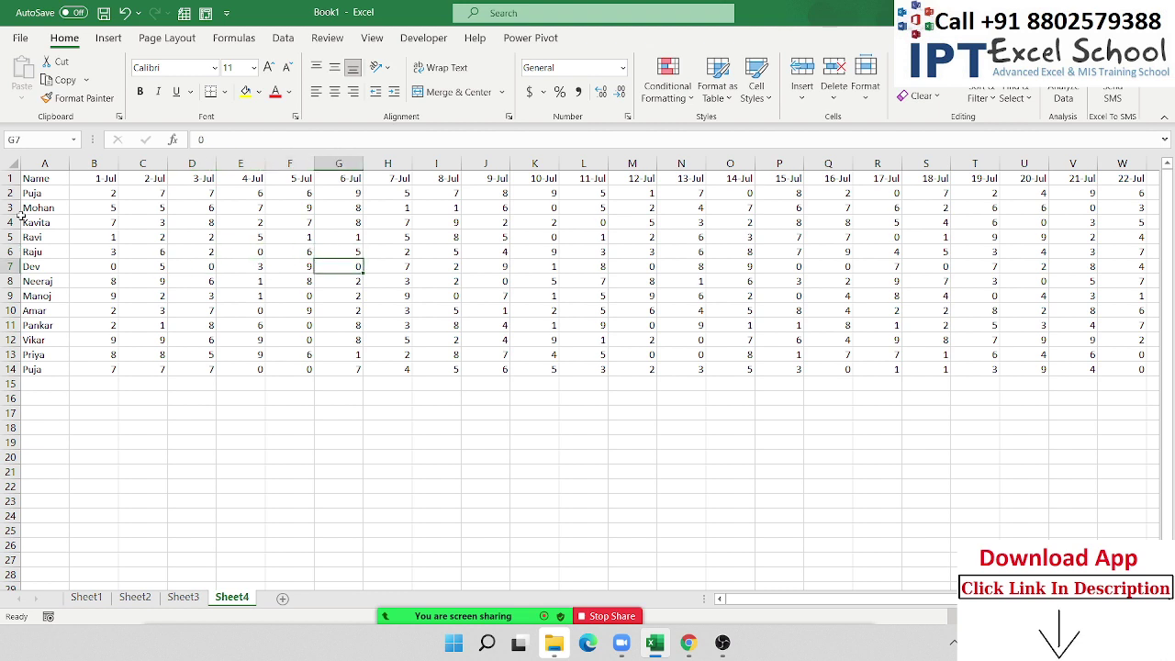
key(Up)
key(Up)
key(Up)
key(Up)
key(Up)
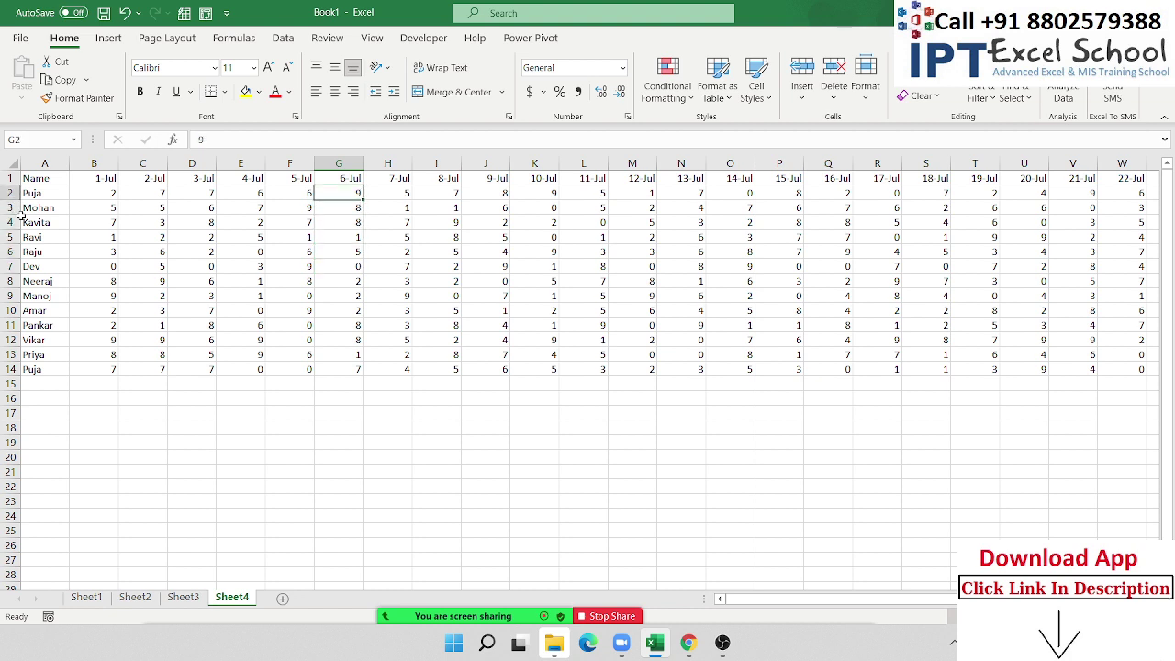
key(Left)
key(Left)
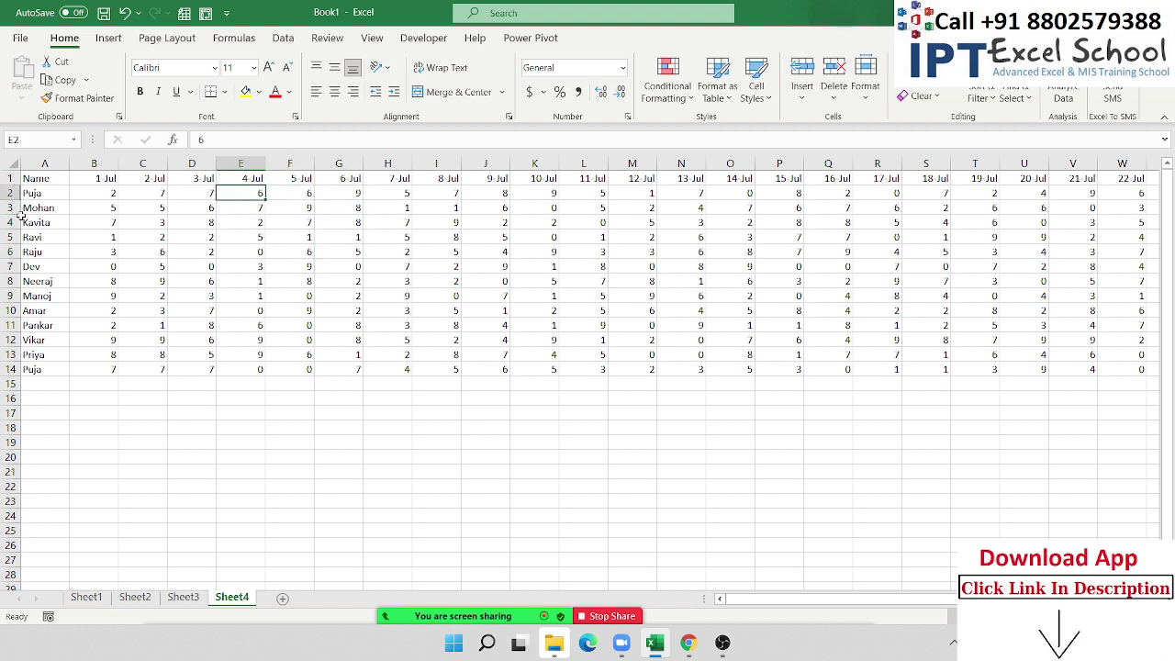
key(Left)
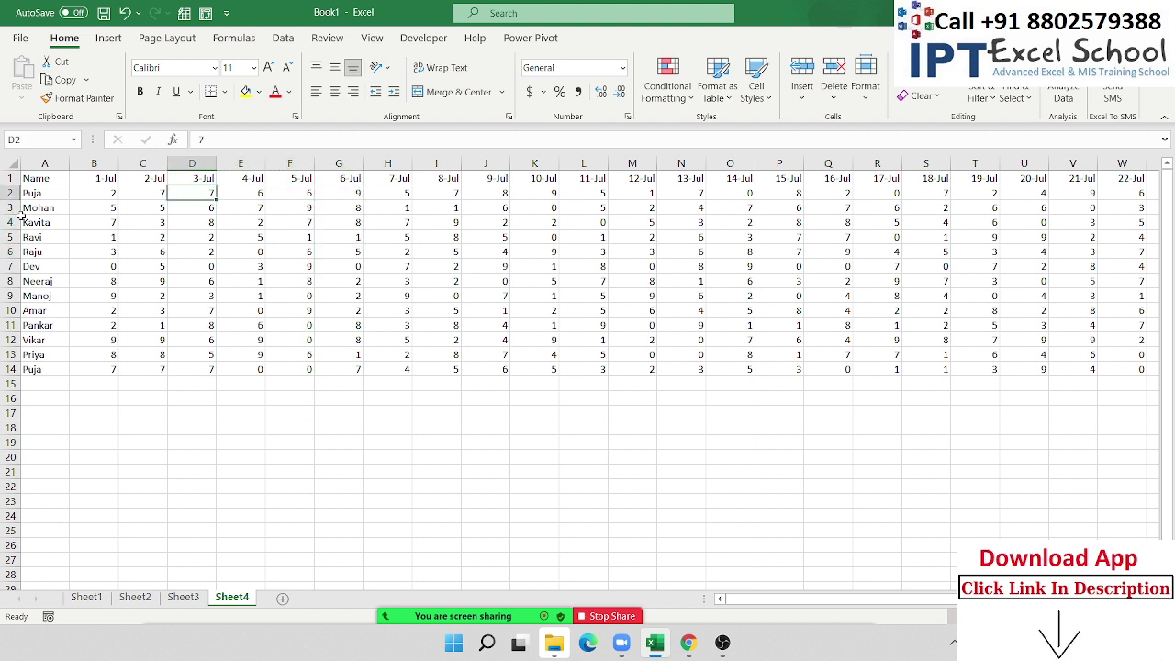
click(183, 604)
click(72, 264)
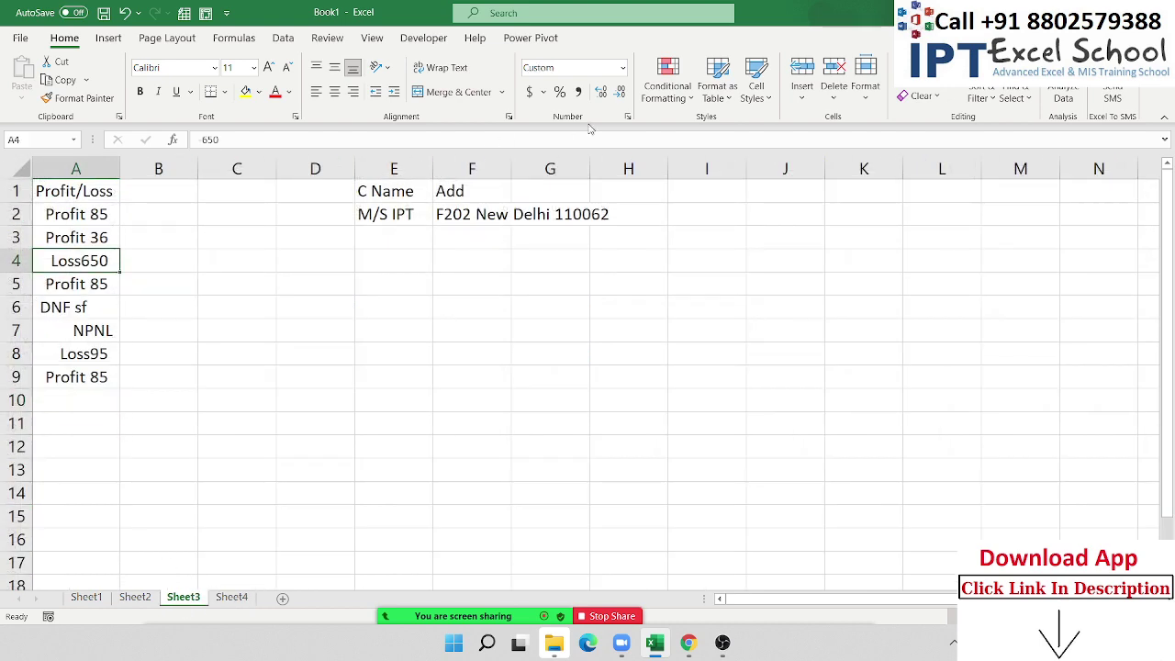
click(627, 117)
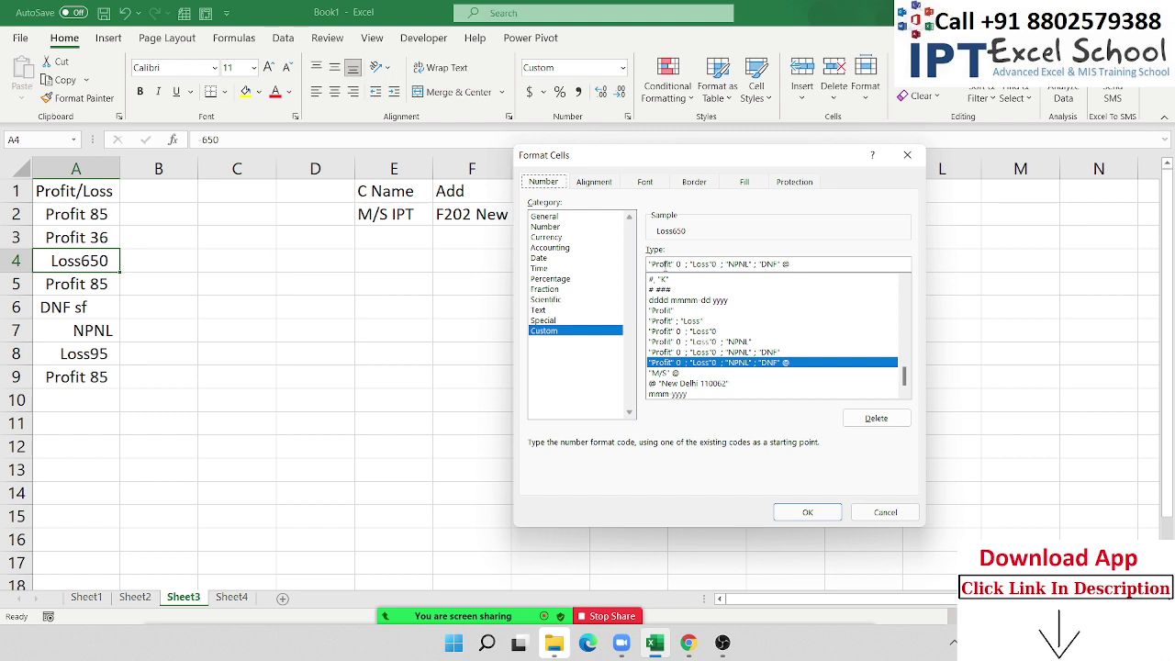
double_click(665, 265)
double_click(703, 264)
double_click(738, 264)
double_click(769, 265)
key(Return)
On Sheet4, select the daily number grid B2:AF14
click(231, 597)
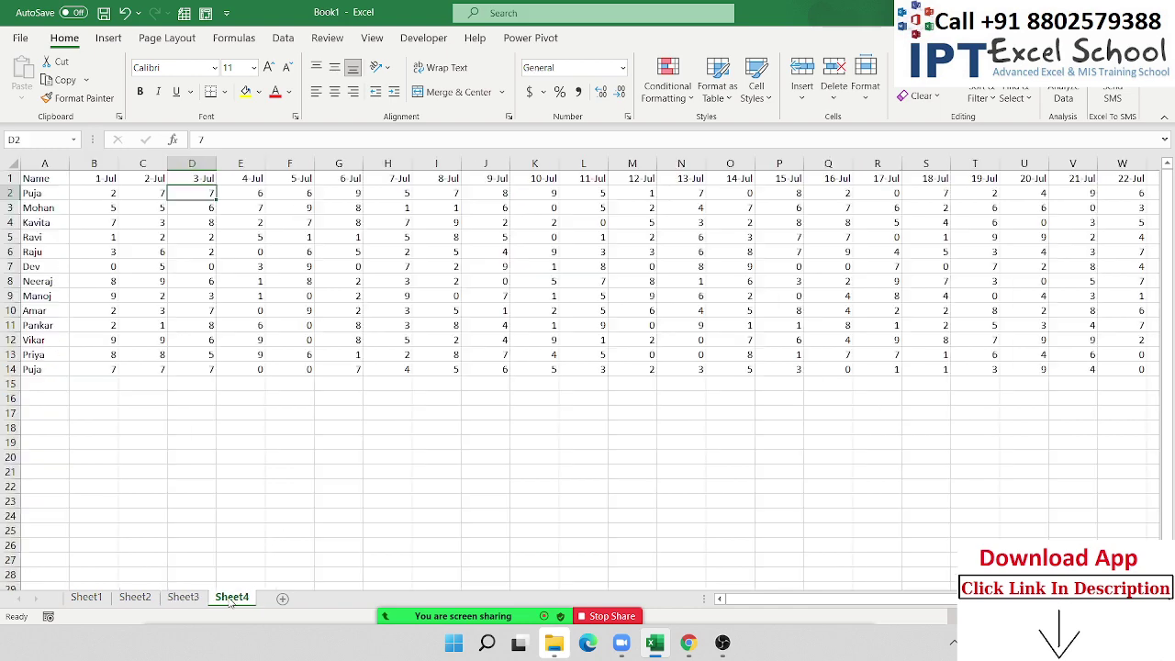
key(Left)
key(Left)
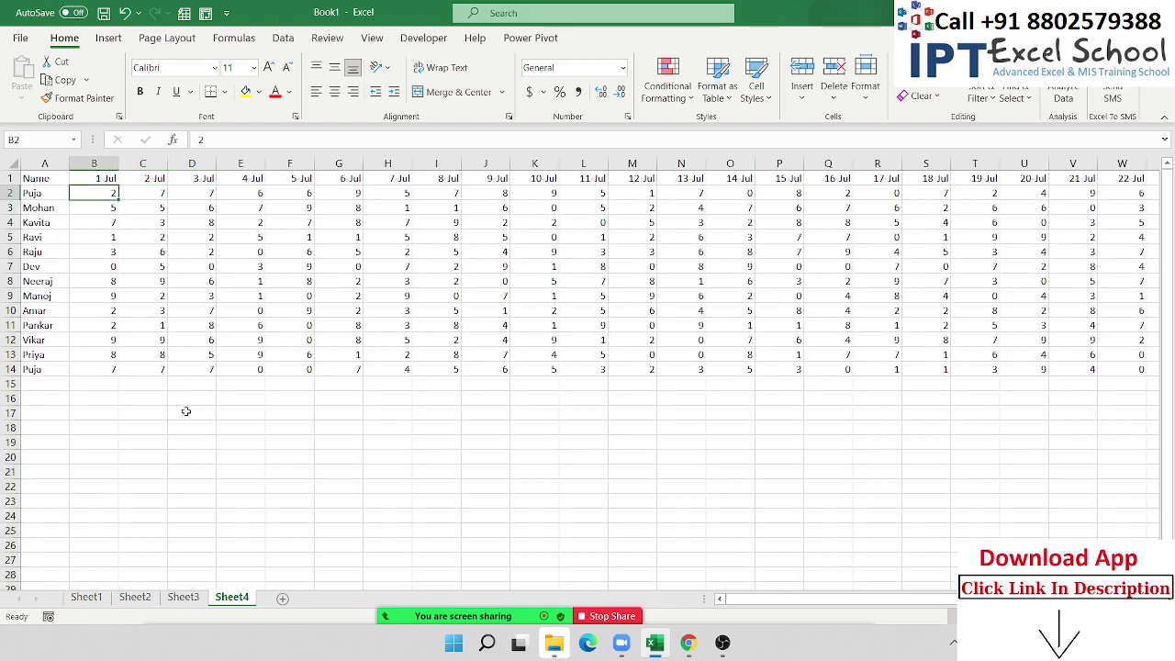
key(ctrl+shift+Right)
key(ctrl+shift+Down)
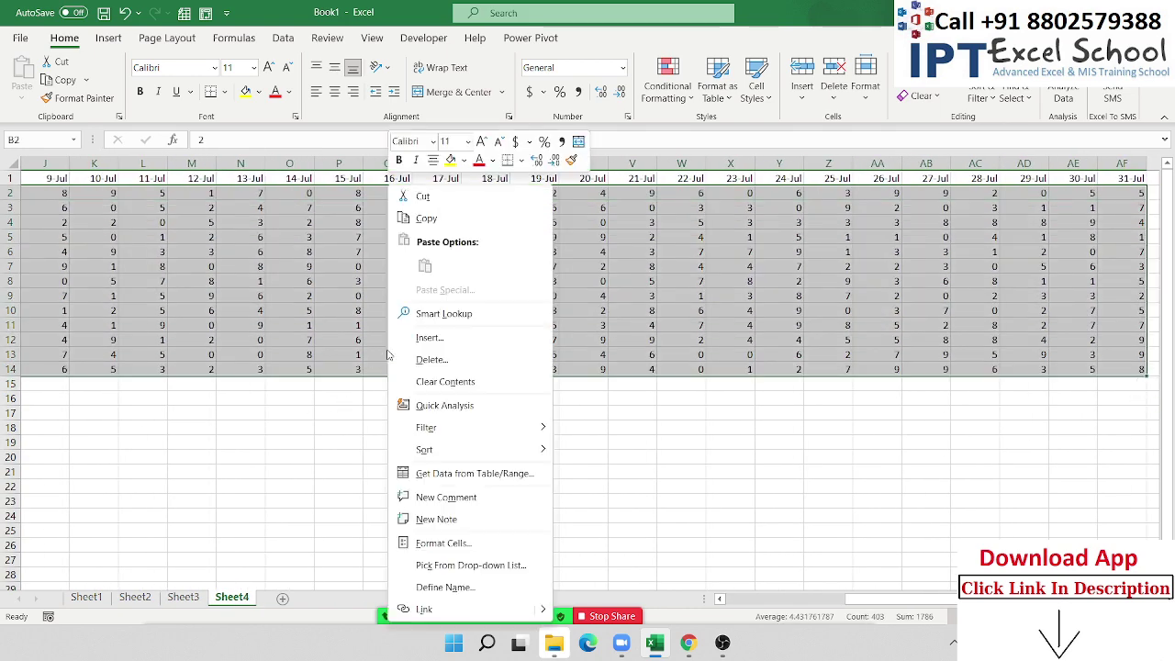
Apply the custom number format "P";;"A" to the selected grid
right_click(387, 350)
click(450, 544)
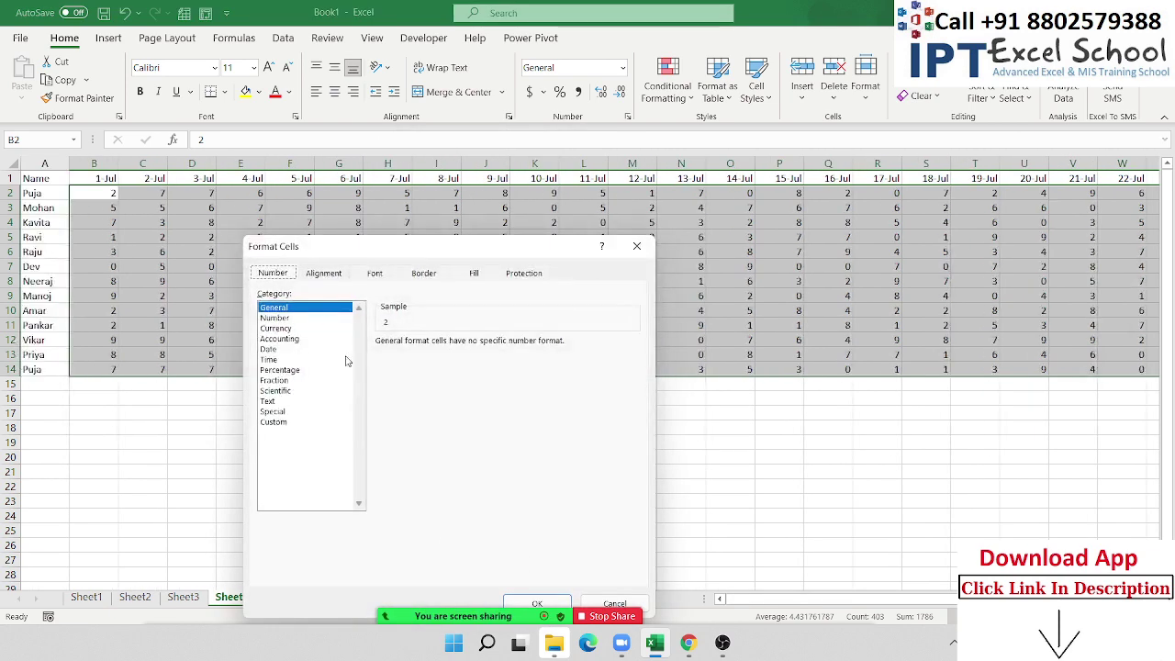
click(293, 422)
double_click(413, 355)
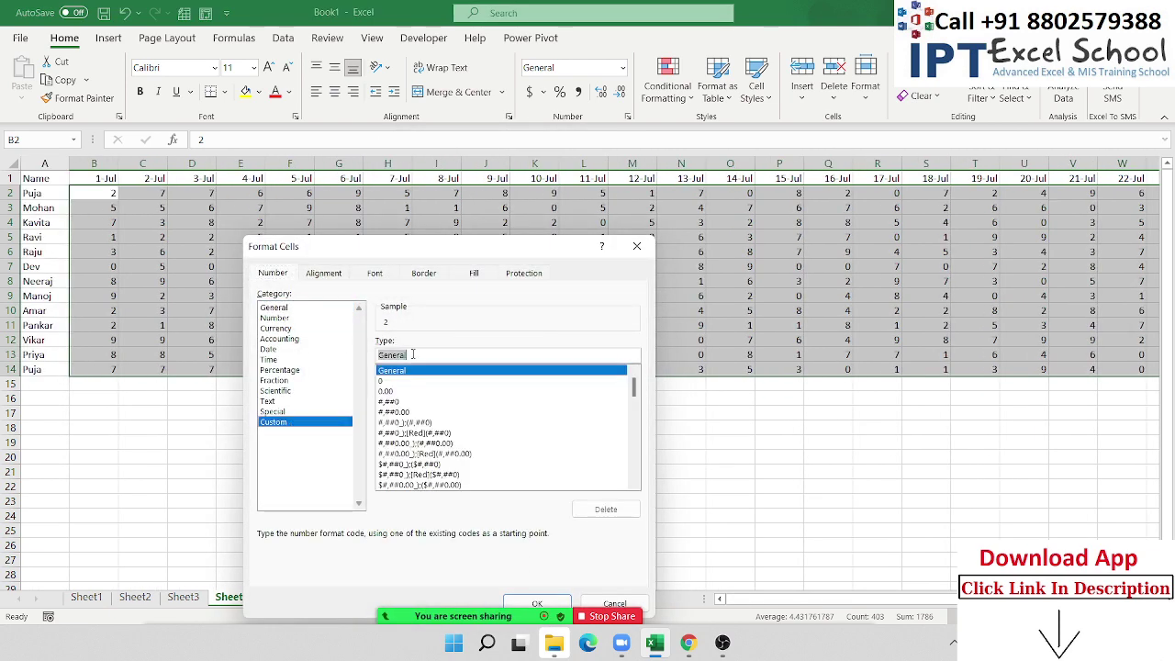
text(;)
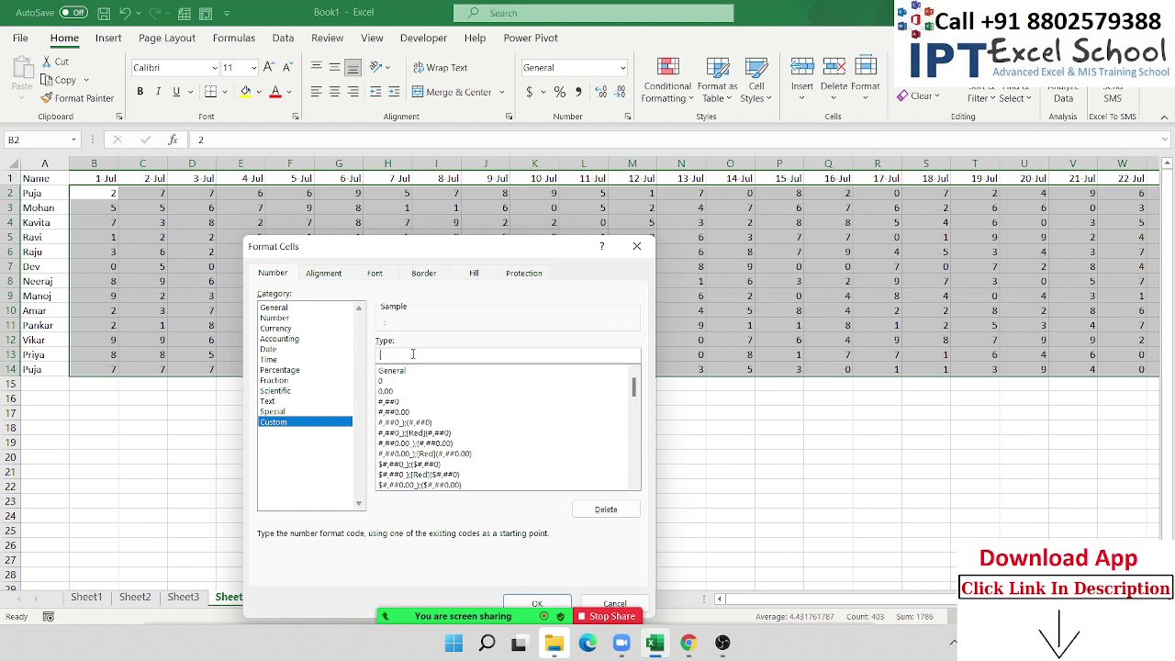
text(P)
key(BackSpace)
key(BackSpace)
text(")
text(P")
text(A)
key(Return)
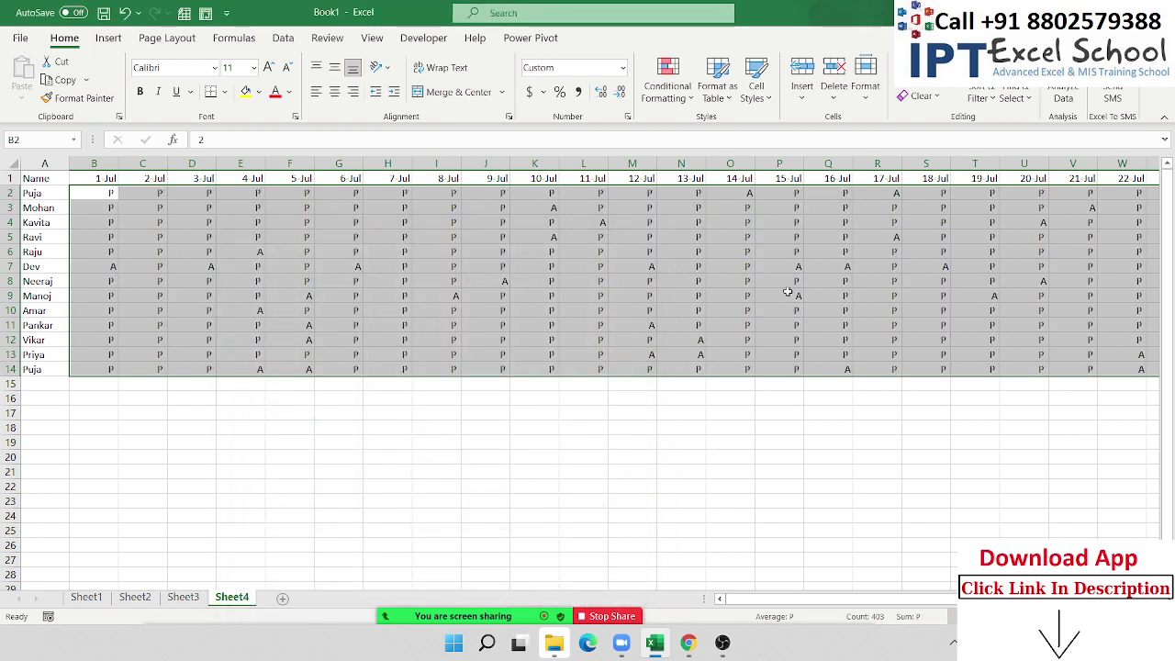
Edit the grid's custom format to "P";;[RED]"A" so A marks show in red
click(627, 116)
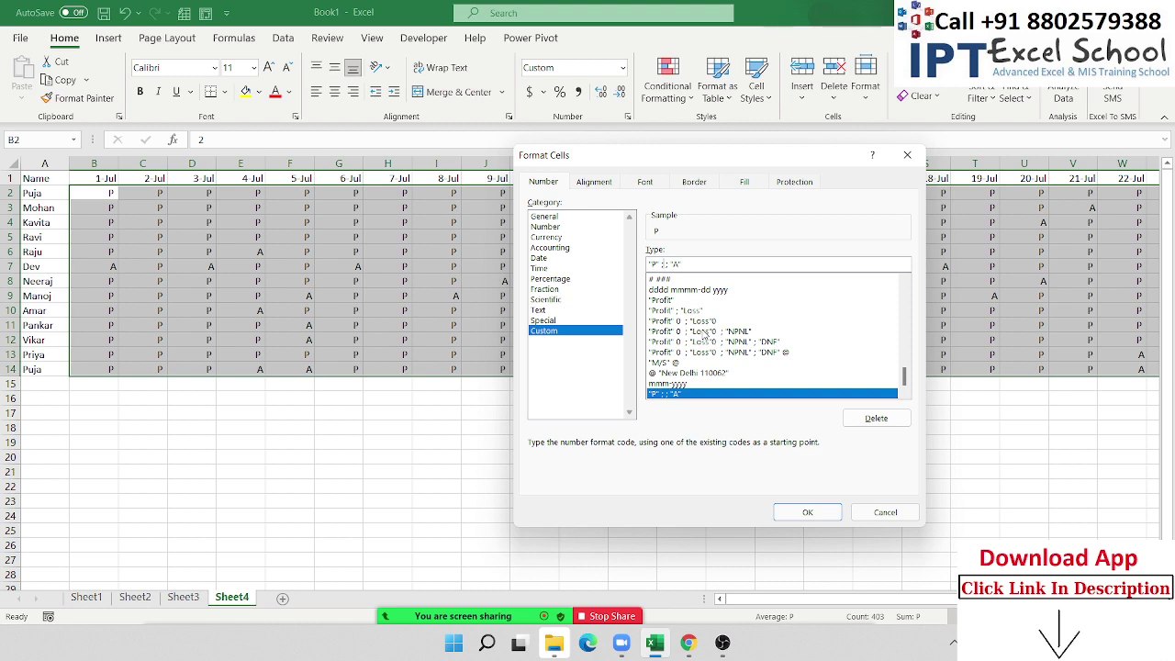
key(Return)
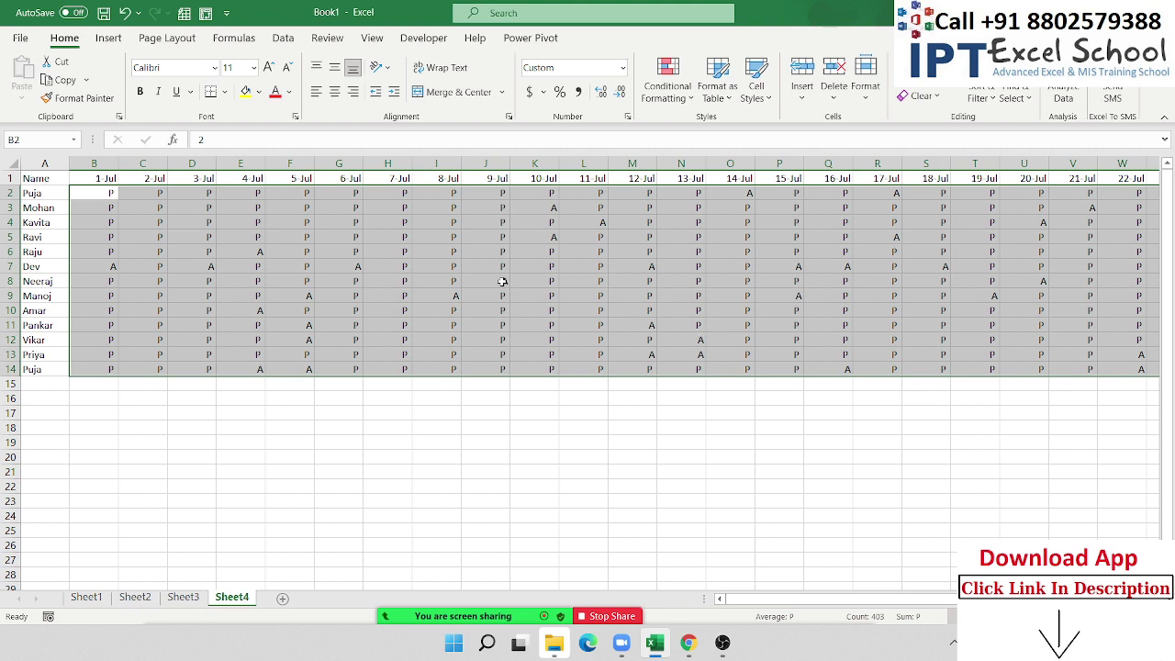
key(ctrl+1)
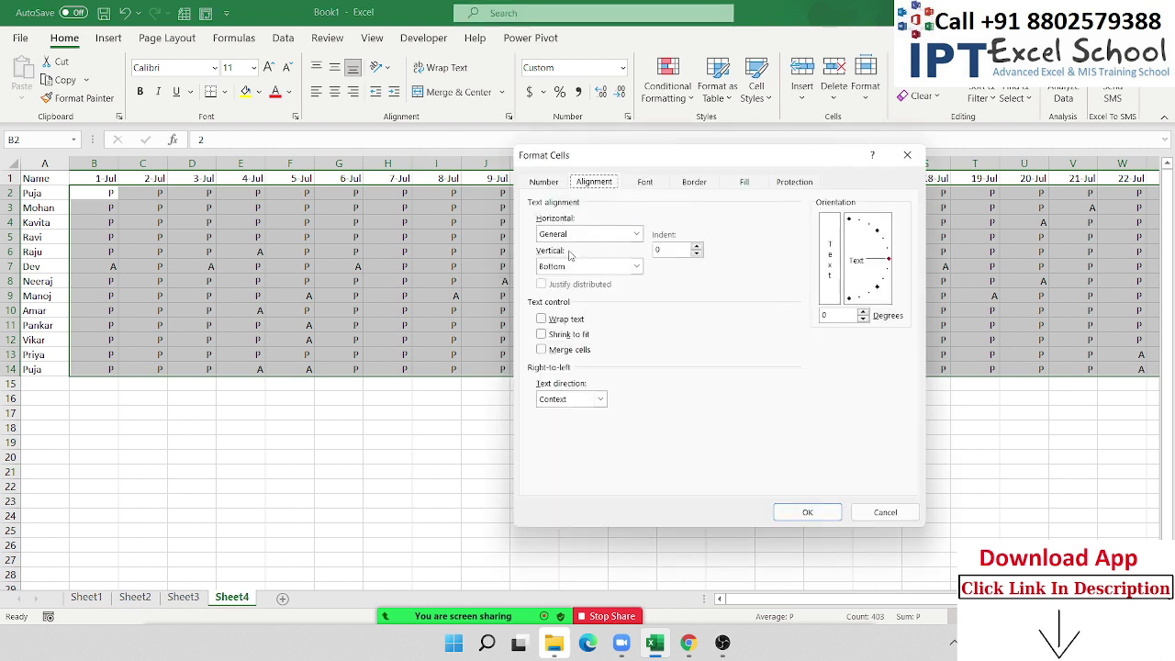
click(546, 185)
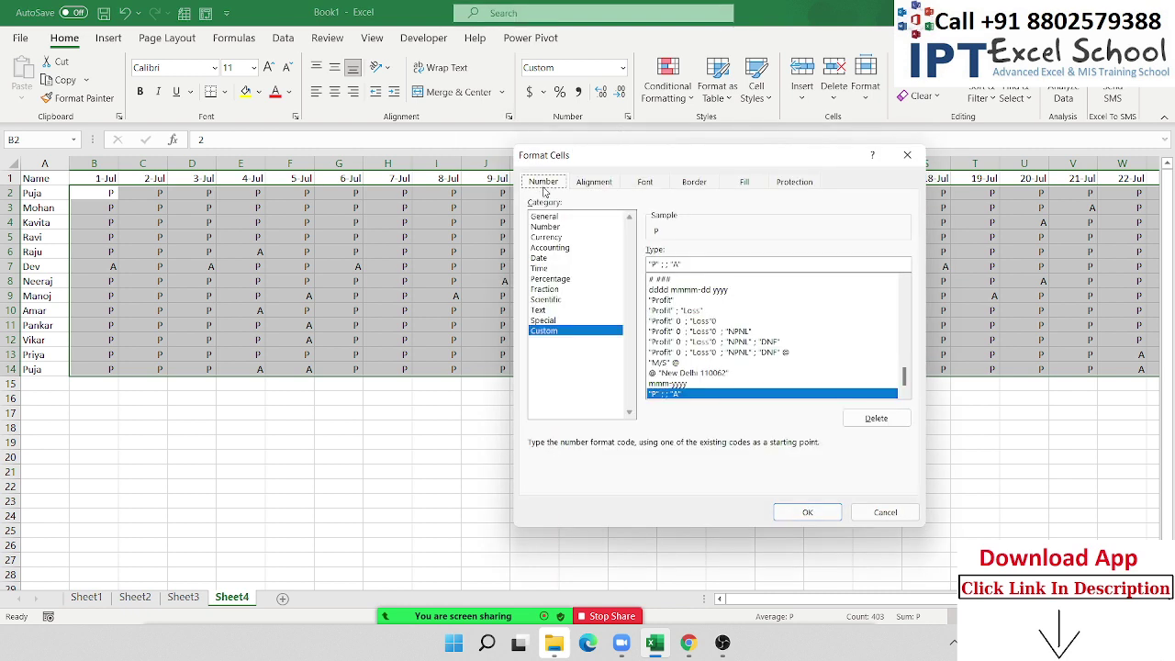
click(669, 260)
click(680, 264)
text([RE)
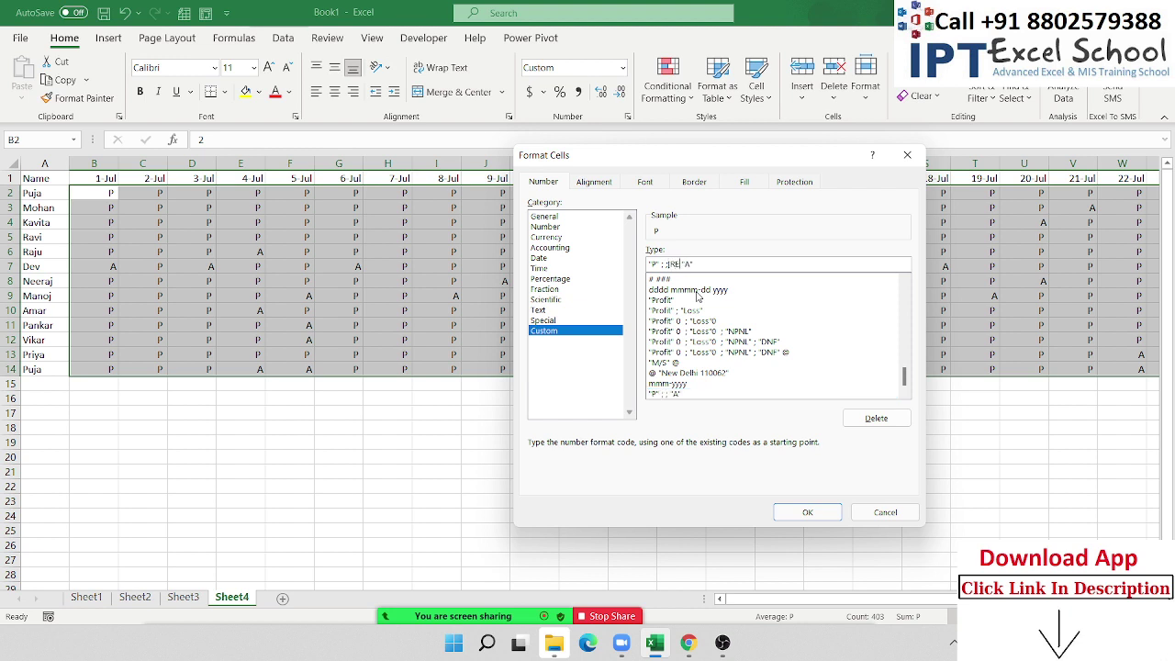
text(D)
text(])
scroll(697, 295, up, 1)
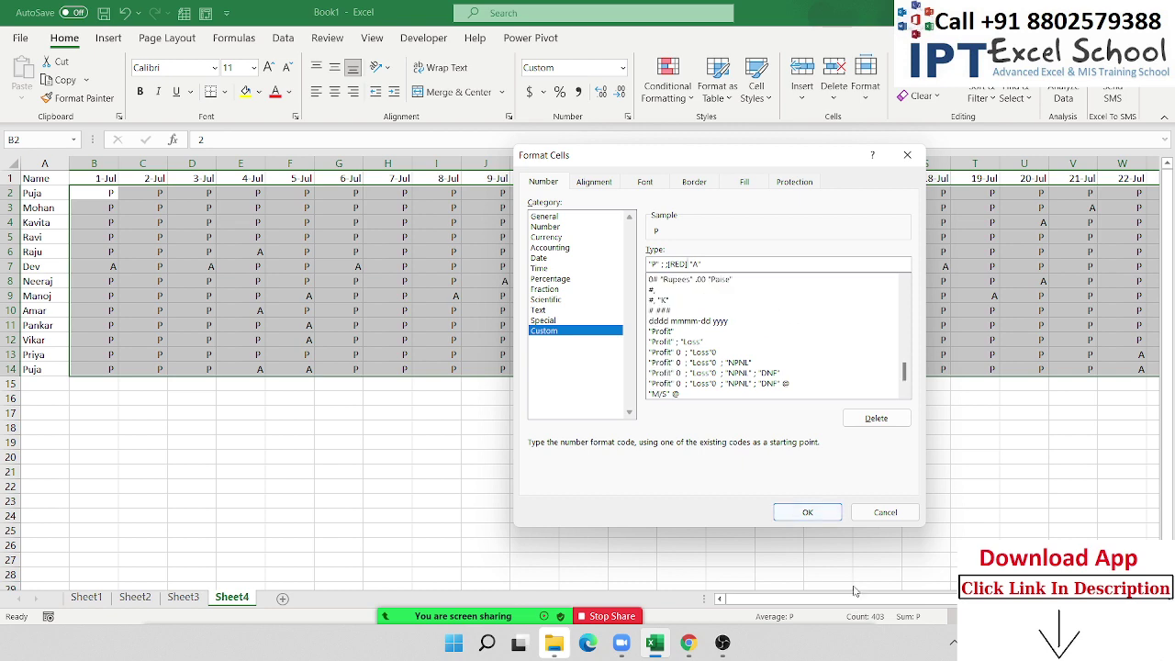
click(807, 513)
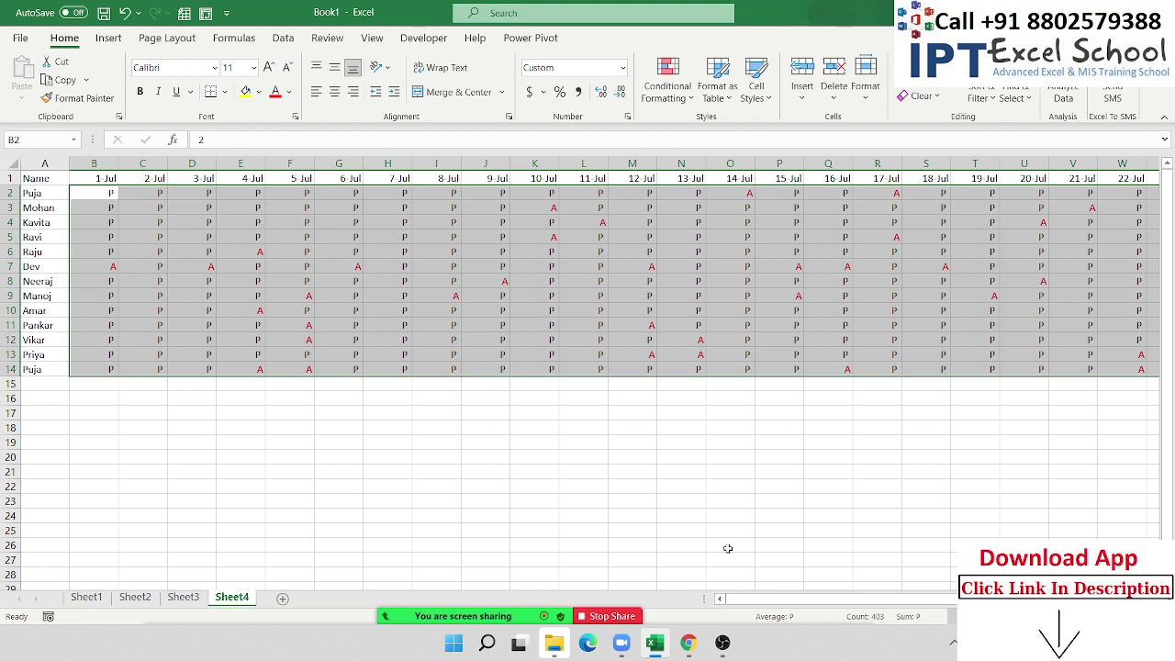
Open the Data1 workbook, show Sheet1, and check cell D9's format
click(174, 282)
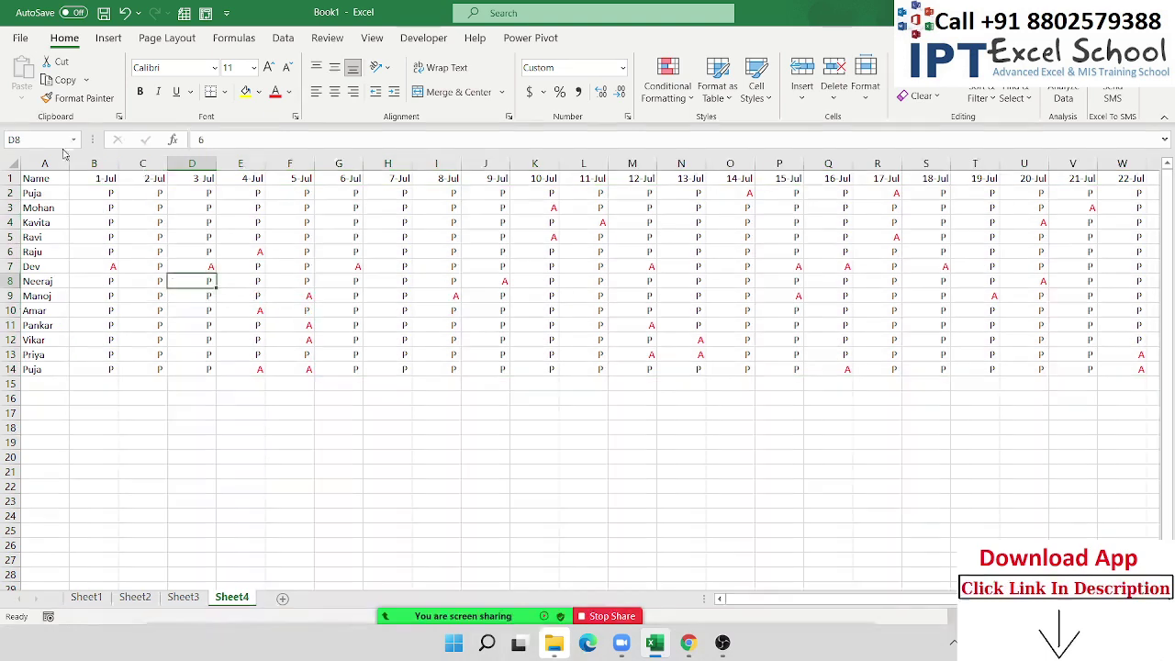
click(22, 41)
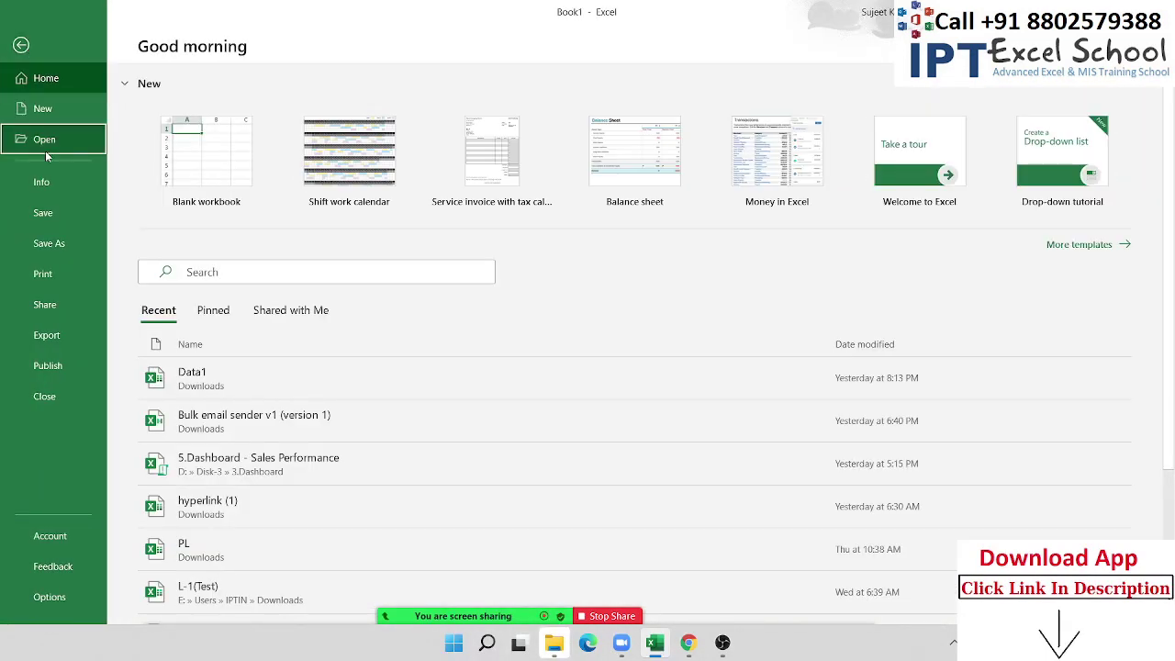
click(46, 152)
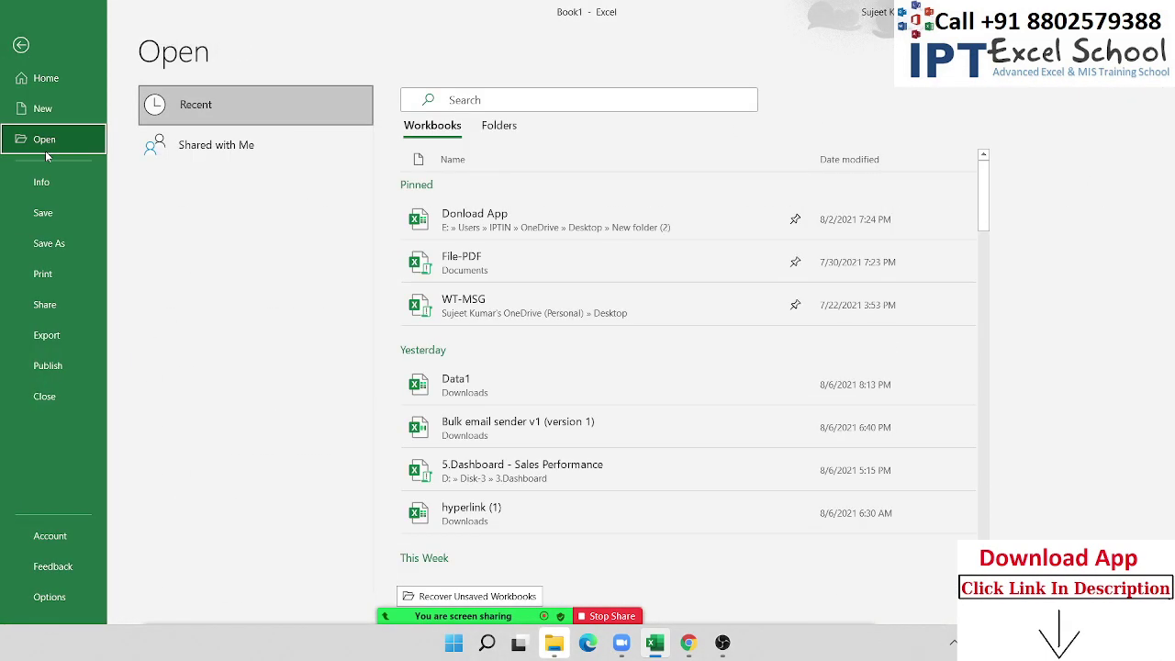
click(503, 383)
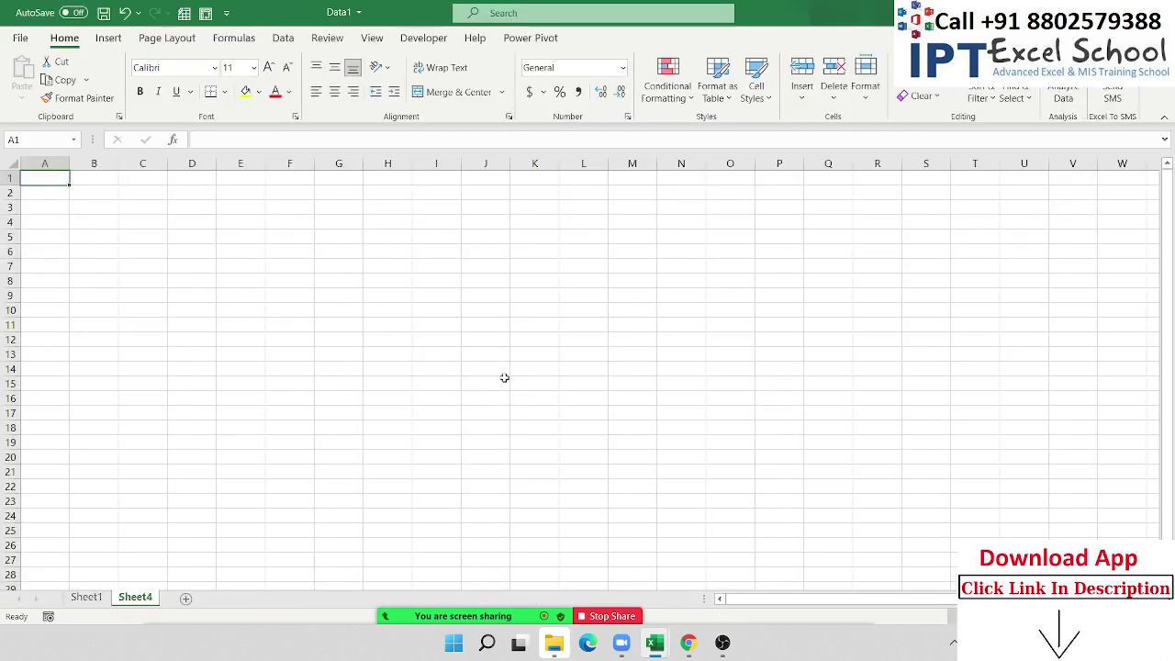
click(86, 598)
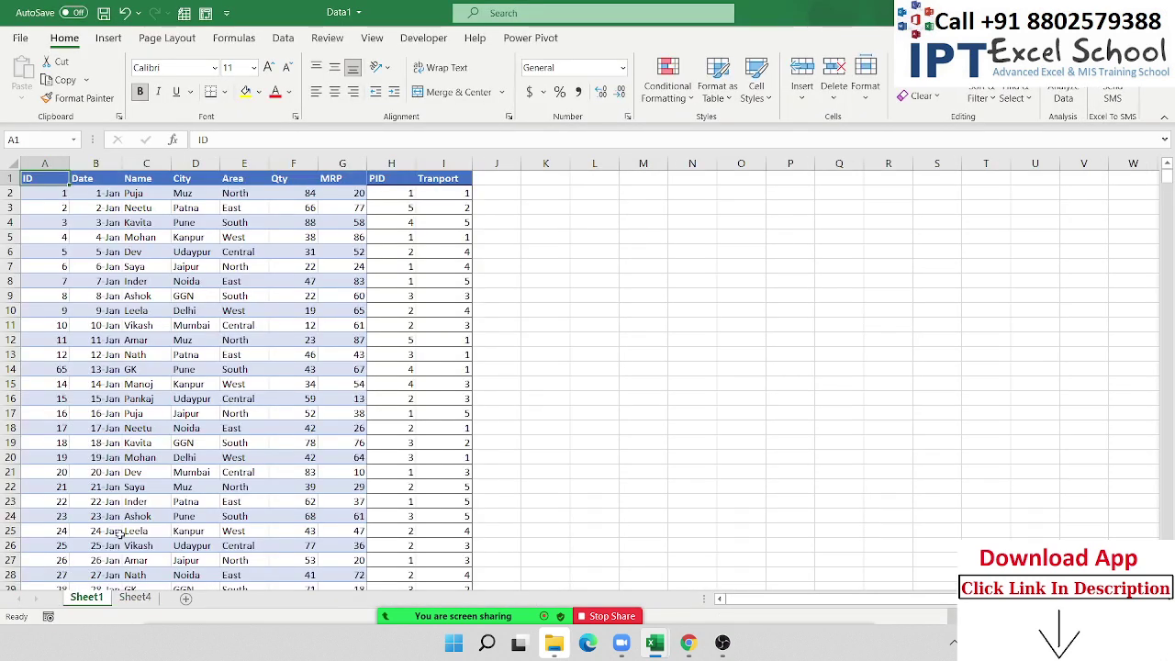
click(183, 297)
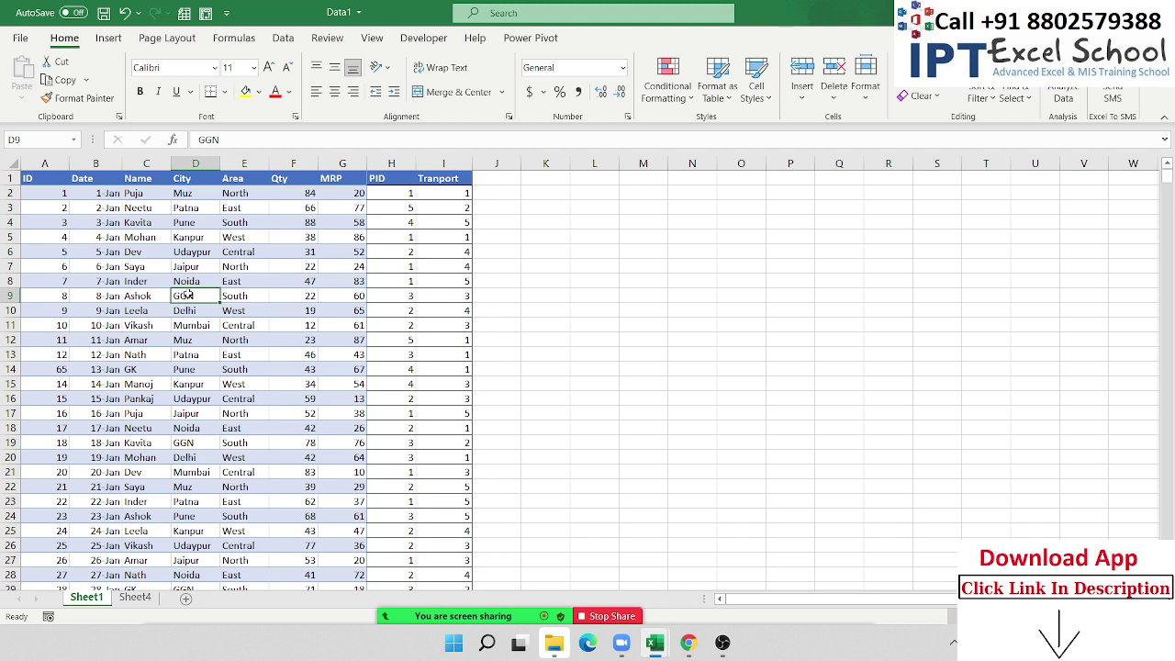
click(629, 118)
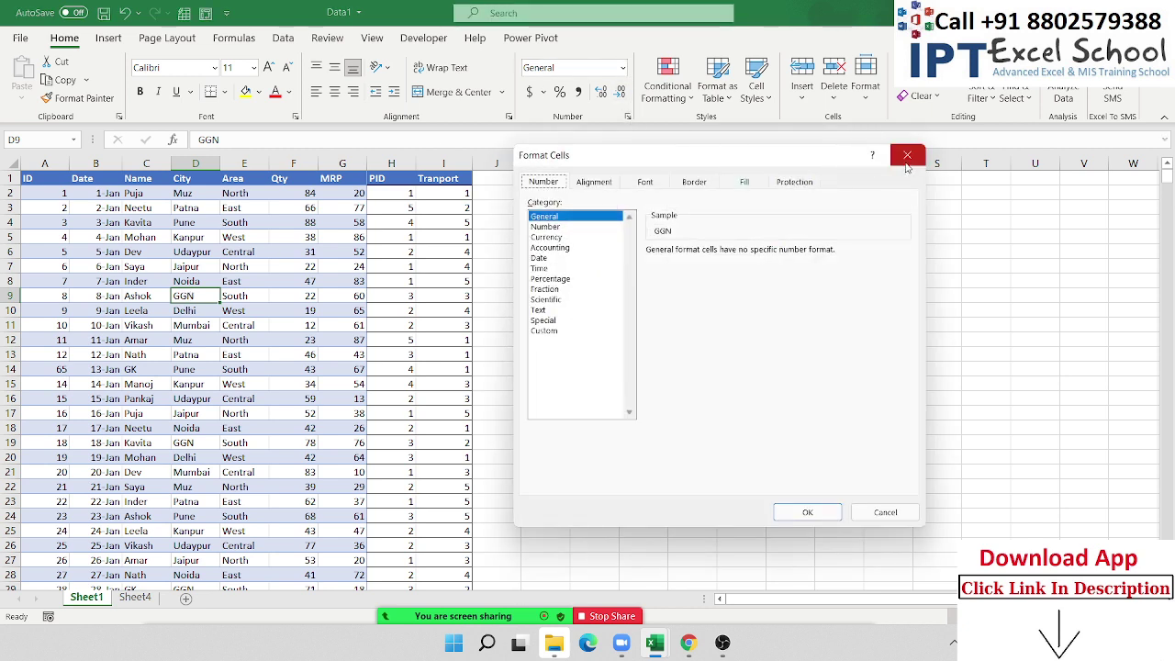
click(907, 156)
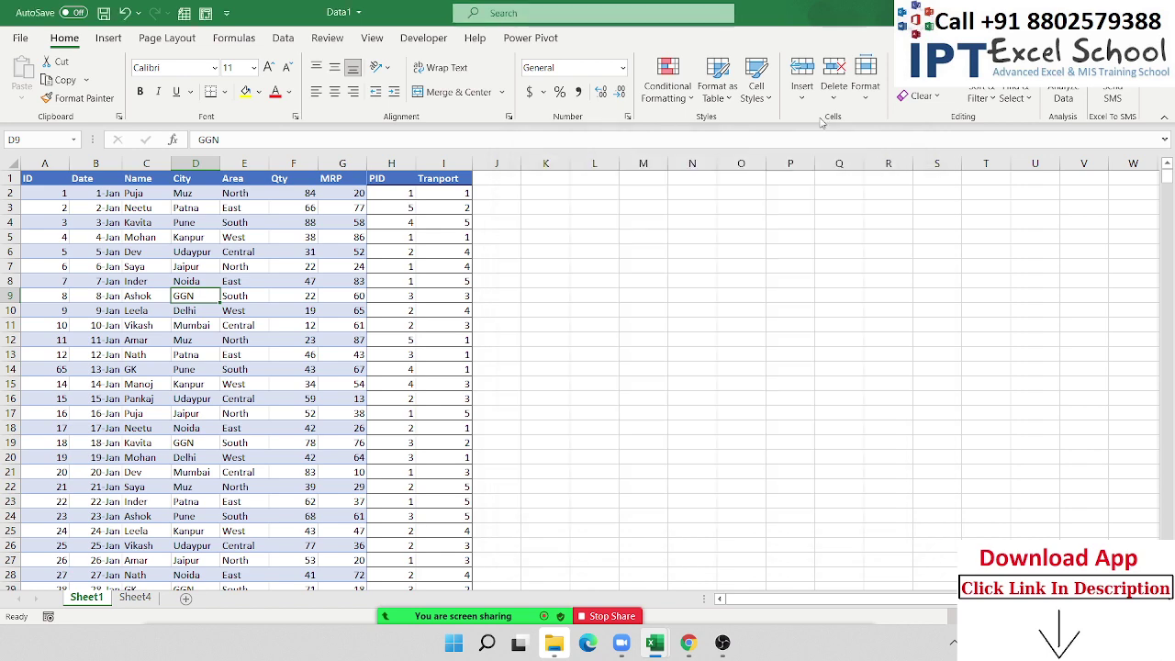
Give the table A2:I801 All Borders and No Fill
click(35, 188)
key(ctrl+shift+Right)
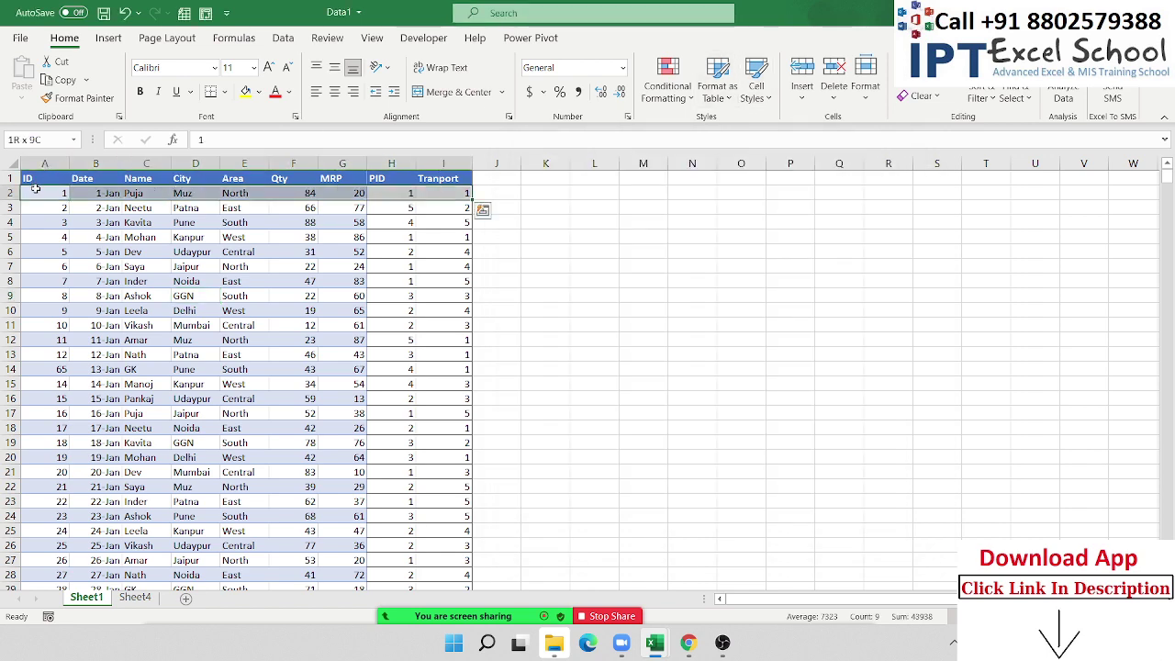
key(ctrl+shift+Down)
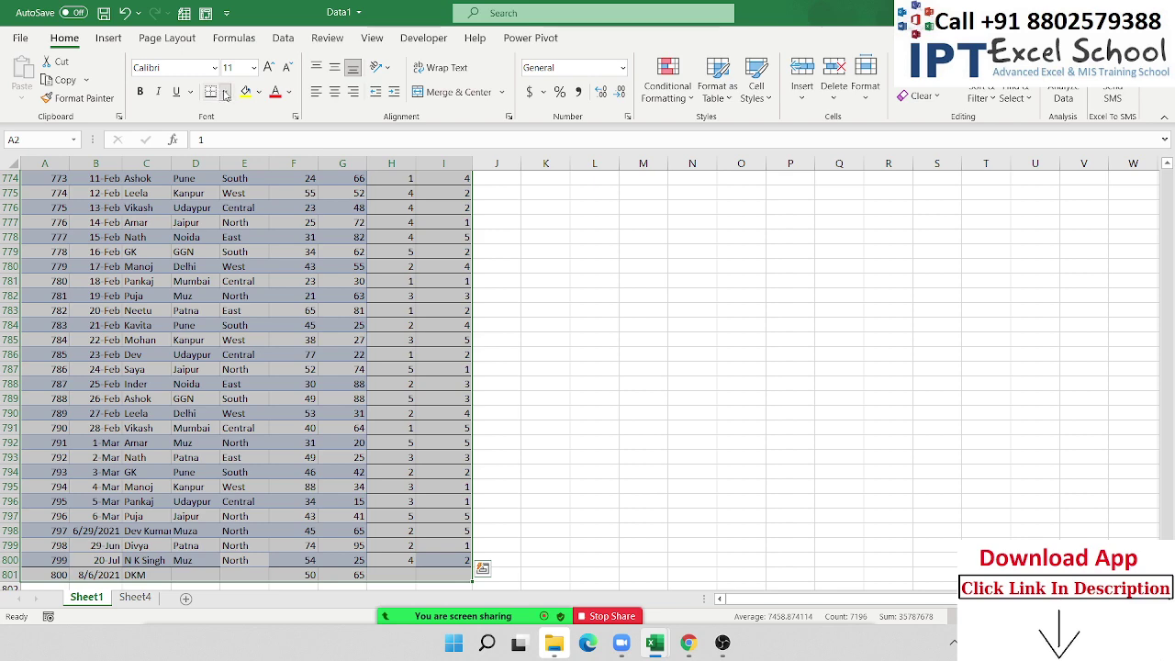
click(224, 92)
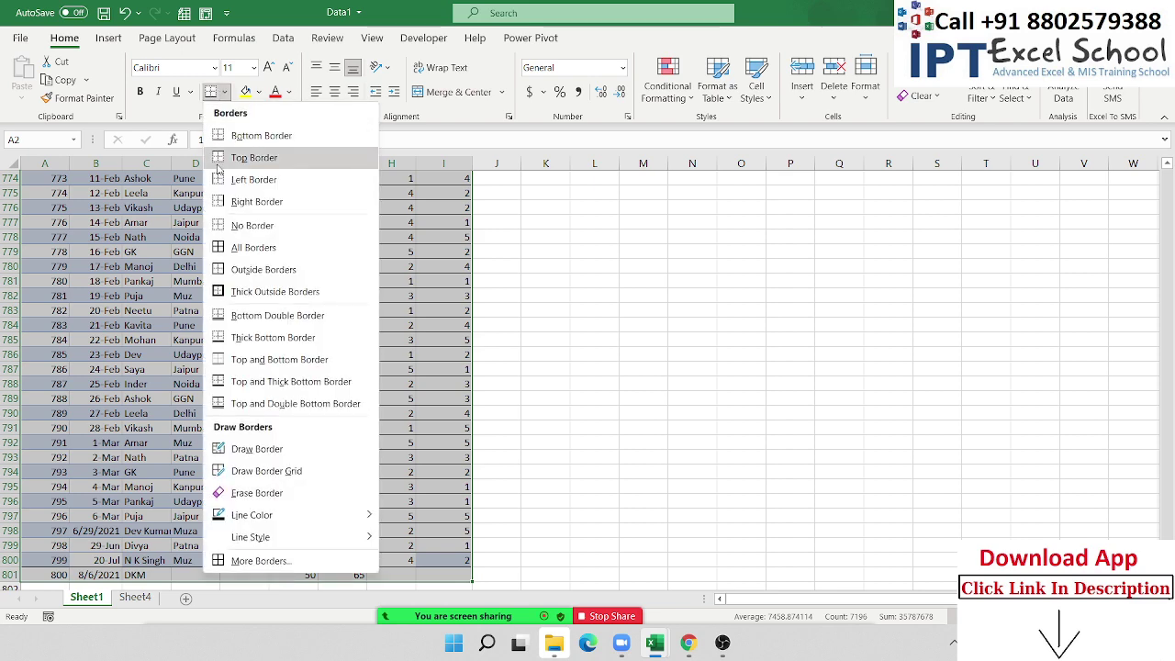
click(243, 247)
key(ctrl+BackSpace)
click(258, 92)
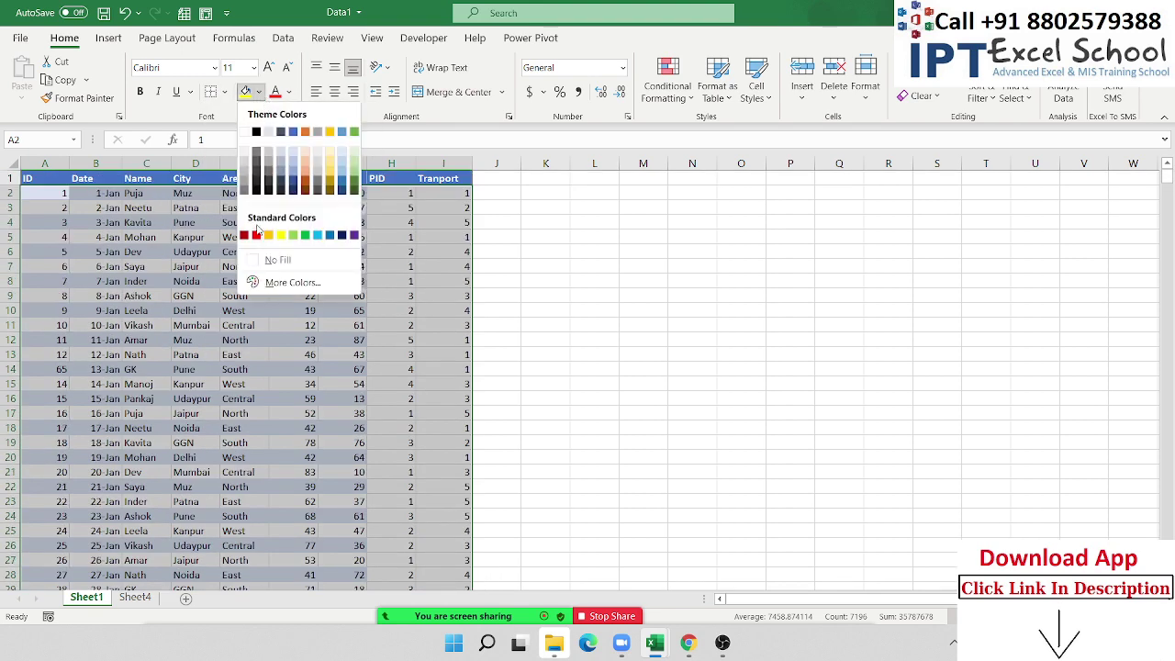
click(268, 261)
Fill cell E7 yellow, then undo the fill
click(263, 267)
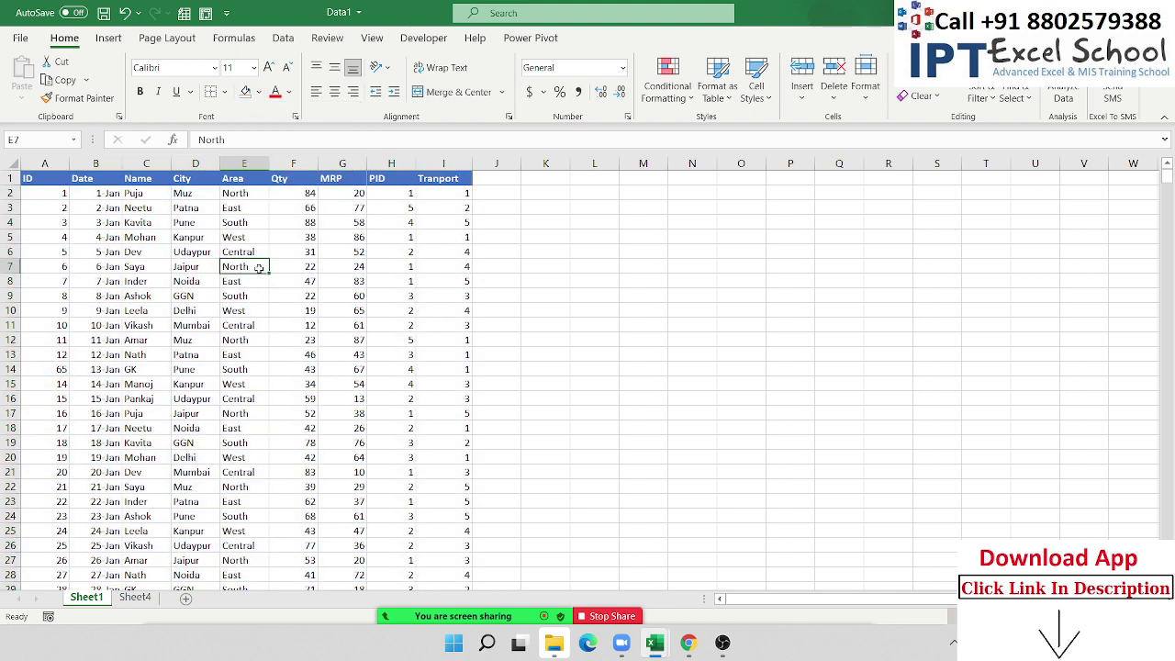
click(258, 92)
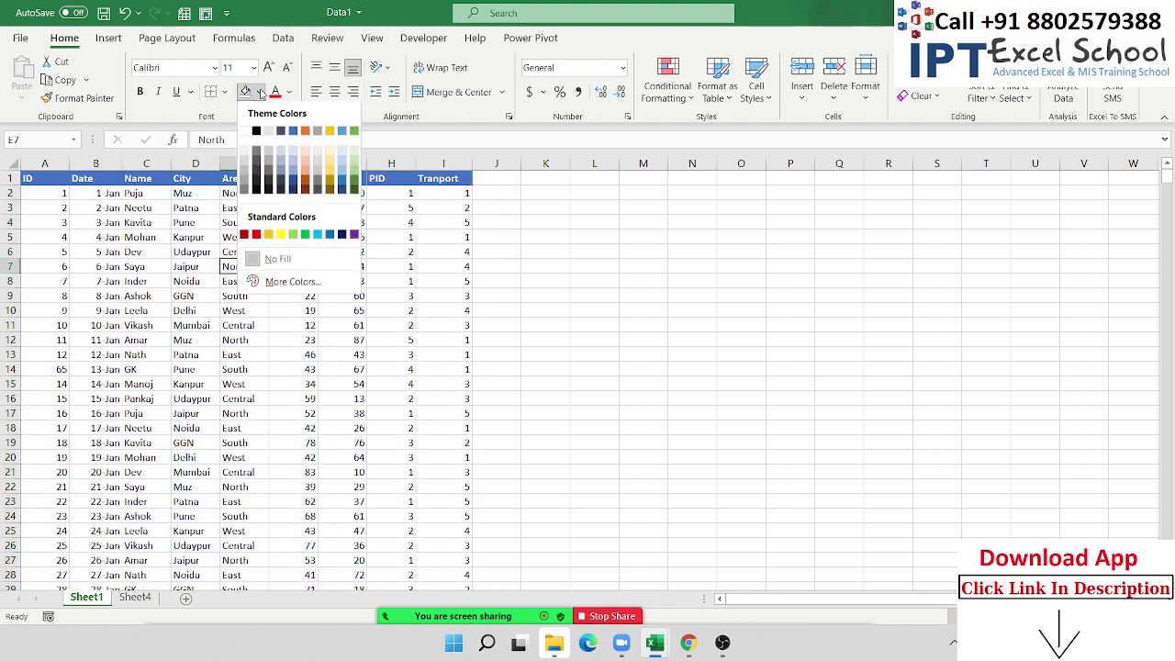
click(285, 235)
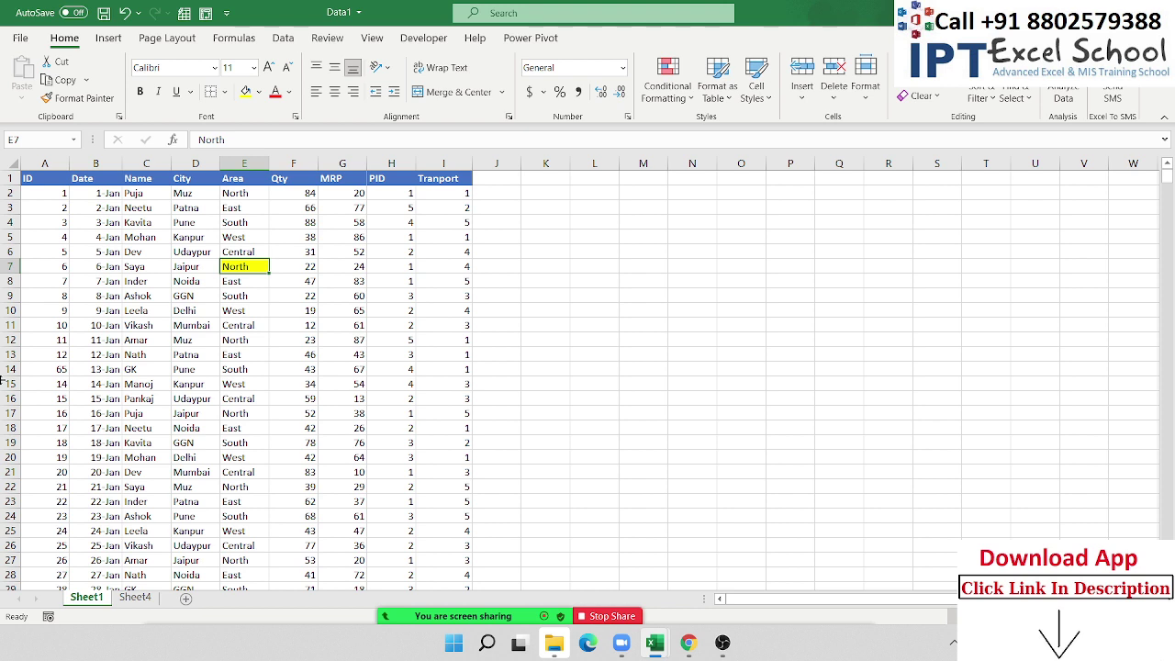
key(ctrl+z)
Start a Greater Than rule on the Qty column with the threshold 50
click(293, 162)
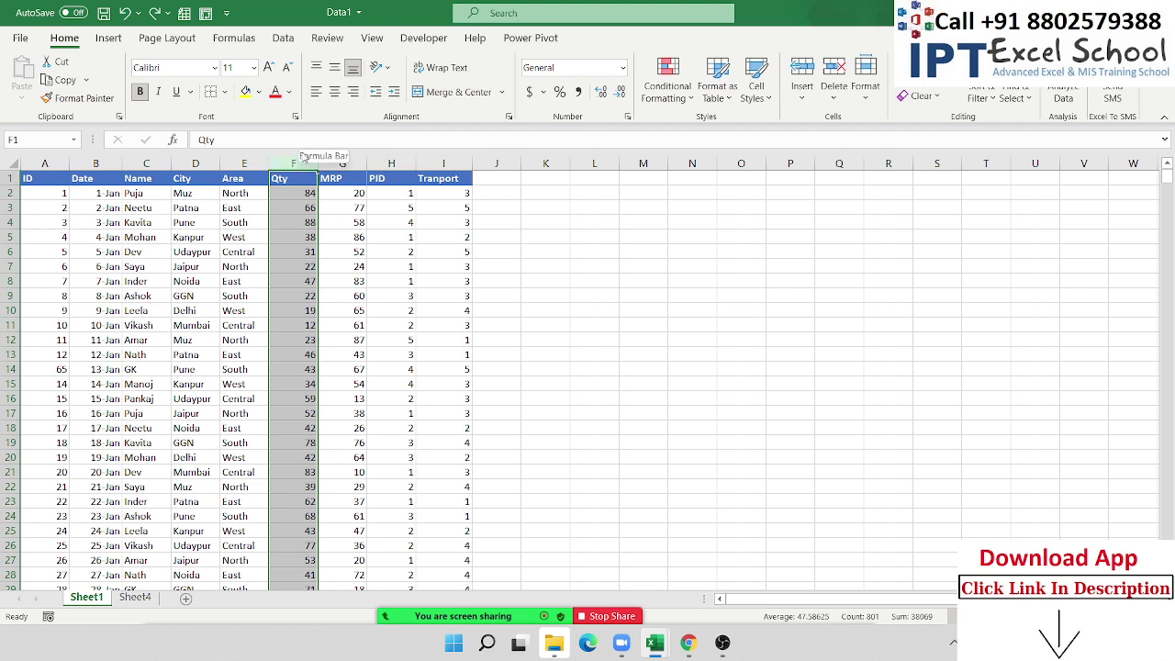
click(648, 91)
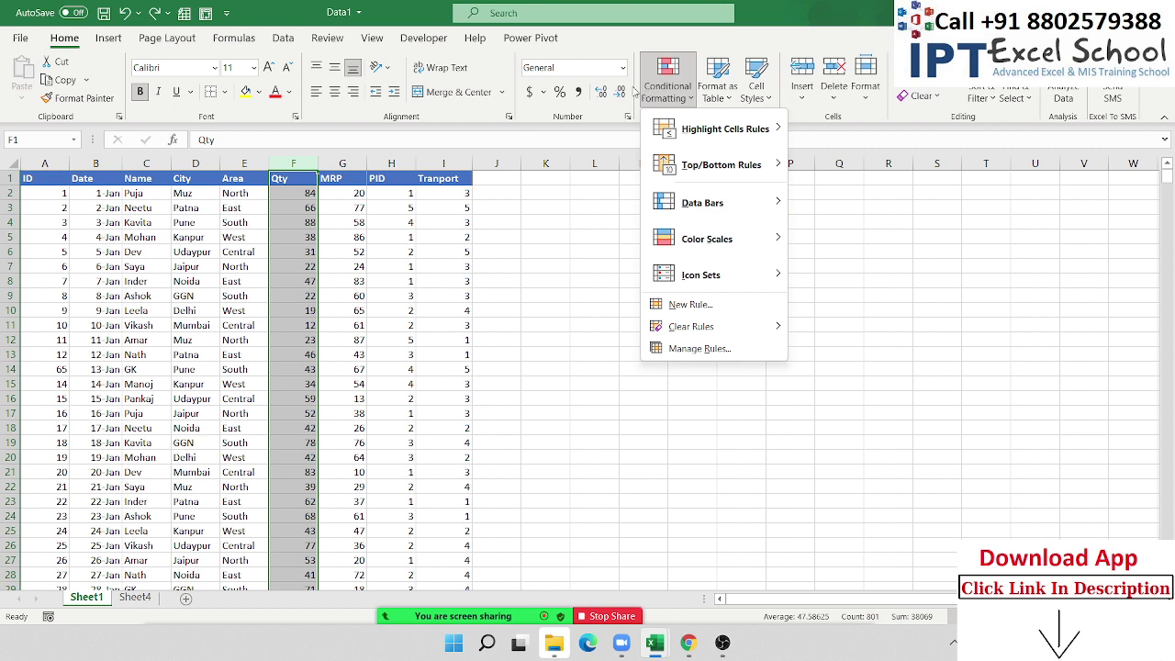
mouse_move(714, 129)
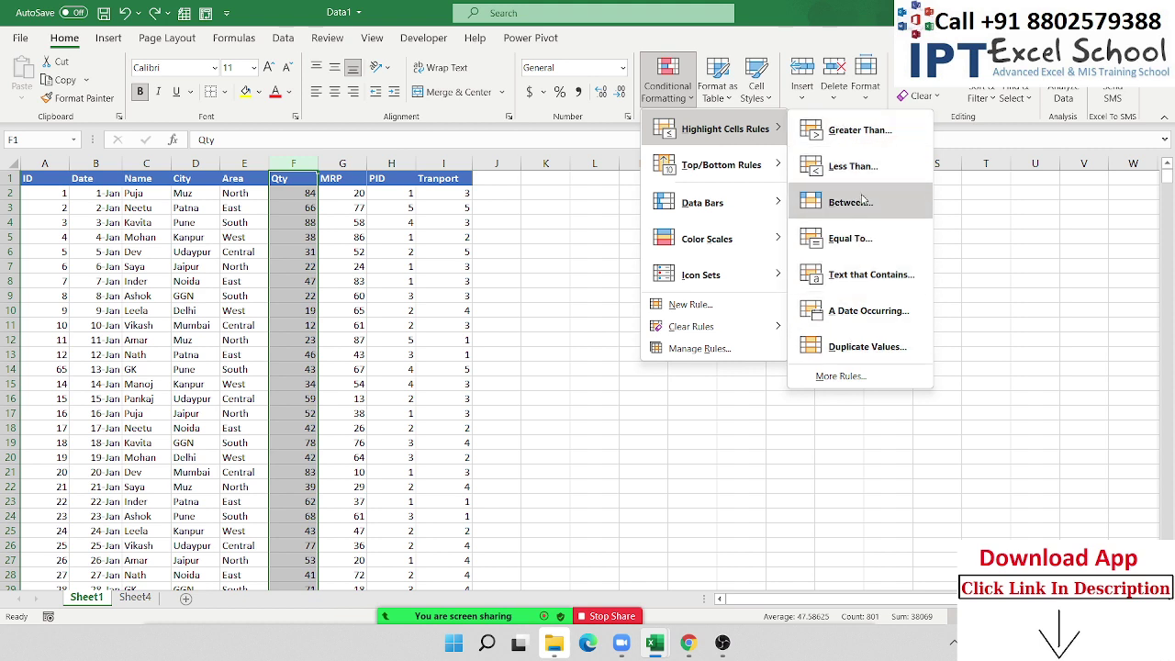
click(861, 130)
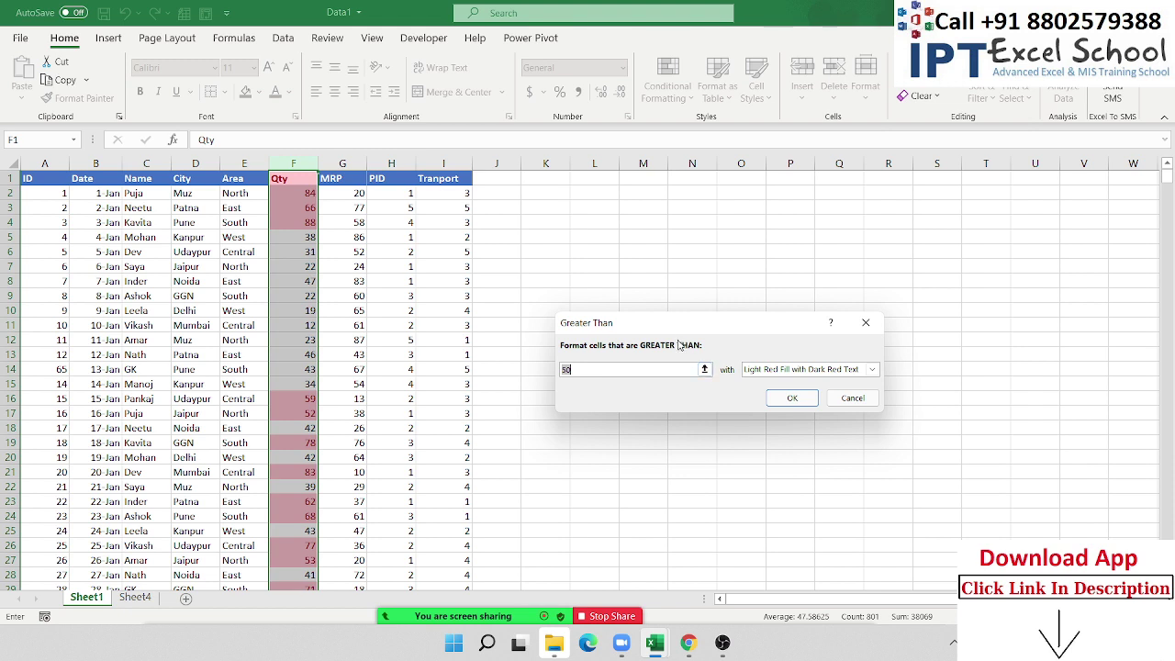
drag(671, 327, 592, 197)
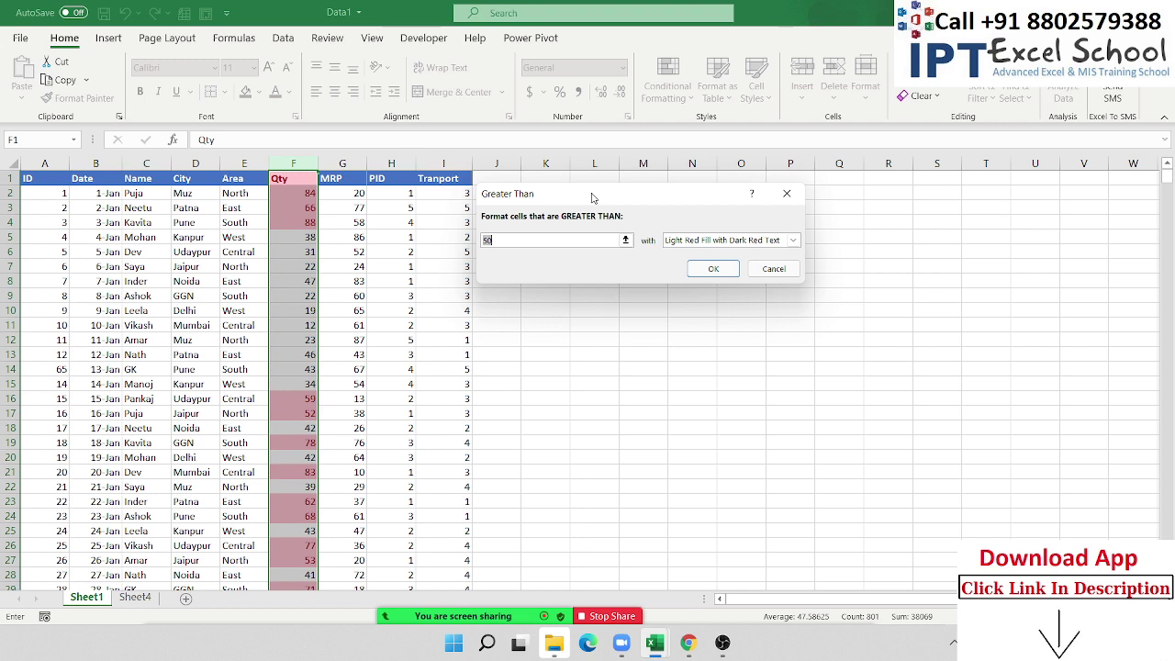
click(553, 241)
double_click(553, 241)
Preview Qty values over 50 in yellow, green, light red, red text and red border styles
click(793, 240)
click(705, 260)
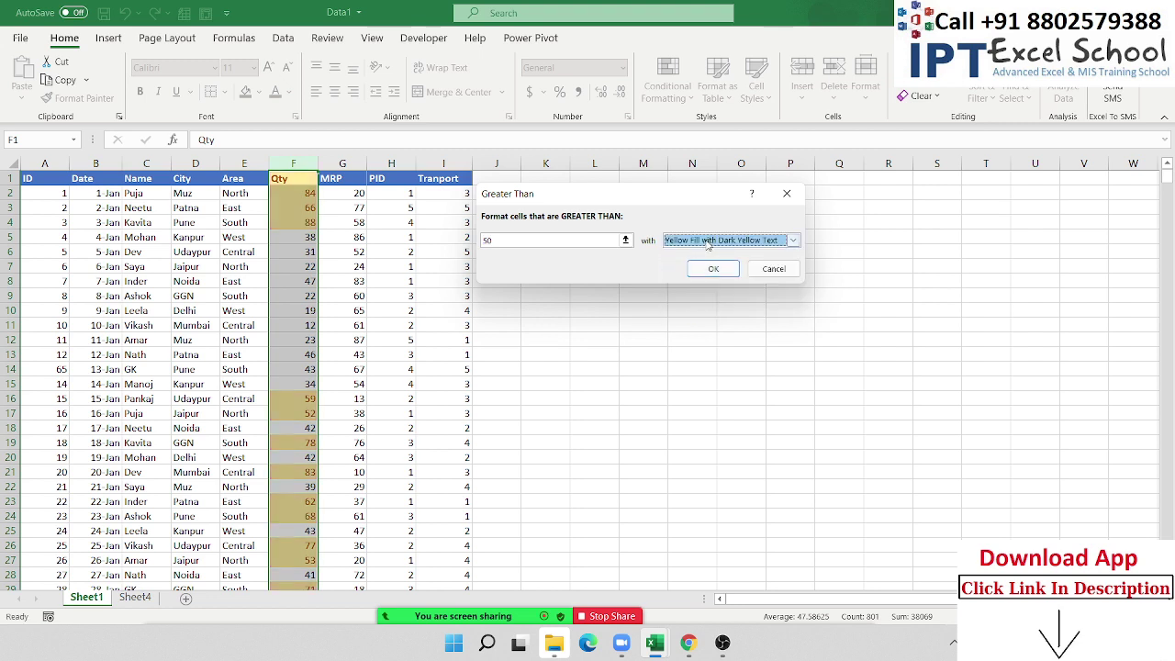
click(707, 242)
click(713, 271)
click(715, 245)
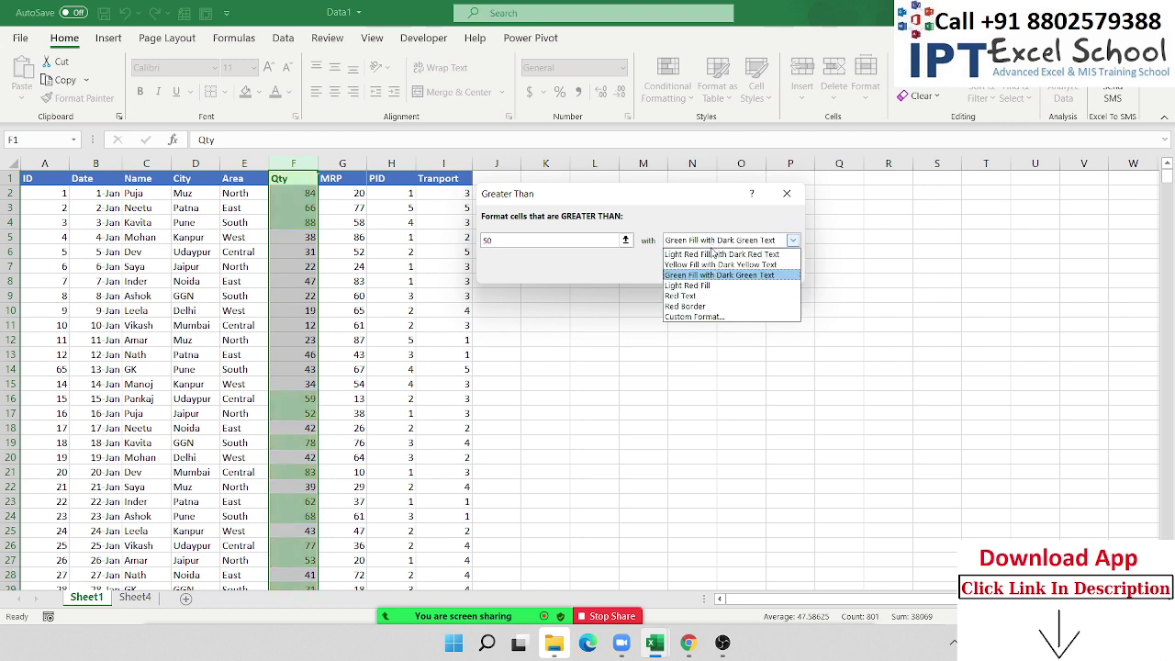
click(705, 286)
click(706, 241)
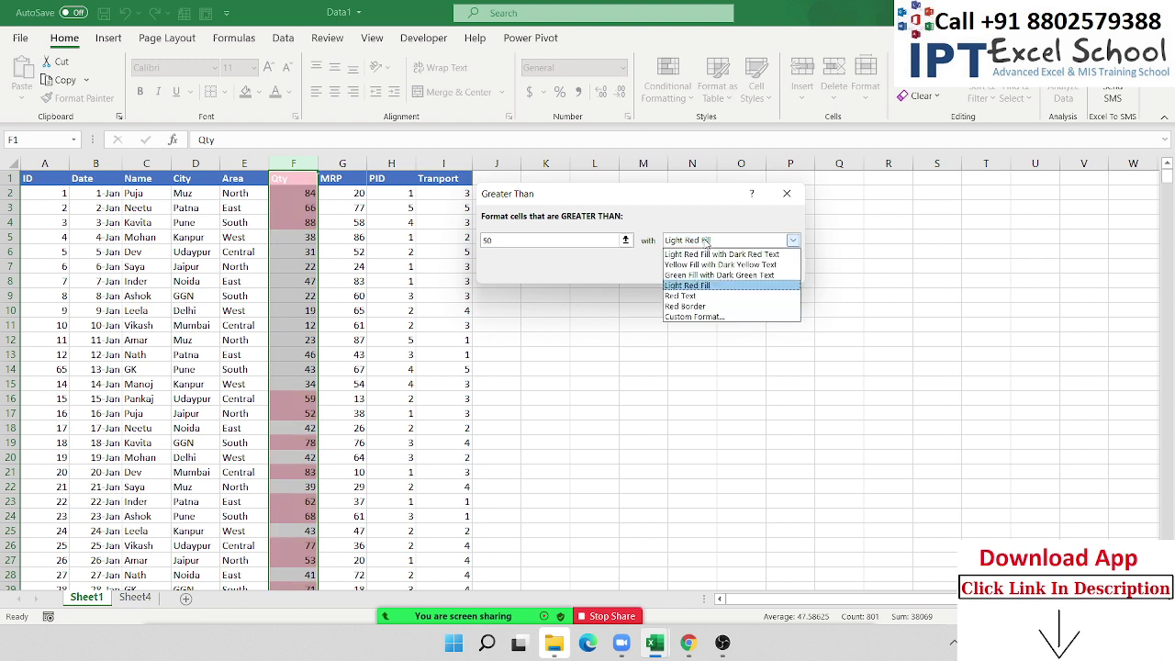
click(702, 295)
click(719, 243)
click(717, 307)
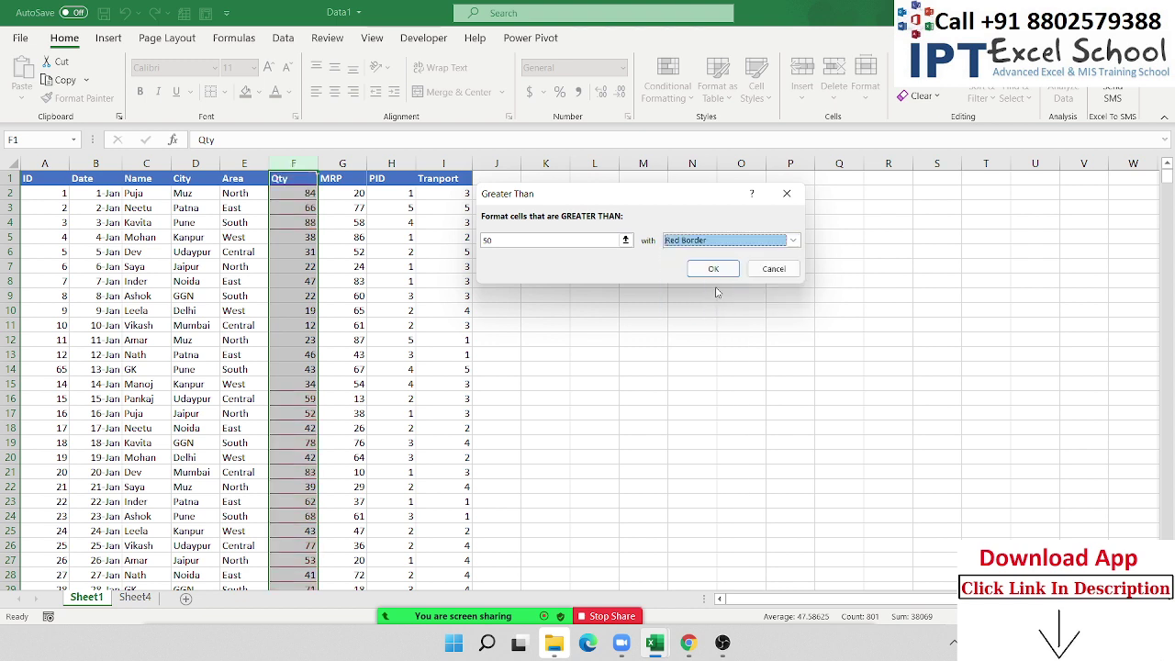
click(706, 242)
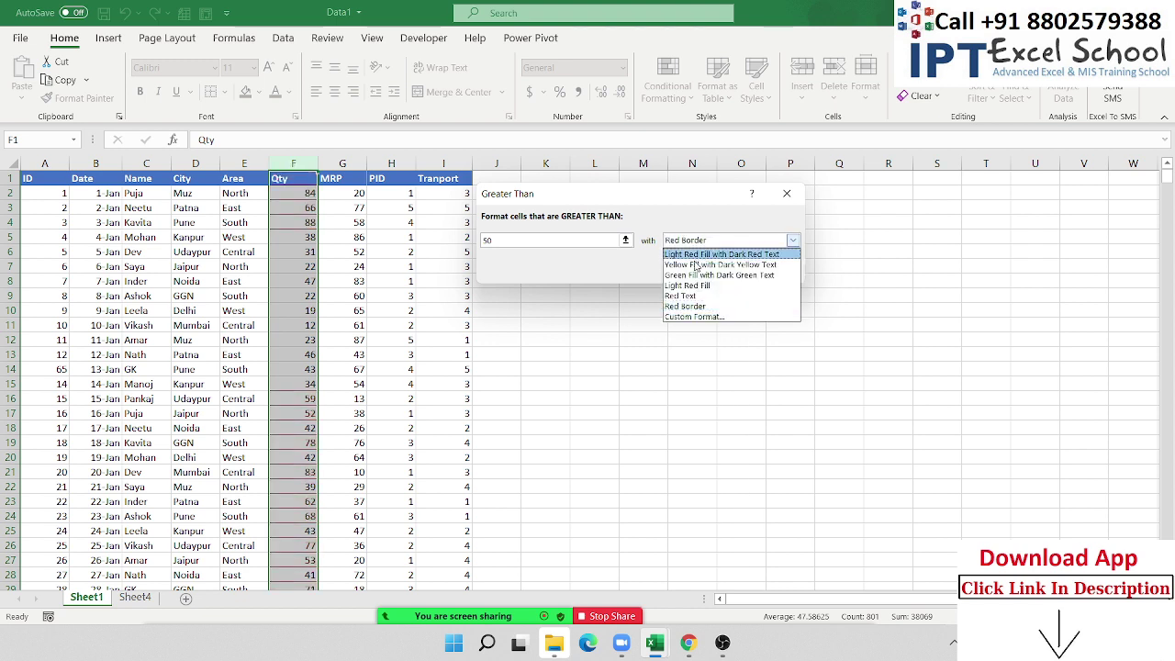
Try a custom light green fill, close the rule, and reopen Highlight Cells Rules
click(694, 317)
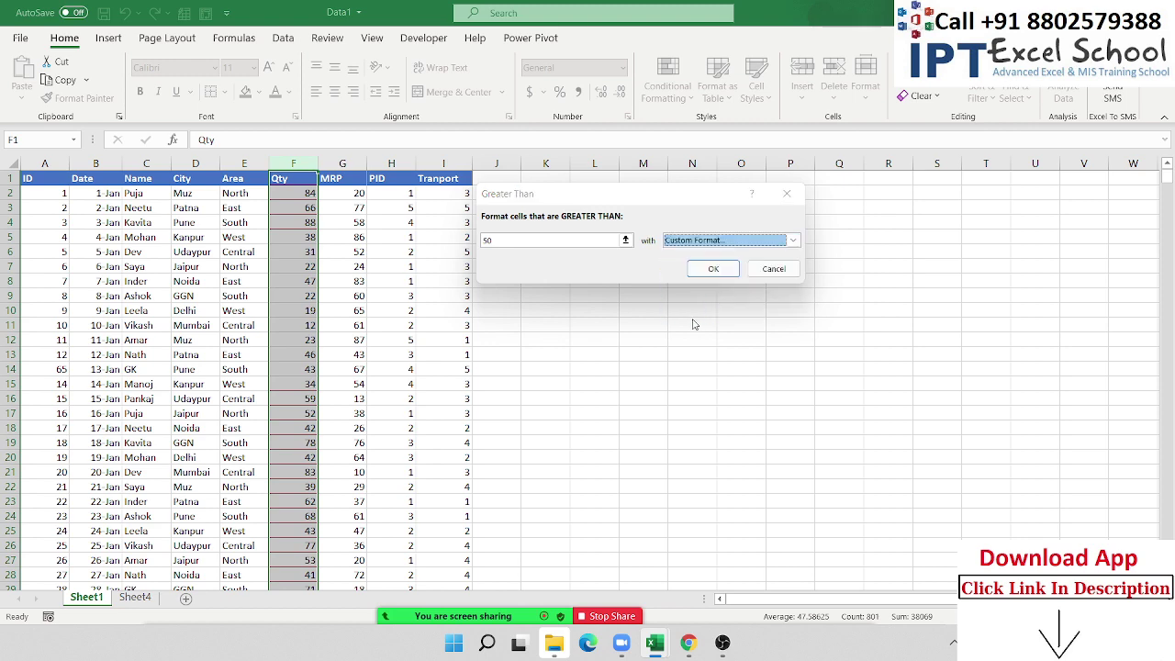
click(691, 169)
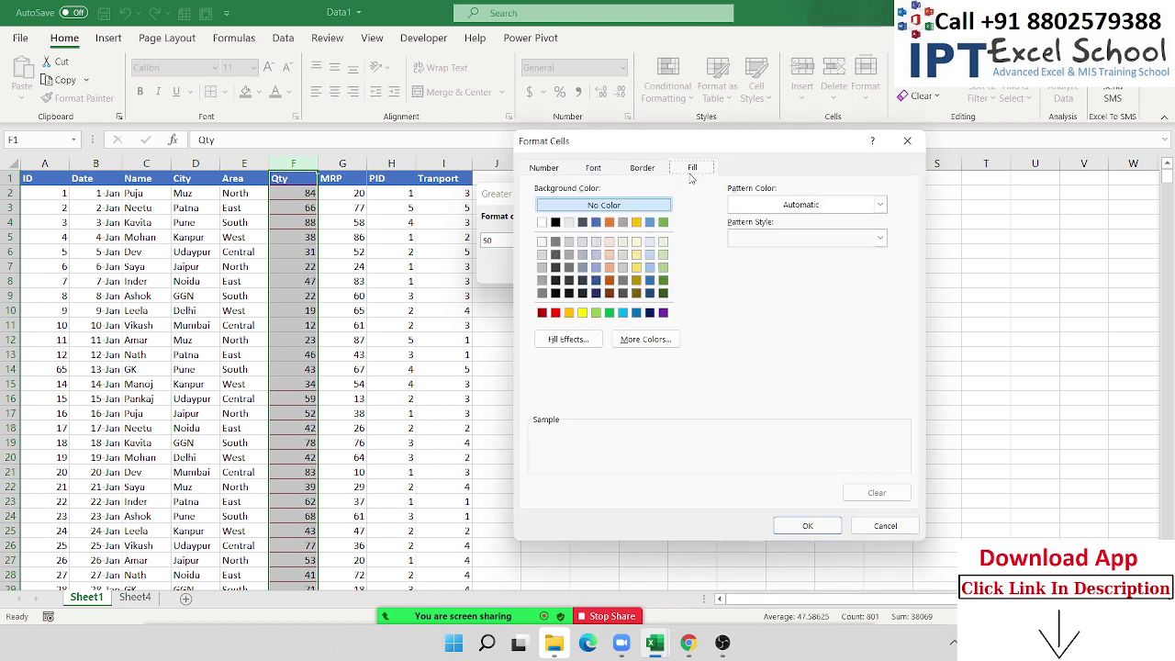
click(598, 313)
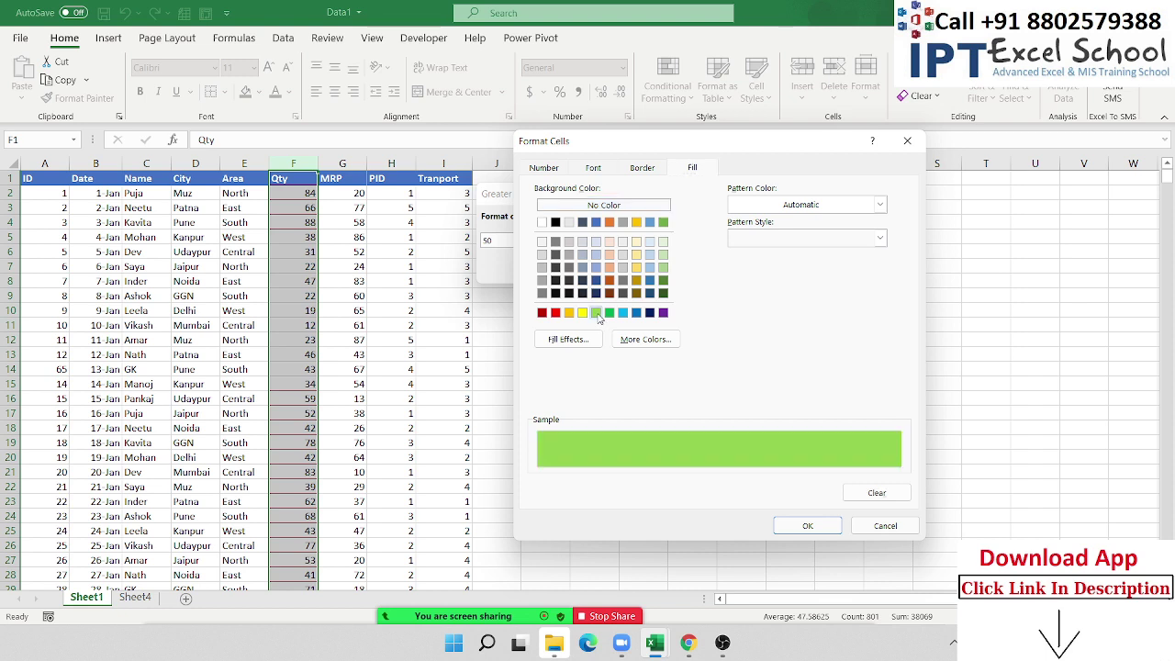
click(807, 526)
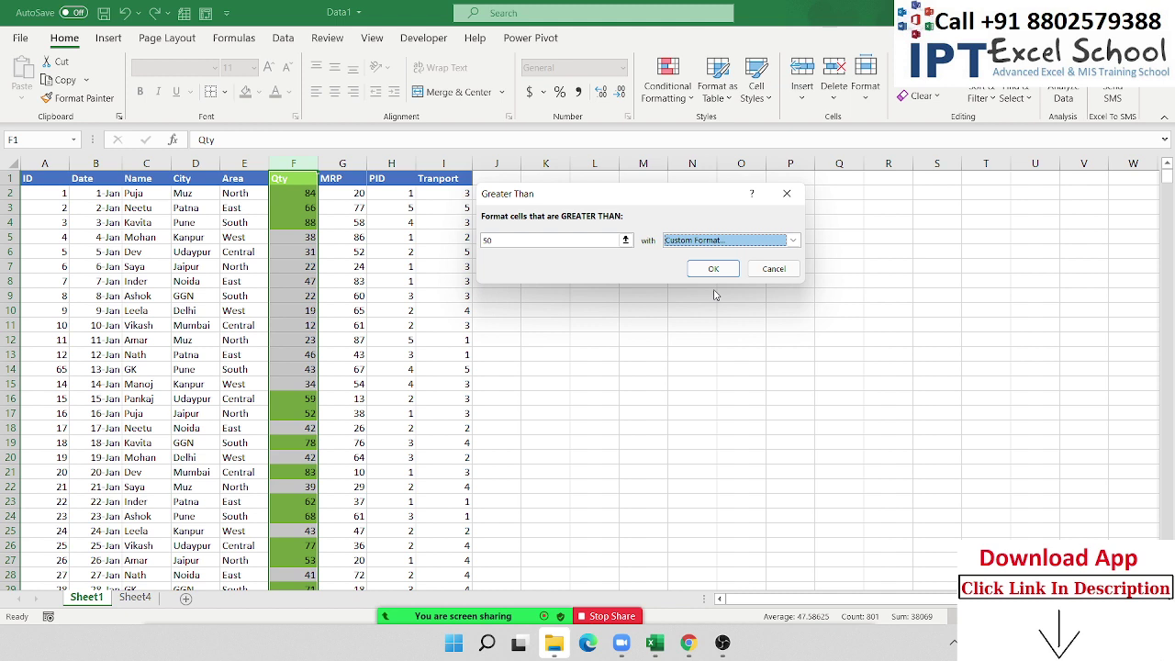
click(714, 268)
click(668, 80)
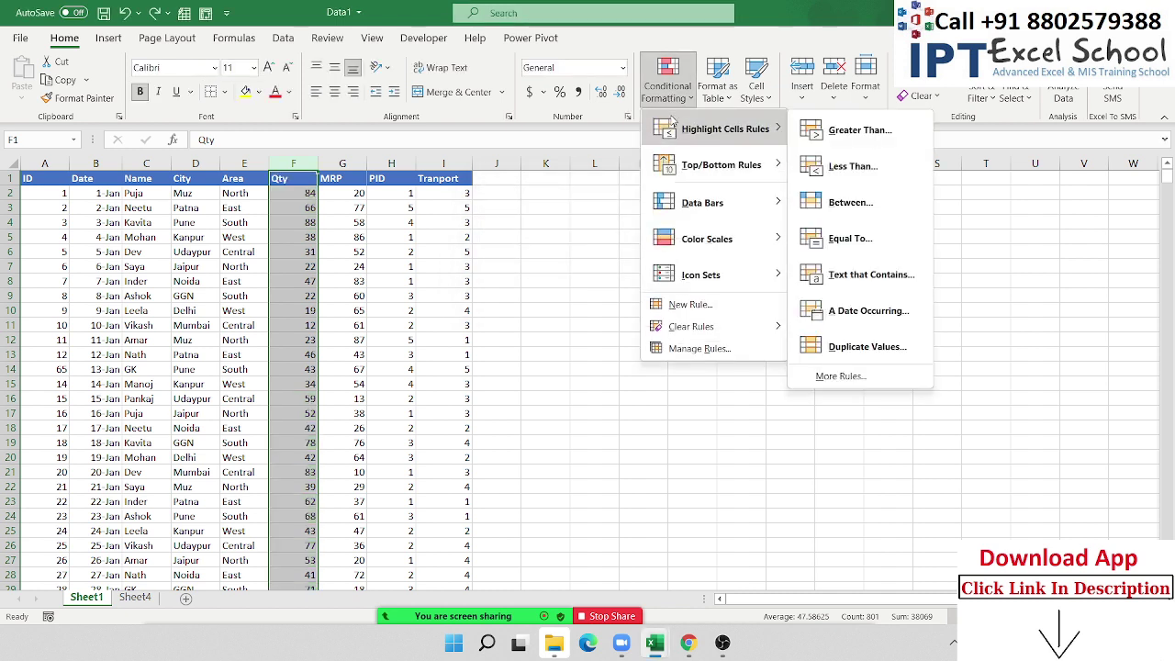
Highlight Qty values less than 40 with the light red fill
click(851, 166)
text(40)
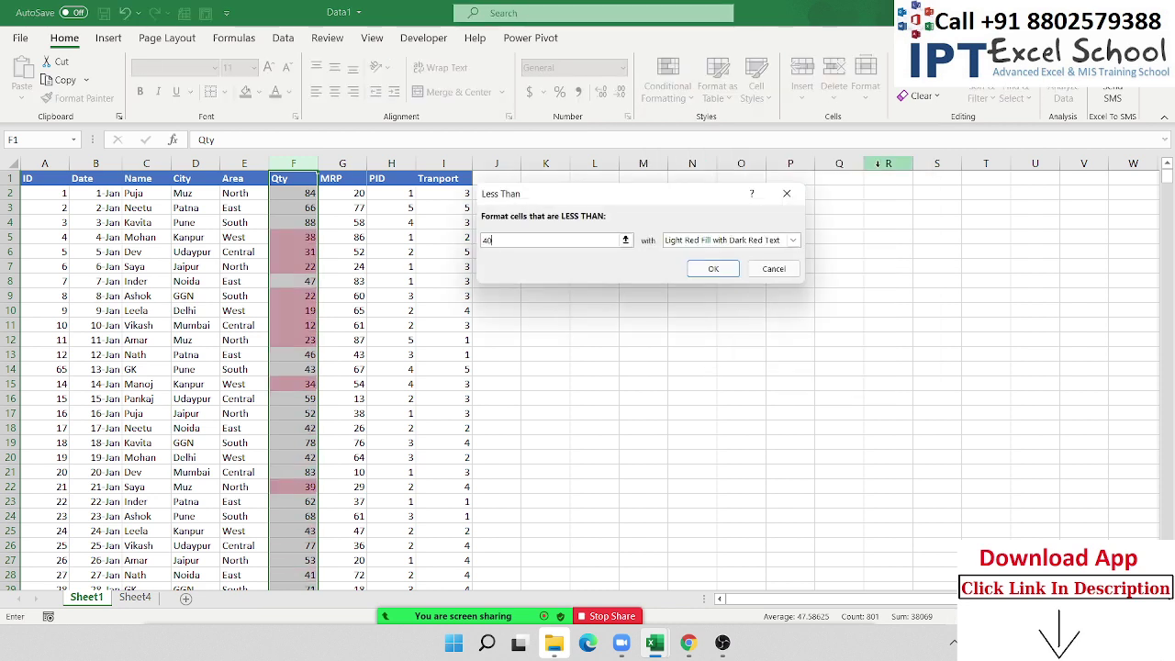
key(Return)
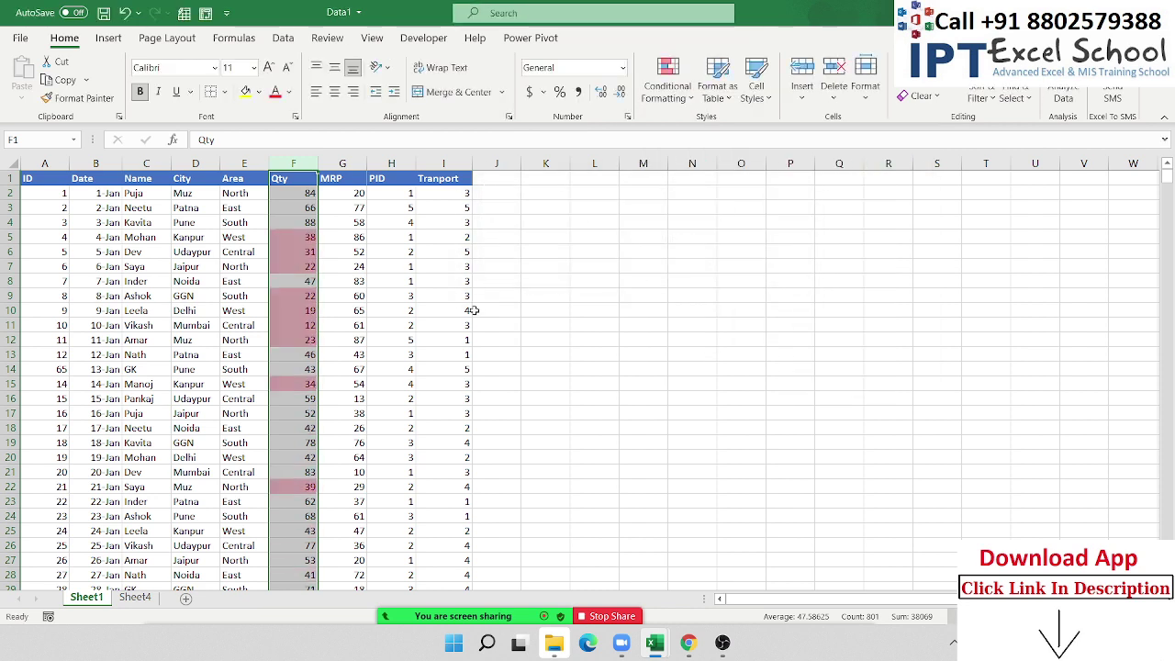
Change Qty 42 to 38 and 34 to 43, then reselect the Qty column
click(473, 310)
click(299, 432)
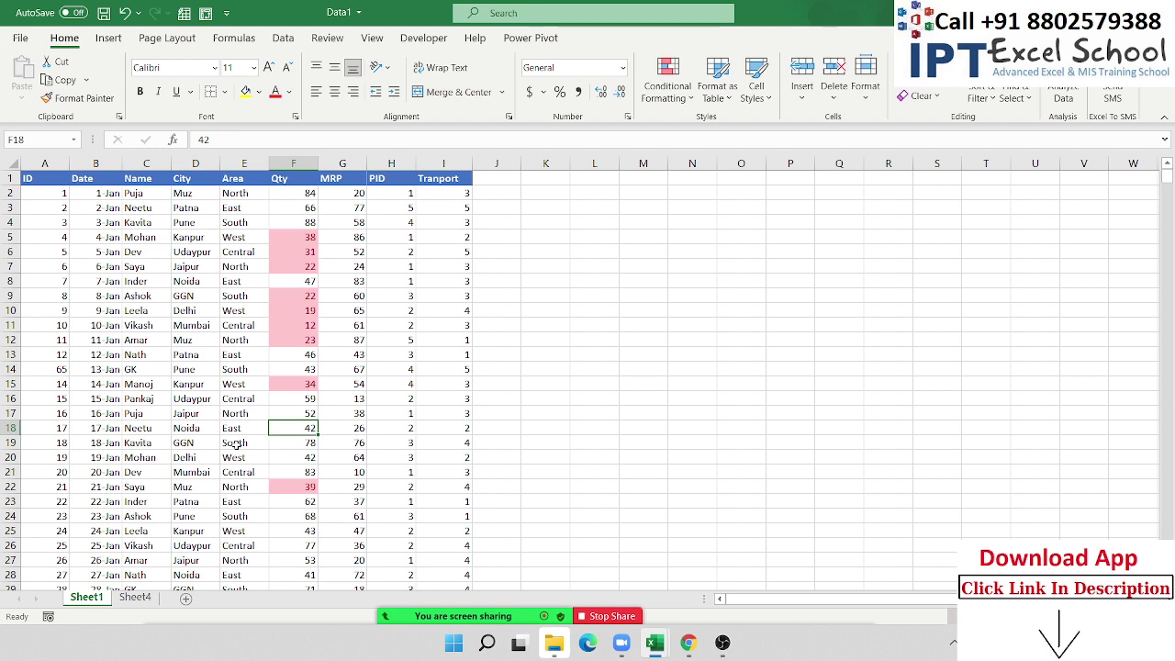
text(38)
key(Return)
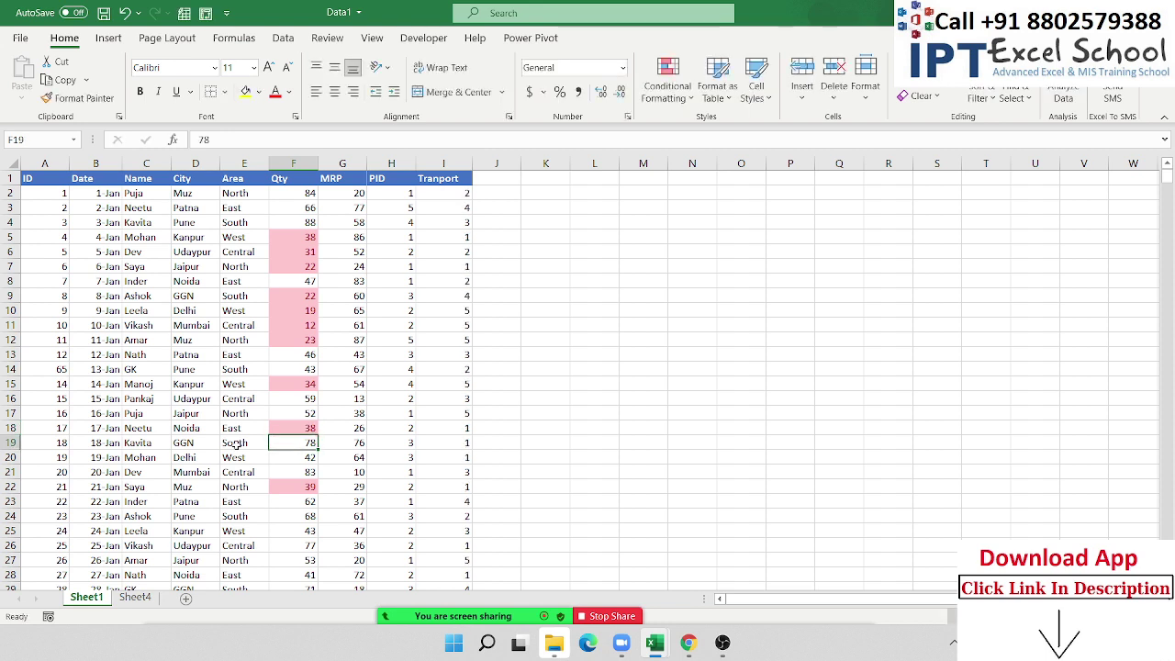
key(Up)
key(Up)
key(Up)
key(Up)
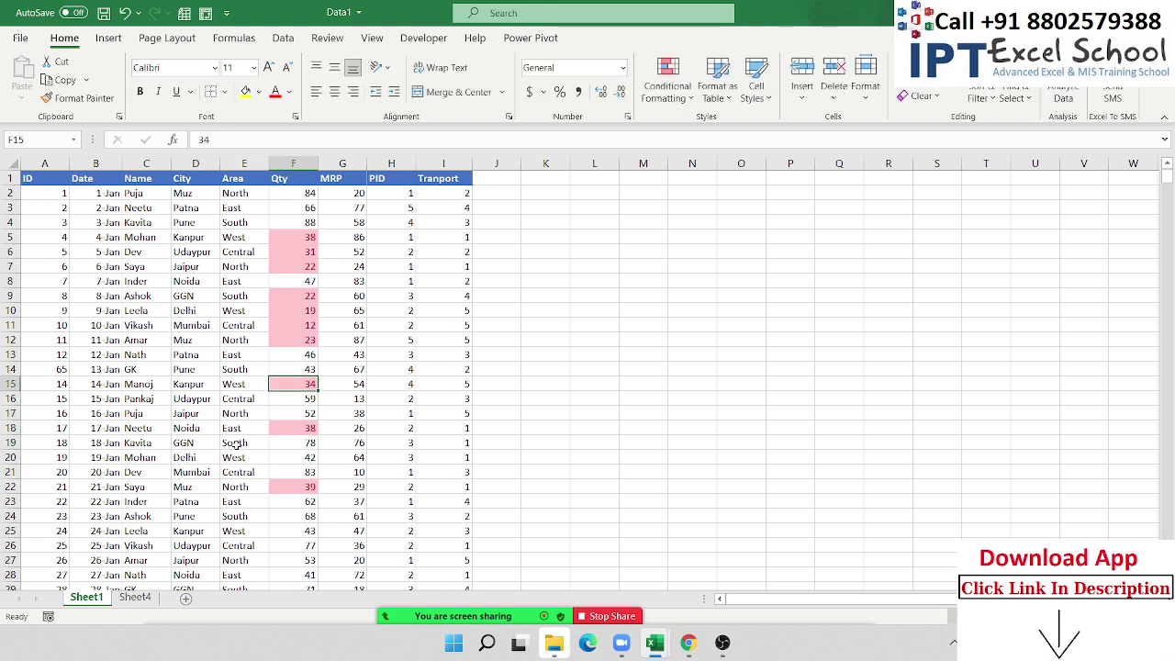
text(43)
key(Return)
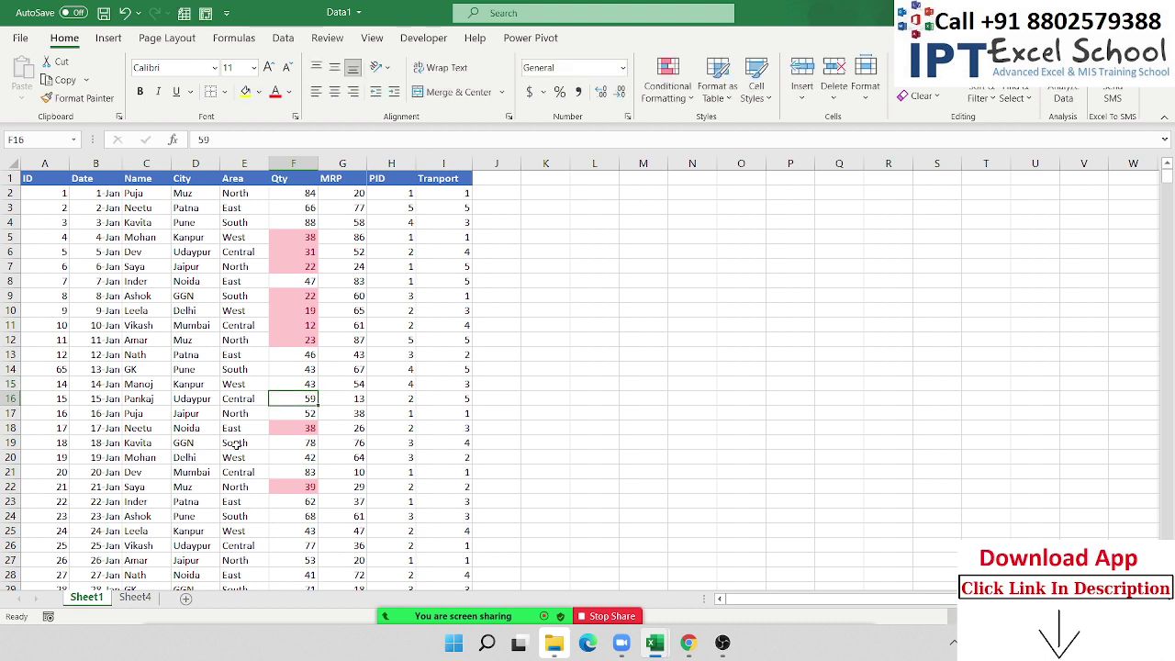
click(290, 163)
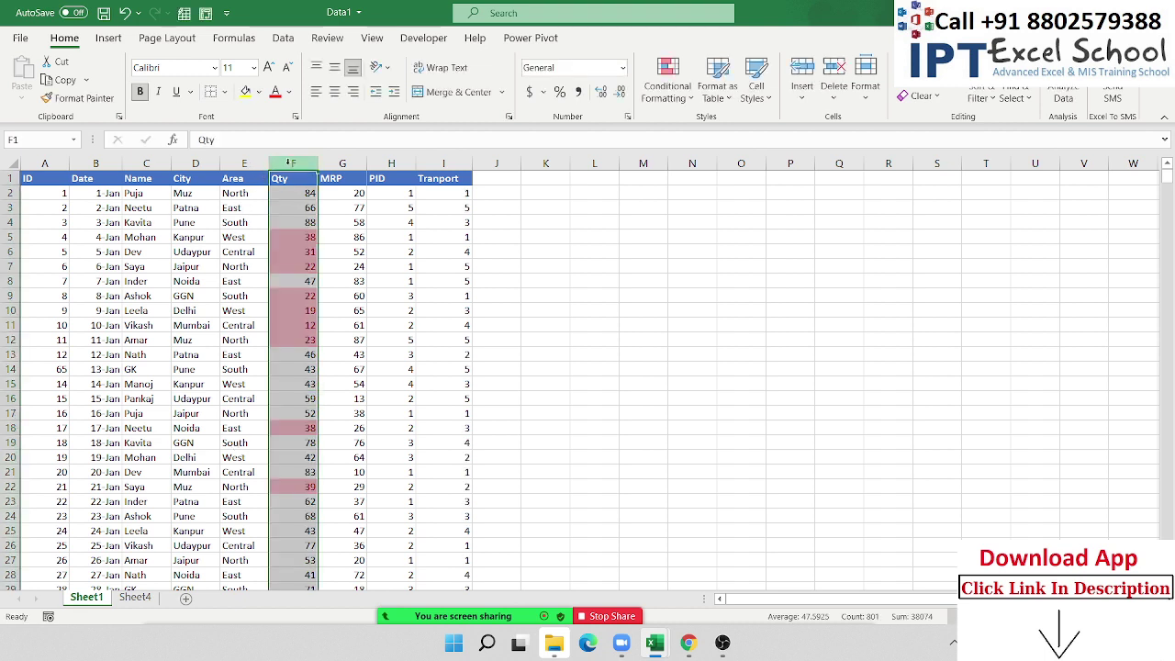
click(663, 101)
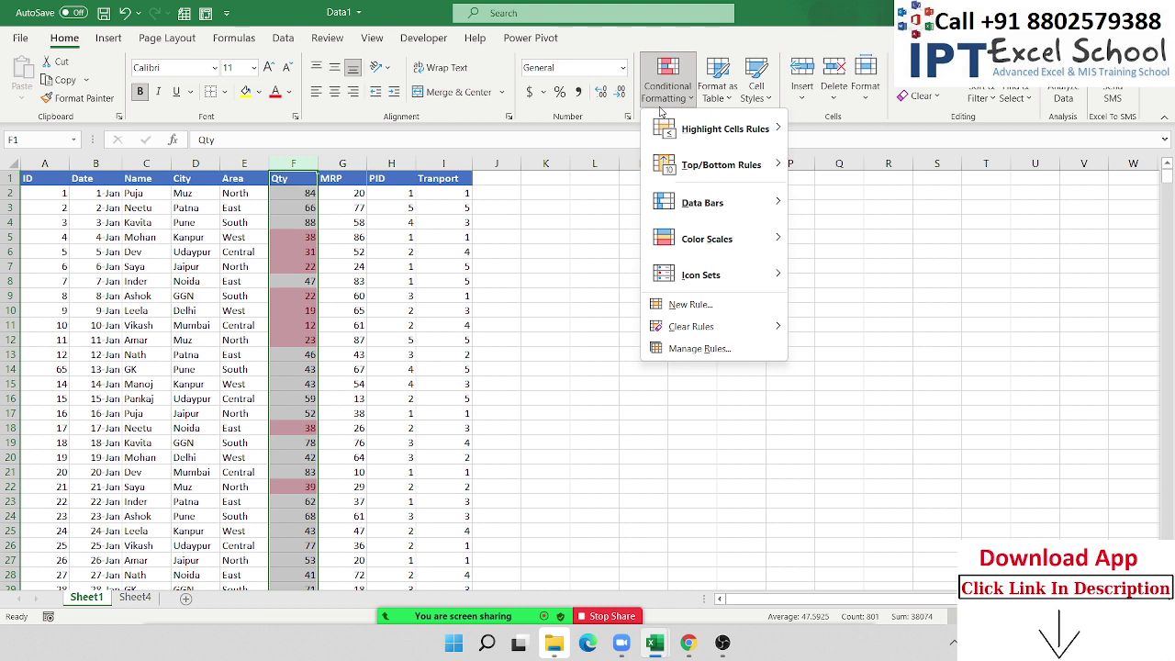
mouse_move(720, 129)
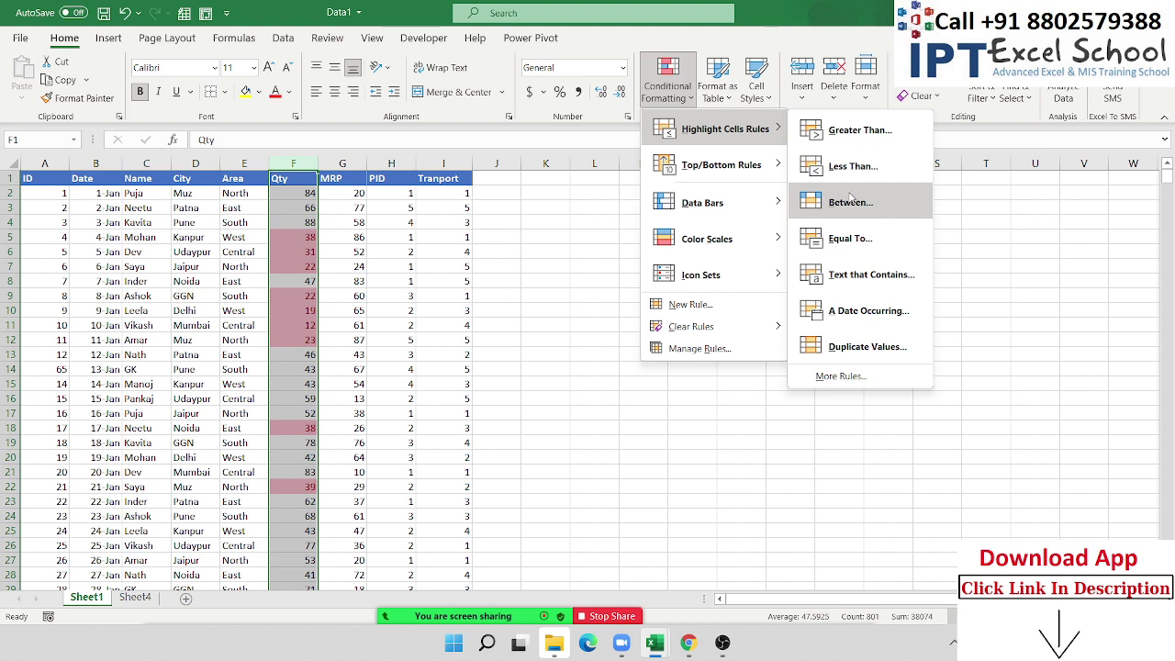
click(859, 237)
text(66)
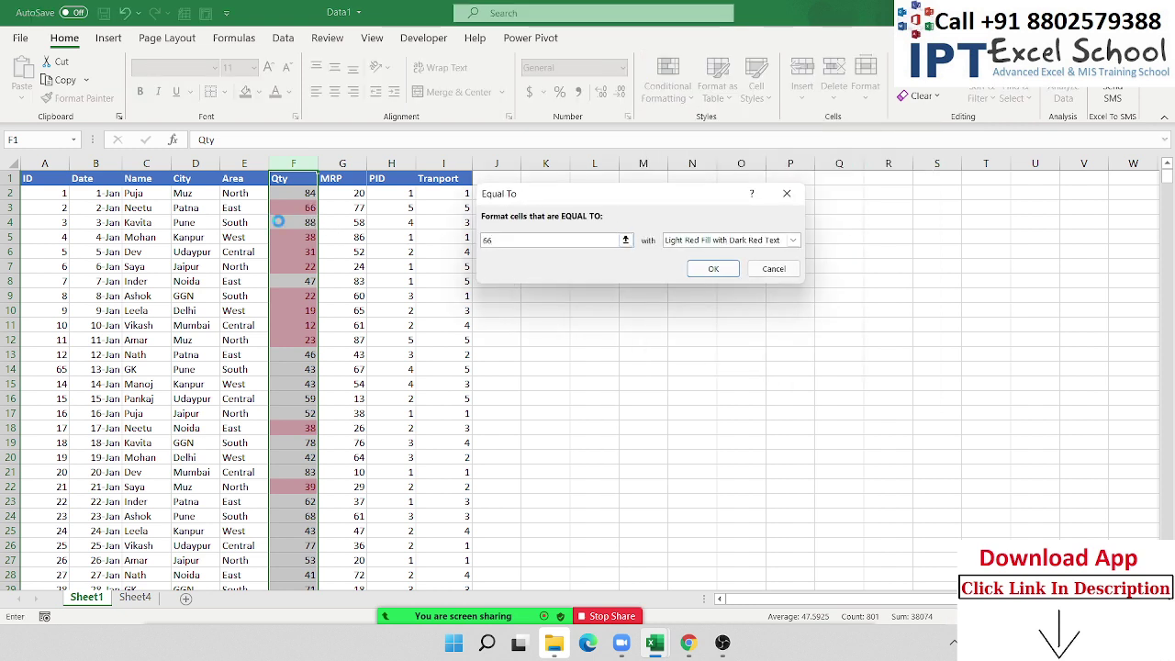
key(Escape)
click(217, 207)
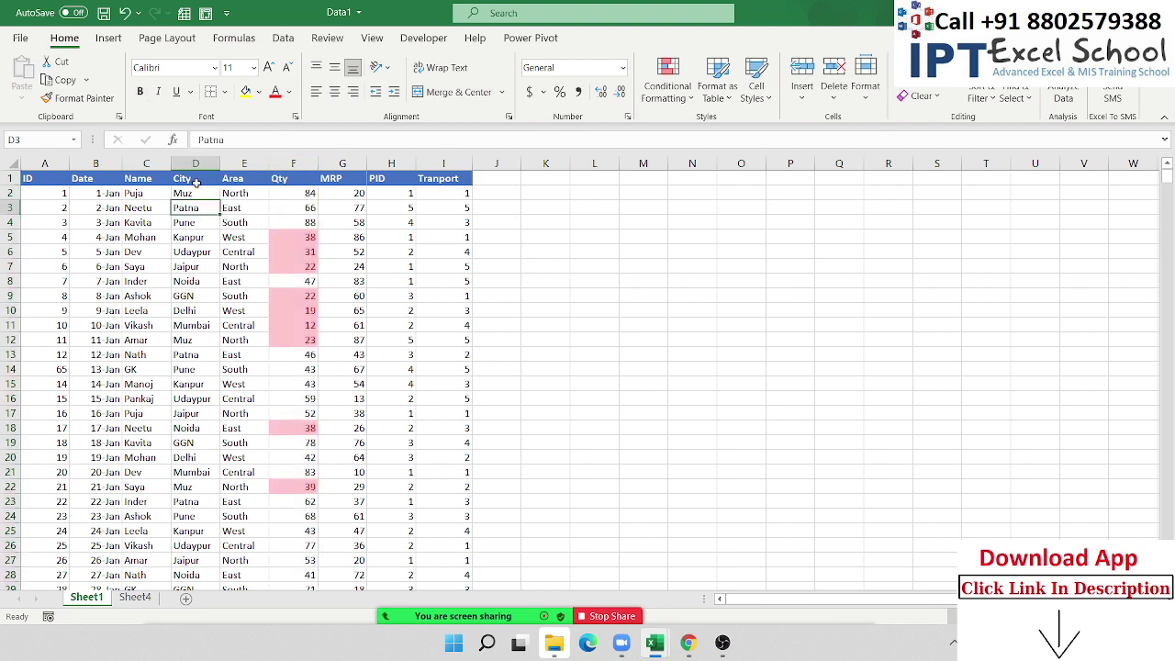
click(156, 162)
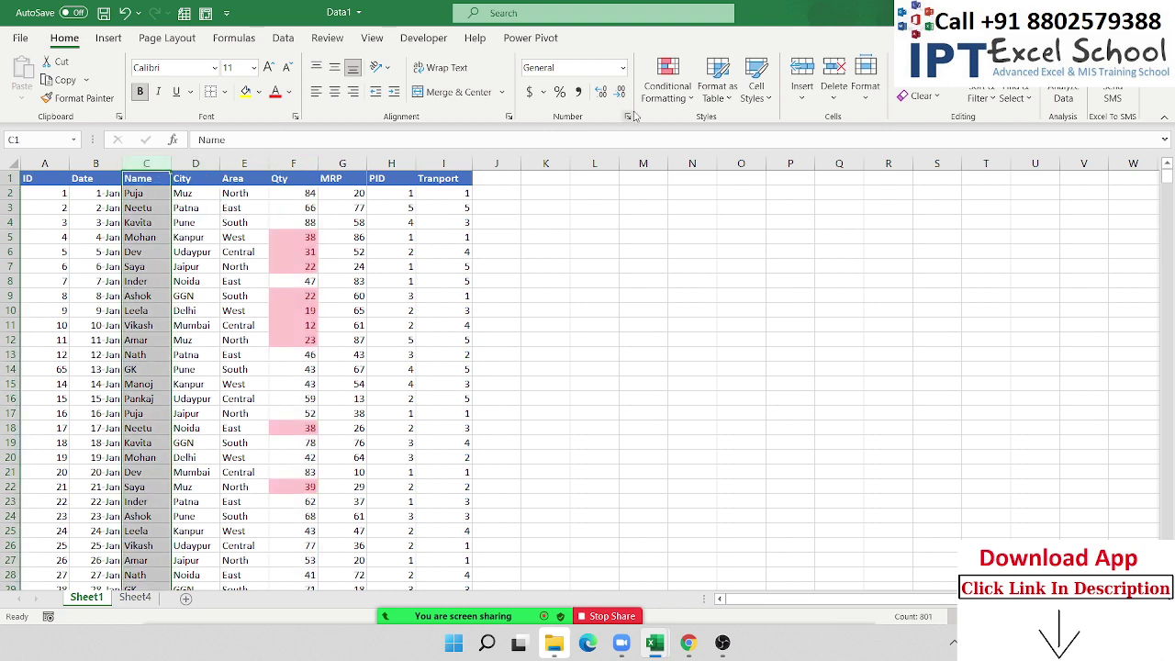
click(668, 78)
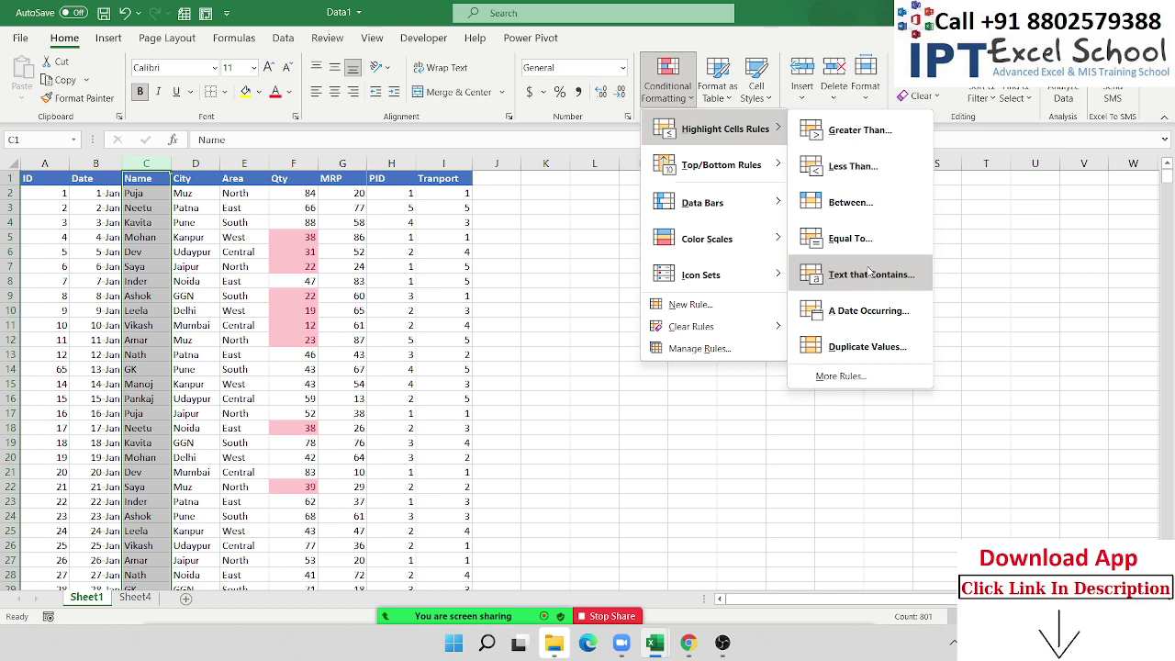
click(853, 239)
text(Dev)
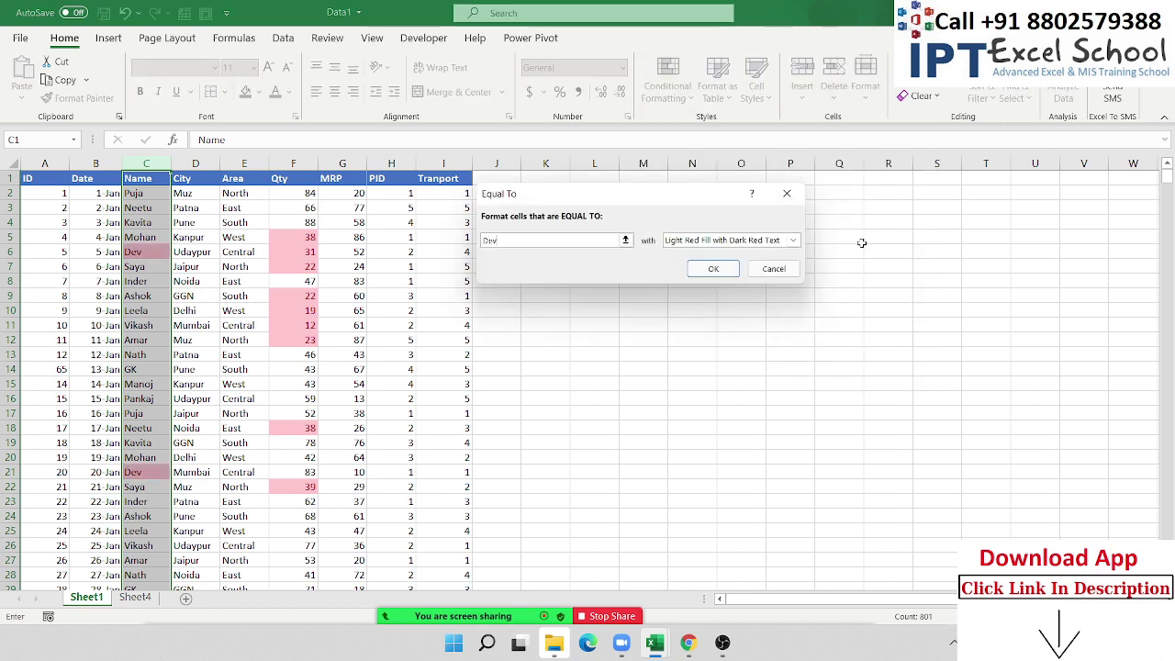
key(Escape)
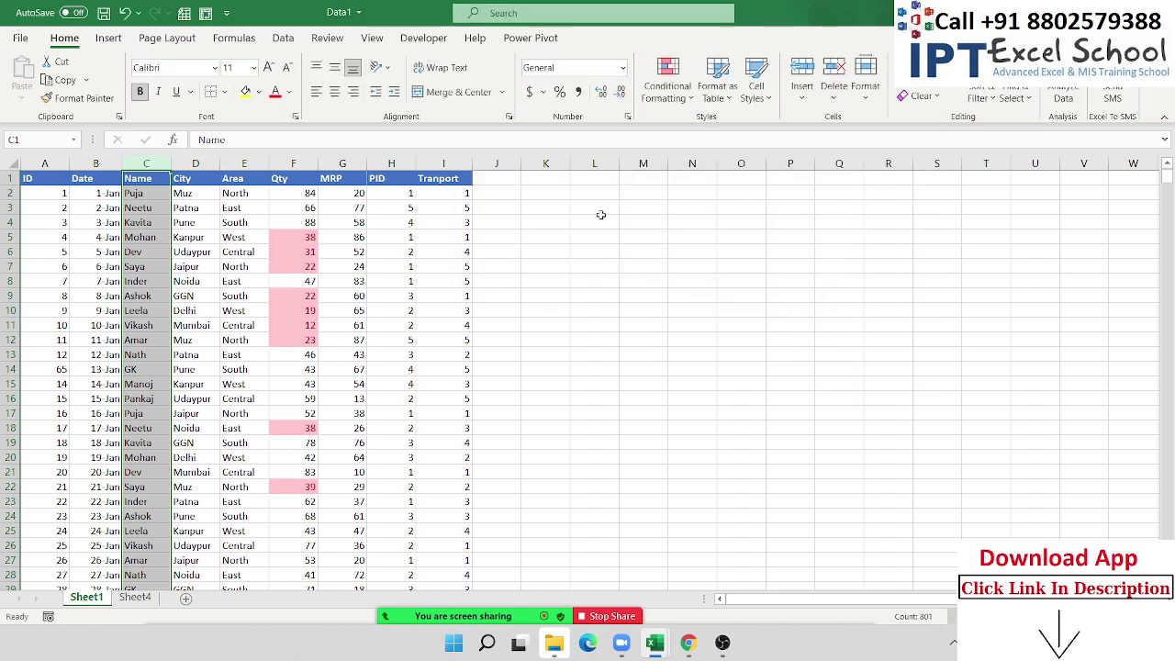
click(668, 81)
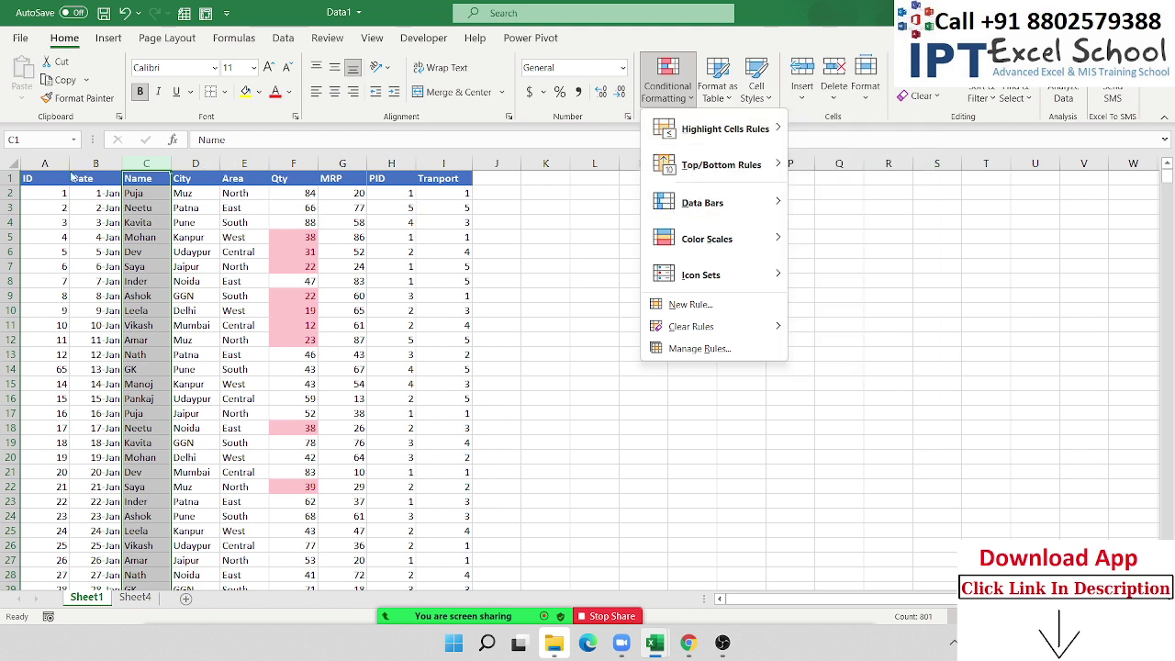
key(Escape)
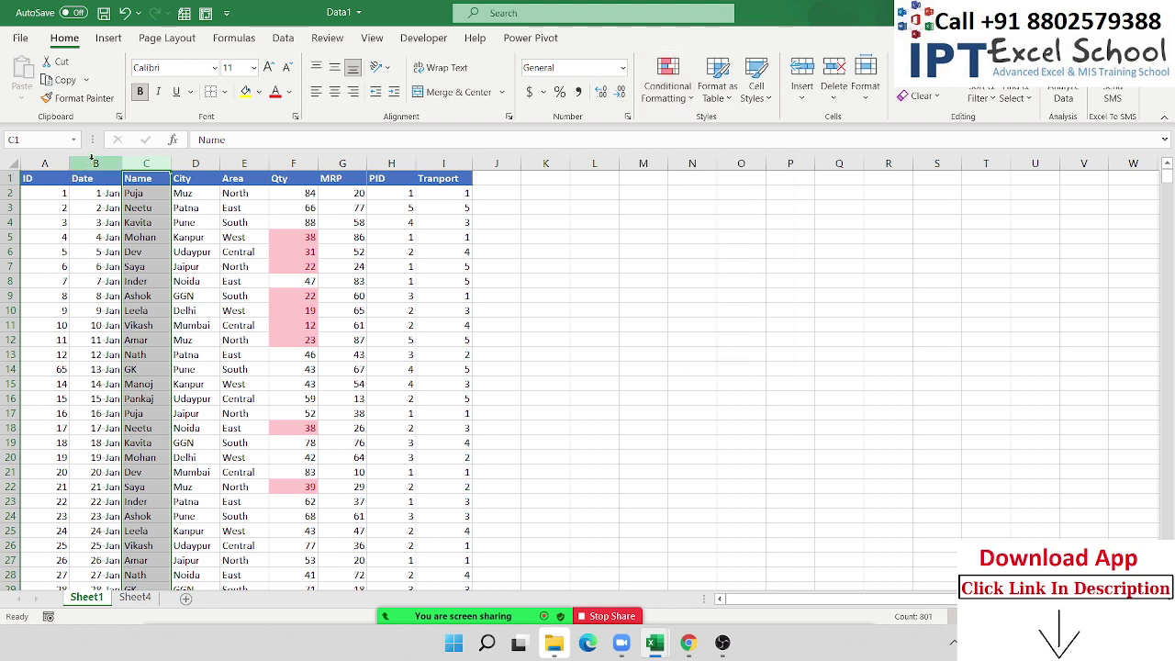
click(89, 163)
click(109, 225)
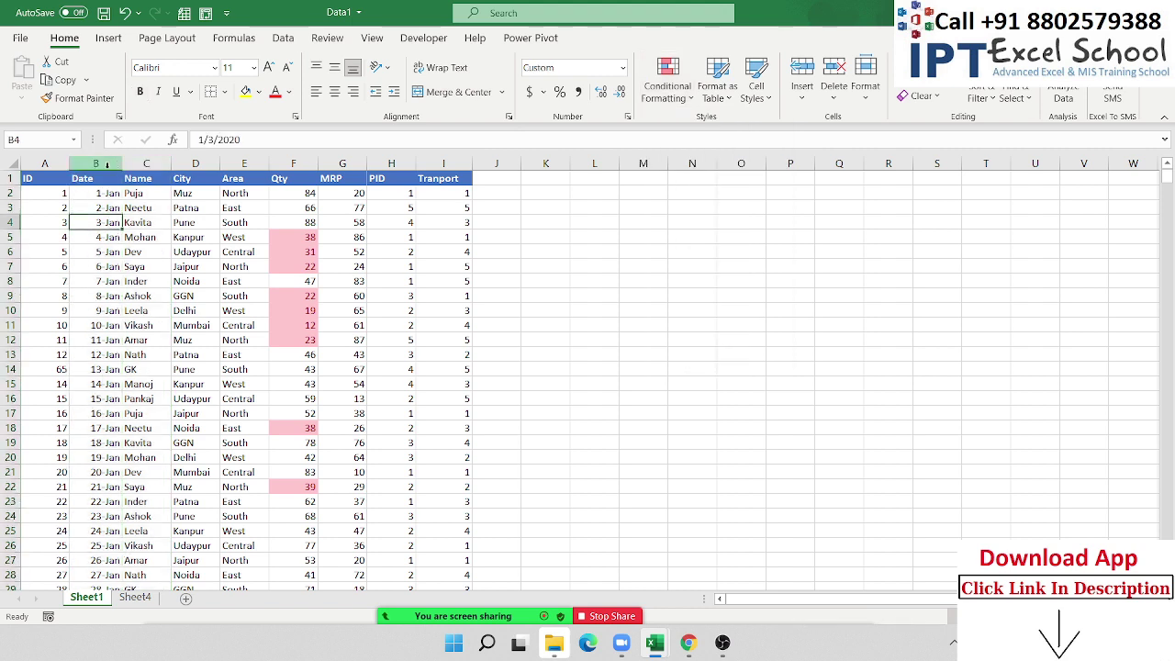
click(107, 165)
click(668, 83)
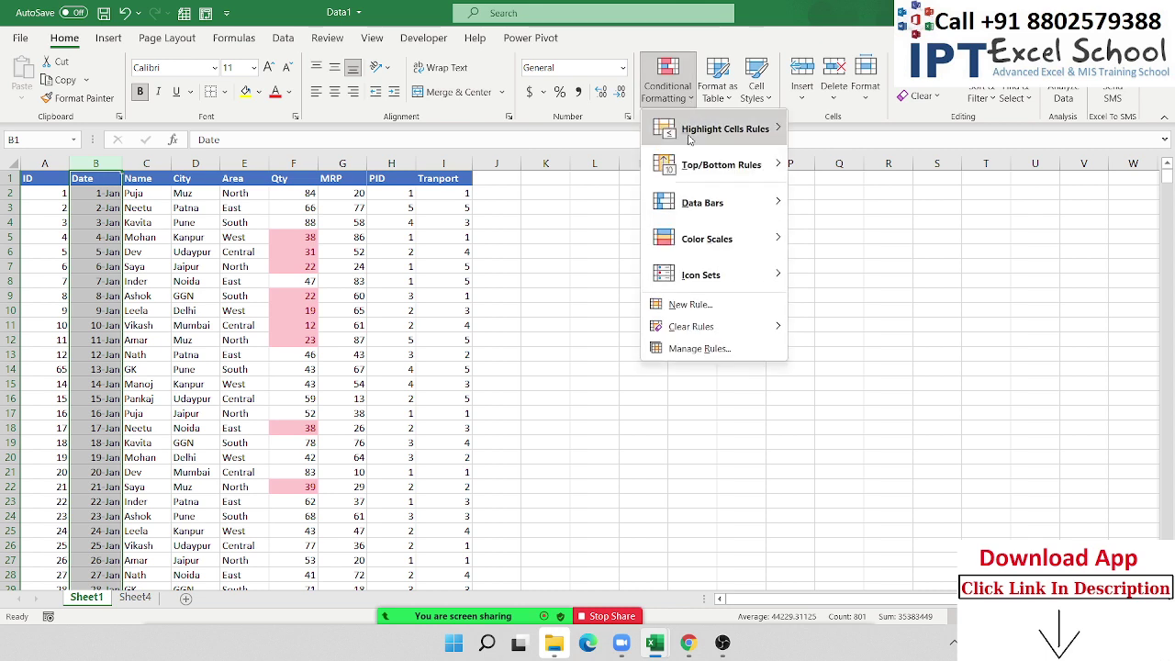
click(902, 238)
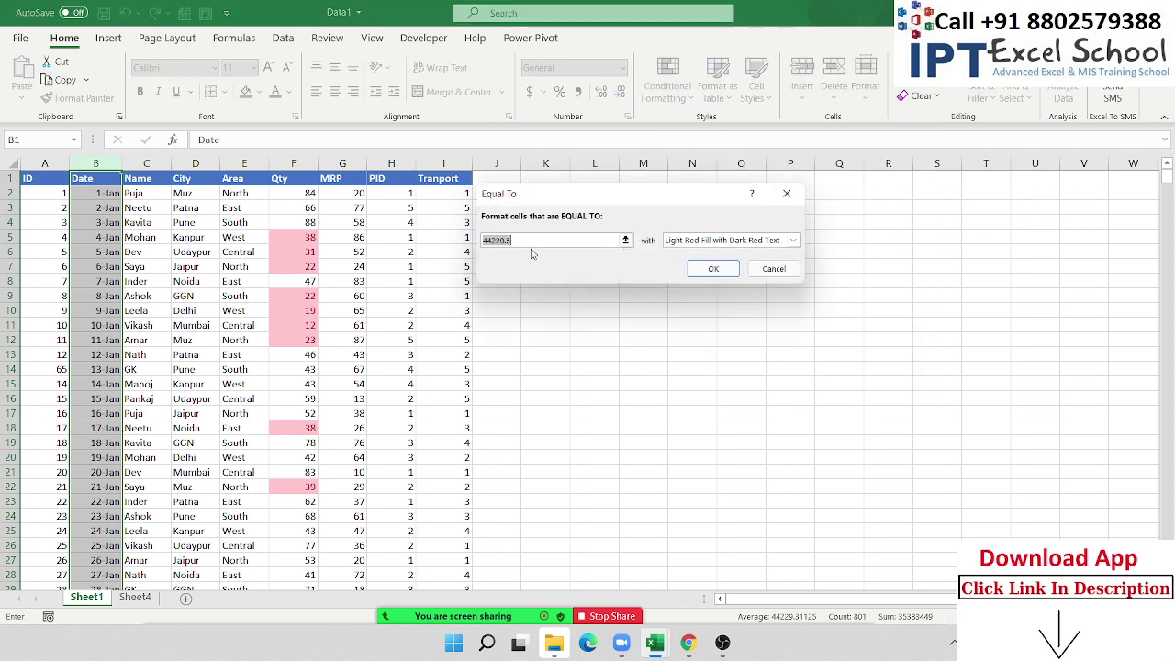
text(3)
key(BackSpace)
text(1/3/)
text(2020)
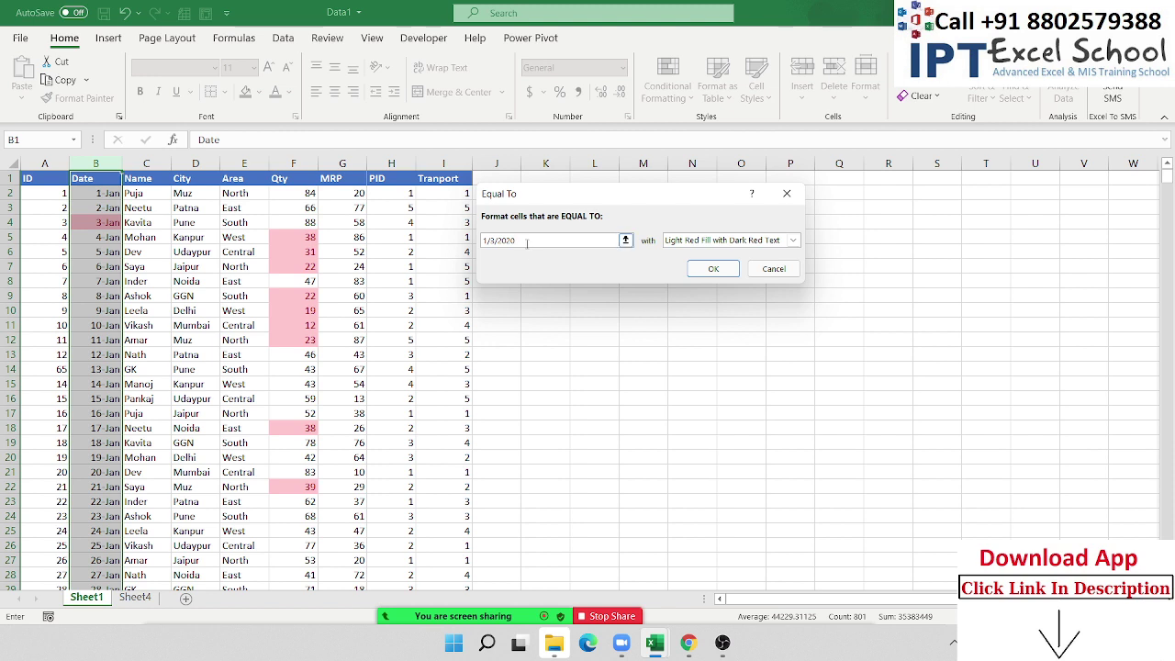
drag(615, 240, 442, 242)
key(Escape)
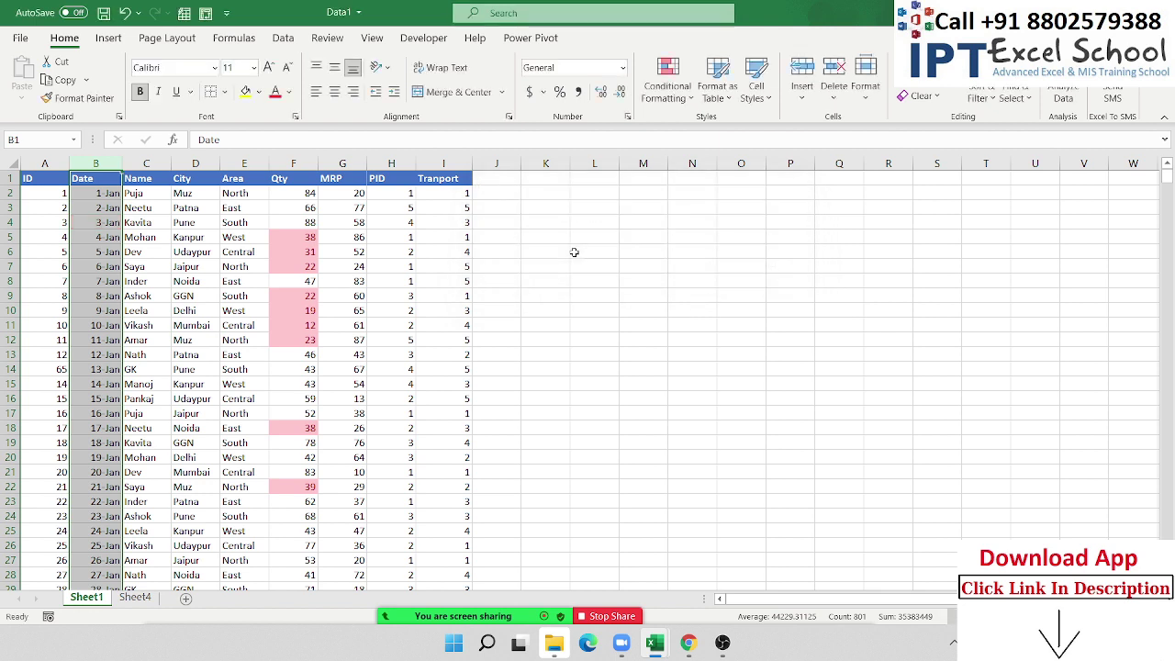
Replace Kanpur in D5 with Delhi and Noida in D10 with New Delhi, then select column D
click(657, 101)
mouse_move(724, 128)
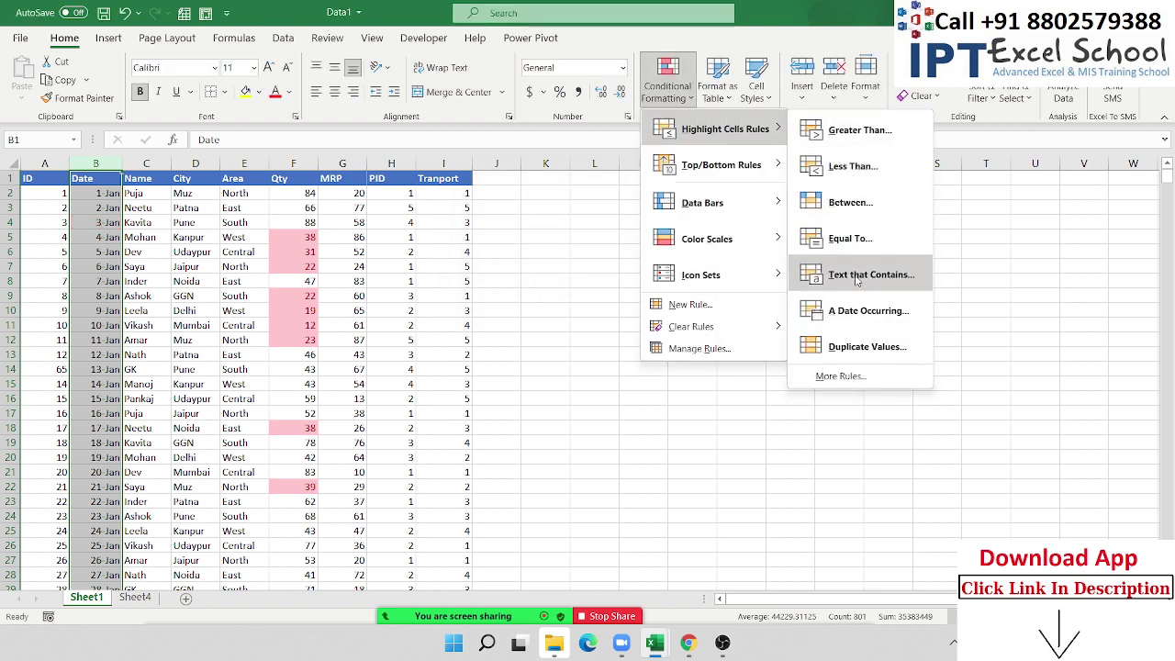
click(160, 280)
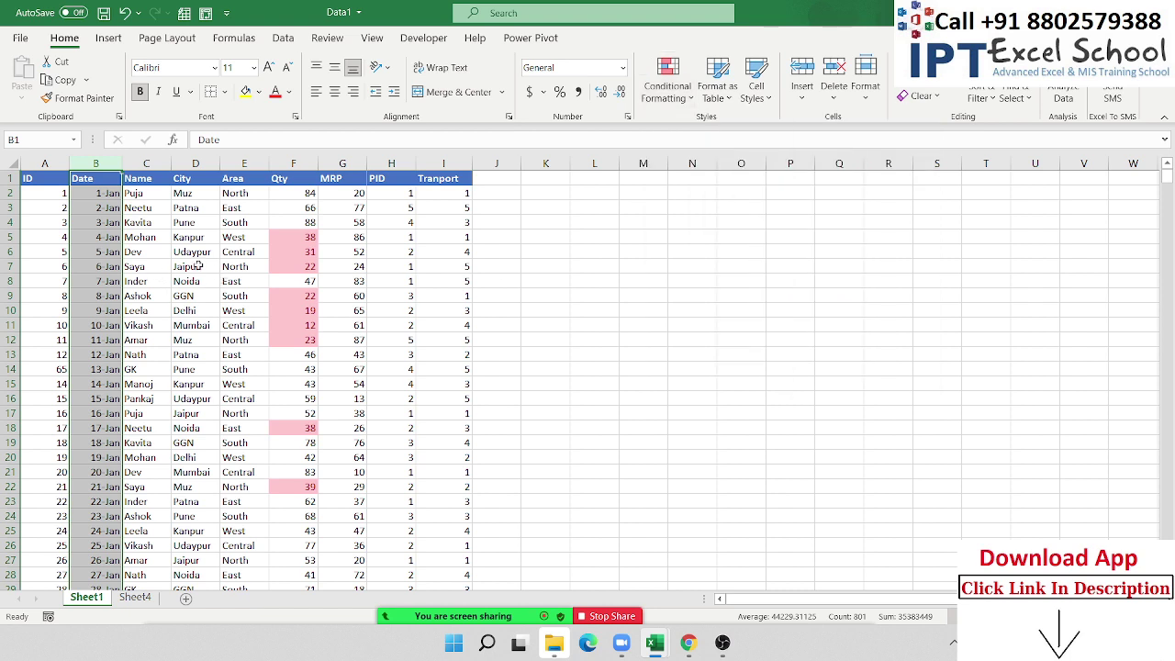
click(198, 266)
click(176, 236)
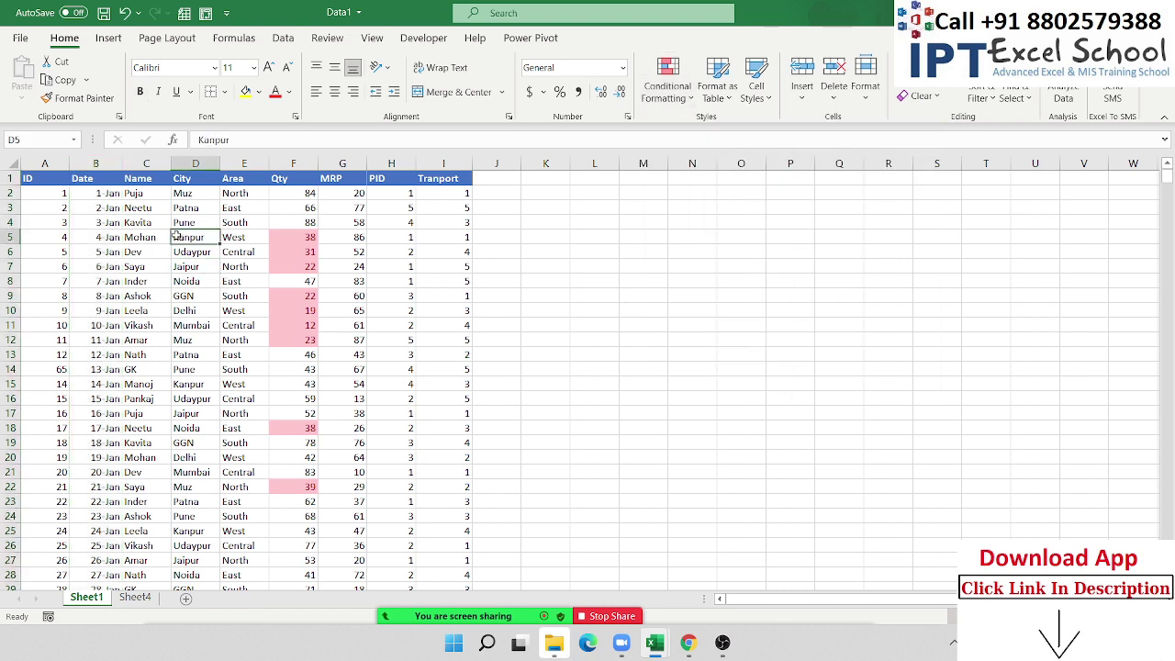
text(Delhi)
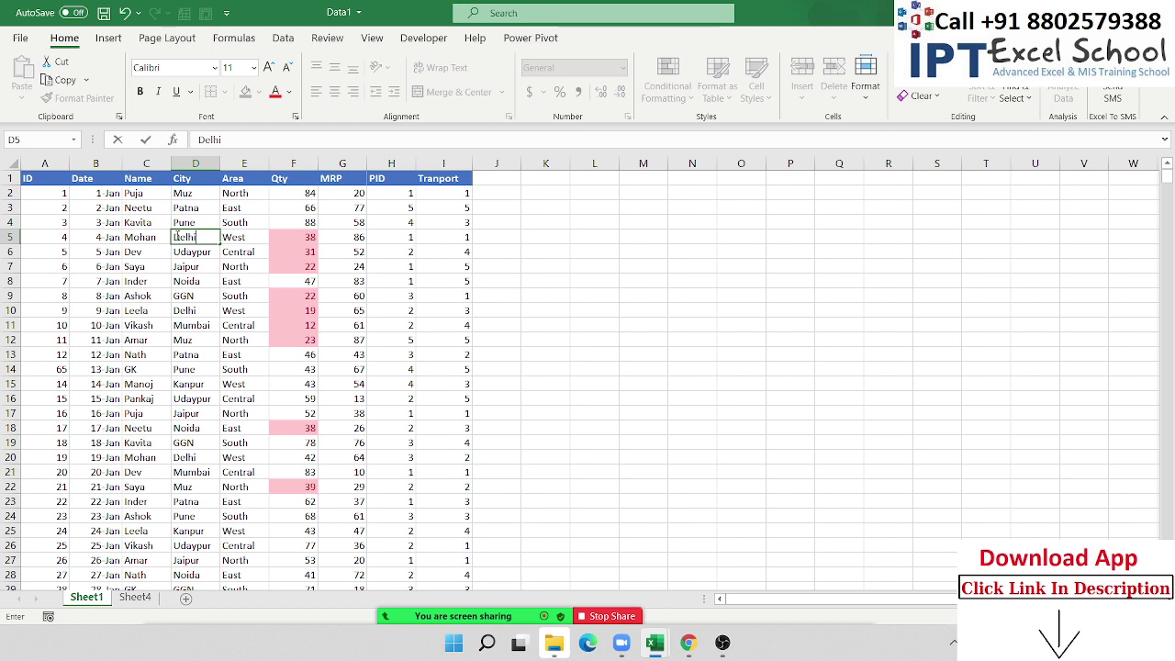
key(Return)
key(Down)
key(Down)
key(Down)
key(Down)
text(N)
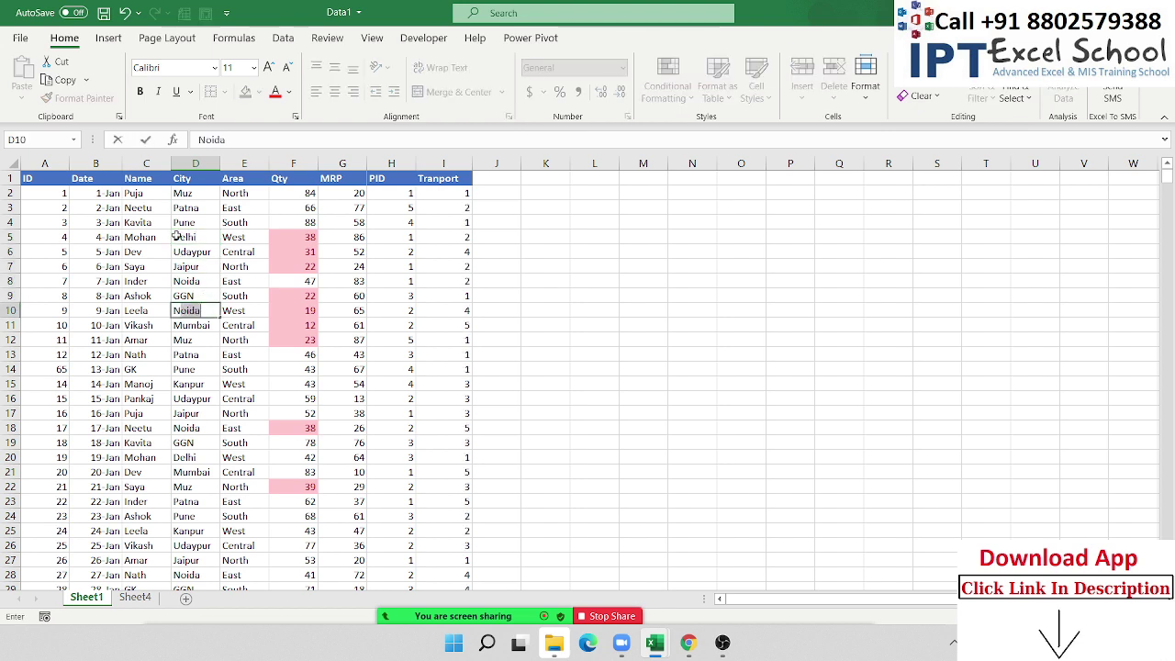
text(ew Delhi)
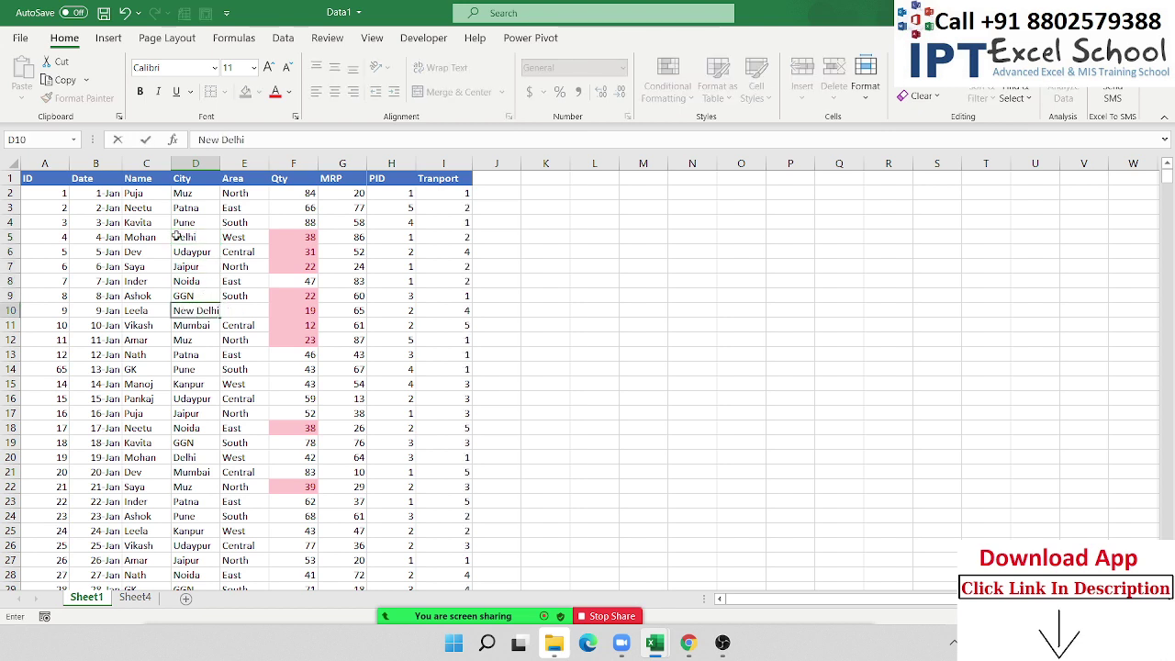
key(Return)
click(195, 164)
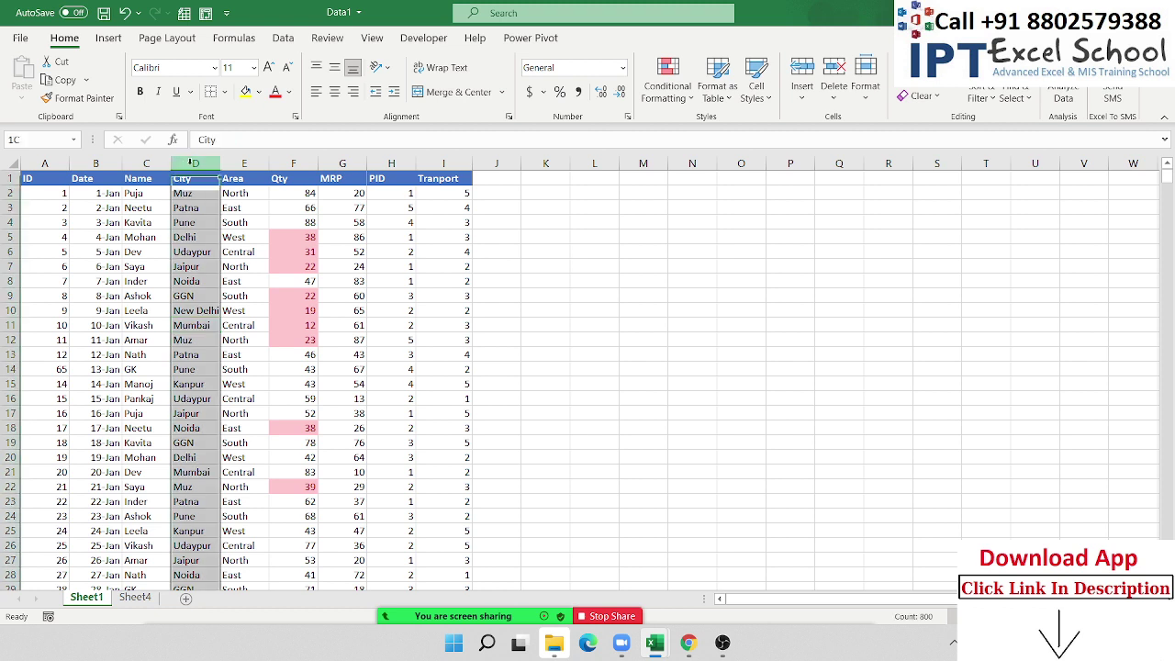
Preview an Equal To 'New Delhi' highlight on the City column without keeping it
click(667, 84)
mouse_move(680, 124)
click(827, 238)
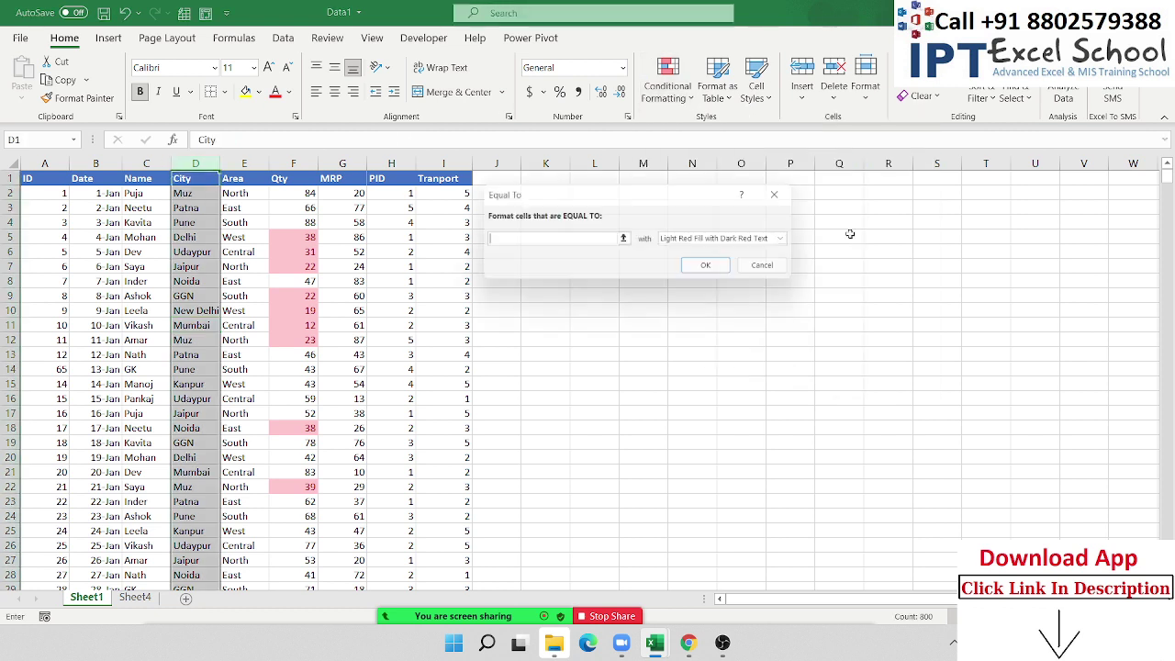
text(Delhi)
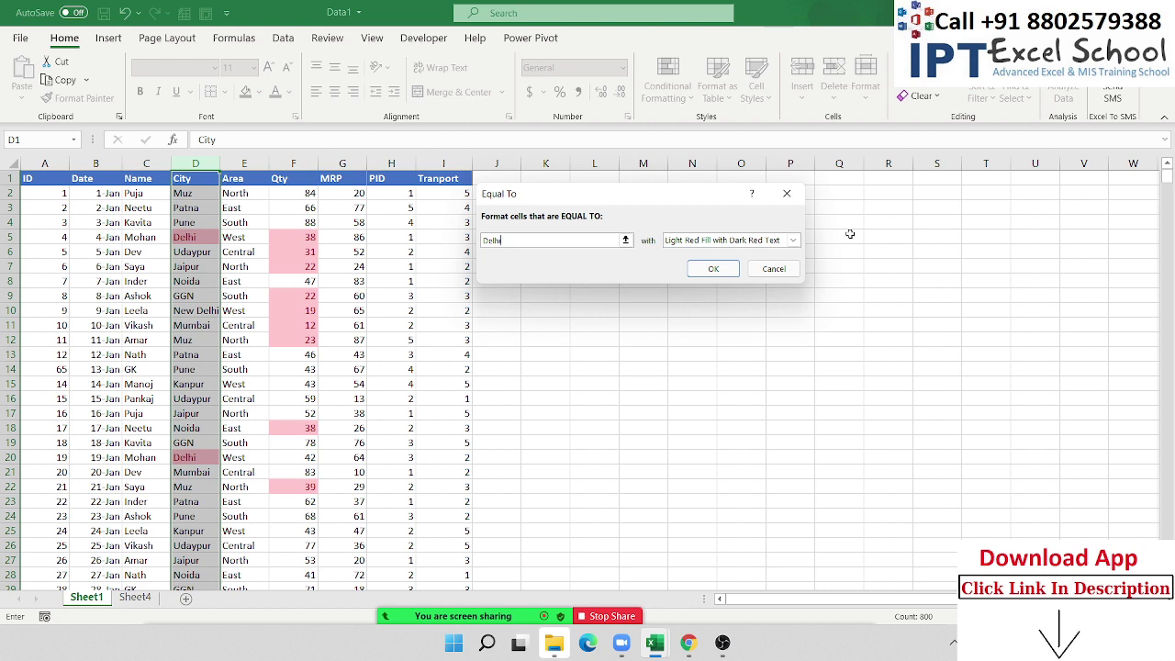
key(BackSpace)
key(BackSpace)
key(BackSpace)
key(BackSpace)
text(N)
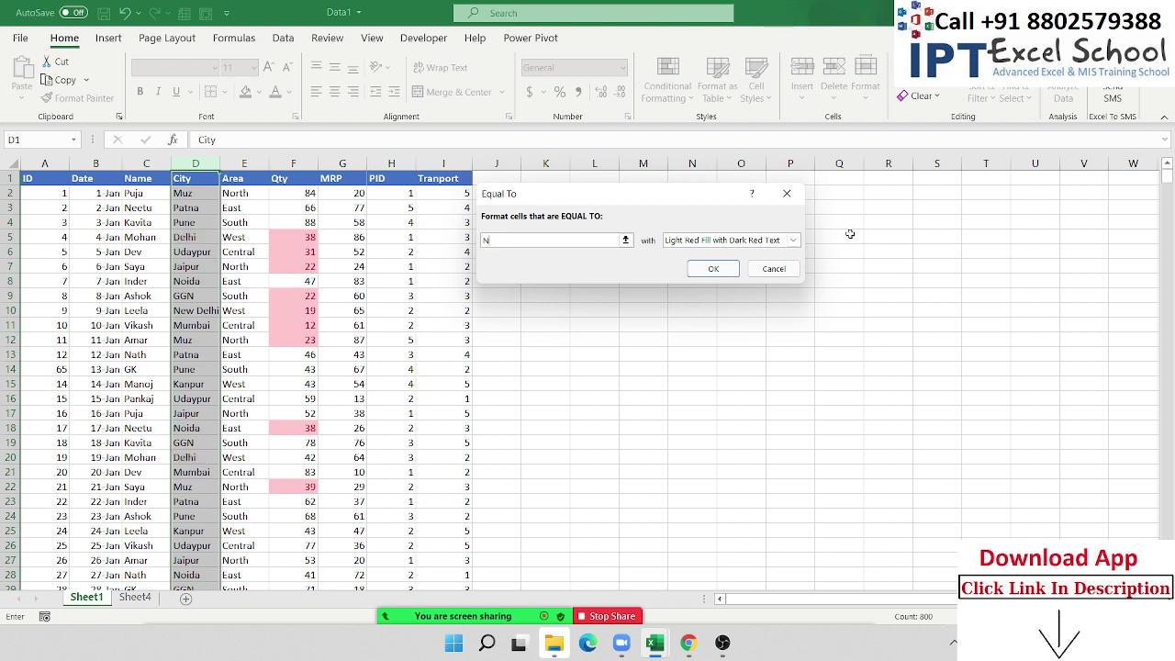
text(ew Delhi)
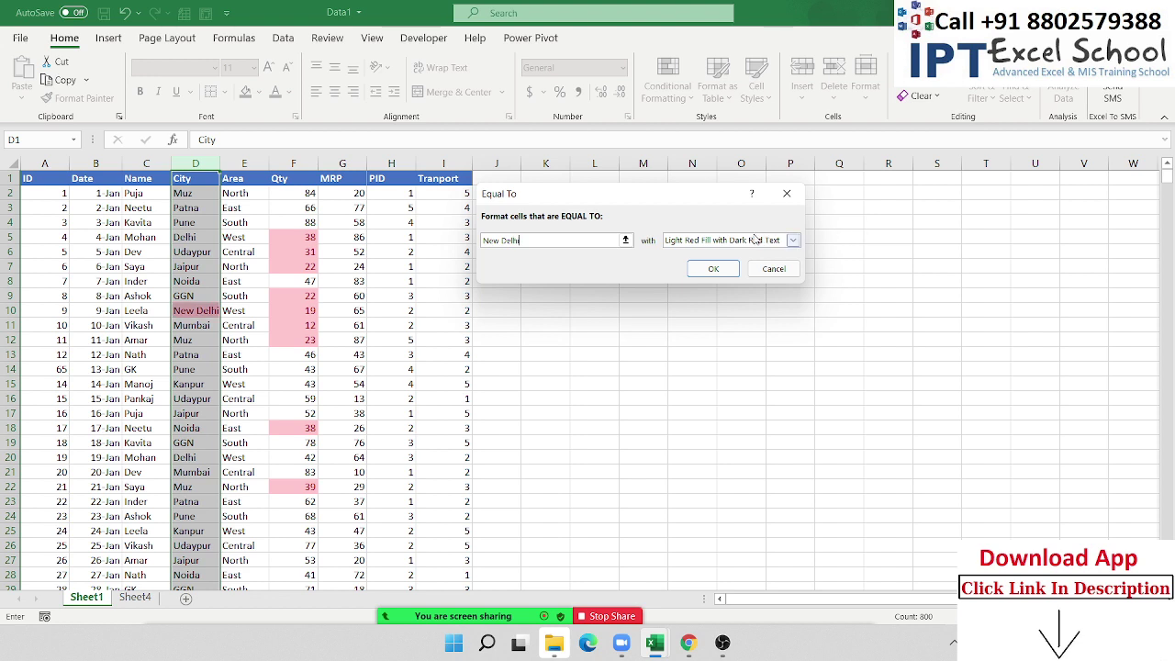
key(Return)
click(668, 87)
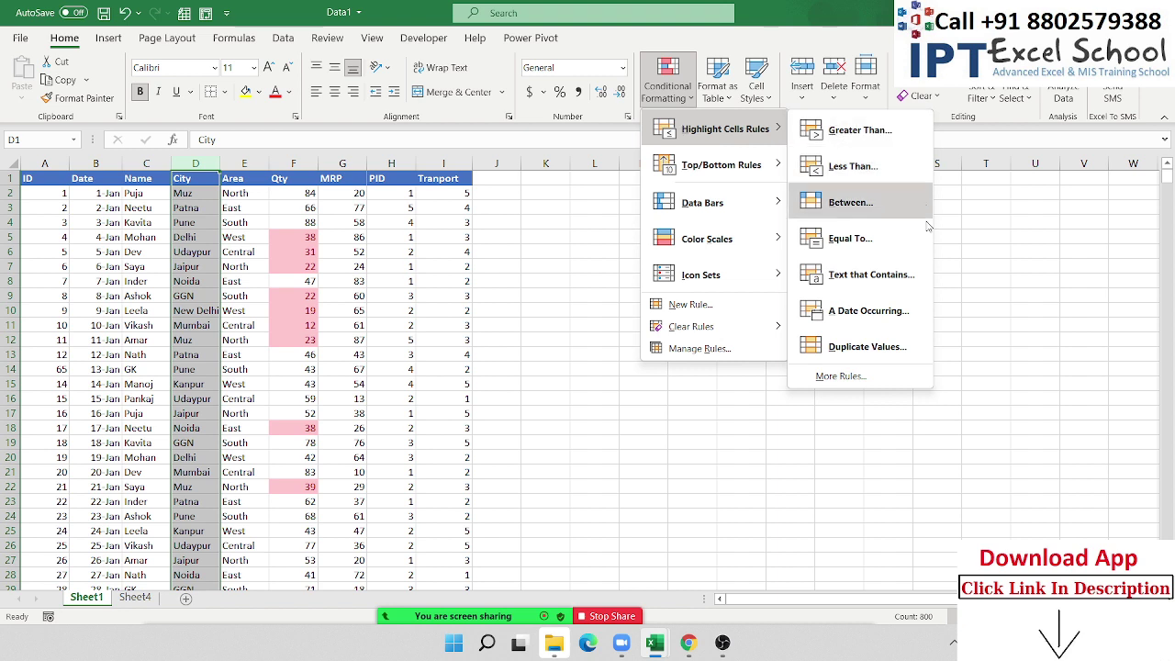
Preview a Text That Contains 'Delhi' rule on the City column, then cancel it
click(896, 268)
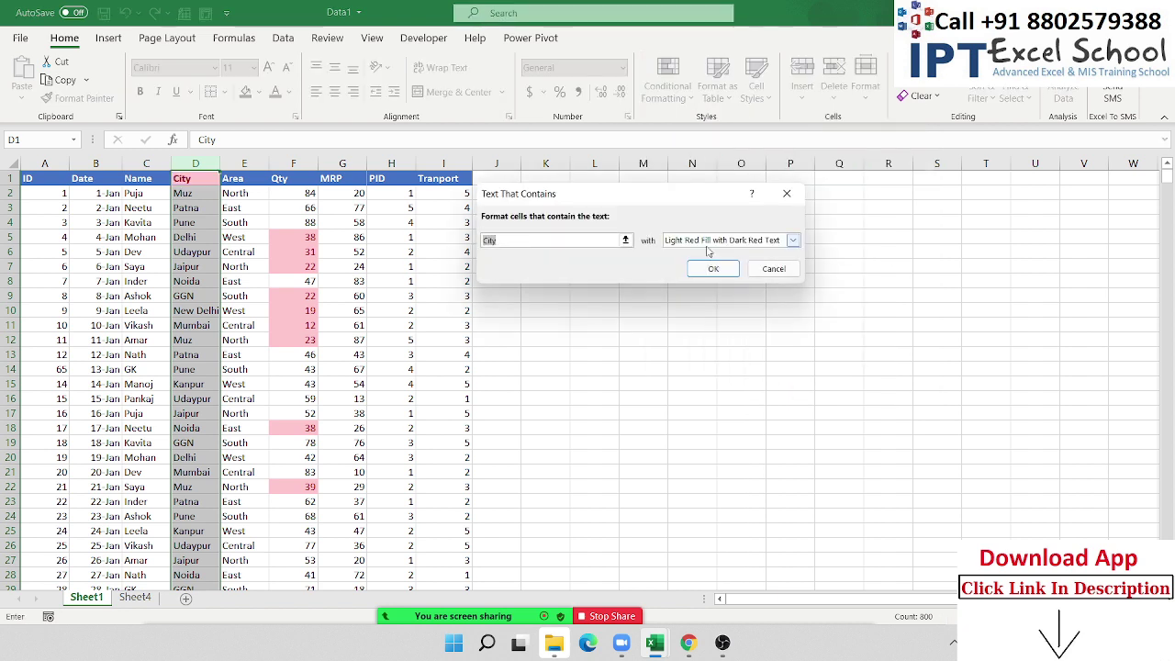
text(Delhi)
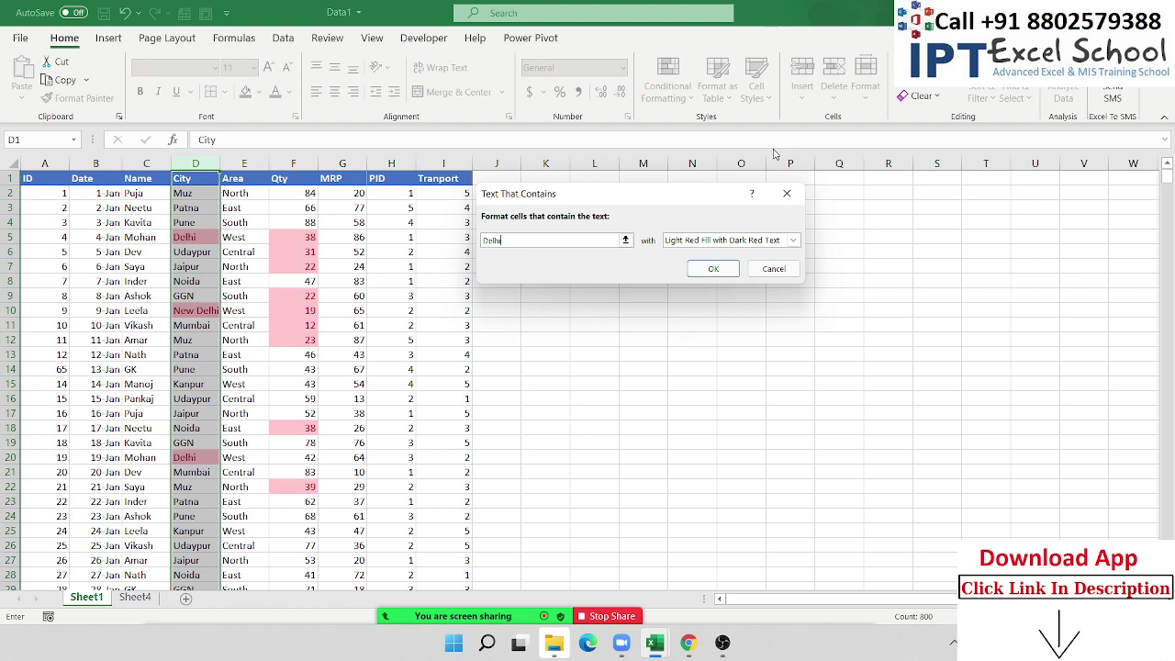
click(787, 192)
click(668, 78)
mouse_move(725, 129)
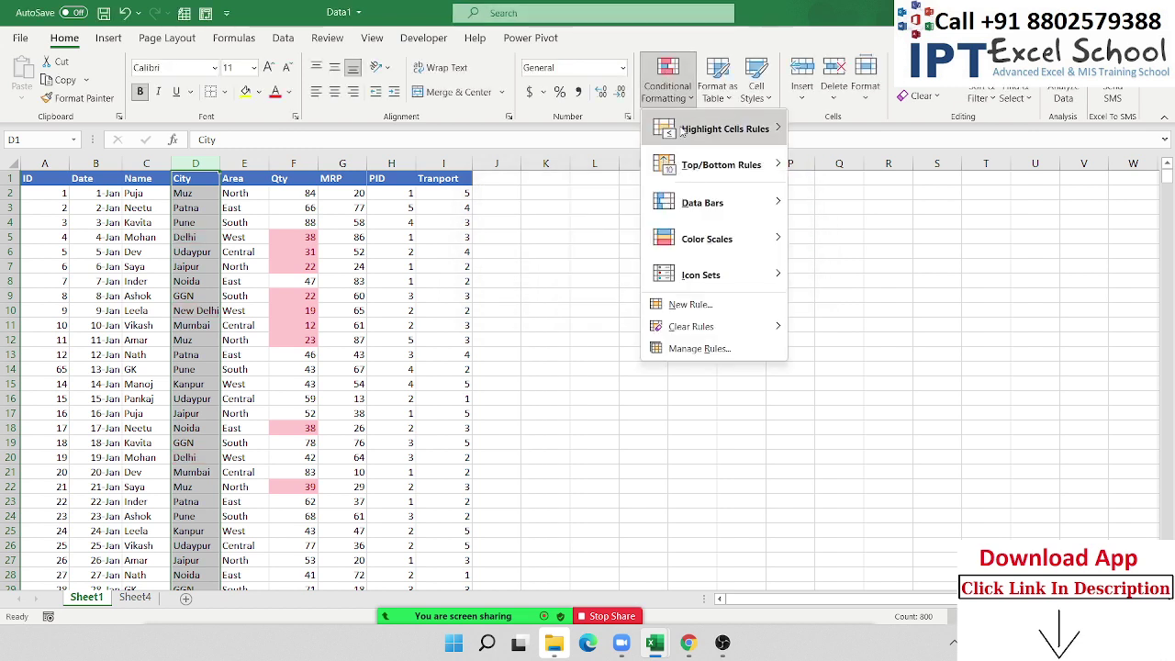
Enter 8/1 in B2 and fill the Date column down with consecutive August 2021 dates
click(99, 196)
click(98, 196)
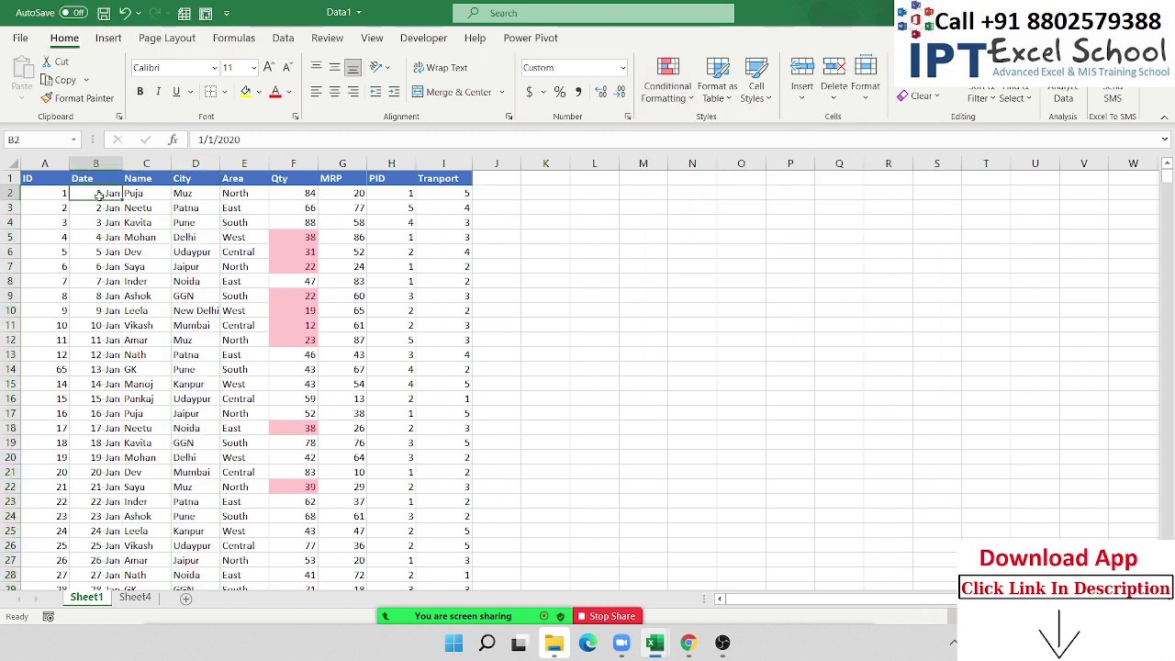
text(8/1)
key(Return)
key(Up)
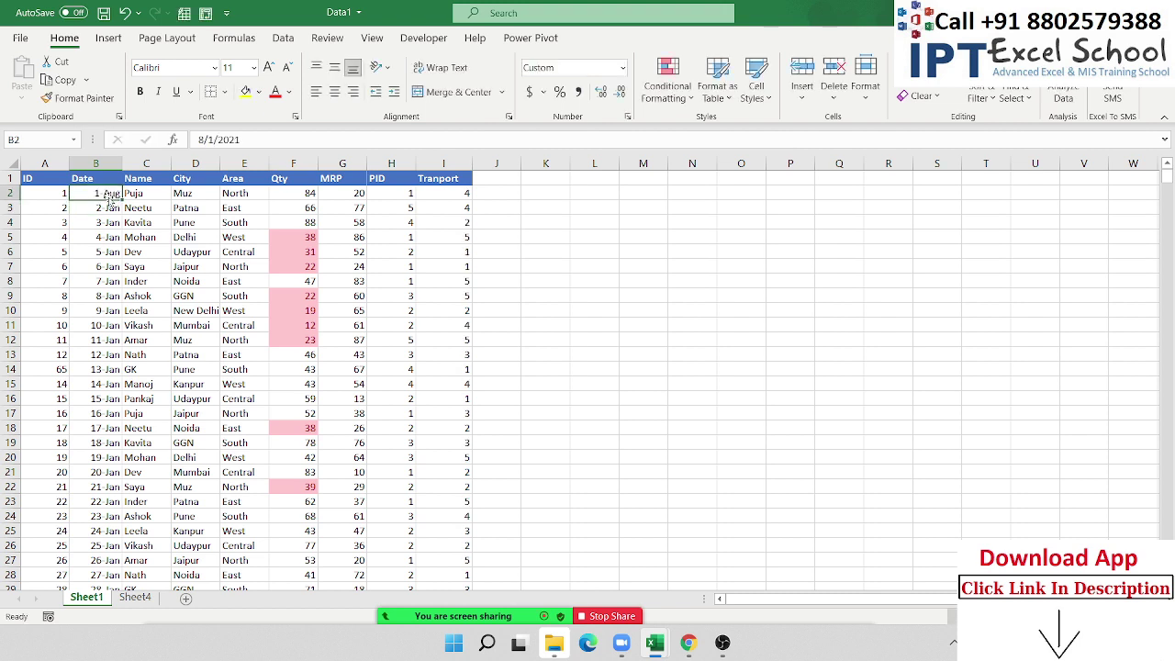
double_click(121, 200)
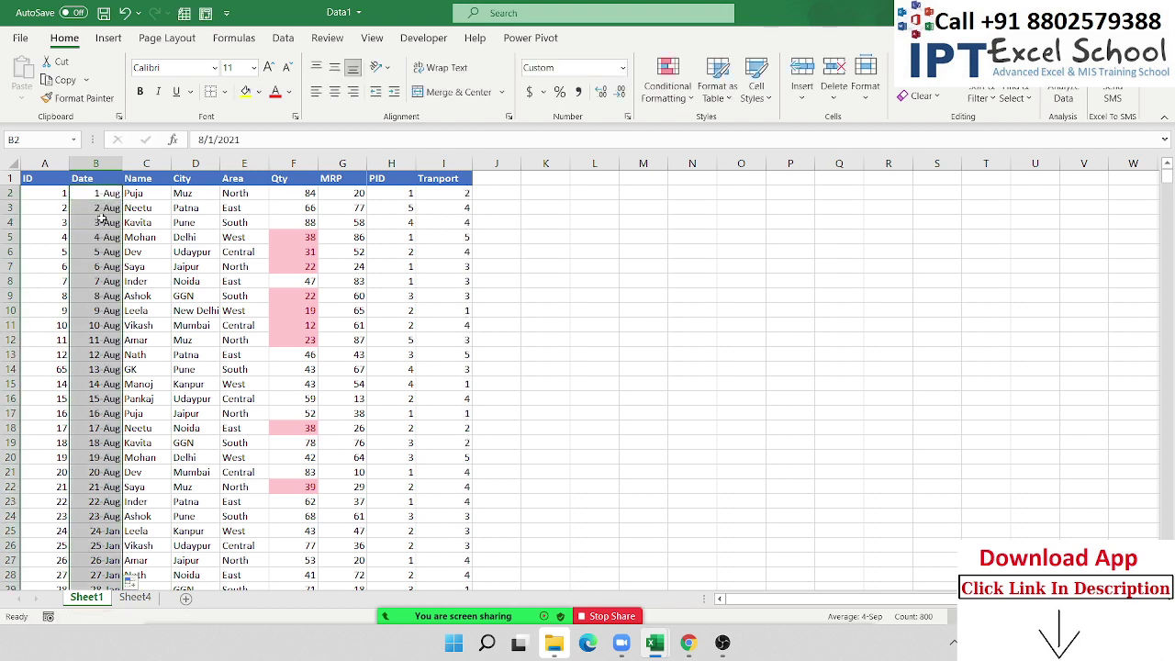
Preview an Equal To highlight for the date 8/7 without applying it
click(666, 78)
mouse_move(724, 129)
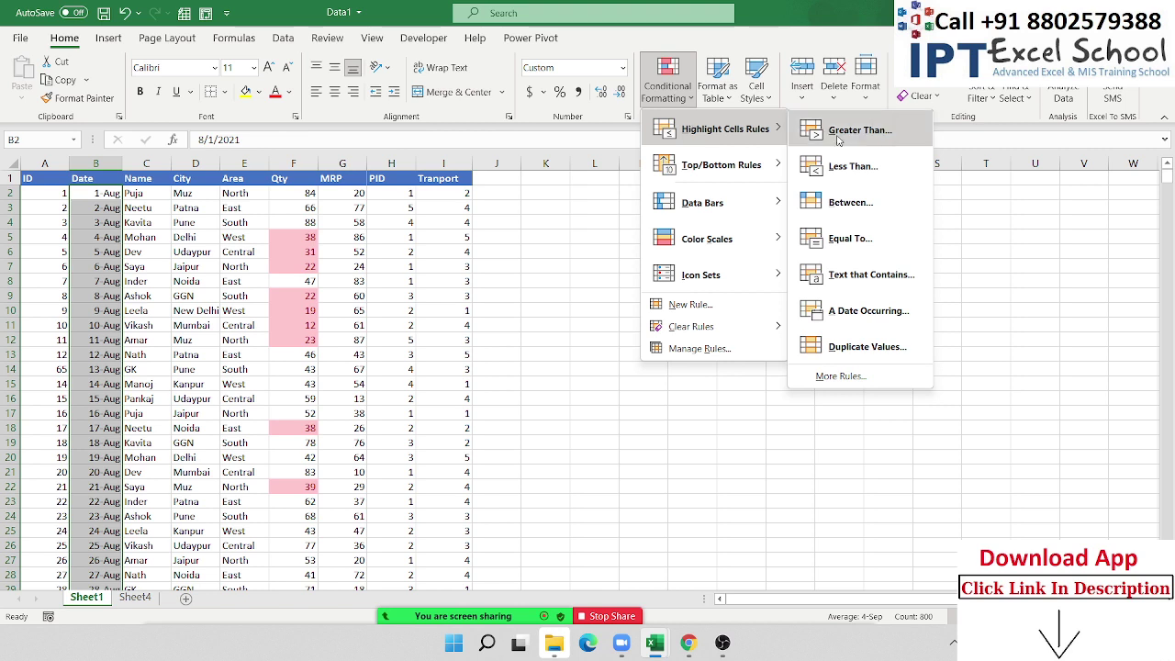
click(852, 237)
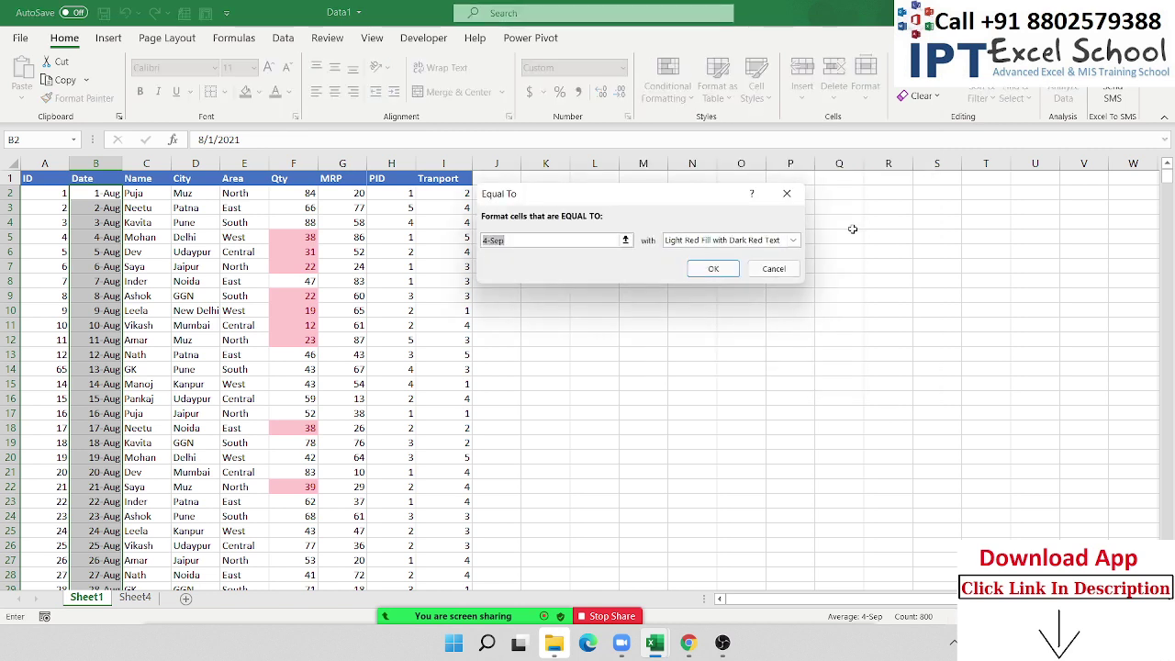
text(8/7)
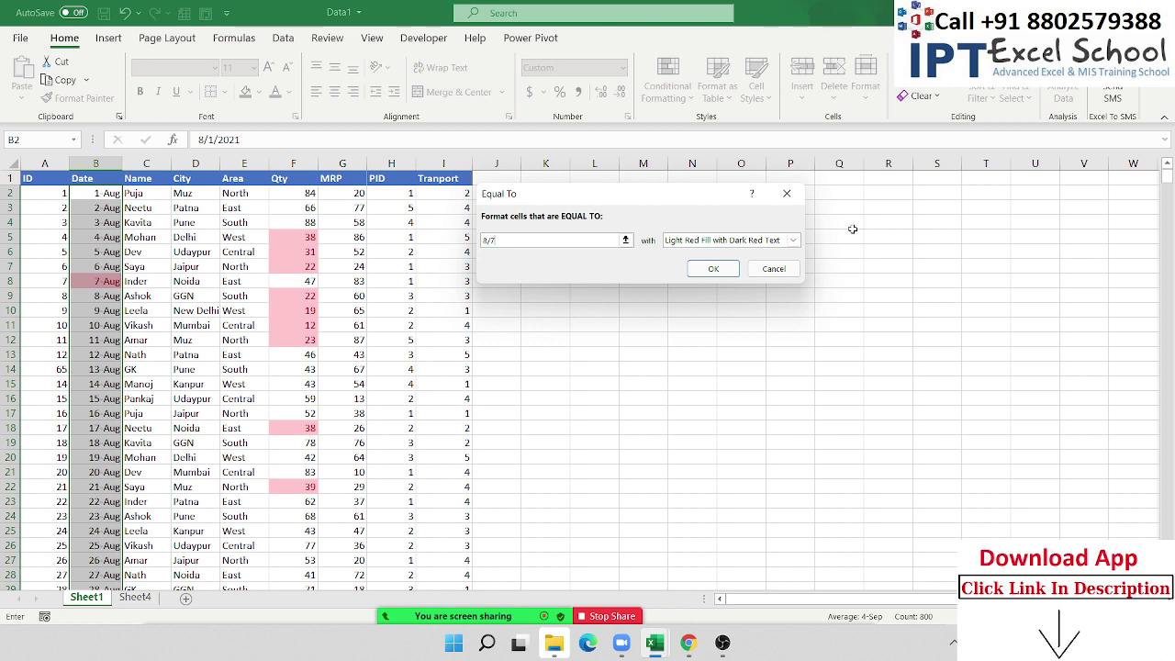
key(Escape)
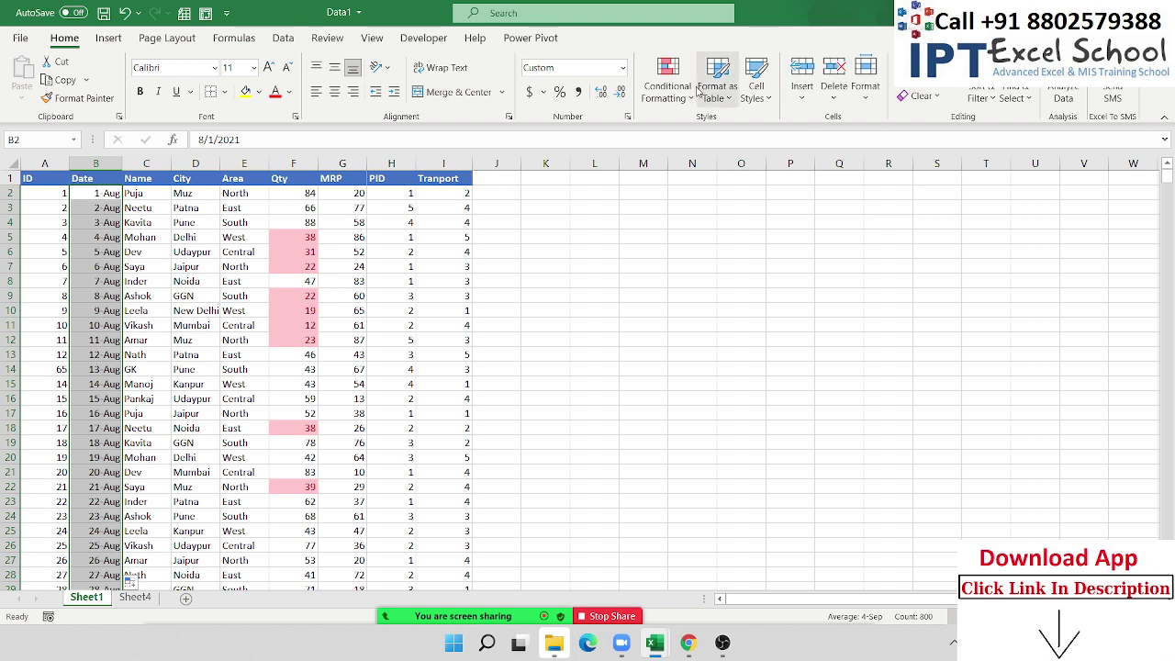
click(667, 81)
mouse_move(724, 129)
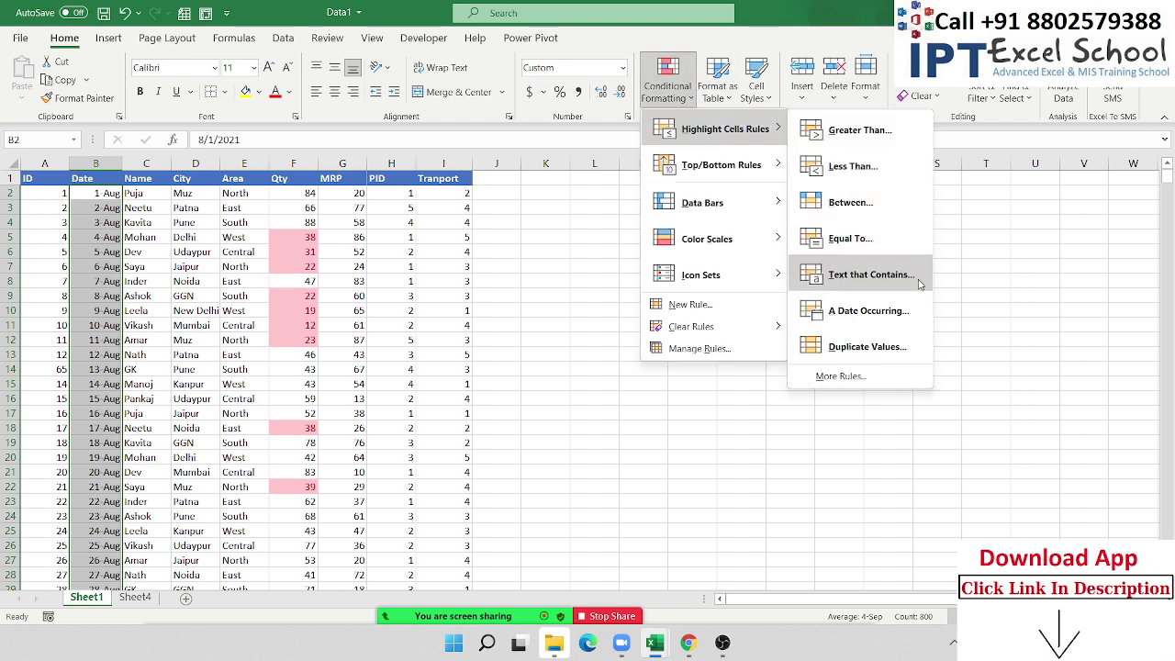
click(905, 310)
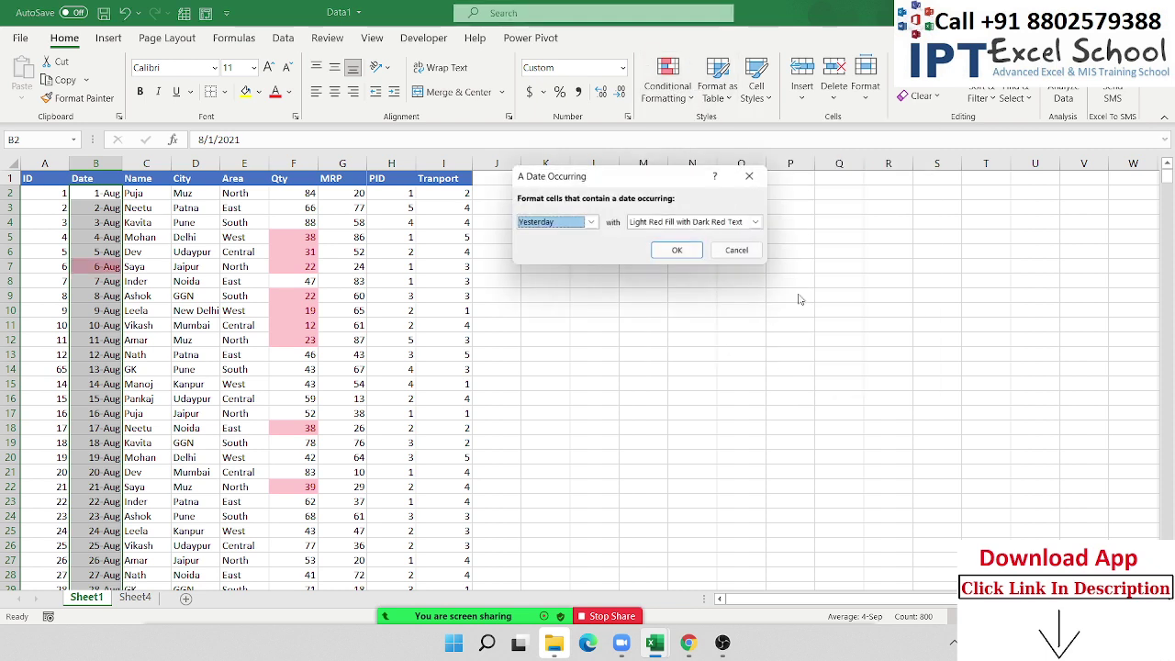
click(592, 223)
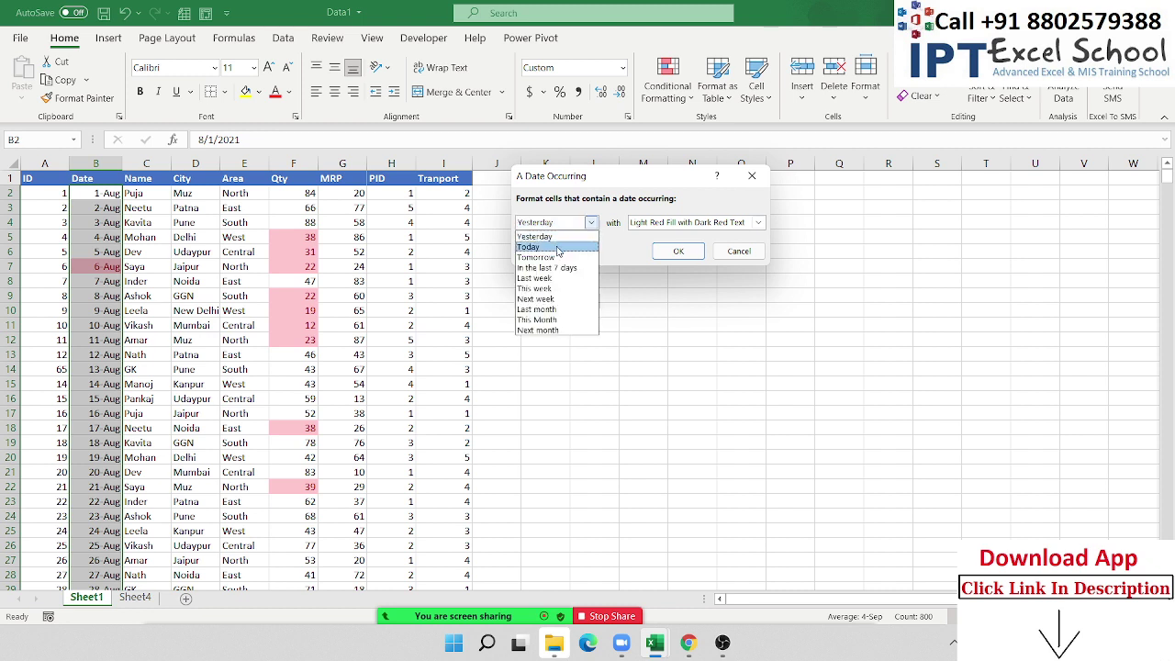
click(557, 249)
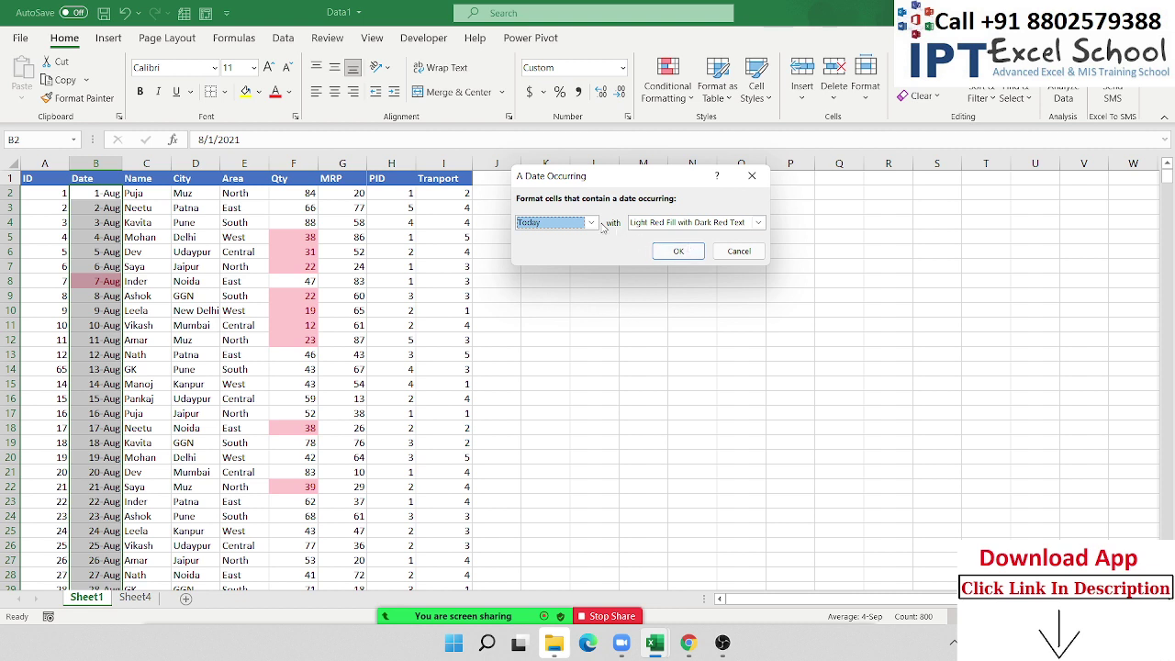
click(592, 222)
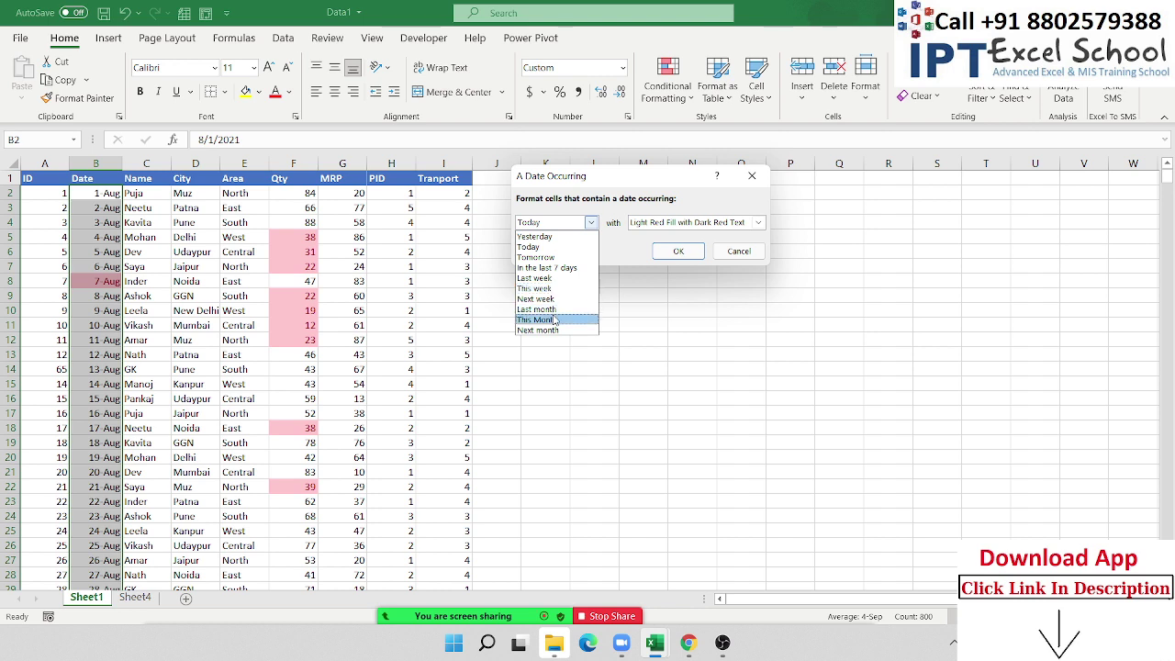
click(738, 251)
click(751, 253)
Select MRP cells G2:G20, preview Duplicate Values and cancel, then extend the selection to G27
click(751, 254)
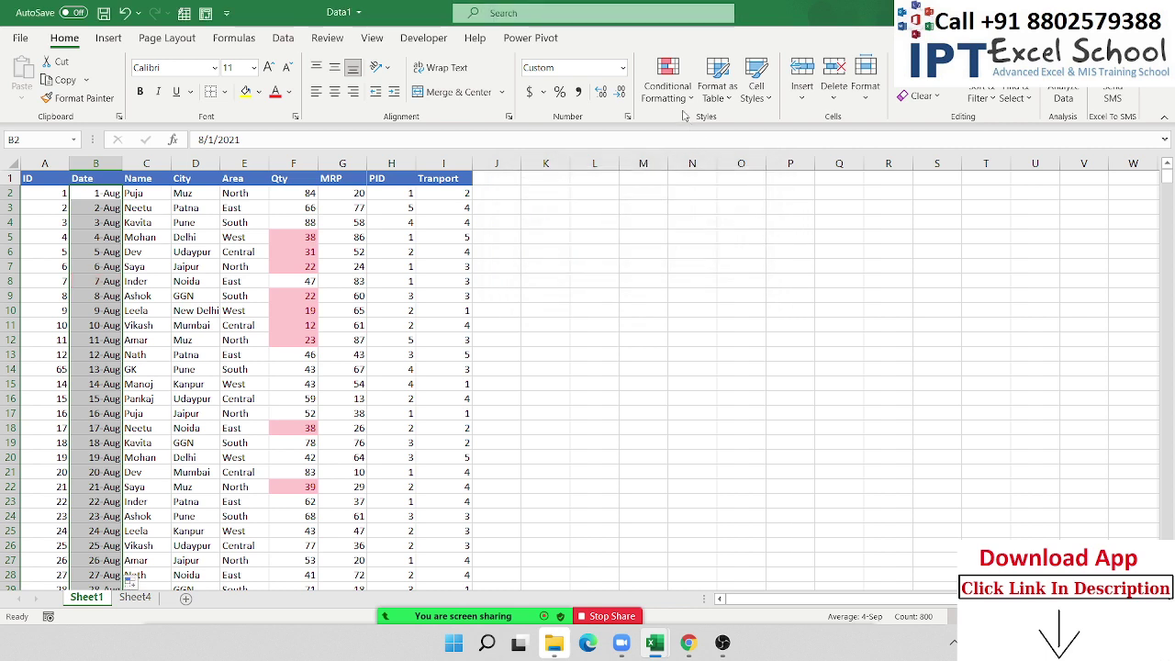
drag(365, 194, 336, 448)
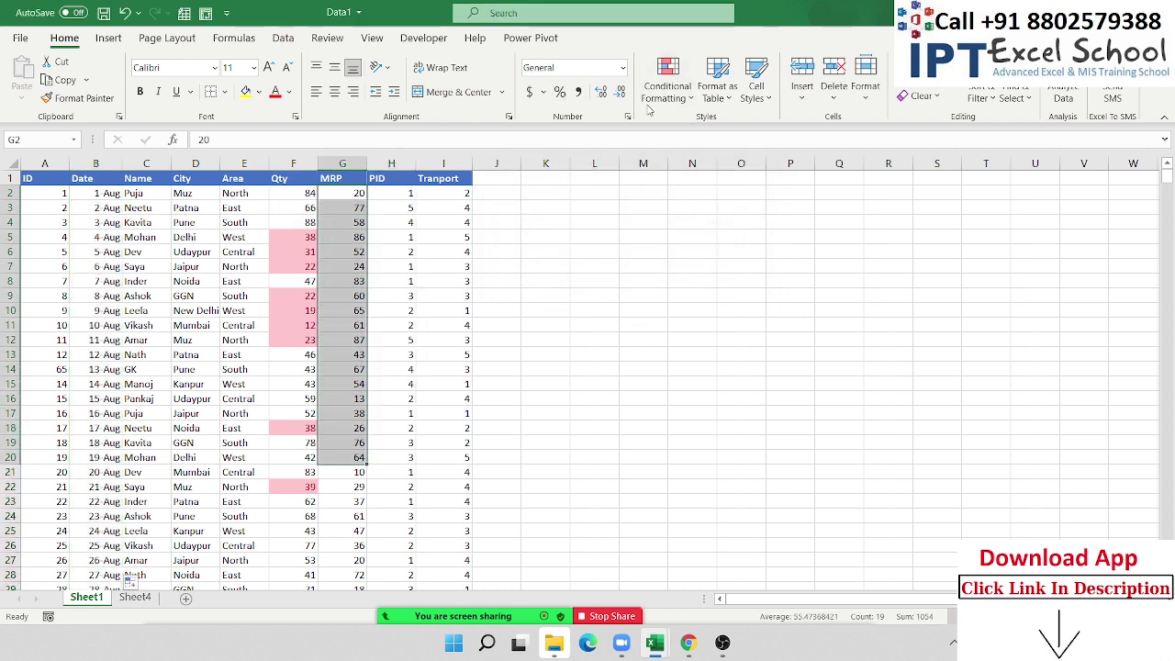
click(667, 81)
mouse_move(712, 129)
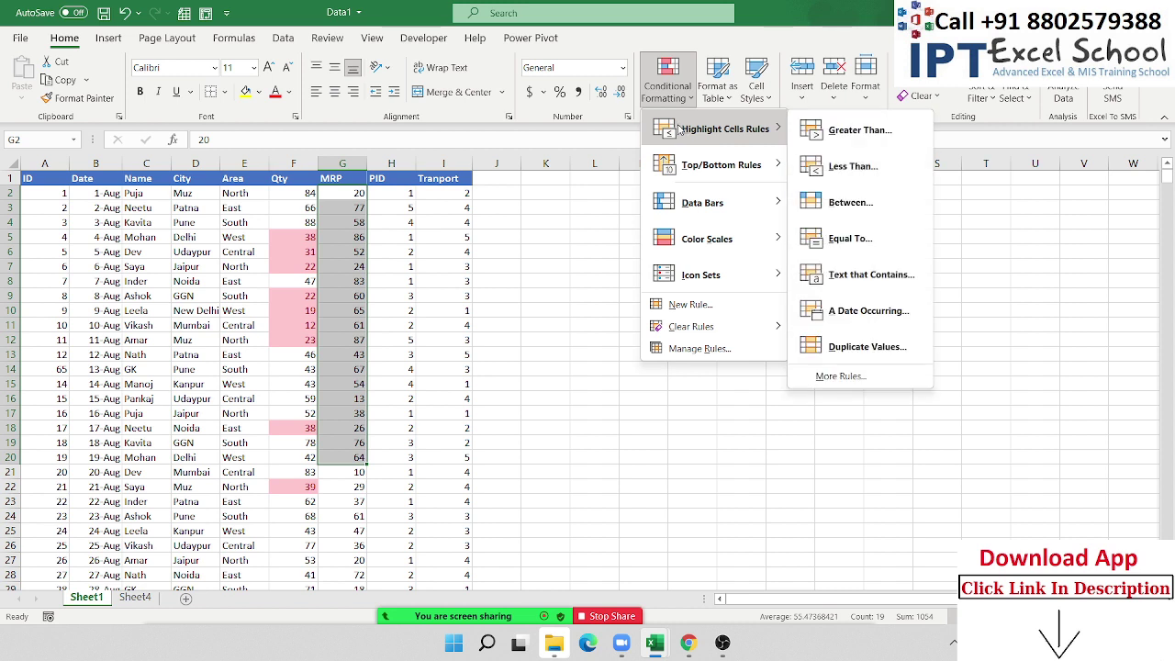
click(898, 349)
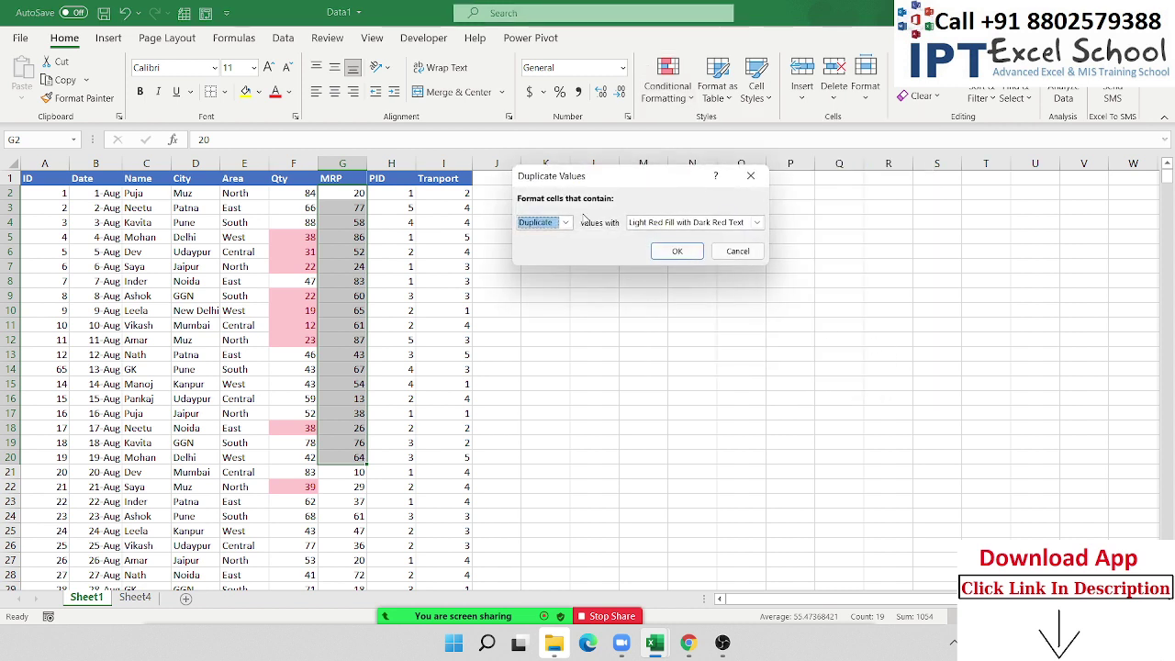
click(718, 257)
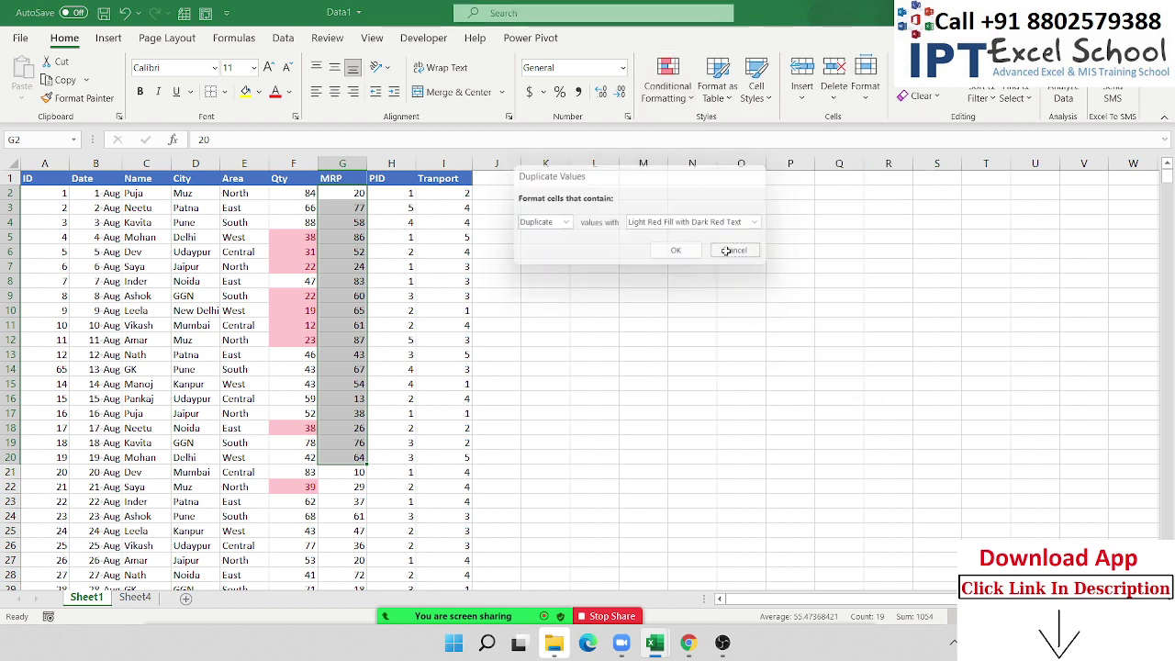
shift+click(354, 560)
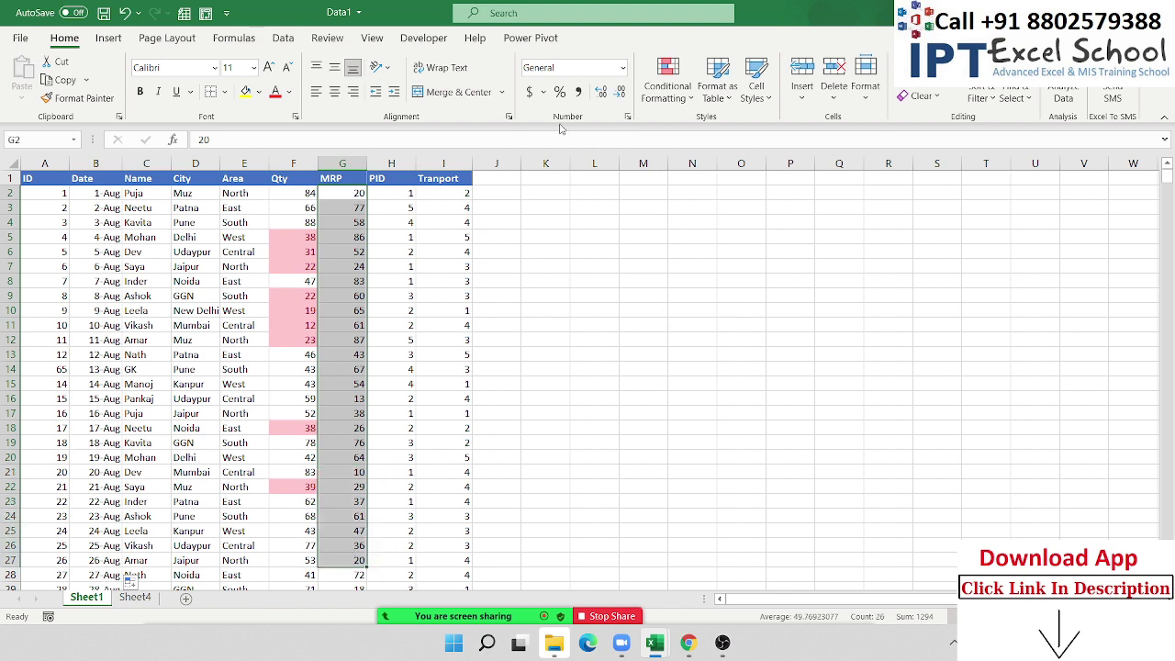
click(665, 98)
mouse_move(724, 129)
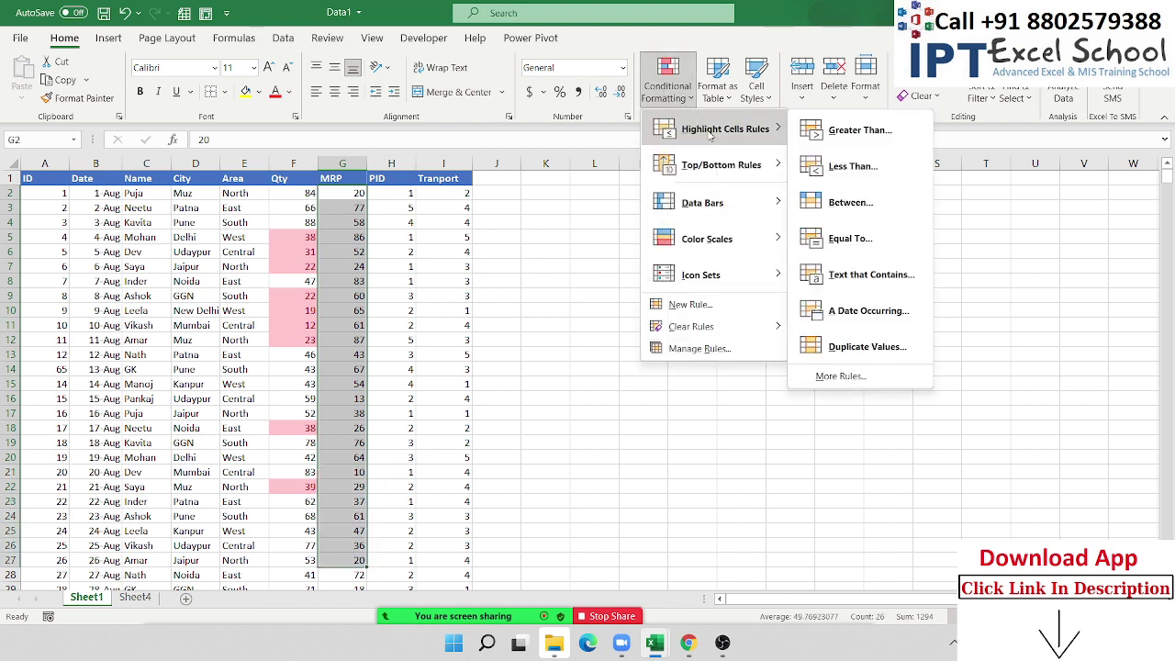
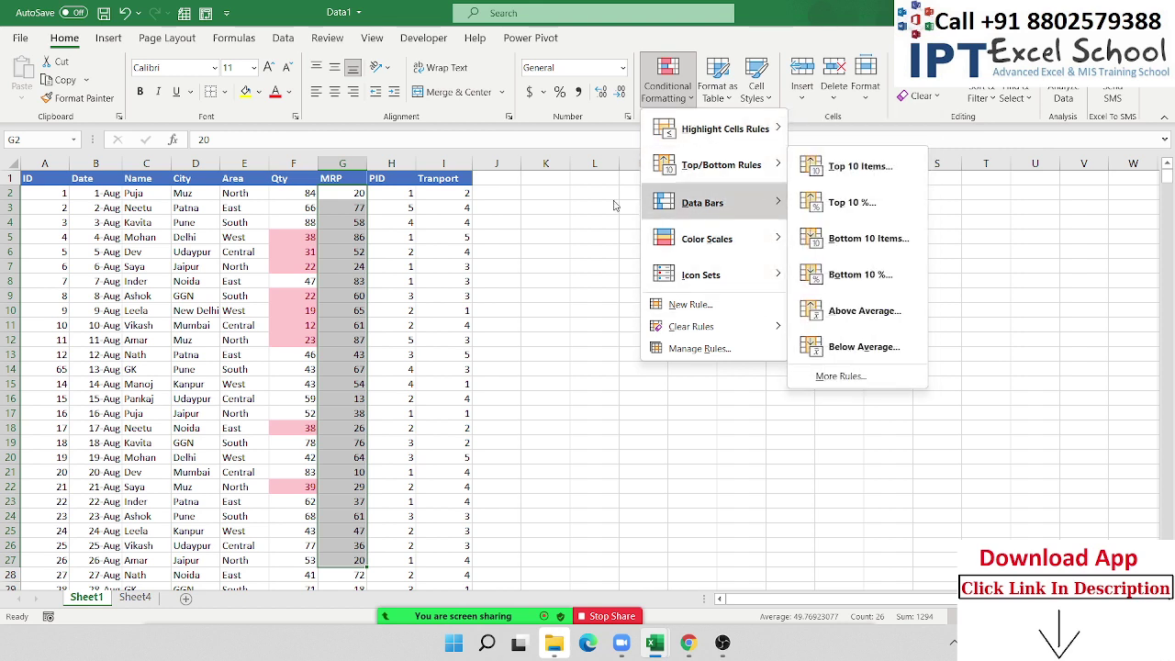
Preview Top 10 highlighting and data bars on the MRP values, then dismiss them unapplied
click(863, 166)
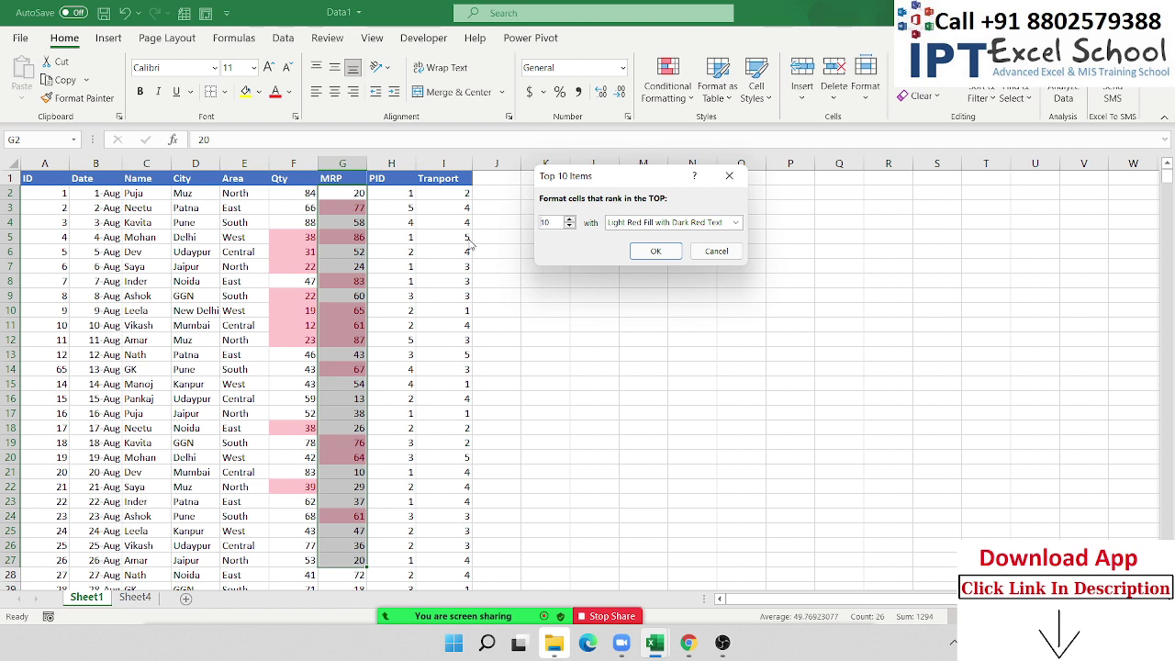
click(712, 253)
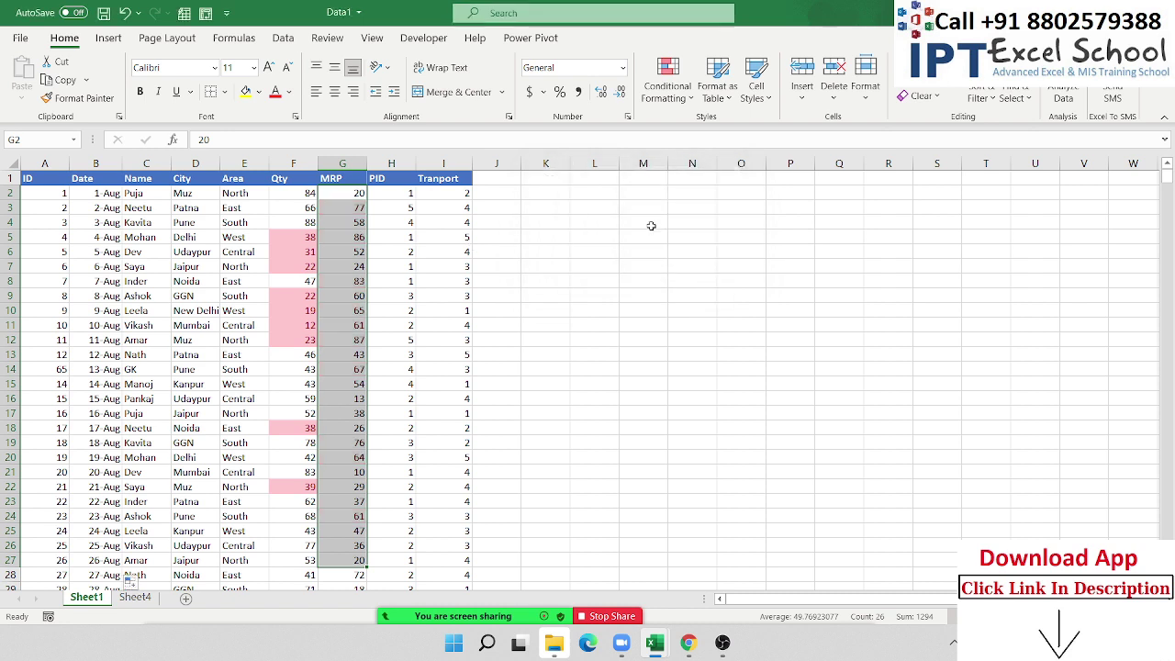
click(653, 83)
mouse_move(712, 165)
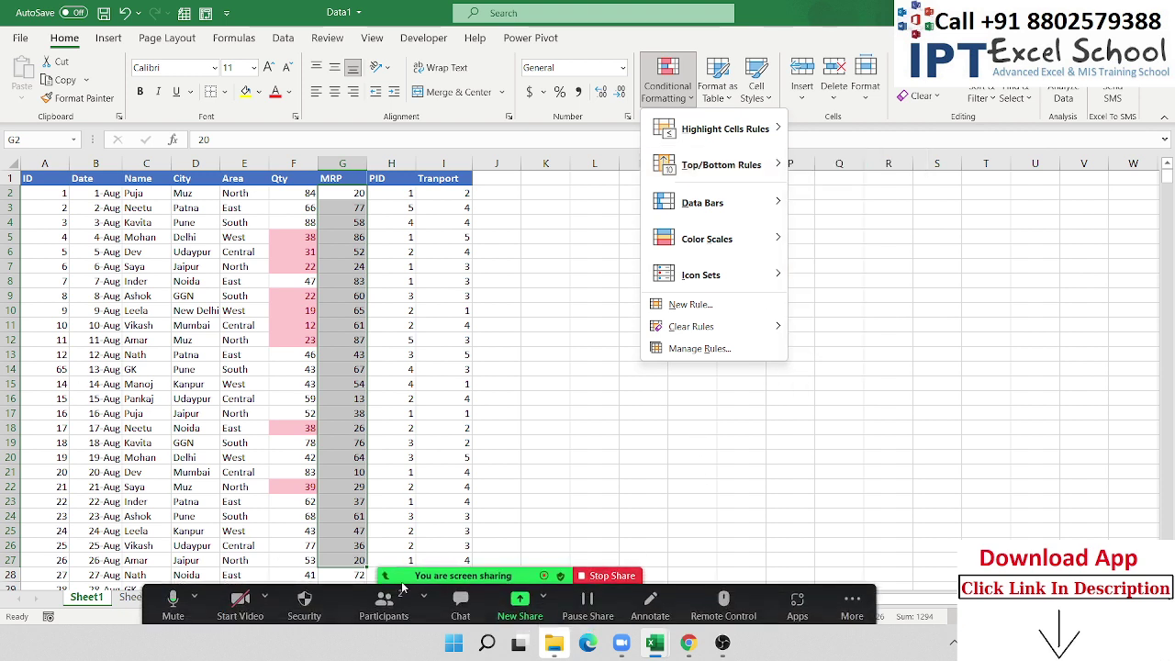
click(387, 580)
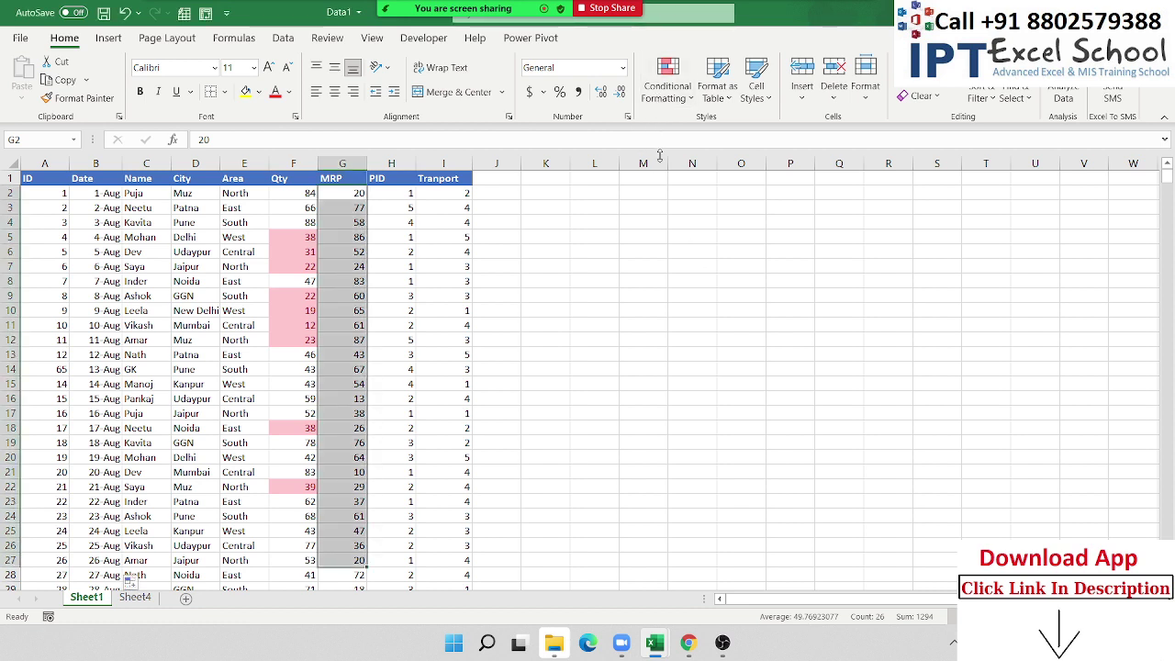
click(665, 92)
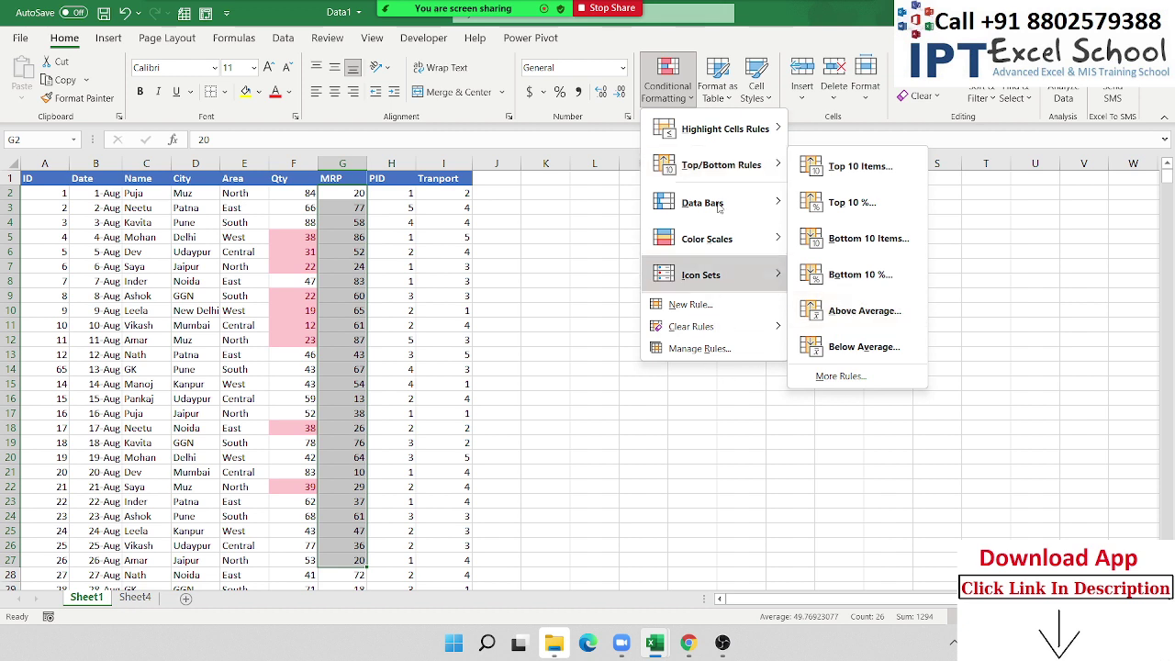
mouse_move(707, 203)
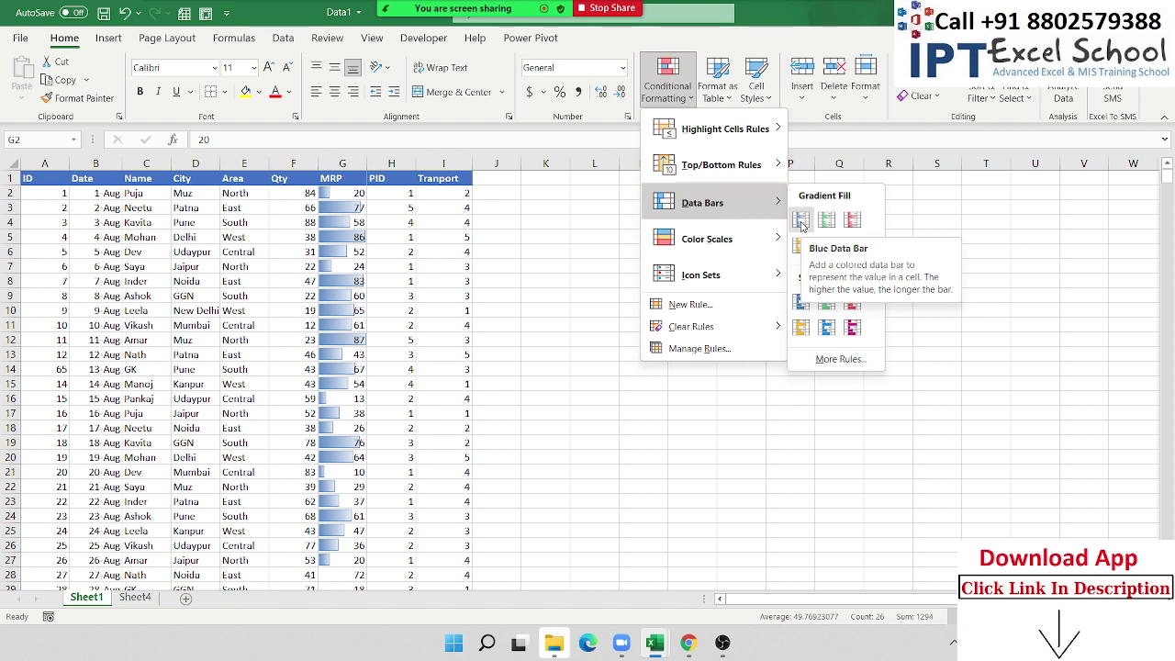
key(Escape)
key(Escape)
Apply Blue Data Bar gradient fill to the entire MRP column G
click(330, 234)
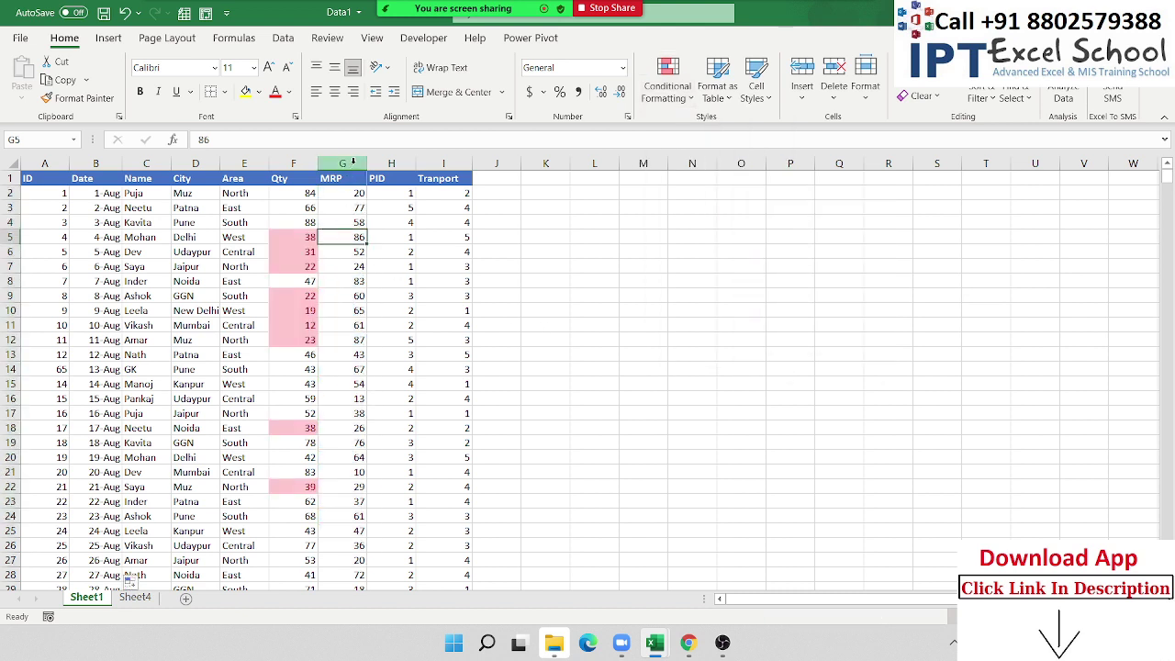
click(352, 161)
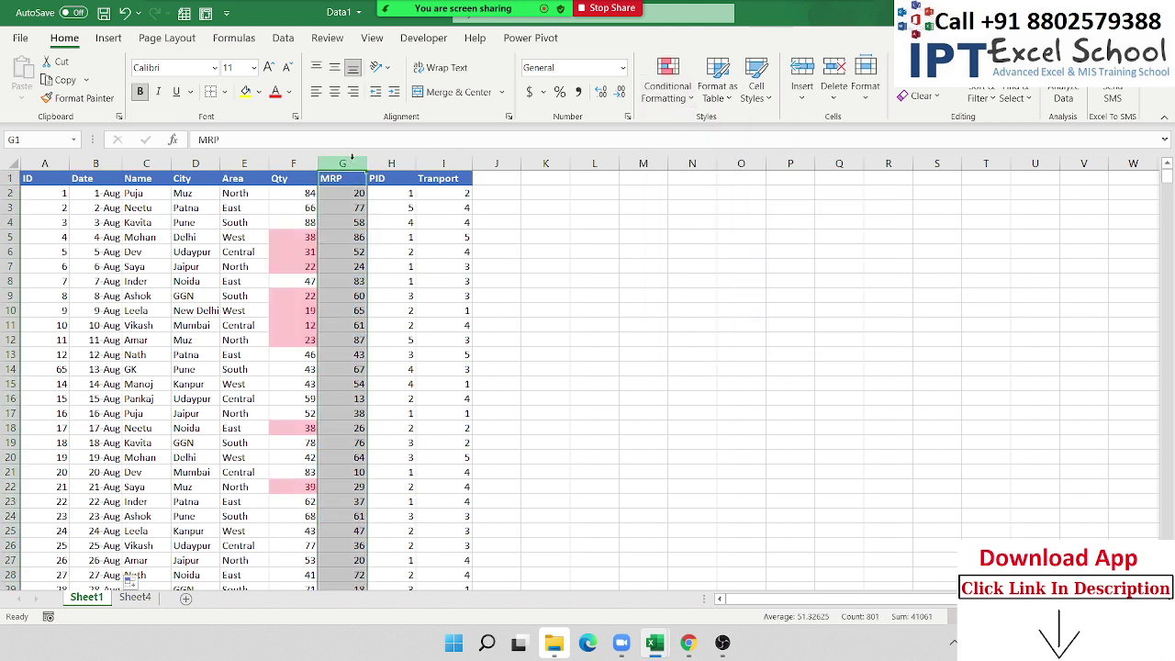
click(663, 92)
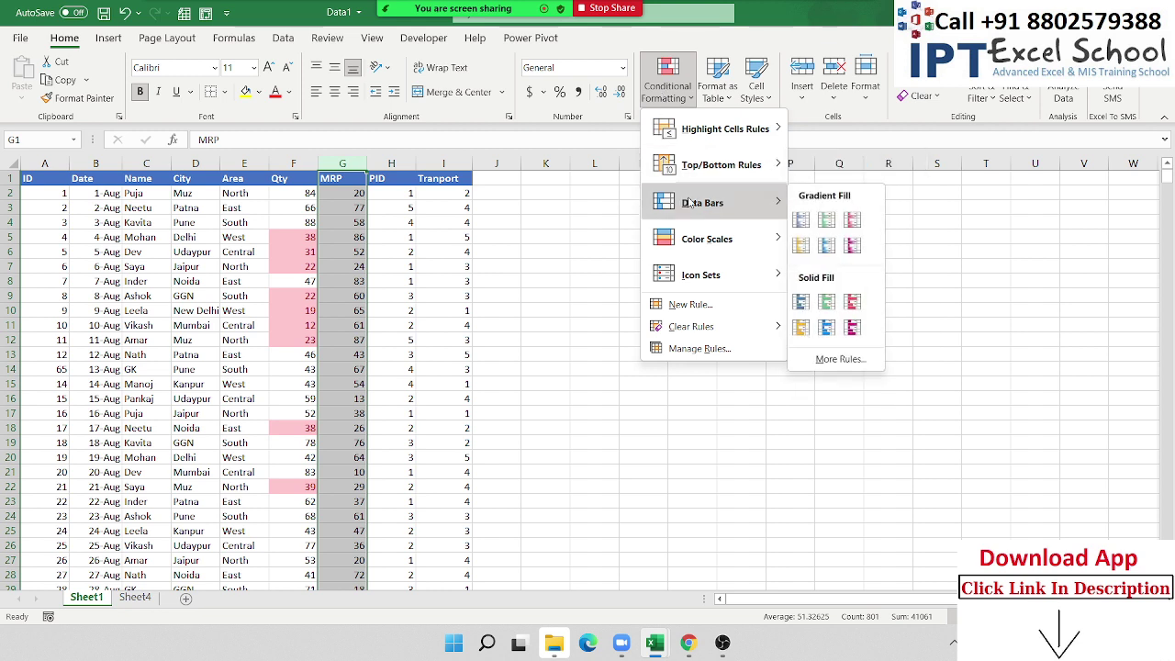
click(796, 219)
Compare the data bar lengths for the MRP values 20, 77 and 86
click(445, 223)
click(332, 193)
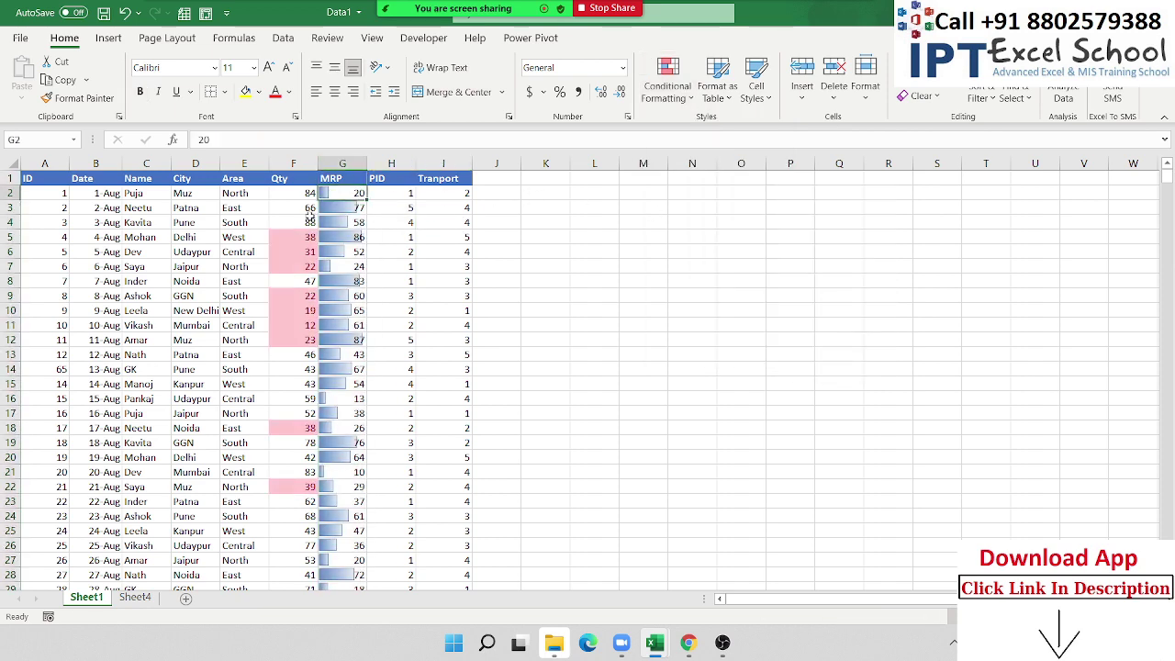
click(340, 208)
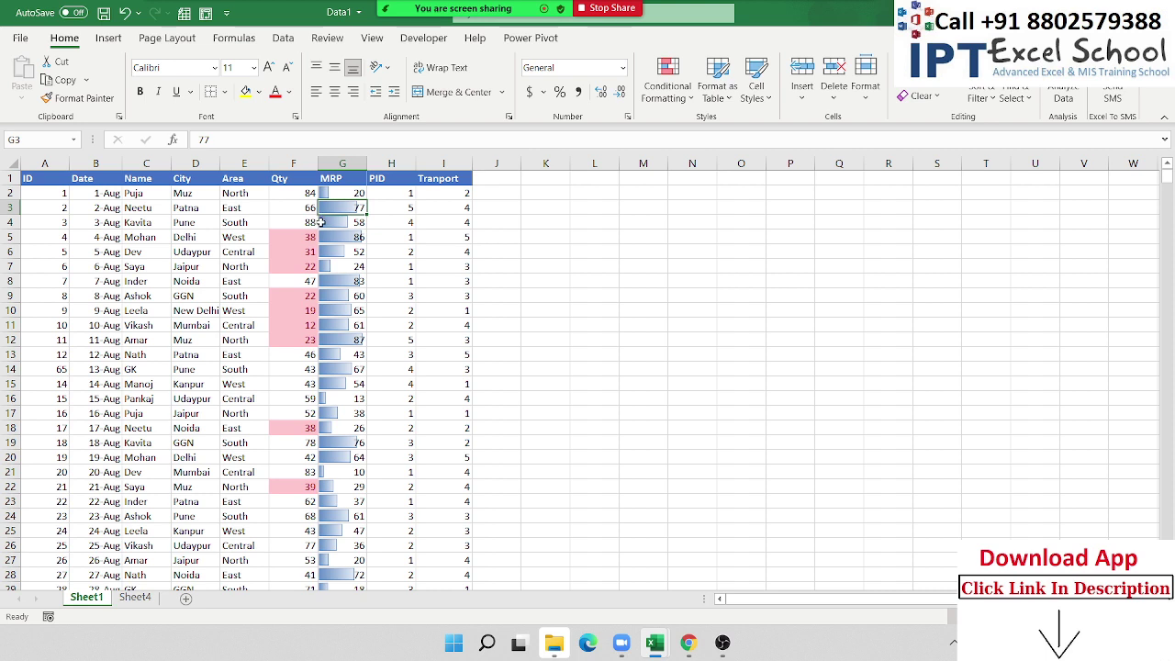
click(344, 238)
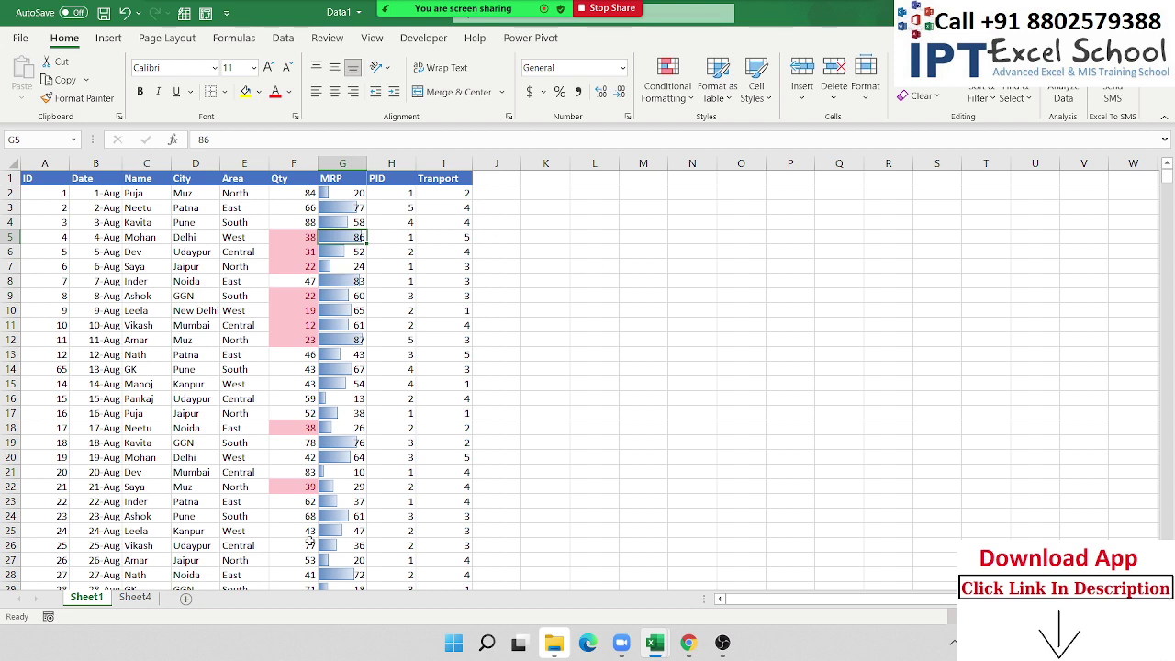
On Sheet4, enter the numbers 1 through 10 down column A
click(135, 597)
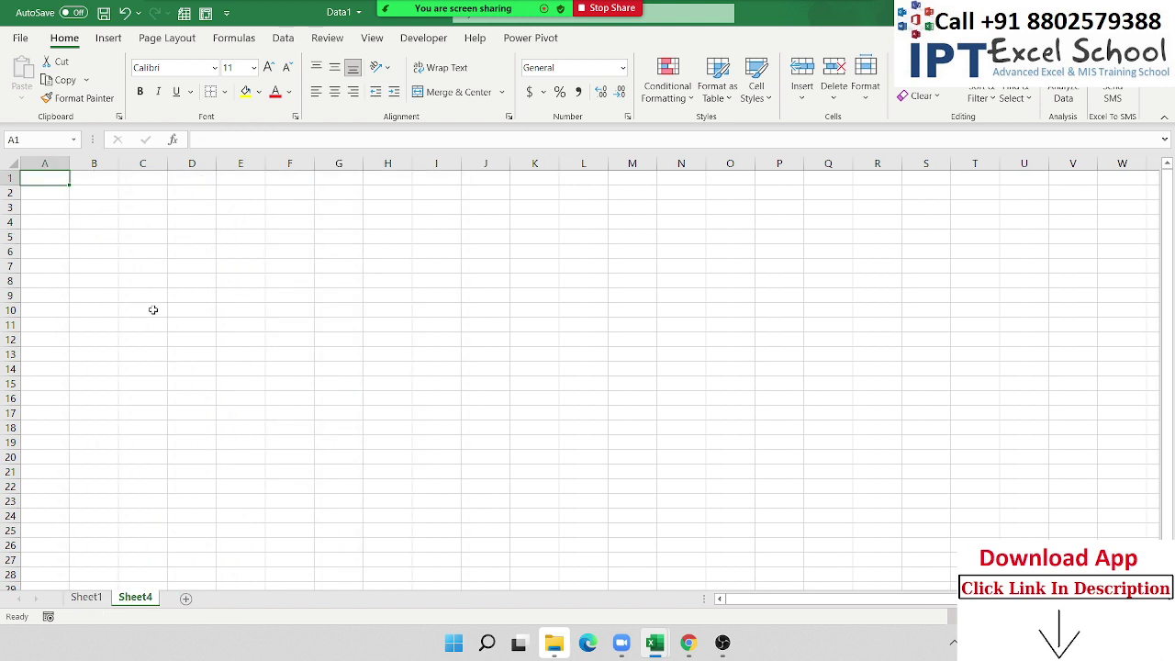
text(1 2 3 4 )
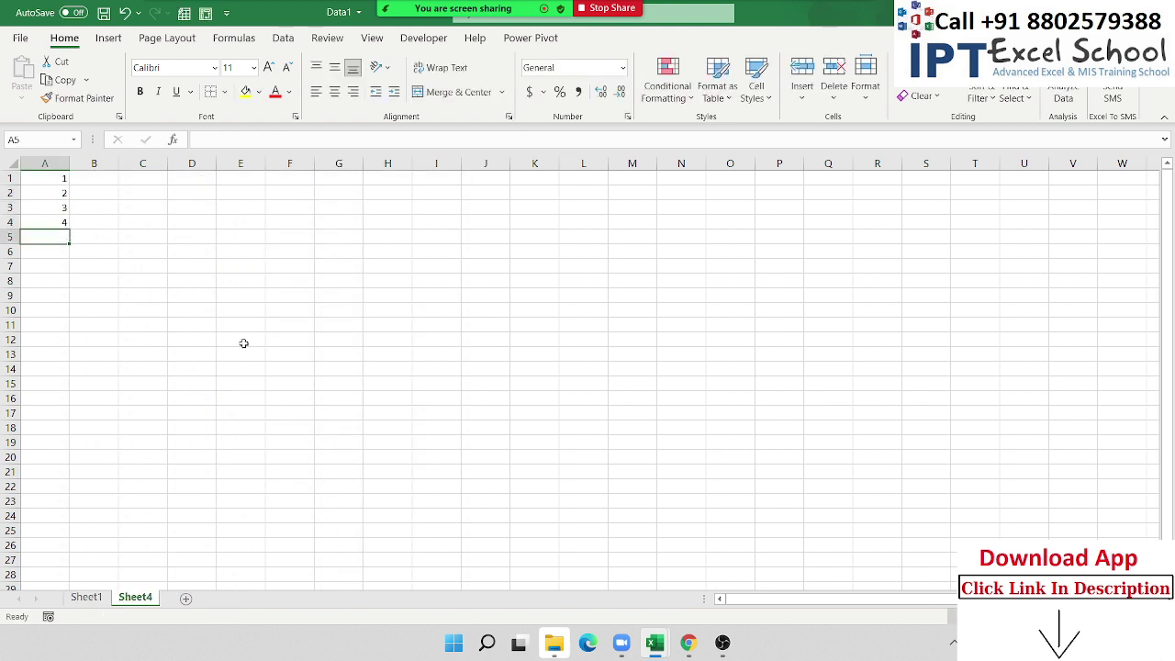
text(5 6 73 8 )
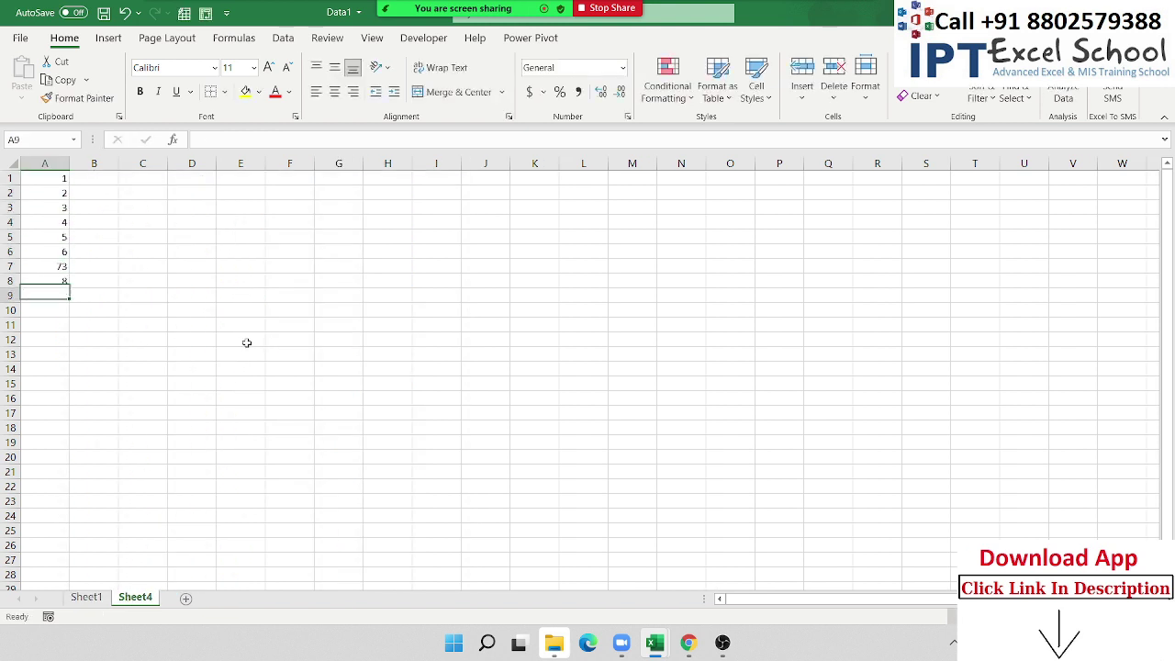
text(9)
key(Return)
text(10)
key(ctrl+Return)
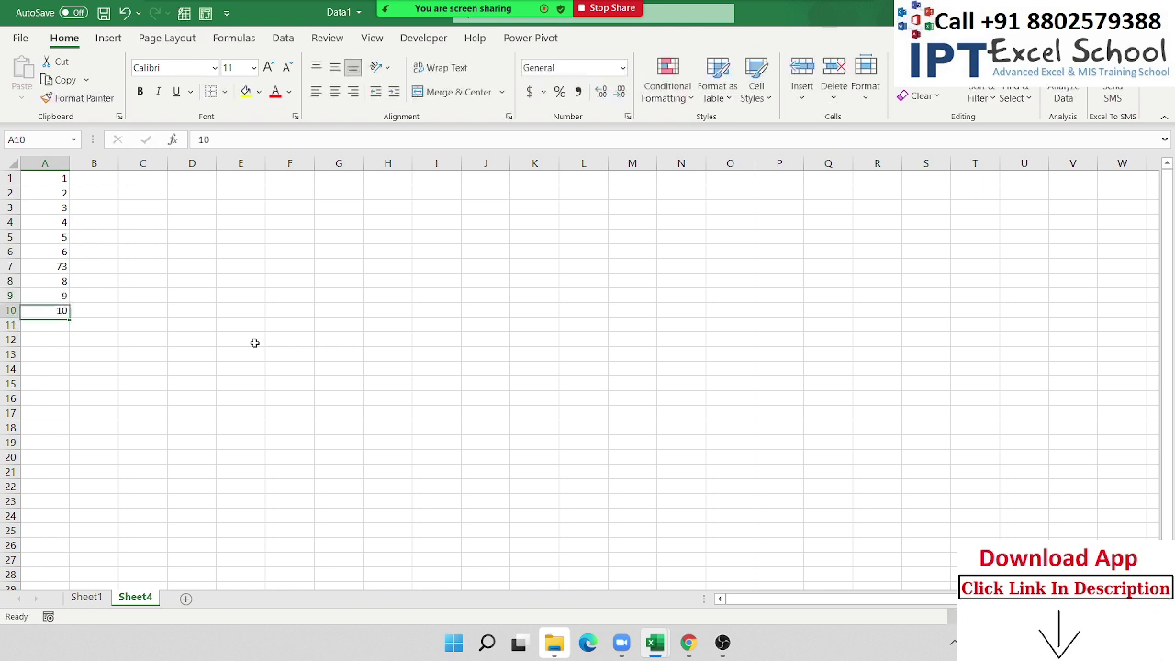
Correct A7 to 7 and select the range A1:A10
key(Up)
key(Up)
key(Up)
text(7)
key(ctrl+Return)
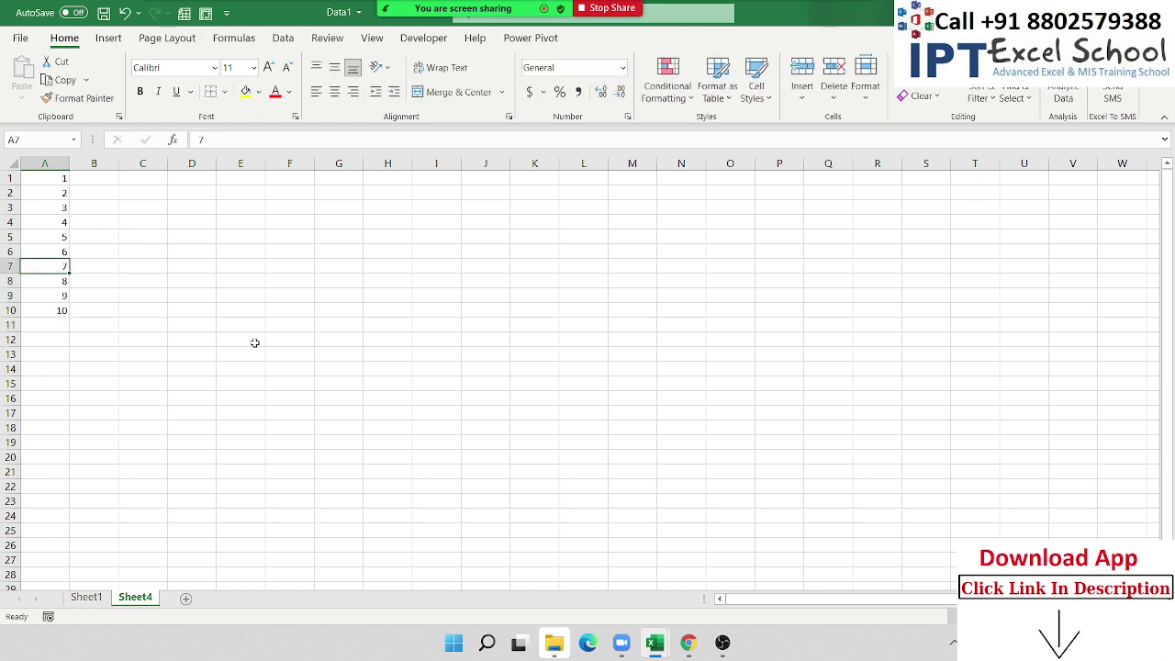
key(Down)
key(Down)
key(Down)
key(ctrl+shift+Up)
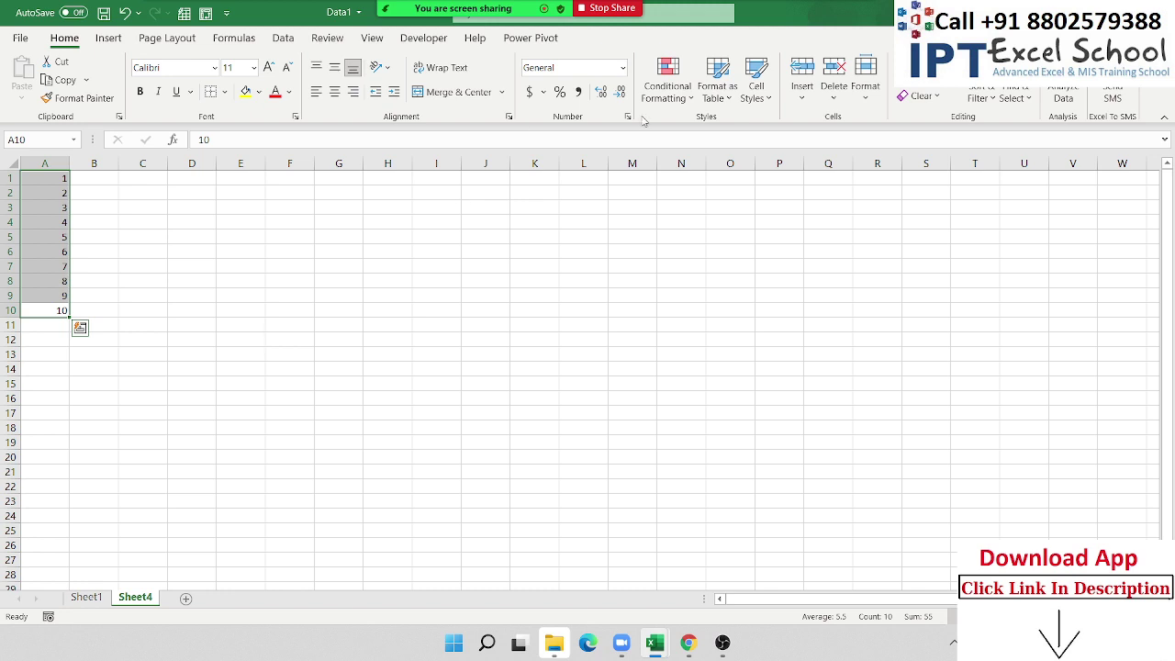
click(668, 85)
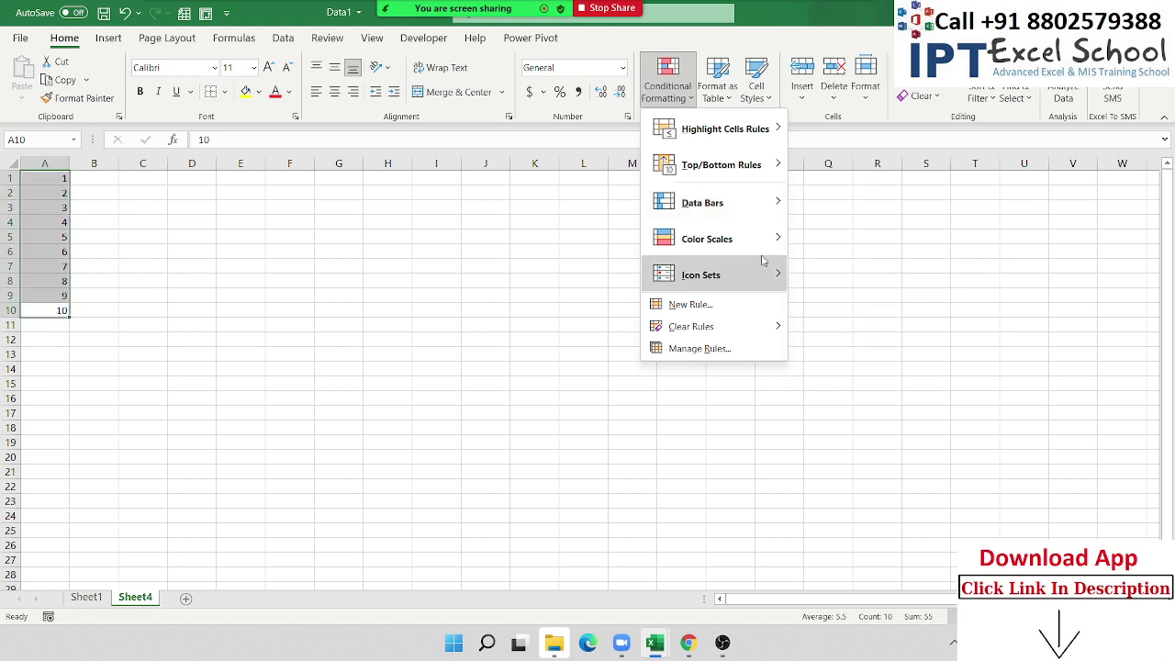
mouse_move(706, 239)
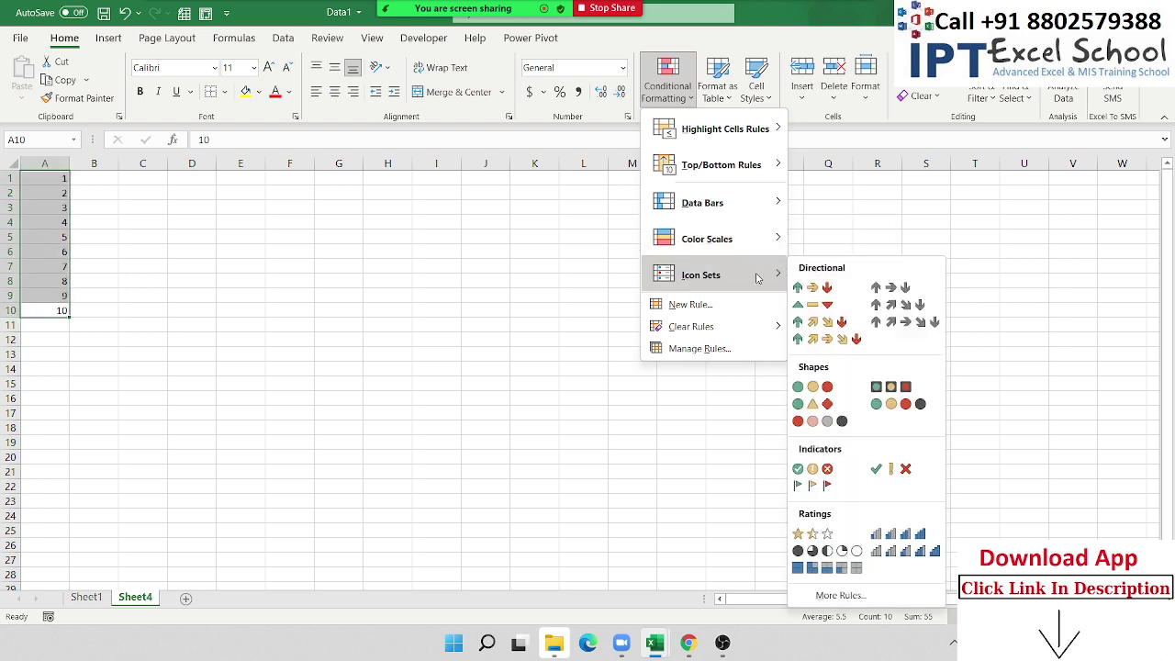
mouse_move(700, 274)
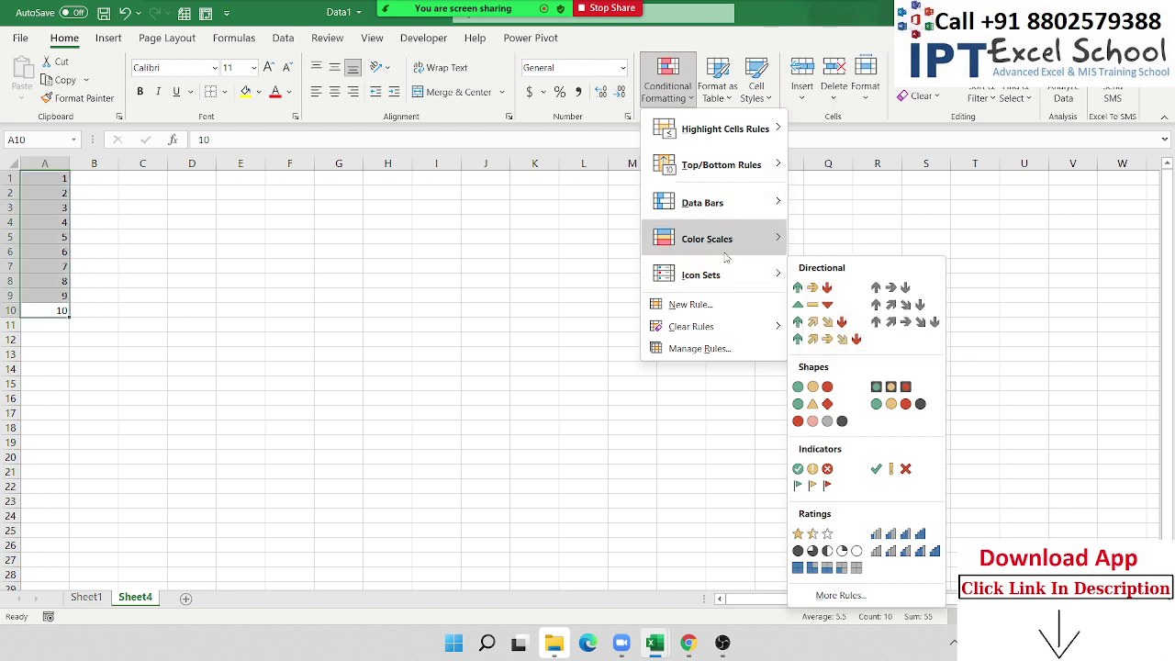
click(335, 318)
Enter headers Q1 and Q2 in G8:H8 with values 20 and 30 below
click(345, 278)
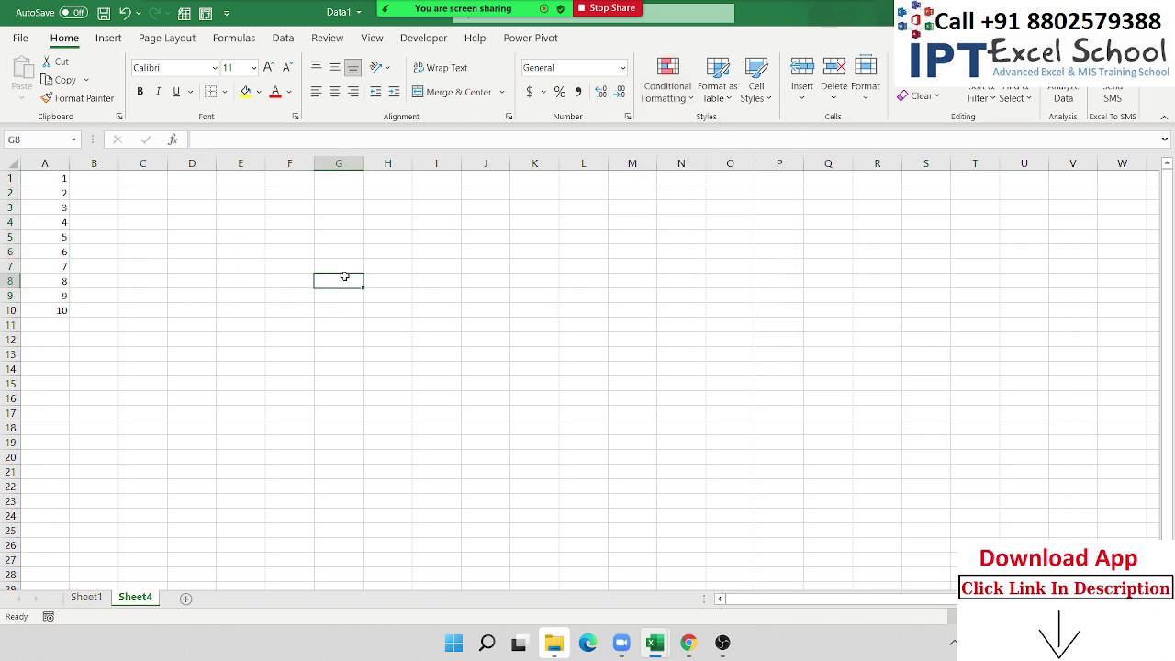
text(Q1)
key(Tab)
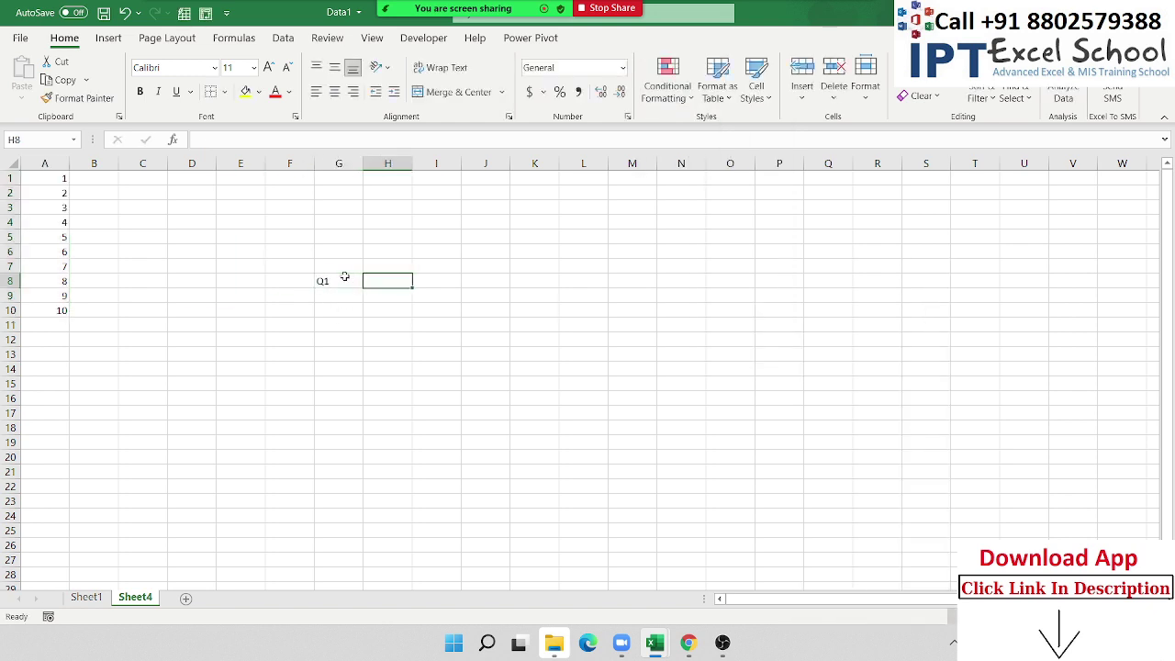
text(Q2)
key(Return)
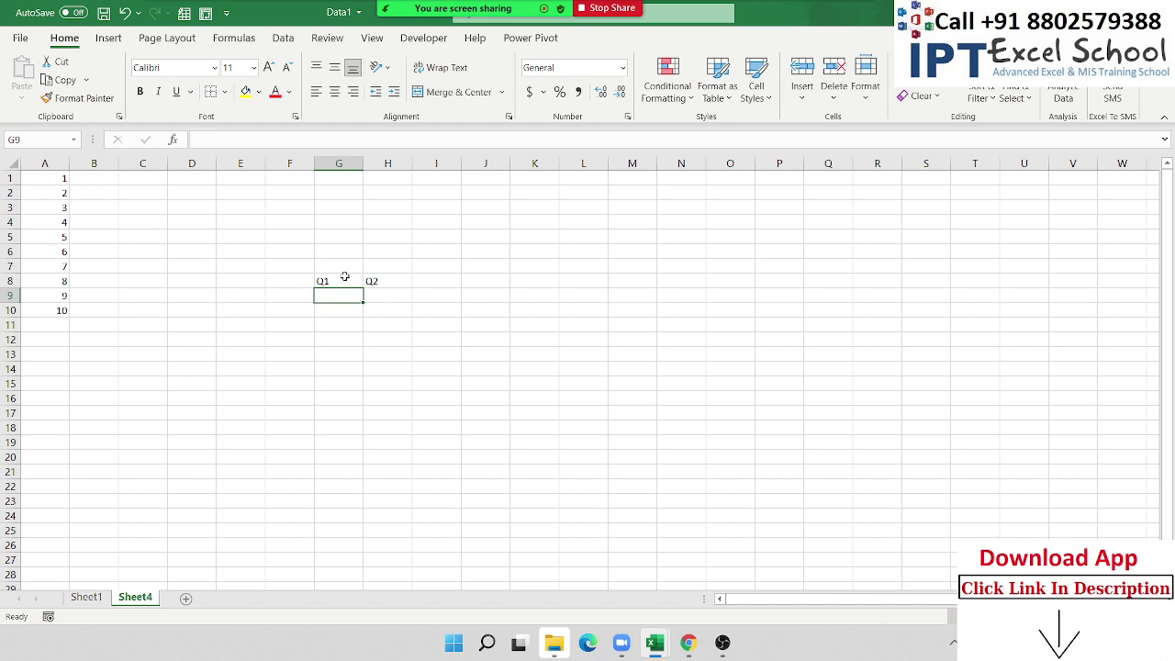
text(20)
key(Tab)
text(30)
key(Return)
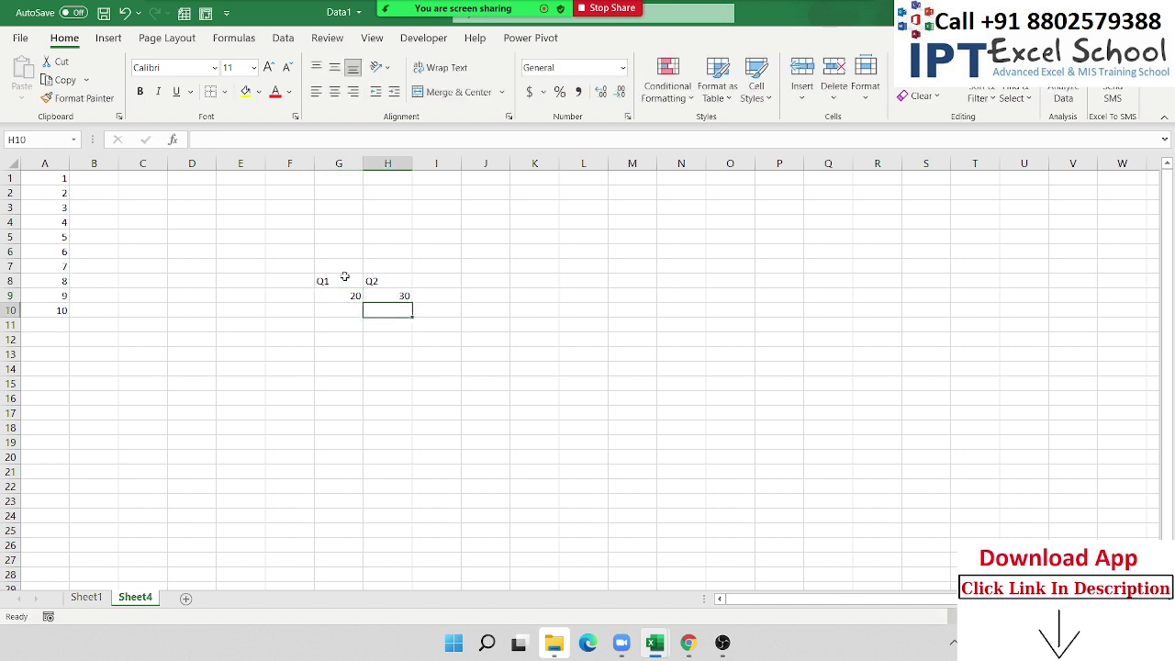
Select G8:H9 and look over the custom number formats without changing anything
click(349, 282)
drag(348, 283, 404, 296)
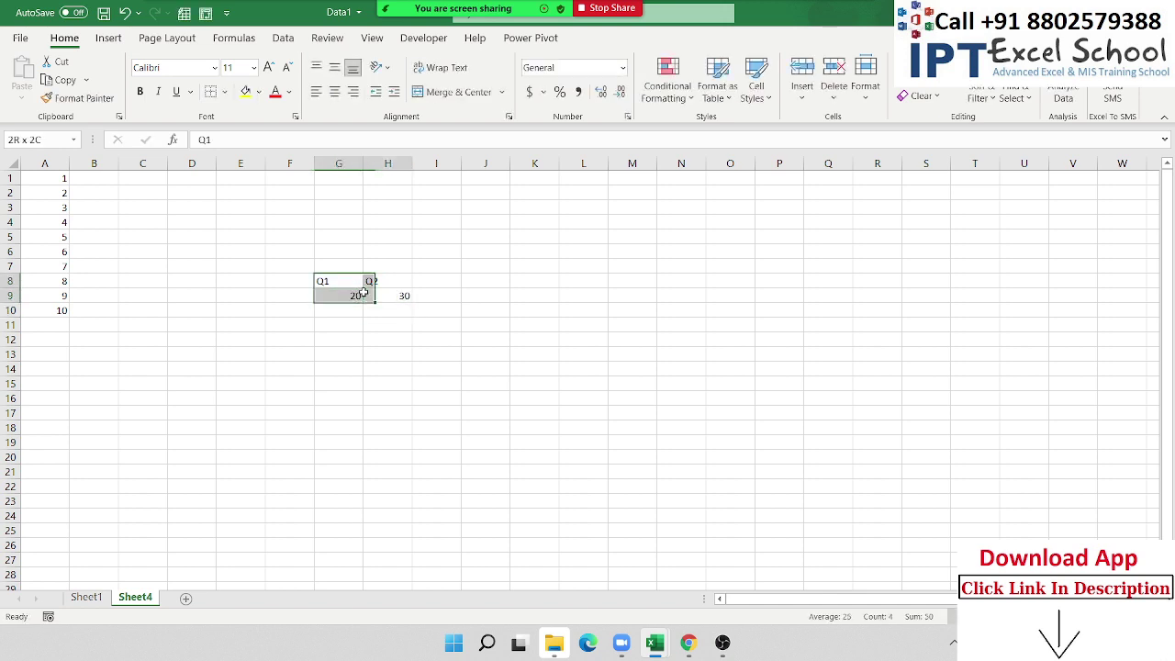
click(628, 117)
click(479, 202)
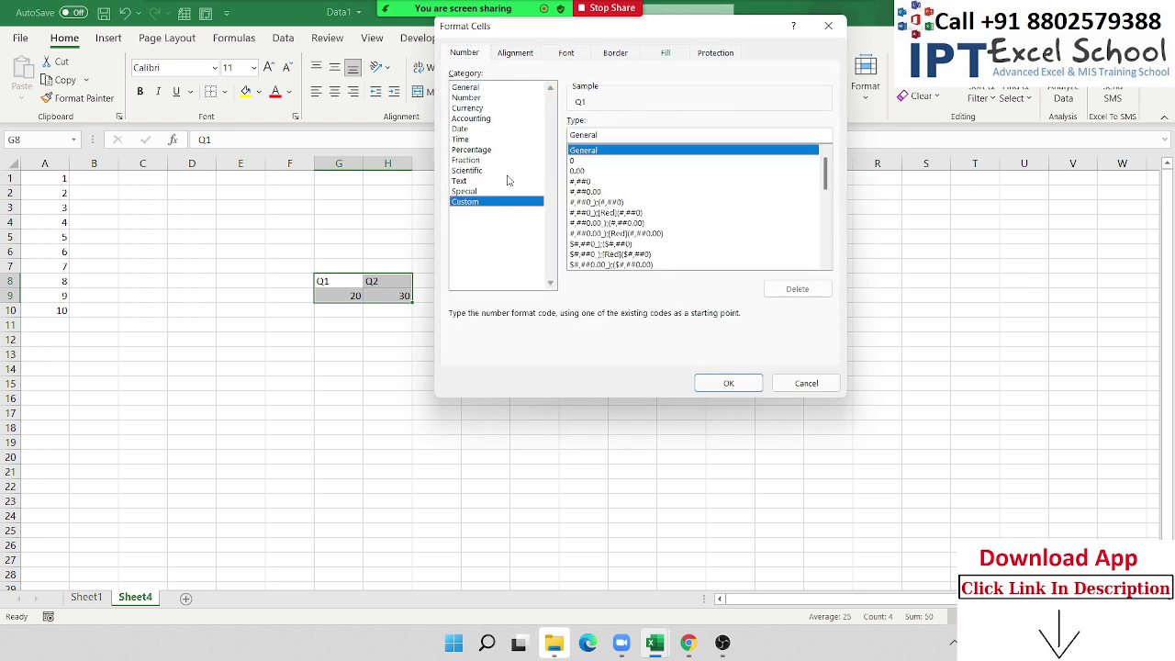
key(Escape)
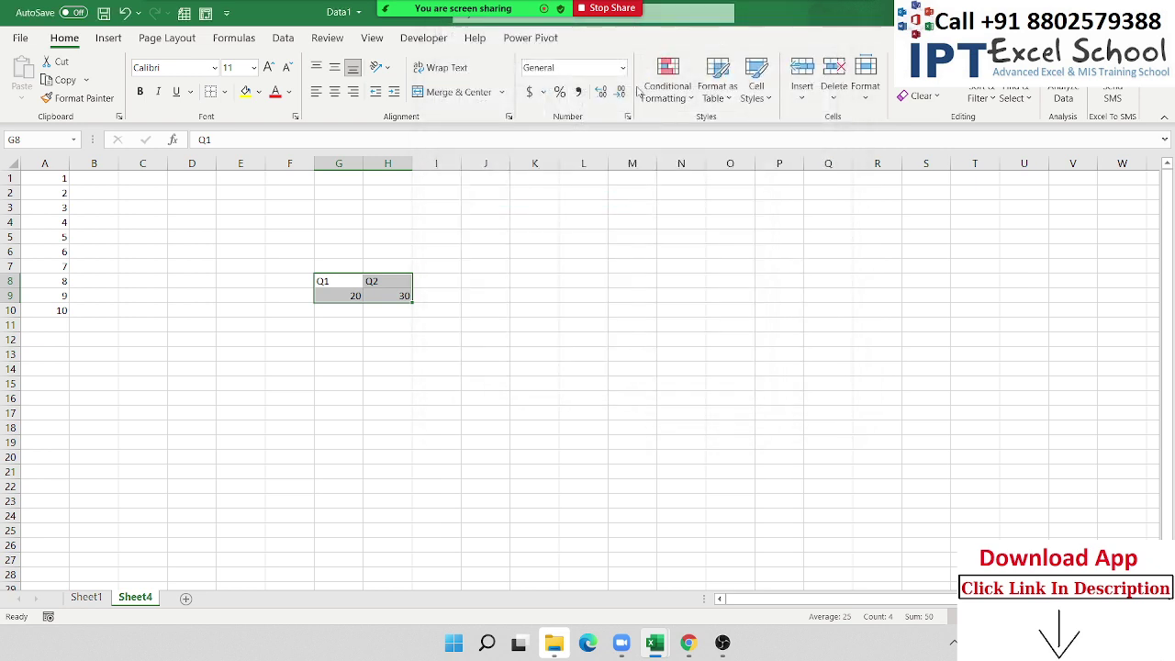
Apply the 3 Arrows icon set to G8:H9, checking the arrows on 20 and 30
click(665, 89)
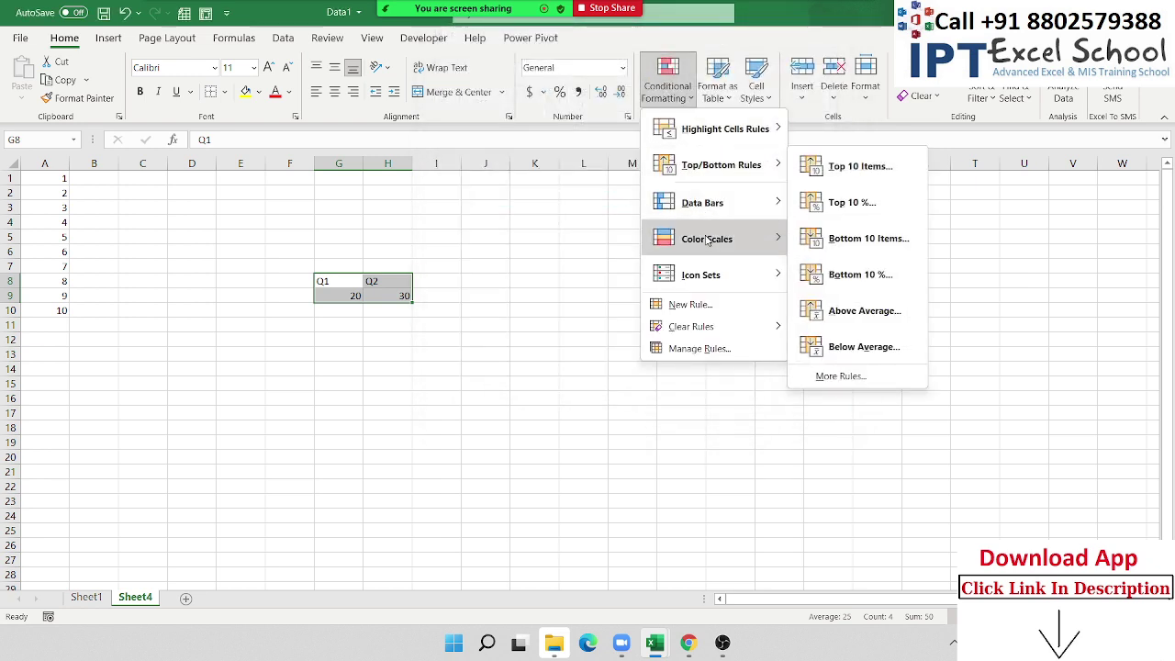
click(804, 296)
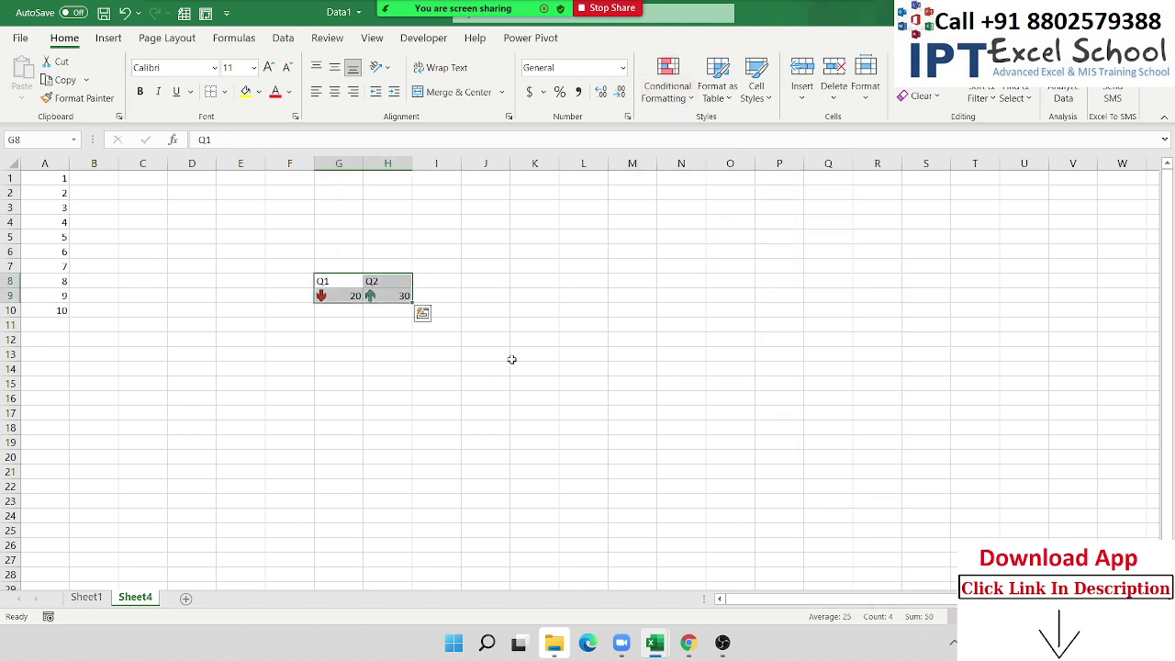
click(344, 296)
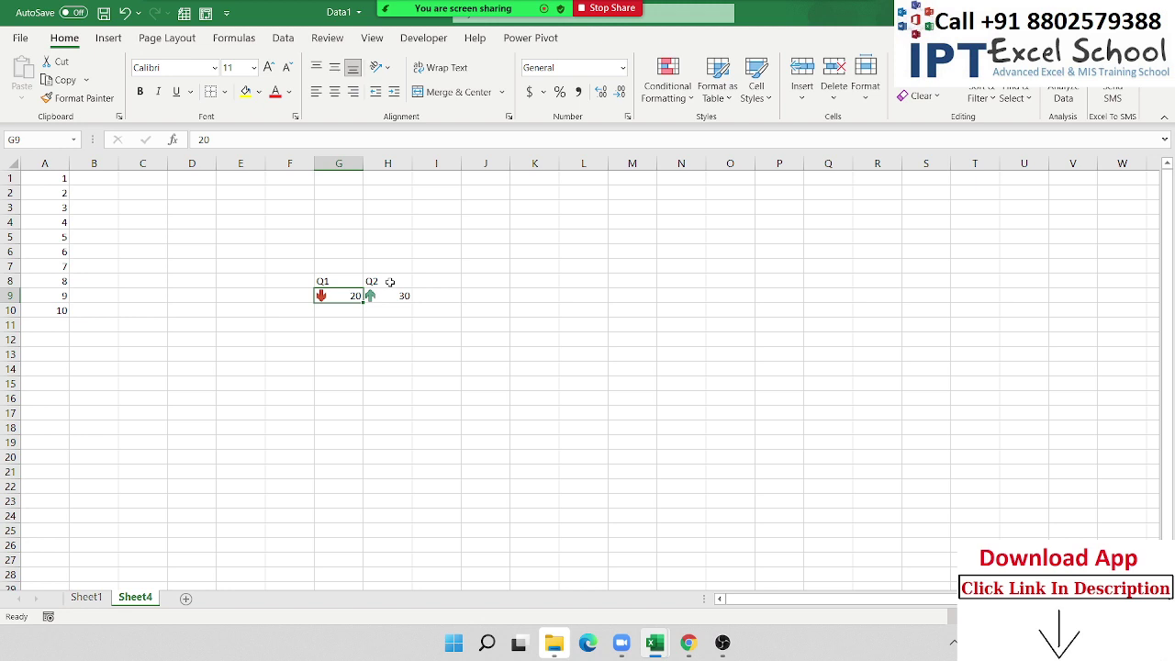
click(401, 298)
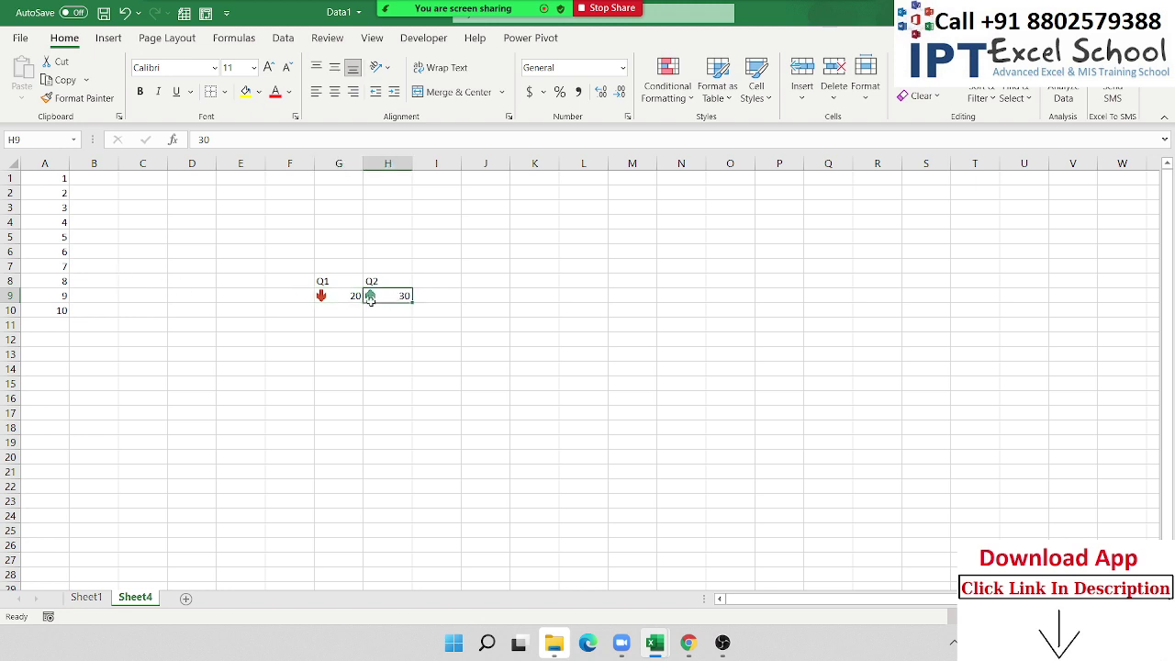
click(88, 597)
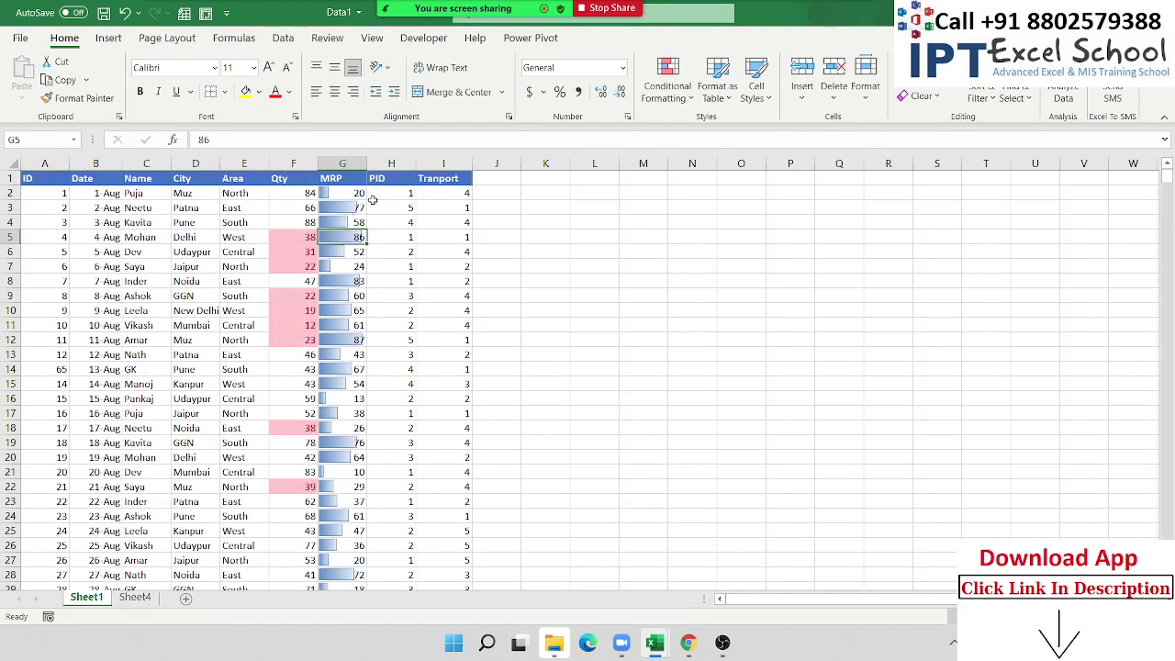
Select the whole Qty column F
click(668, 81)
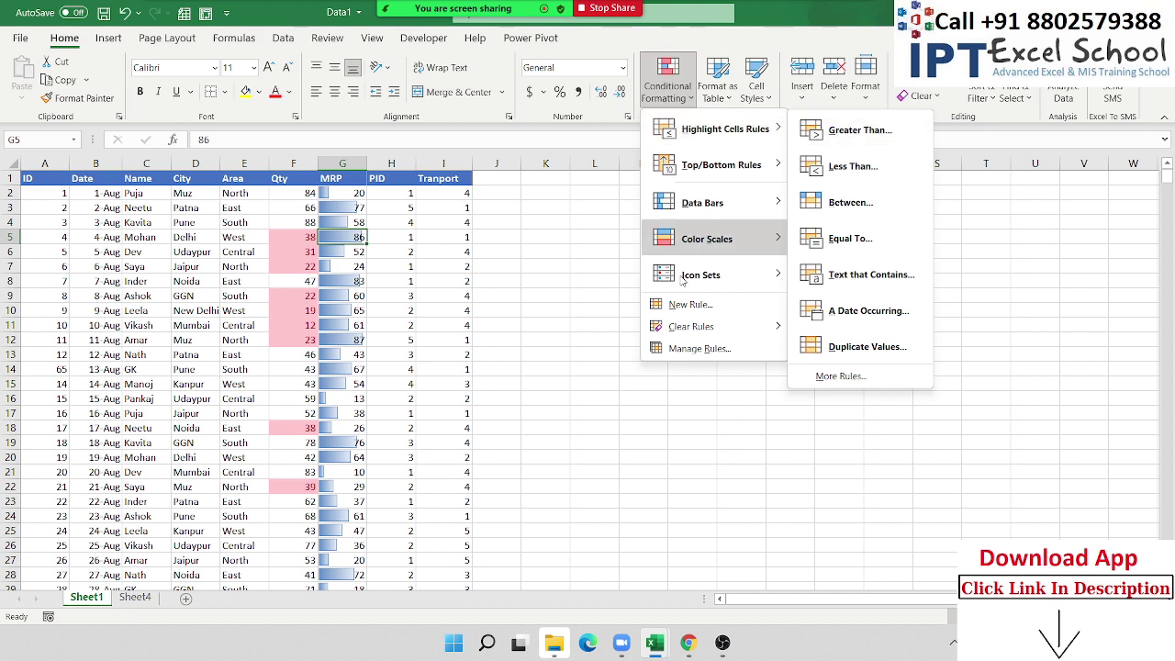
mouse_move(724, 129)
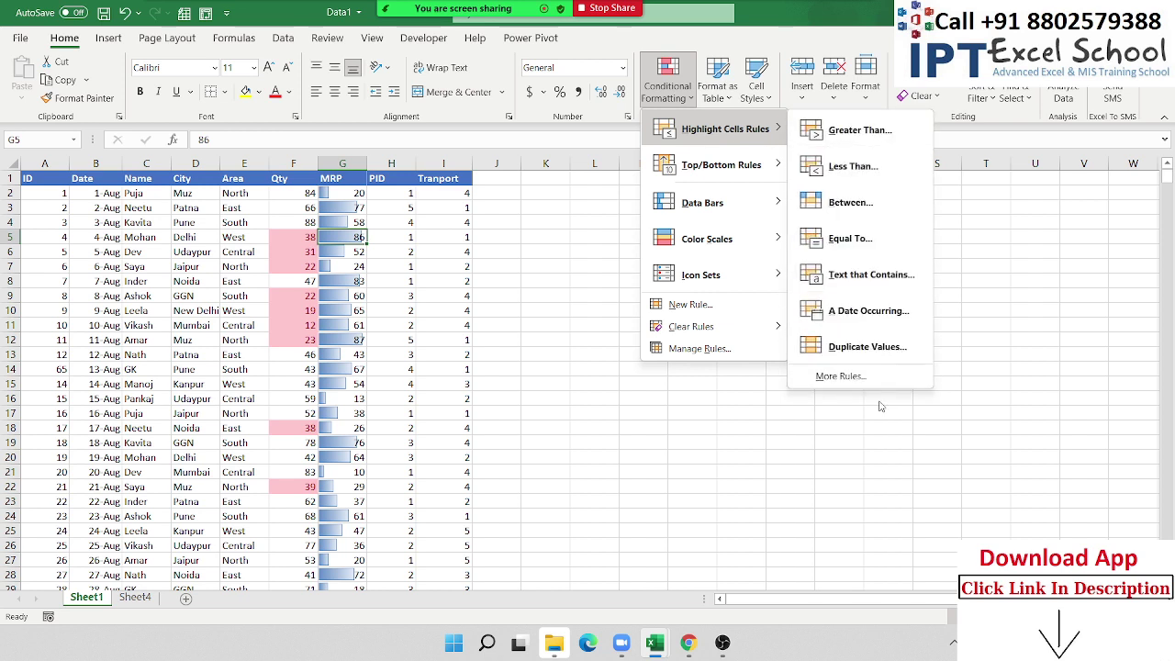
click(343, 299)
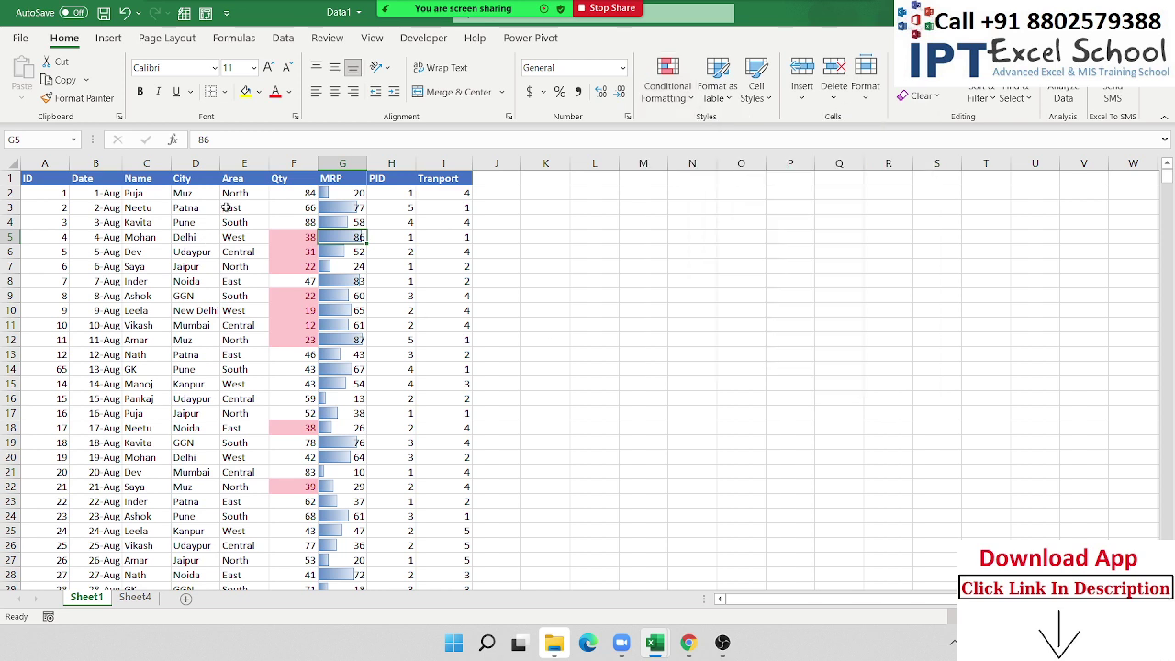
click(280, 180)
click(294, 163)
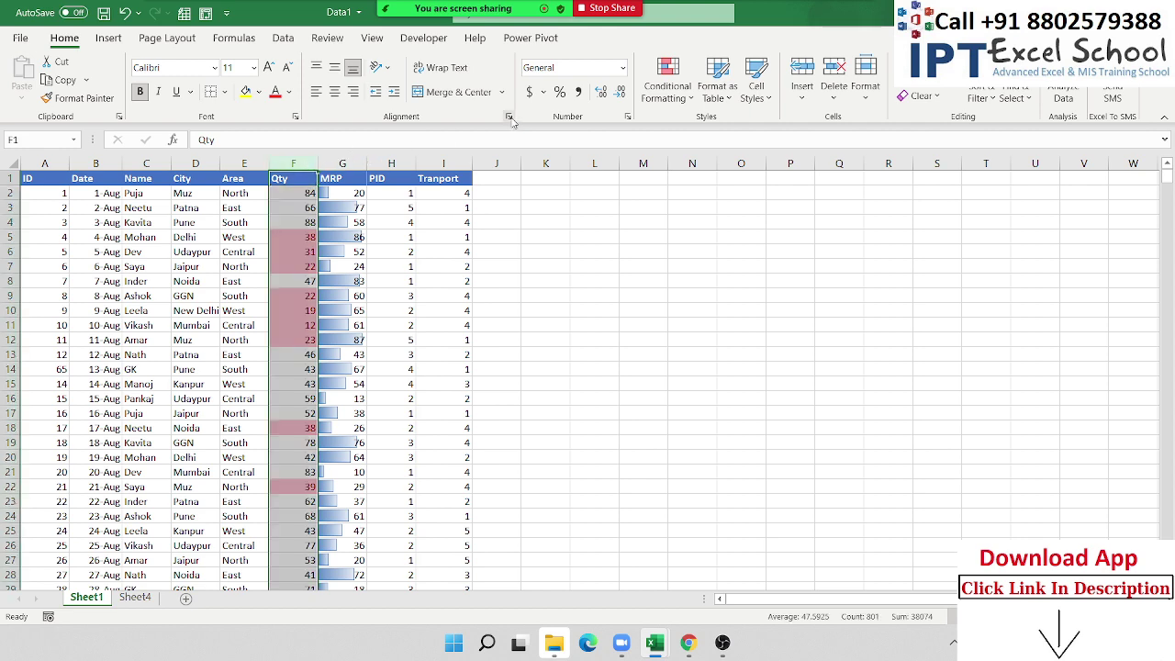
Add a rule giving Qty values greater than or equal to 50 a light green fill
click(687, 95)
mouse_move(724, 129)
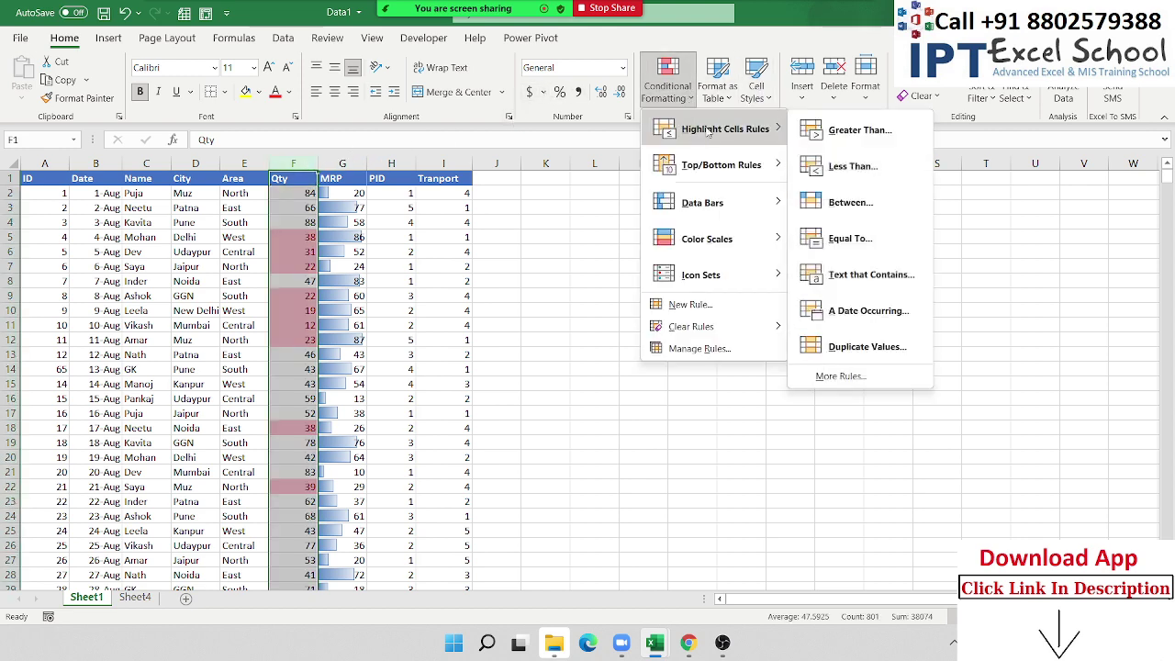
click(824, 378)
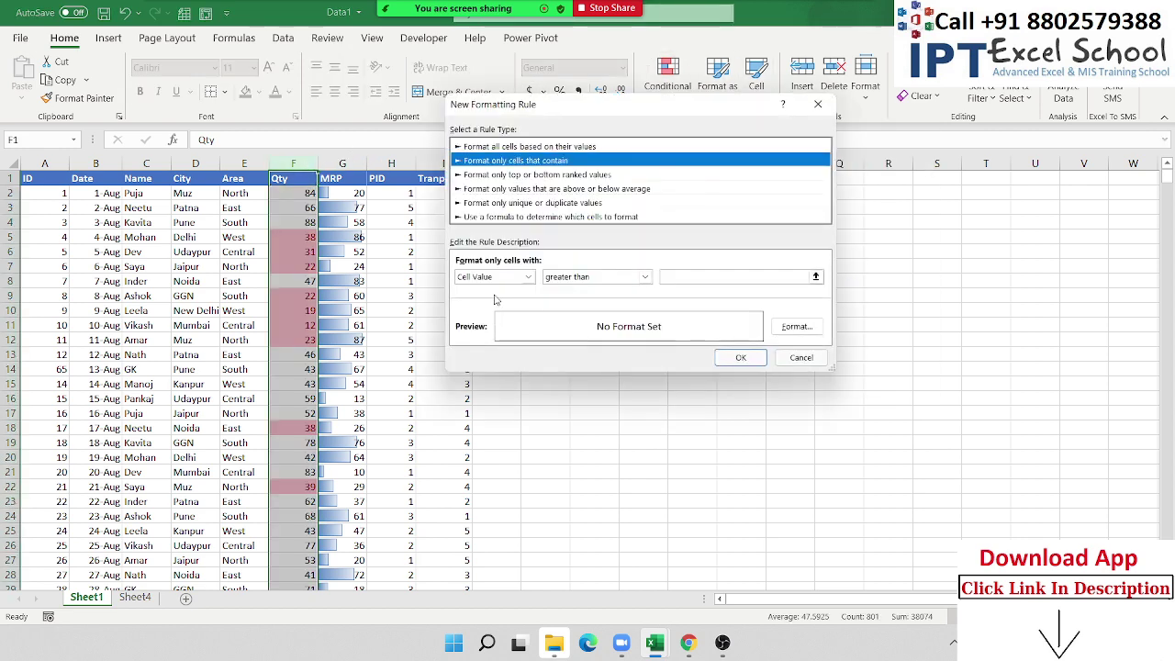
click(645, 276)
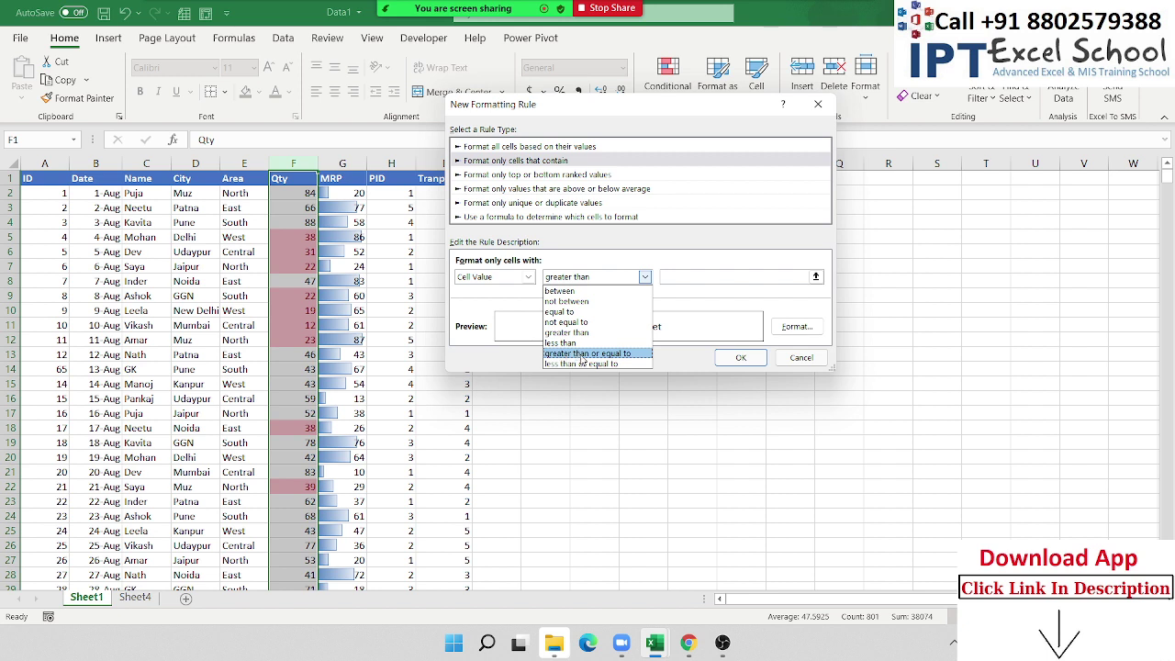
click(565, 354)
click(705, 277)
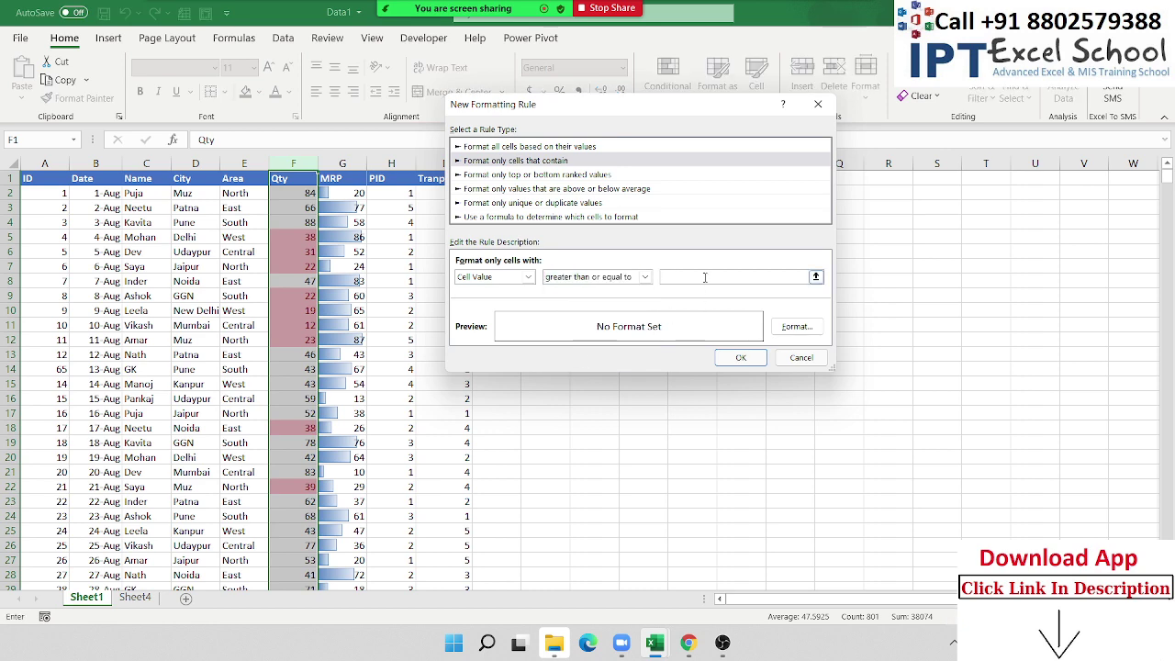
text(50)
click(801, 330)
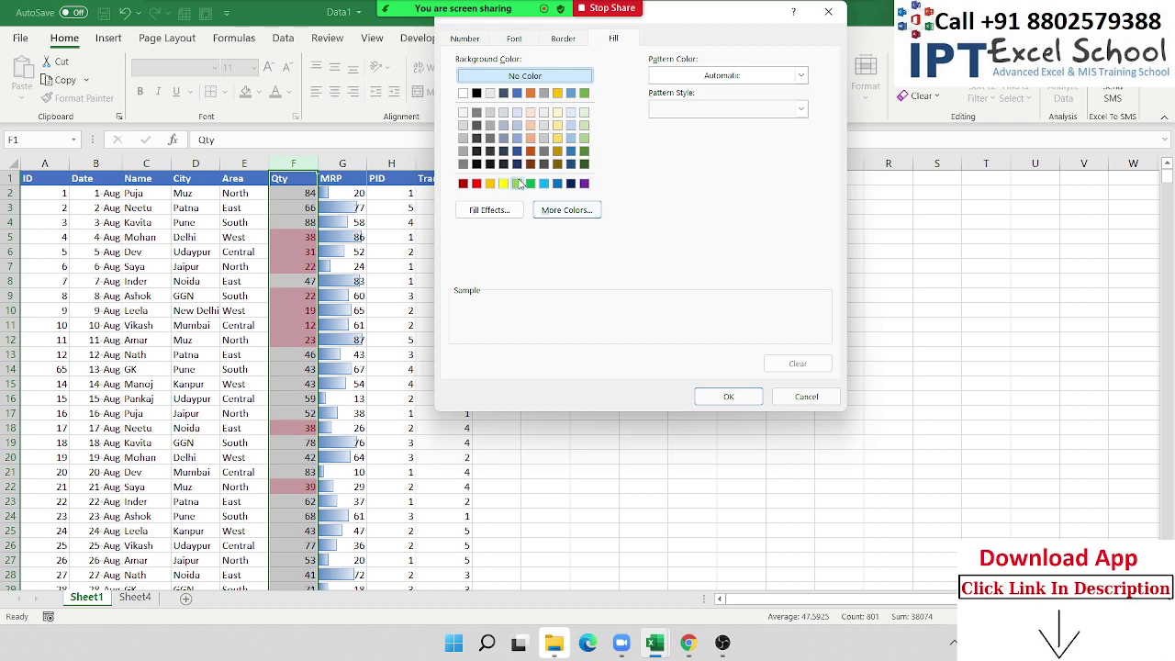
click(517, 184)
click(740, 397)
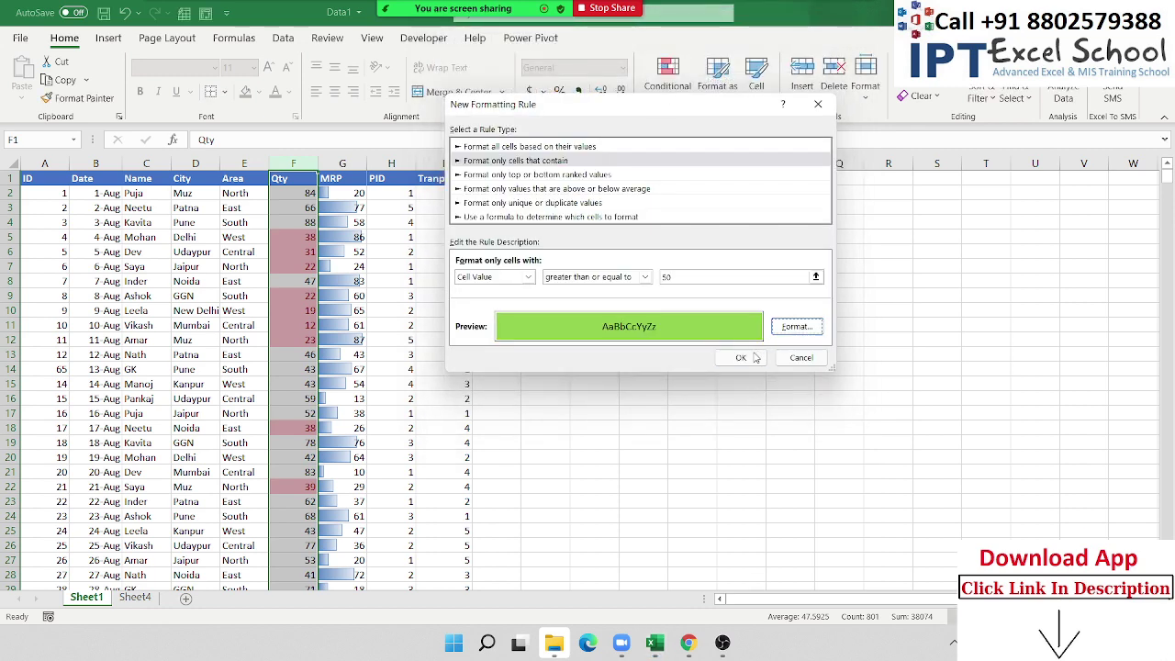
click(745, 357)
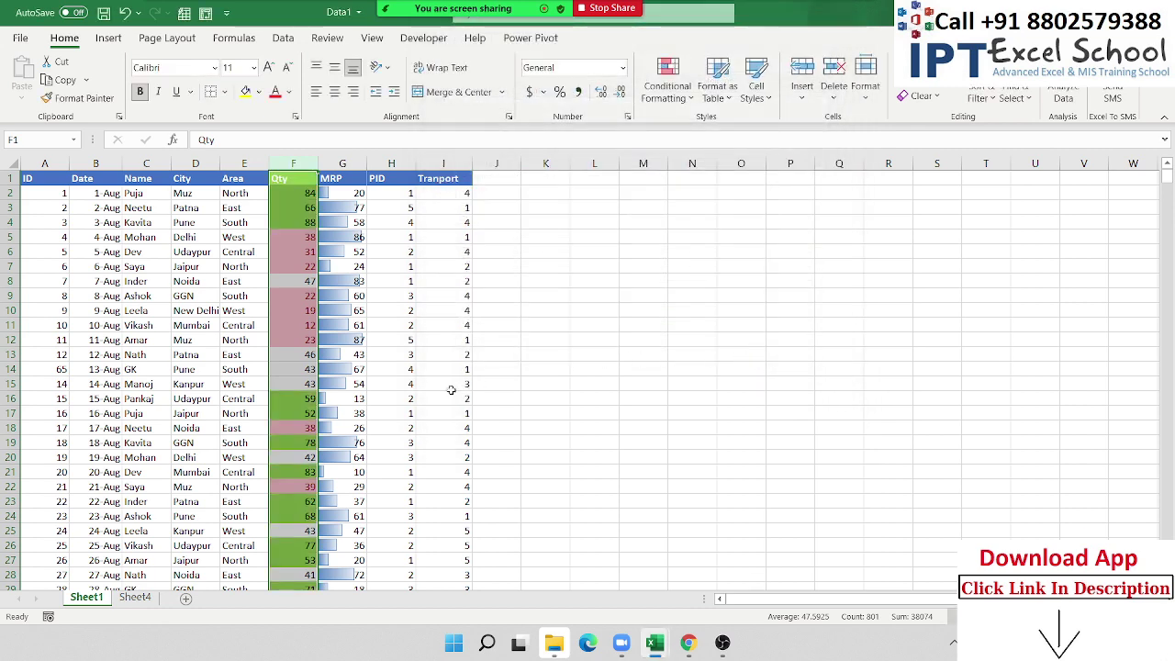
Change the Qty value in row 15 to 50
click(303, 385)
text(50)
key(Return)
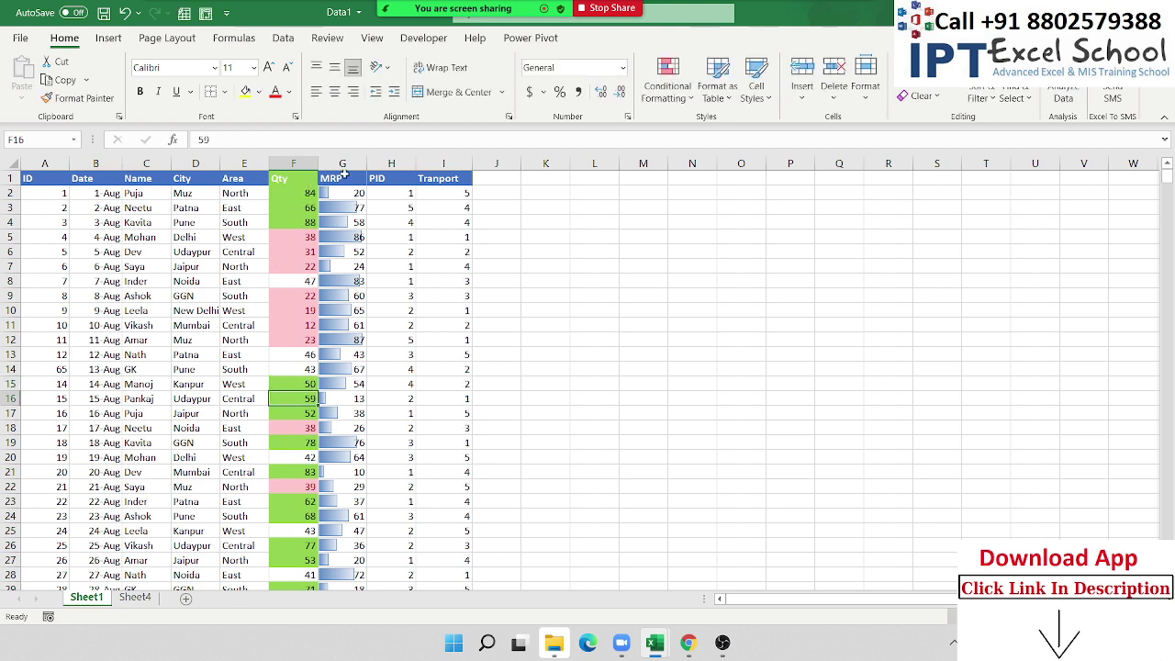
click(392, 167)
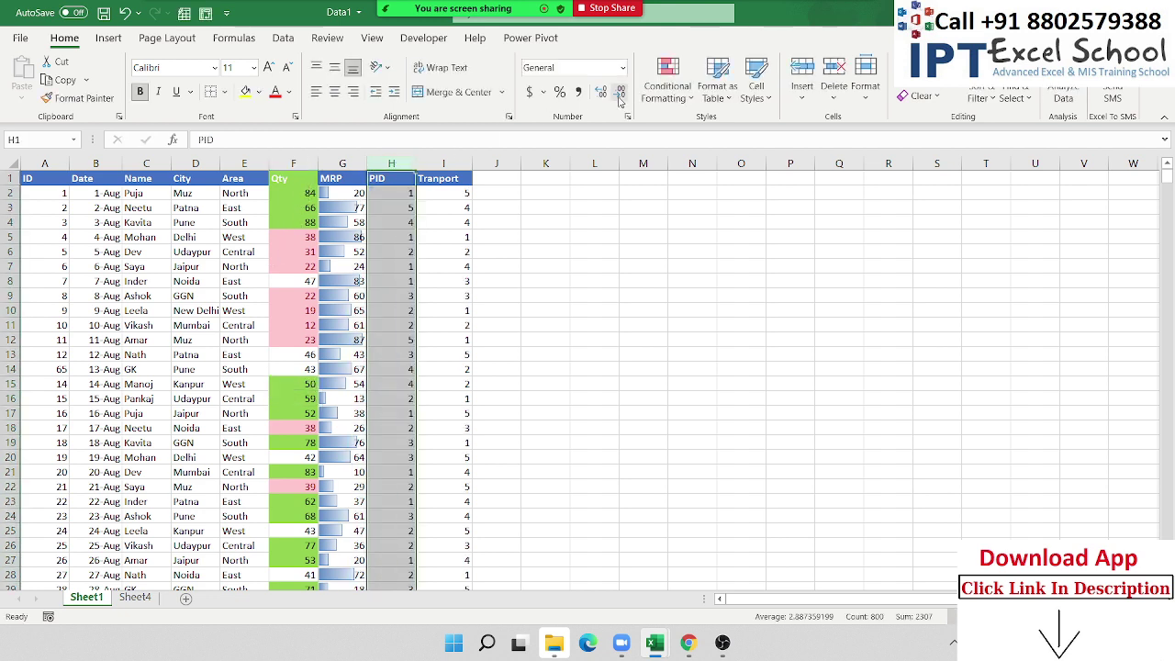
click(672, 95)
mouse_move(716, 128)
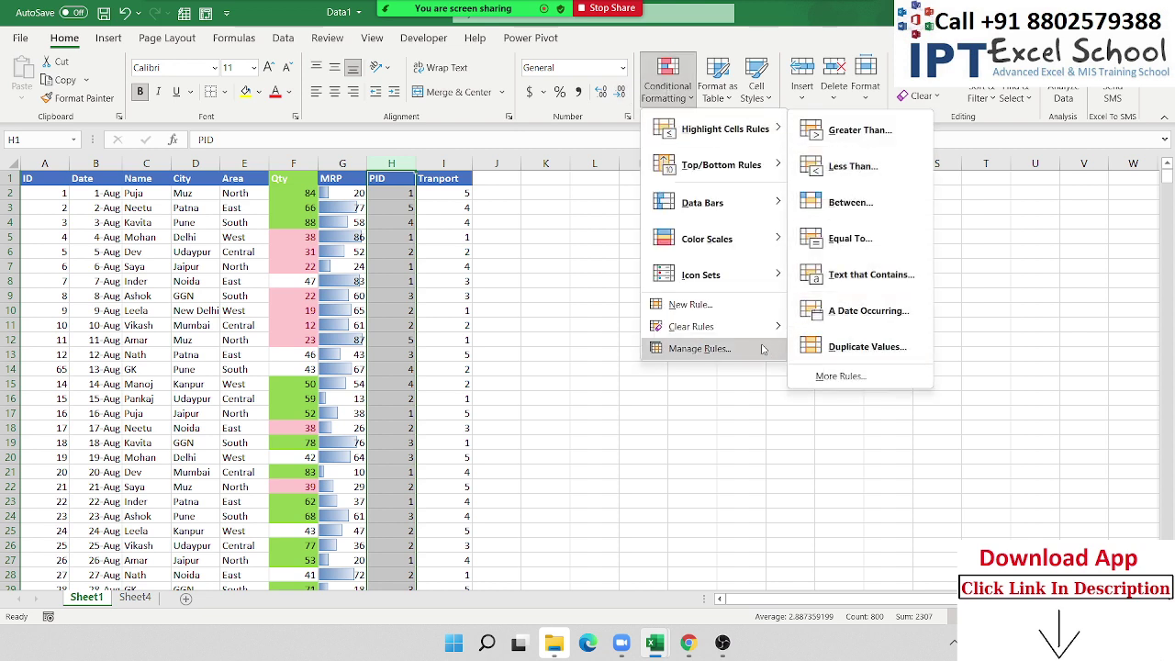
click(712, 306)
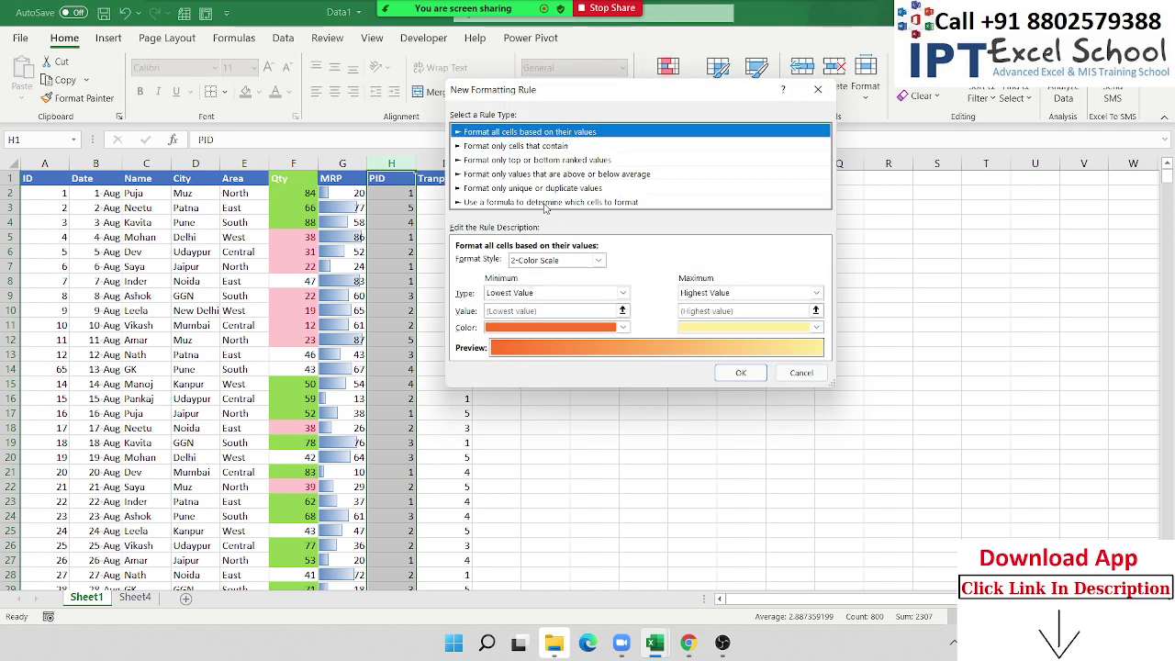
click(504, 147)
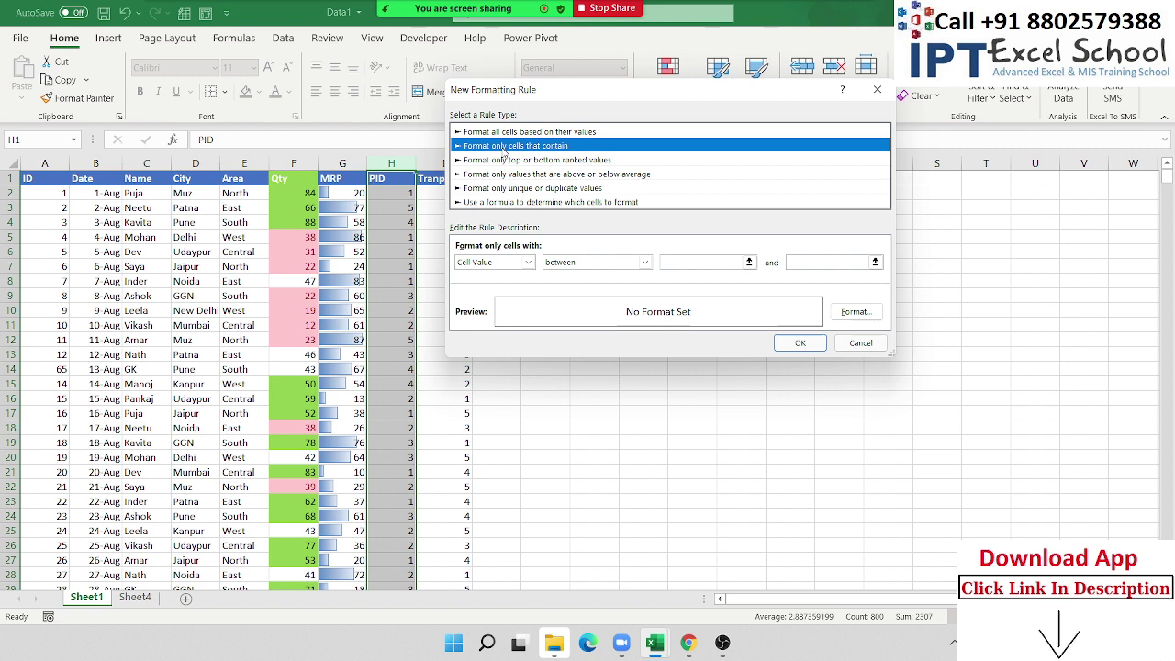
click(571, 263)
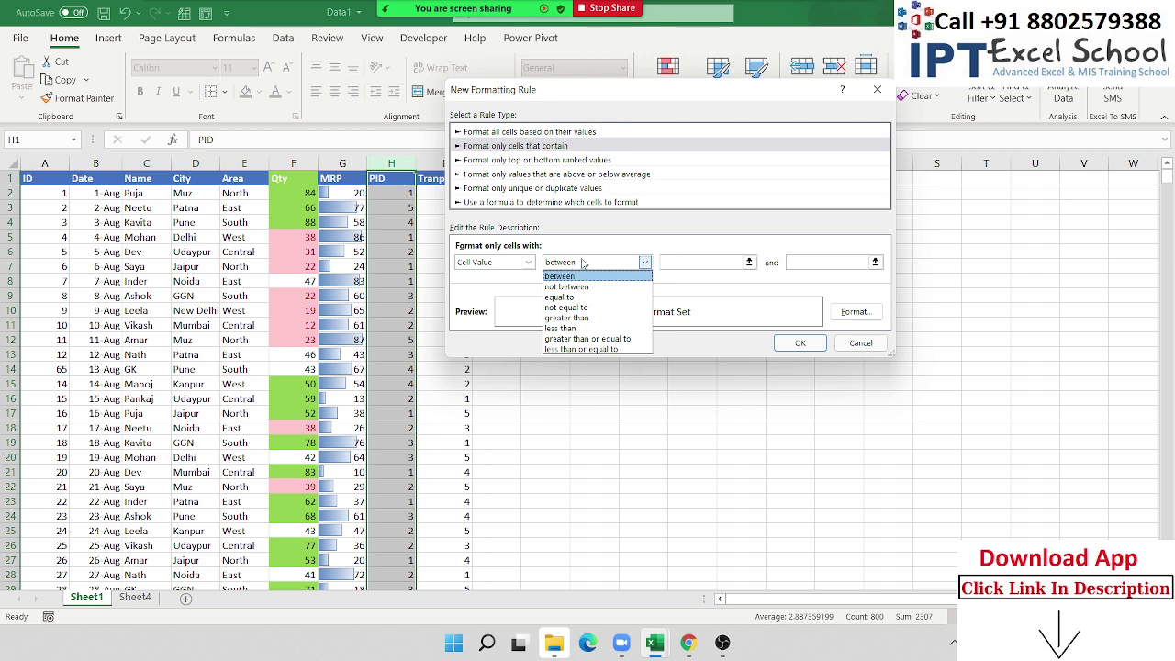
click(695, 286)
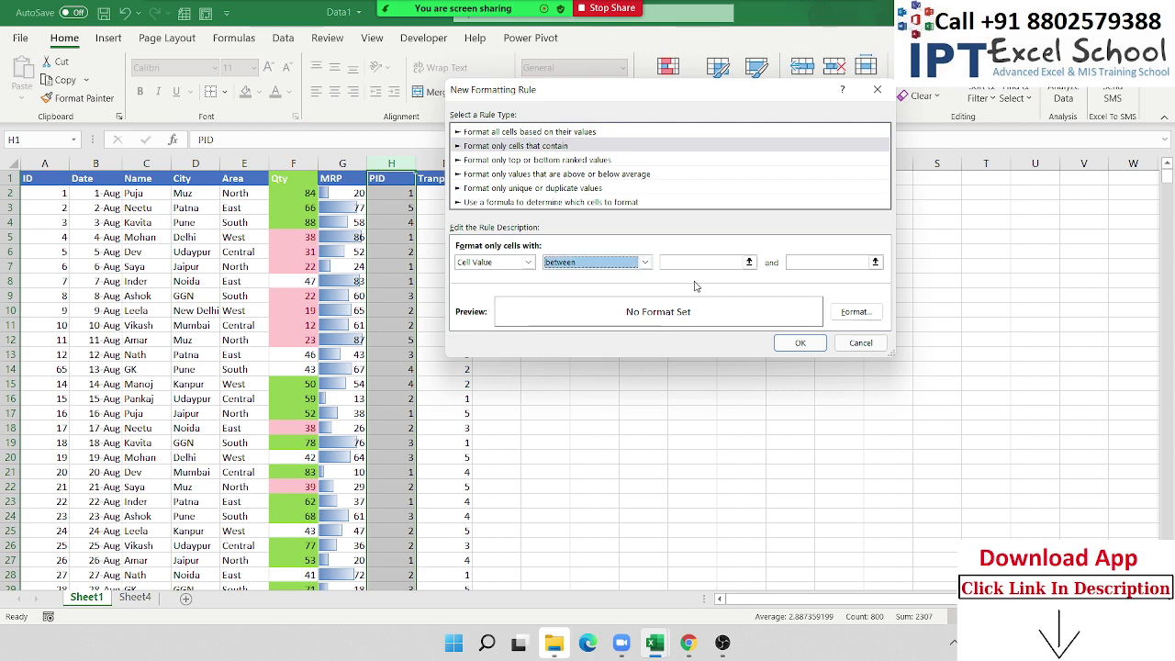
click(643, 262)
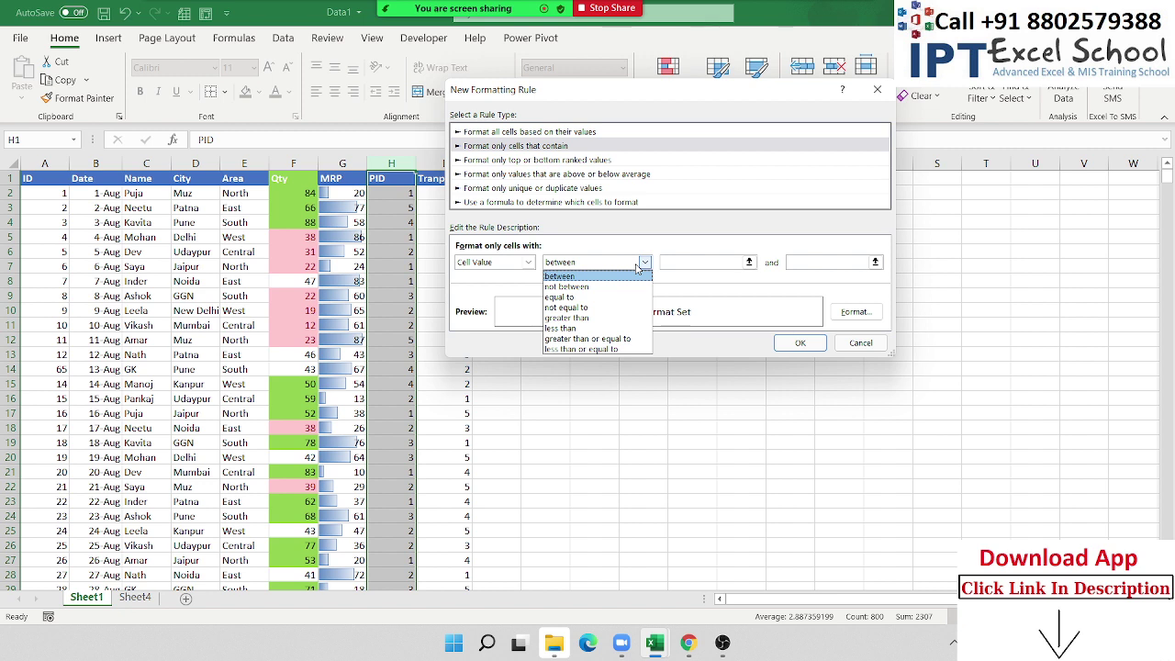
click(528, 262)
click(528, 262)
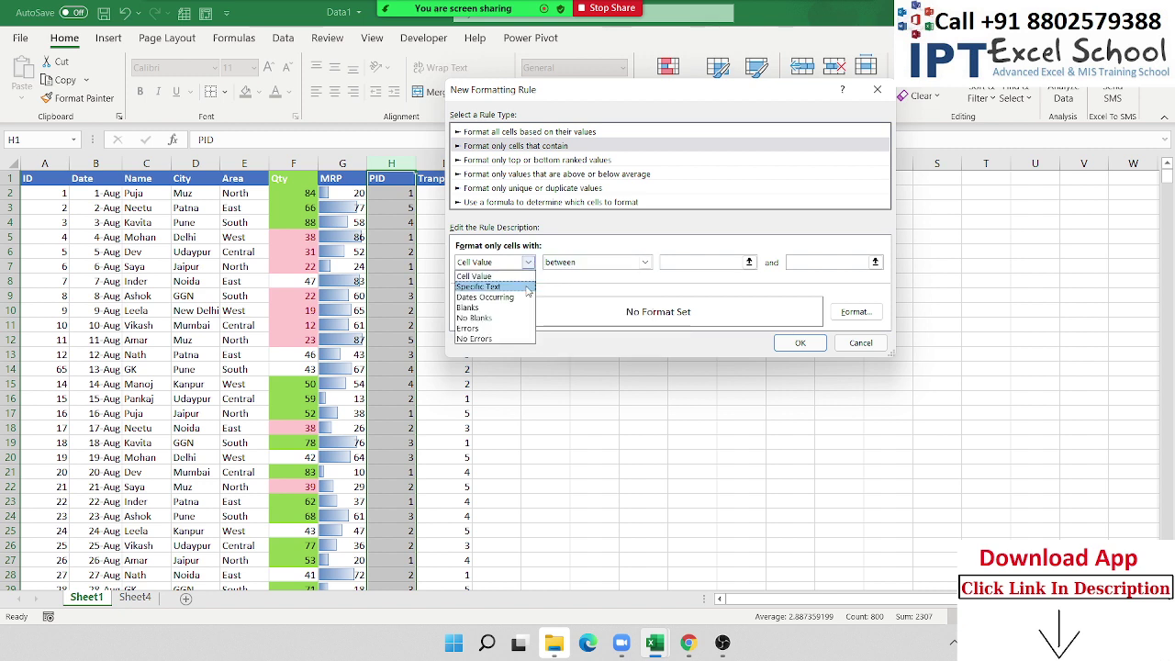
click(528, 286)
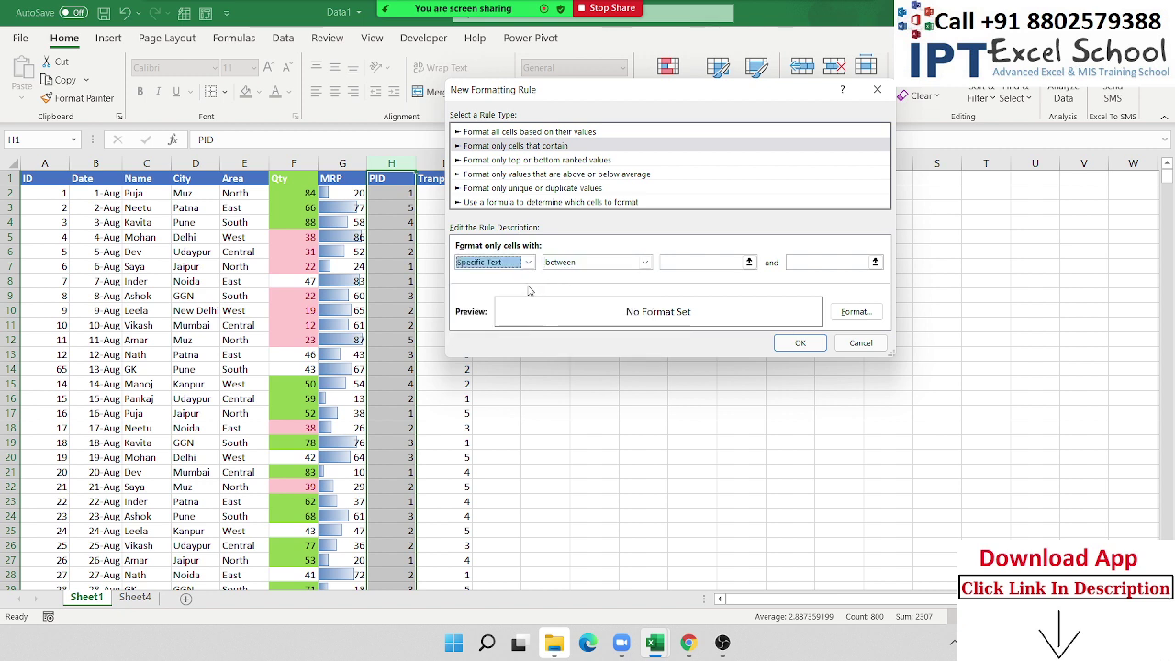
click(611, 263)
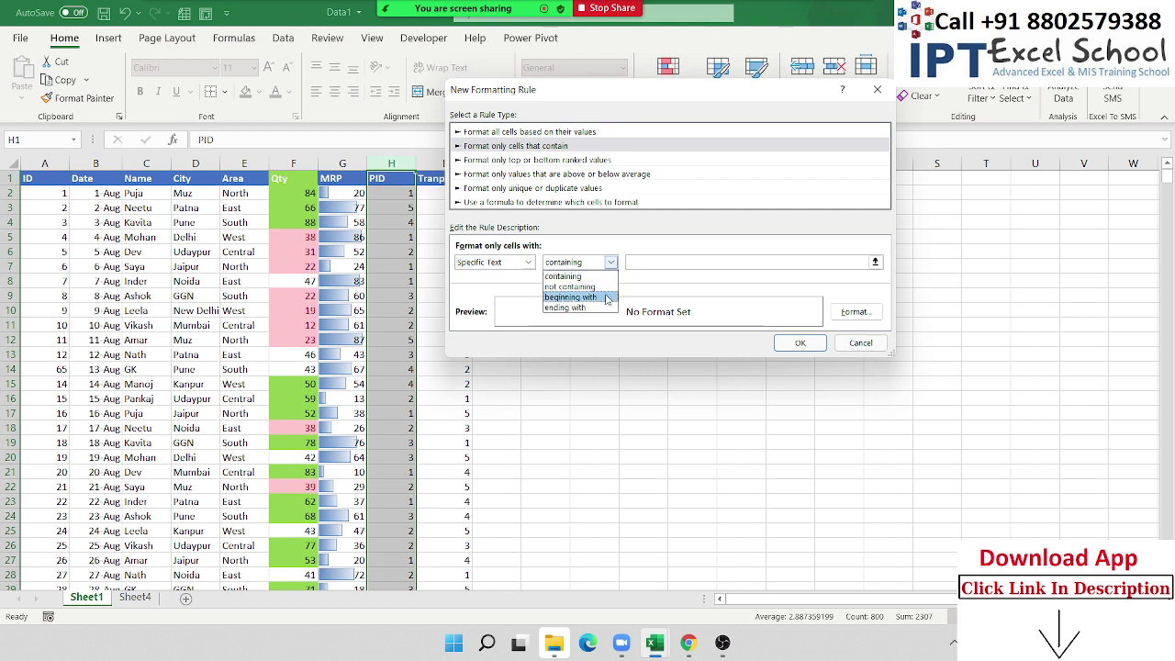
click(607, 297)
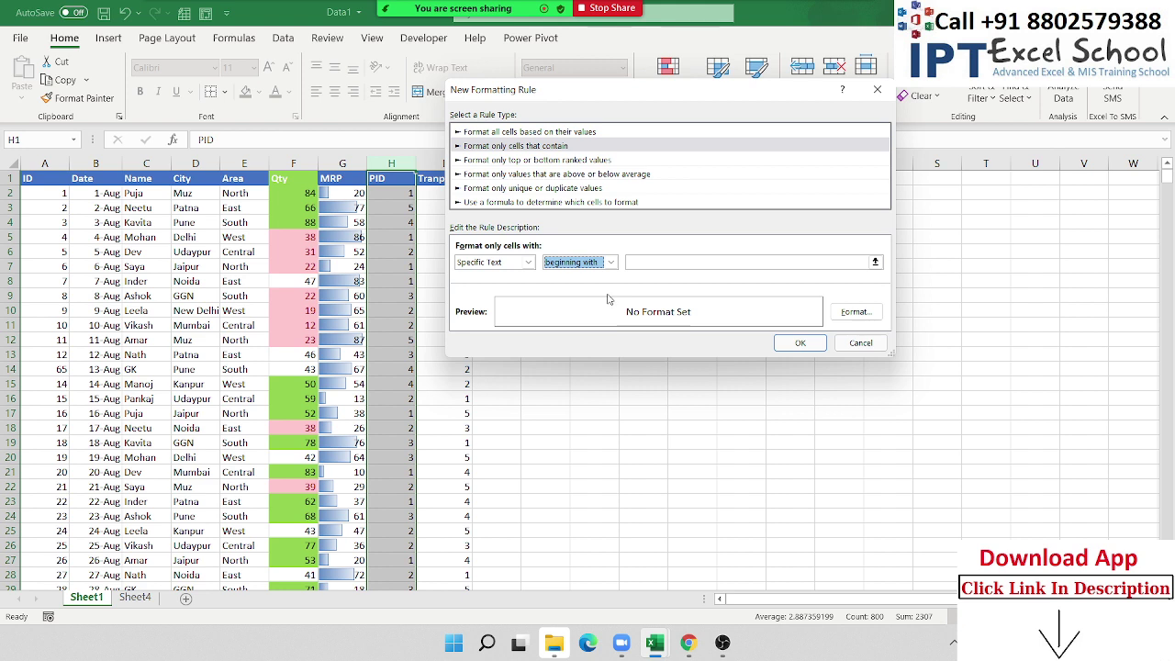
click(589, 263)
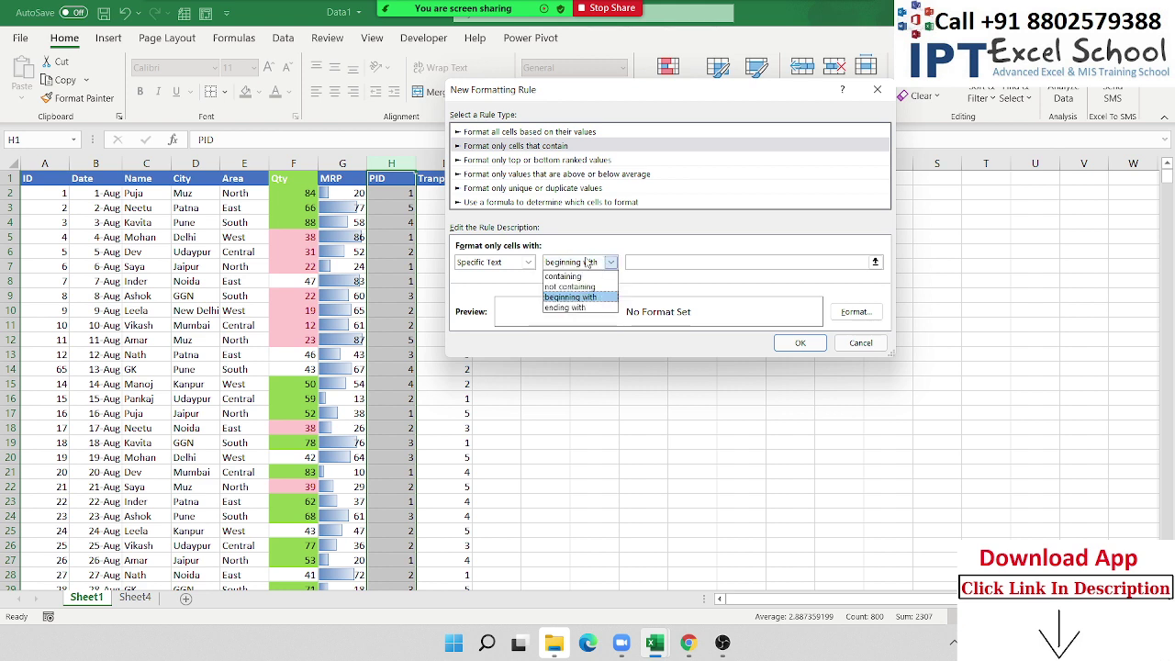
click(584, 309)
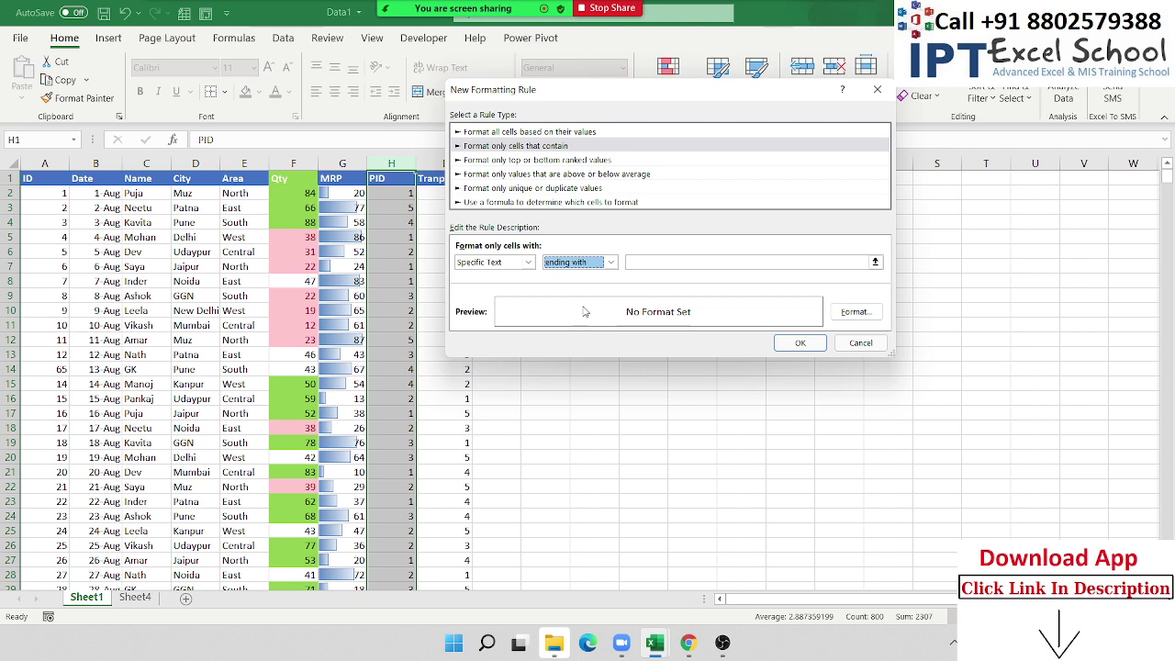
click(528, 263)
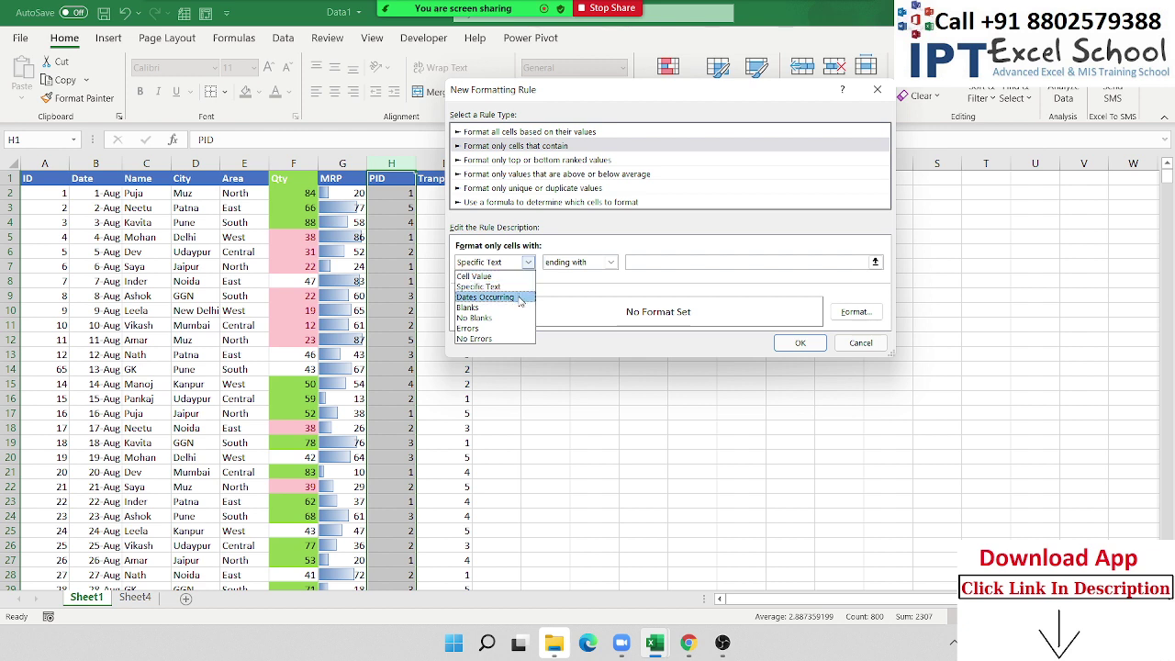
click(514, 308)
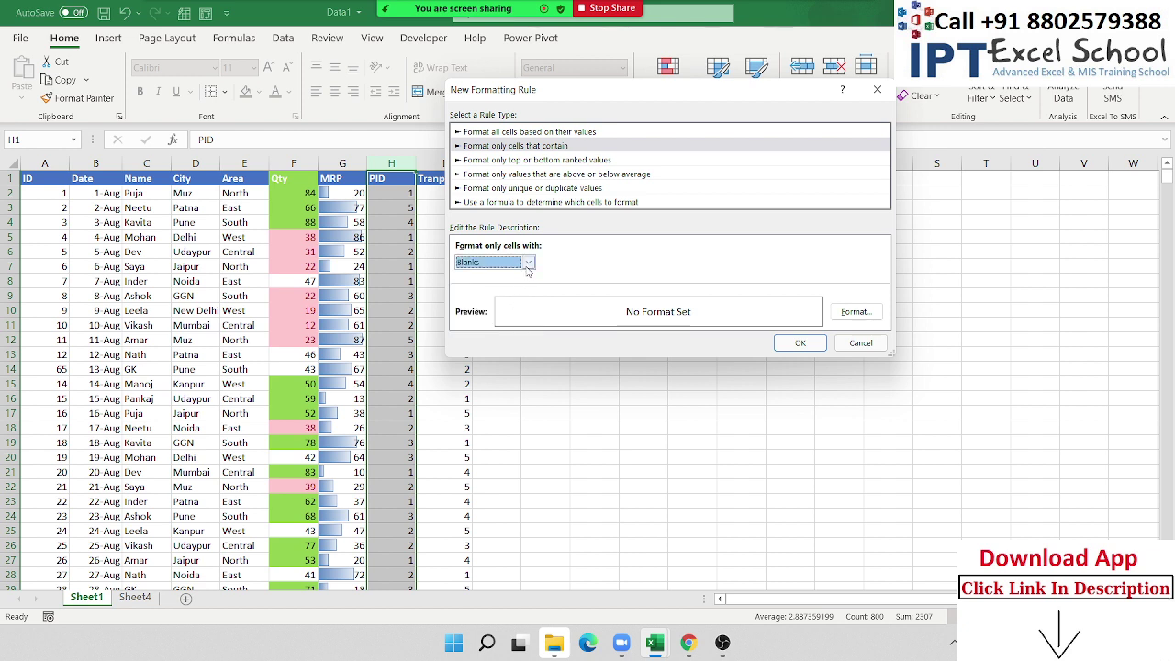
click(528, 262)
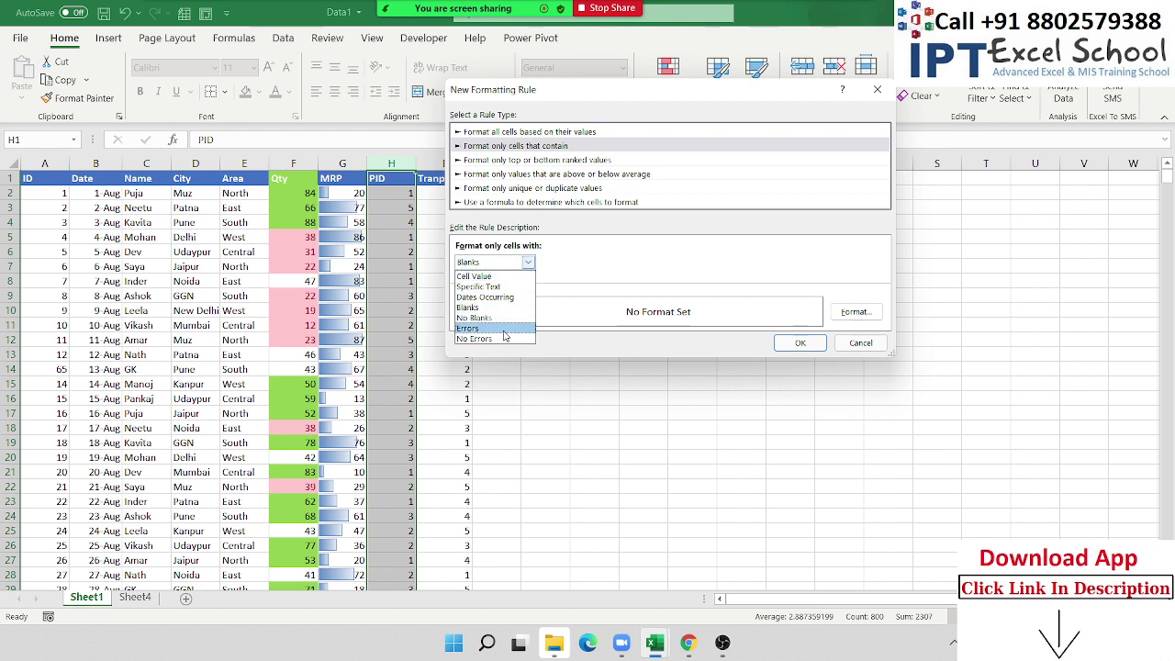
click(504, 328)
key(Escape)
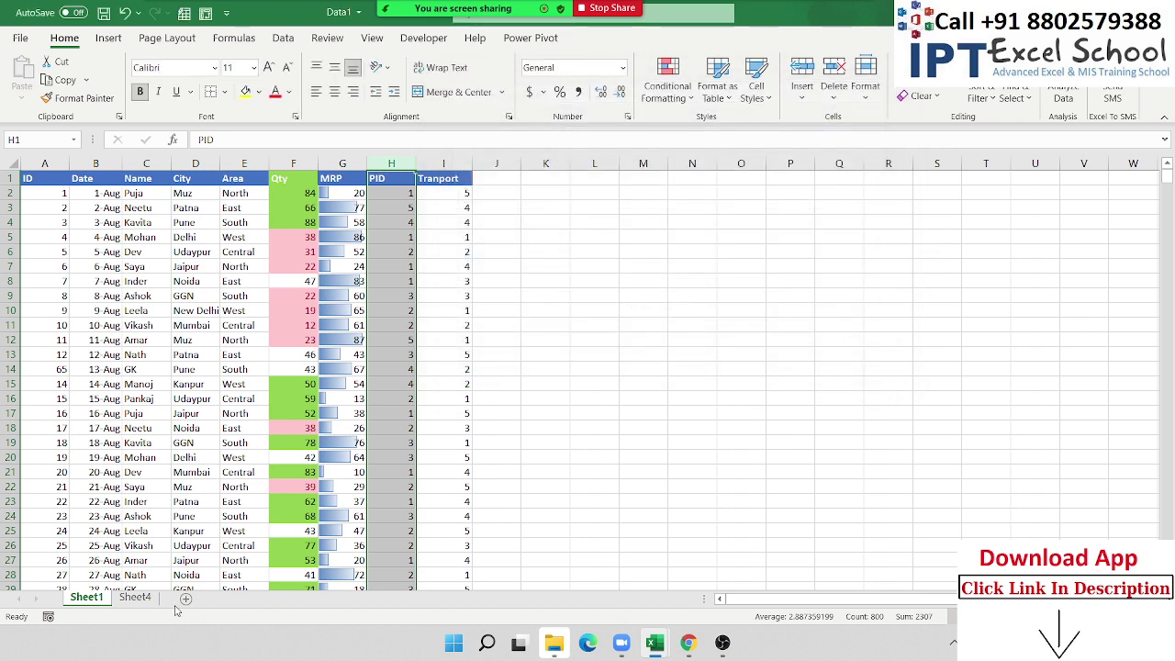
On a new sheet, fill A1:J17 with the =NA() formula
click(184, 599)
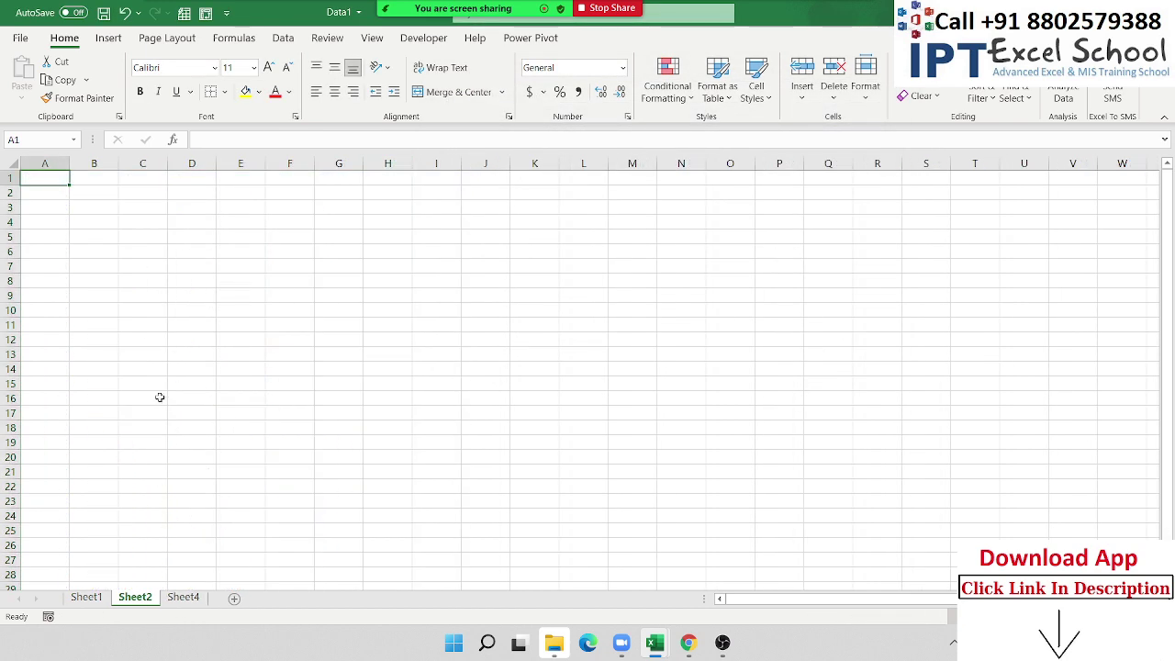
text(=n)
key(Down)
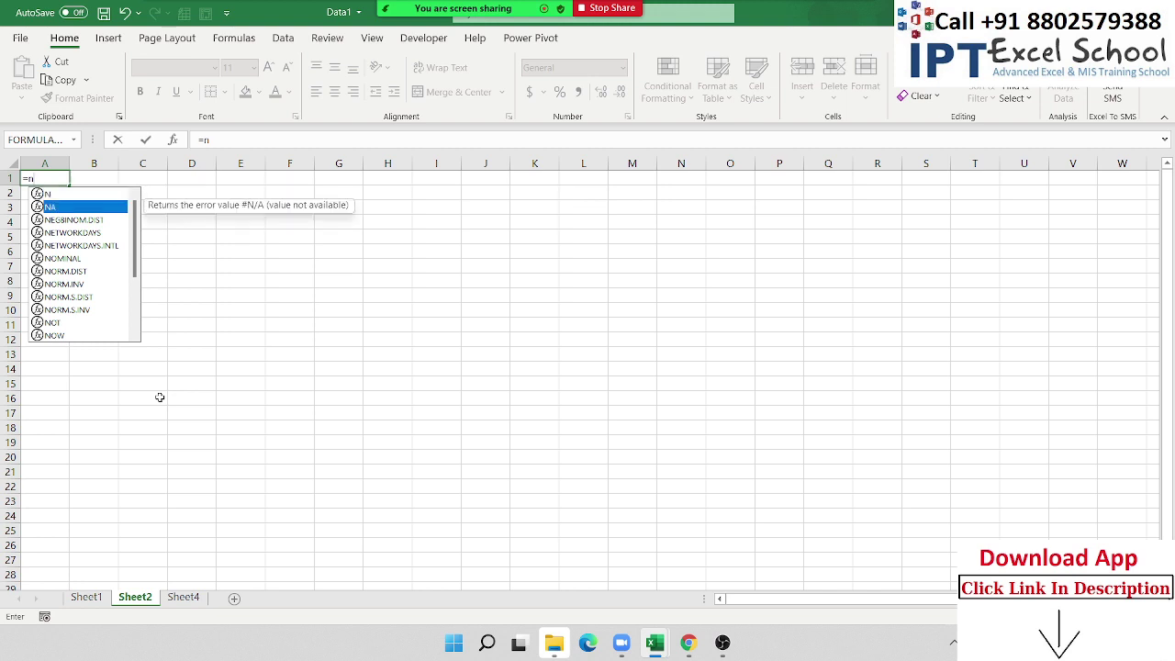
key(Tab)
key(Return)
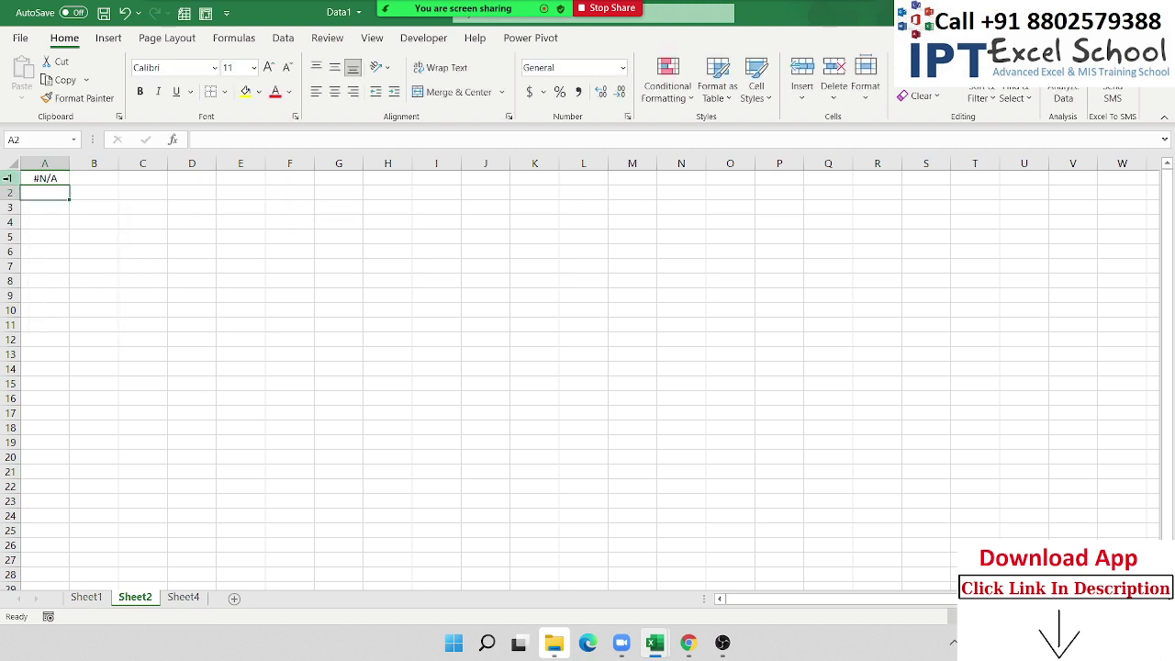
drag(36, 178, 475, 410)
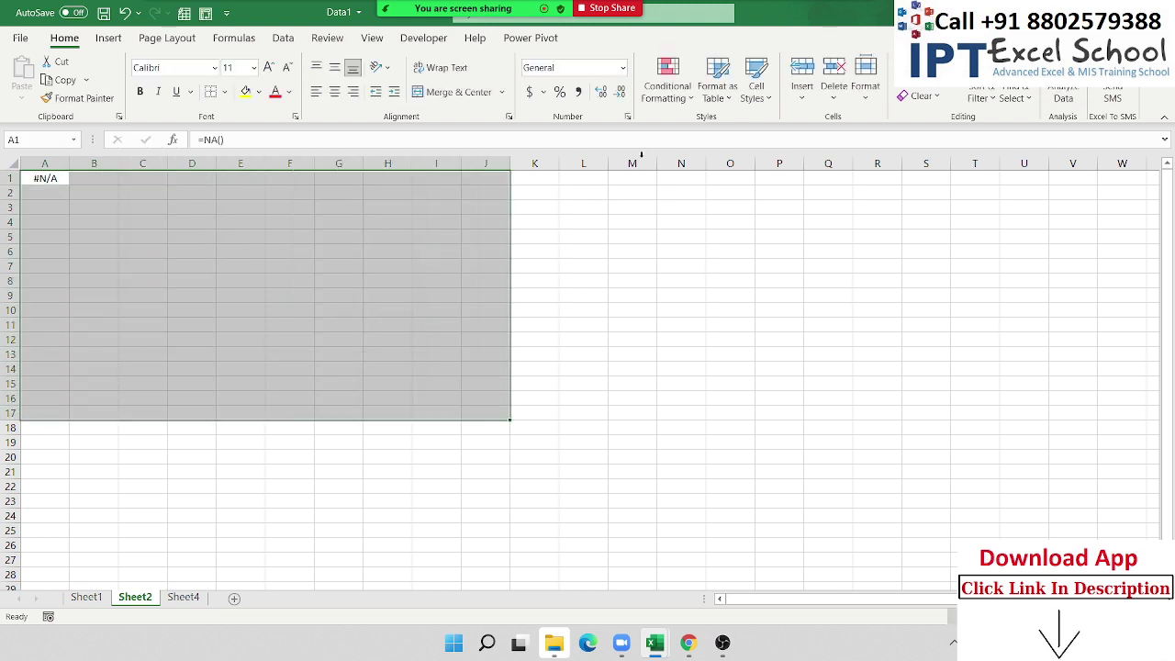
key(ctrl+r)
key(ctrl+d)
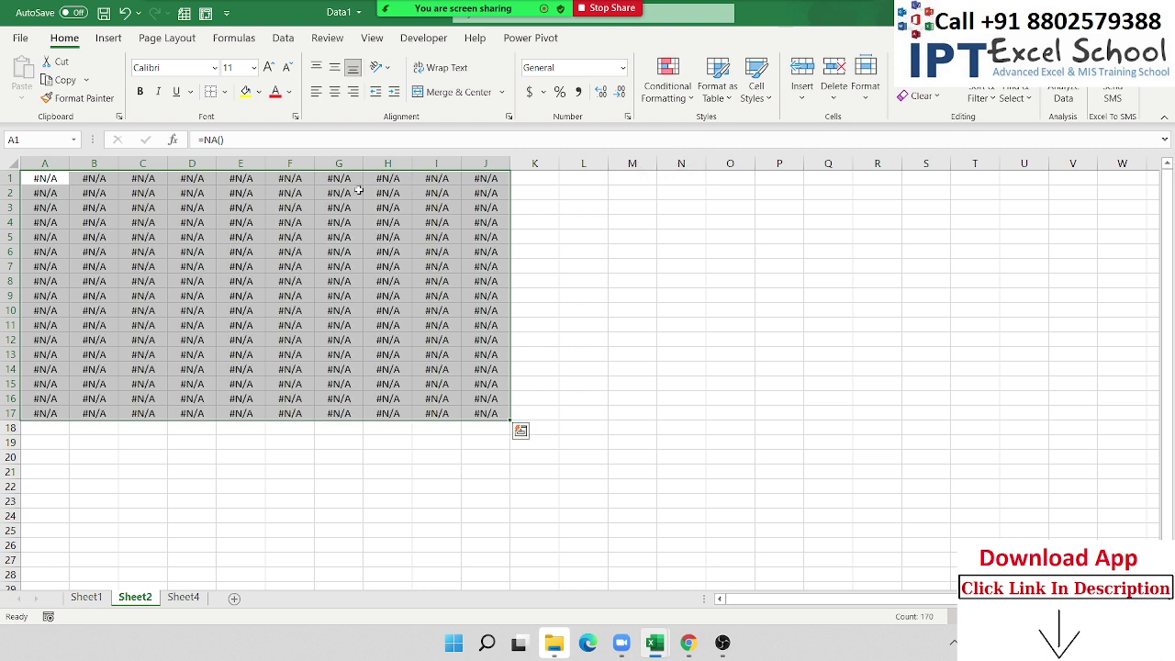
Enter 20 in E5, 30 in C10, 80 in F9 and 60 in I3, then reselect A1:J17
click(248, 237)
text(20)
key(Return)
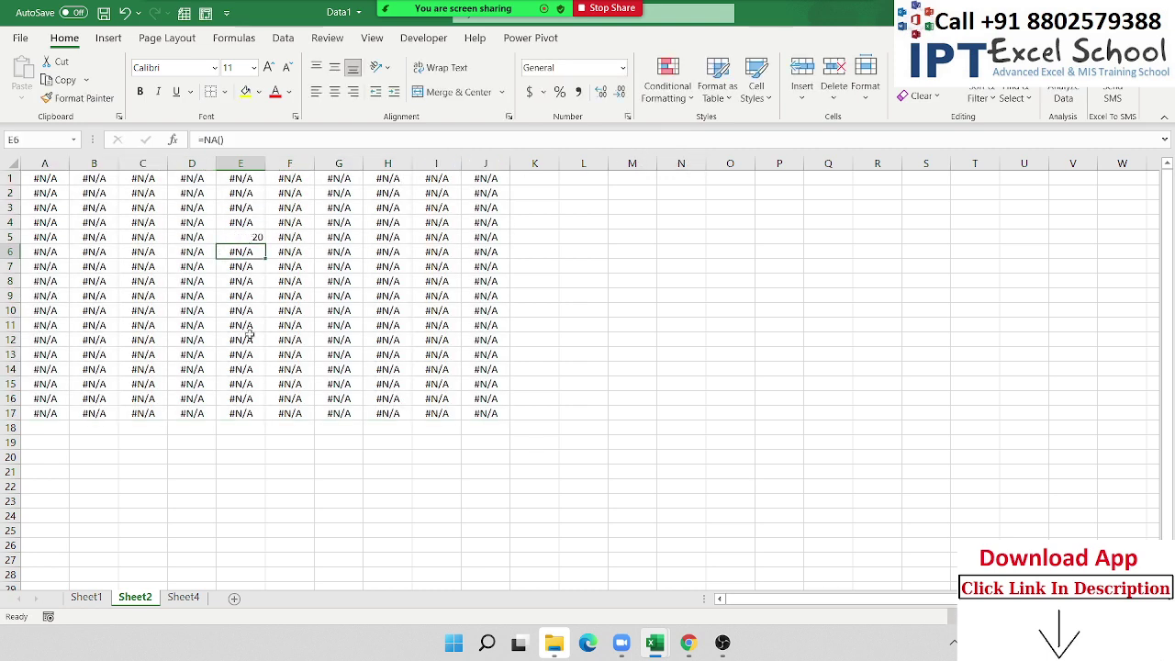
click(163, 312)
text(30)
click(289, 296)
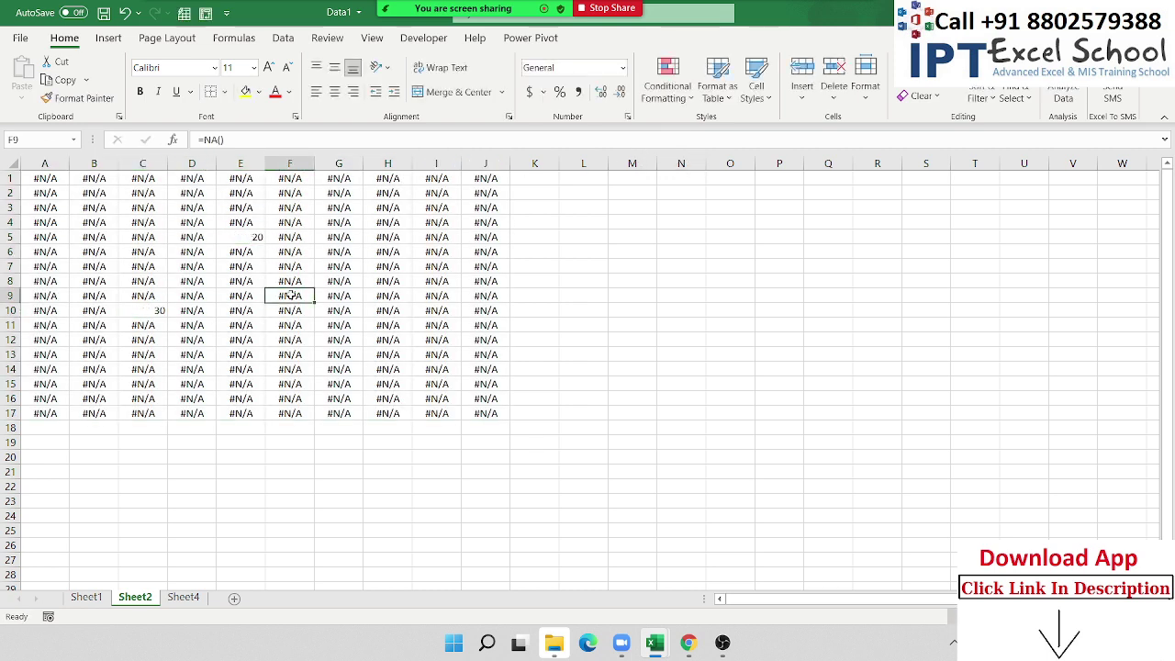
text(80)
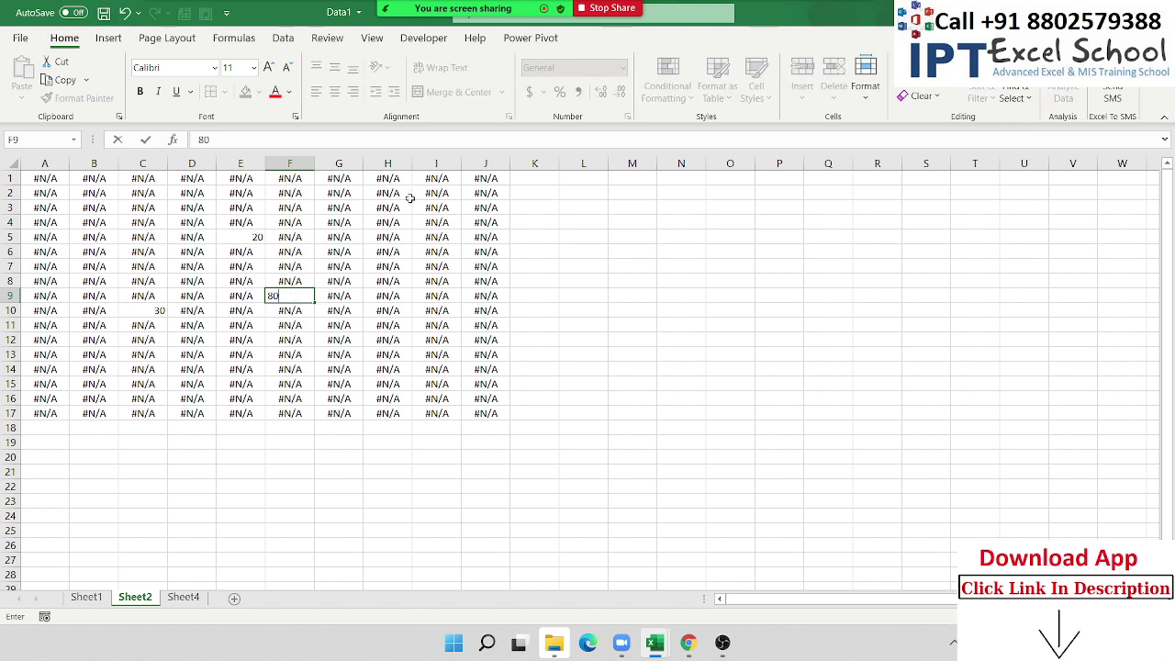
click(417, 208)
text(60)
click(335, 335)
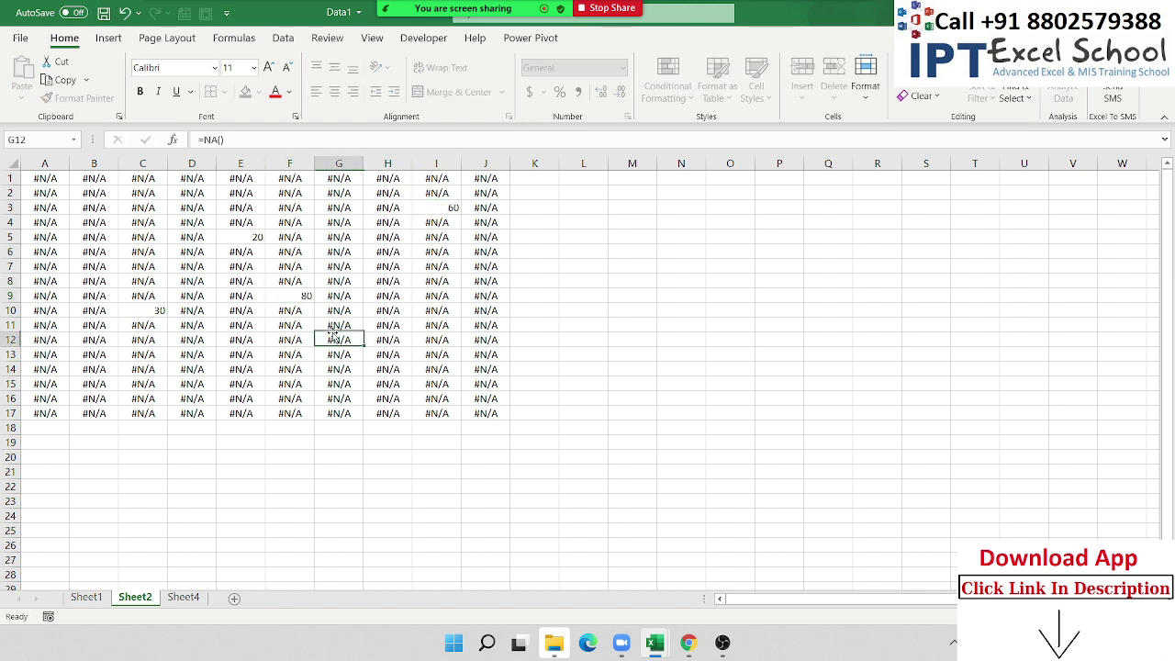
drag(41, 178, 486, 413)
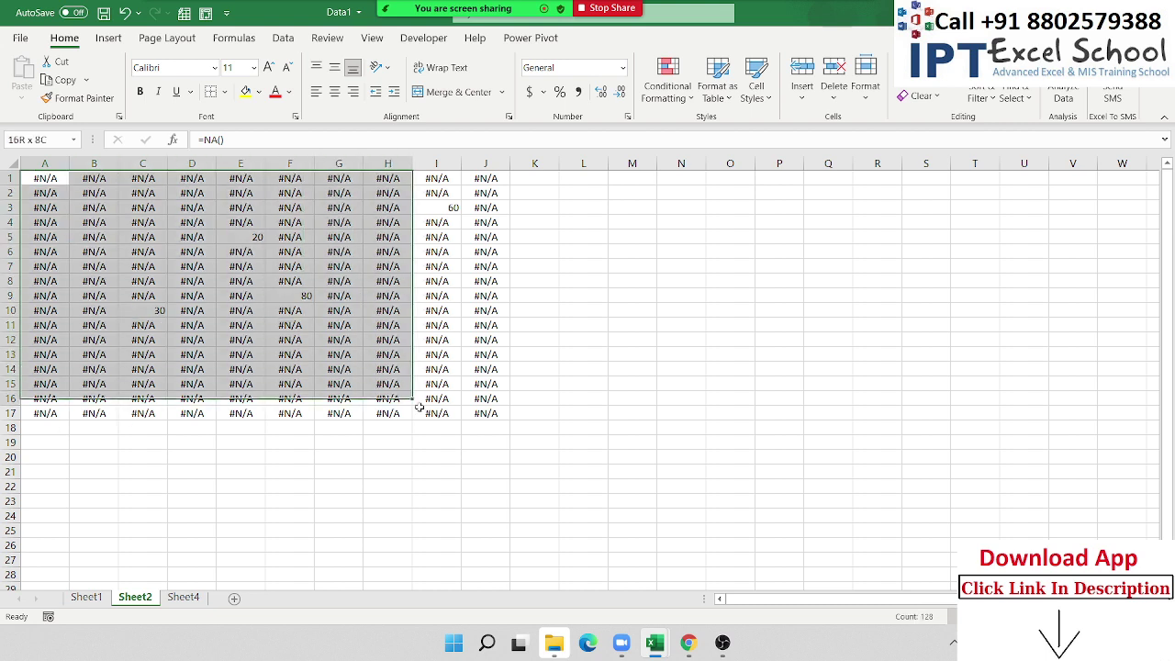
Start a new conditional formatting rule that formats only cells containing Errors
click(628, 117)
click(497, 188)
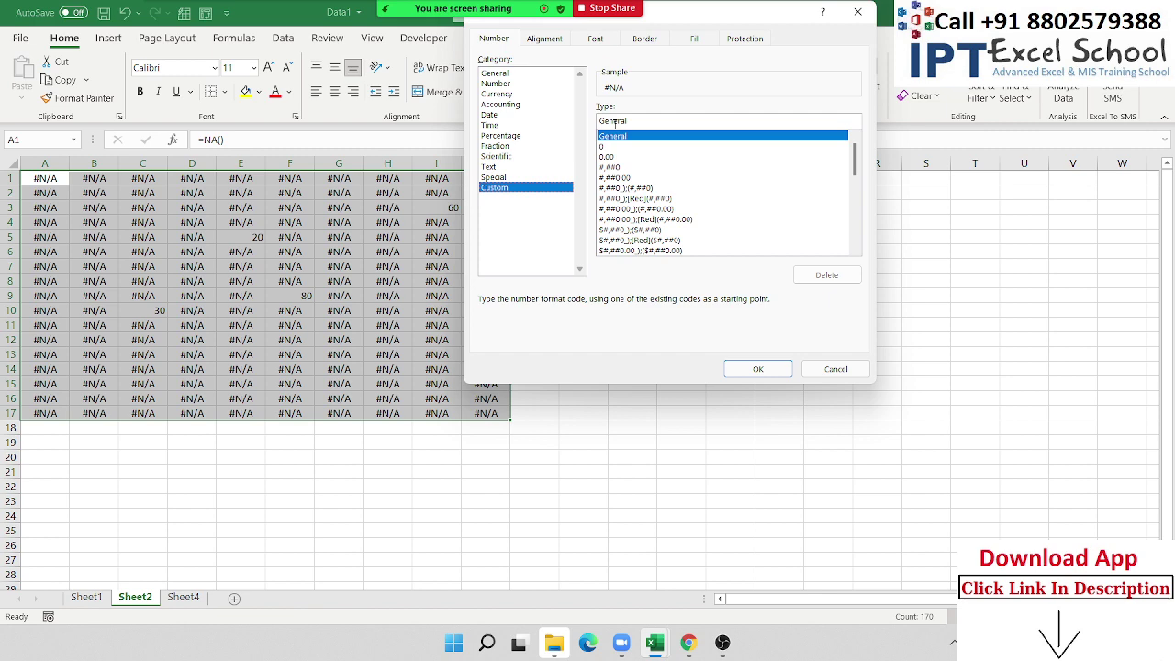
key(Escape)
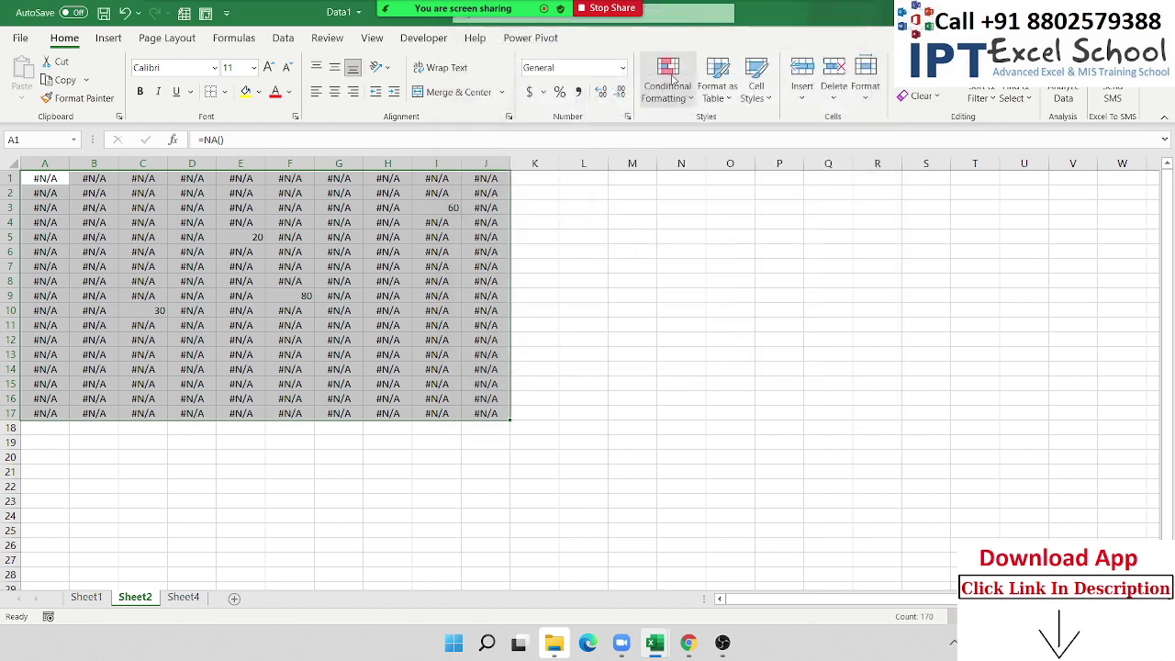
click(672, 81)
mouse_move(700, 275)
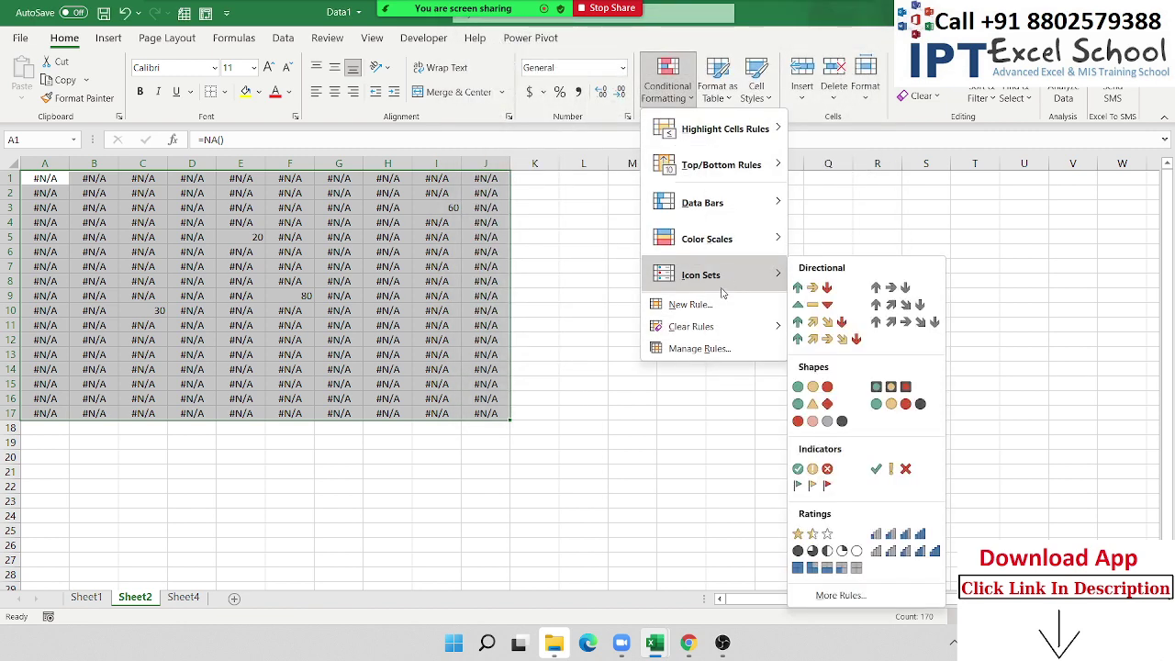
click(706, 304)
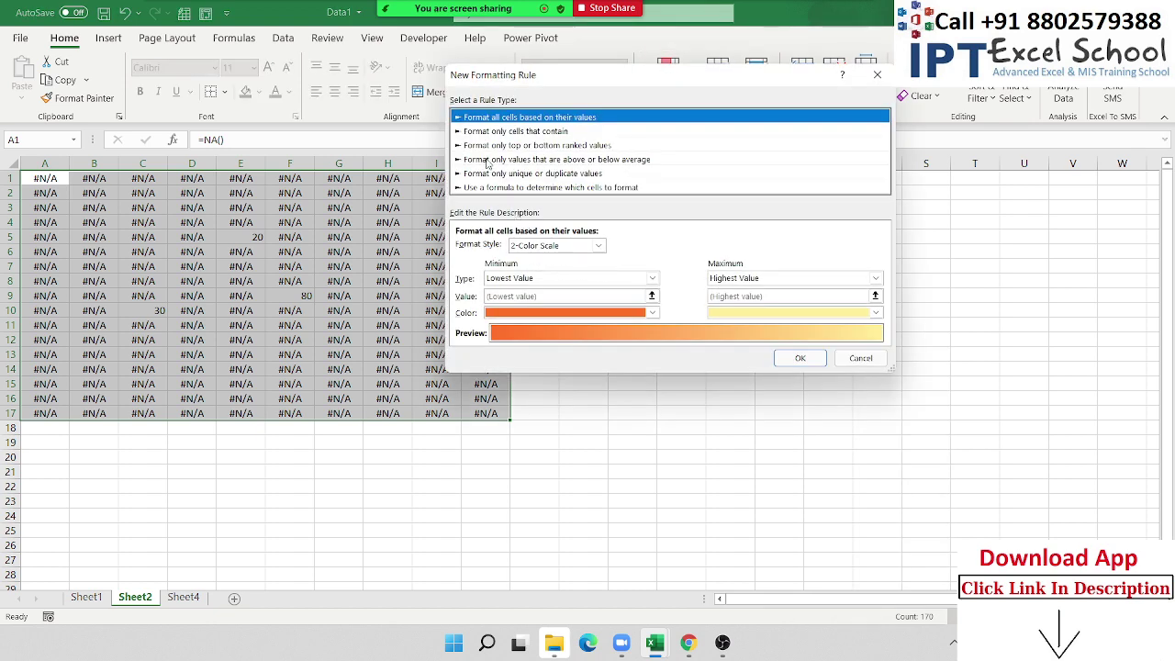
click(479, 132)
click(502, 250)
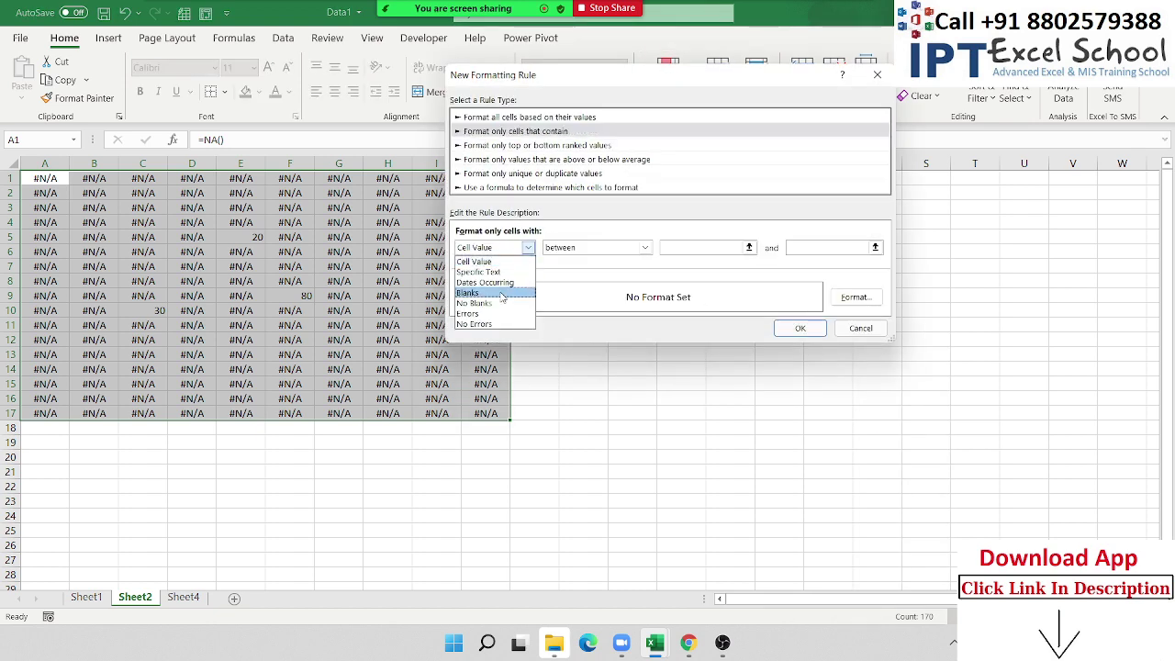
click(502, 315)
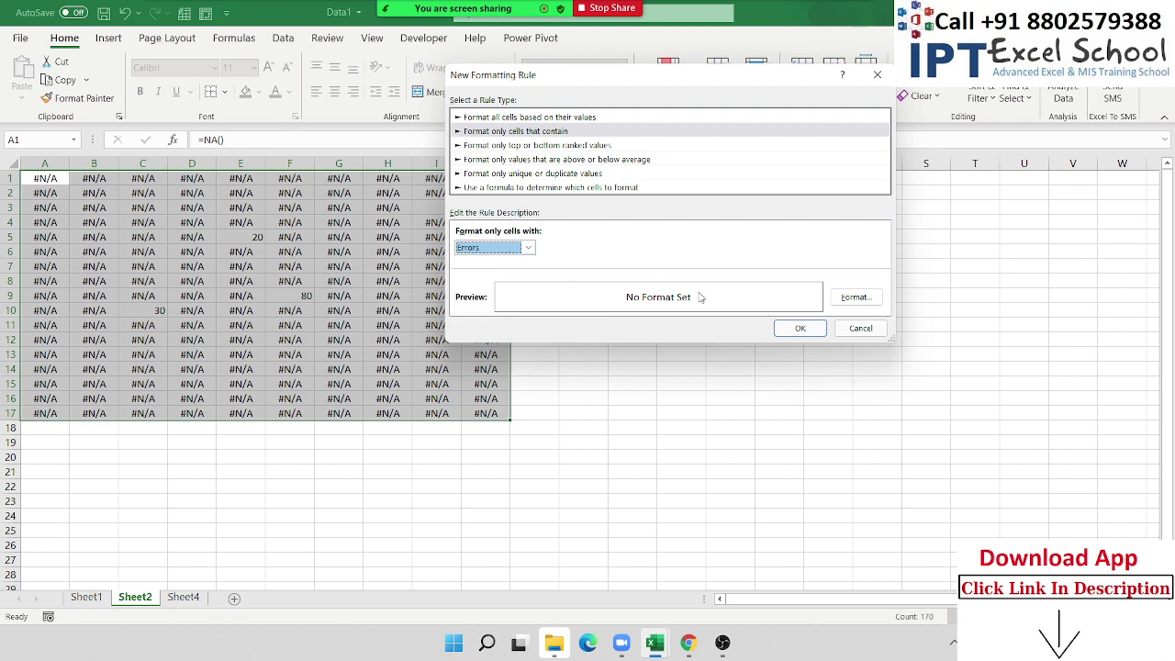
Give the error rule a white font colour and apply it to A1:J17
click(836, 296)
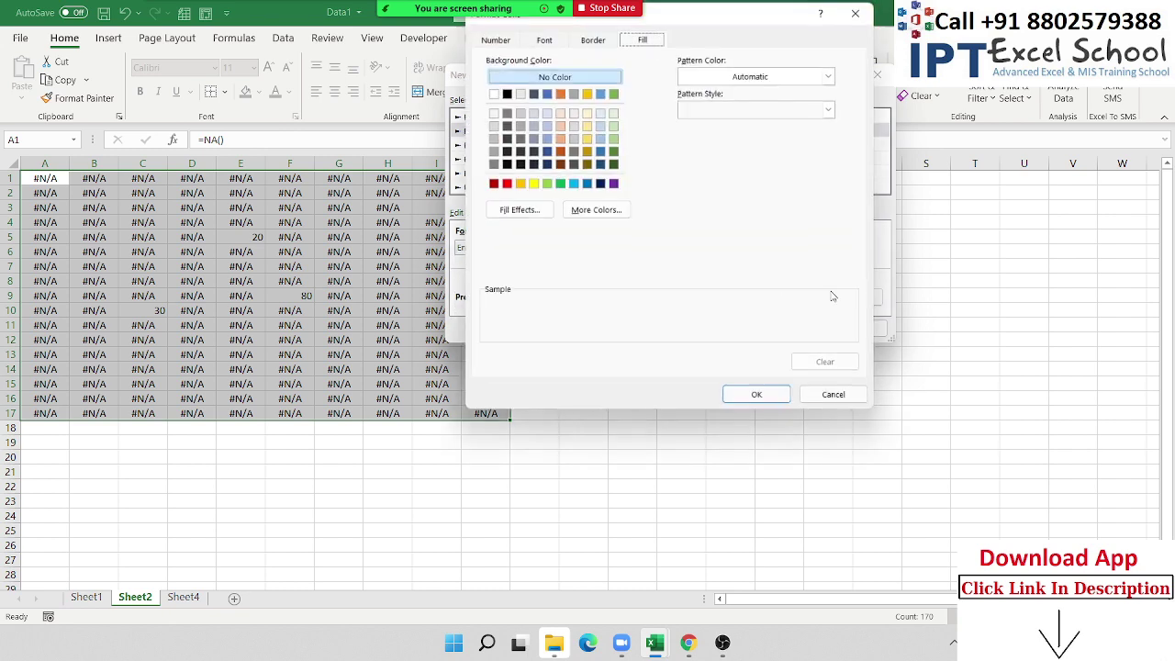
click(550, 41)
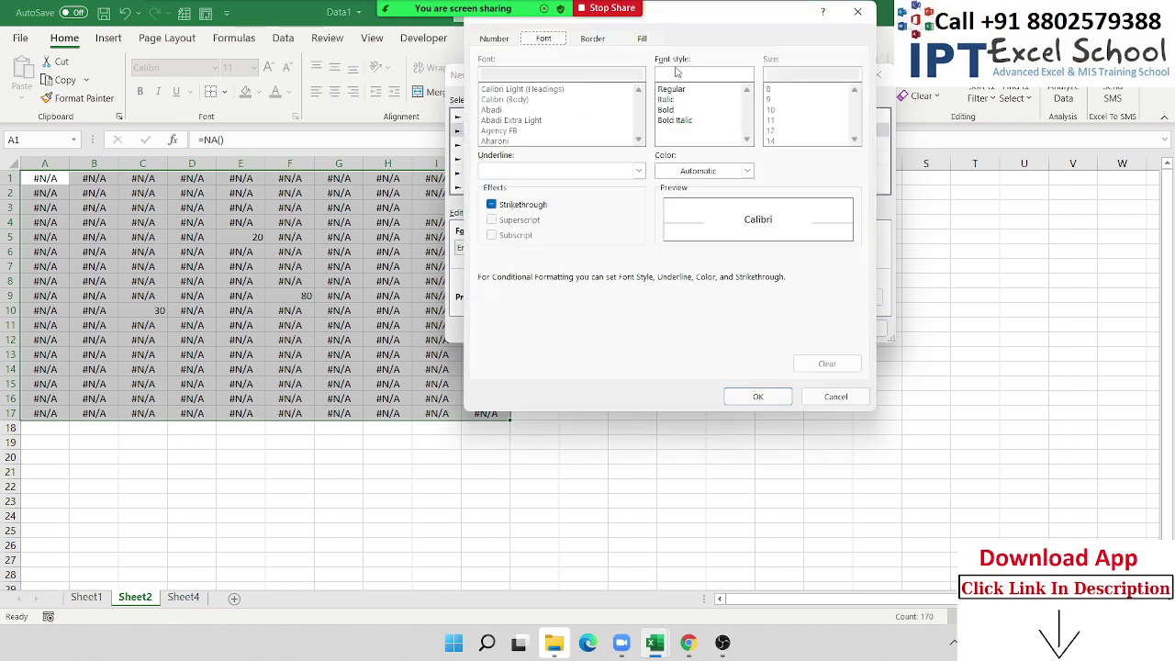
click(747, 171)
click(661, 231)
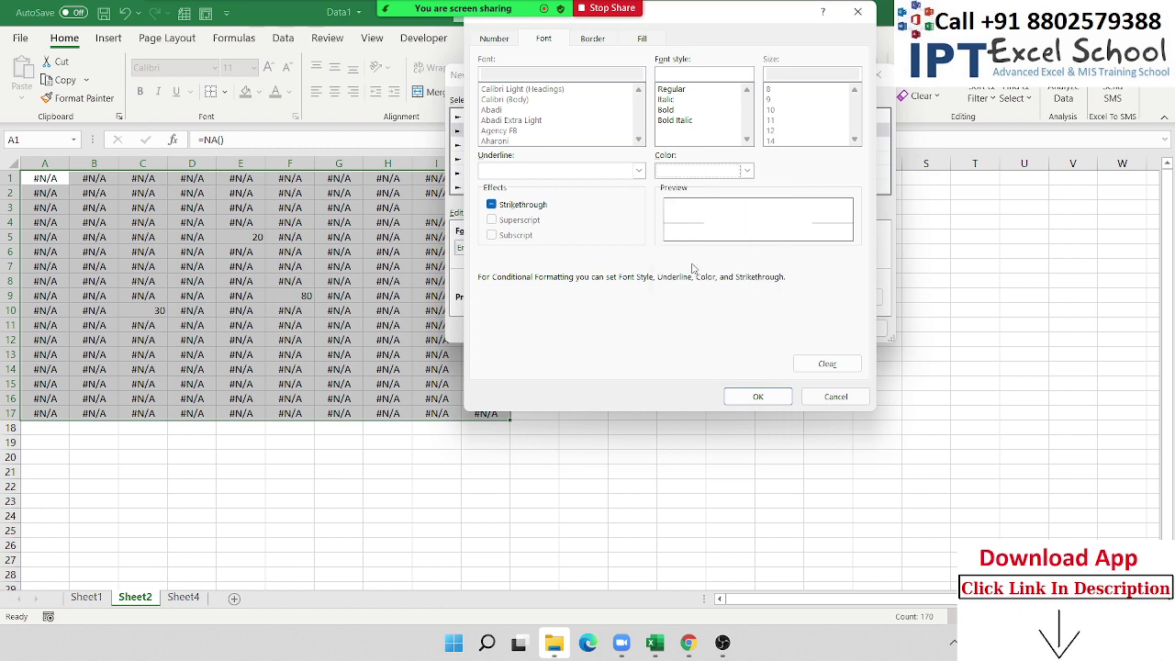
click(758, 396)
click(801, 328)
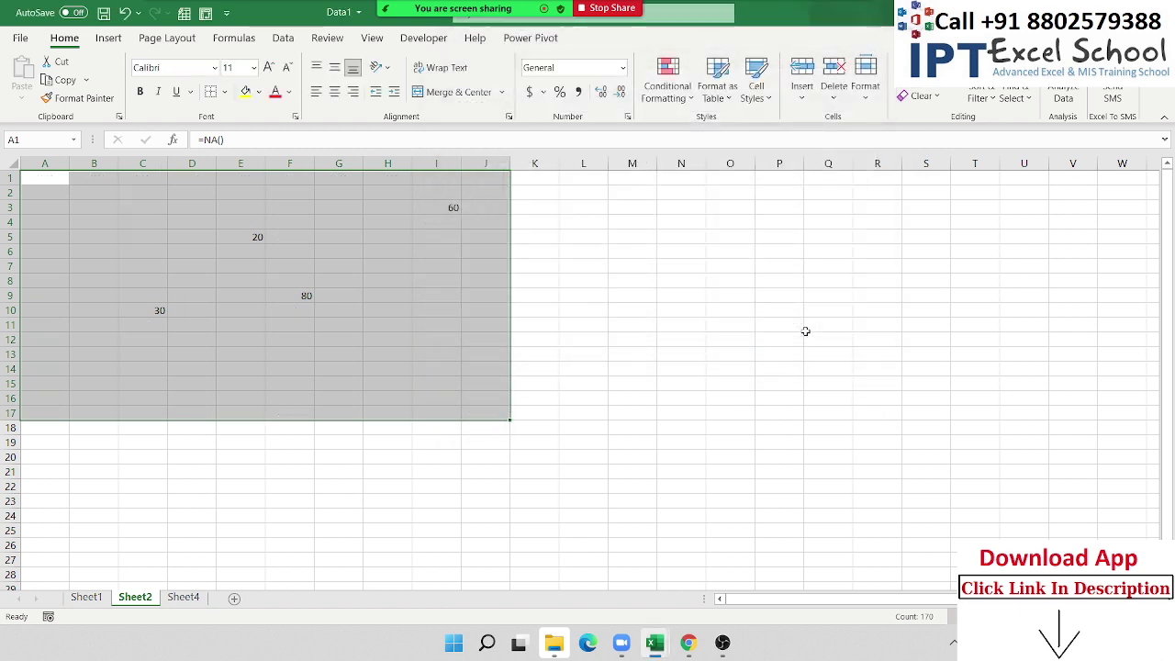
Deselect the range to confirm only 20, 30, 80 and 60 remain visible
click(412, 339)
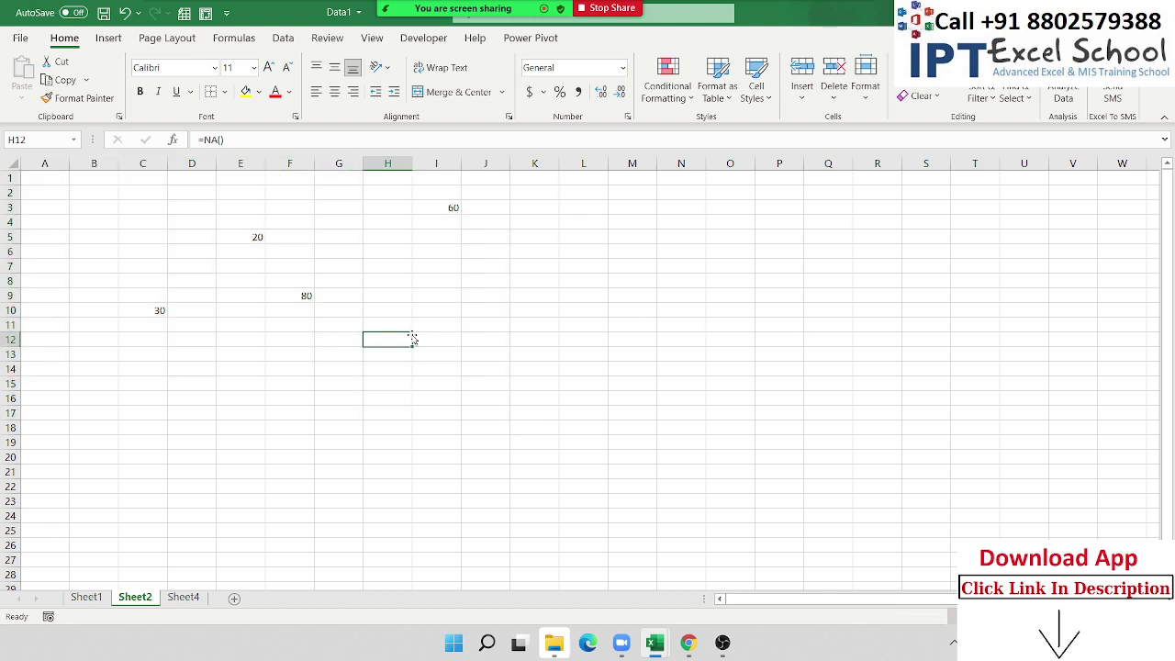
click(683, 75)
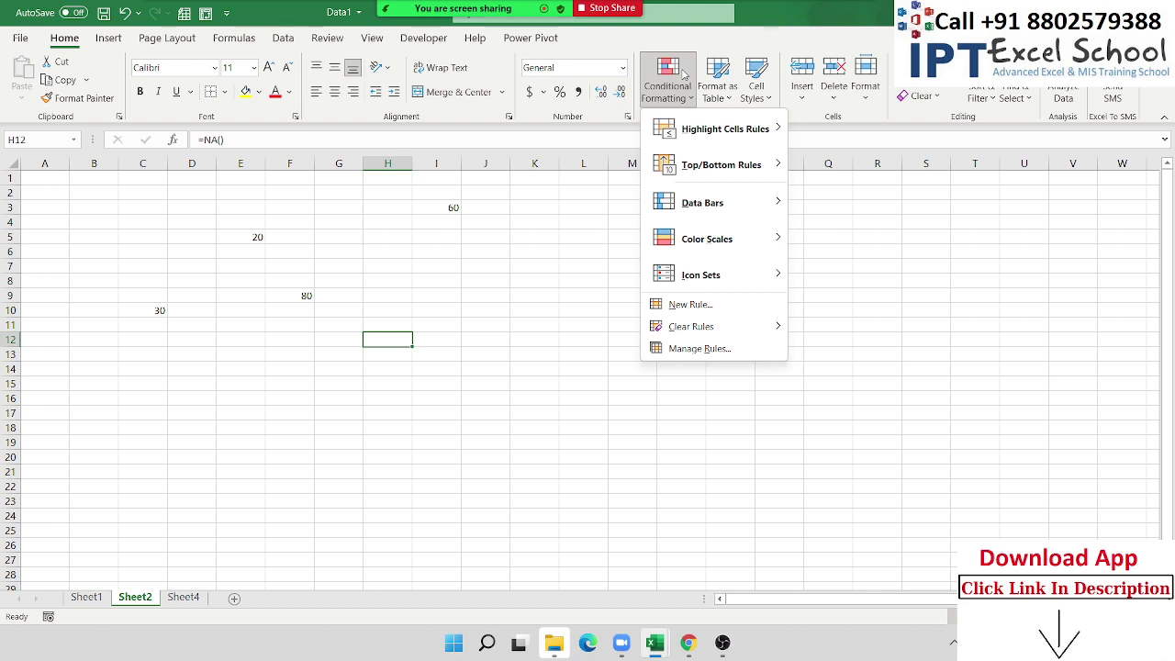
click(82, 604)
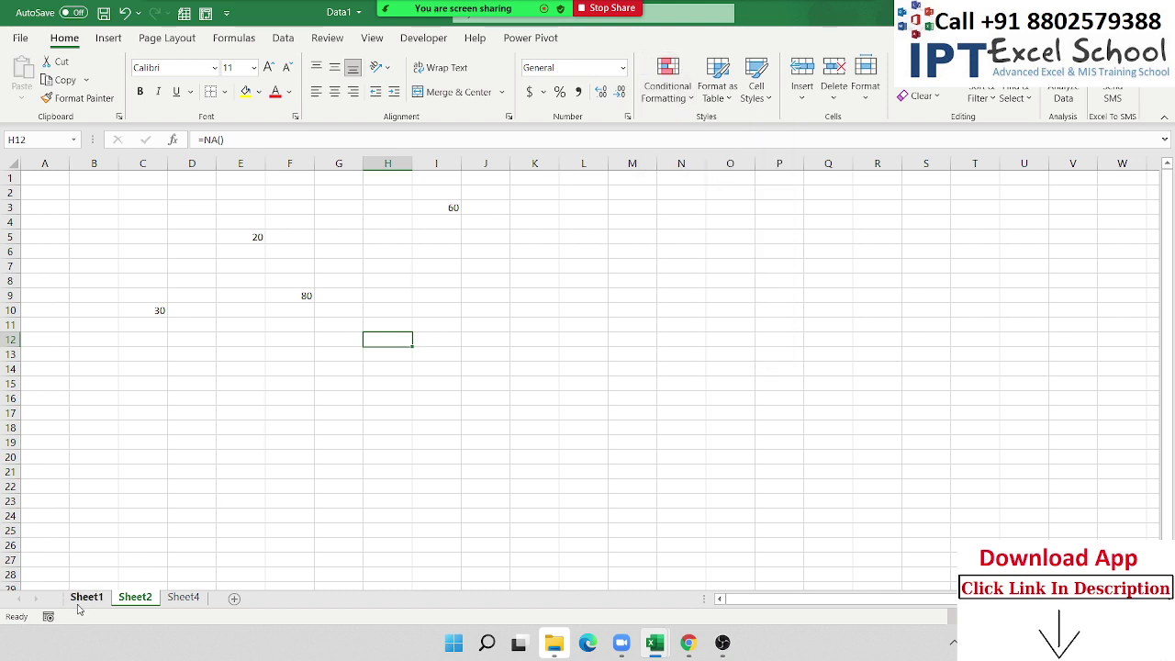
On Sheet1, use Clear Rules from Entire Sheet to remove the fills and data bars
click(80, 603)
click(152, 310)
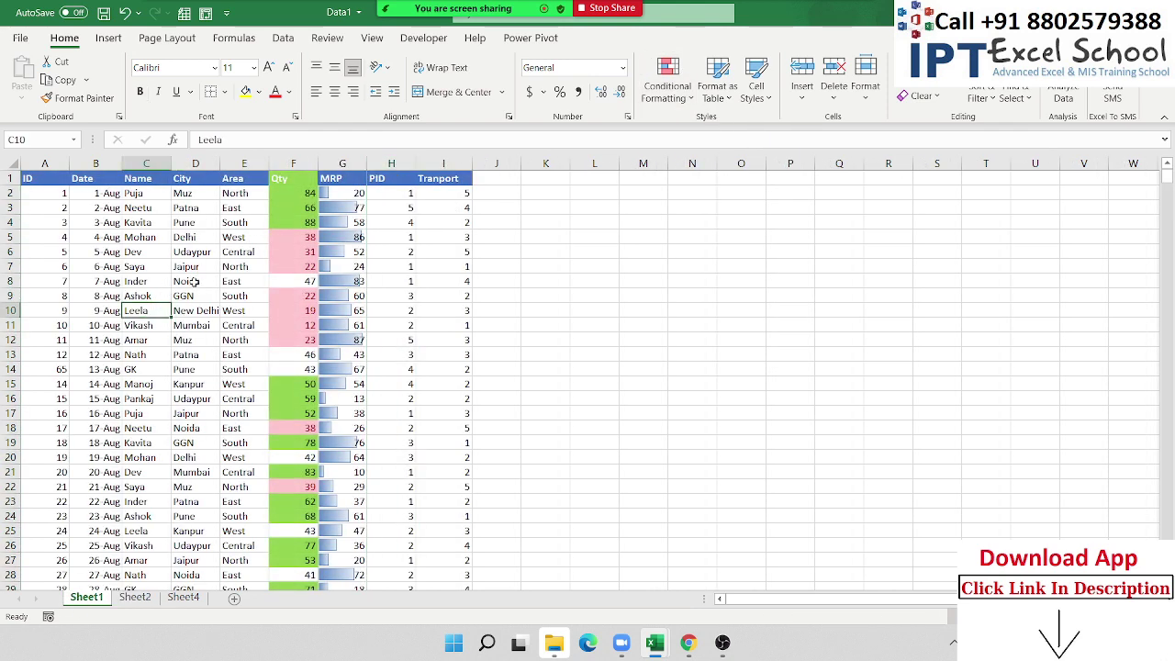
click(668, 81)
mouse_move(691, 327)
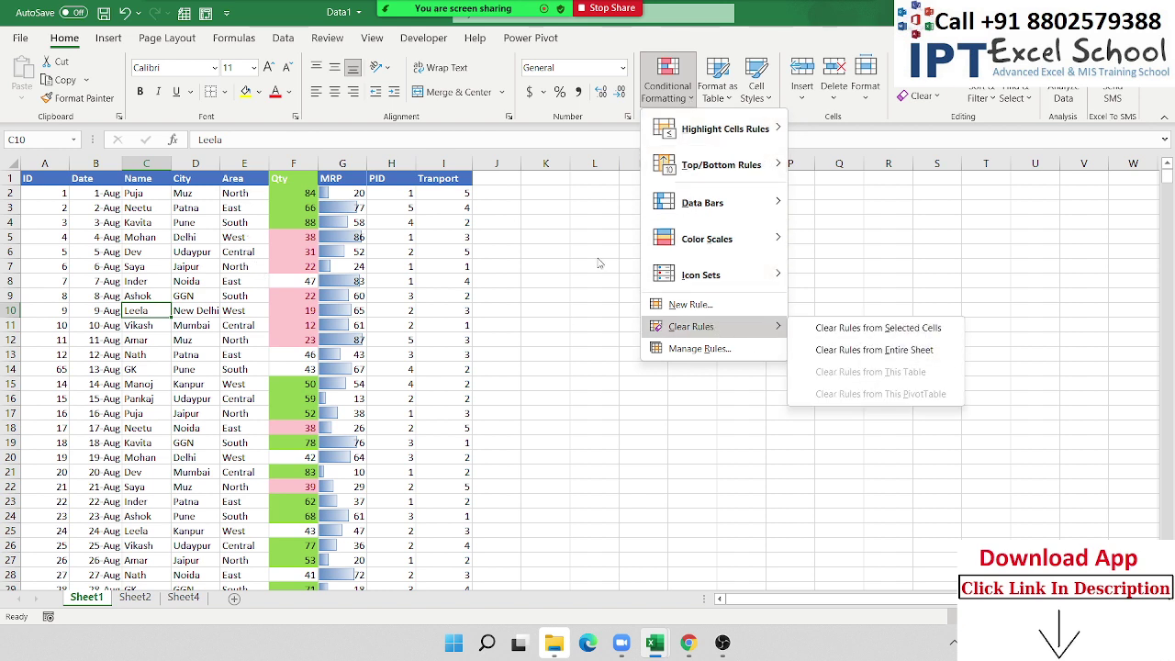
click(877, 350)
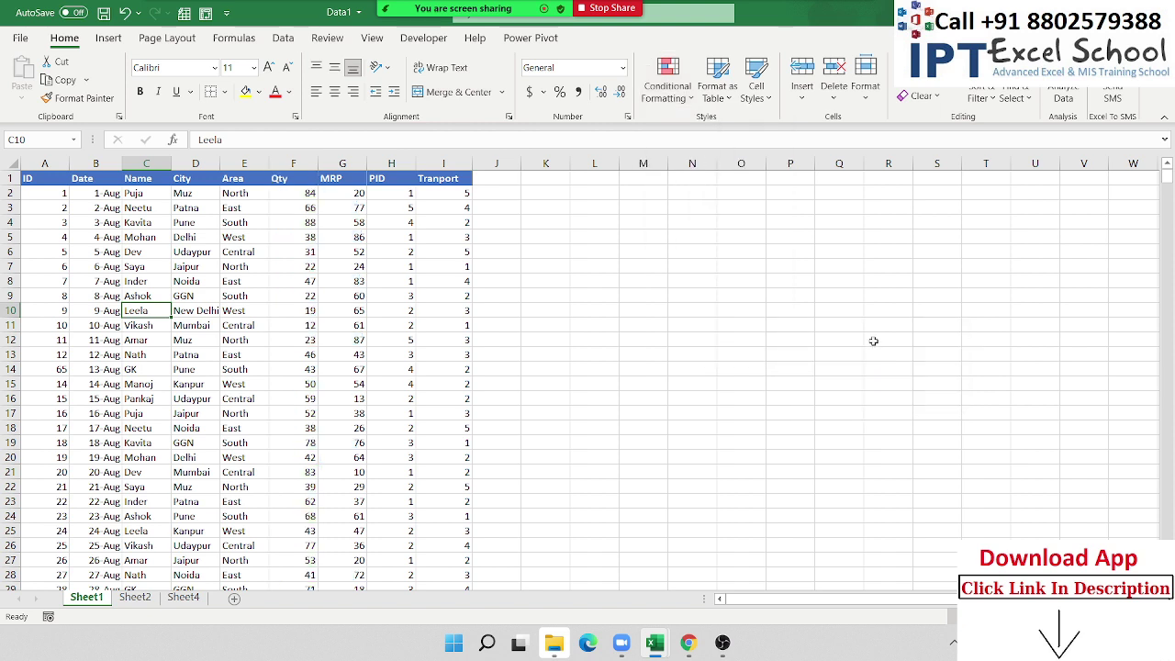
Enter the formula =F2*G2 in cell K3
click(188, 295)
click(287, 266)
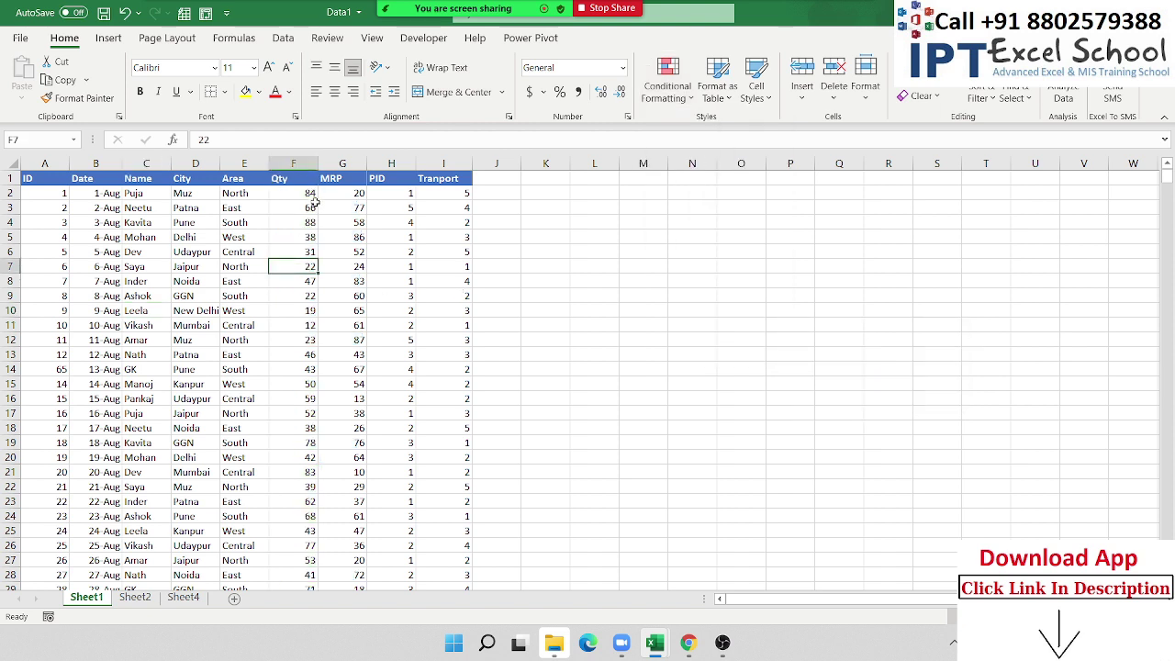
drag(311, 195, 349, 195)
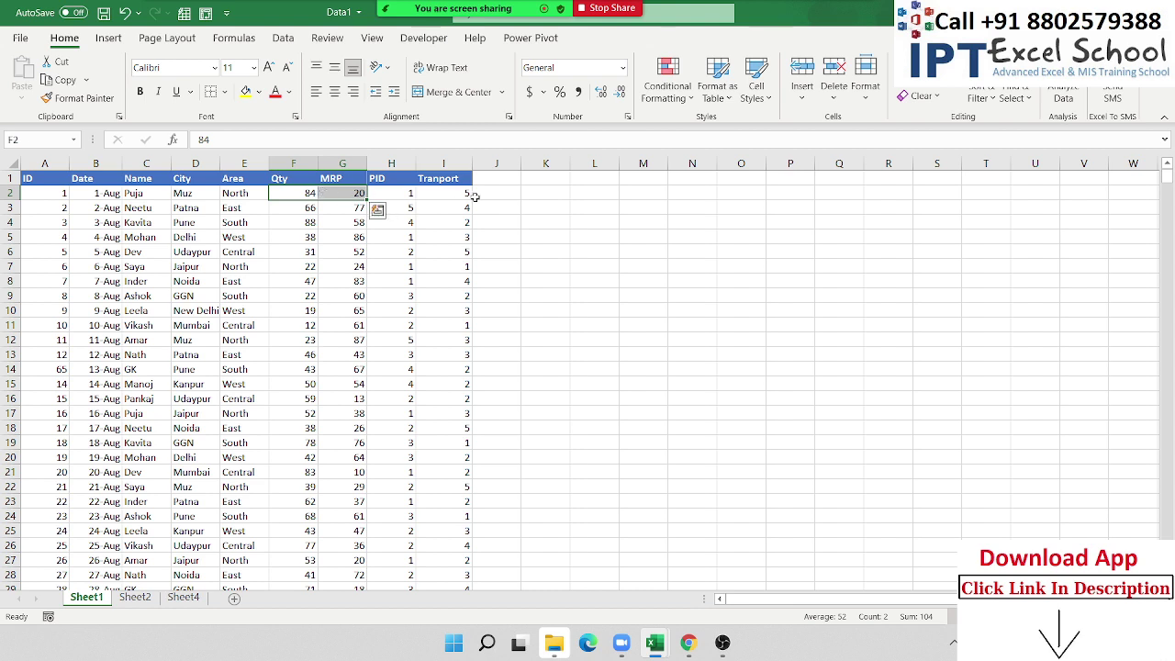
click(527, 204)
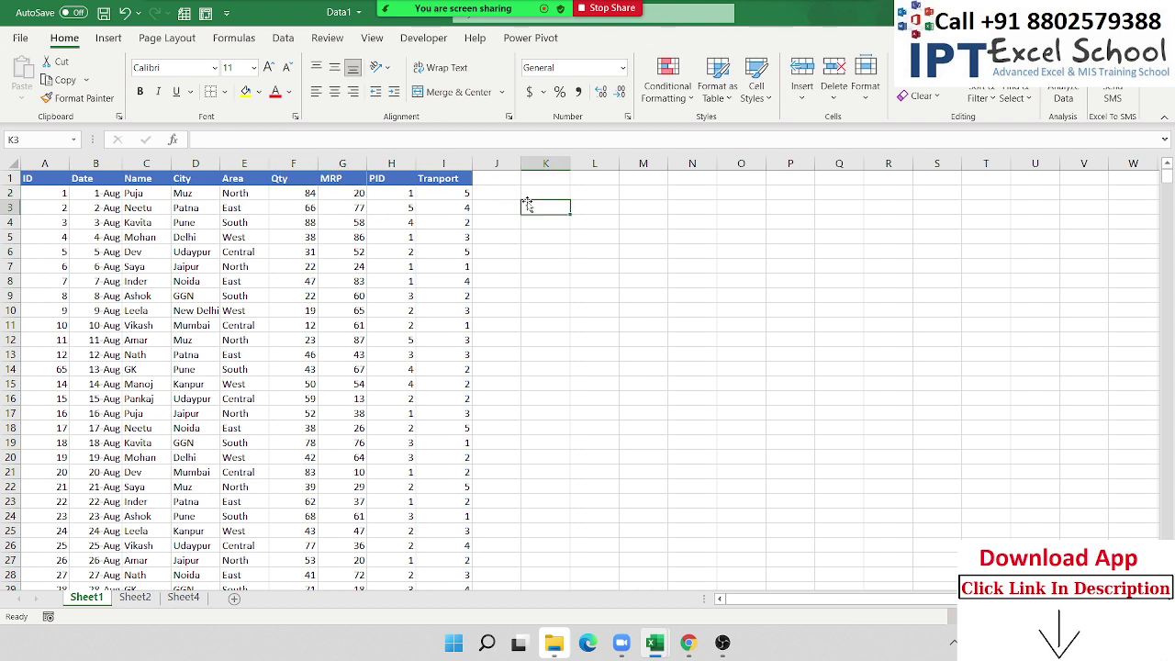
text(=)
click(308, 196)
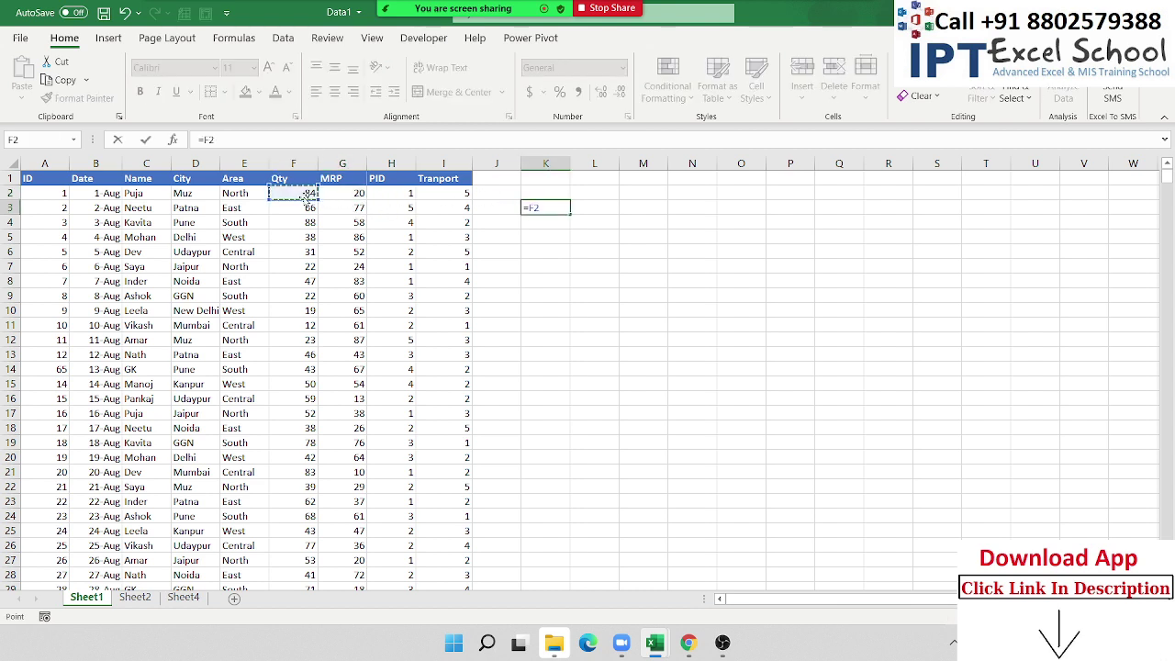
text(*)
click(347, 192)
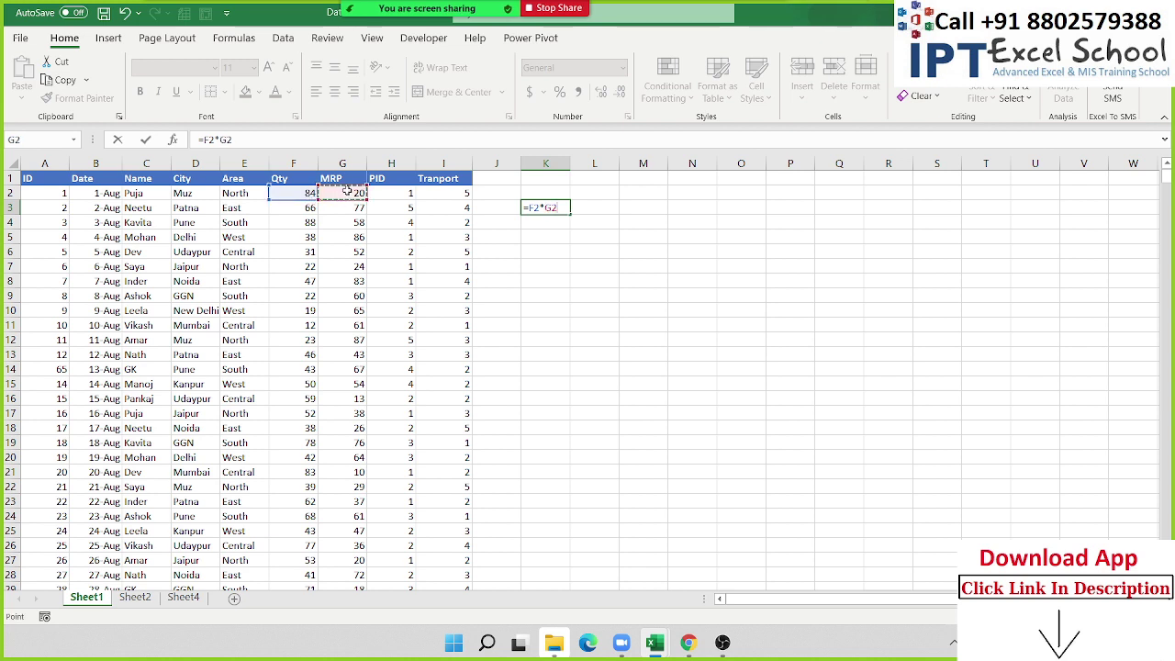
key(Return)
Fill the product formula down to K16, then delete K3:K16
click(556, 207)
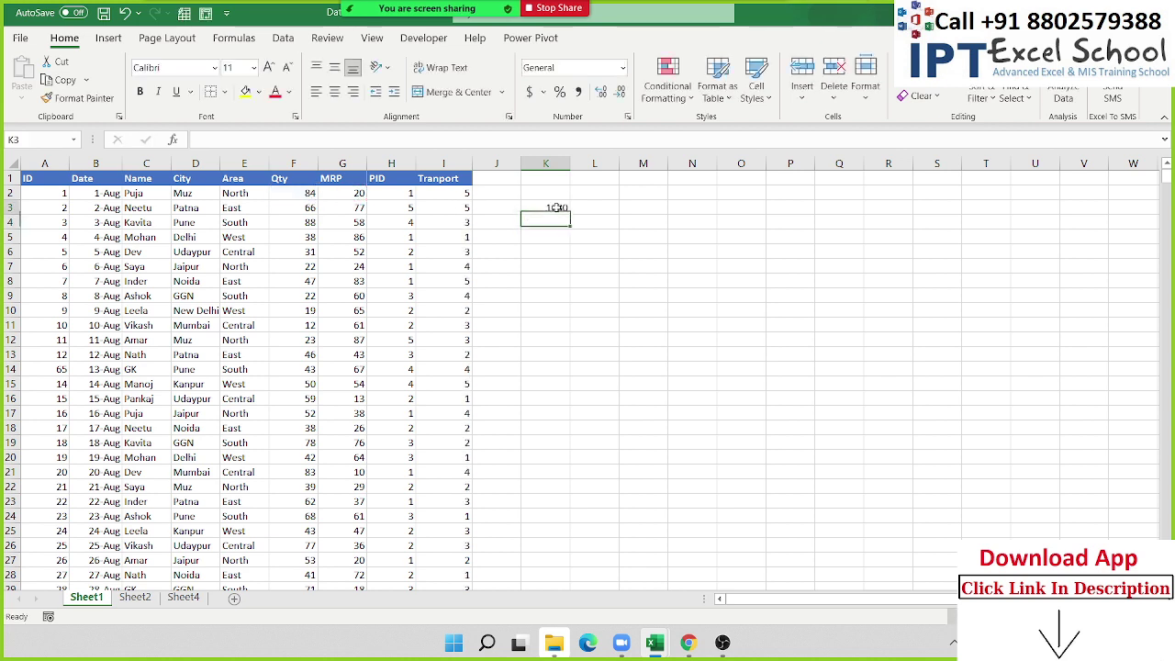
click(556, 208)
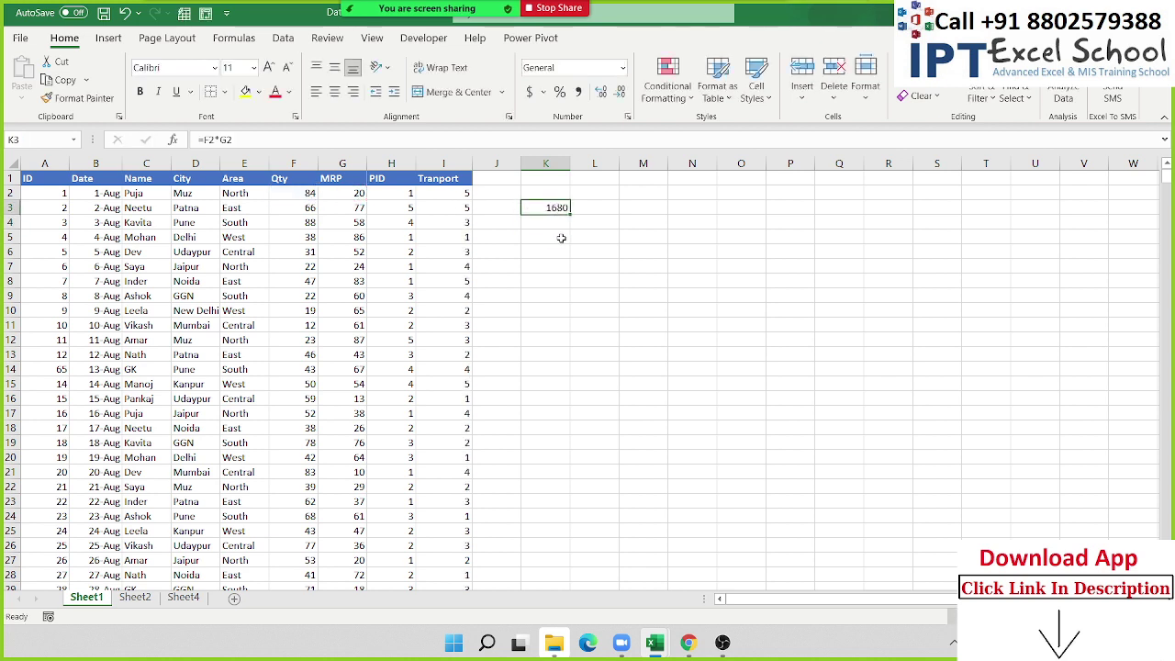
drag(570, 214, 575, 269)
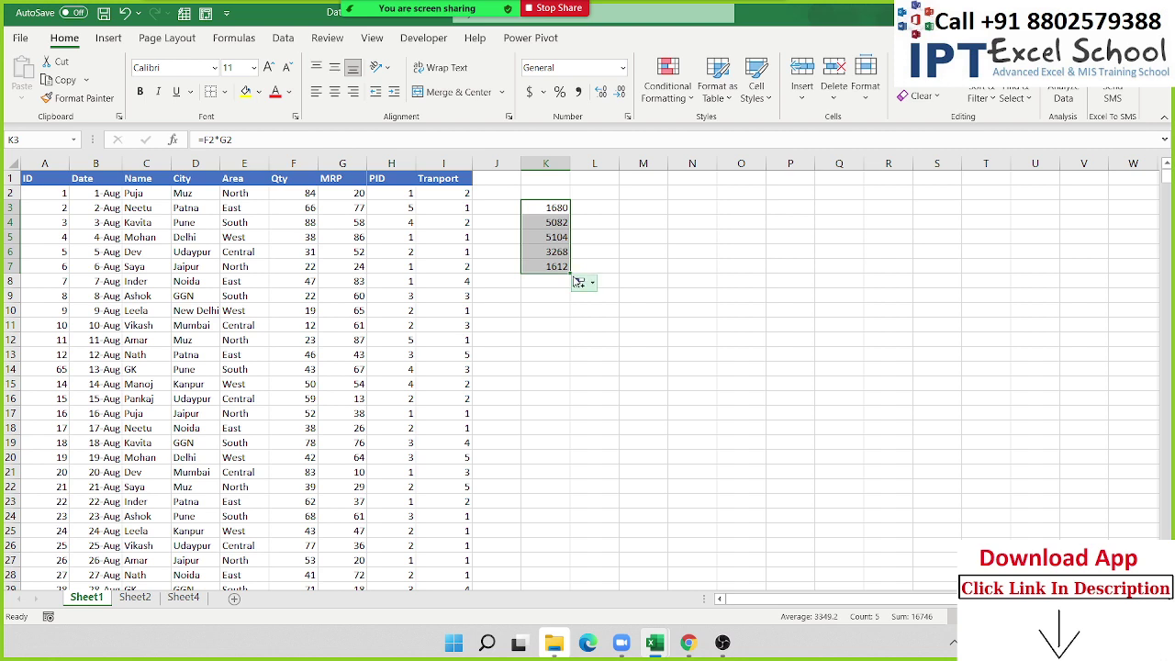
mouse_move(570, 273)
mouse_down()
mouse_move(572, 406)
mouse_move(527, 205)
mouse_up()
key(Delete)
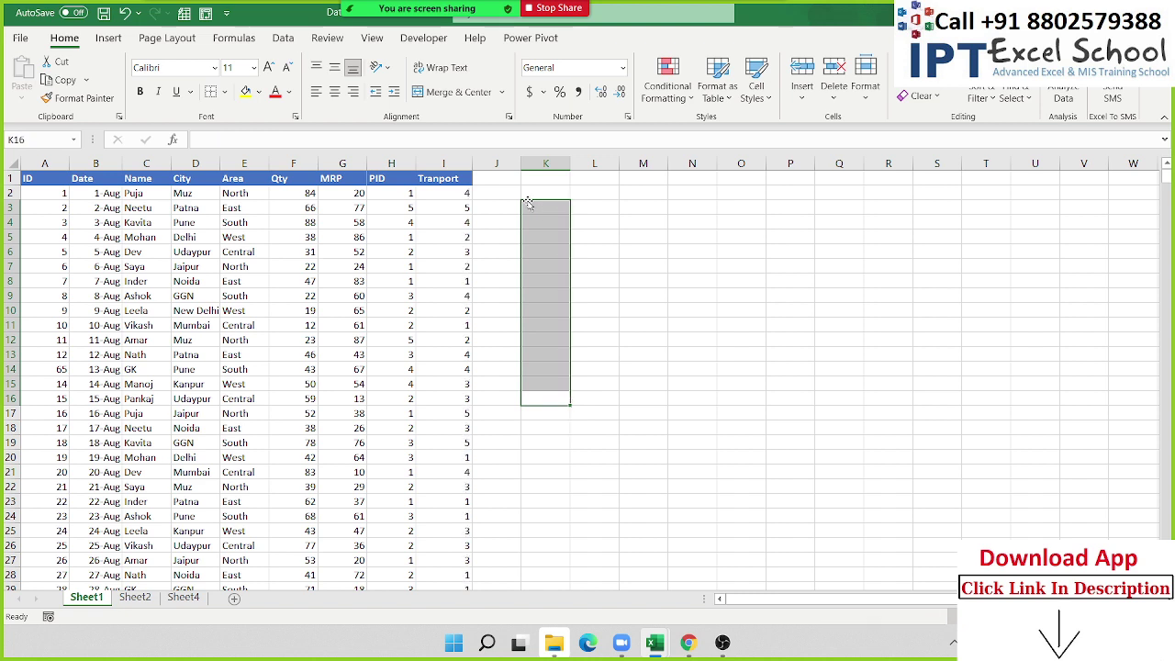
Select the first data row A2:I2
drag(294, 191, 328, 191)
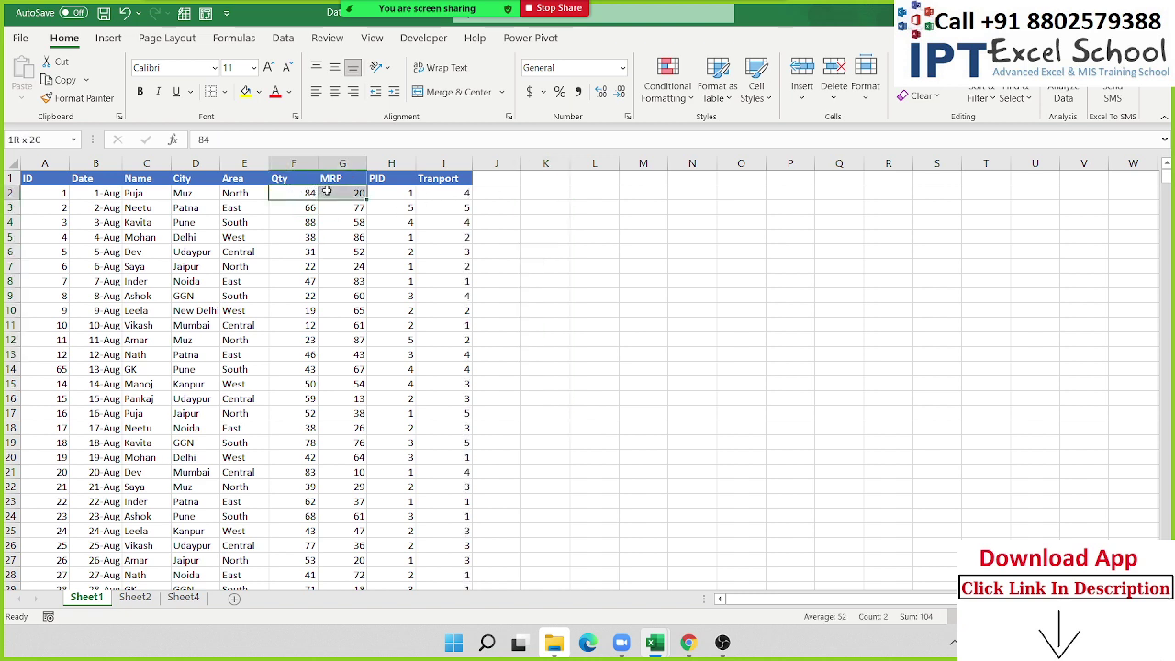
click(38, 192)
drag(38, 193, 444, 189)
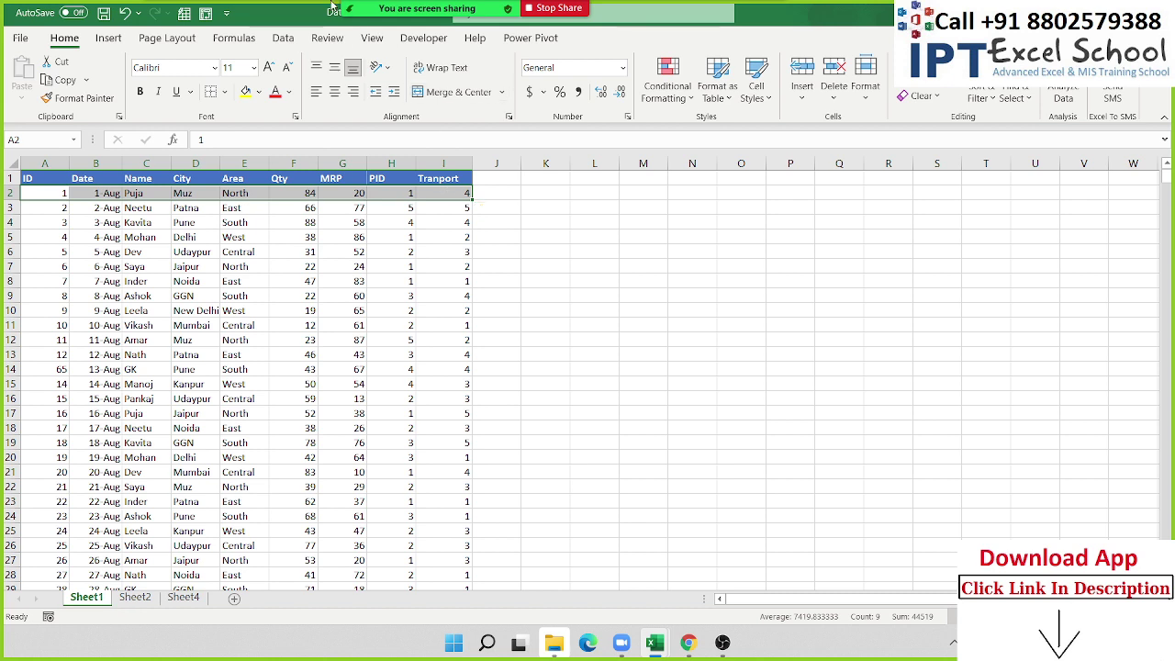
Open the Zoom Participants window over the sheet
click(391, 30)
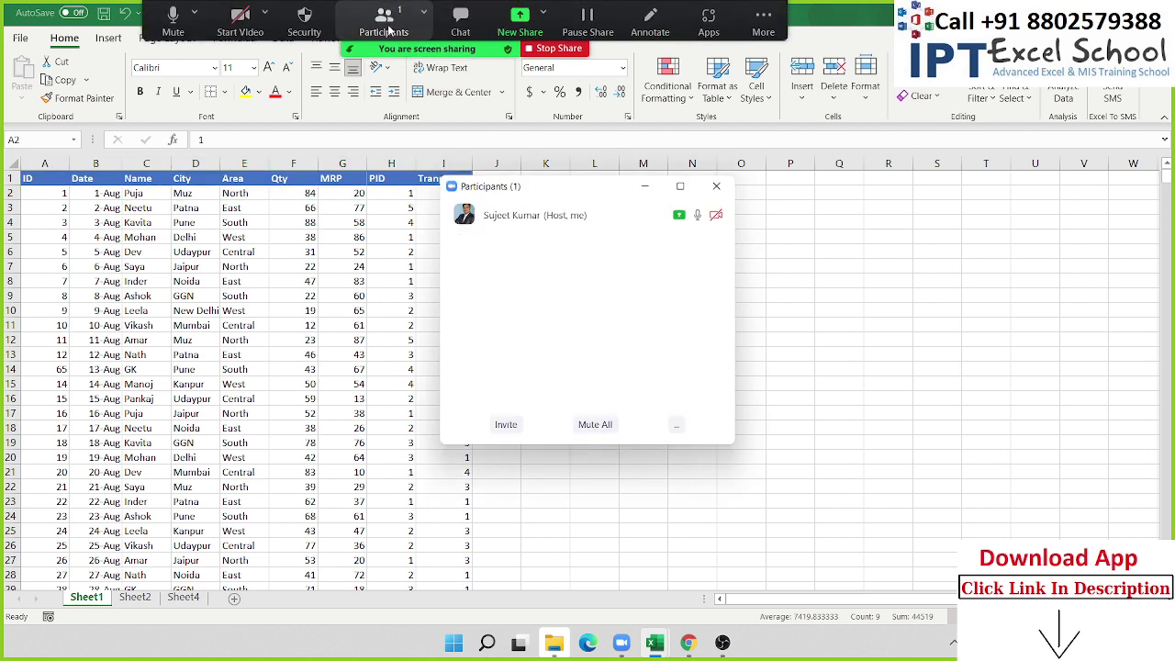
Close the Participants window and waiting-room notice, then select F2:G2
click(717, 186)
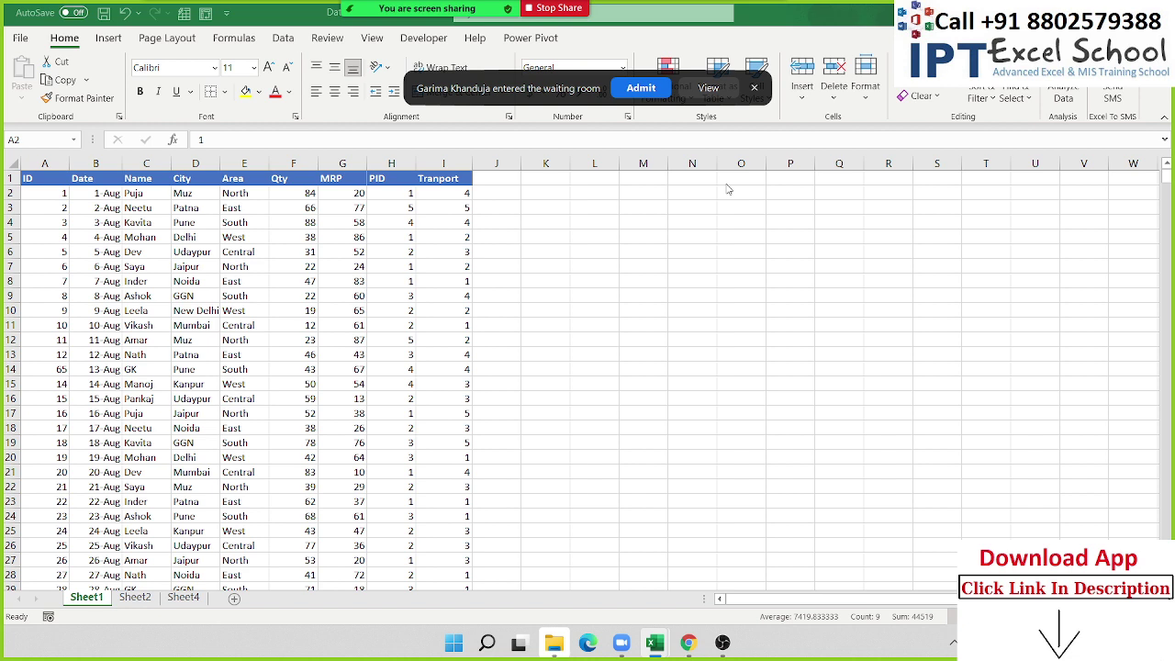
click(644, 92)
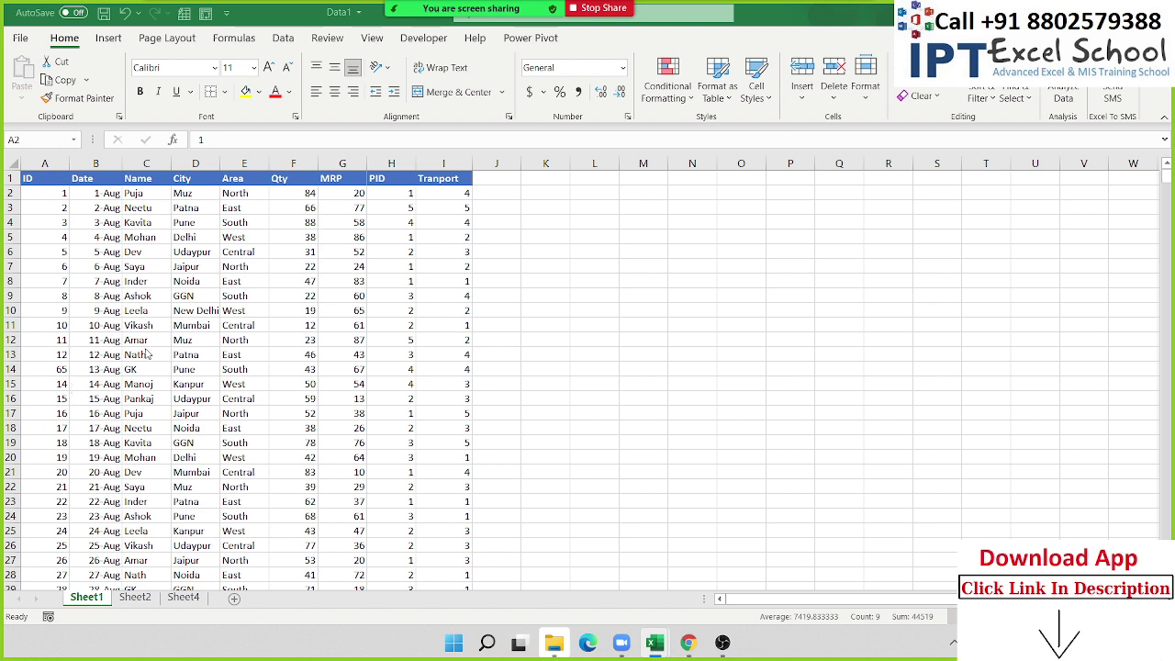
key(shift+space)
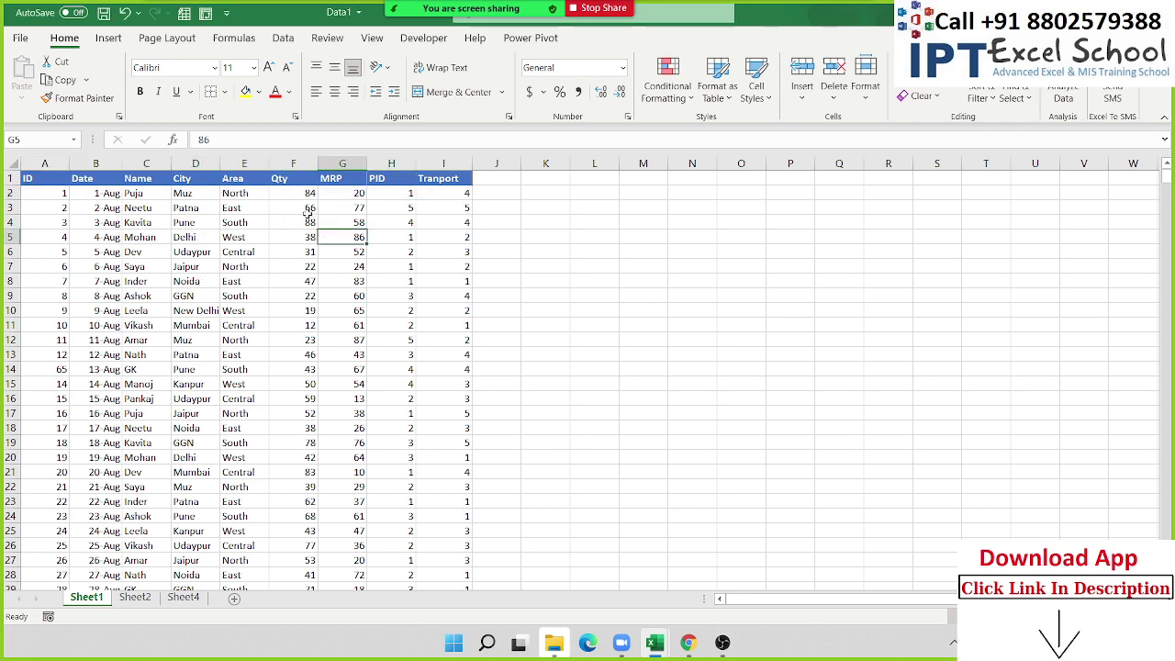
drag(303, 193, 331, 190)
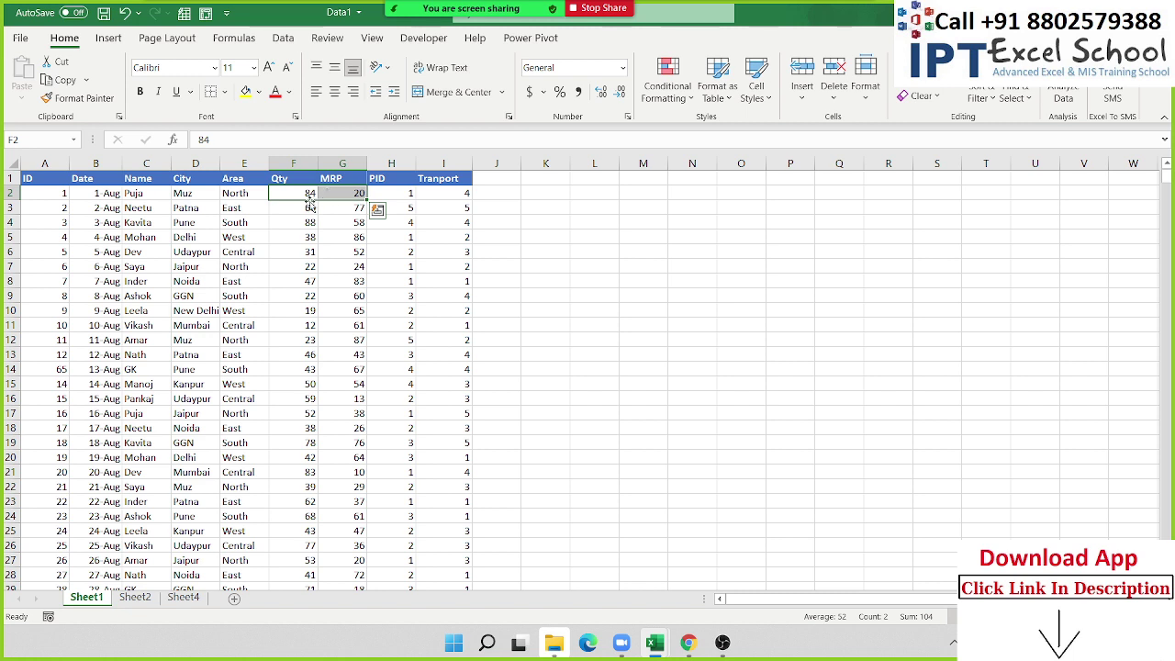
Grant the newly joined Zoom participant an extra meeting permission, then close the Participants list
drag(67, 224, 109, 209)
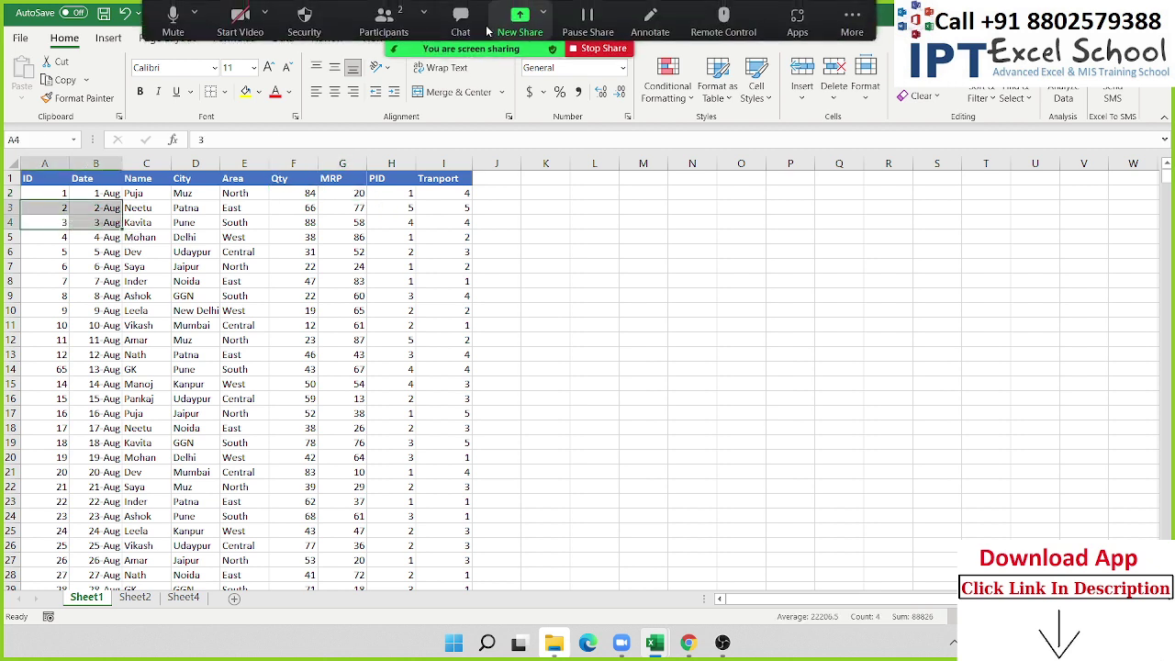
click(383, 11)
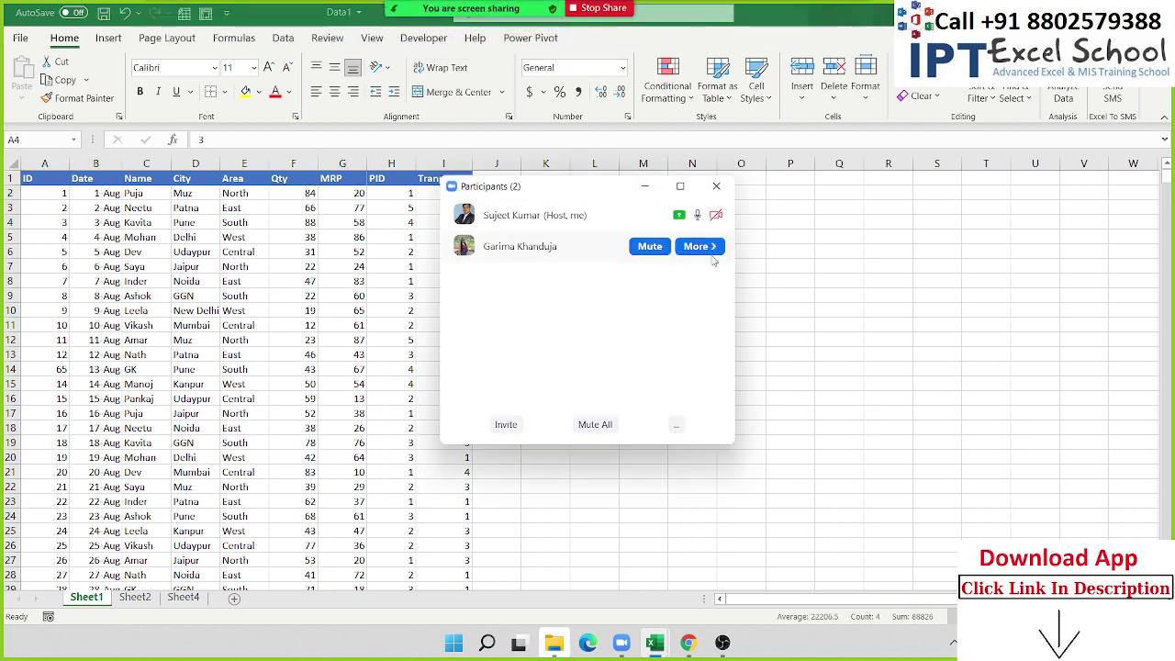
click(701, 248)
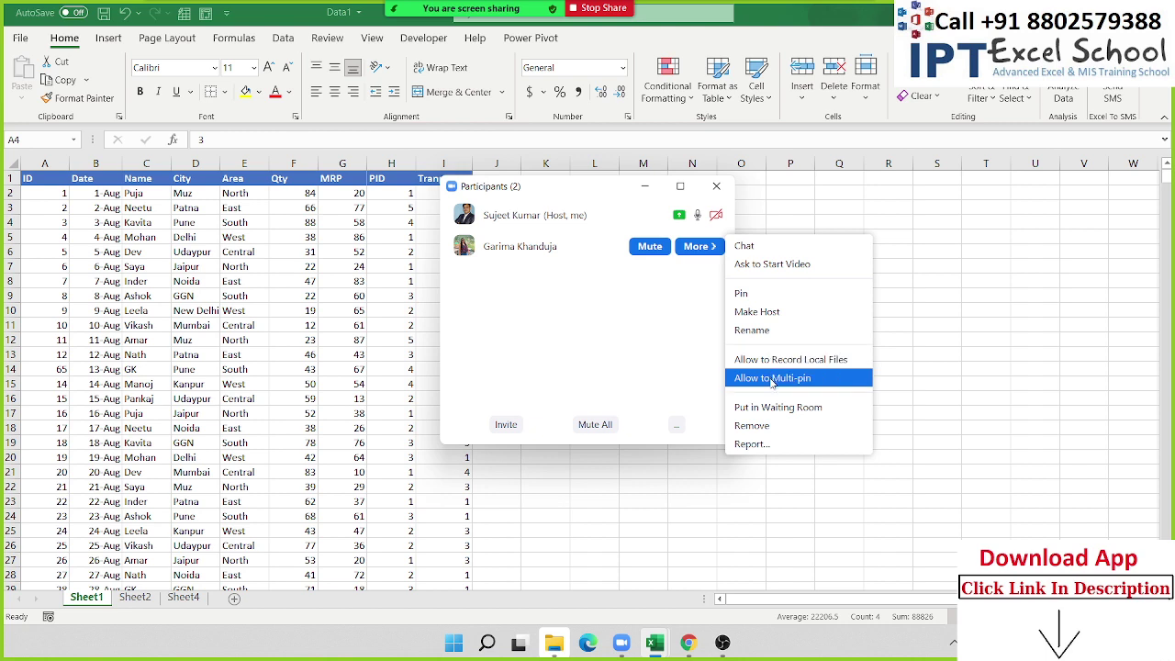
click(769, 361)
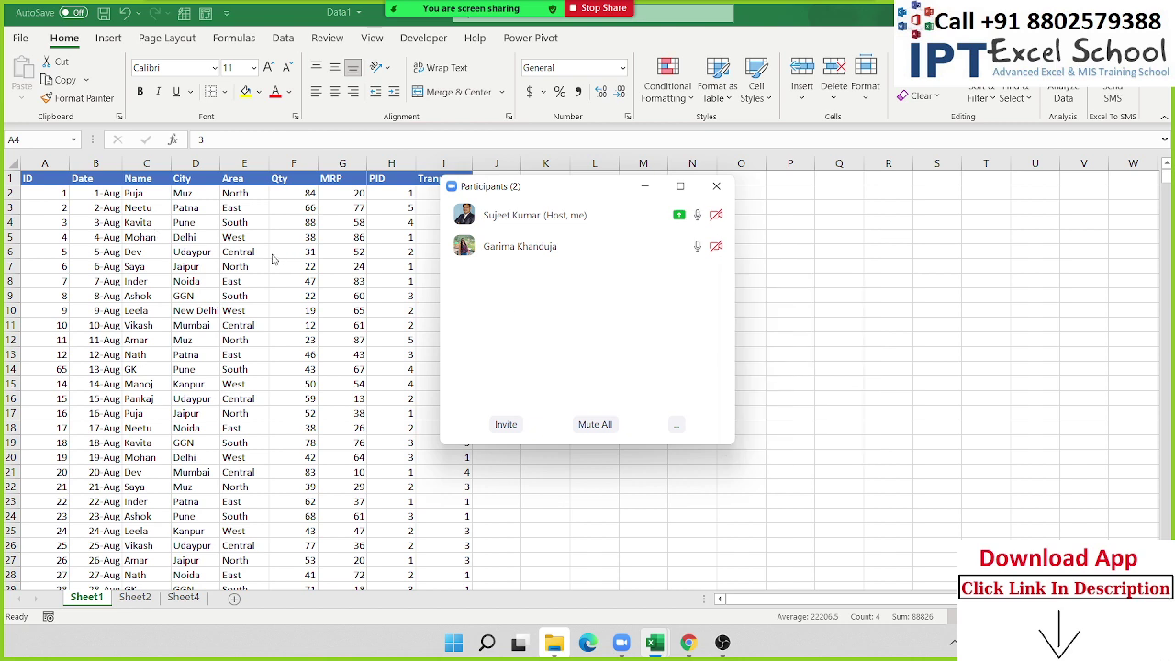
mouse_move(587, 246)
click(715, 187)
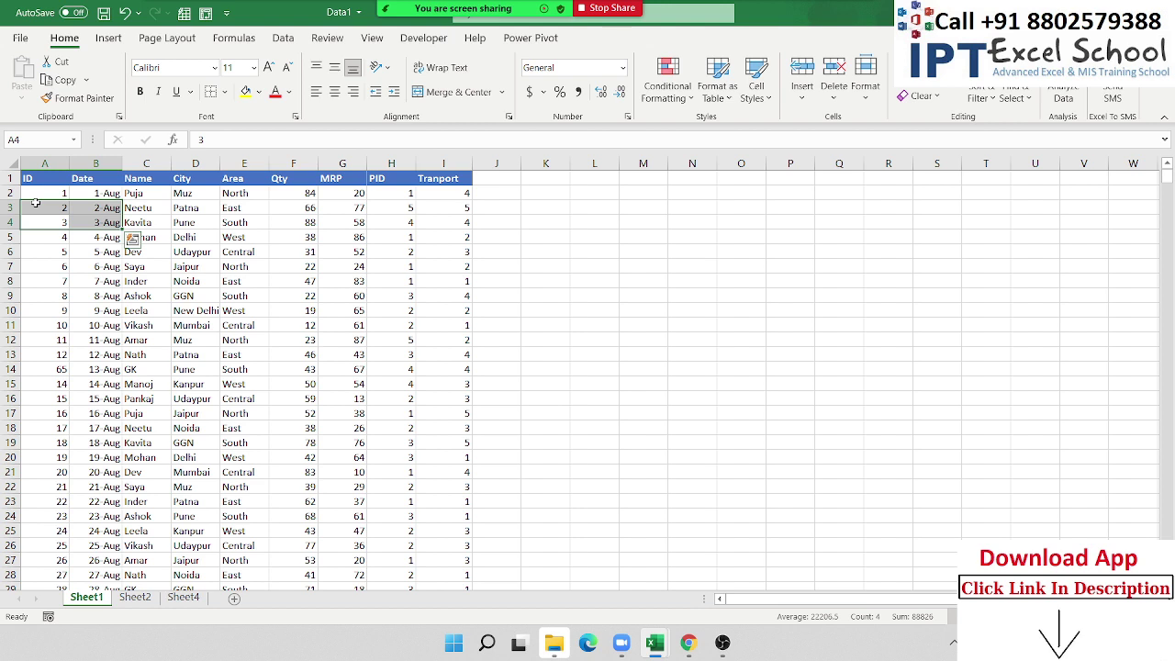
Starting from cell A2, begin a new formula-based conditional formatting rule
click(34, 203)
click(34, 196)
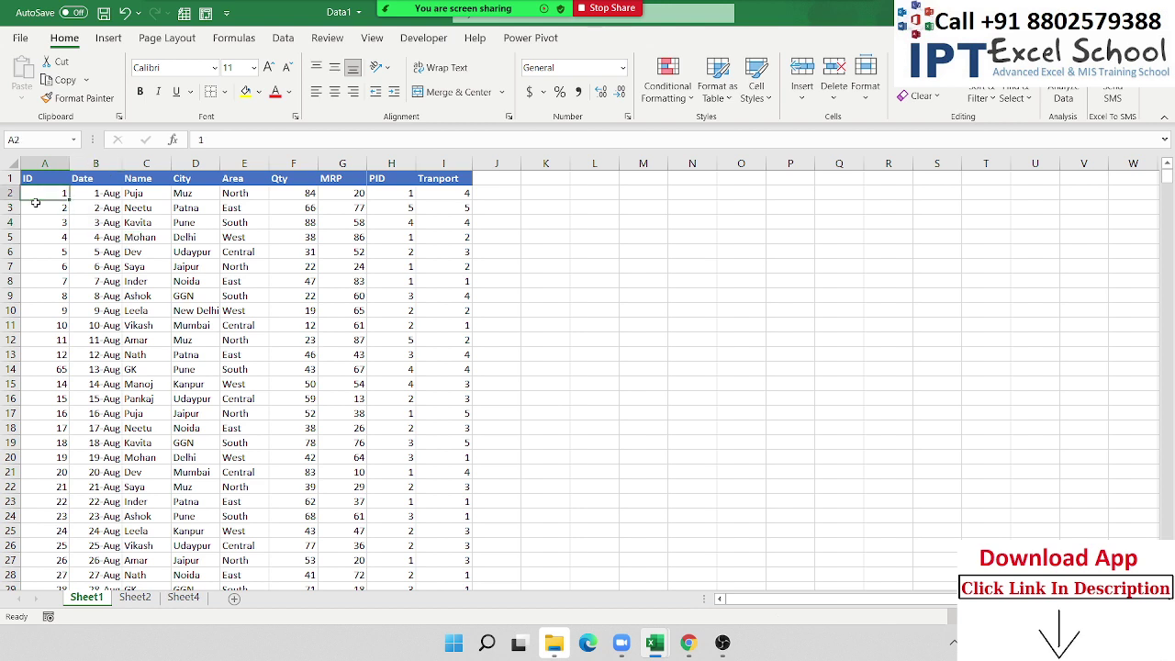
click(670, 101)
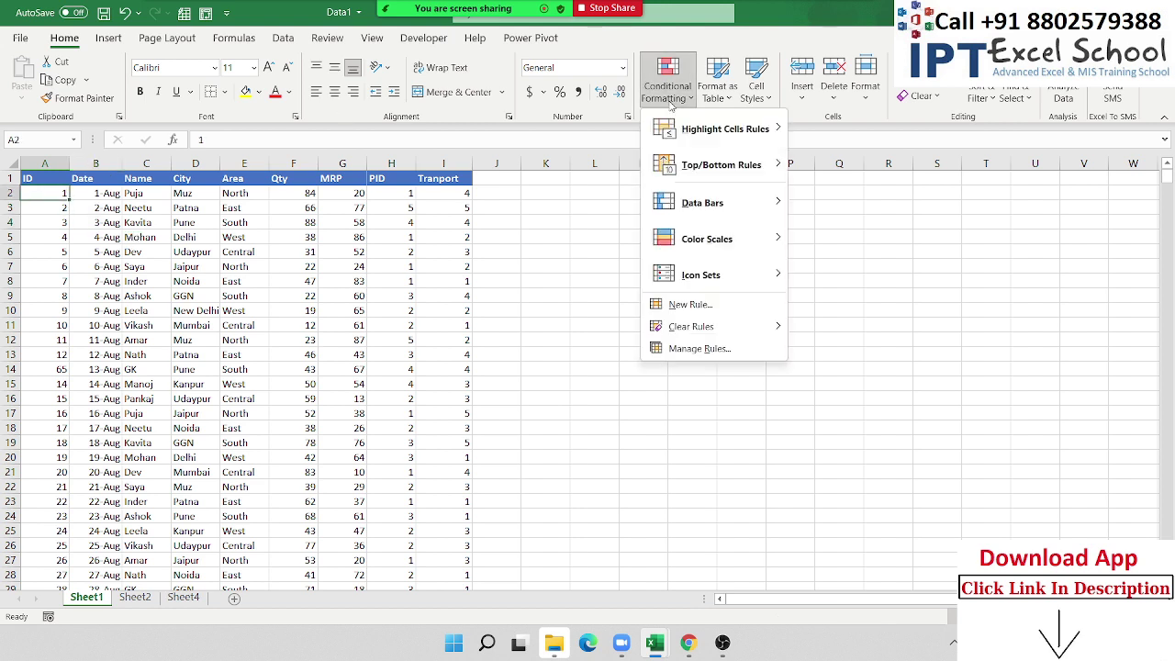
click(713, 304)
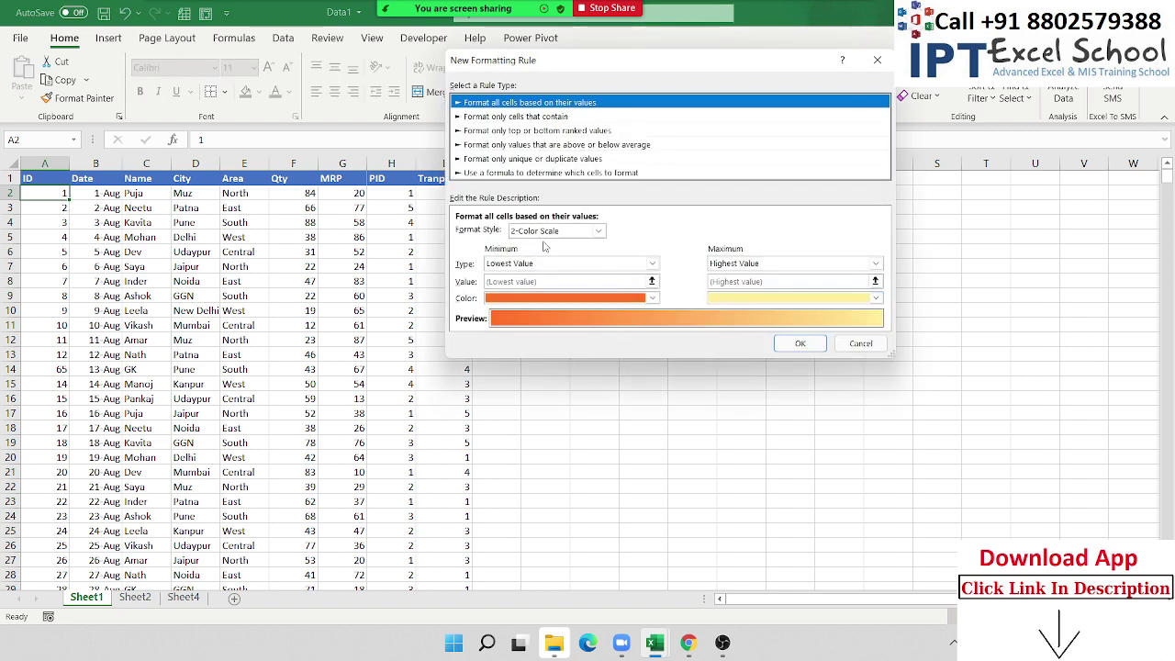
click(487, 118)
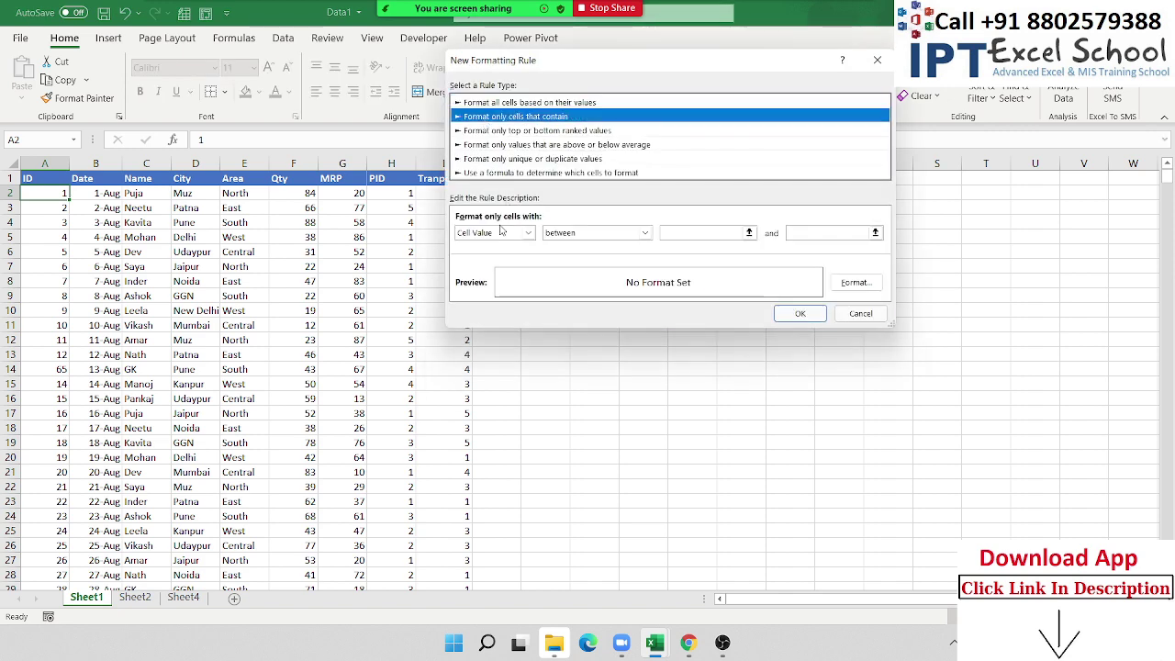
click(485, 172)
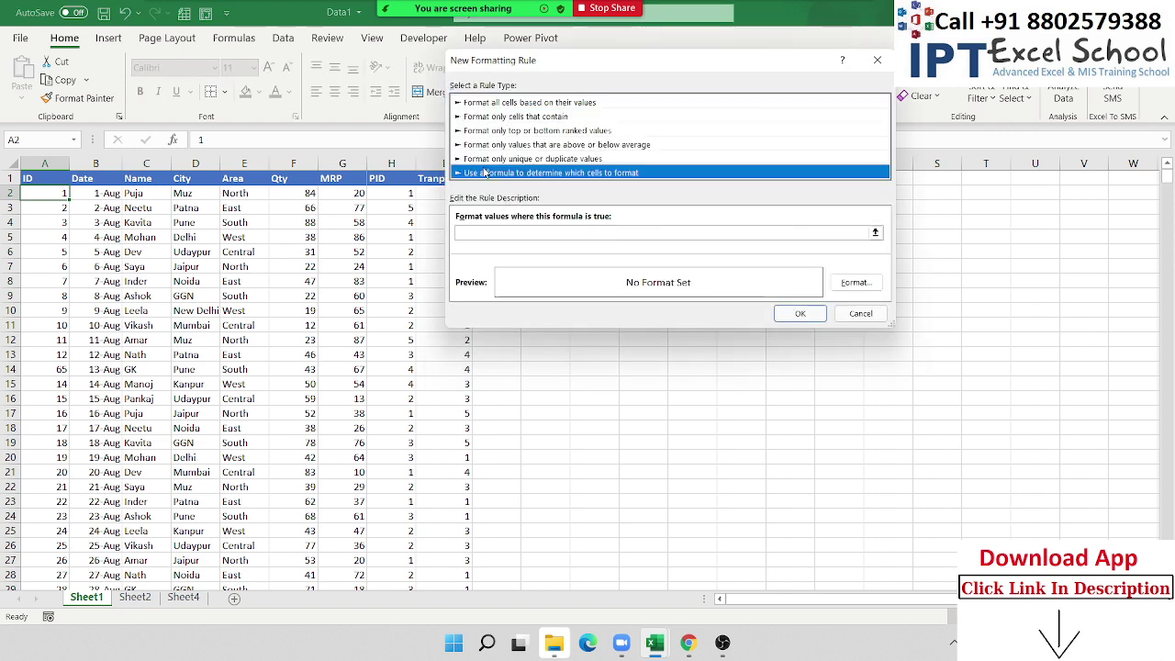
Enter the rule formula =$F2*$G2<=500 with row-relative references
click(486, 233)
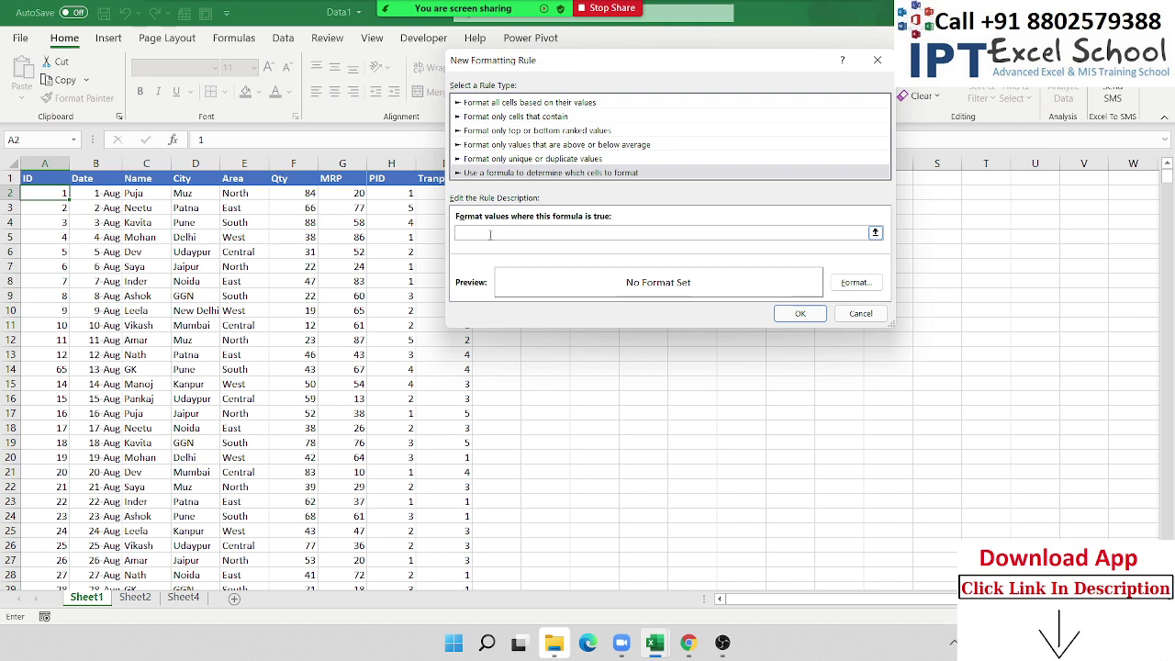
text(=)
click(294, 193)
click(500, 233)
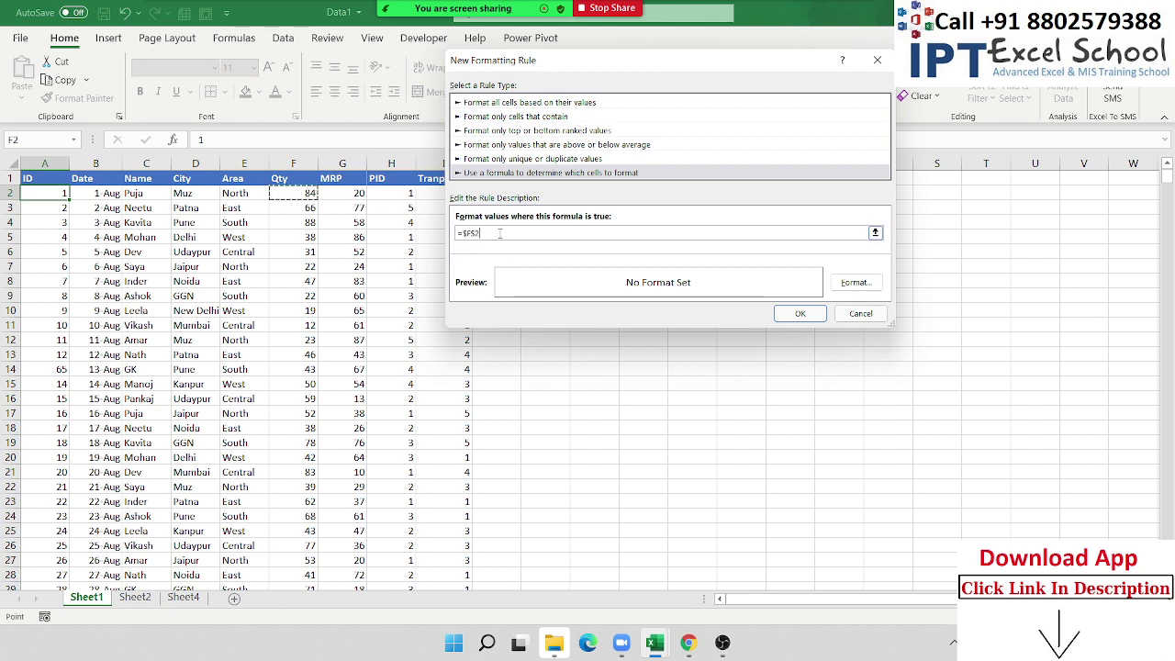
click(354, 193)
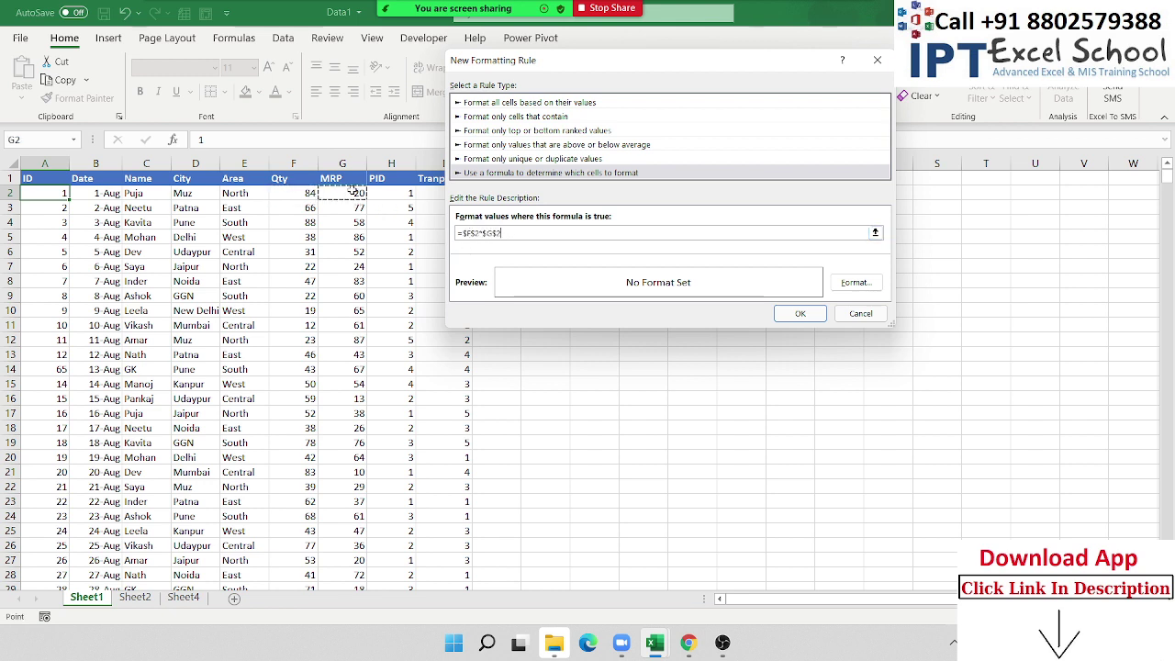
text(<)
text(=500)
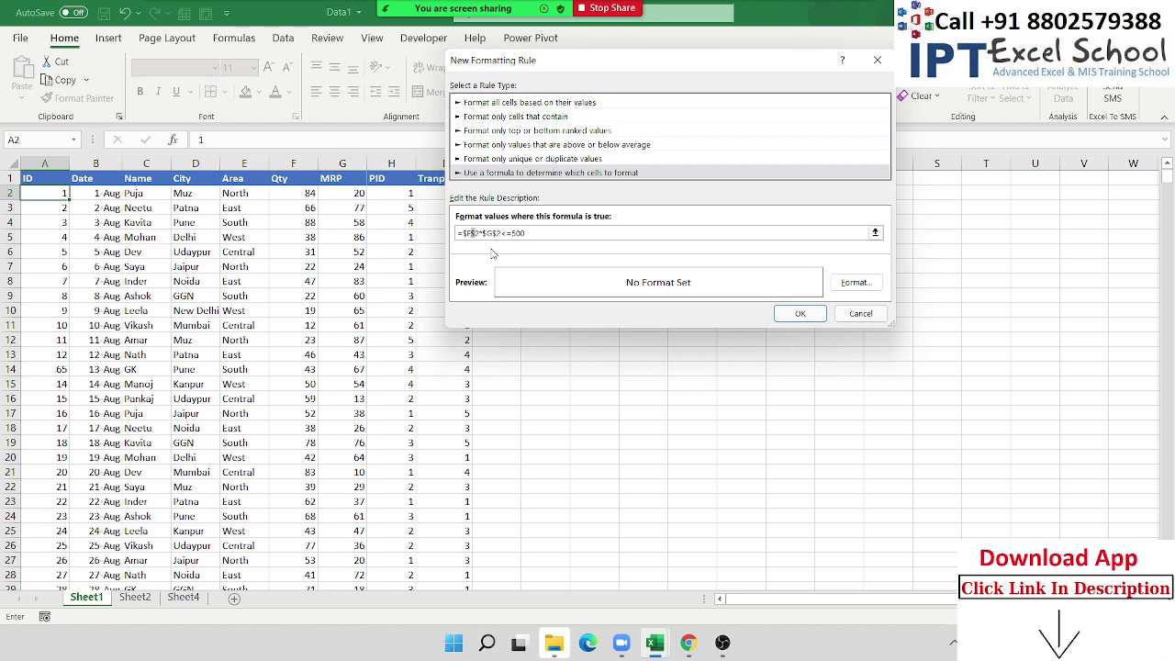
click(476, 233)
key(BackSpace)
click(489, 233)
key(BackSpace)
Set the rule's format to a yellow background fill
click(855, 282)
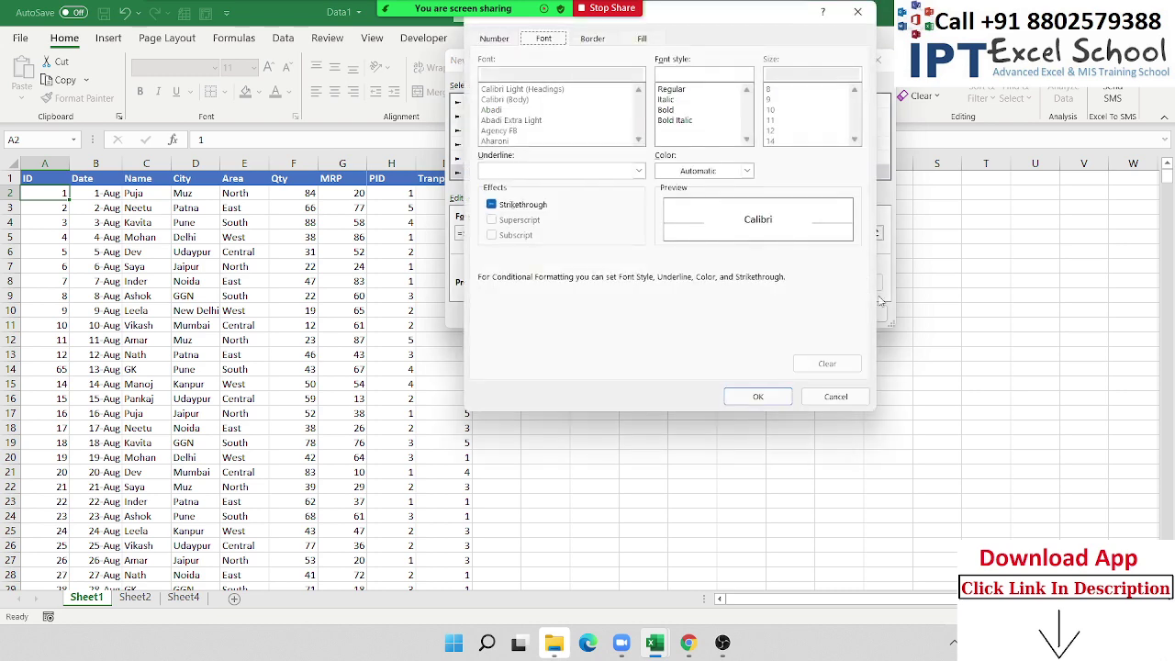
click(660, 42)
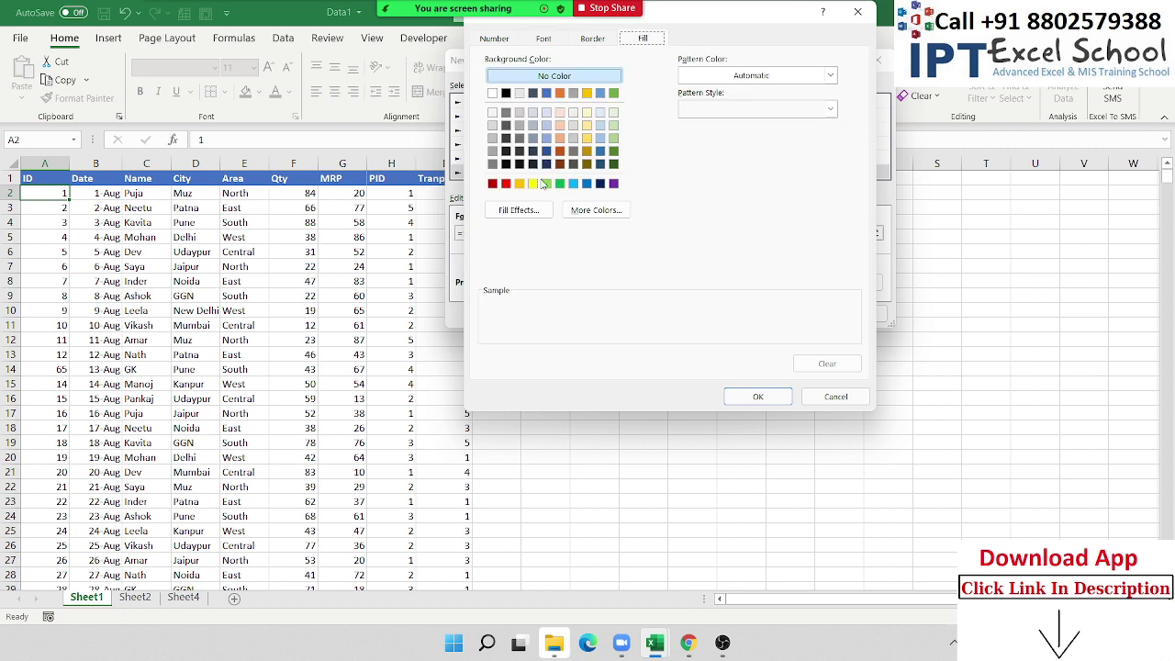
click(532, 183)
click(758, 396)
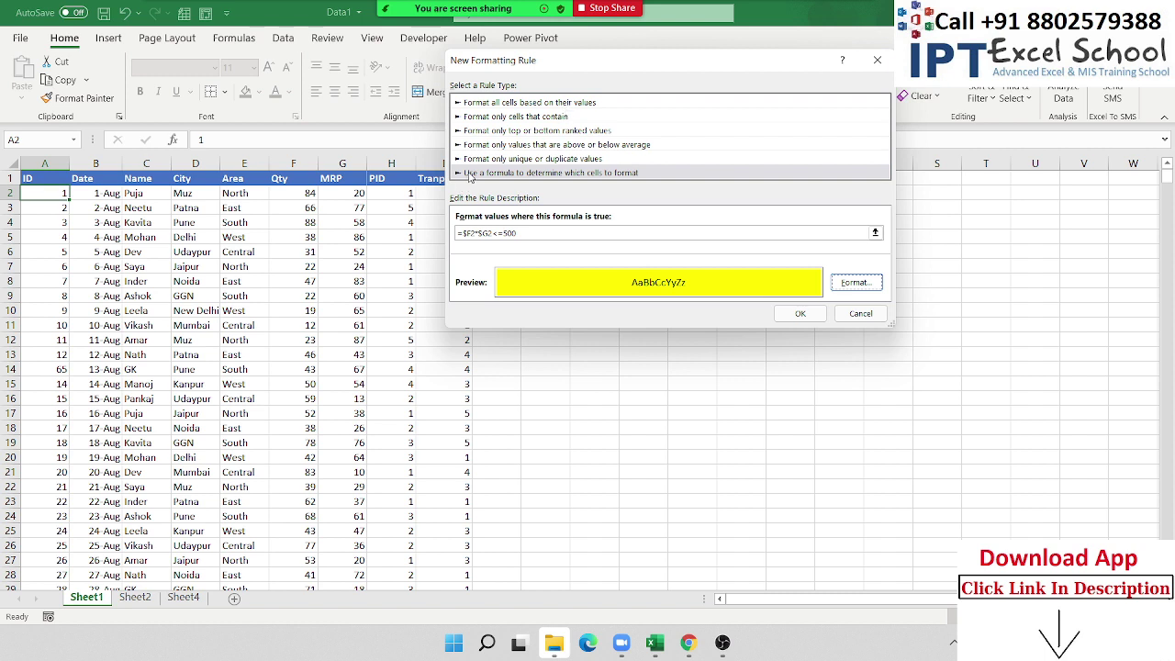
click(471, 233)
click(799, 313)
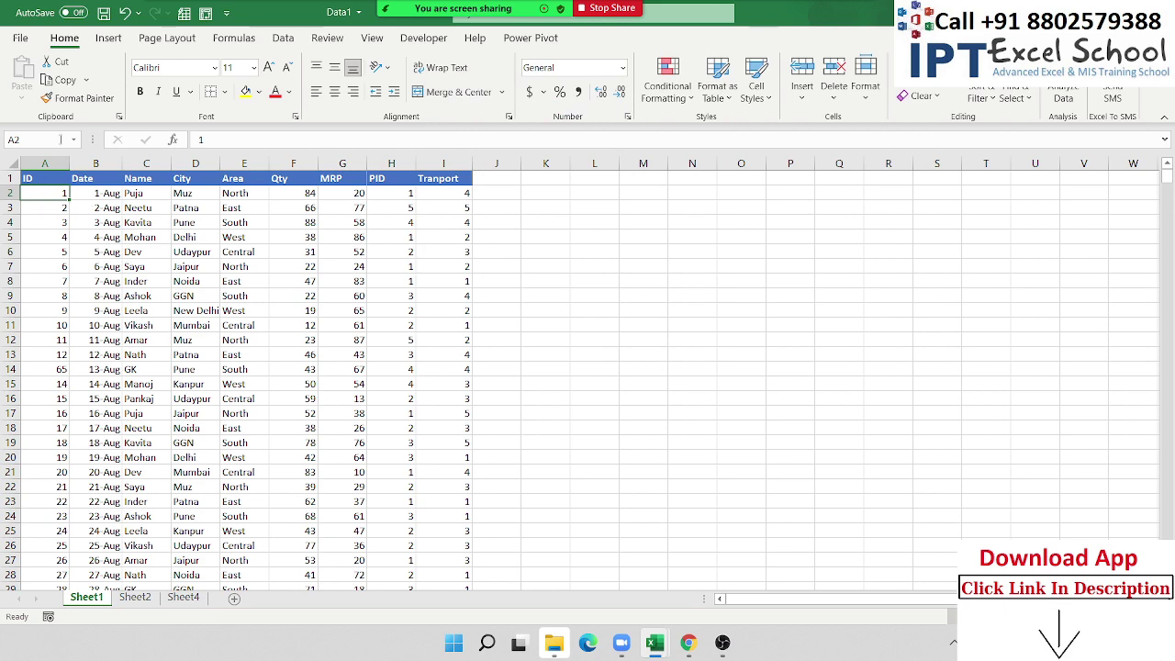
click(70, 98)
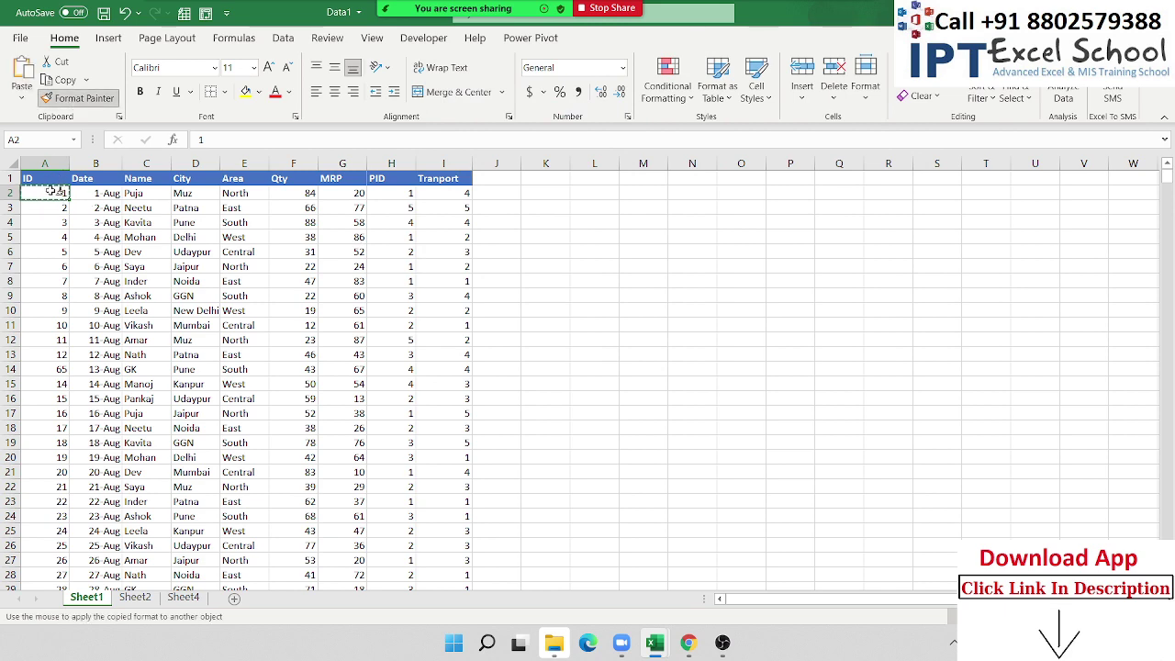
drag(51, 193, 468, 571)
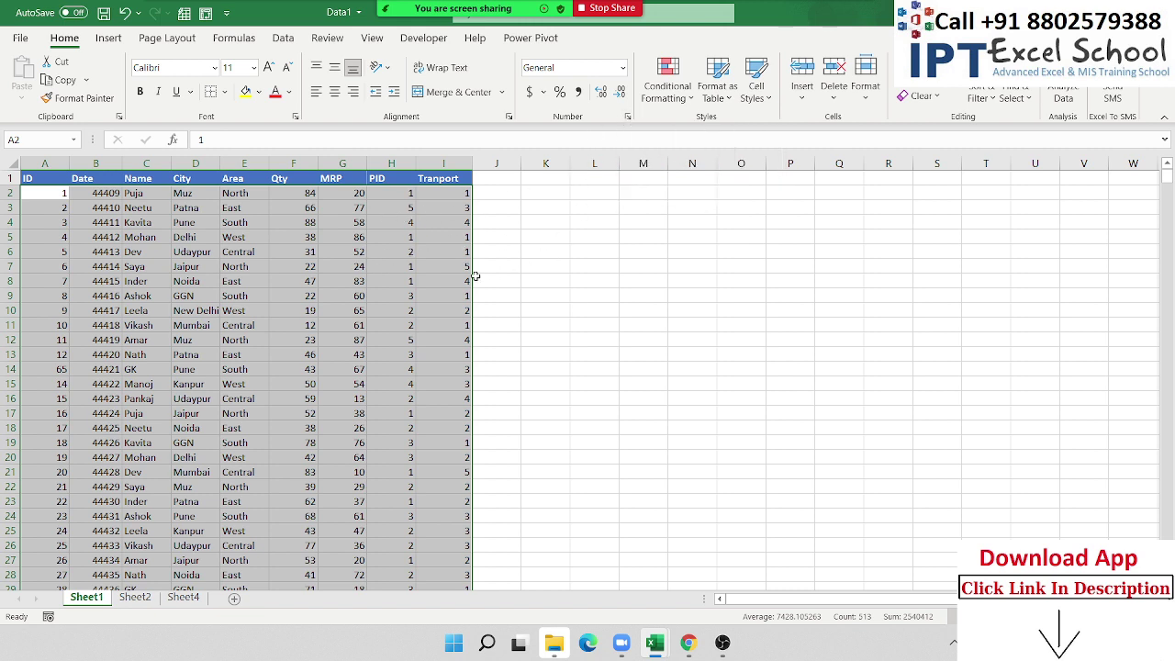
Enter the trial formula =F2*G2 in cell J2
double_click(504, 193)
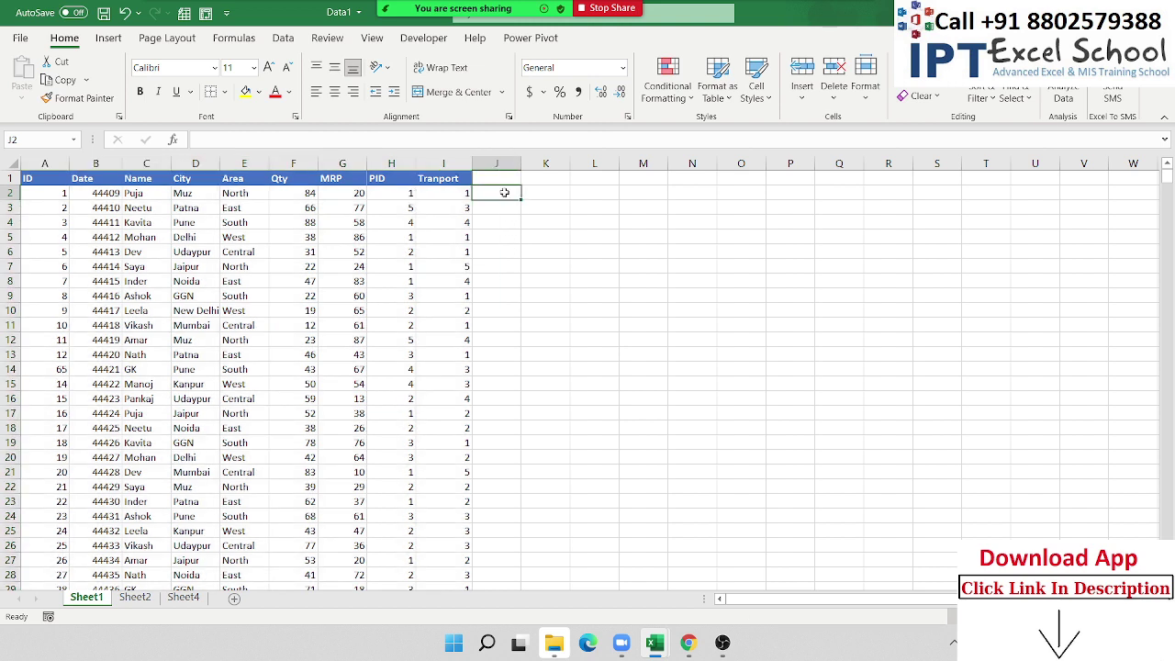
text(=)
key(Left)
key(Left)
key(Left)
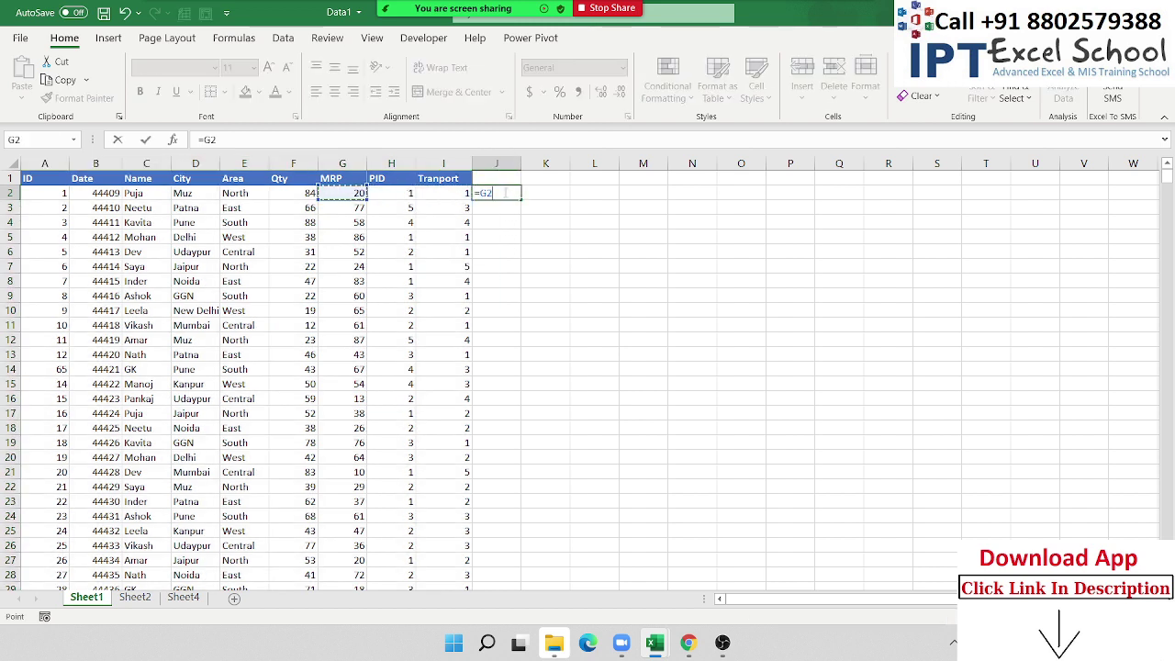
key(Left)
text(*)
key(Return)
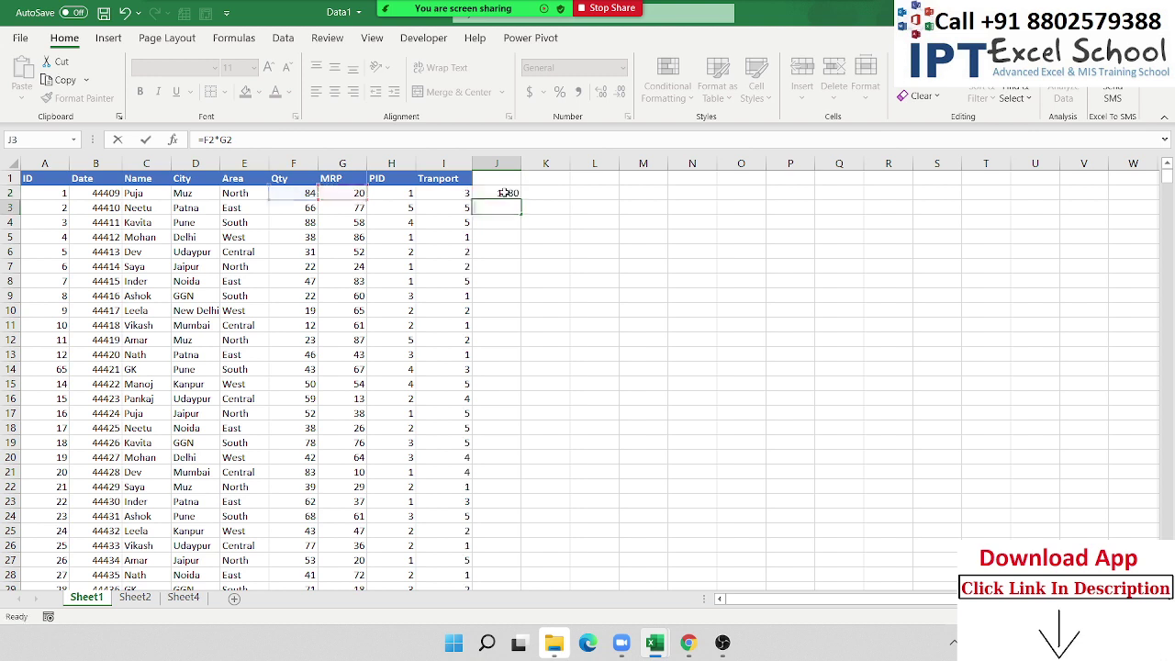
Fill the J2 formula down to row 10, undo it, and return to A2 for conditional formatting
click(515, 194)
drag(519, 199, 521, 317)
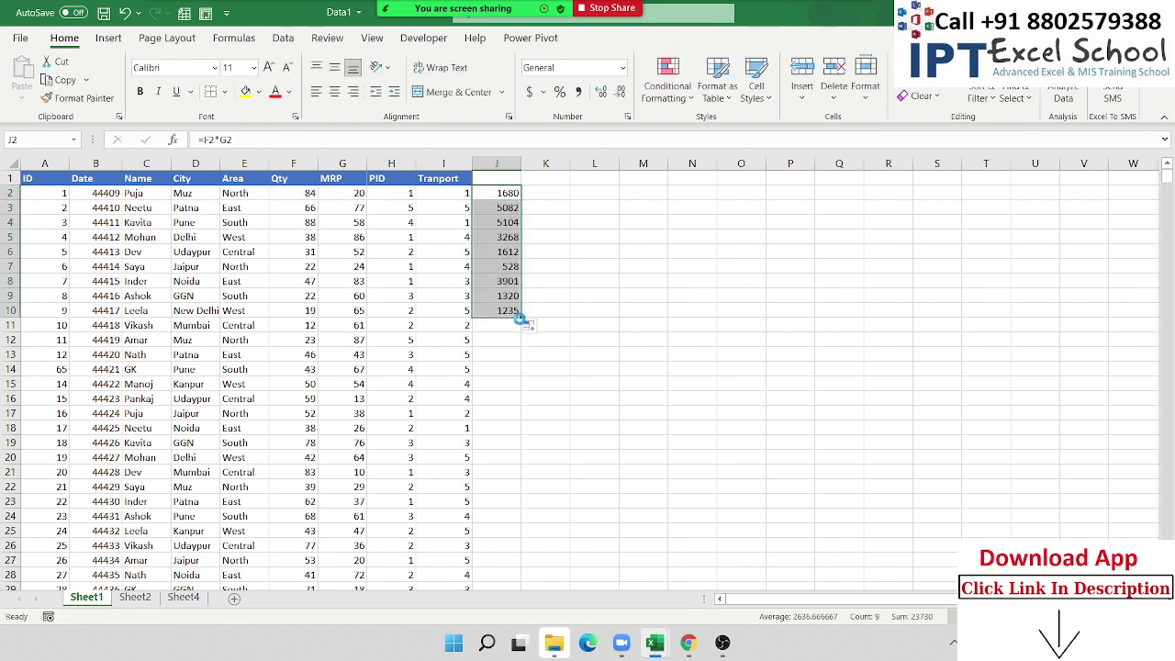
key(ctrl+z)
key(ctrl+z)
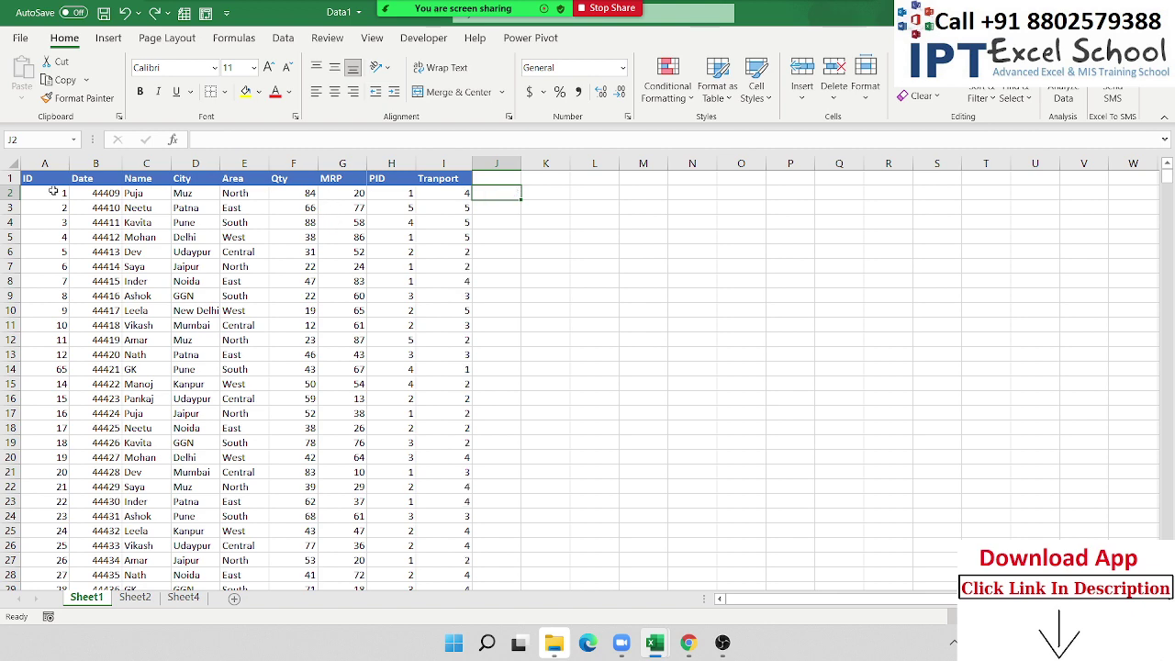
click(60, 191)
click(667, 83)
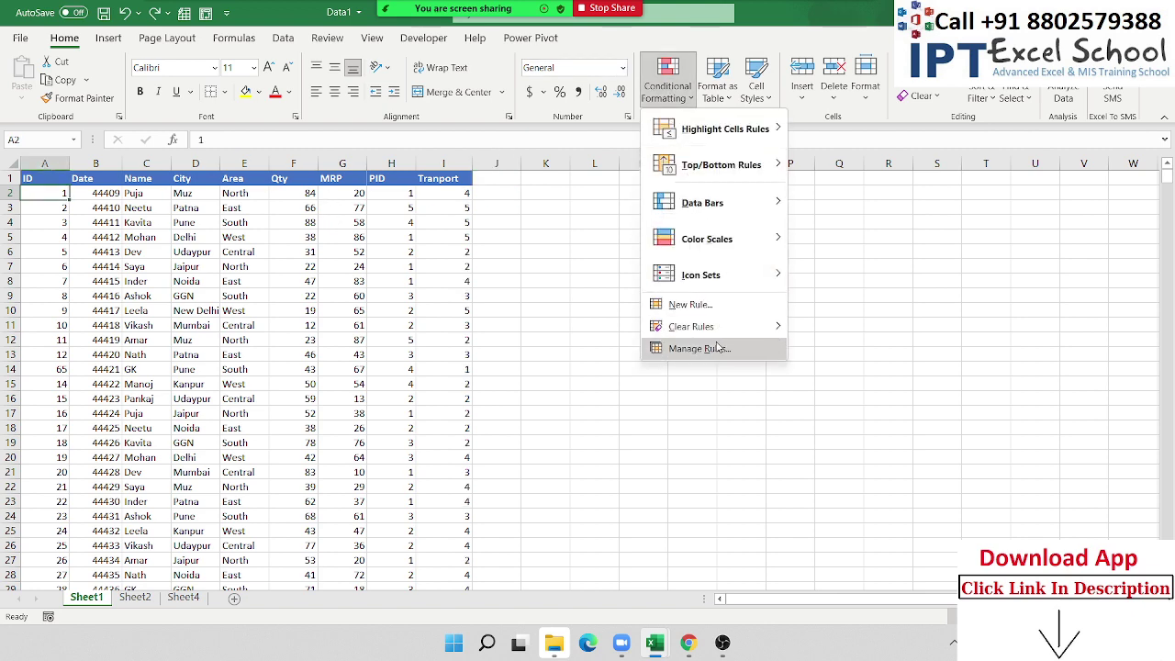
Change the yellow rule to =$F2*$G2<=1000 and apply it to the table
click(716, 349)
double_click(492, 179)
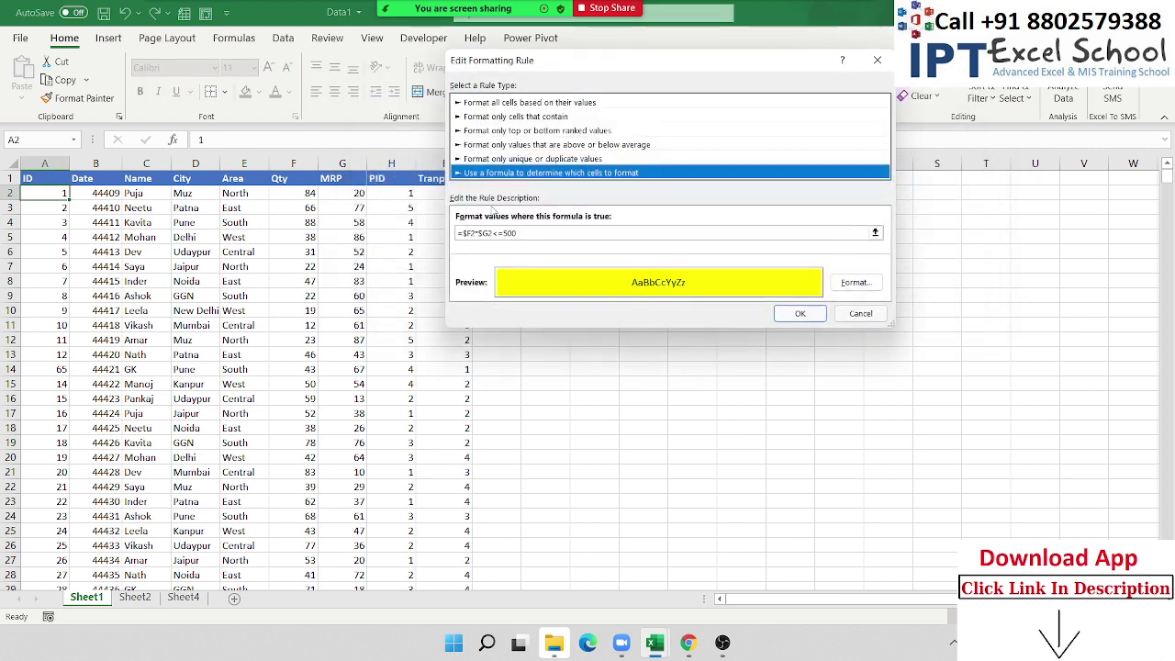
click(507, 235)
key(BackSpace)
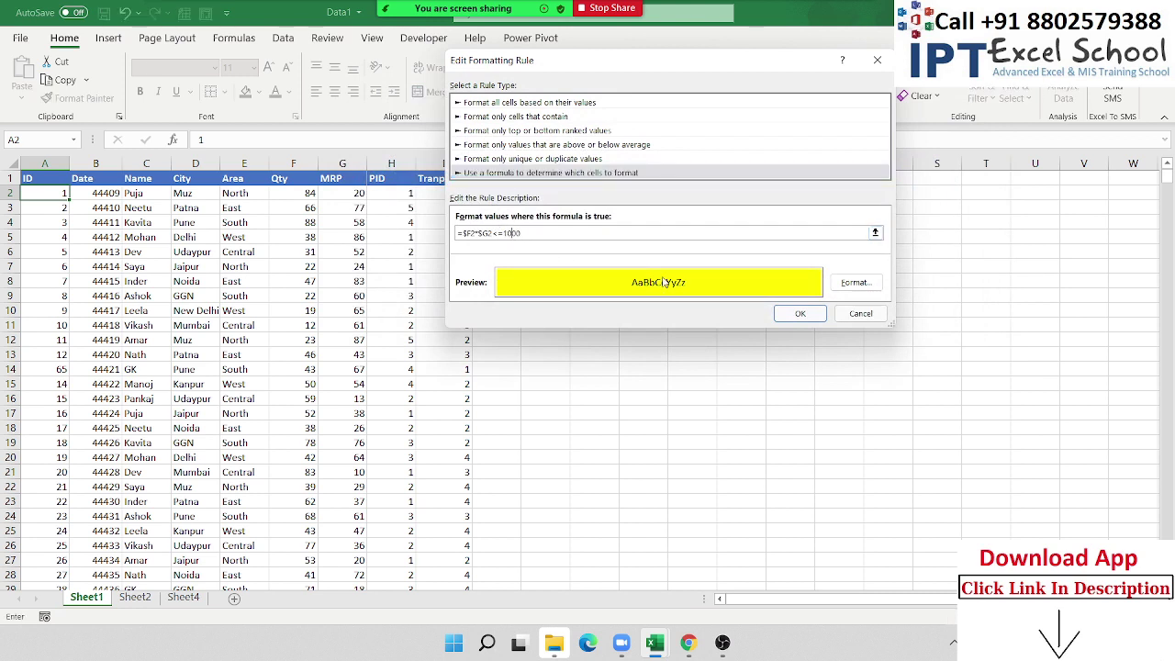
click(800, 313)
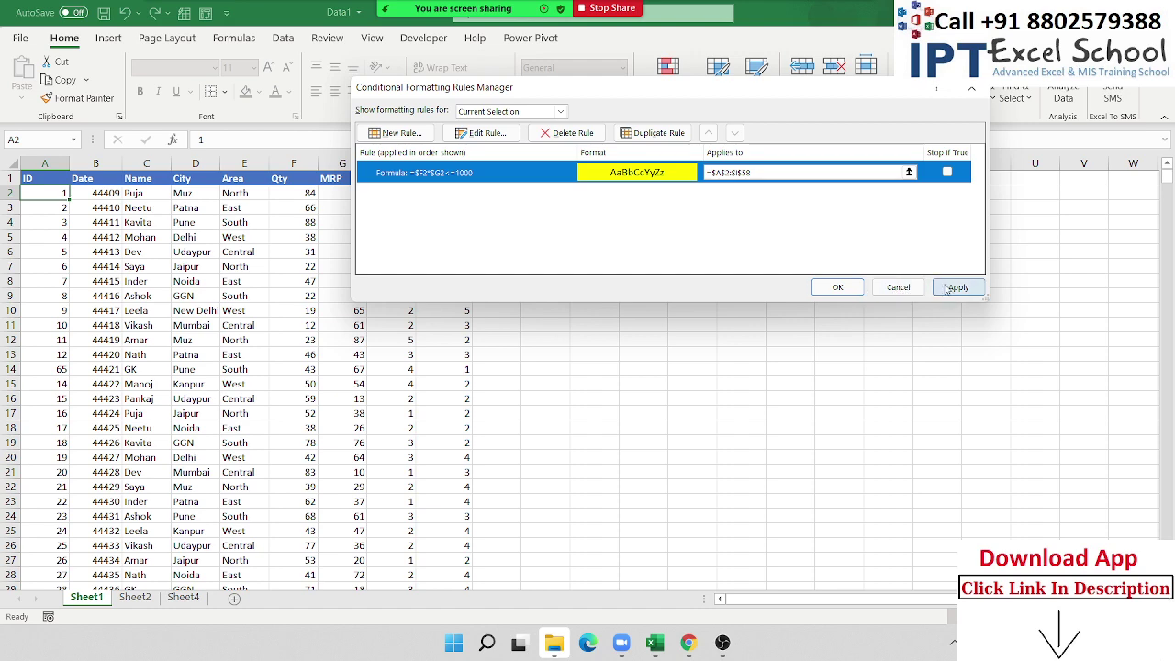
click(959, 287)
click(837, 287)
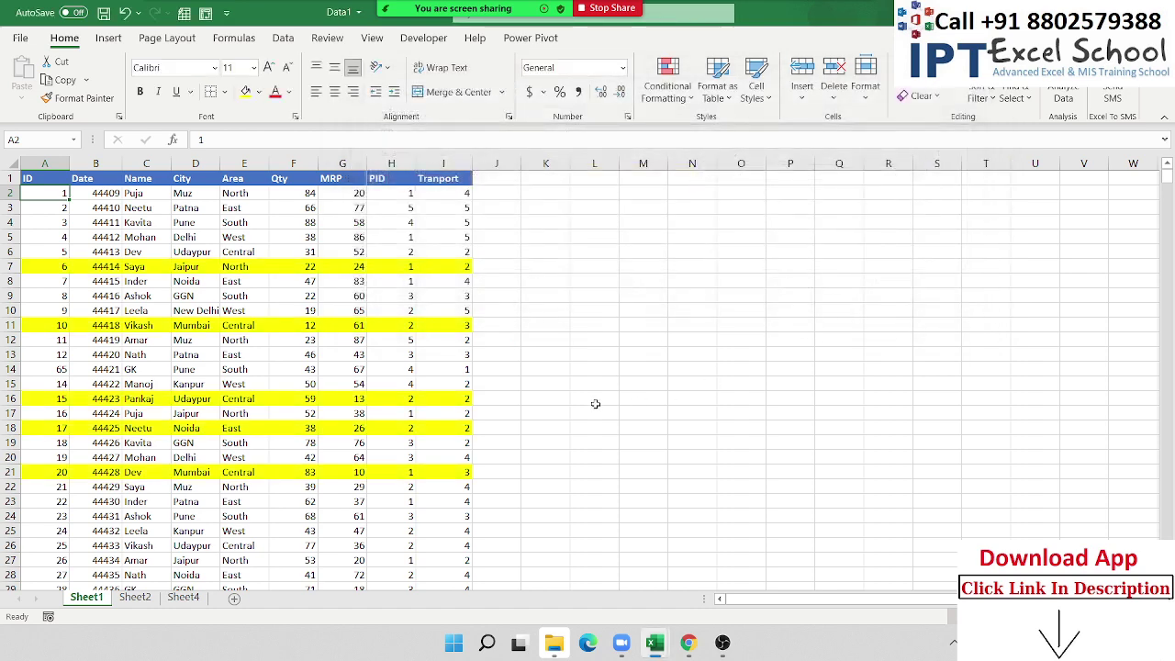
Recheck the table and rules list unchanged, then insert a new blank Sheet3
click(392, 325)
scroll(392, 341, down, 5)
scroll(392, 341, down, 2)
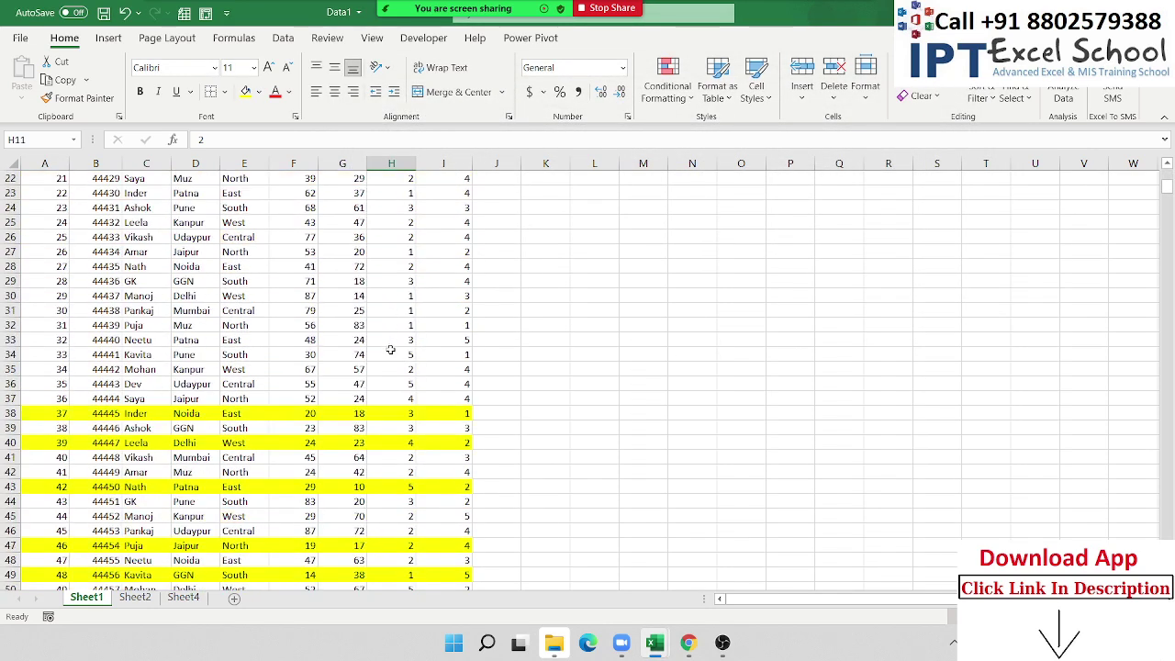
scroll(392, 342, down, 4)
scroll(392, 341, down, 3)
scroll(390, 350, up, 5)
scroll(390, 350, up, 3)
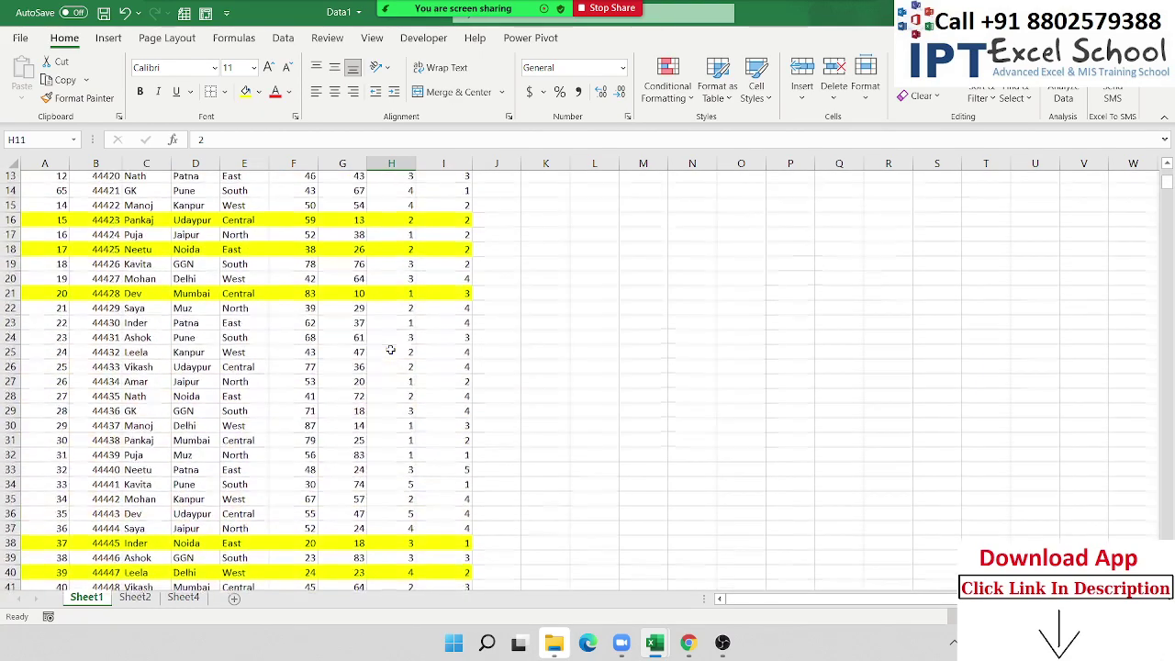
scroll(390, 350, up, 6)
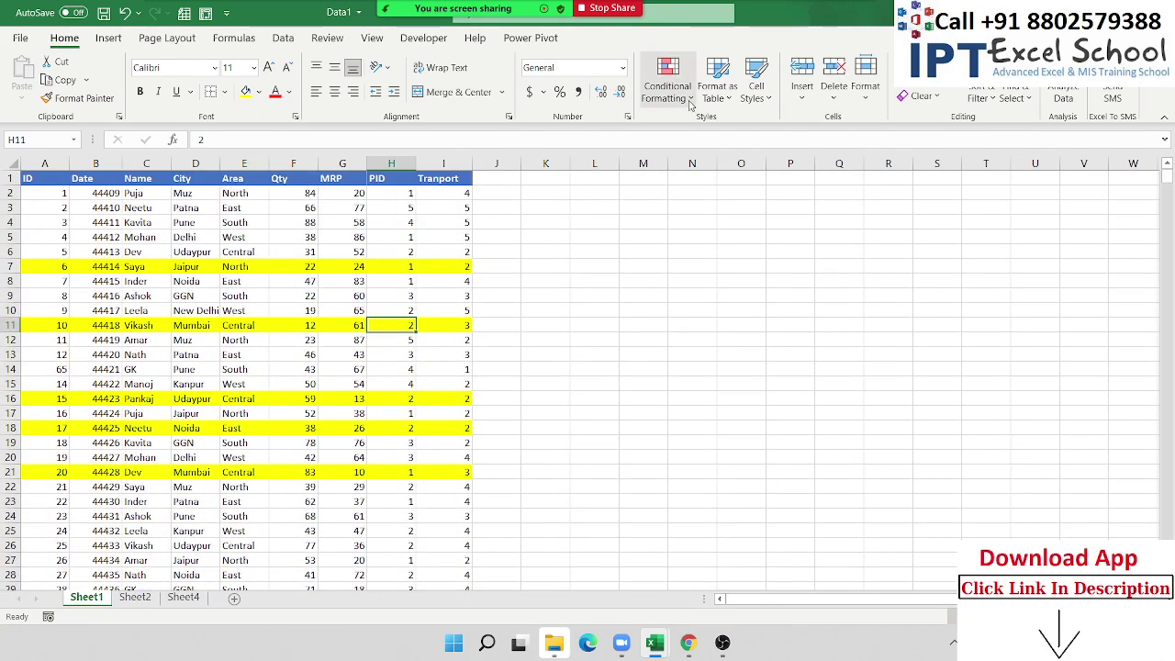
click(667, 80)
click(719, 348)
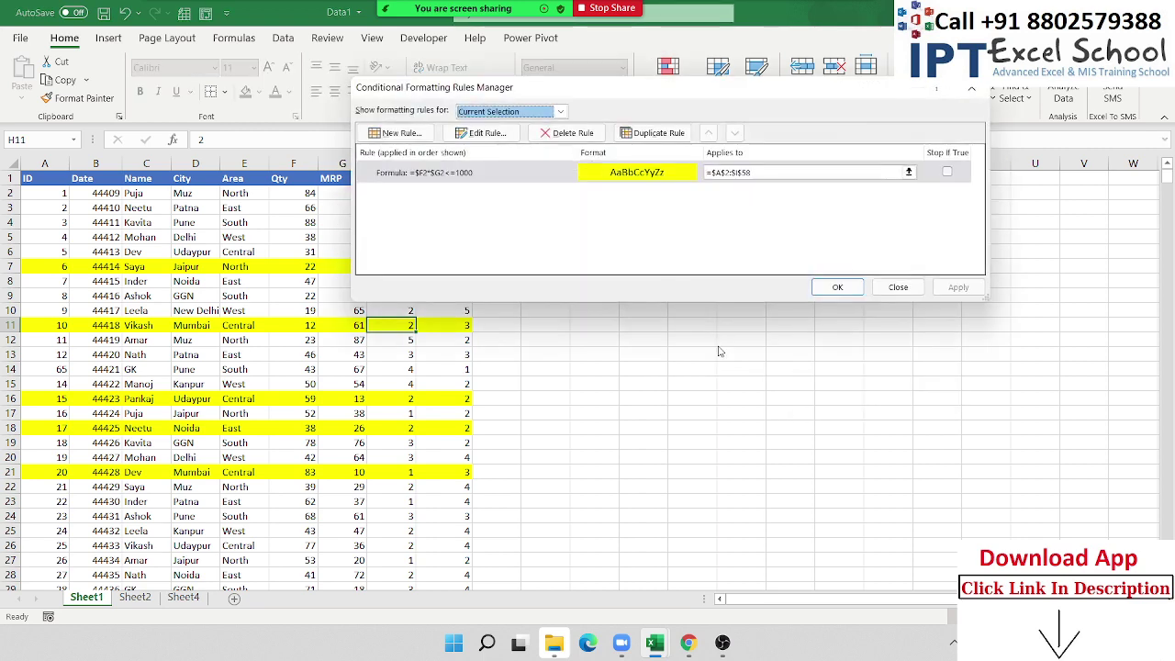
click(923, 290)
click(235, 598)
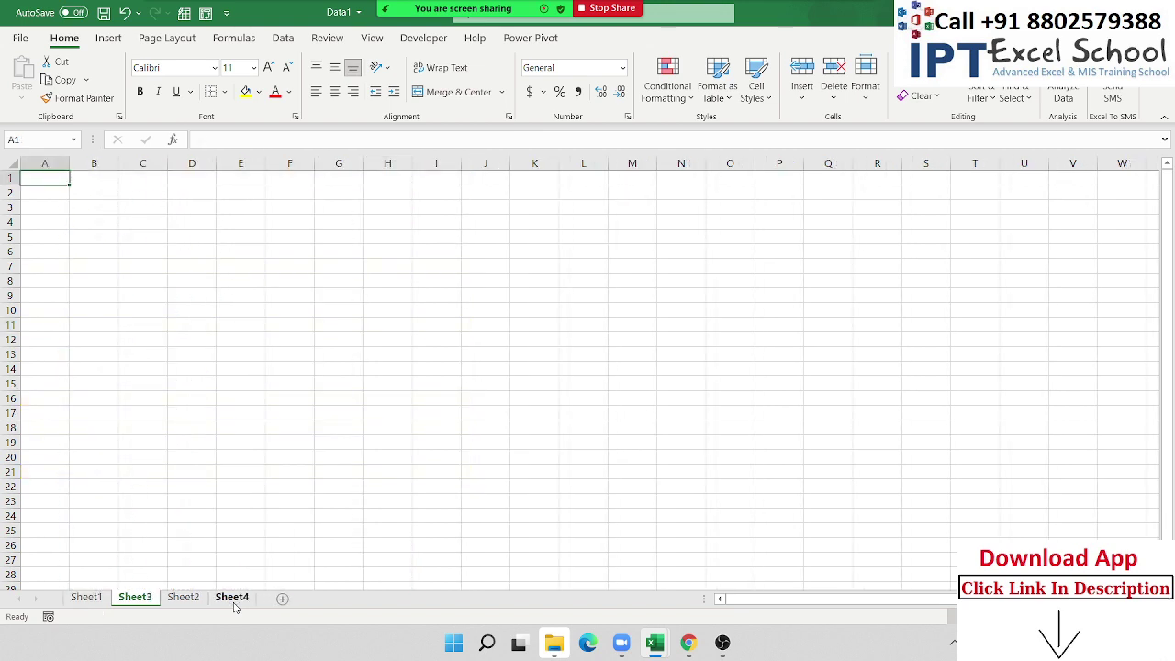
Put the heading A/c in A1 and the formula =ISTEXT(A2) in B2
text(A/c)
key(Return)
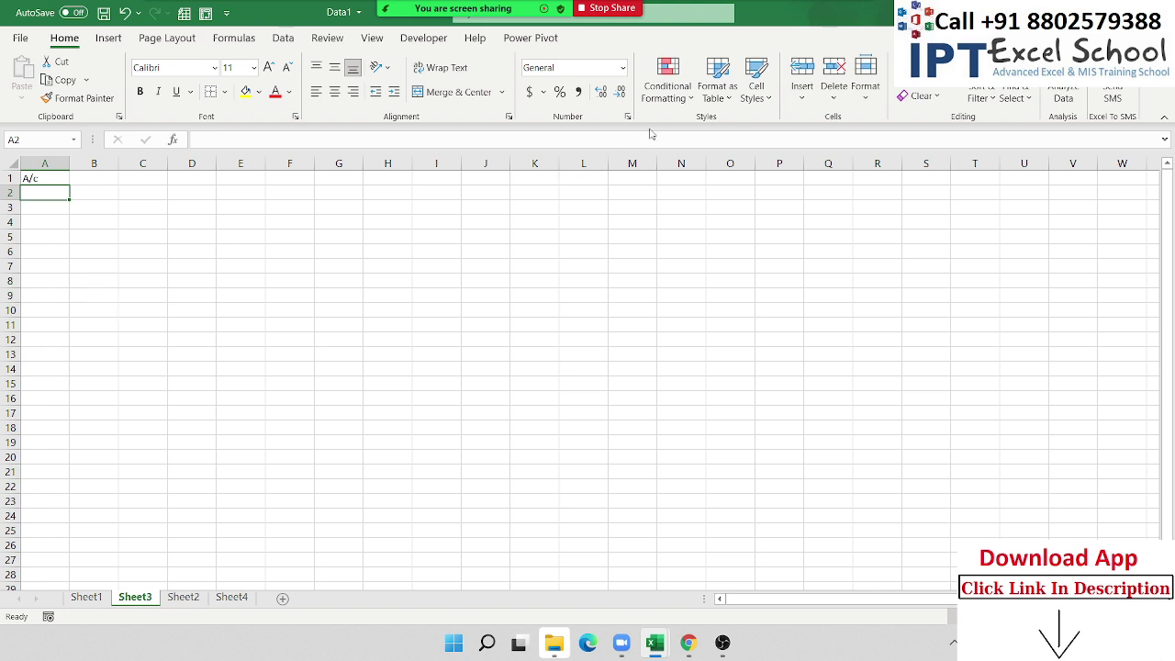
click(106, 191)
text(=)
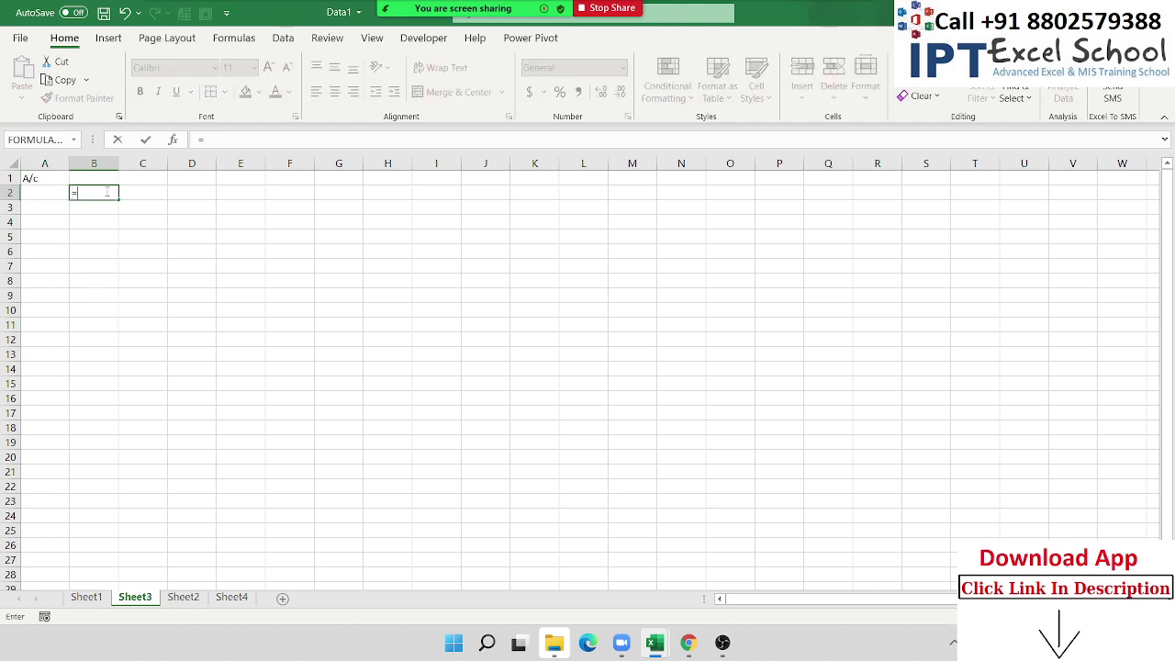
text(ist)
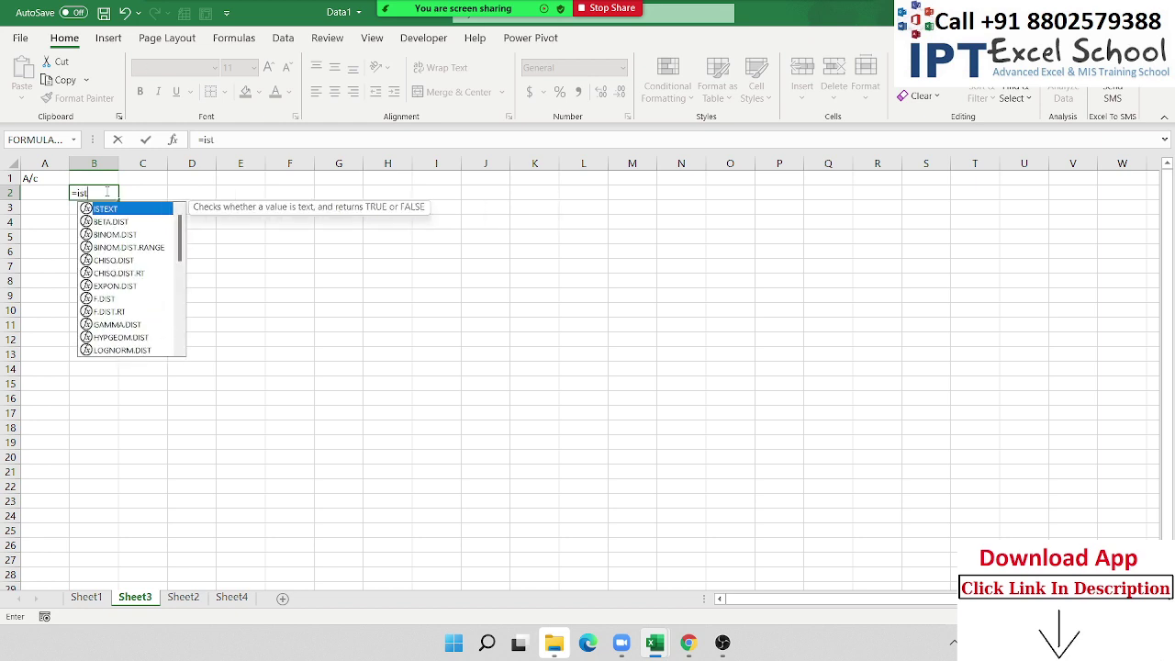
key(Tab)
key(Left)
key(Return)
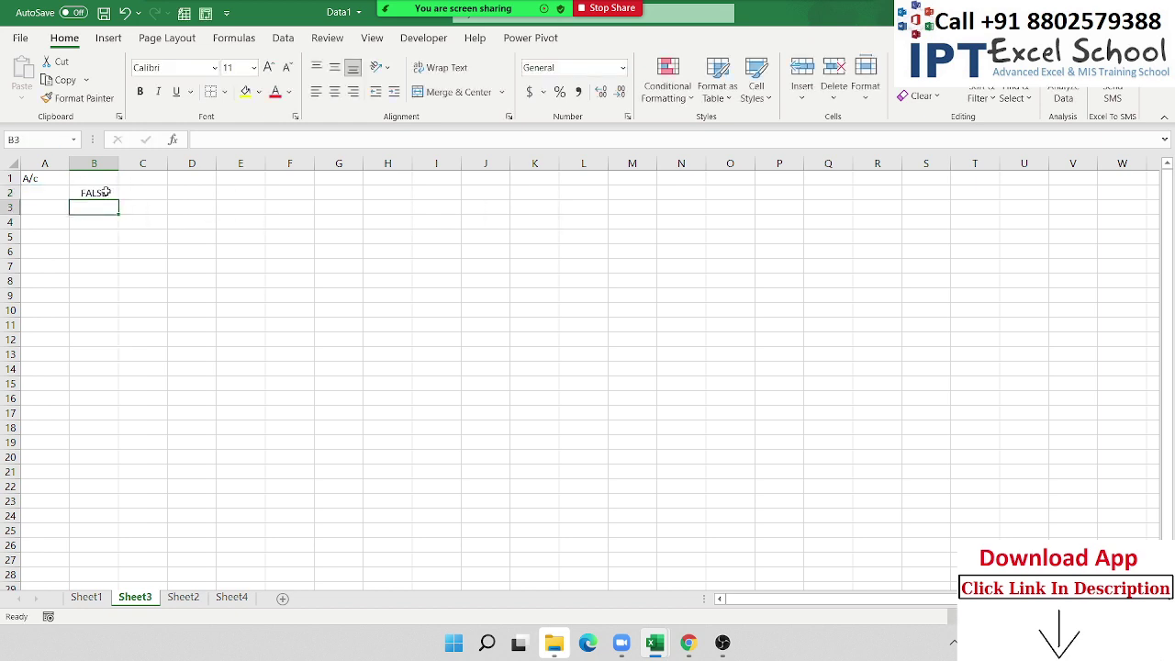
key(Up)
key(Left)
Test the ISTEXT check by entering 1 and then a in A2, then clear A2
text(1)
key(Return)
key(Up)
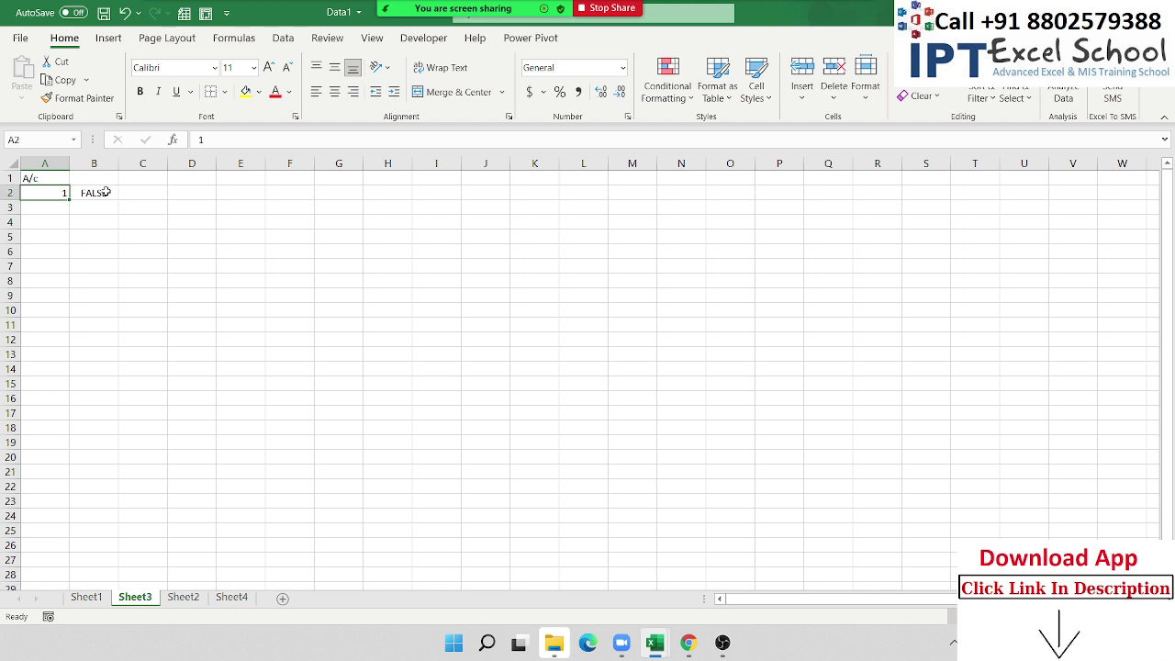
text(a)
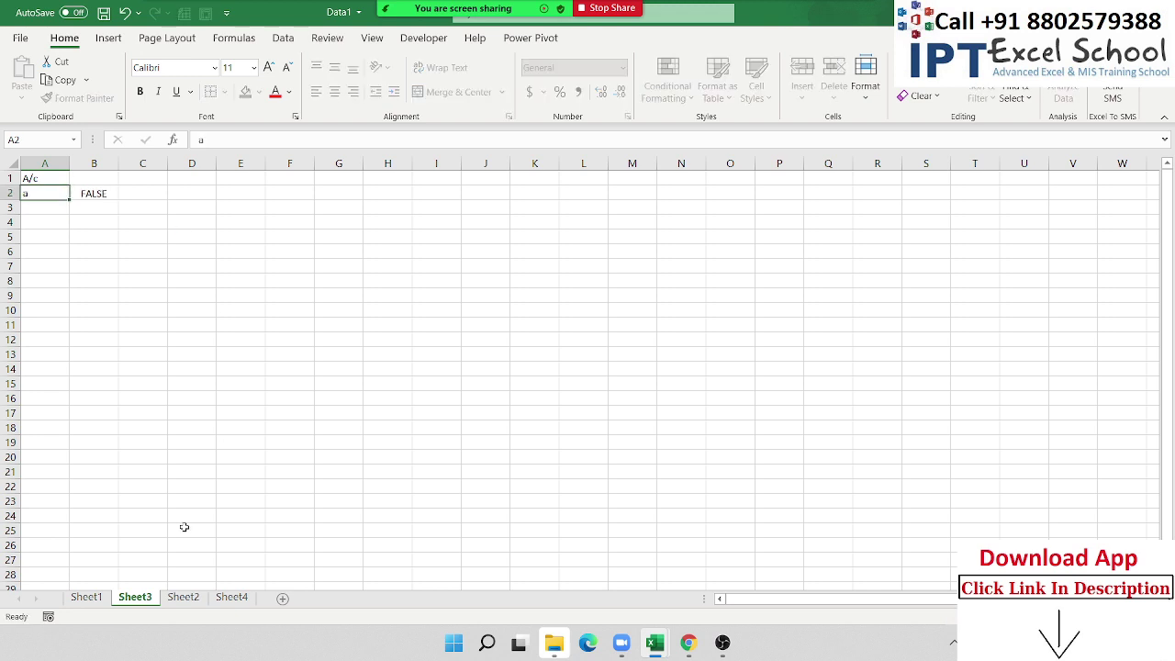
key(Return)
key(Up)
key(Delete)
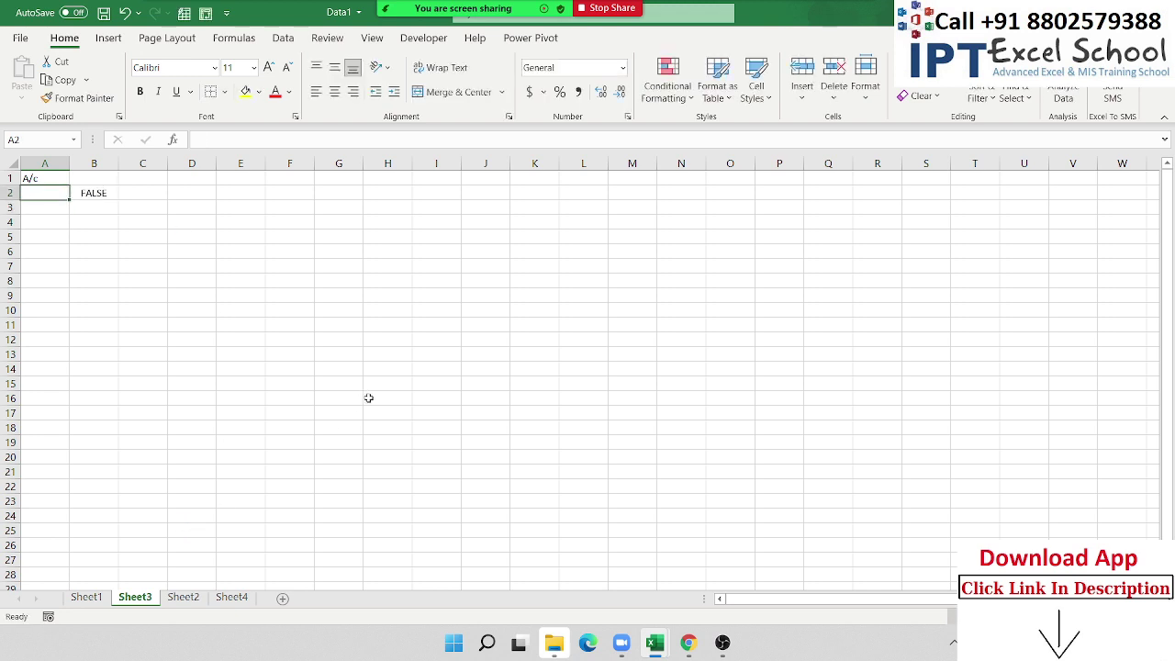
Create a new formula-based rule for A2 using =ISTEXT(A2)
click(667, 81)
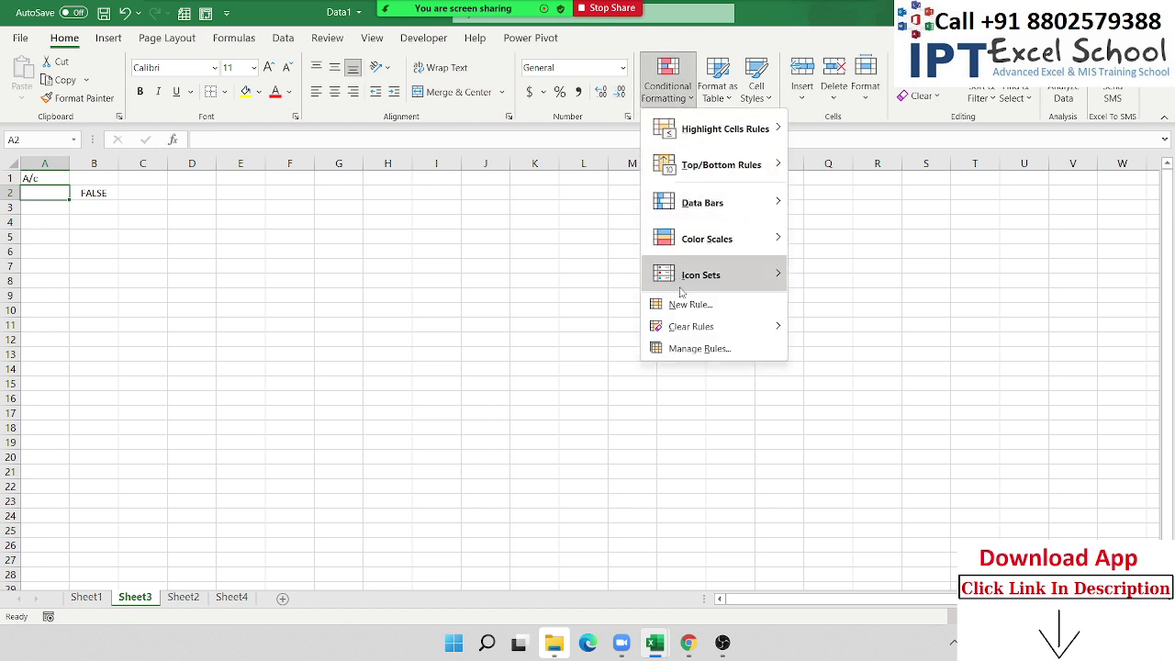
click(688, 304)
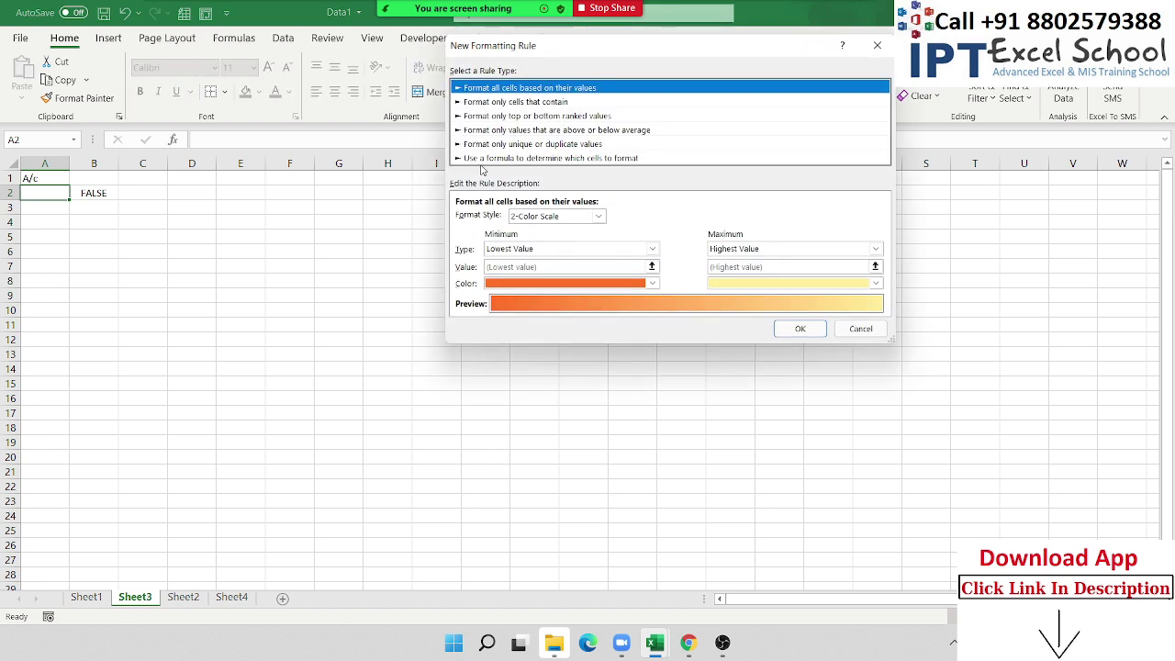
click(483, 159)
click(492, 219)
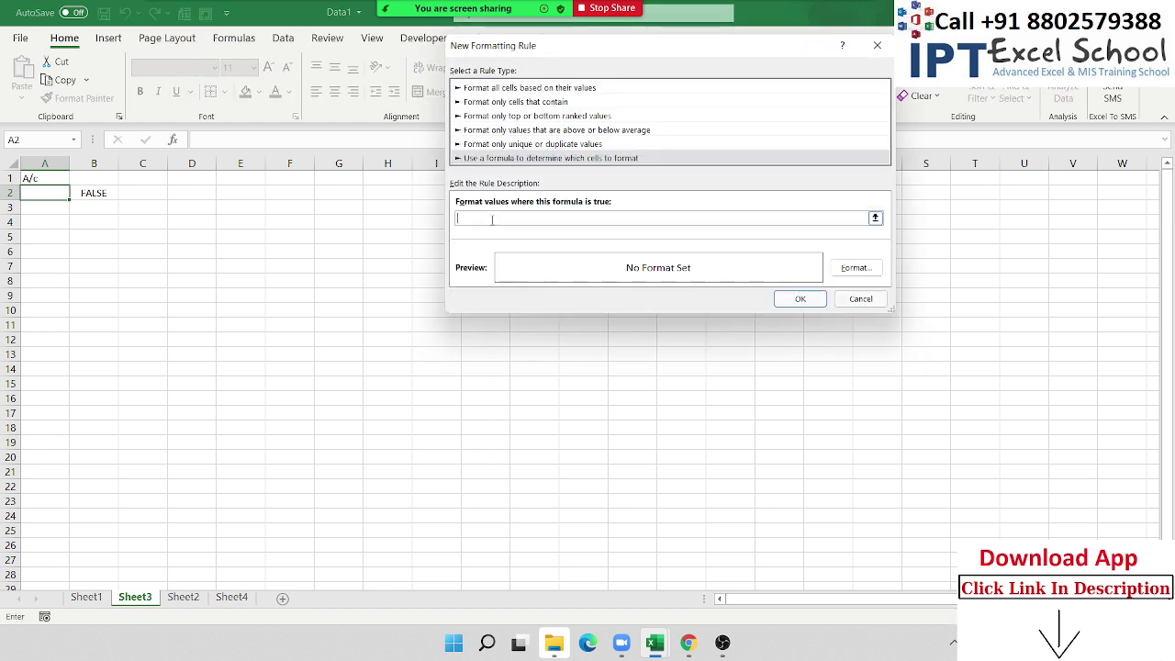
text(=istext(a2)
drag(538, 217, 378, 220)
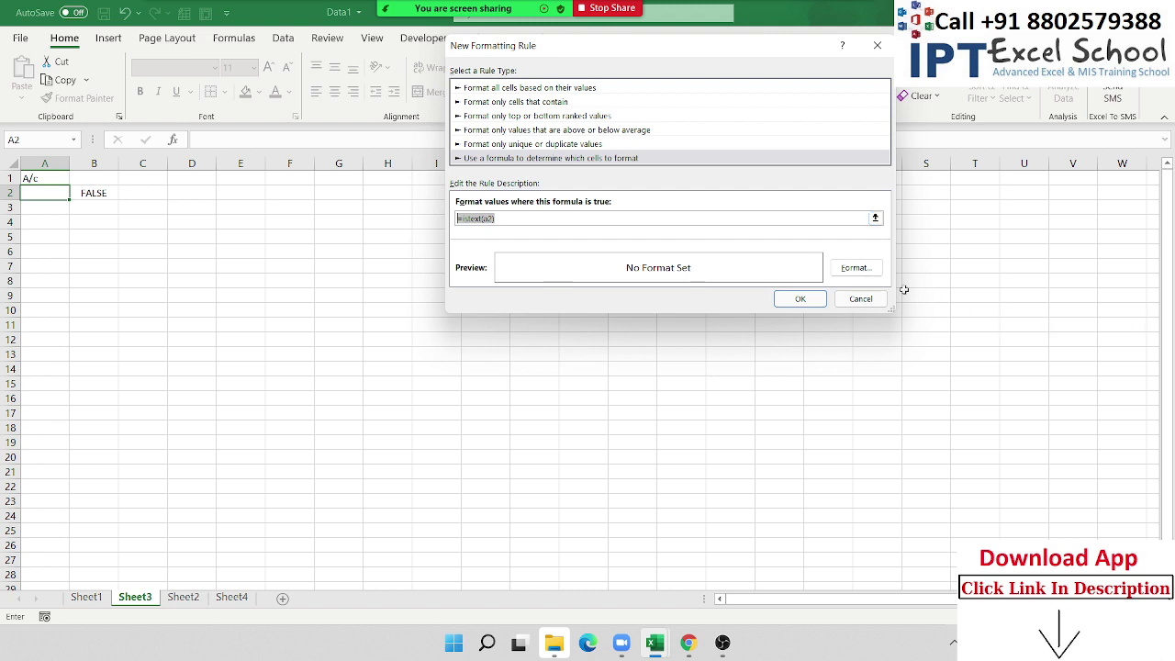
Give the ISTEXT rule a green background fill and save it
click(854, 267)
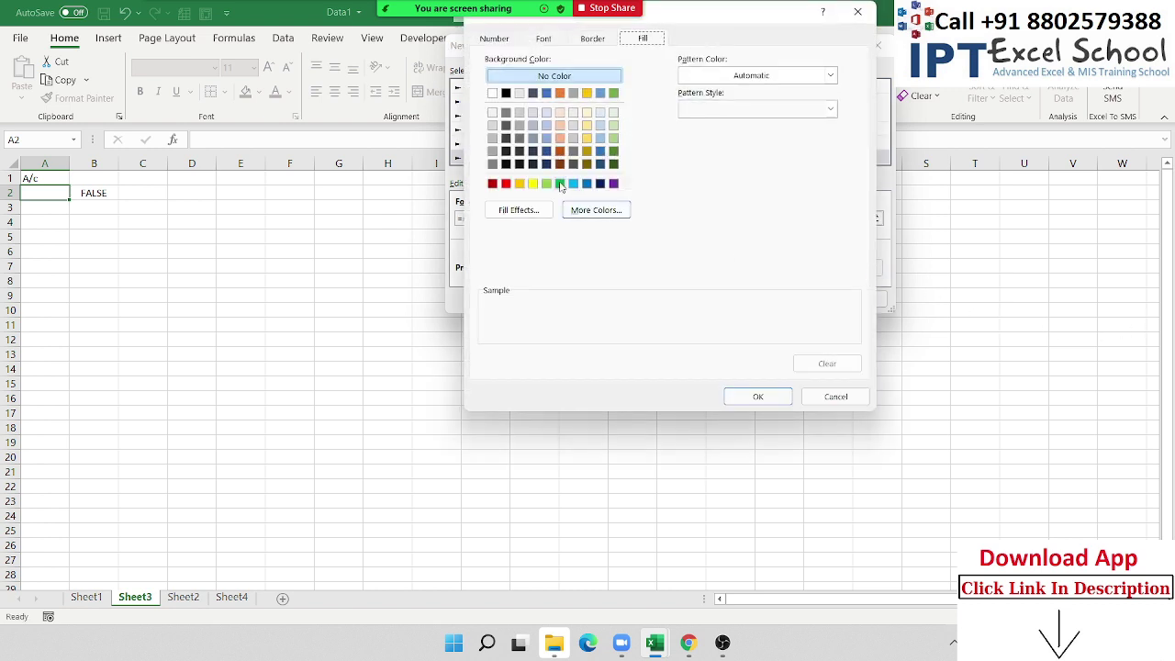
click(559, 182)
click(758, 396)
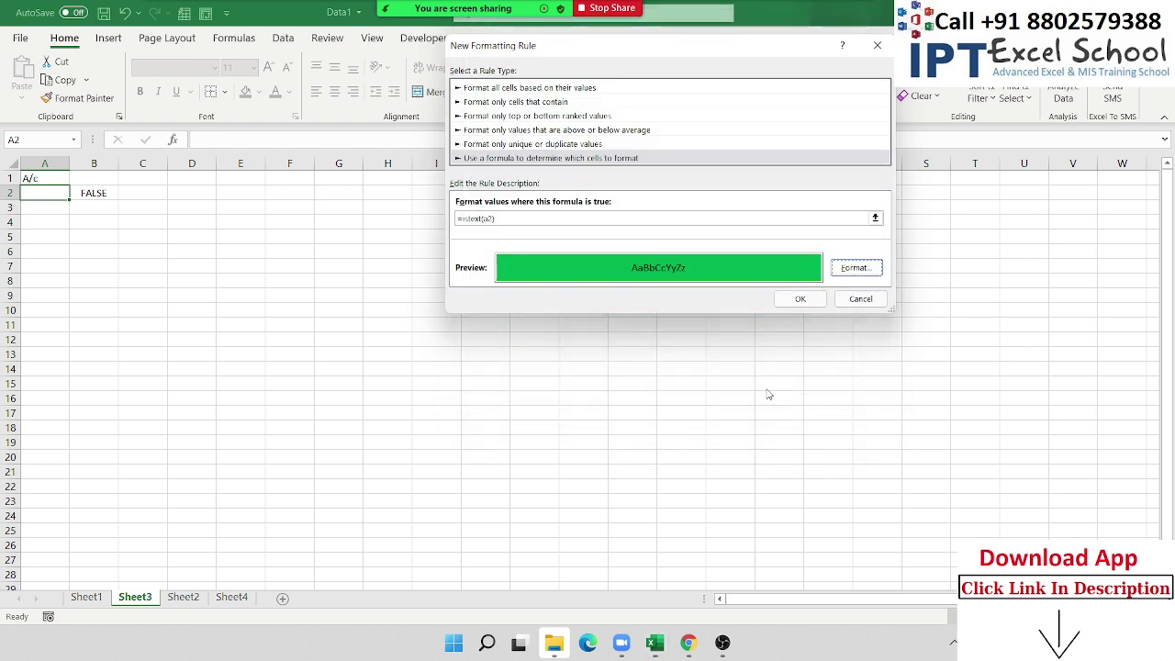
click(798, 300)
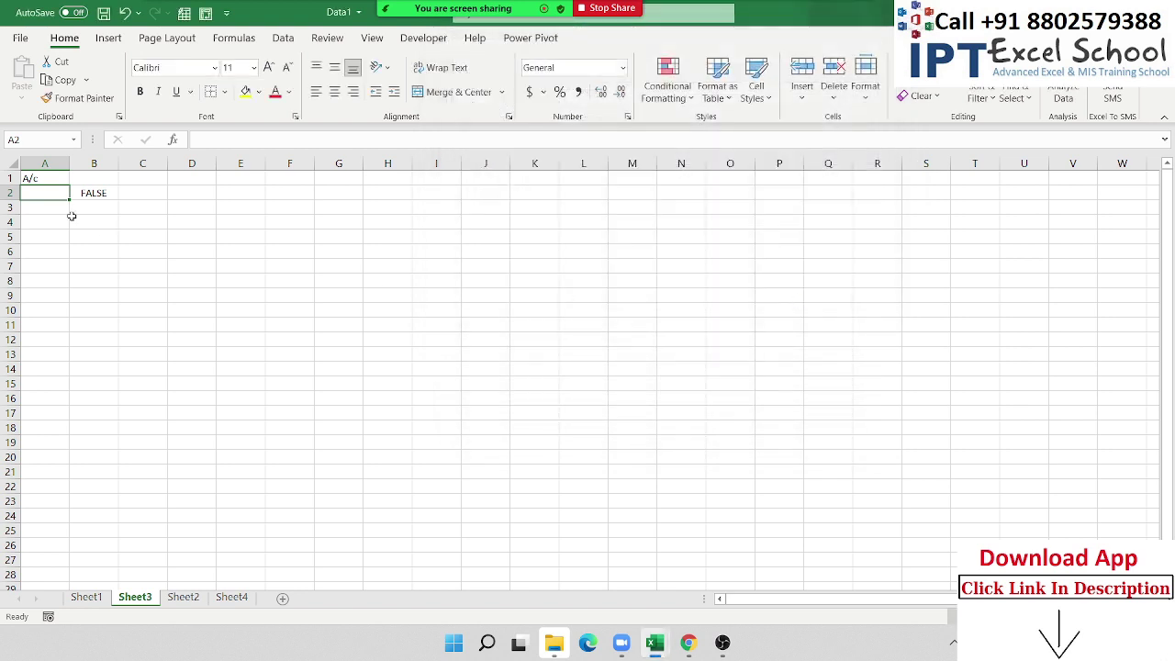
Copy A2's green text formatting onto A2:A18 with Format Painter and enter 12 in A5
click(78, 98)
drag(53, 193, 58, 424)
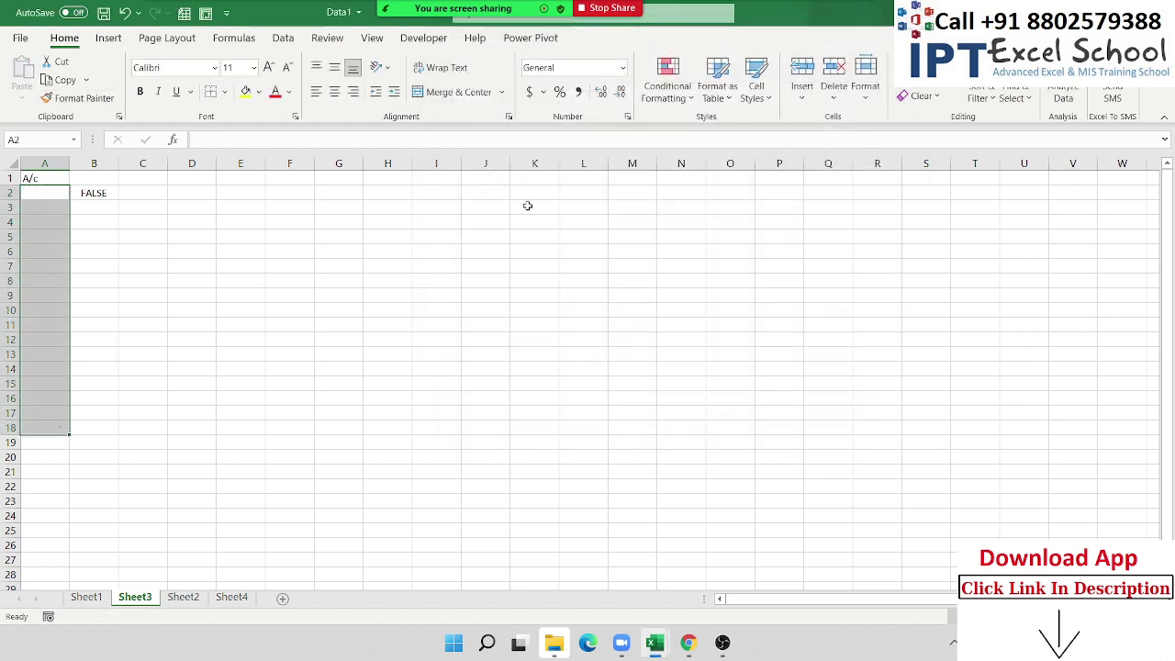
click(55, 239)
text(12)
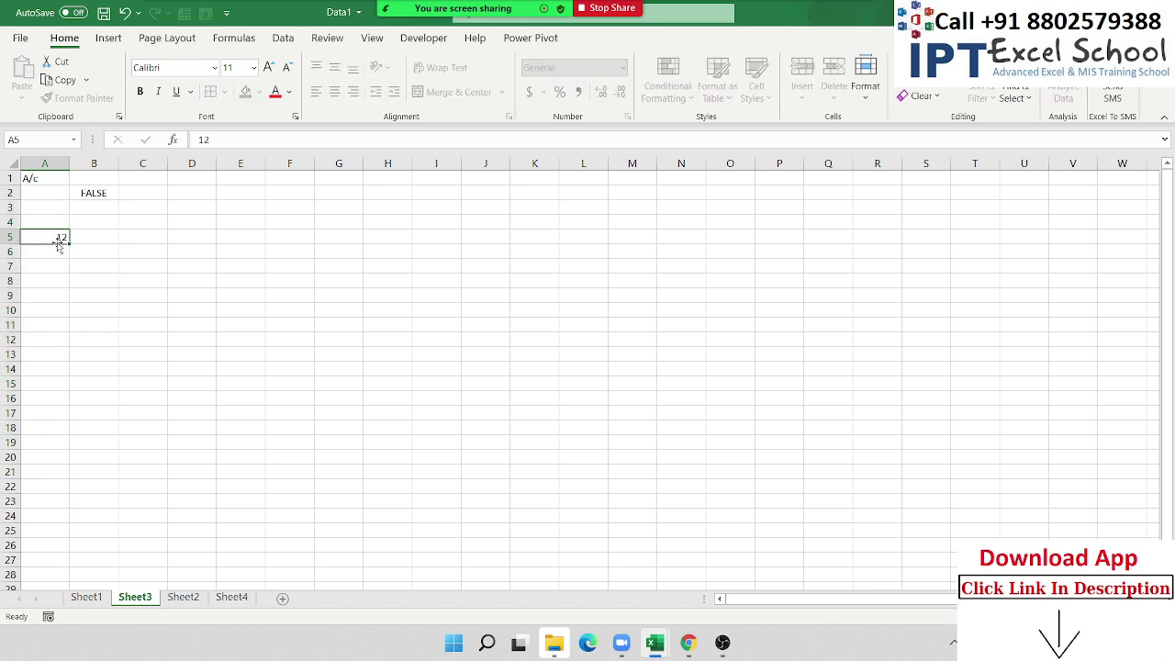
key(ctrl+Return)
Enter the text values gb in A2 and v in A7 so they turn green
key(Up)
key(Up)
key(Up)
text(gb)
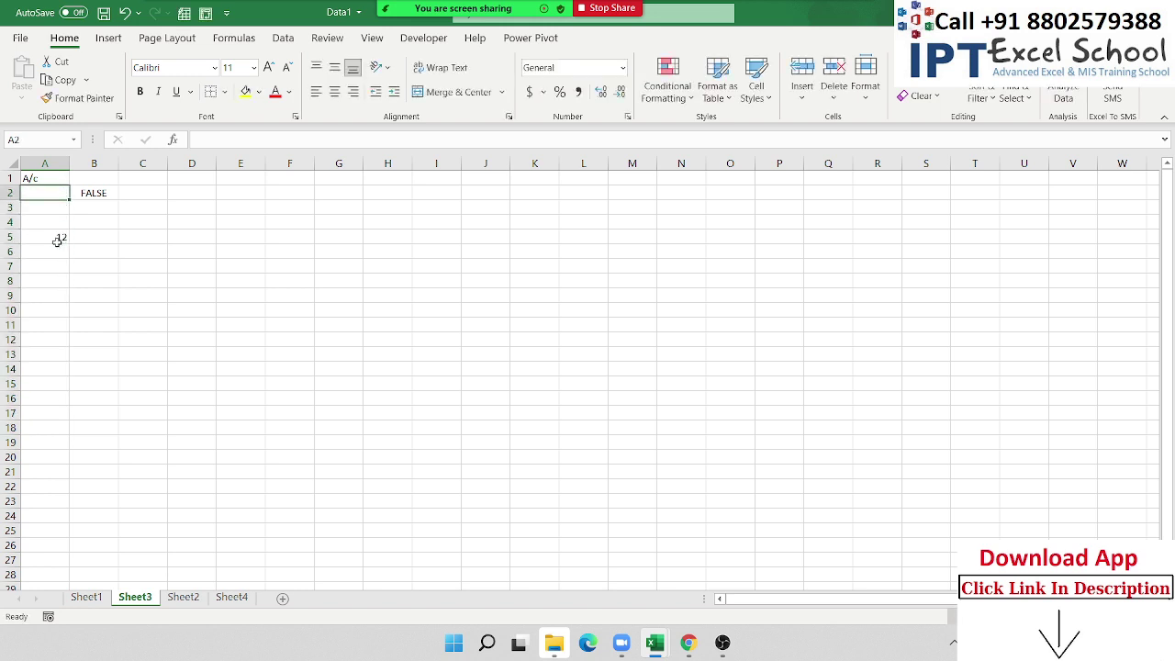
key(ctrl+Return)
click(57, 241)
key(Down)
key(Down)
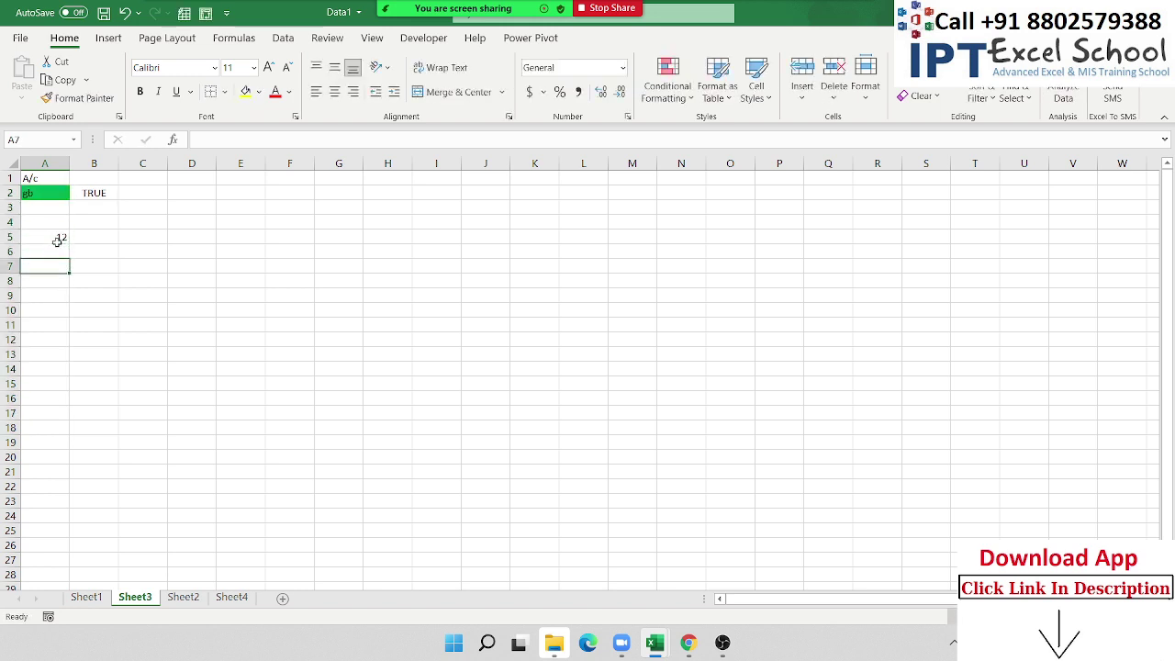
text(v)
key(ctrl+Return)
key(Up)
key(Up)
key(Up)
key(Up)
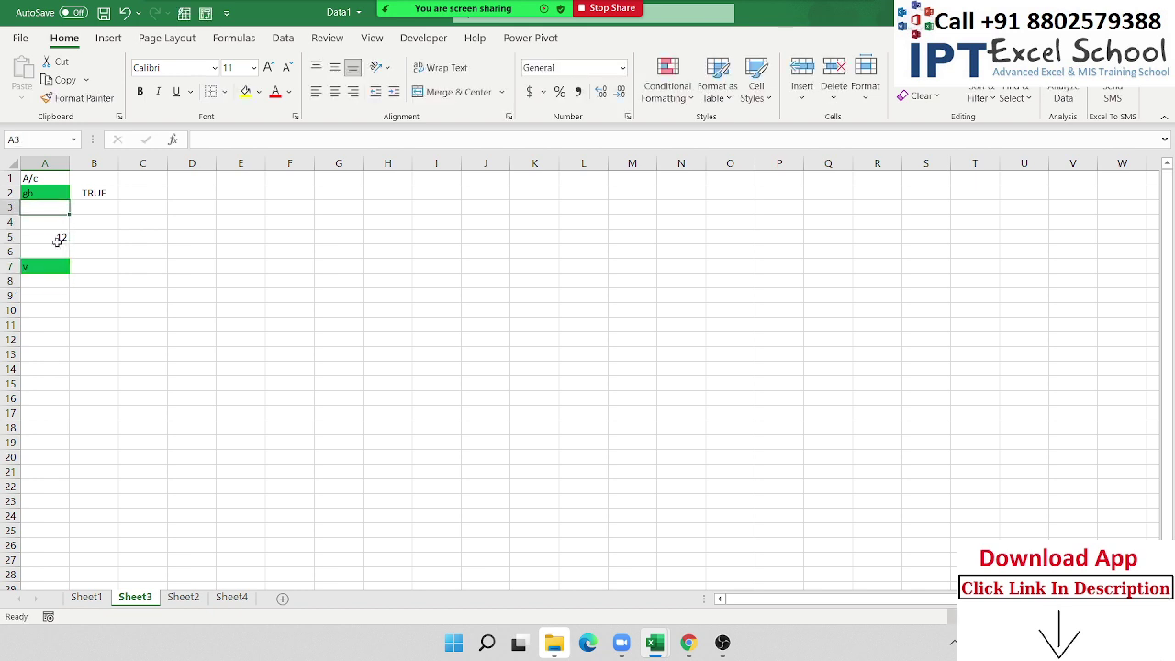
key(Up)
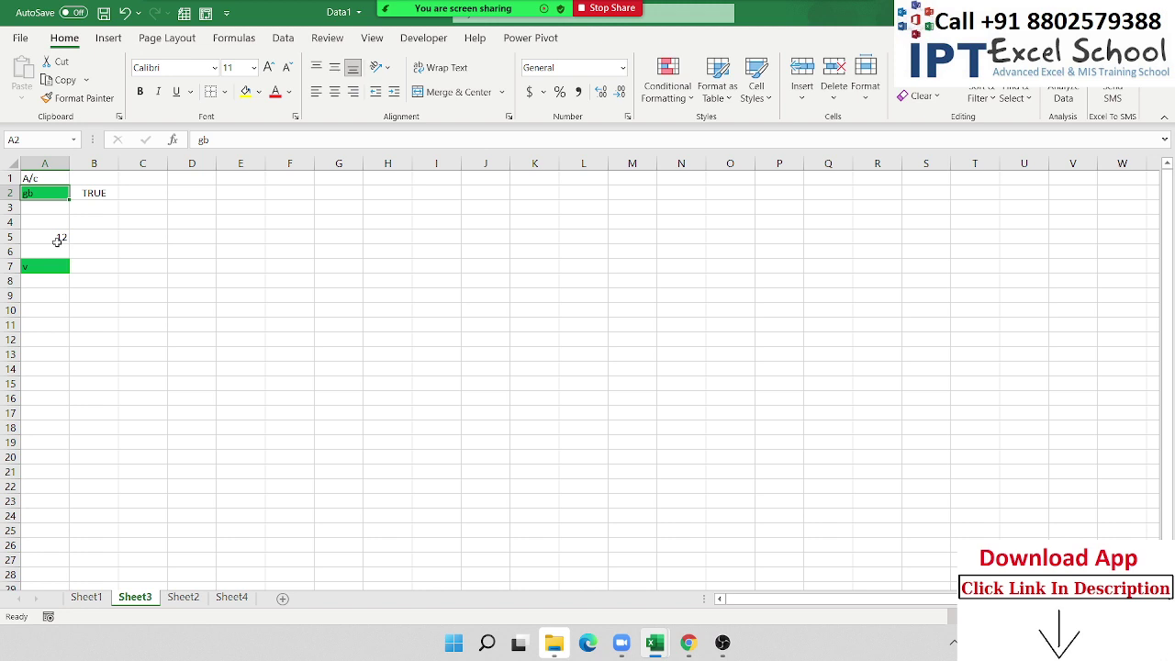
Inspect column A to confirm gb and v are green while 12 stays plain
click(395, 179)
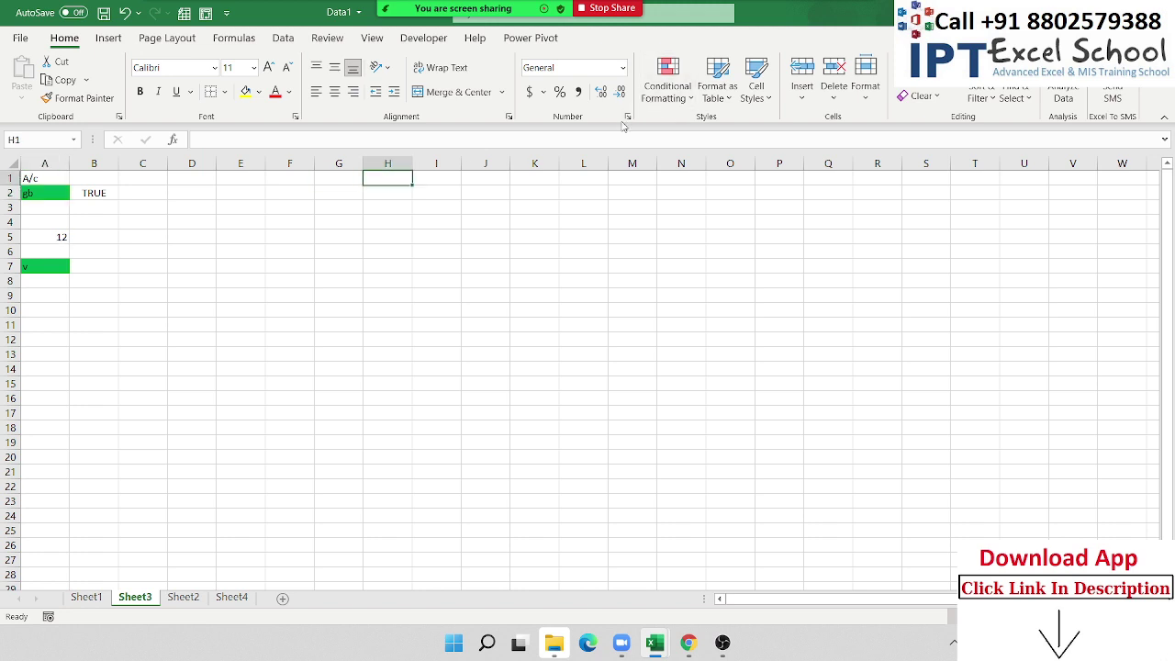
click(51, 182)
click(52, 193)
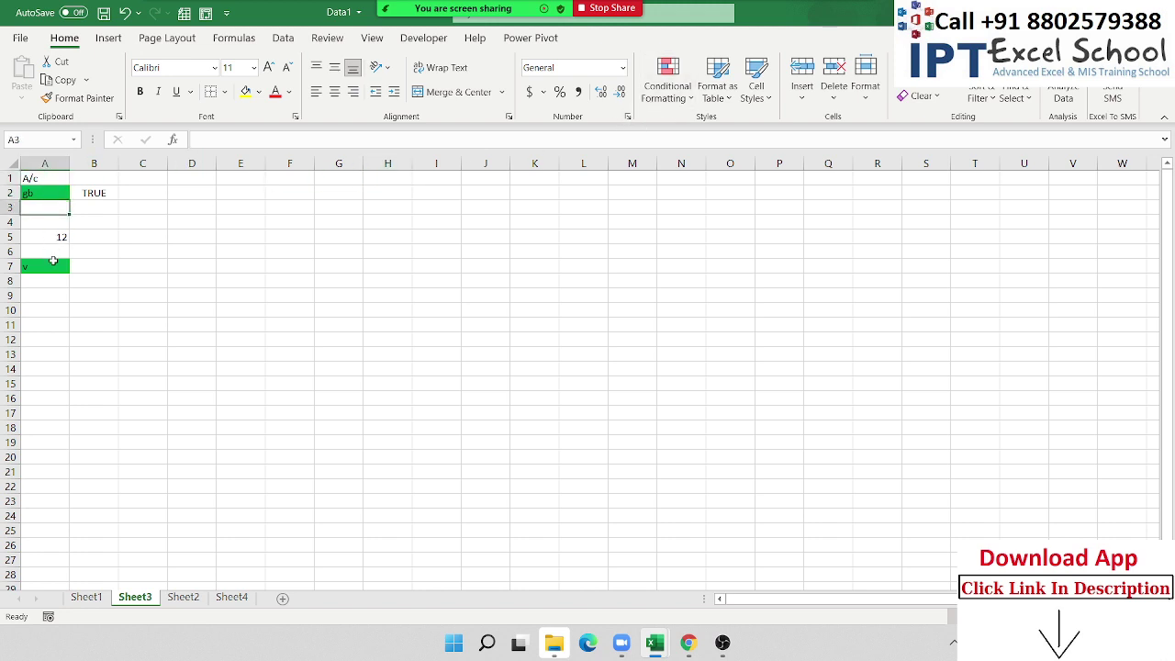
click(53, 266)
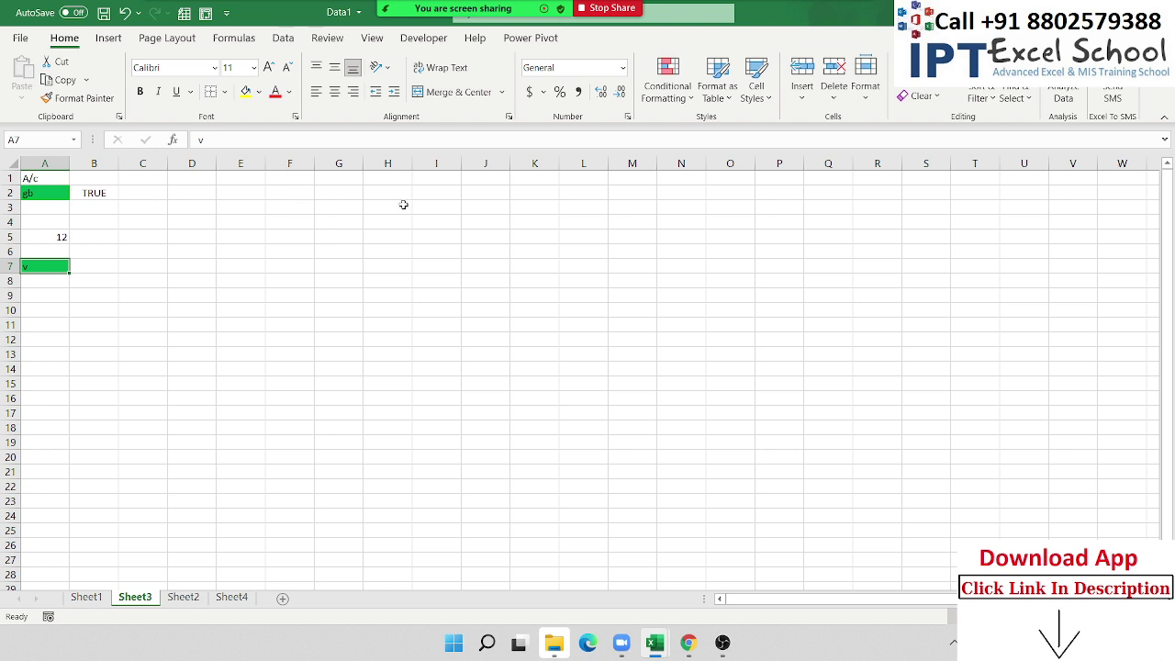
scroll(403, 205, up, 4)
scroll(403, 204, up, 1)
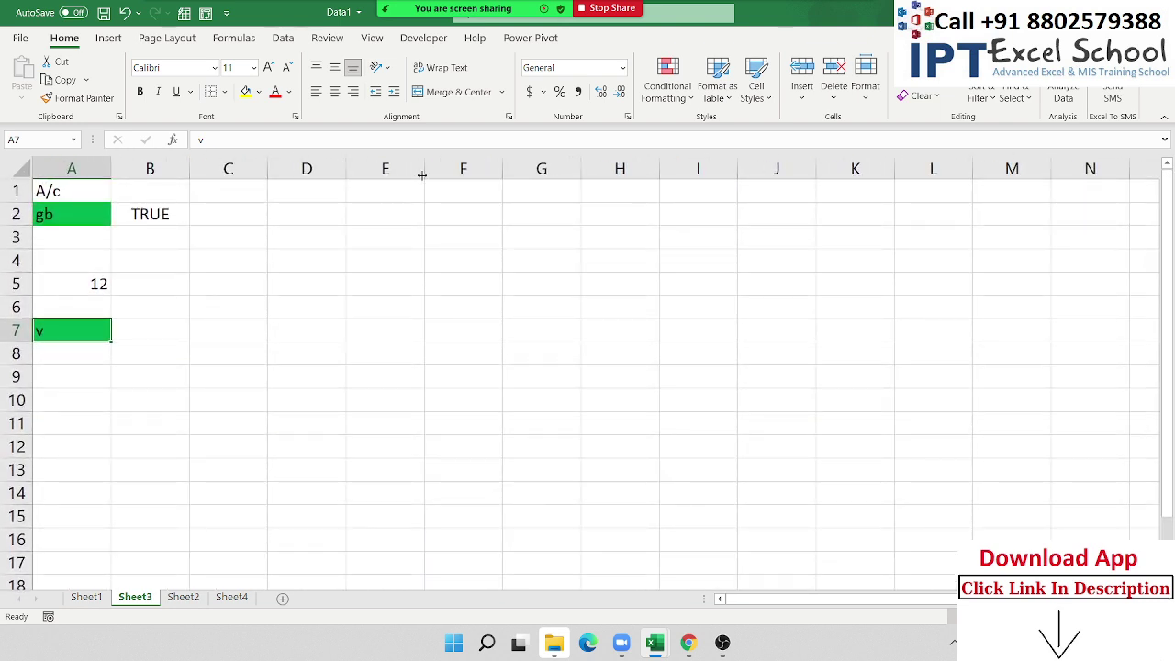
Widen column E and enter the heading 'Mobile' in E1
drag(423, 175, 500, 179)
click(418, 187)
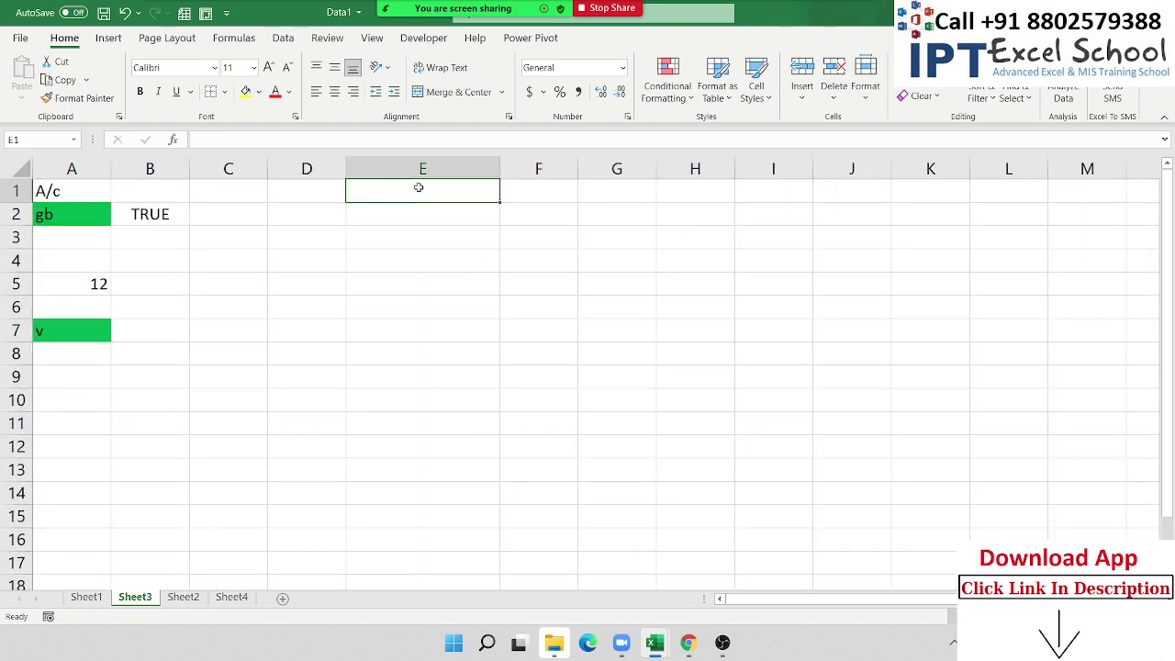
text(Mobi)
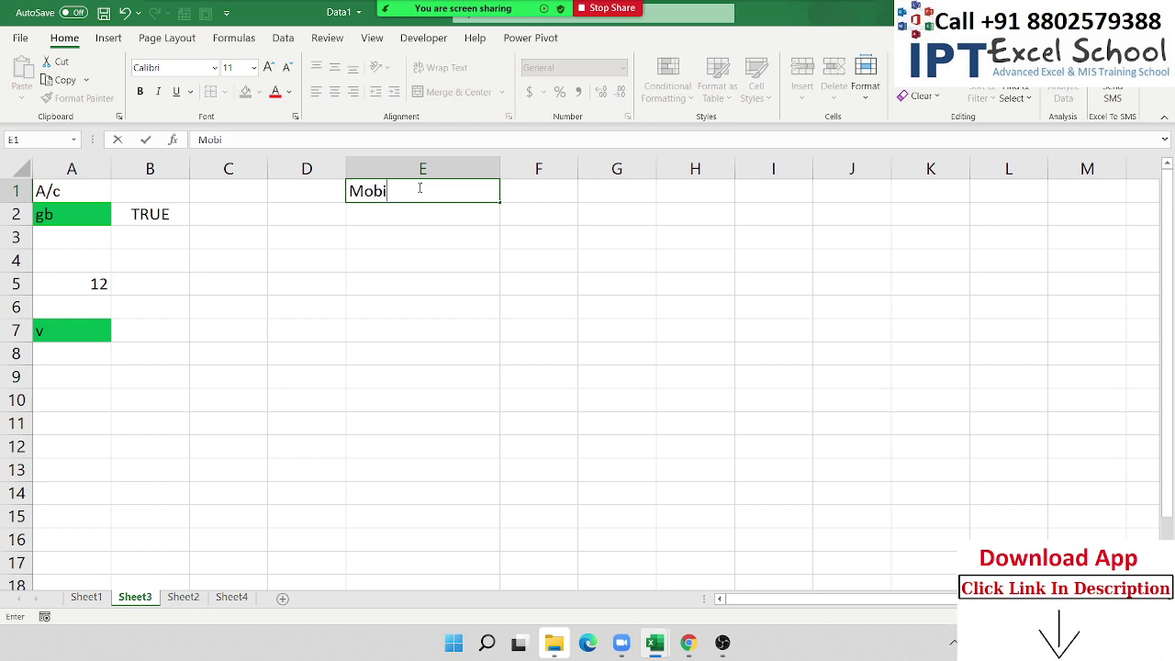
text(le)
key(Return)
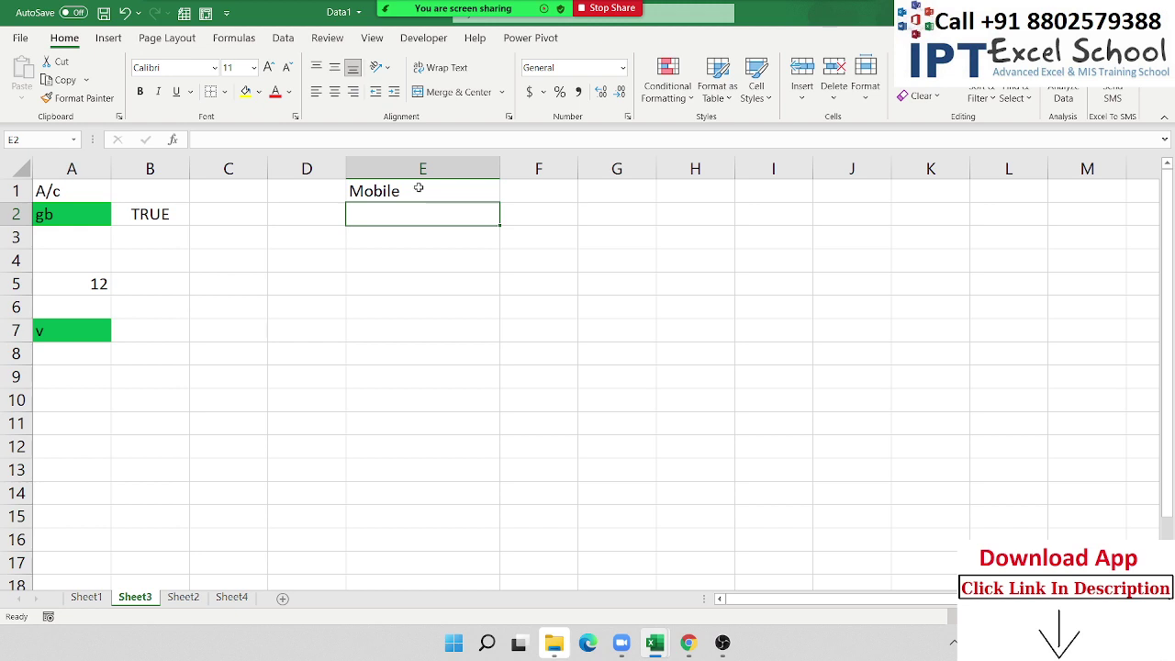
Put a =LEN(E2) length formula in F2
key(Right)
text(=l)
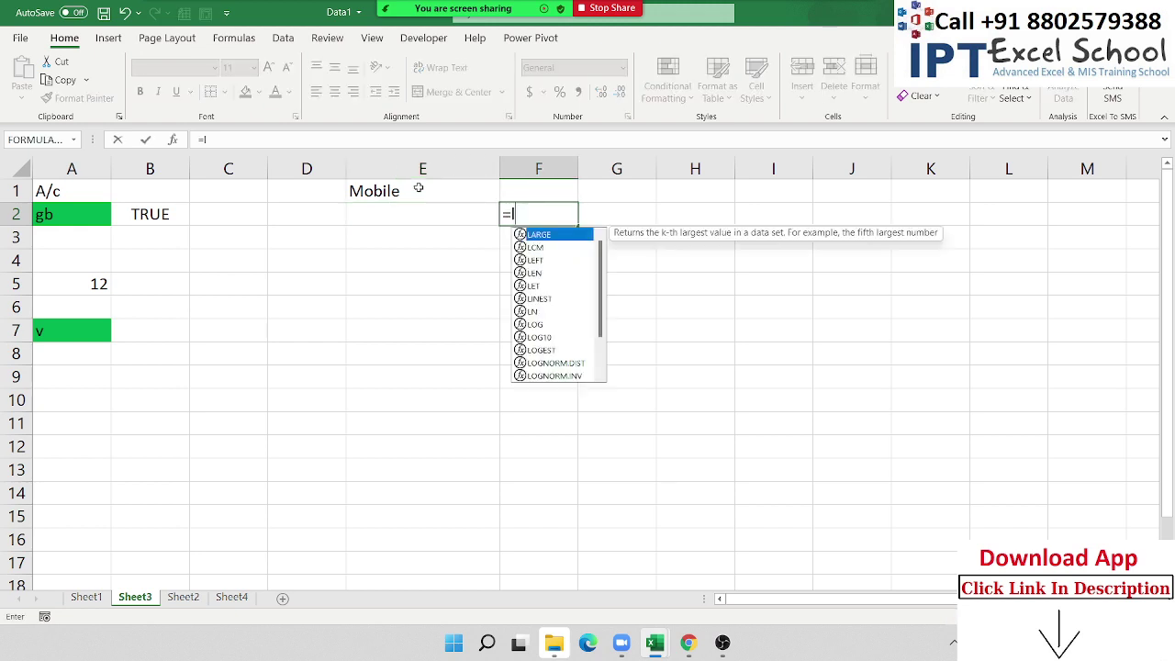
text(e)
key(Down)
key(Tab)
key(Left)
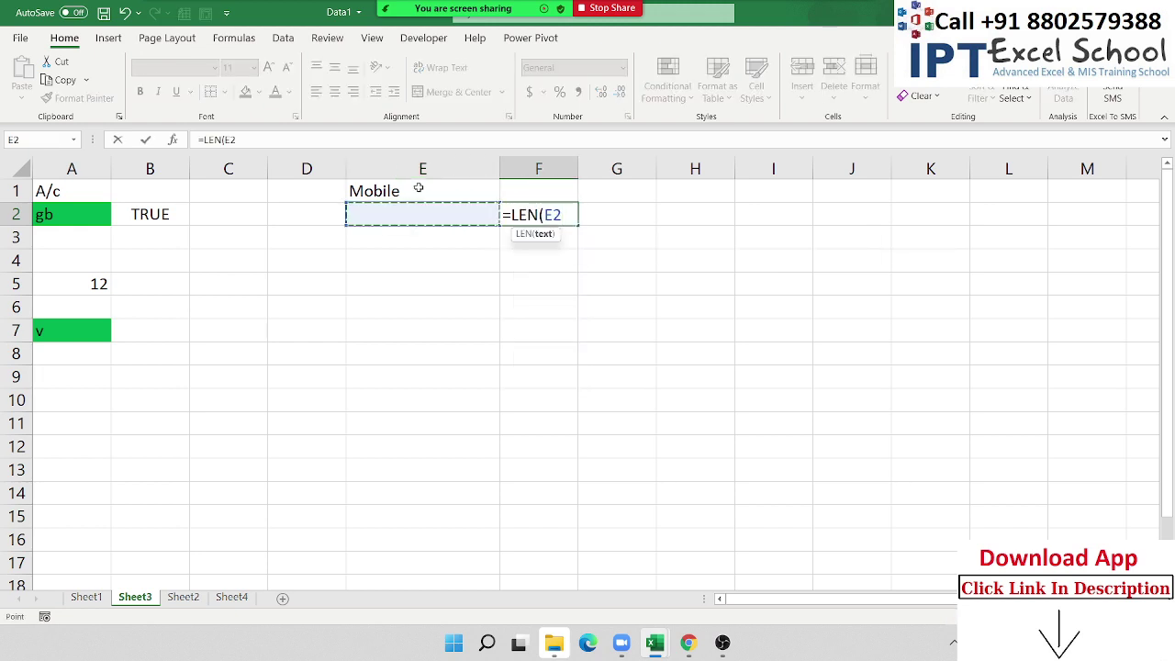
key(Return)
Enter a mobile number in E2, correcting it to exactly 10 digits
key(Up)
key(Left)
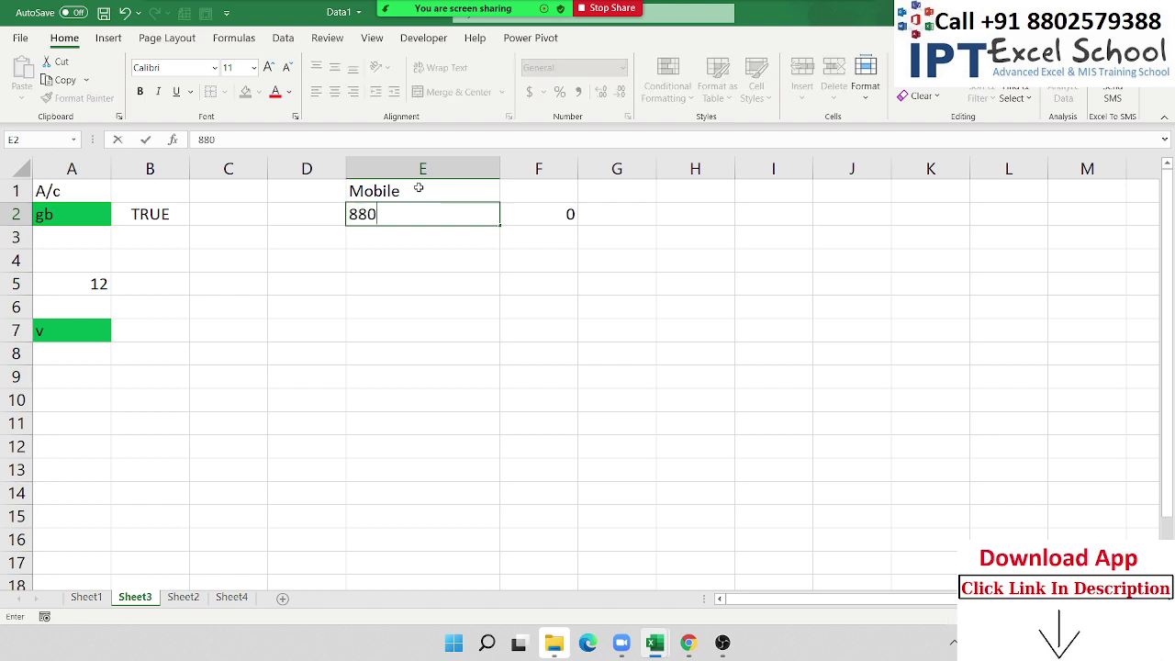
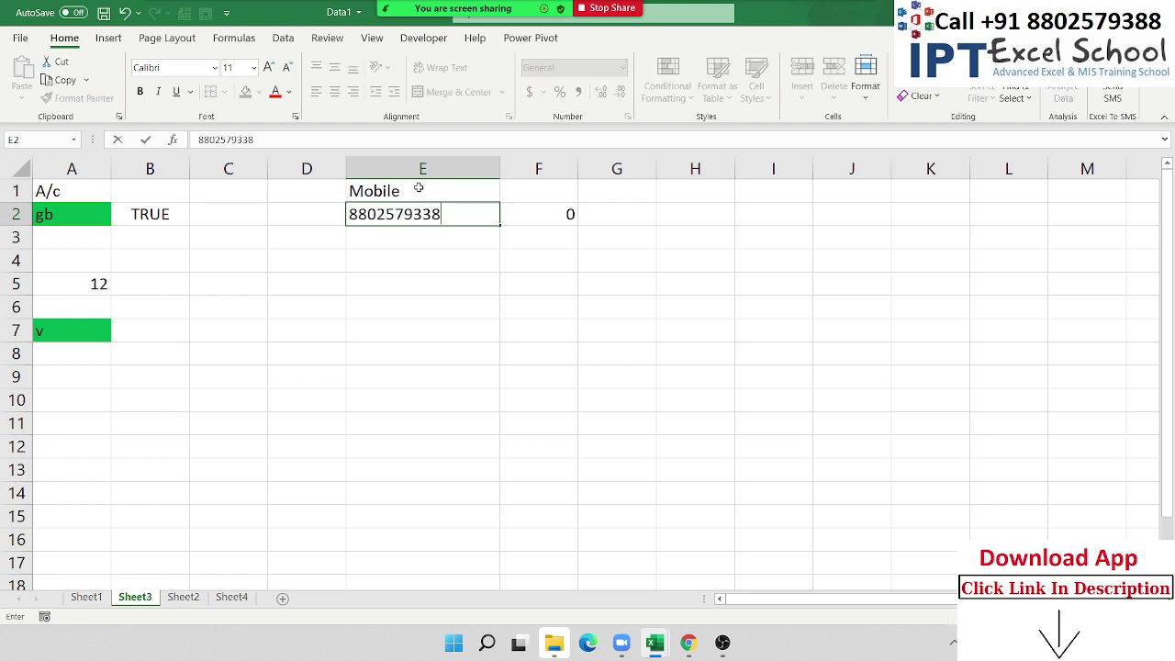
key(Return)
key(Up)
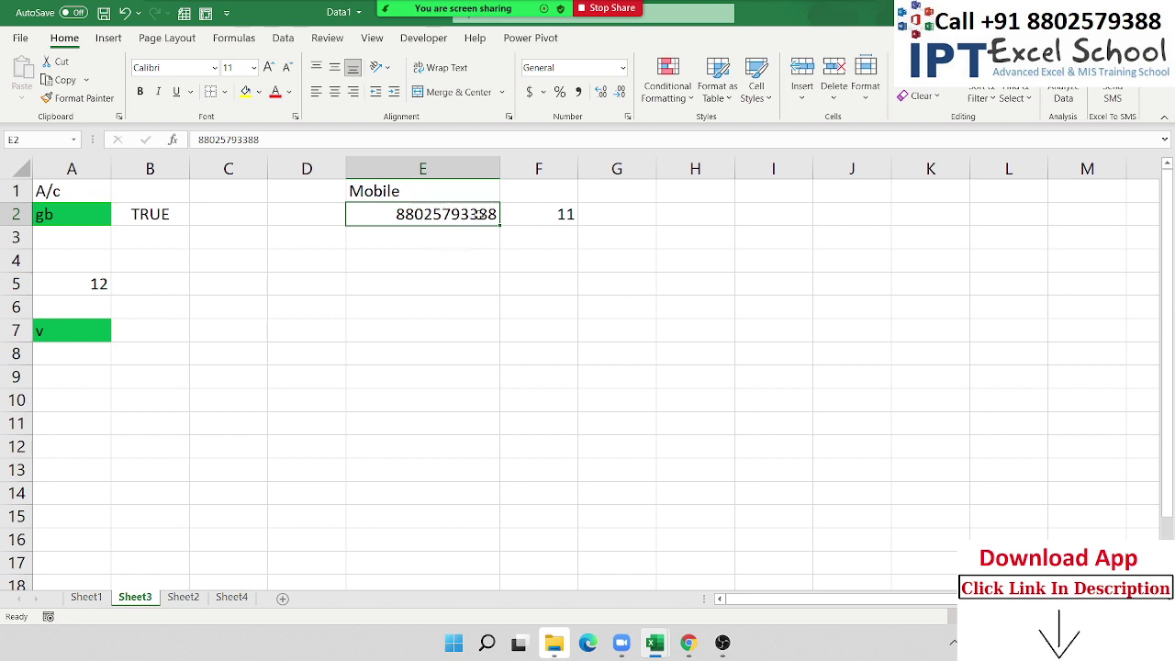
double_click(479, 214)
key(BackSpace)
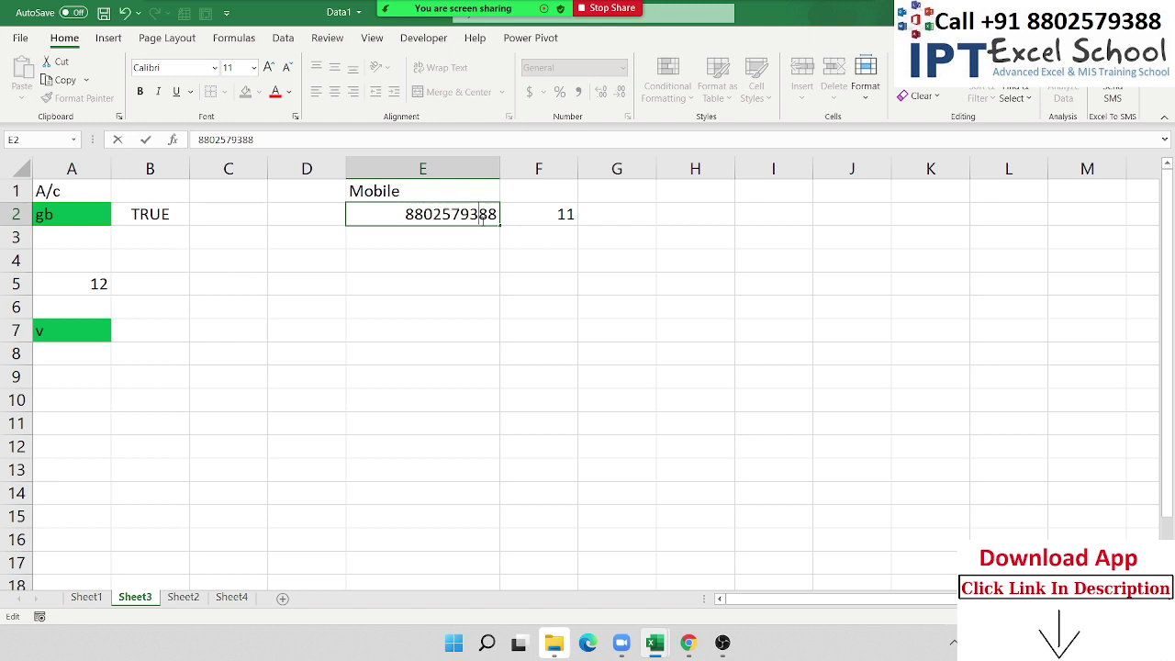
key(Return)
click(481, 221)
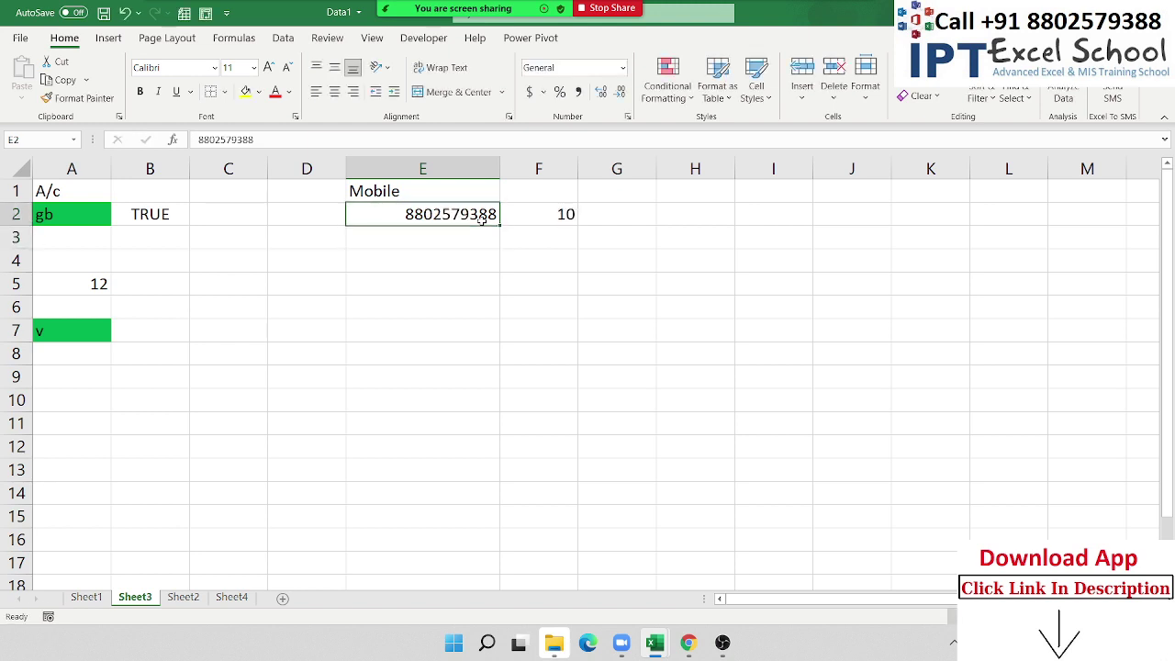
Fill the LEN formula down into F3
key(Down)
key(Right)
key(ctrl+d)
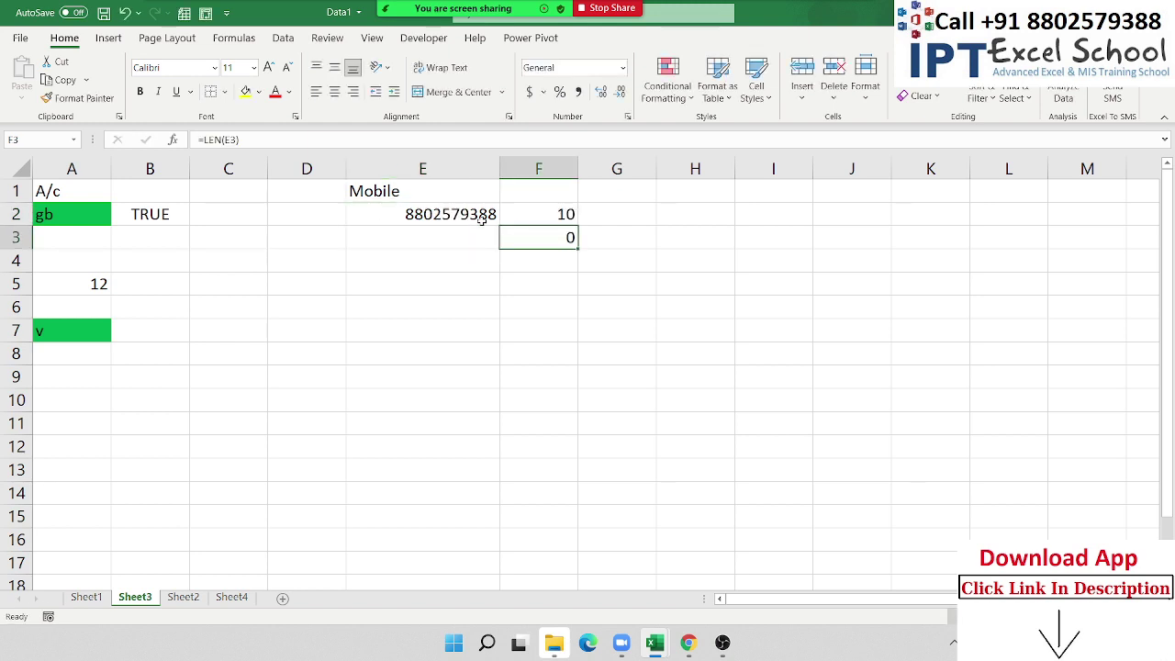
key(Up)
Add the check =F2<>10 in G2 and fill it down to G3
key(Right)
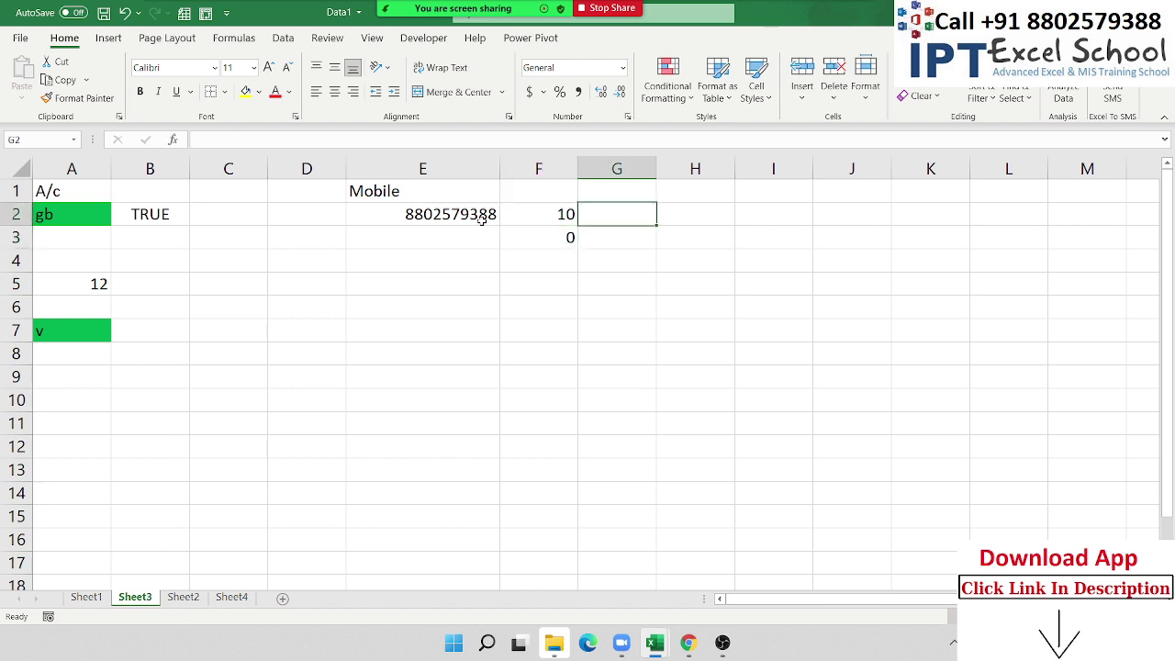
text(=)
key(Left)
text(<>)
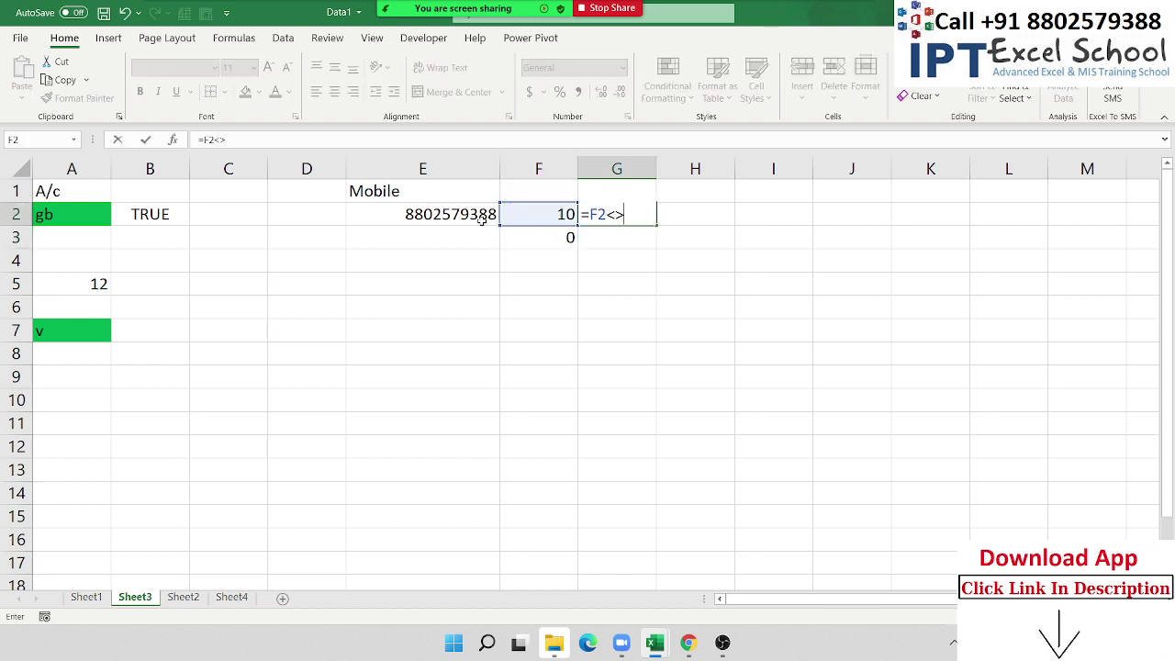
text(10)
key(Return)
key(Up)
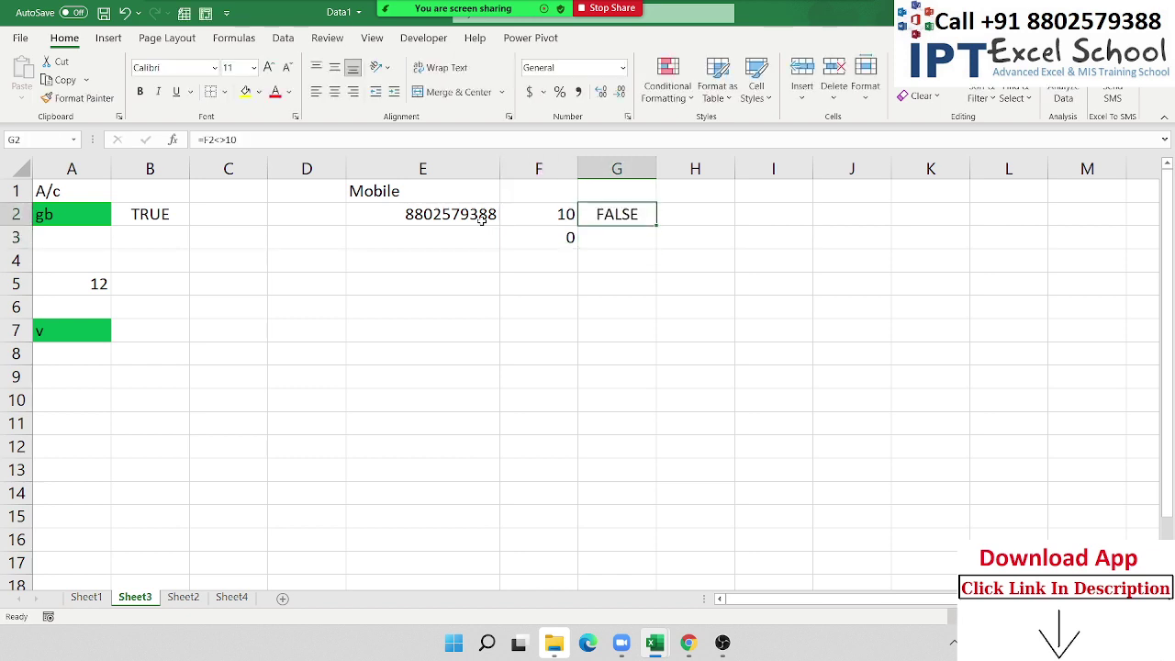
key(shift+Down)
key(ctrl+d)
Delete the helper formulas in F2:G3
key(Down)
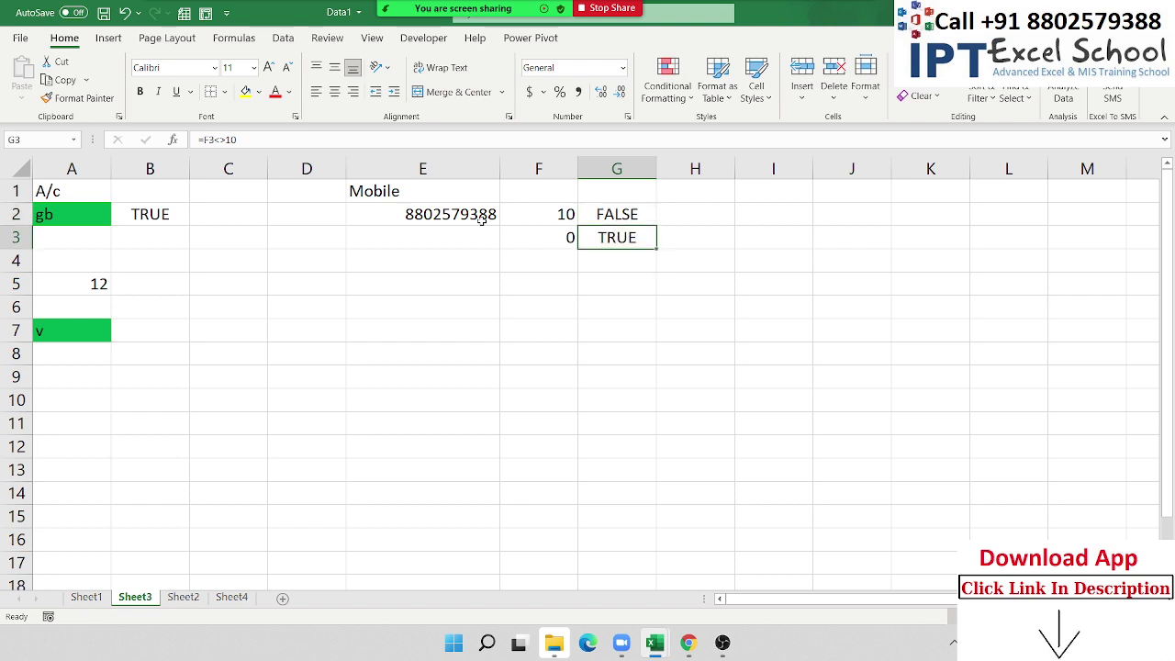
key(Left)
key(Right)
key(shift+Left)
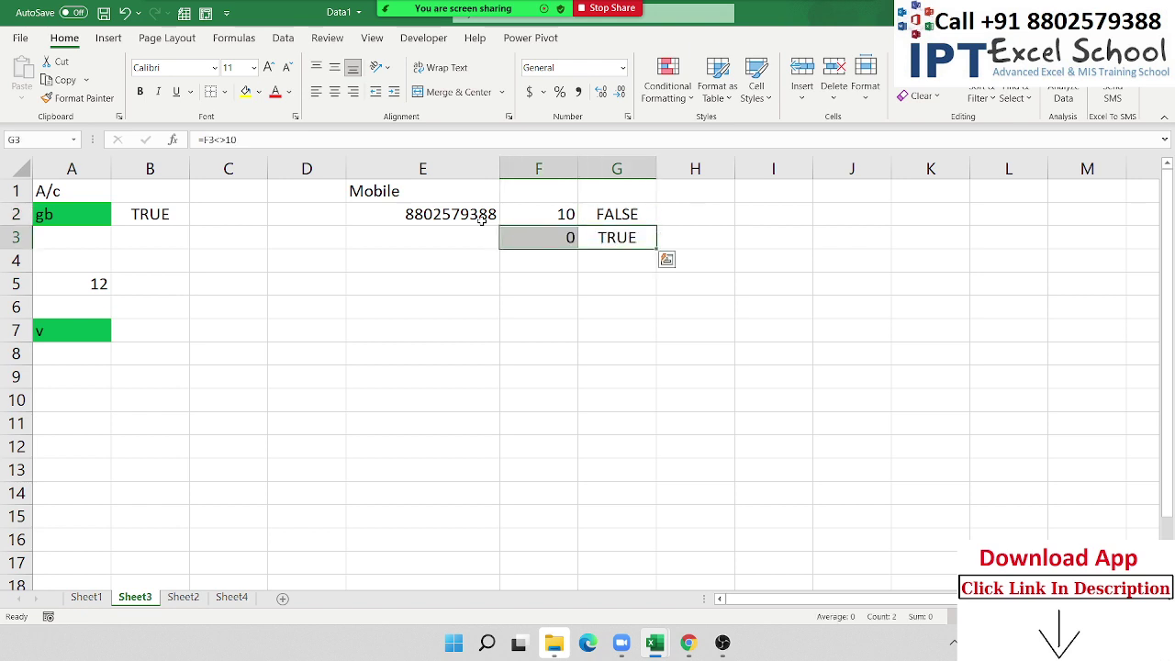
key(Up)
key(Left)
key(shift+Right)
key(shift+Down)
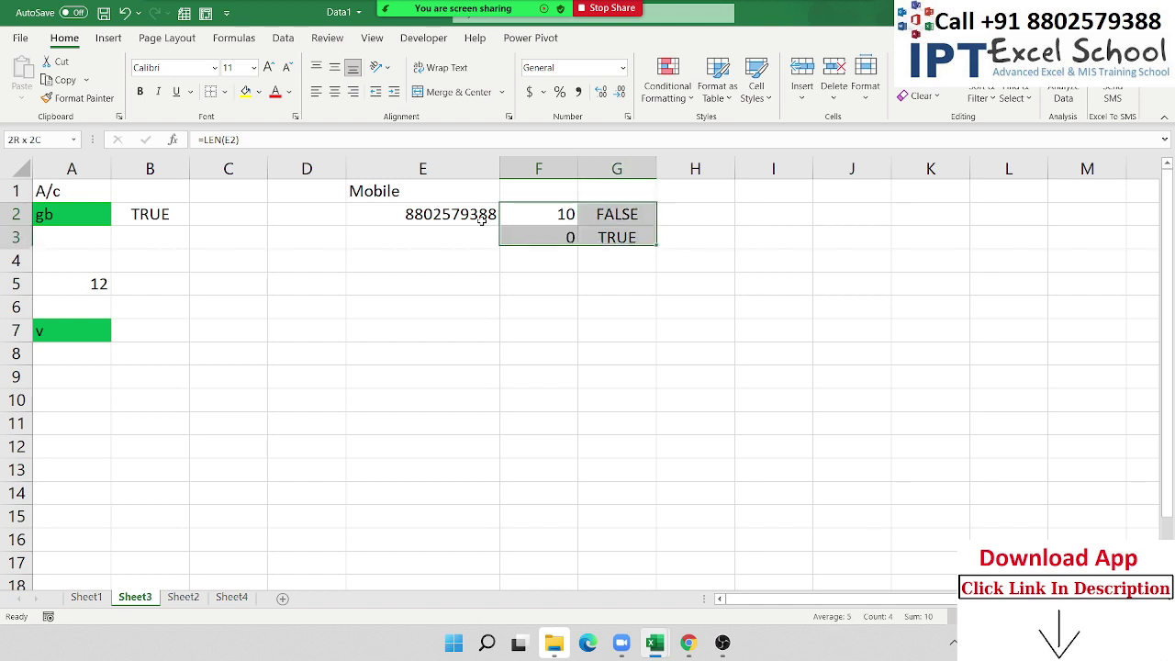
key(Delete)
Start a formula rule for E2 using =AND(LEN(E2)<>10,E2>0)
click(481, 219)
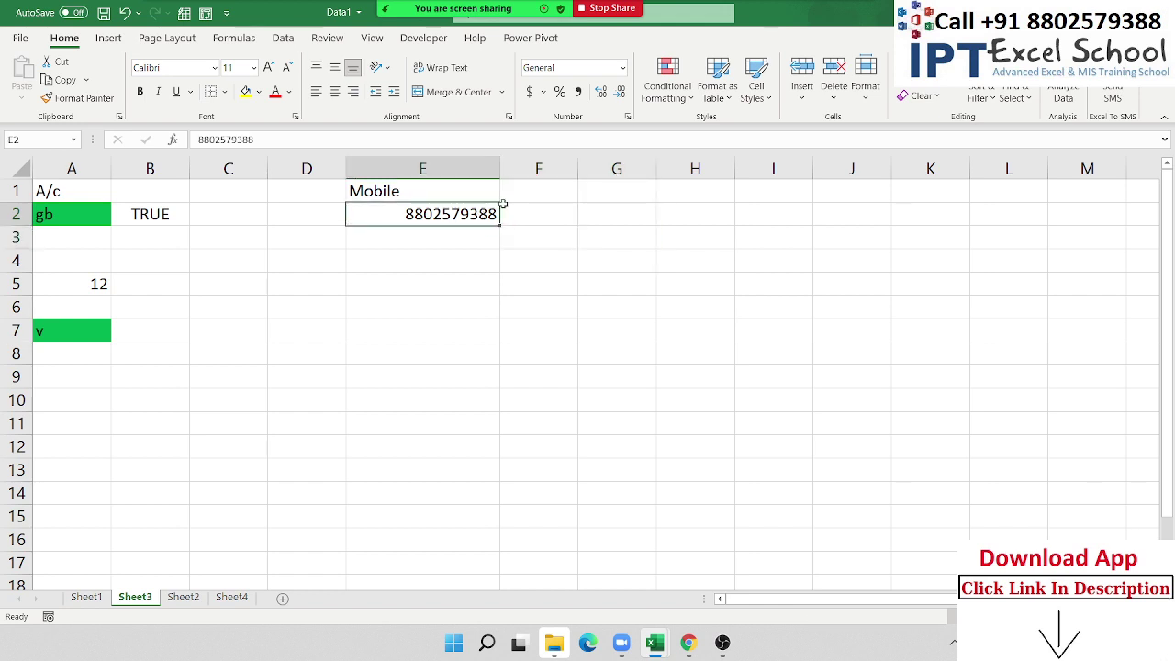
click(628, 117)
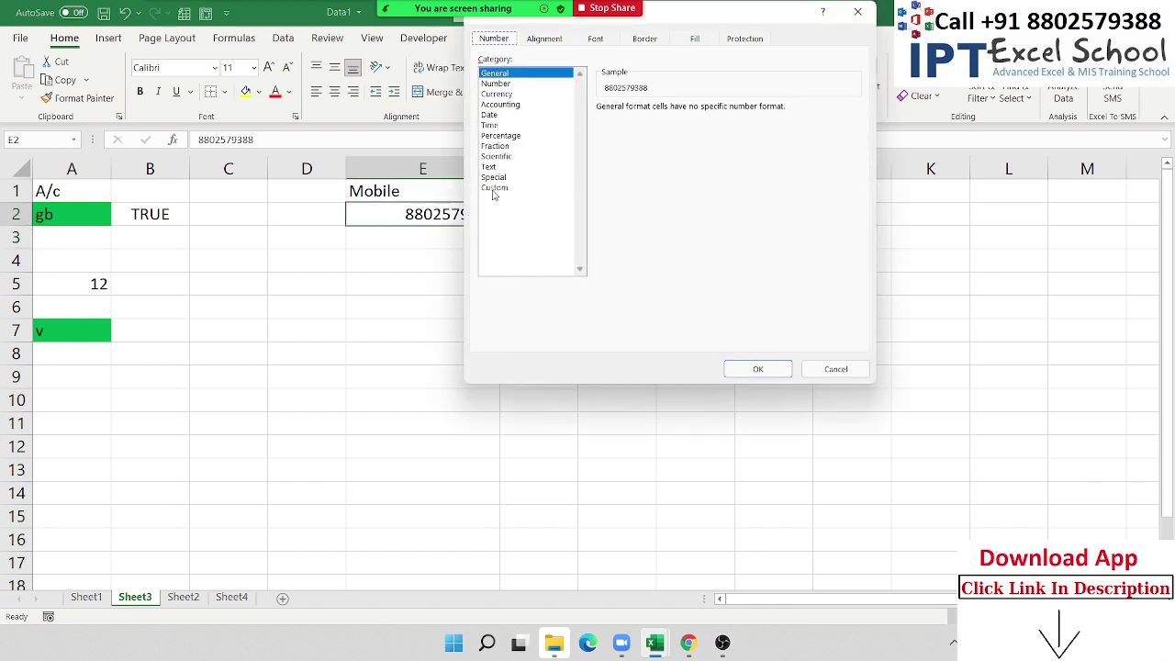
key(Escape)
click(663, 84)
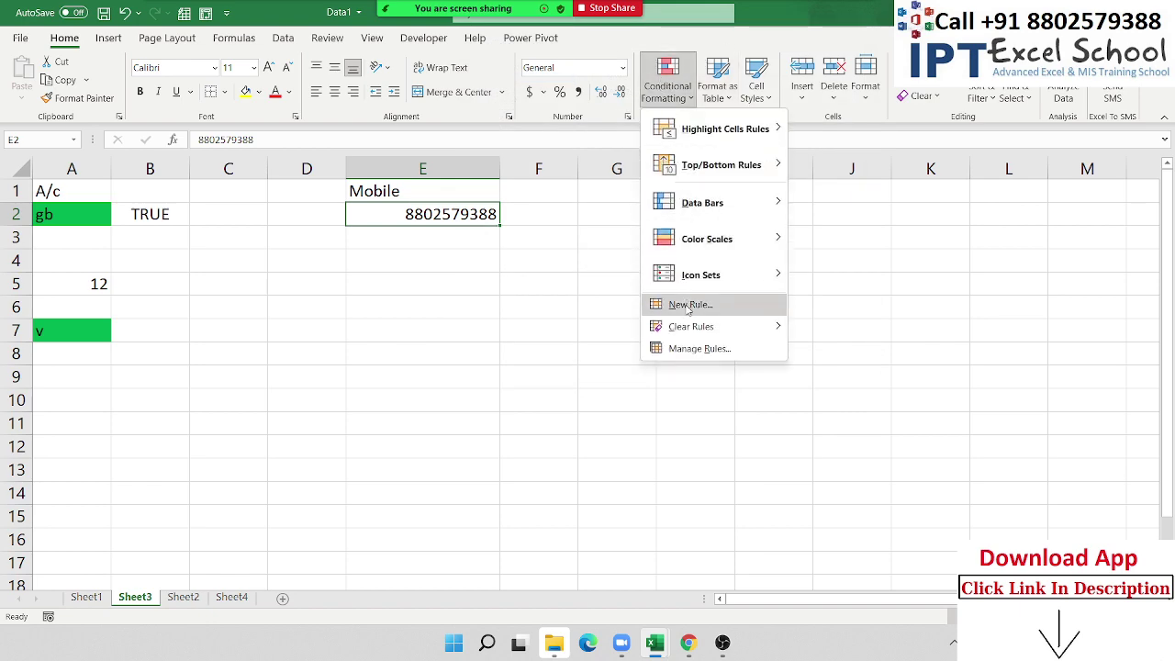
click(691, 306)
click(489, 189)
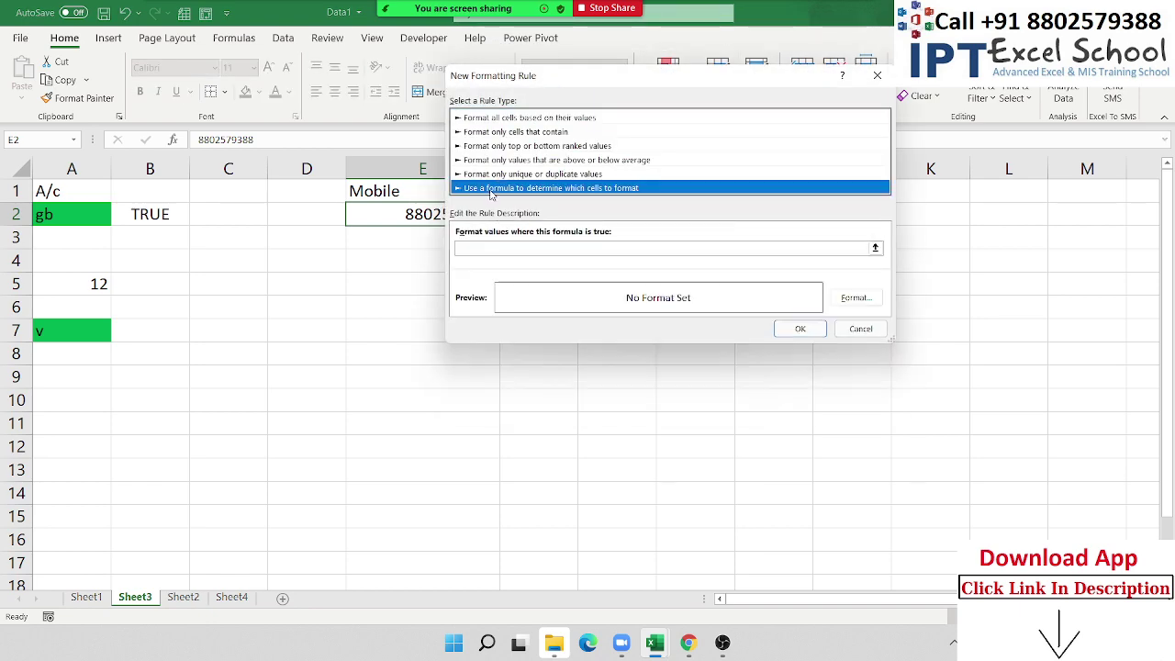
drag(533, 81, 725, 103)
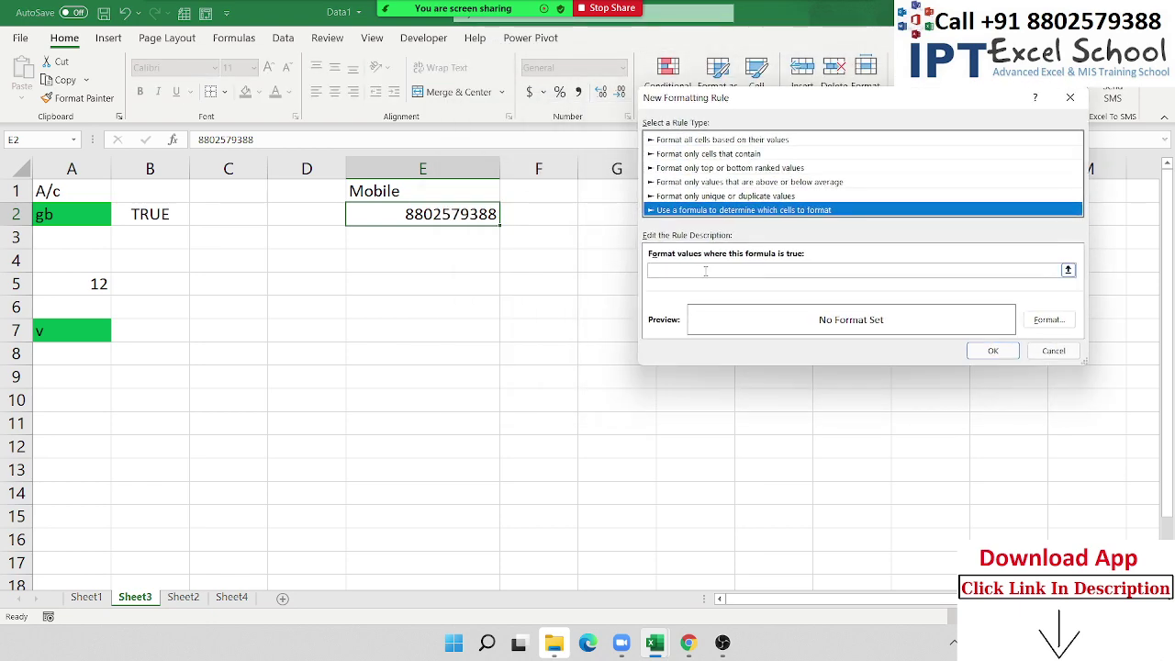
click(706, 271)
text(=istex)
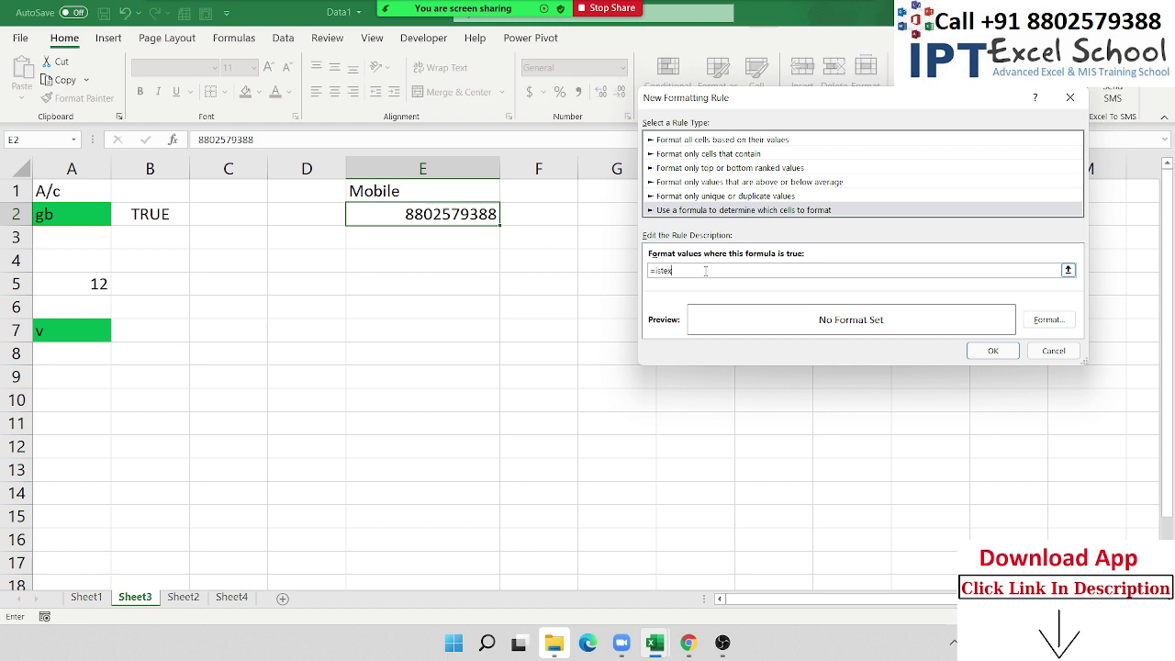
key(BackSpace)
key(BackSpace)
text(and()
text(len)
text((e2)<>10,e2)
text(>0)
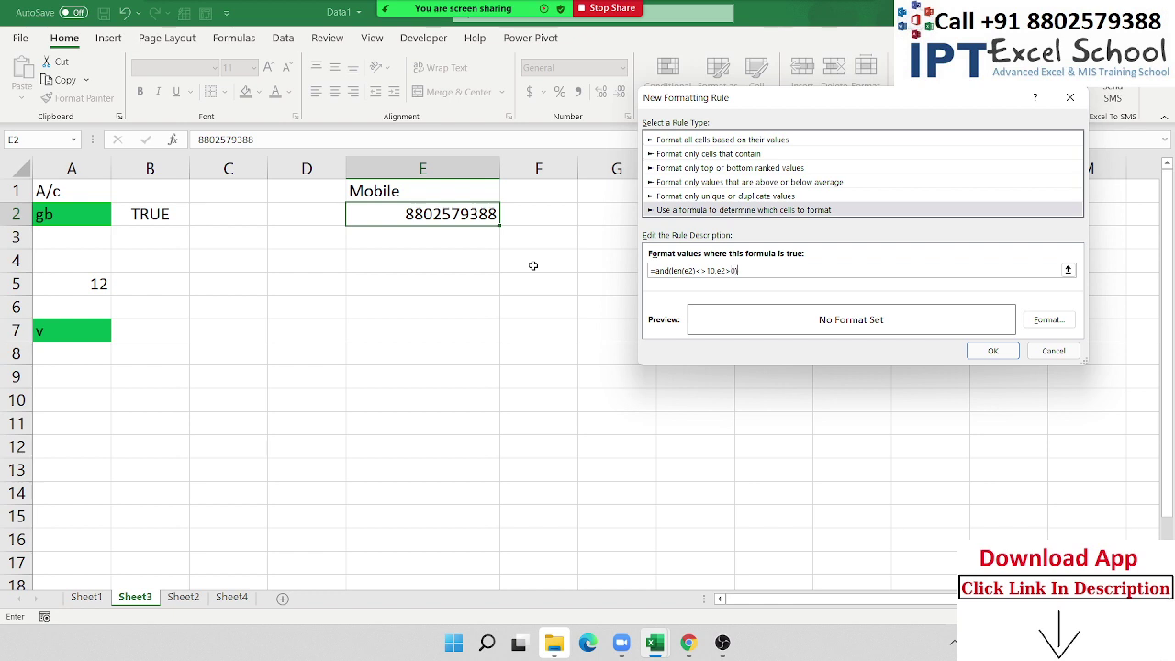
Give the length rule a green fill and apply it to E2
click(1055, 326)
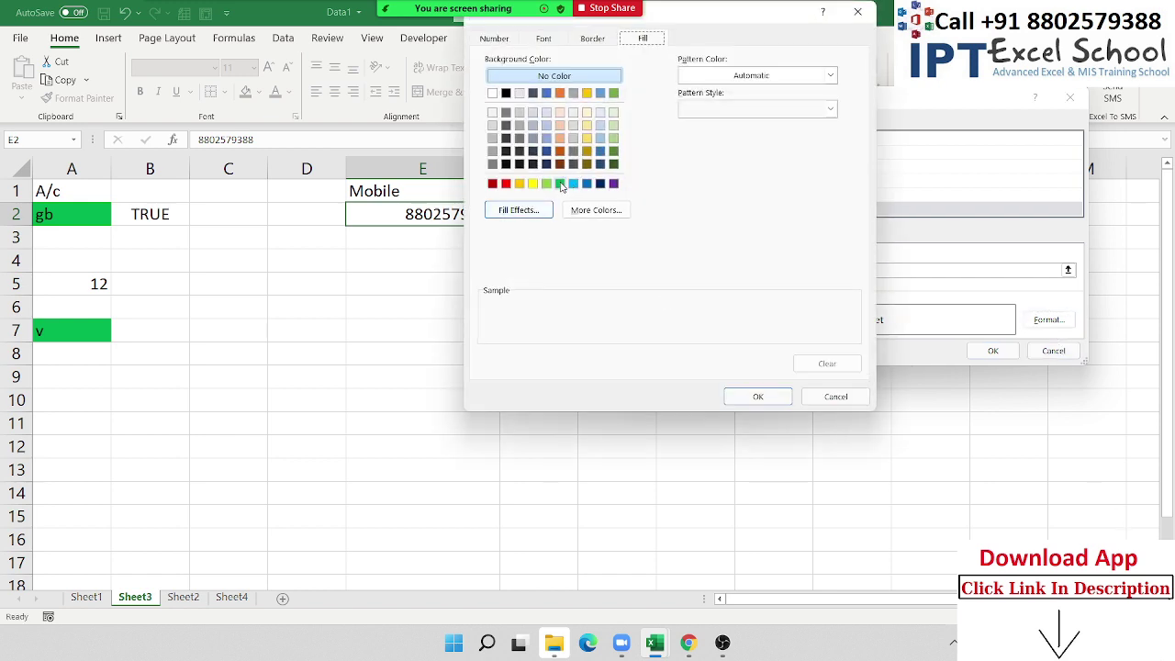
click(561, 184)
click(758, 396)
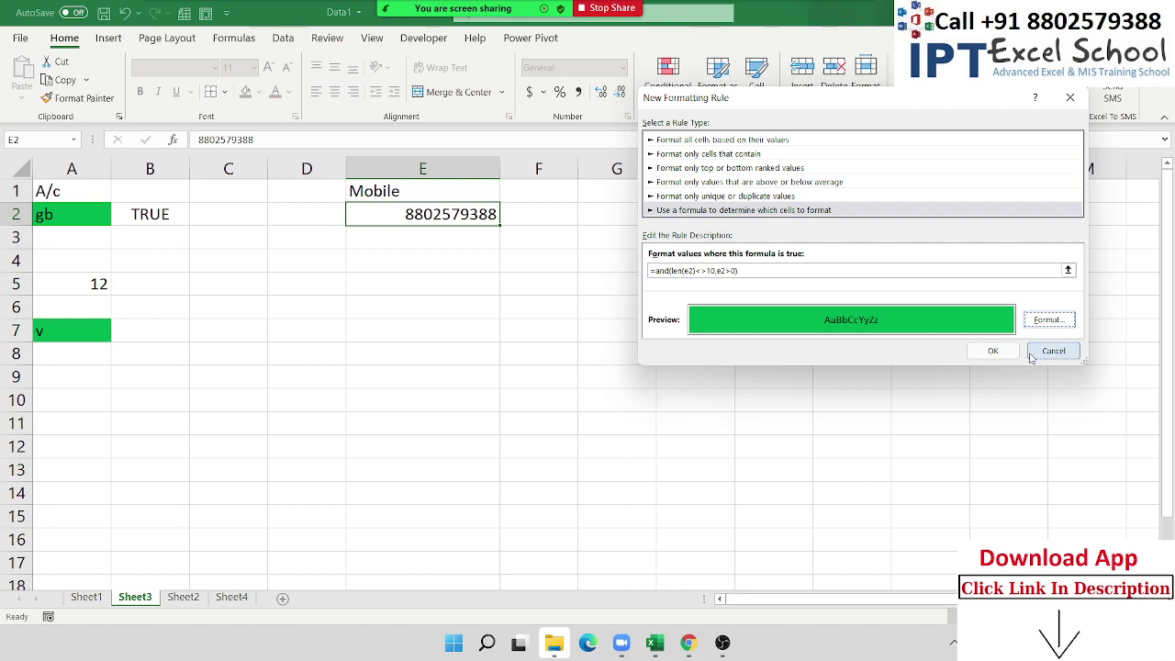
click(996, 353)
Copy E2's formatting down E2:E8 and enter test value 8512 in E3
click(78, 97)
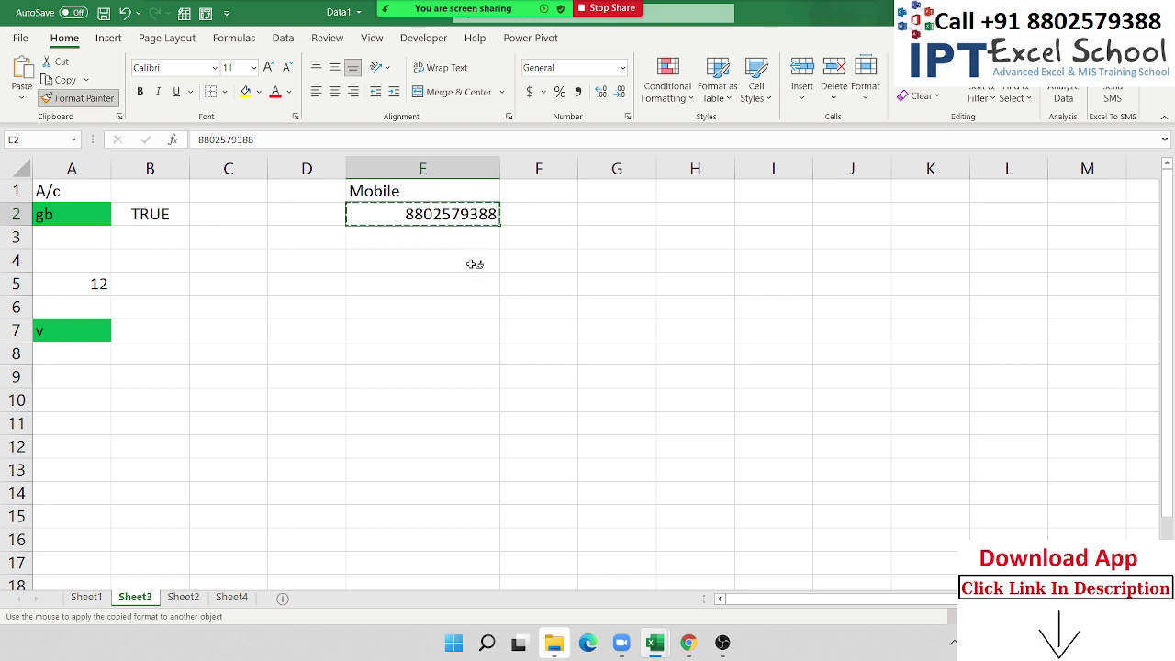
drag(445, 219, 436, 324)
click(440, 244)
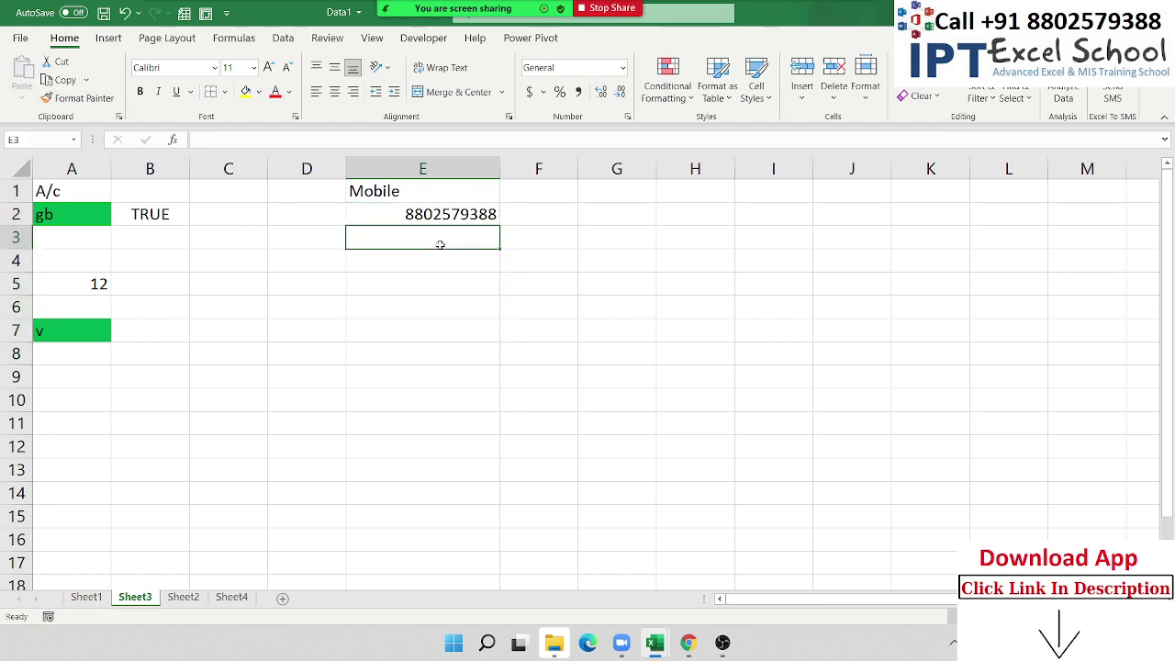
text(8512)
key(Return)
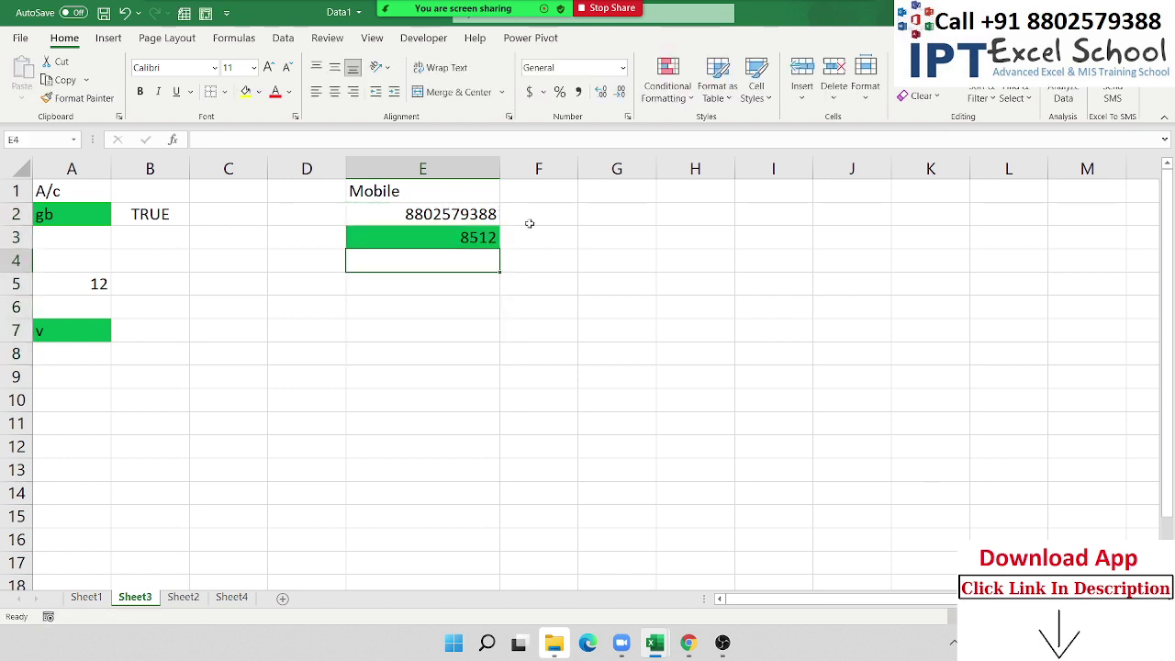
Enter 'Day' in G1 and 'Sat' in G2, then fill weekdays down to G12
click(648, 191)
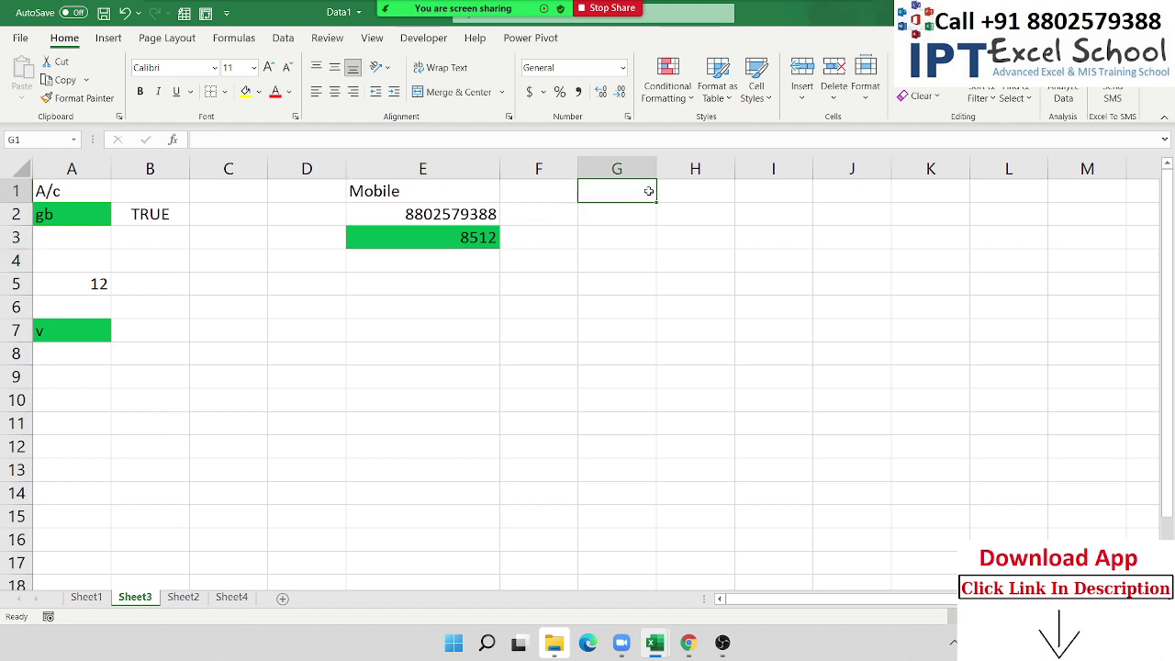
text(Day)
key(Return)
text(S)
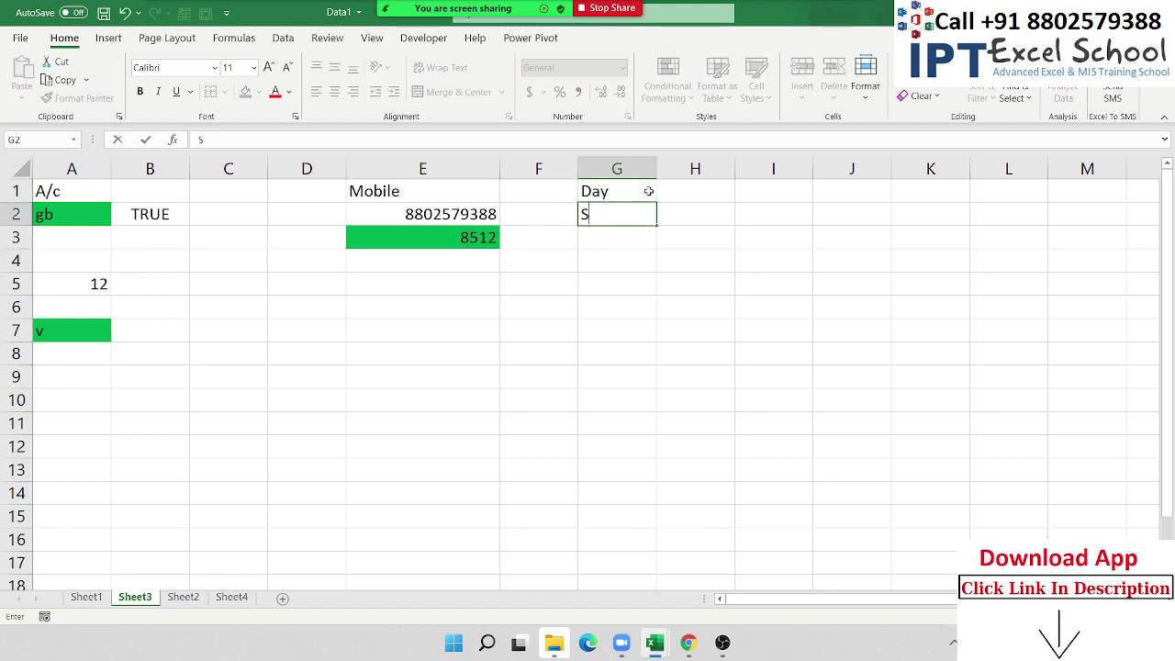
text(at)
click(701, 267)
click(645, 220)
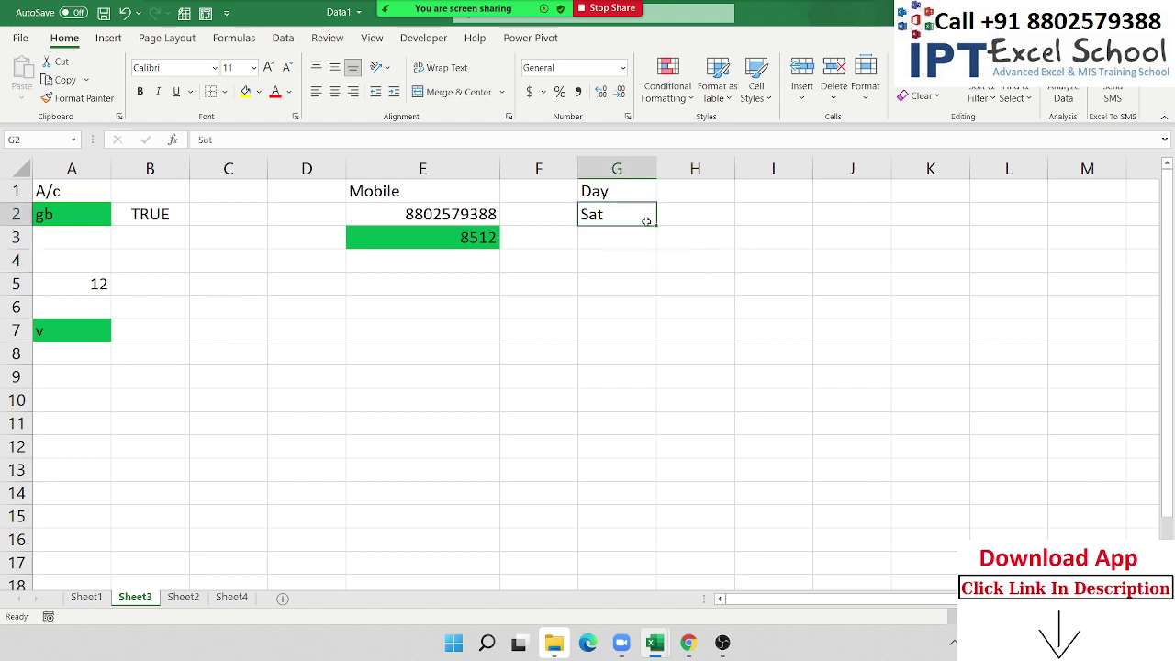
drag(657, 222, 651, 449)
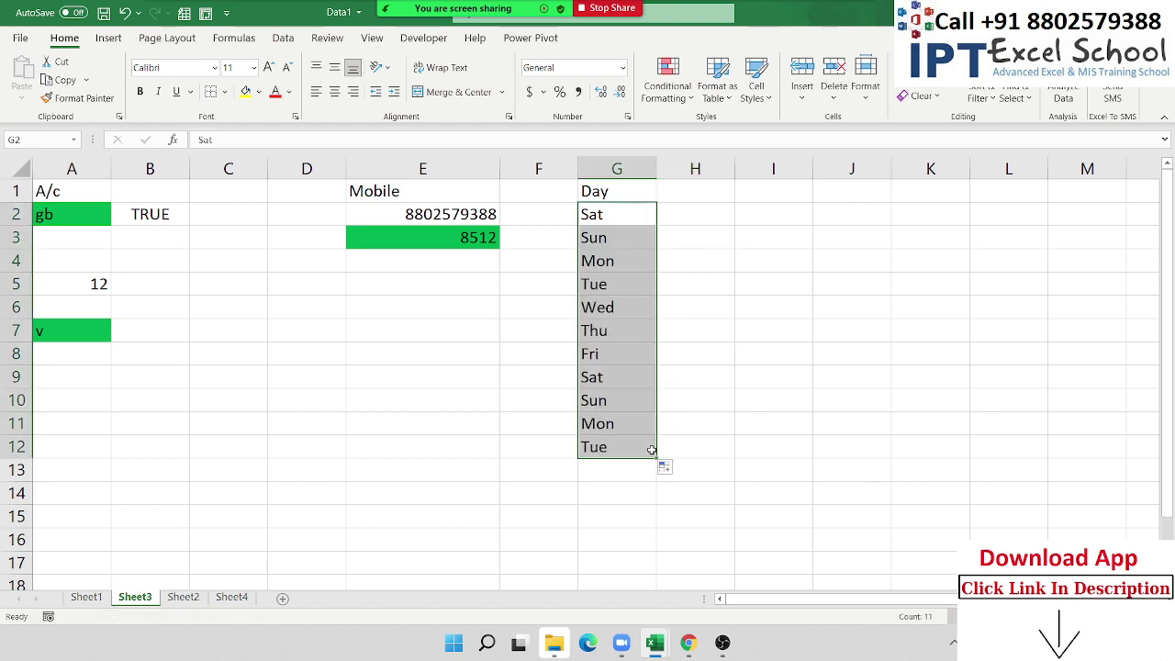
Begin a formula-based rule for the day list, then cancel it unfinished
click(663, 99)
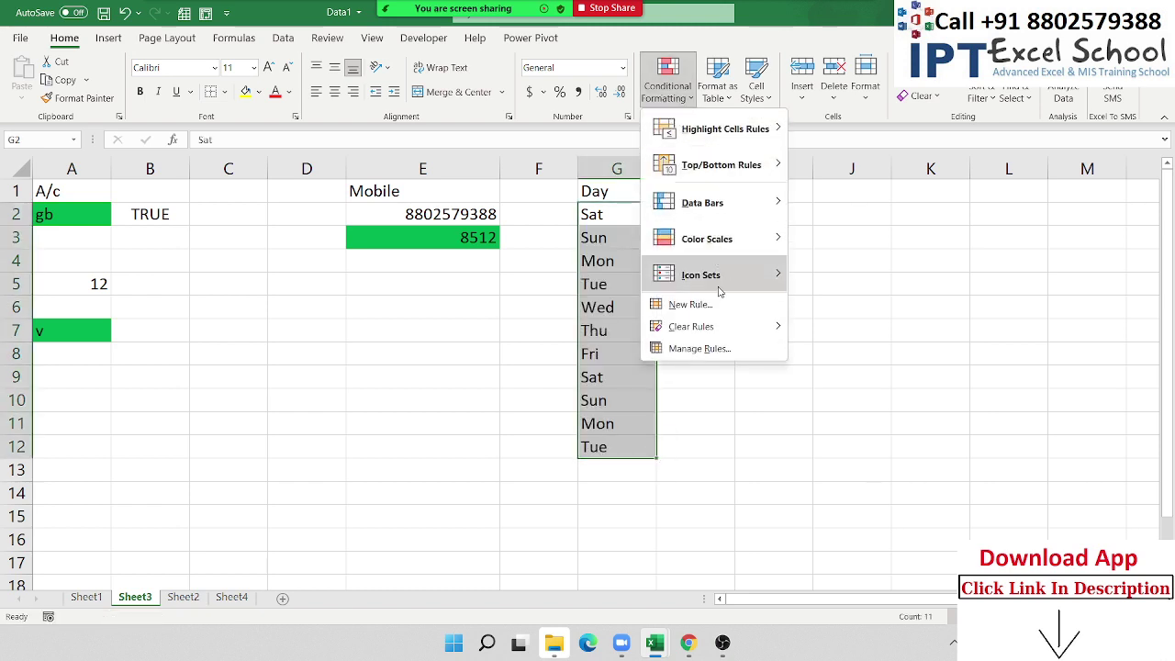
click(690, 304)
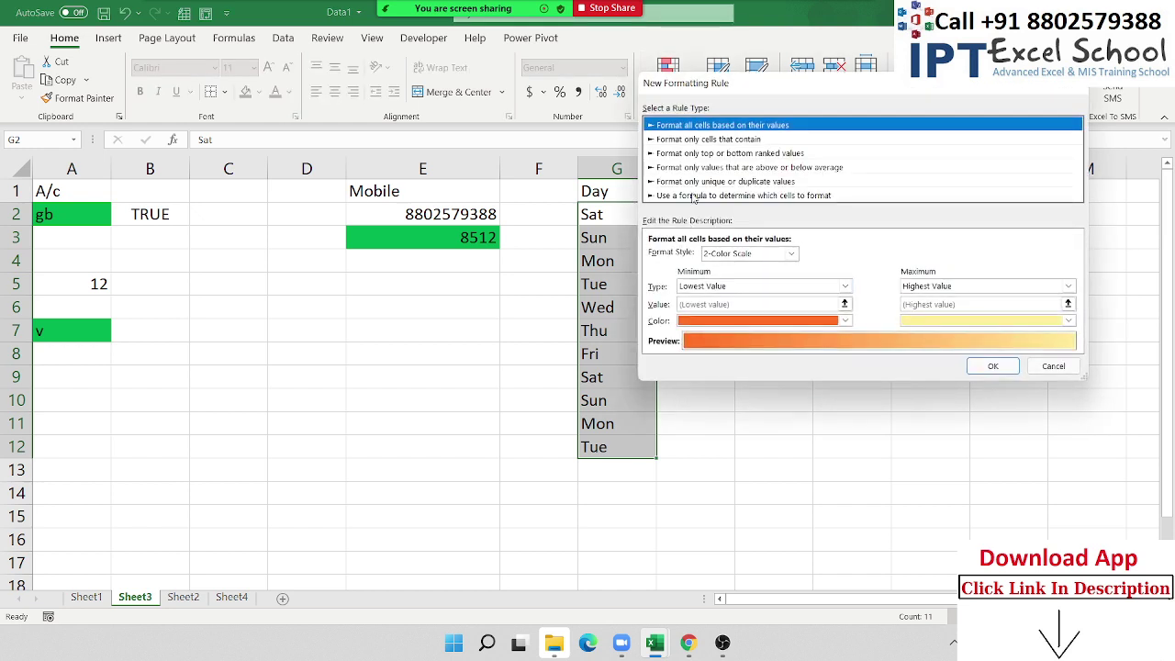
click(695, 196)
drag(735, 95, 897, 104)
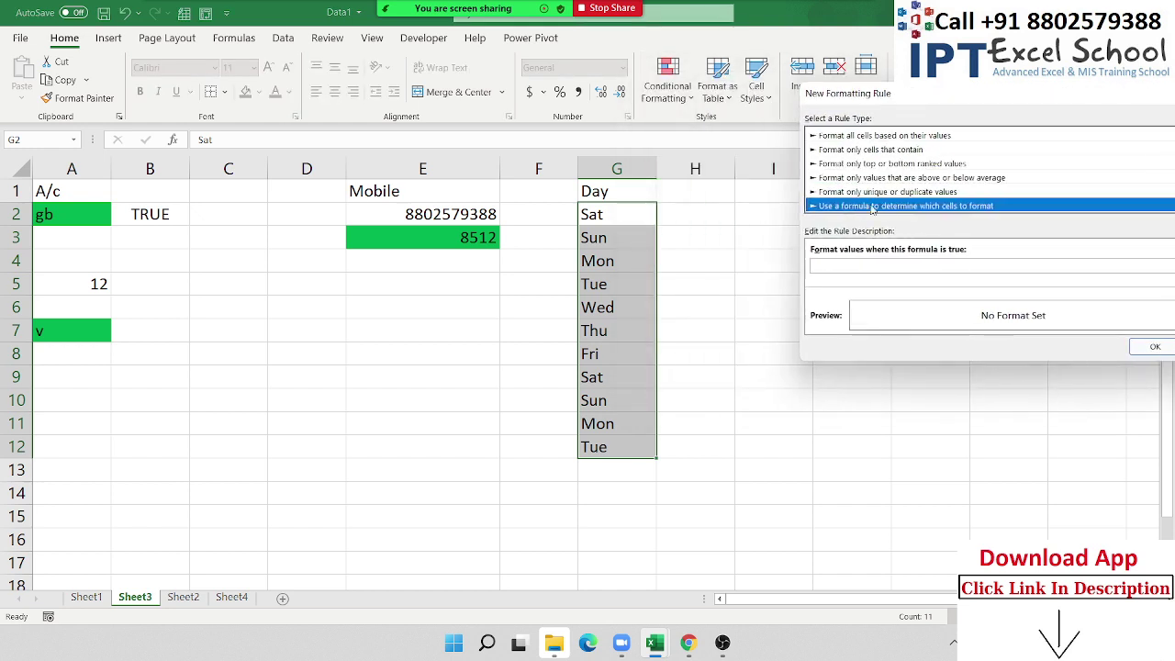
click(852, 268)
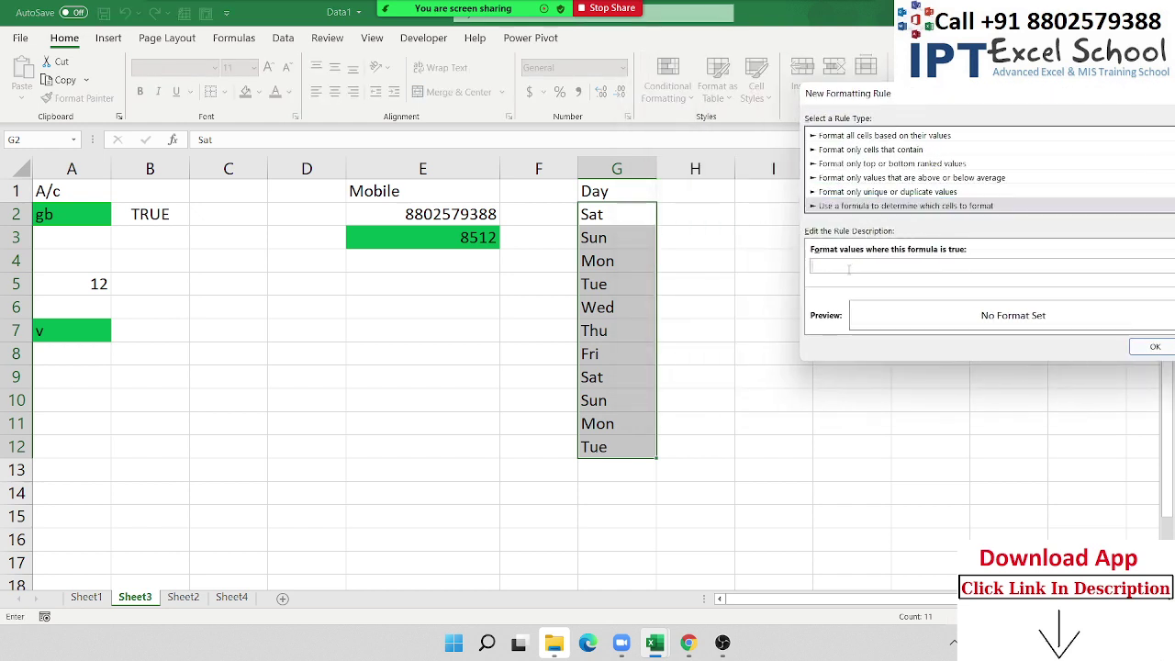
text(=)
key(Escape)
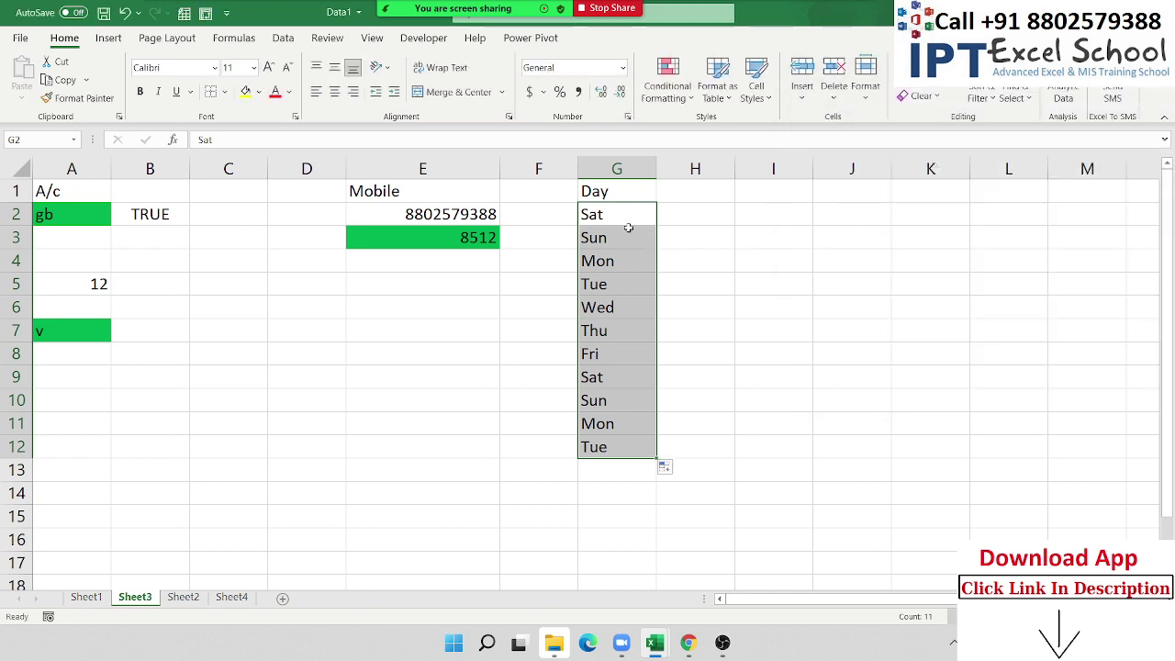
click(695, 236)
Create a formula rule for G2 using =OR(G2="Sat",G2="Sun")
click(643, 216)
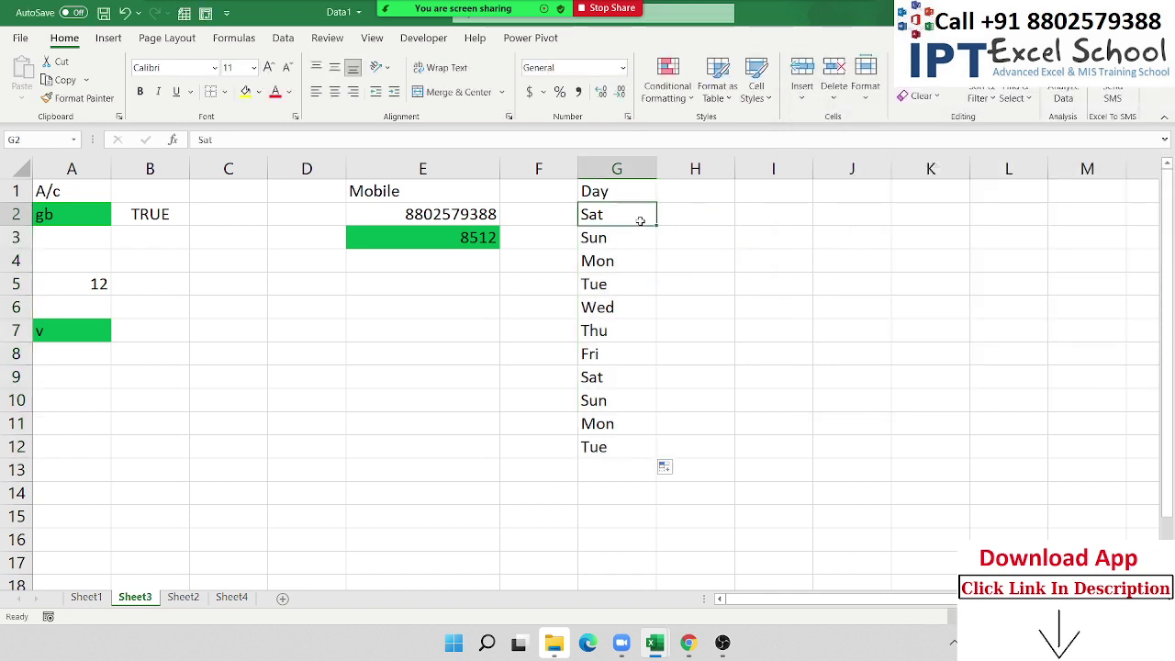
click(670, 92)
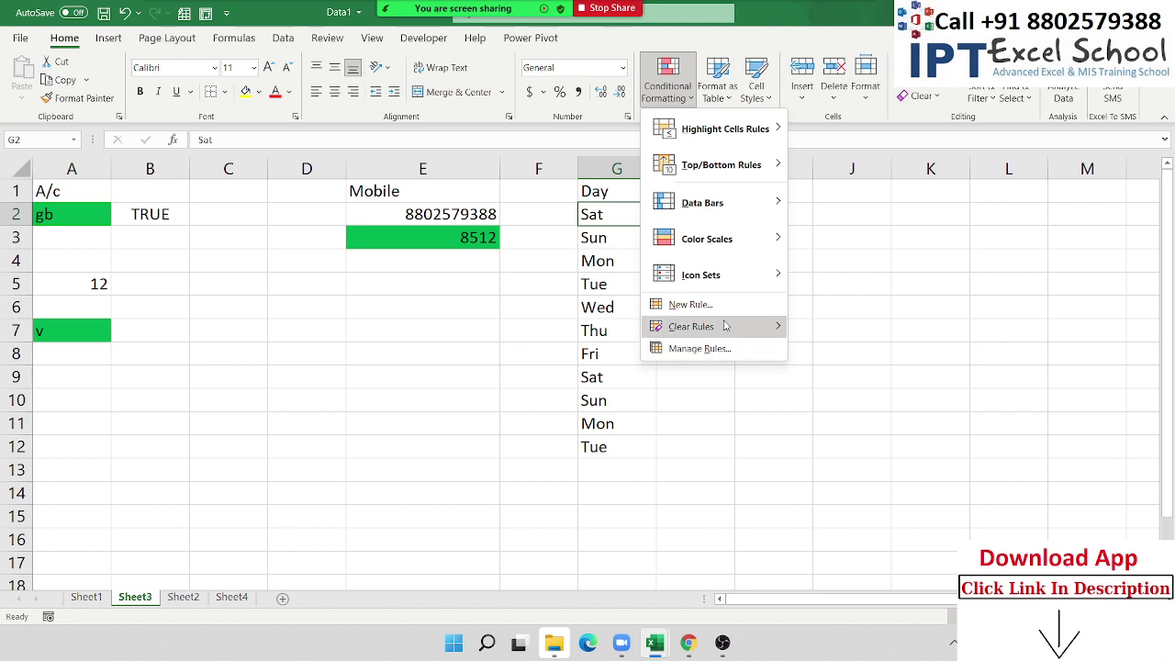
click(691, 304)
click(762, 191)
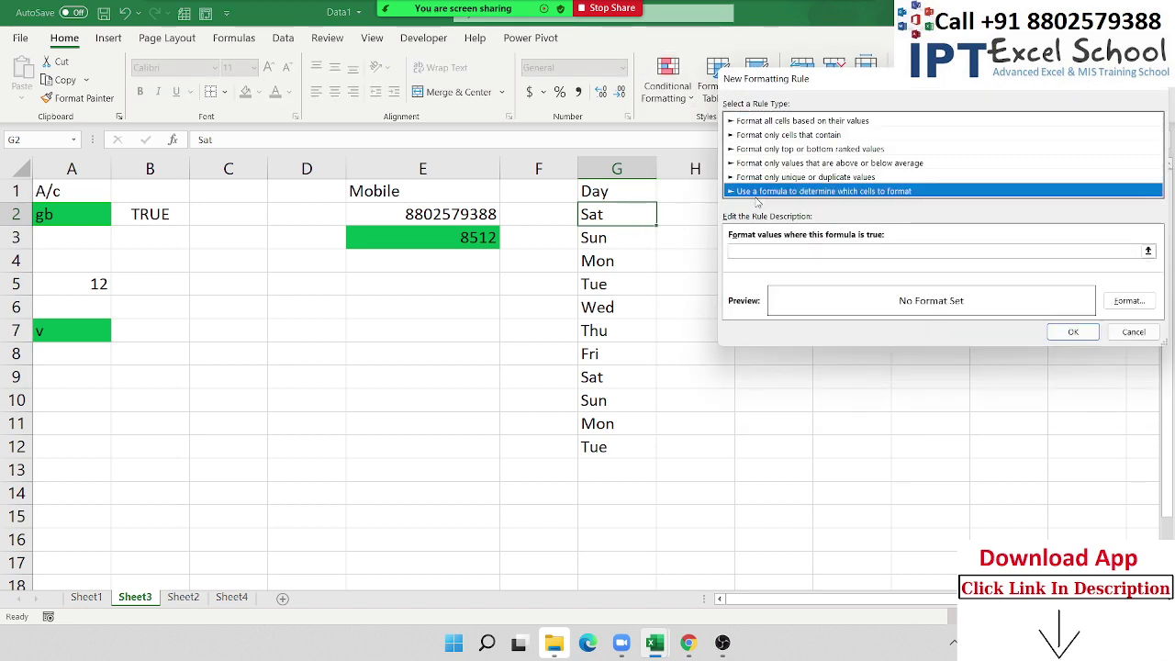
click(767, 252)
text(=)
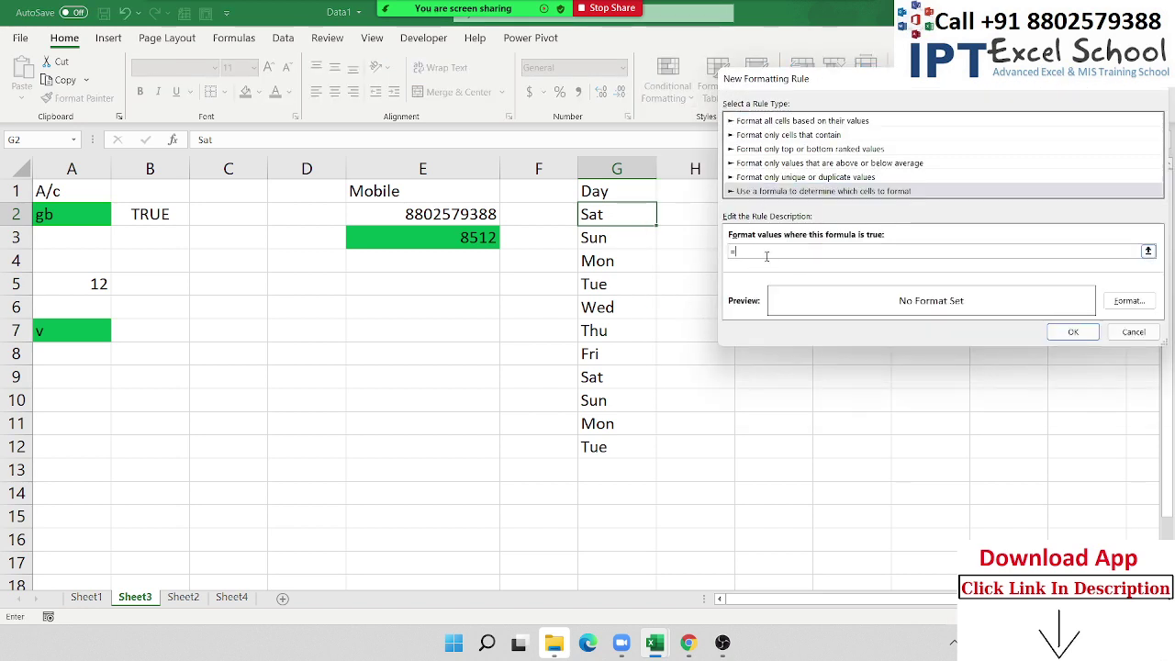
text(or()
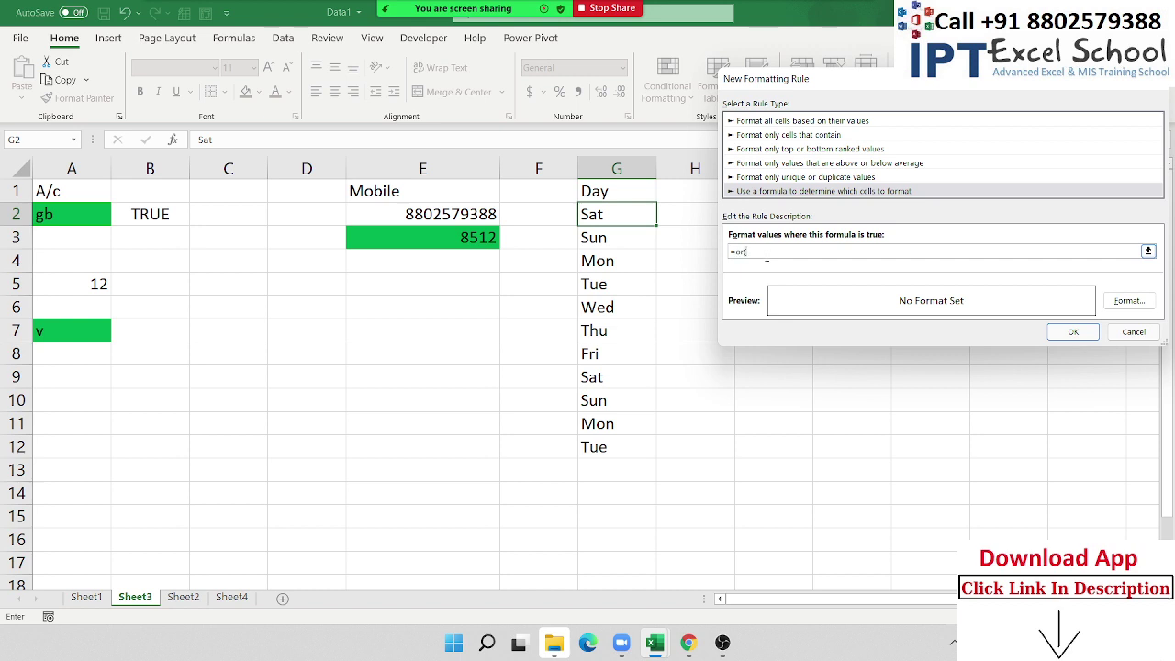
text(g)
text(2)
text(="Sat",)
text(g2=")
text(Sun")
Set the weekend rule's fill to light green and apply it
click(1128, 300)
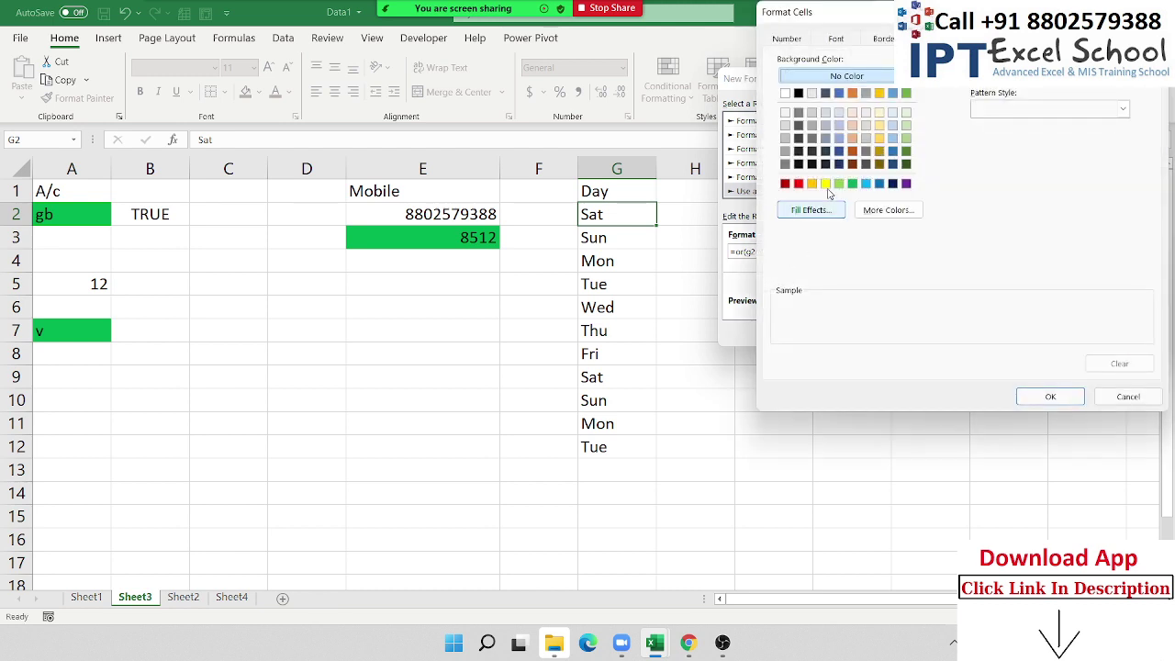
click(839, 184)
click(1050, 393)
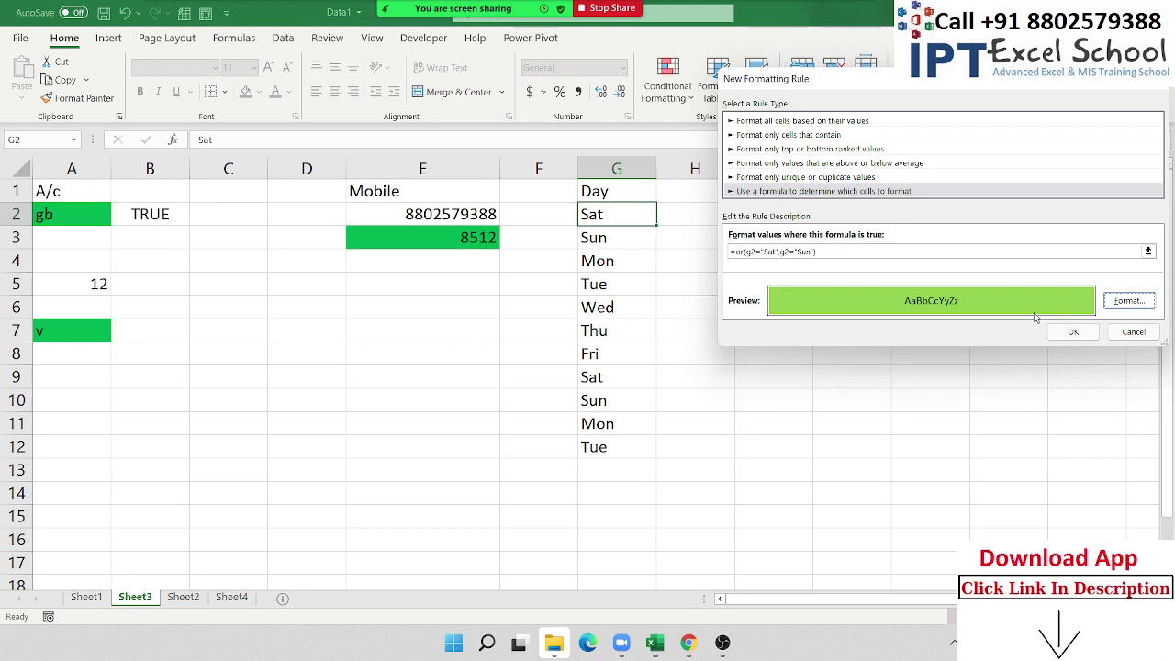
click(1071, 331)
Copy G2's weekend formatting over G2:G12, then return to Sheet1
click(55, 97)
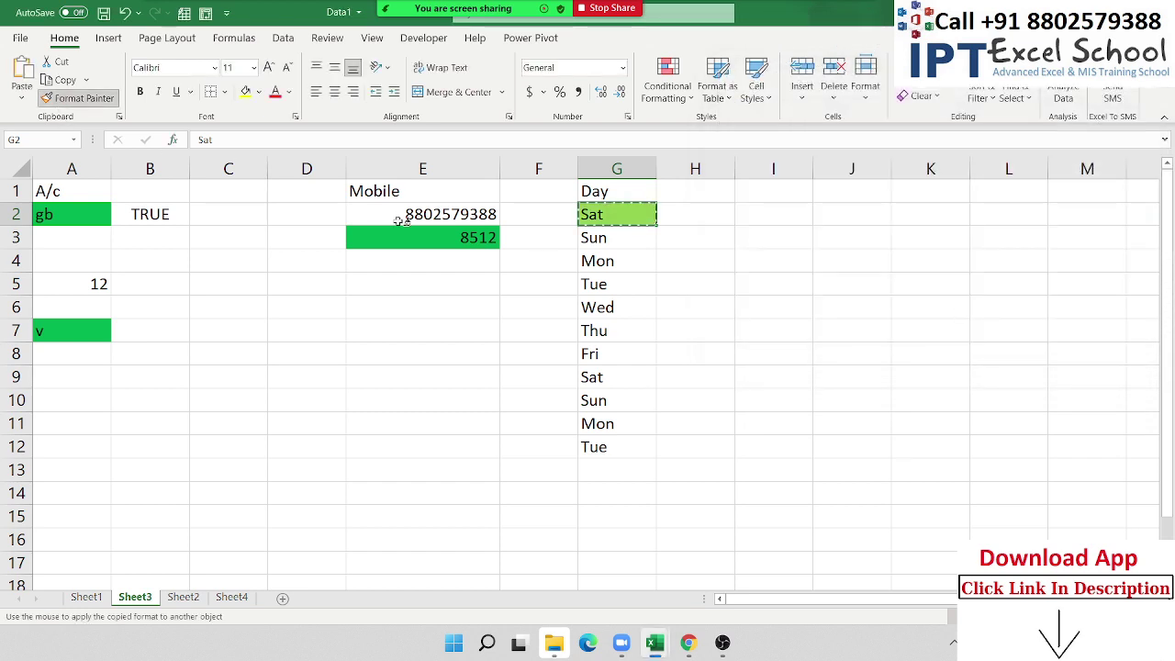
drag(616, 215, 613, 446)
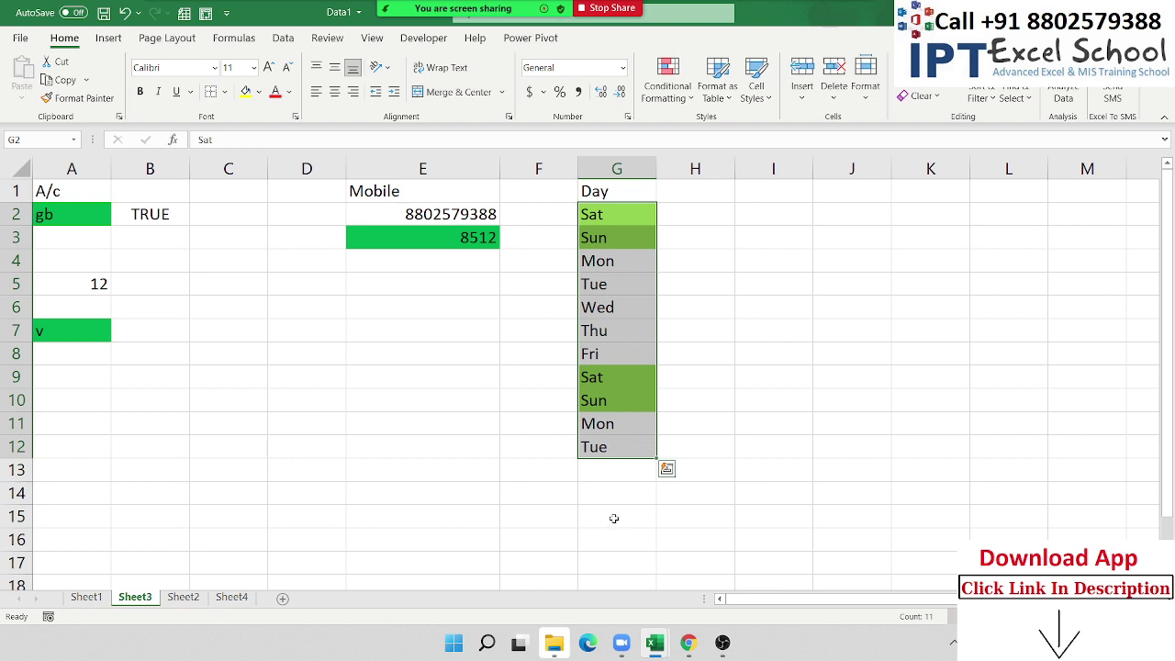
click(773, 262)
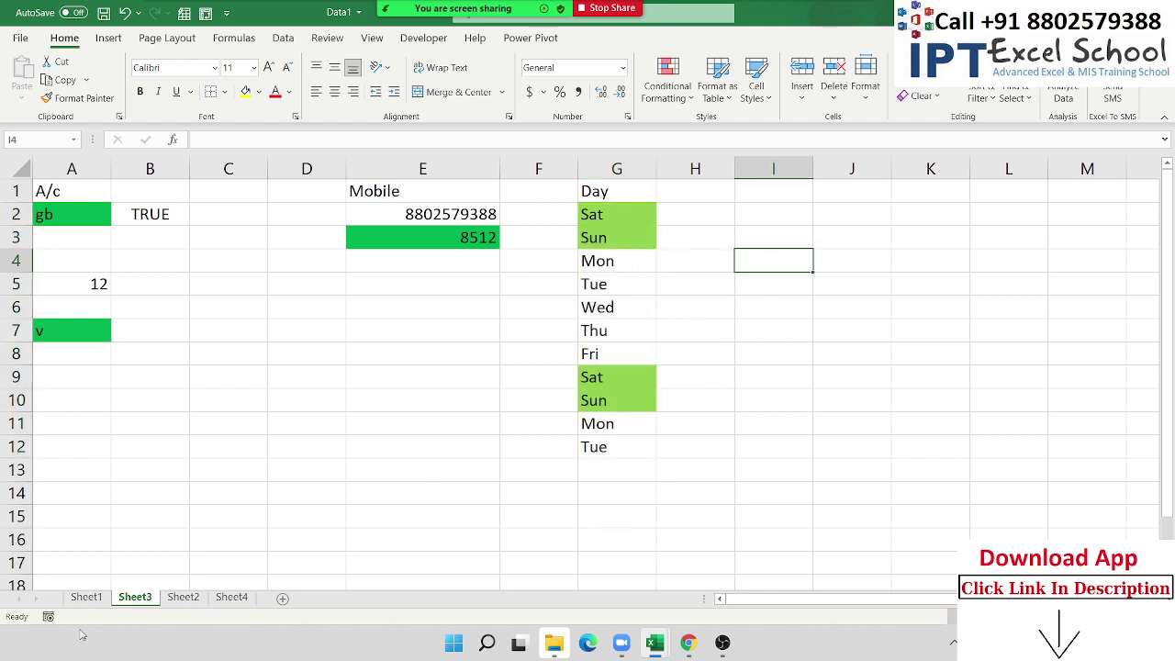
click(90, 600)
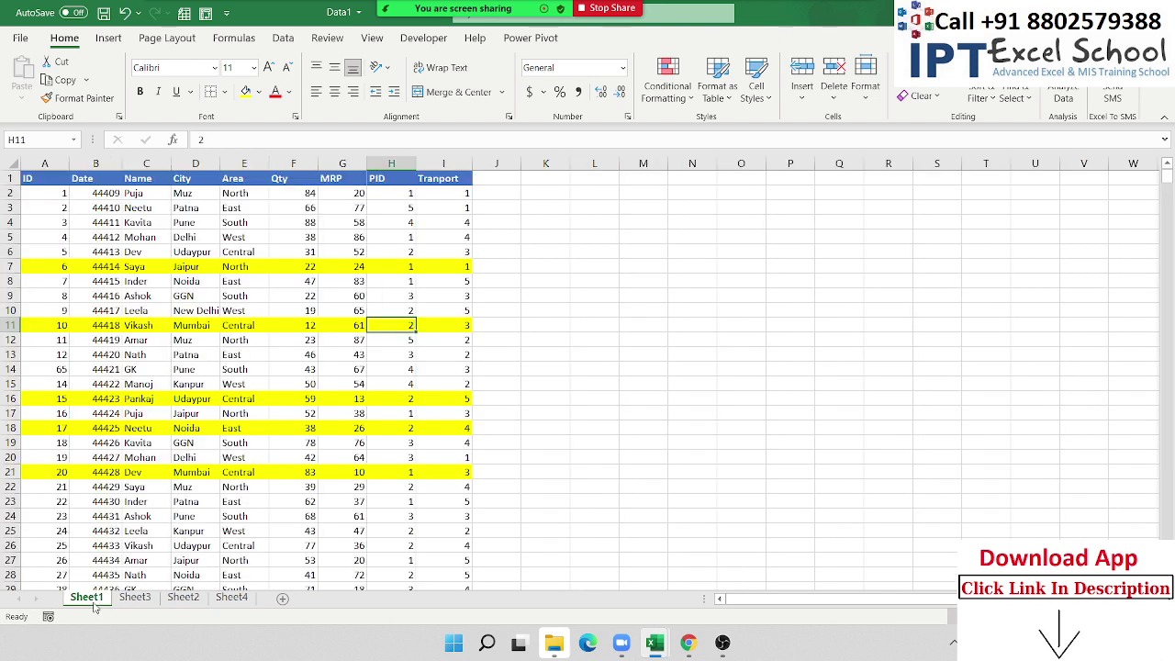